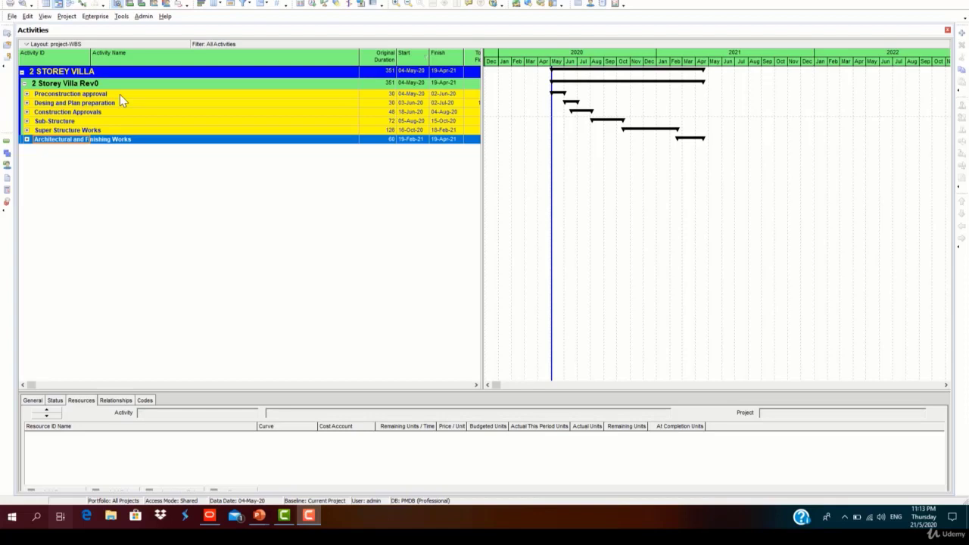
Expand all WBS levels of the 2 Storey Villa schedule and widen the activity table to show the Total Float column.
right_click(120, 94)
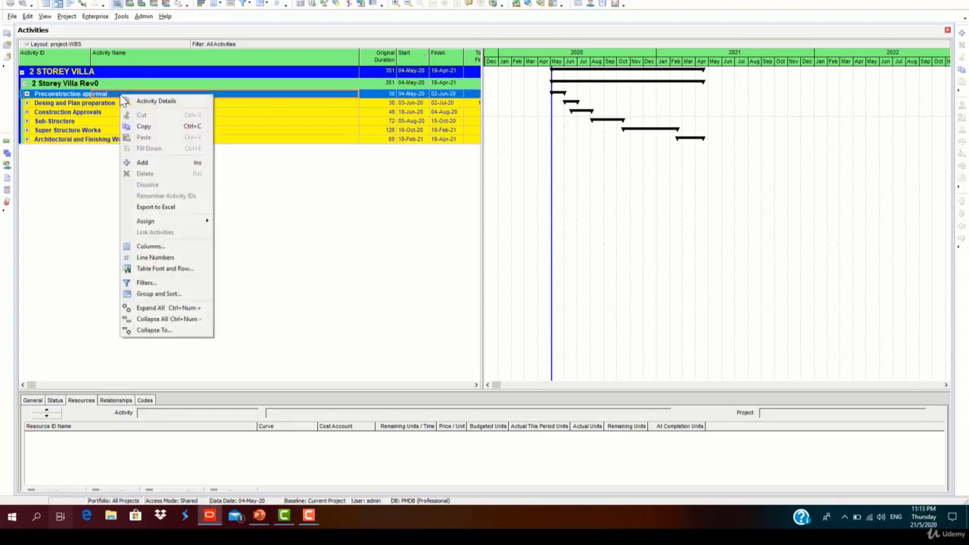
left_click(182, 312)
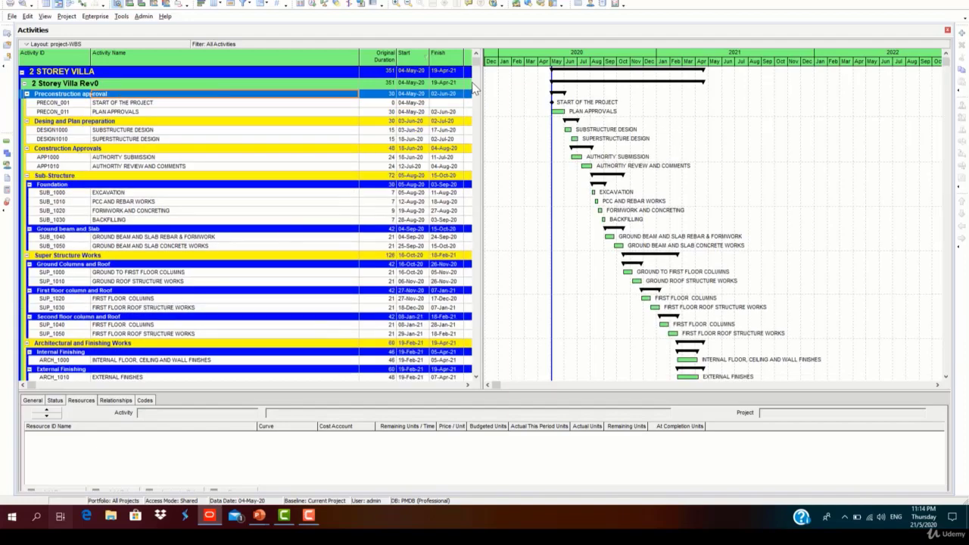
left_click_drag(482, 88, 511, 88)
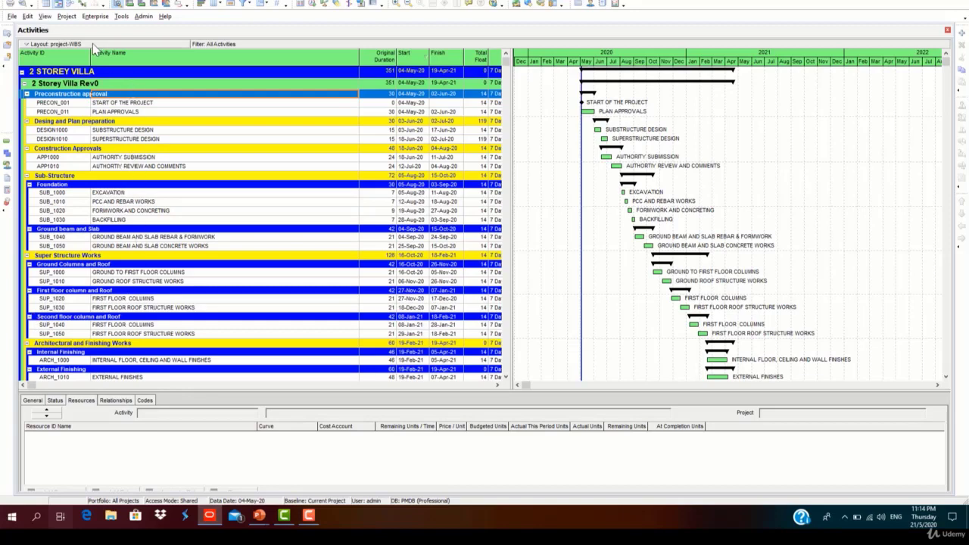
Open the enterprise resources list, collapse its groups and select the Material Resources entry.
left_click(87, 17)
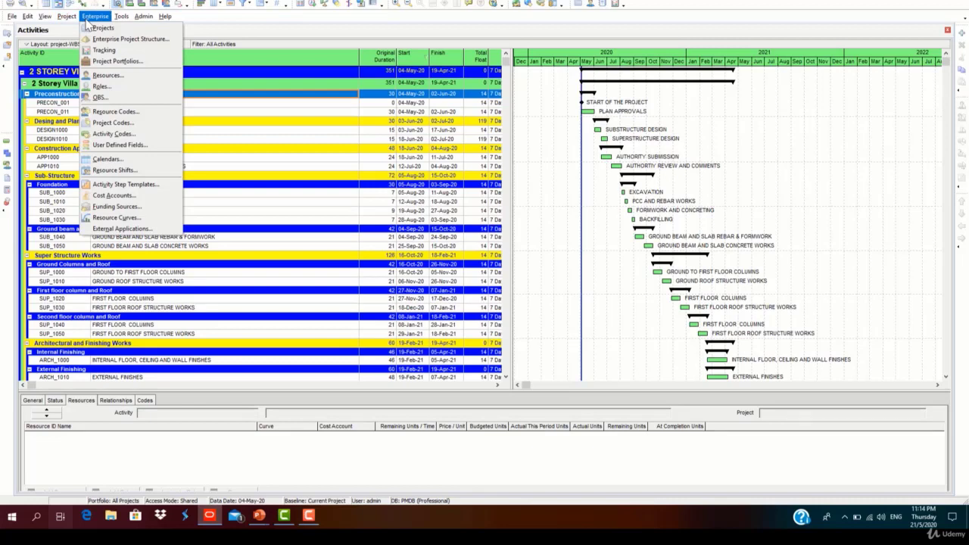
left_click(120, 76)
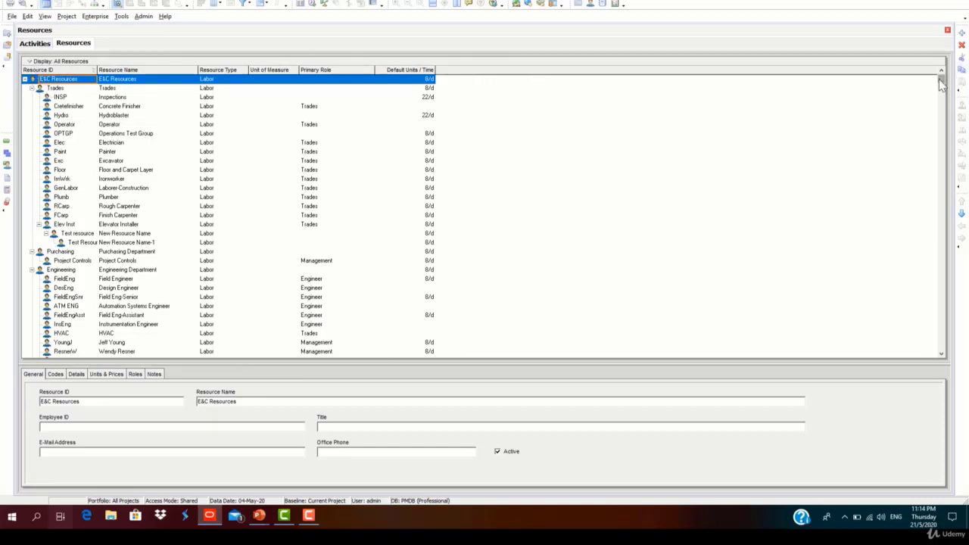
mouse_move(942, 79)
left_mouse_down()
mouse_move(936, 355)
mouse_move(940, 76)
left_mouse_up()
left_click(125, 151)
left_click(126, 161)
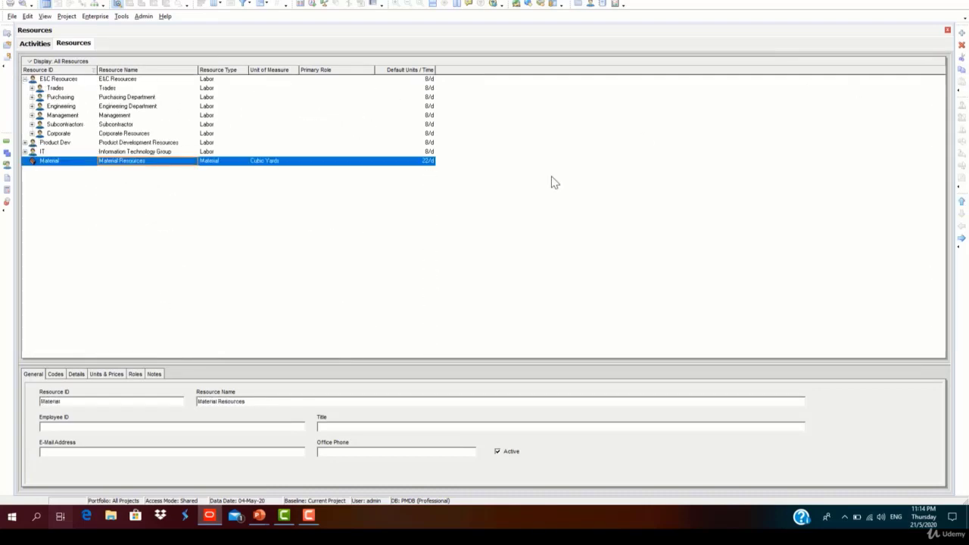
Add a new resource with ID 2STOREY and name Project Resources.
left_click(960, 35)
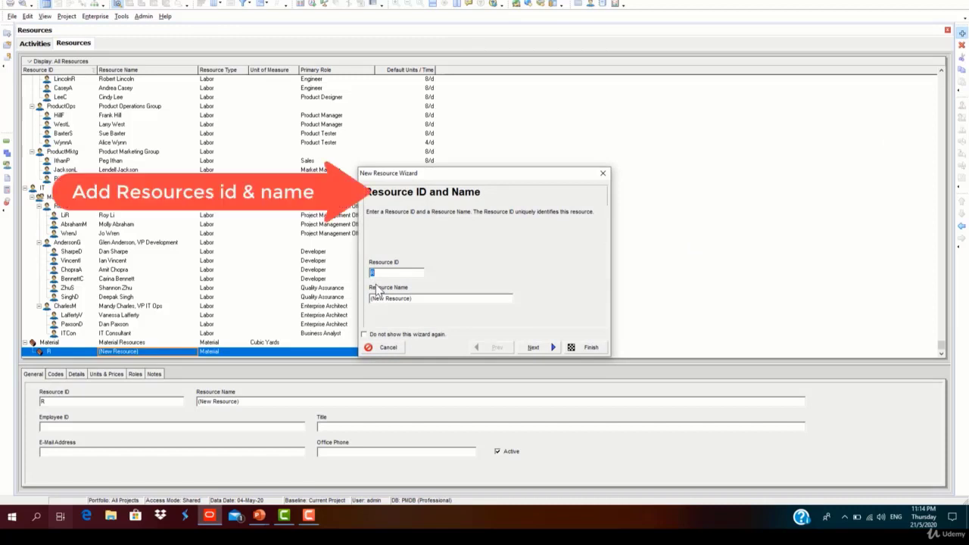
type("2STOREY")
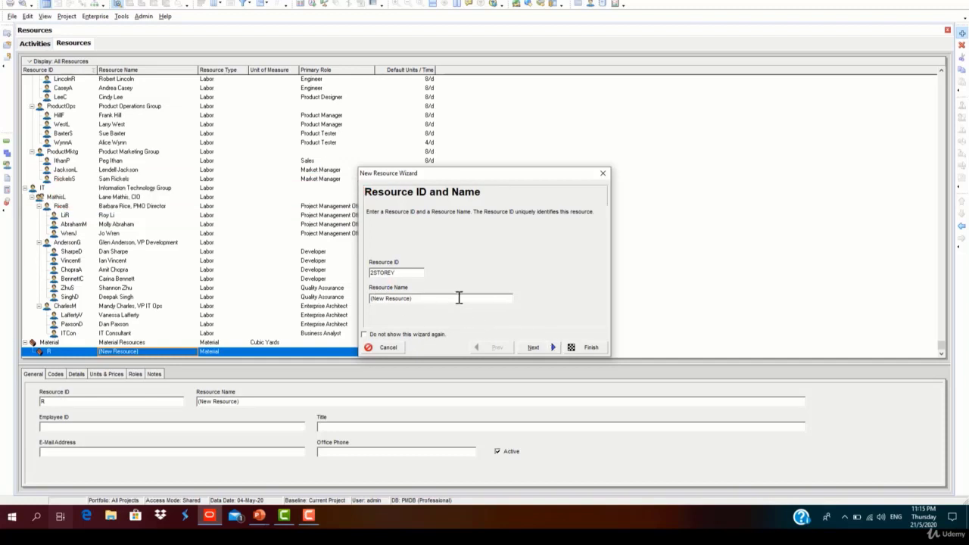
key("Tab")
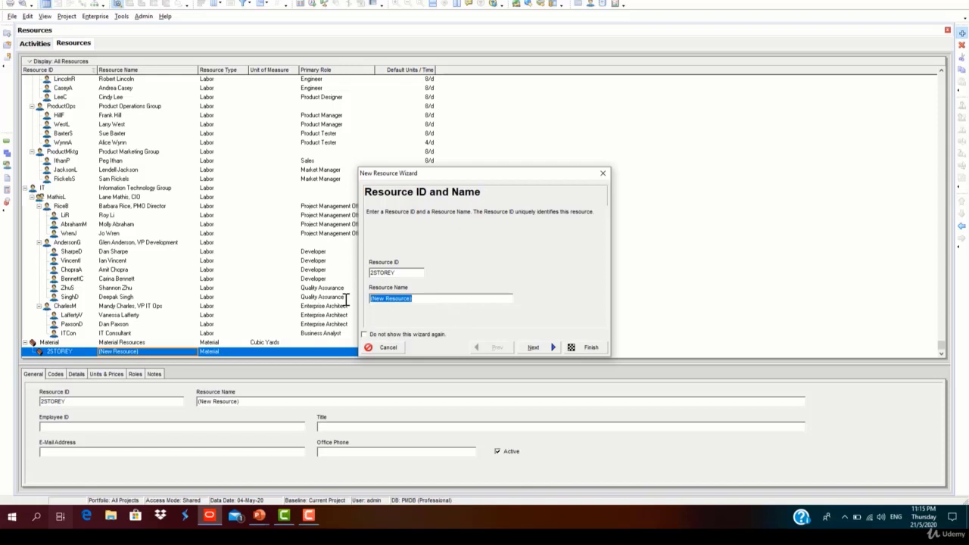
type("Project Resources")
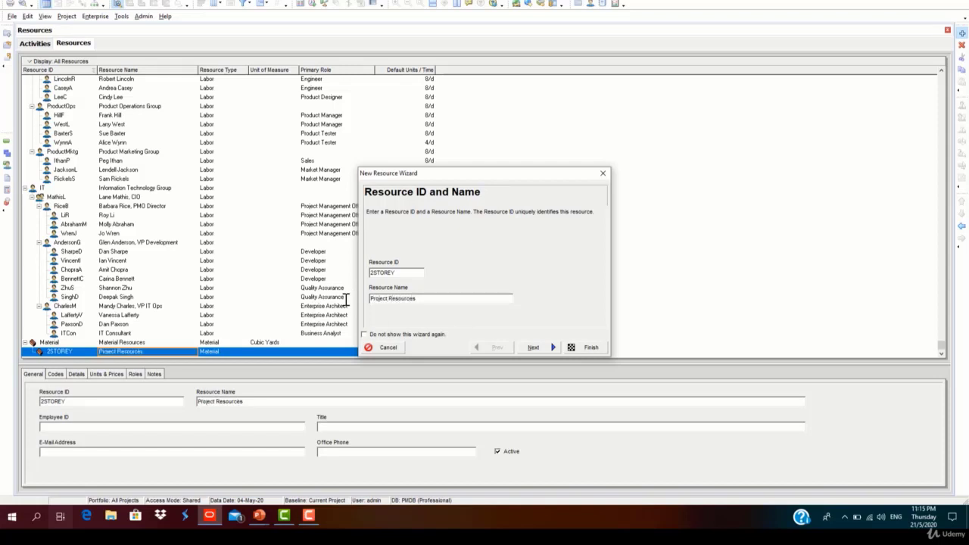
Set the Project Resources type to Nonlabor and finish creating it as a top-level resource.
left_click(554, 348)
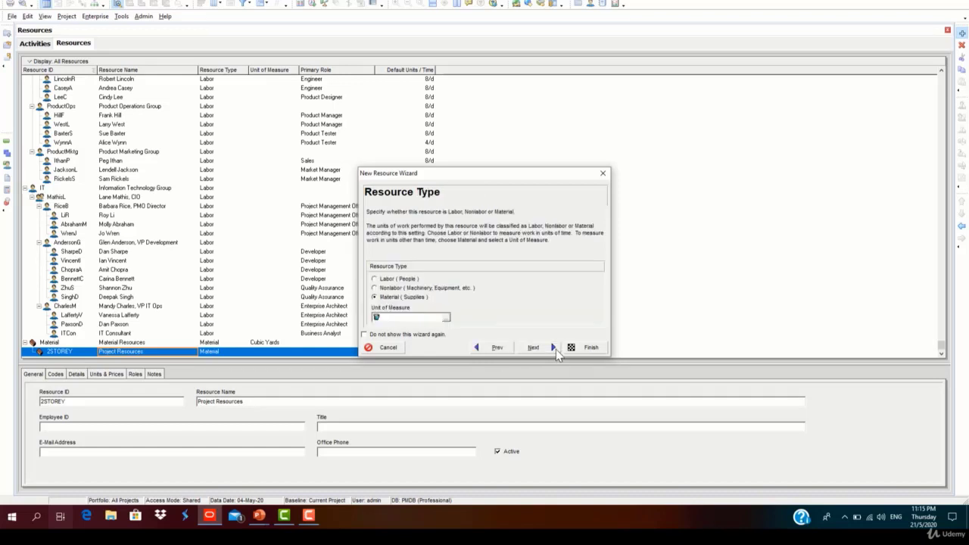
left_click(373, 289)
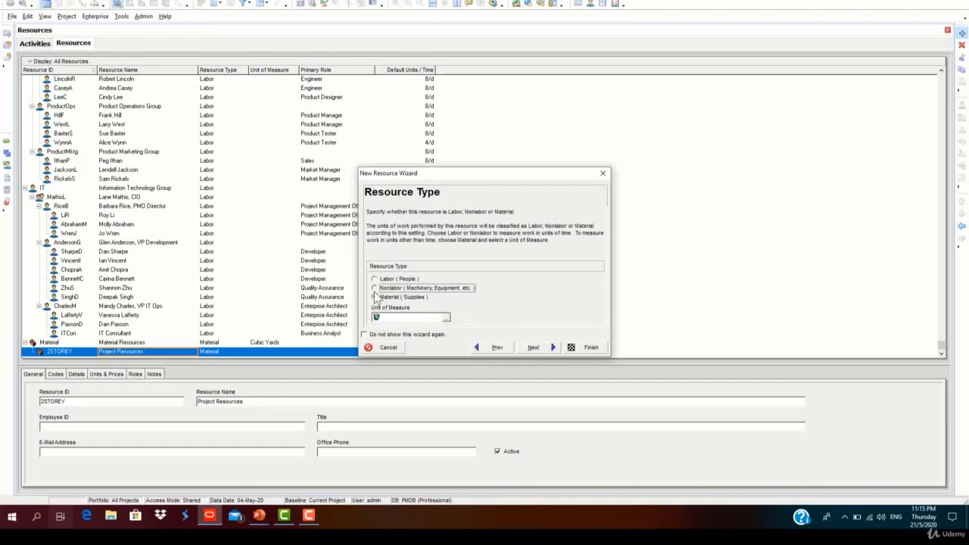
left_click(550, 350)
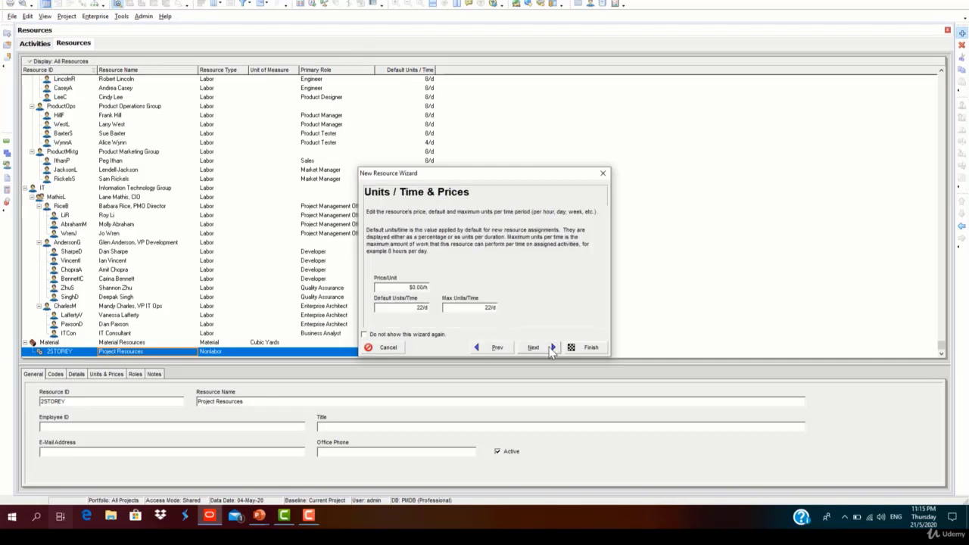
left_click(550, 348)
left_click(589, 348)
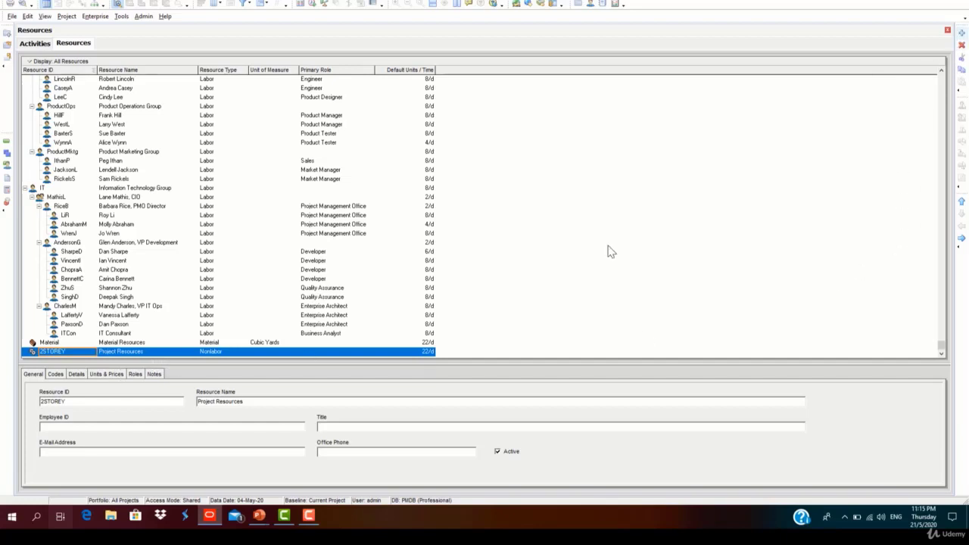
Review the units, prices and details of the 2STOREY resource and the calendars available for it.
left_click(962, 32)
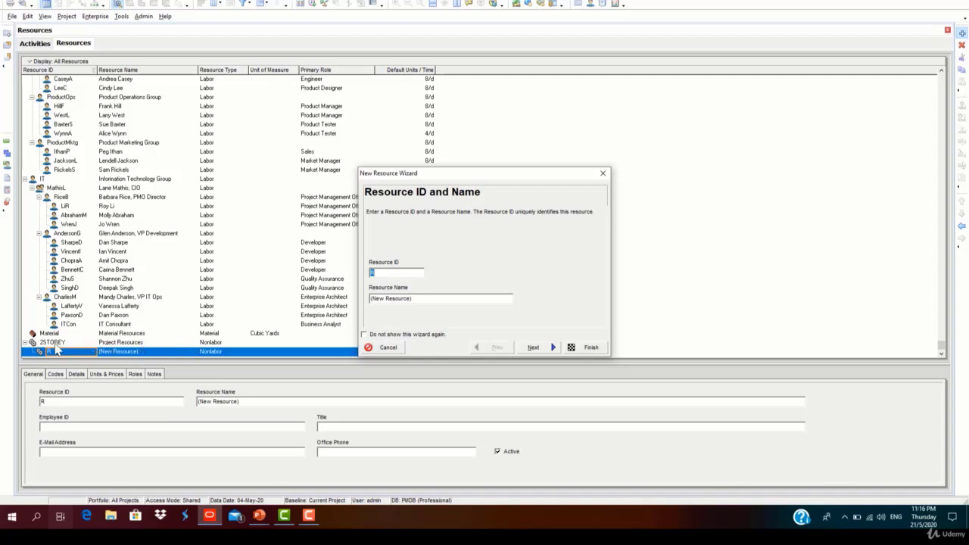
left_click(391, 350)
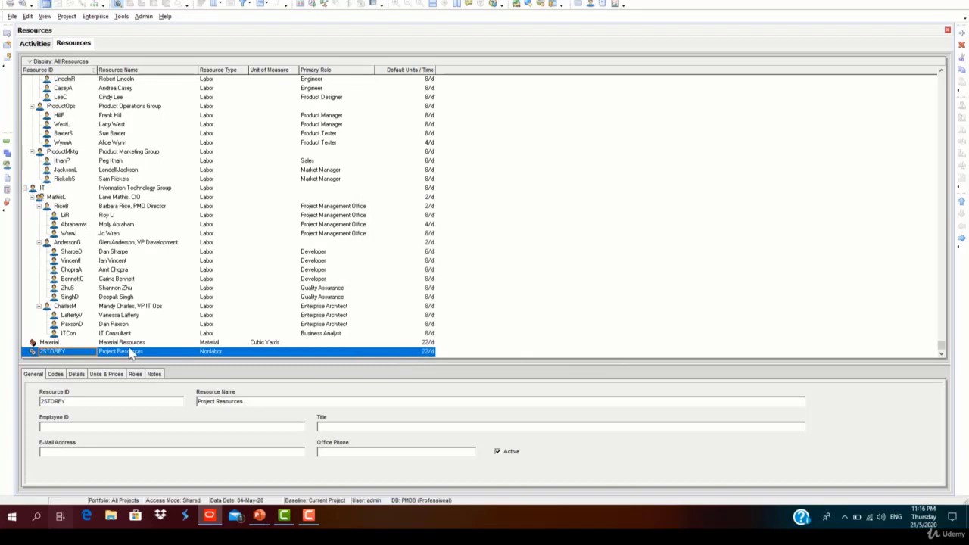
left_click(102, 379)
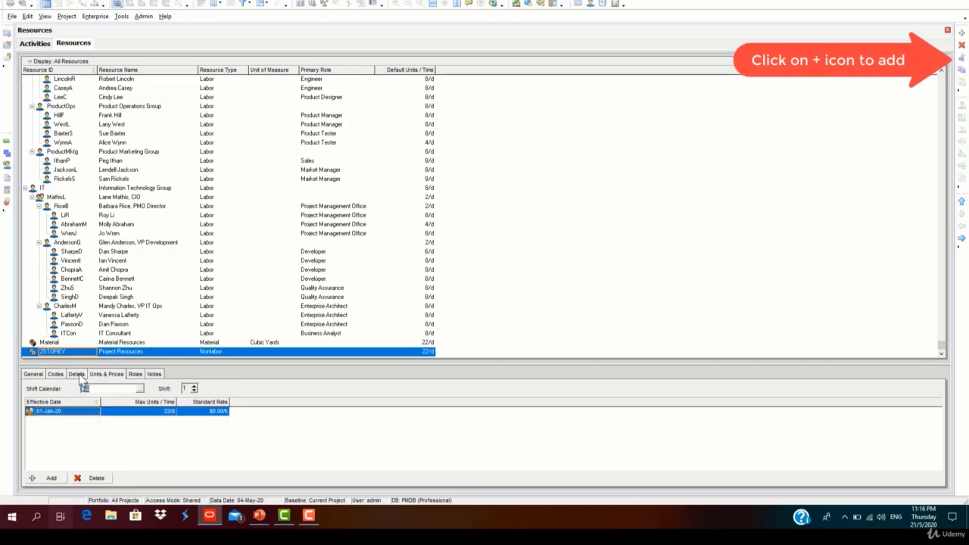
left_click(77, 375)
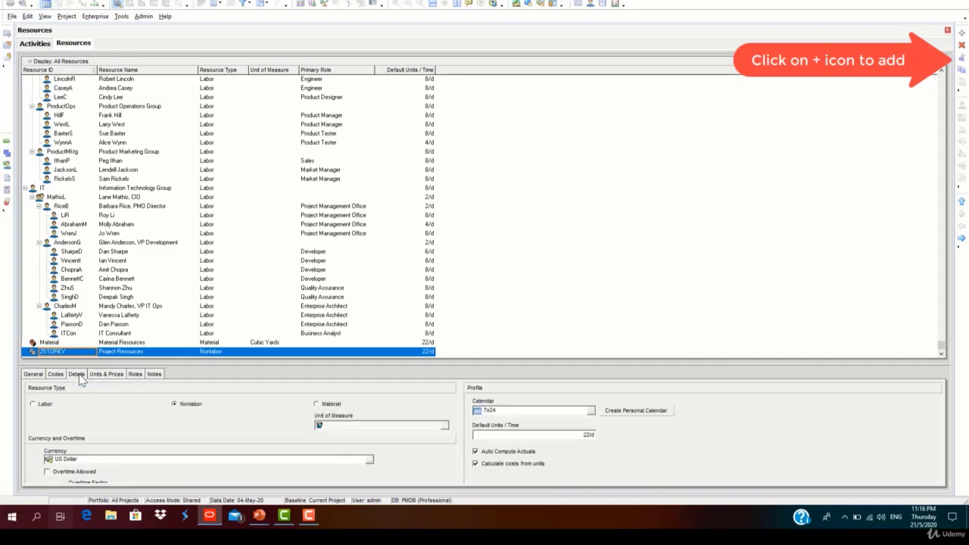
left_click(591, 412)
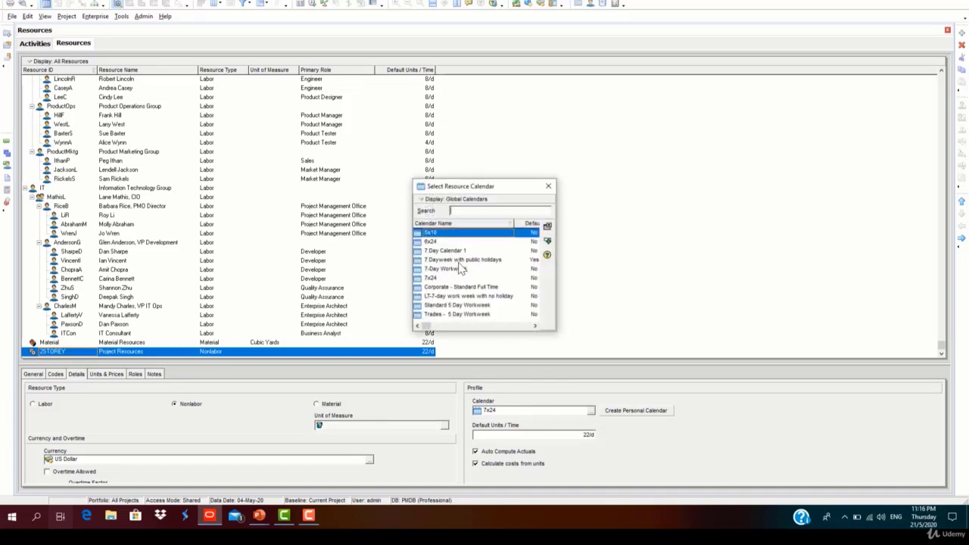
left_click(547, 186)
Check which calendar the villa activities use by widening the activity table to its Calendar column, and return to the resources.
left_click(32, 44)
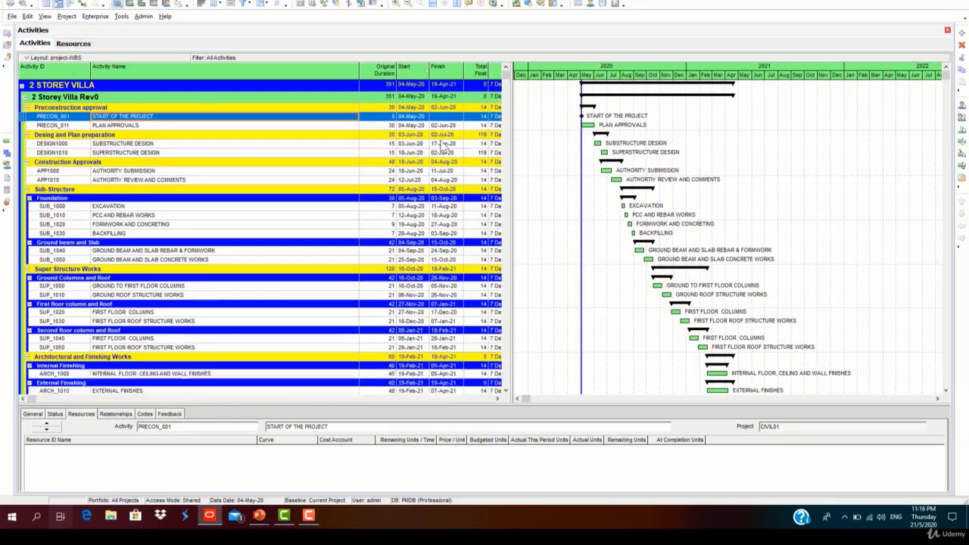
left_click_drag(512, 172, 603, 173)
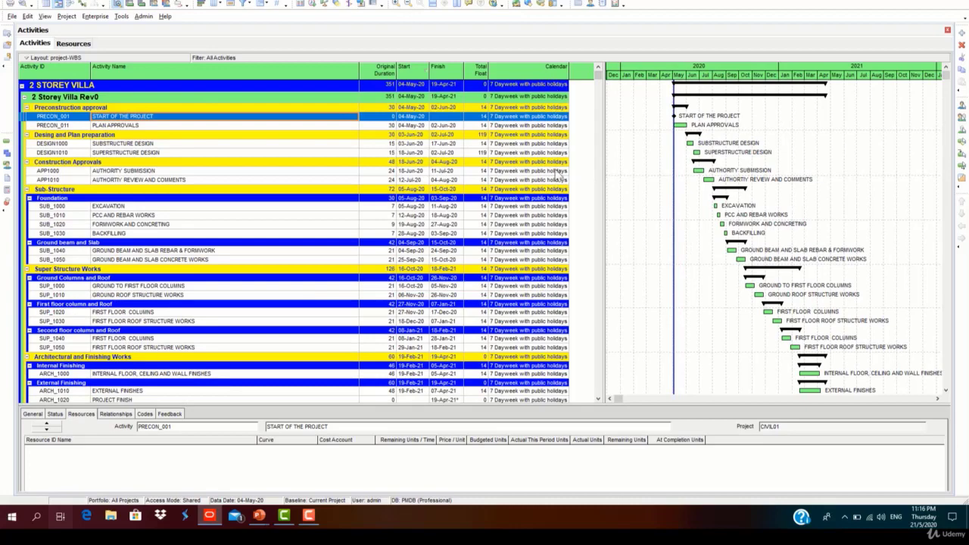
left_click(73, 43)
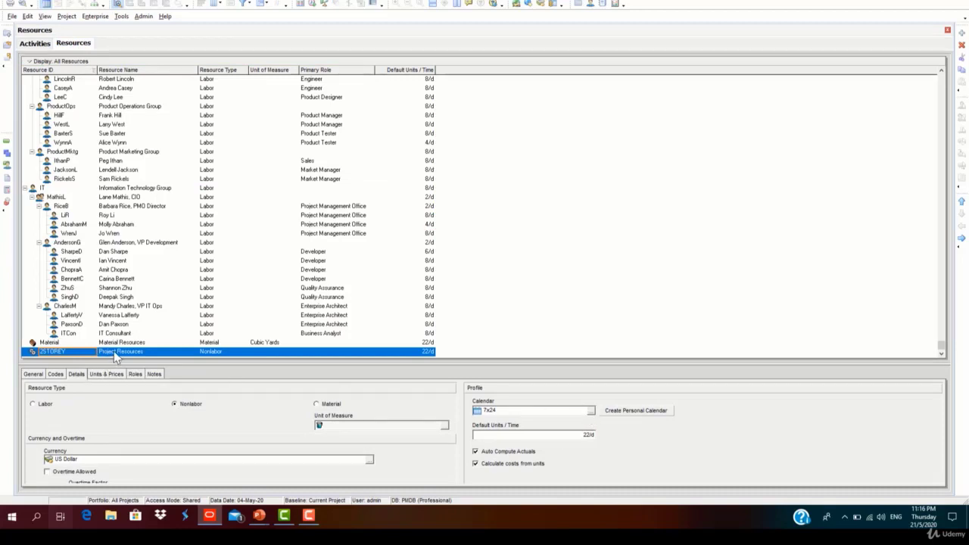
Assign the 7 Dayweek with public holidays calendar to the 2STOREY resource.
left_click(591, 411)
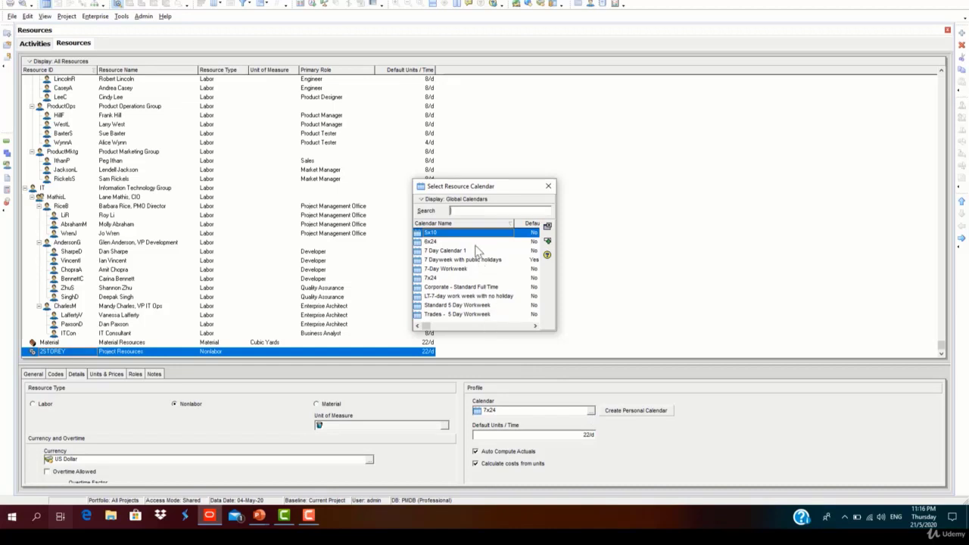
left_click(477, 260)
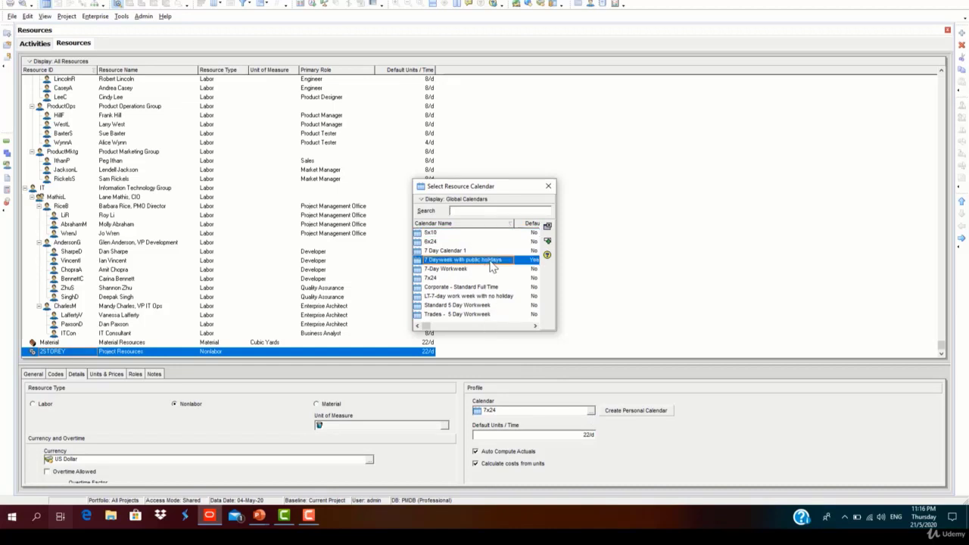
double_click(492, 260)
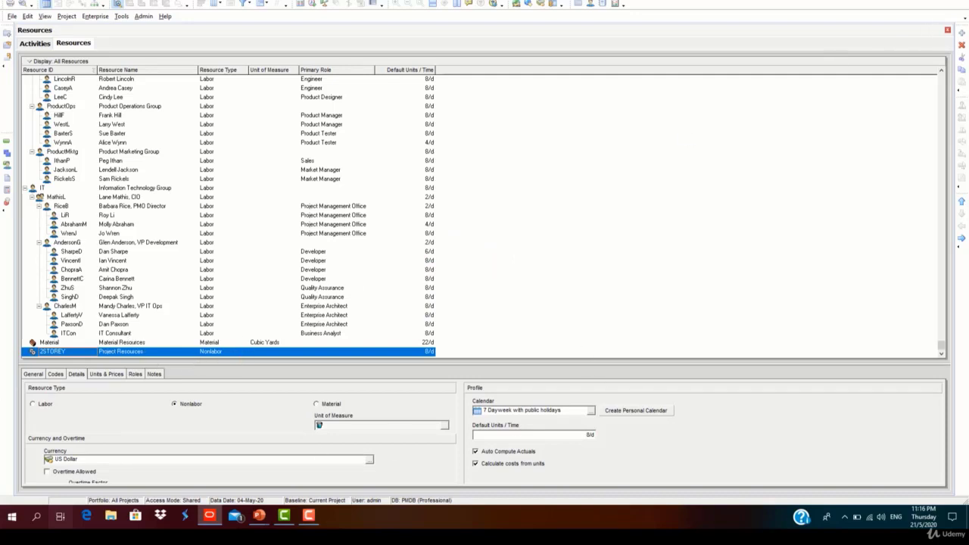
Add a resource under 2STOREY with ID 2S, name Desgin Team and type Labor.
left_click(962, 35)
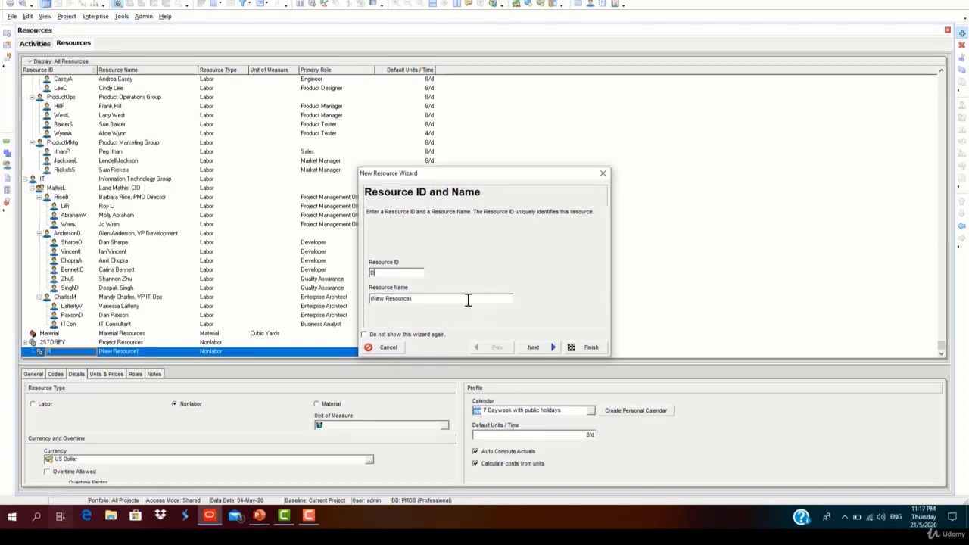
type("25")
key("Tab")
left_click(536, 350)
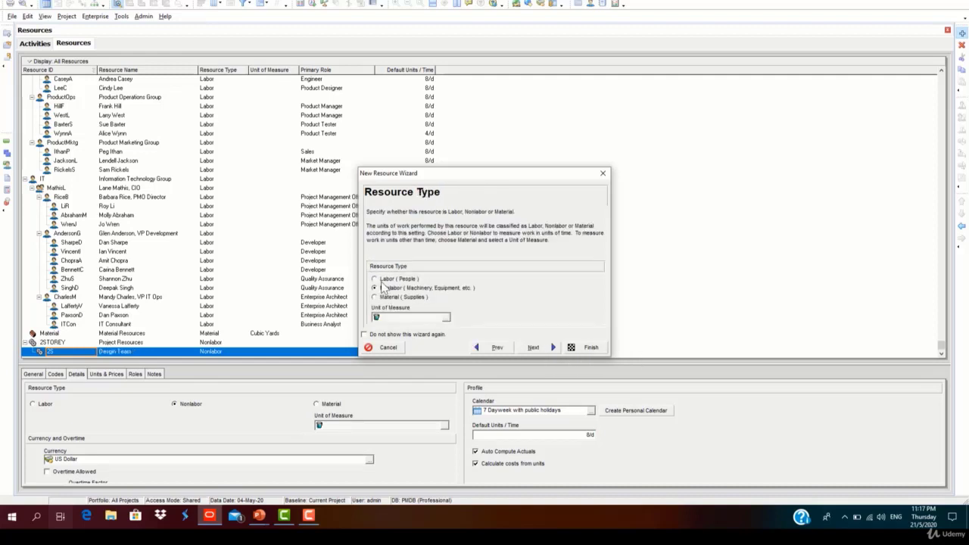
left_click(552, 349)
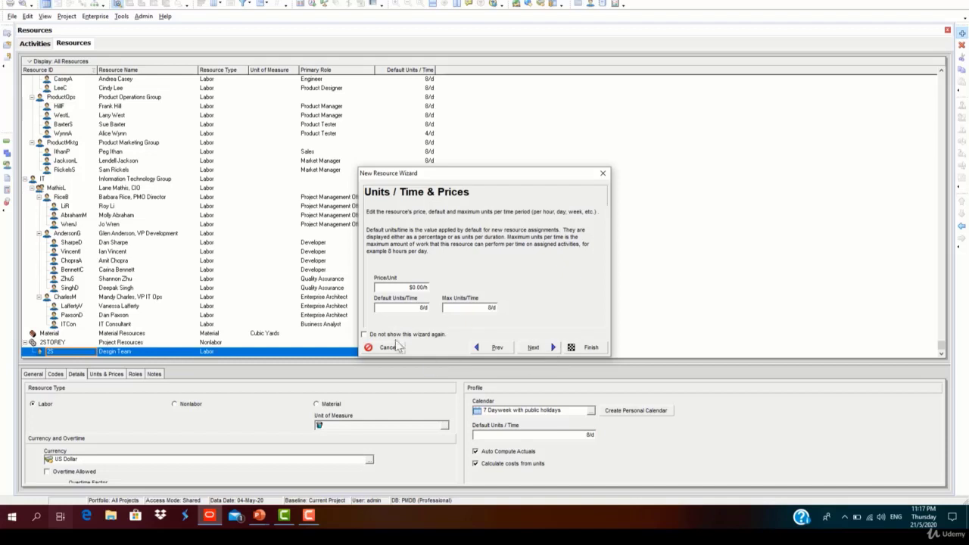
Go through the Desgin Team's price, units per time and contact settings, and finish creating the resource.
left_click(423, 287)
type("d")
left_click(400, 311)
left_click(552, 348)
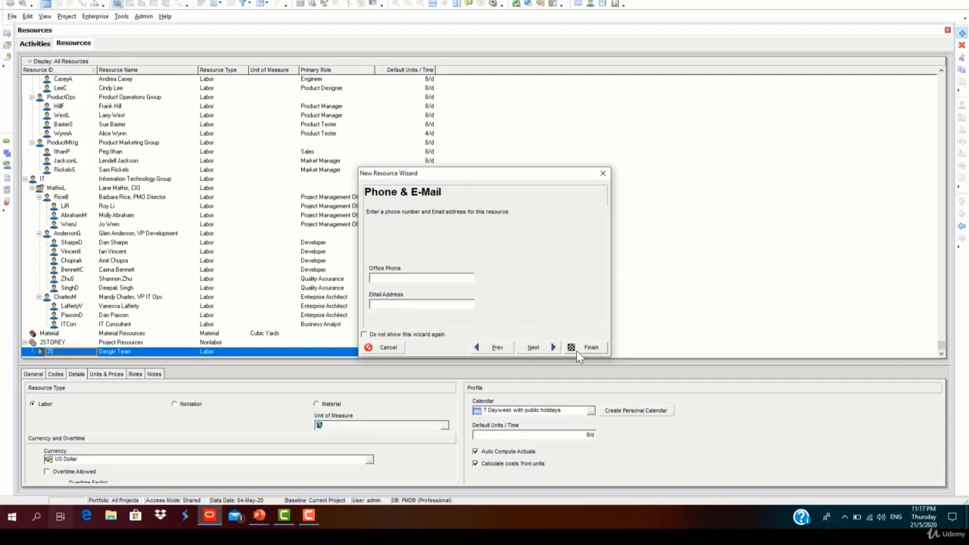
left_click(576, 349)
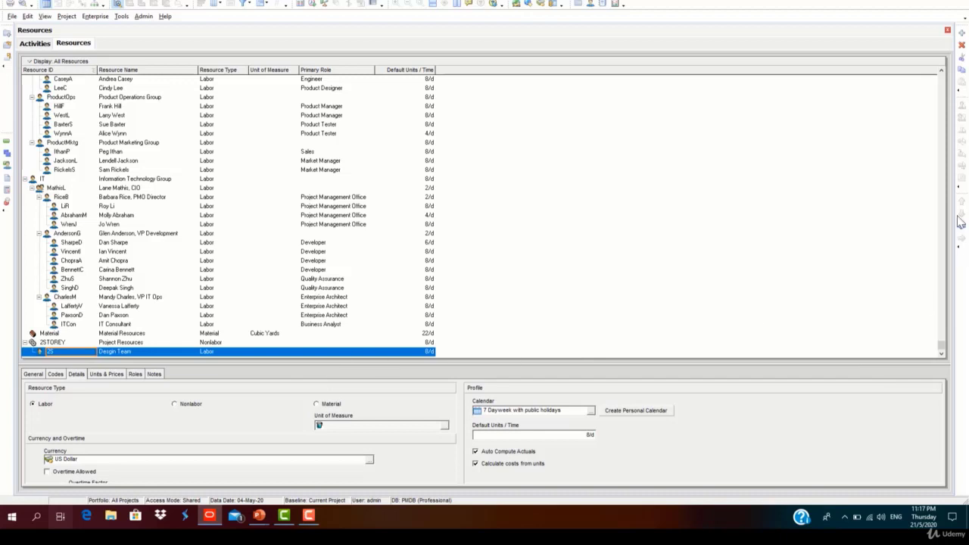
Add a resource below Desgin Team with ID 2S-1 and name Earthwork Team.
left_click(962, 33)
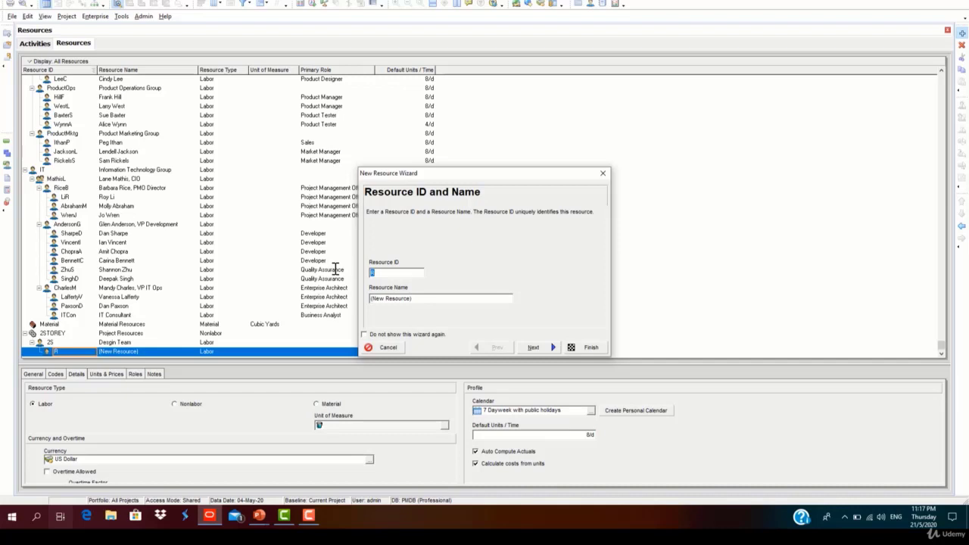
left_click(409, 298)
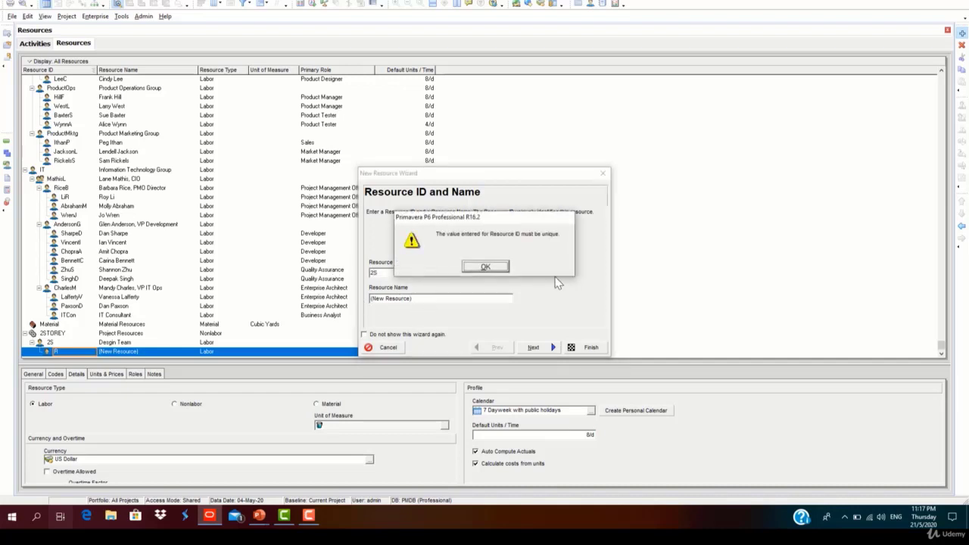
left_click(485, 268)
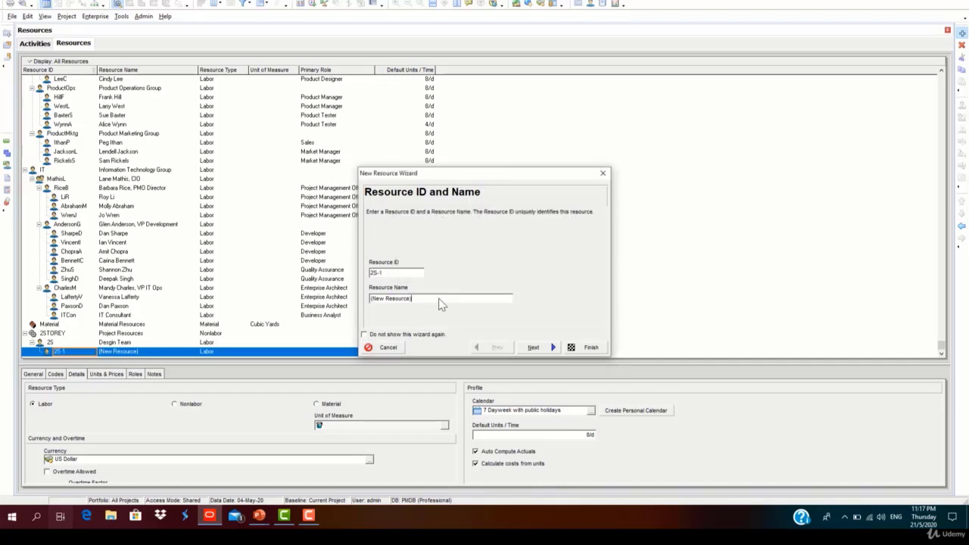
left_click_drag(441, 302, 313, 301)
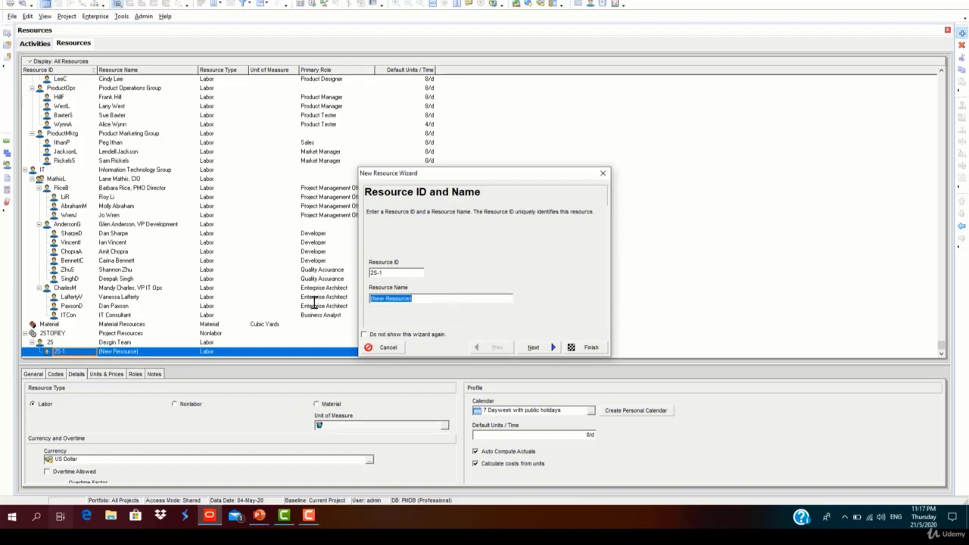
type("Earthwork Team")
left_click(546, 350)
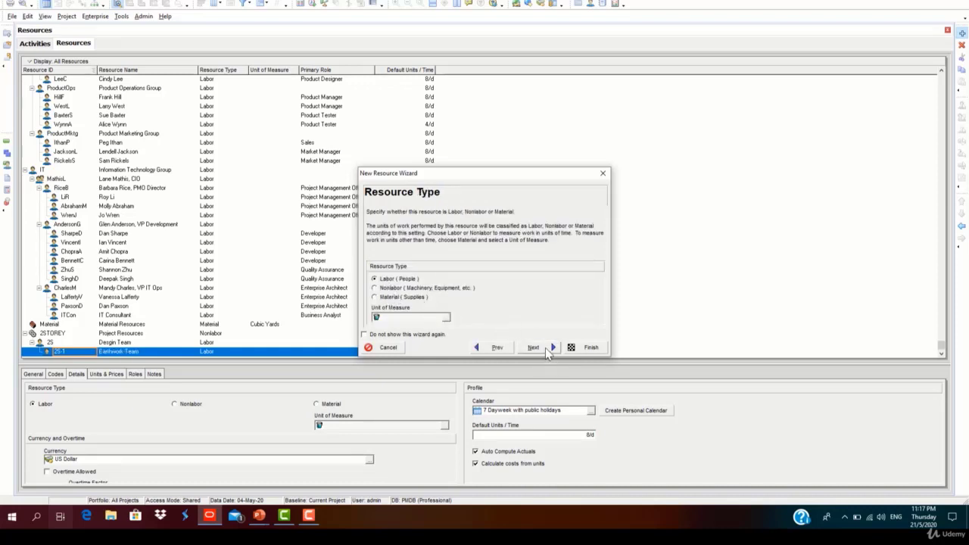
Keep the Labor type for Earthwork Team, edit its price per unit and finish creating the resource.
left_click(544, 347)
left_click(414, 286)
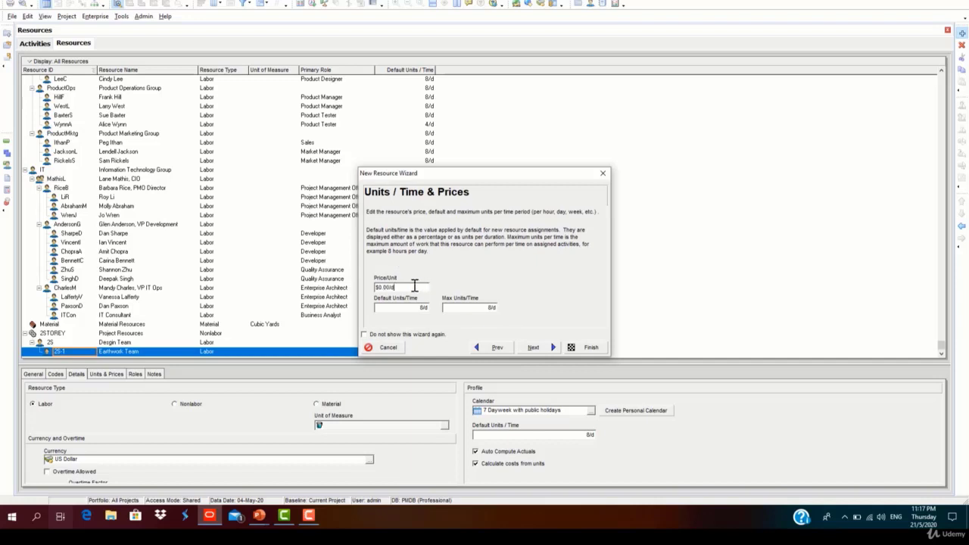
left_click(384, 287)
key("BackSpace")
key("BackSpace")
key("BackSpace")
left_click(576, 348)
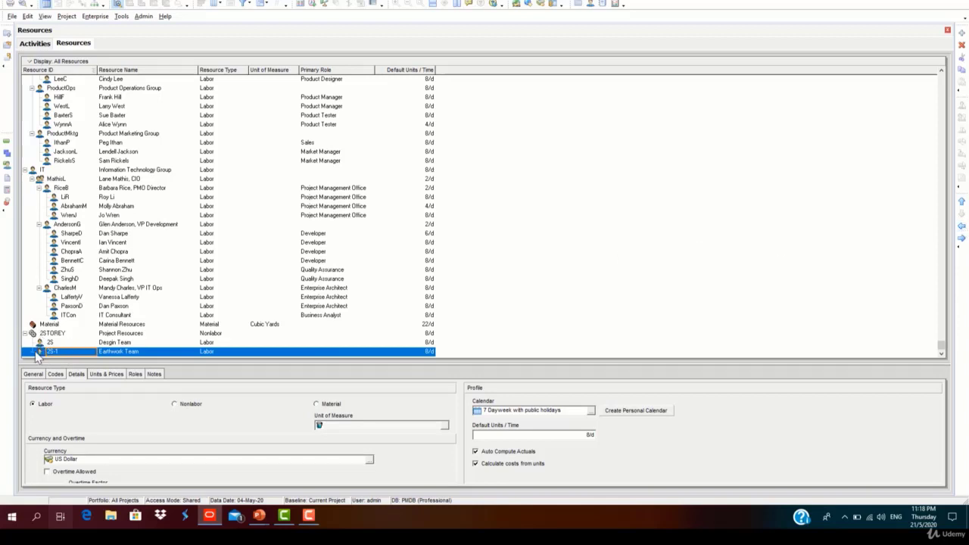
Start another resource below Earthwork Team, and review the standard rates of the labor resources under 2STOREY.
left_click(961, 32)
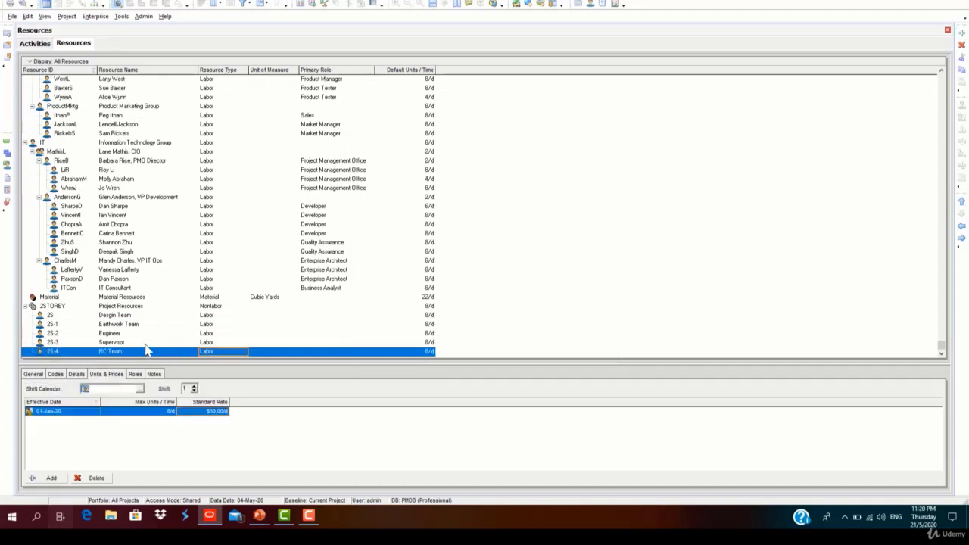
key("Up")
key("Up")
key("Up")
key("Up")
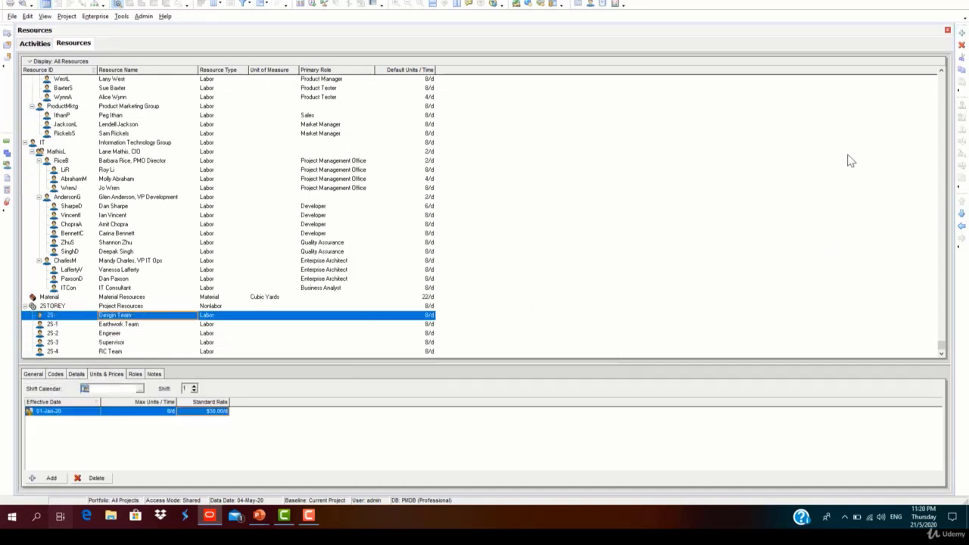
Add a resource below RC Team with ID 2S-5 and name Substructure Steel.
left_click(126, 353)
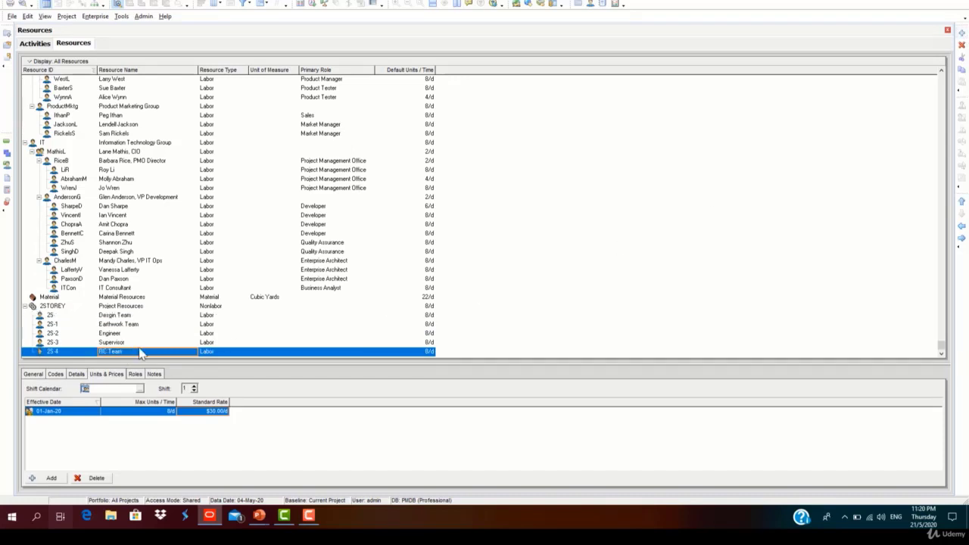
left_click(961, 34)
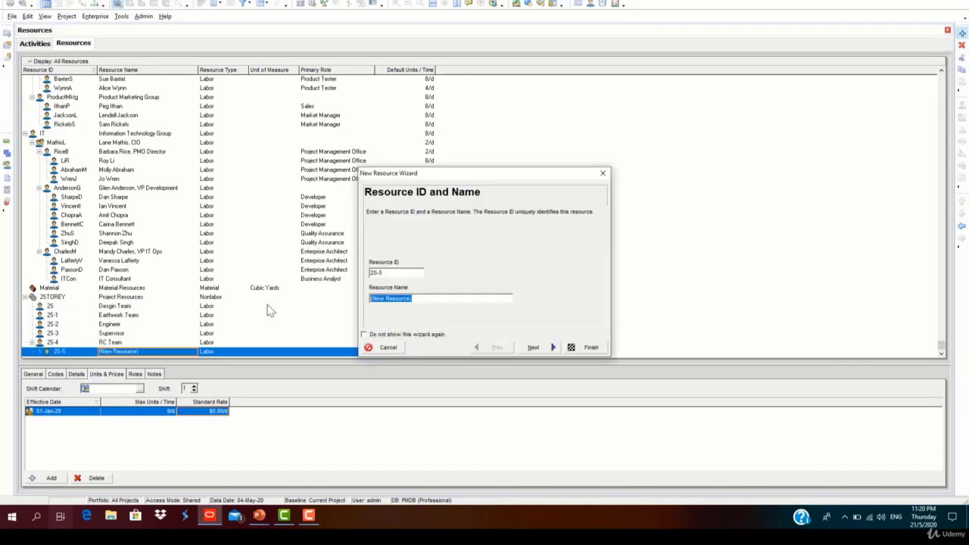
type("Sub Steel")
left_click(378, 298)
type("structure Steel")
left_click(534, 346)
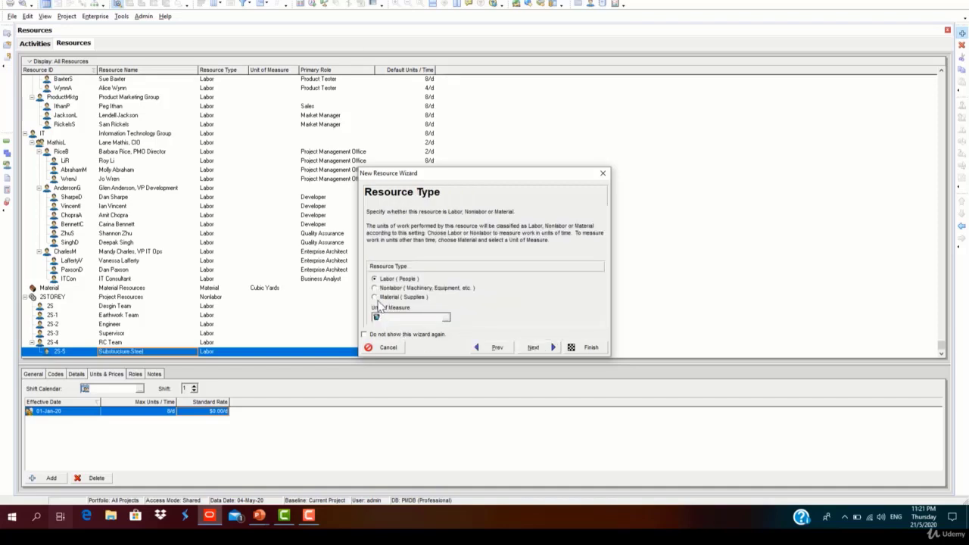
Set the Substructure Steel resource type to Material with Tons as its unit of measure.
left_click(376, 297)
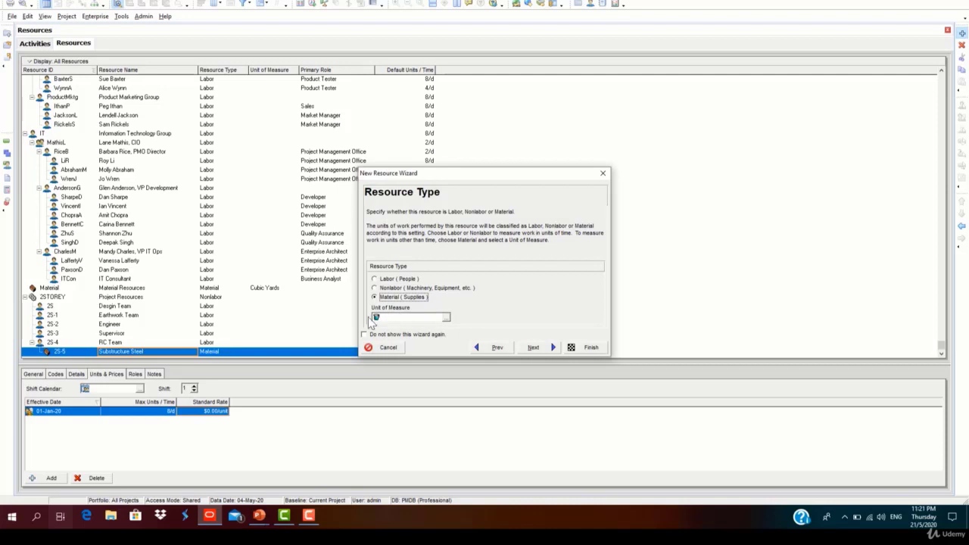
left_click(445, 317)
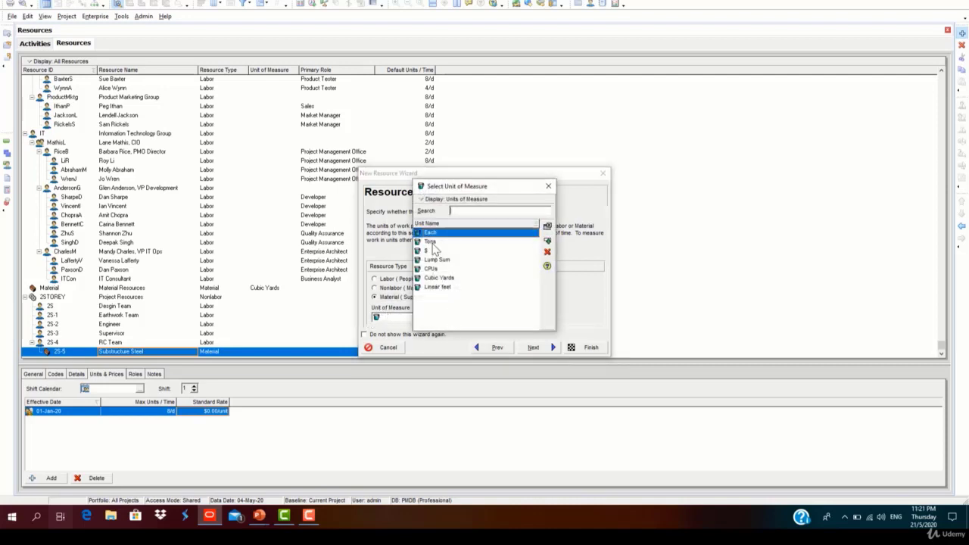
left_click(435, 242)
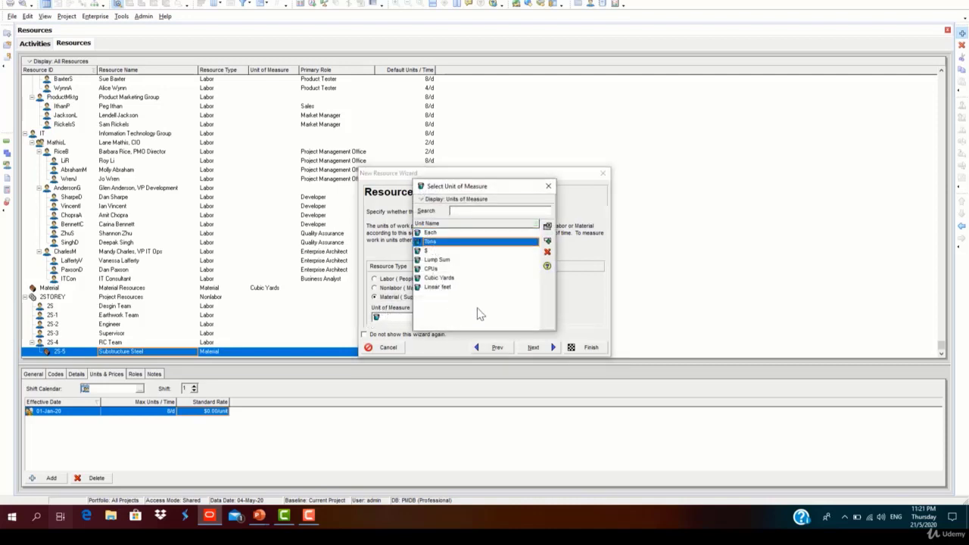
double_click(490, 243)
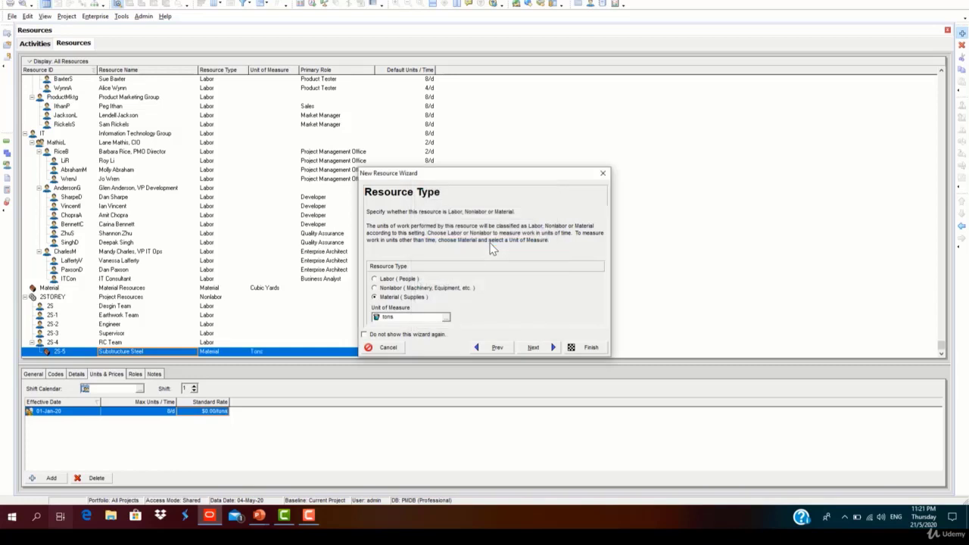
left_click(446, 317)
left_click(437, 242)
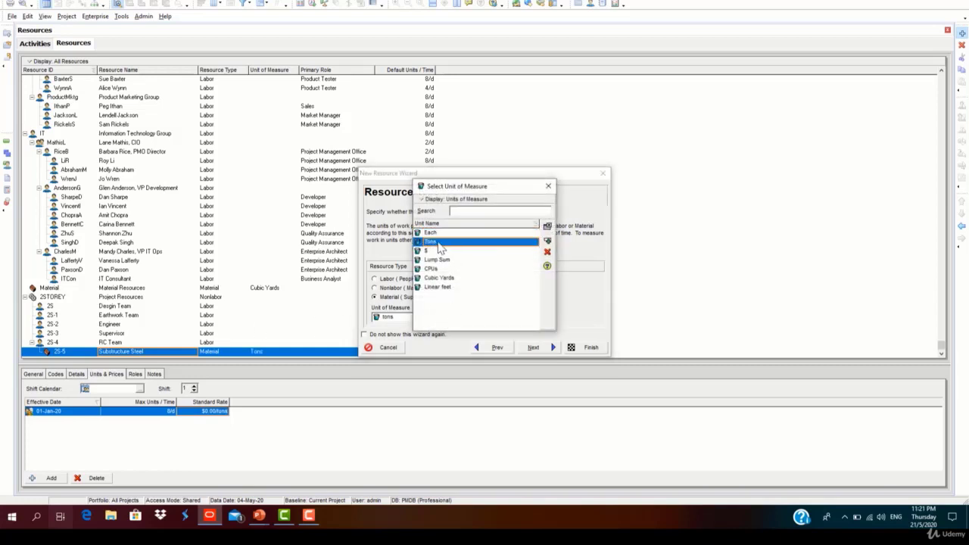
left_click(548, 243)
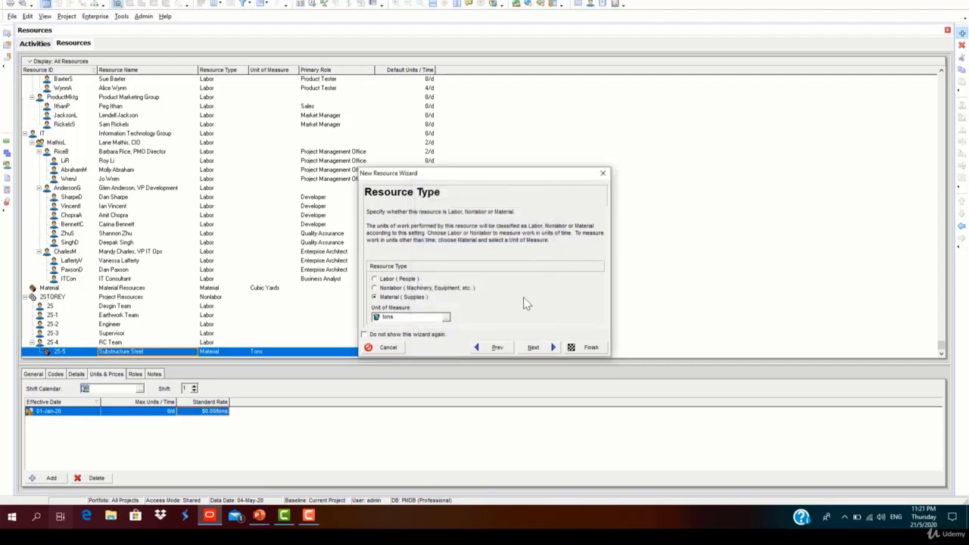
left_click(534, 347)
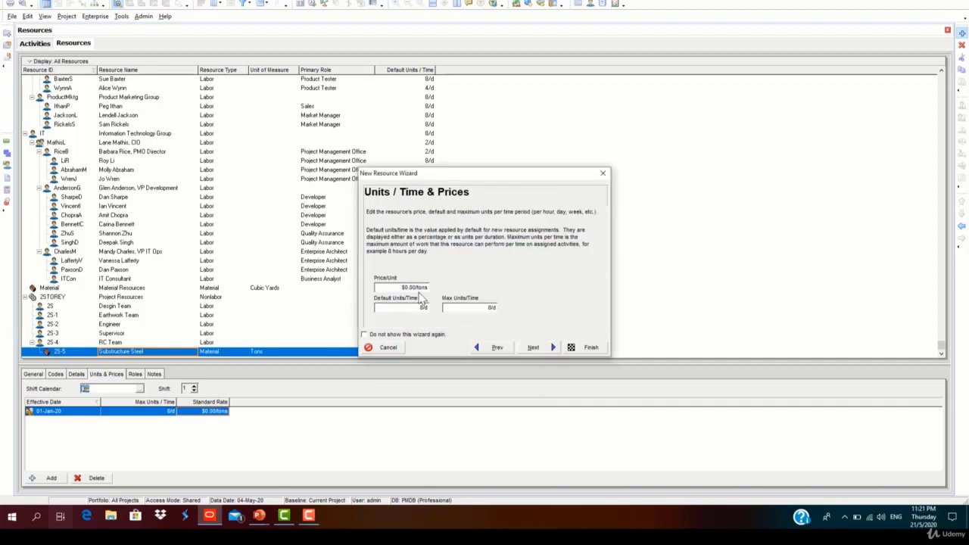
Set the Substructure Steel price to $2,000.00 per ton, finish creating it and start another resource.
left_click(405, 286)
type("2,00")
left_click(413, 309)
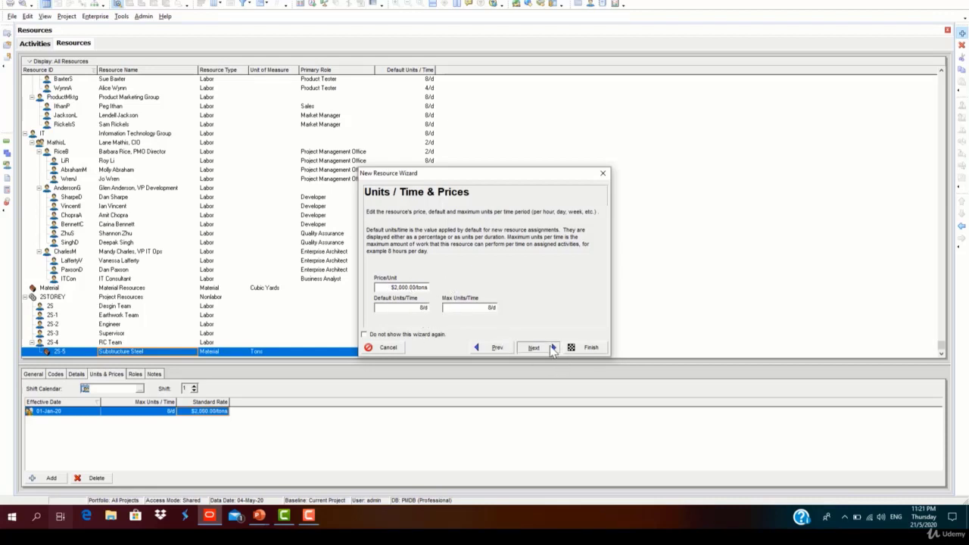
left_click(550, 347)
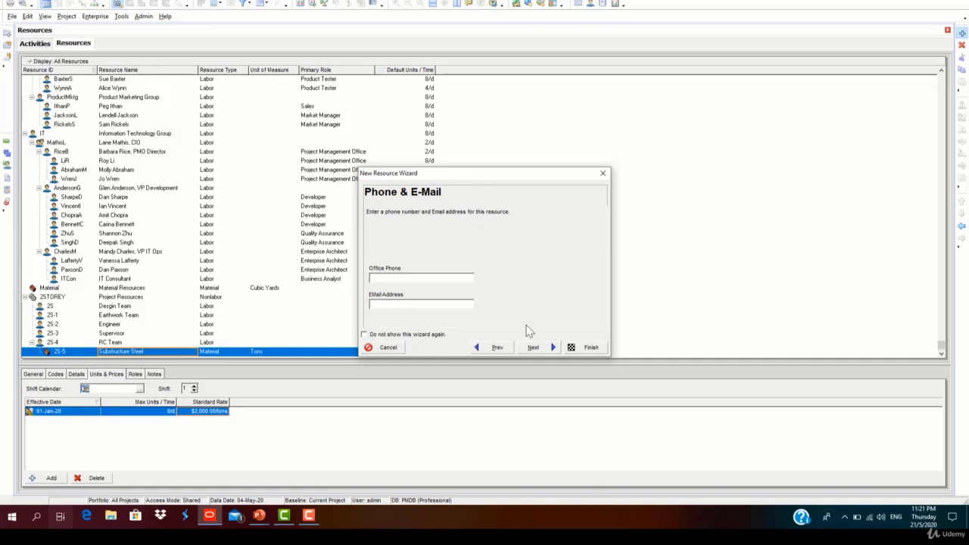
left_click(588, 347)
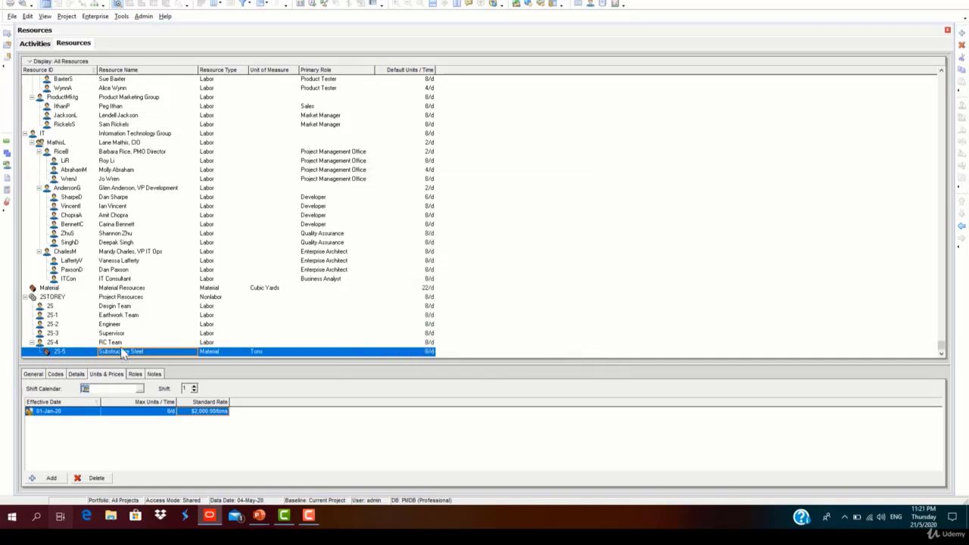
left_click(961, 33)
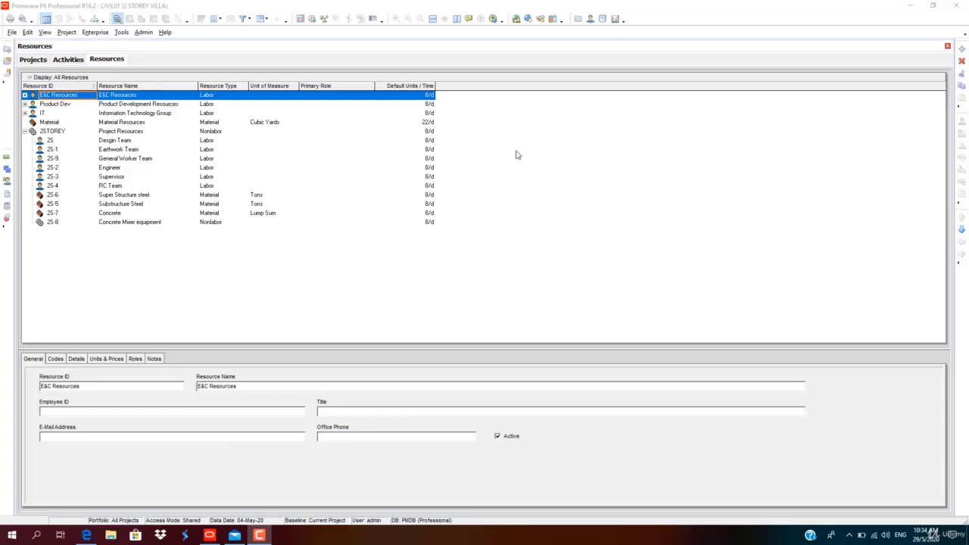
Go to the villa activities and add the Resources list option to the activity table's columns.
left_click(68, 59)
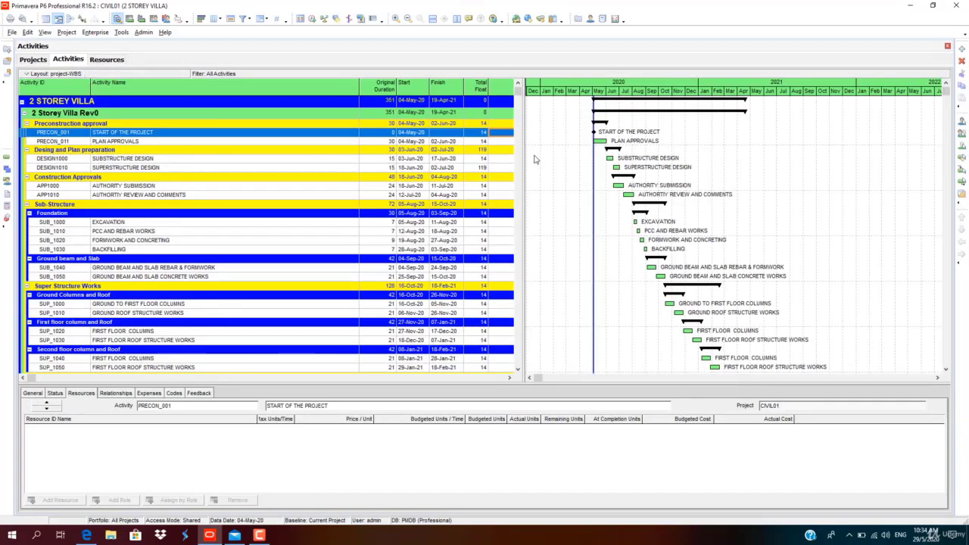
right_click(499, 93)
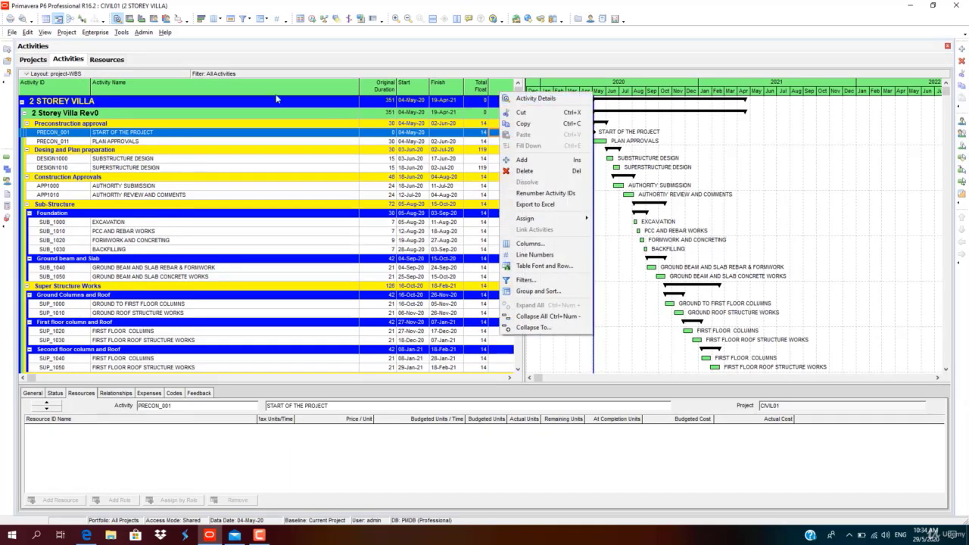
left_click(553, 244)
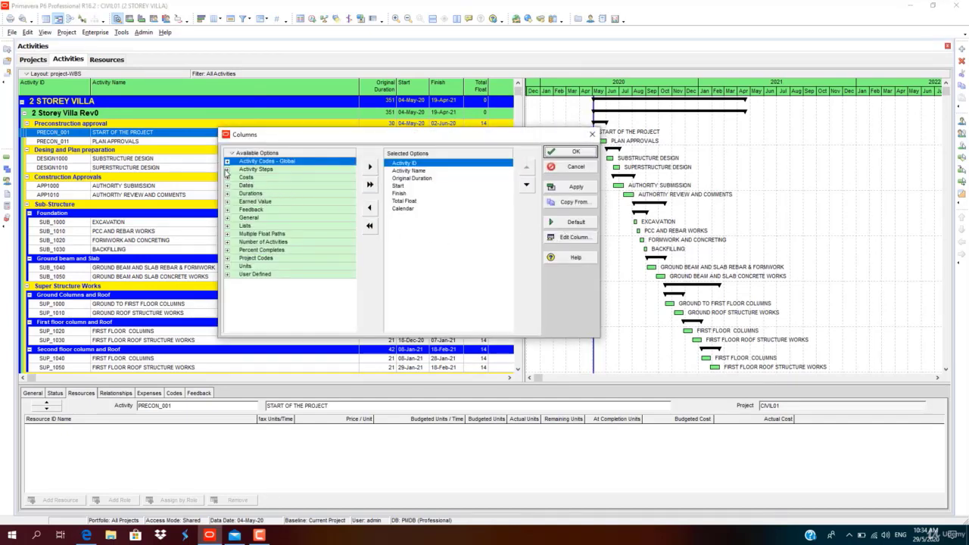
left_click(227, 226)
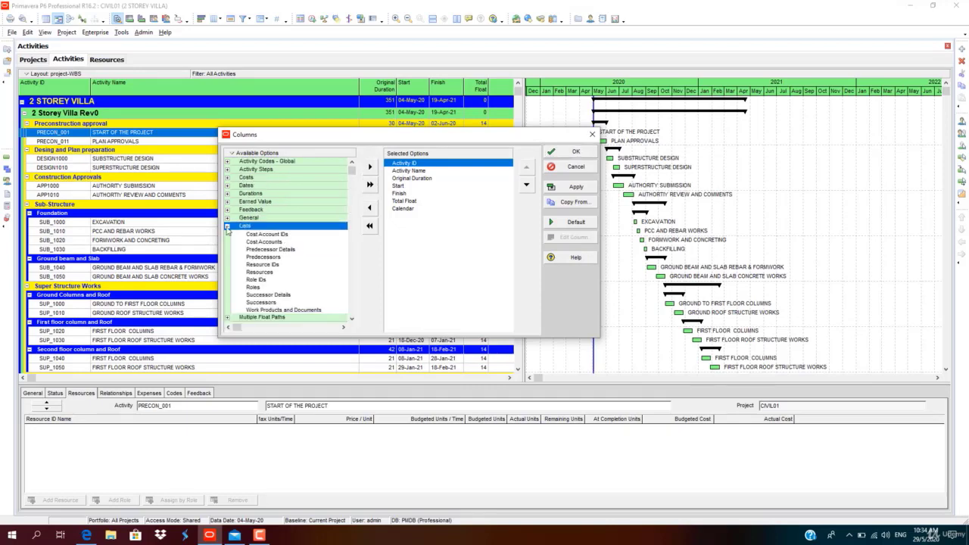
left_click(259, 274)
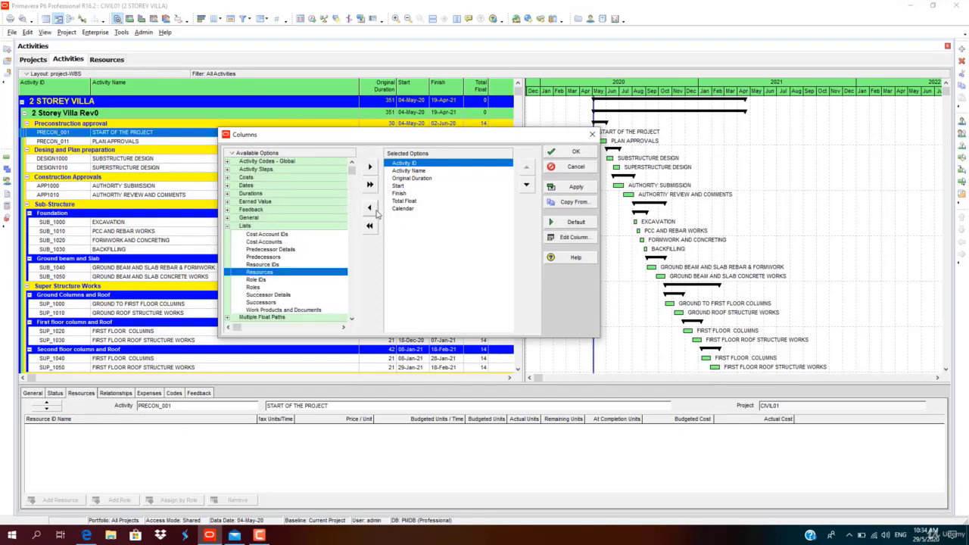
left_click(370, 168)
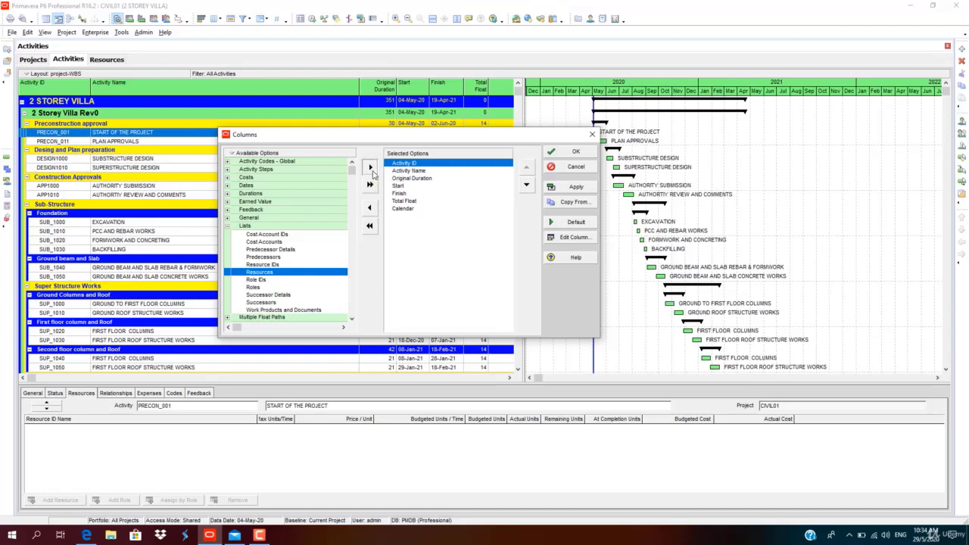
Place the Resources column between Total Float and Calendar and apply the column layout.
left_click(527, 187)
left_click(527, 187)
left_click(527, 187)
left_click(527, 187)
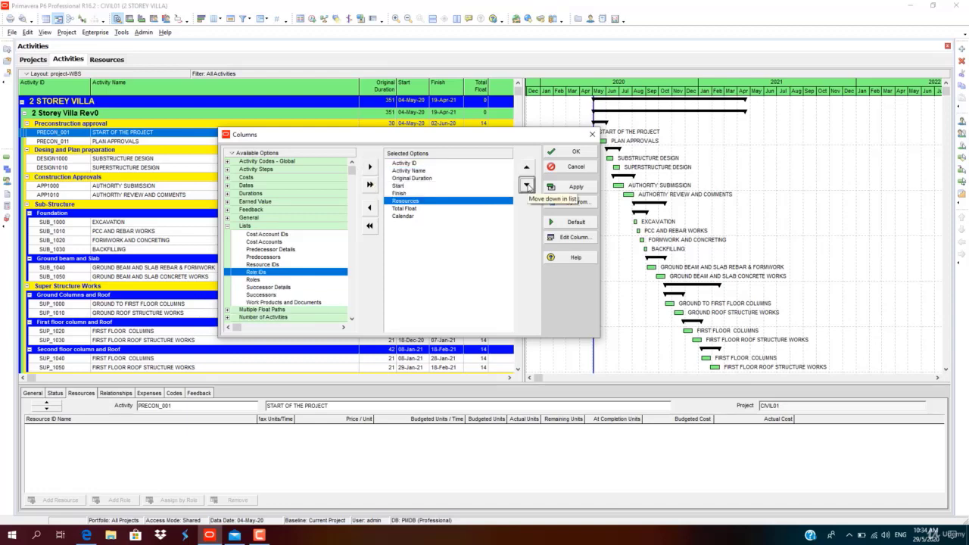
left_click(527, 187)
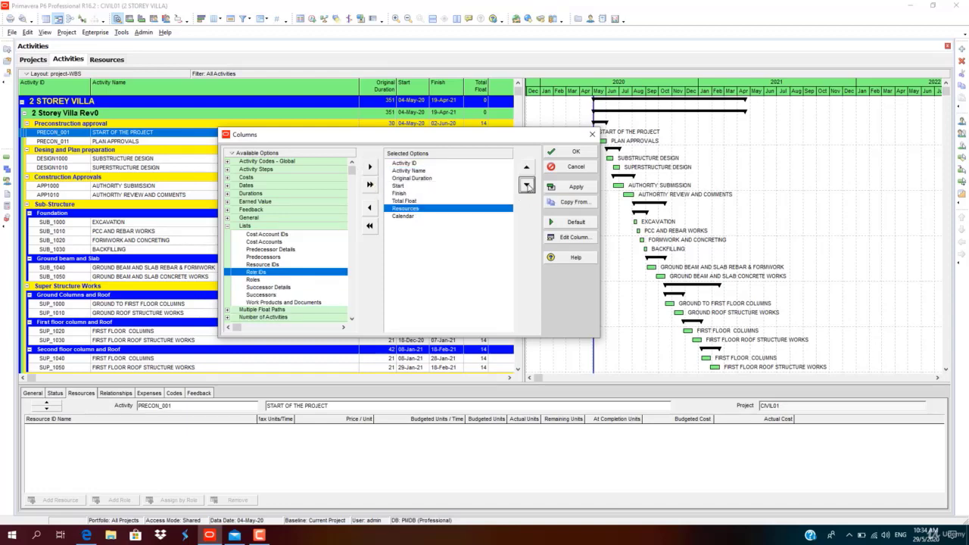
left_click(586, 189)
left_click(577, 152)
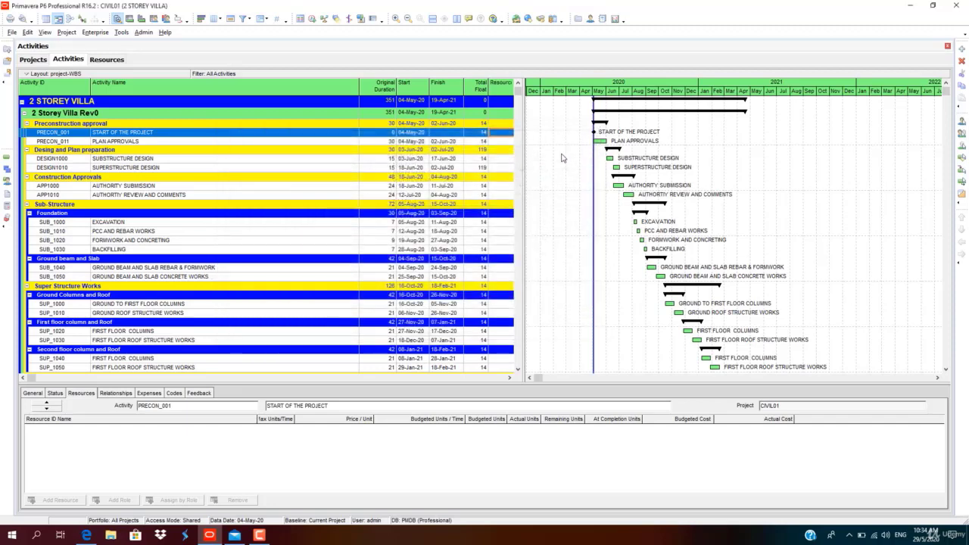
Widen the activity table to reveal the Resources and Calendar columns, and select the PLAN APPROVALS activity.
left_click_drag(522, 168, 615, 161)
scroll(575, 215, "down", 2)
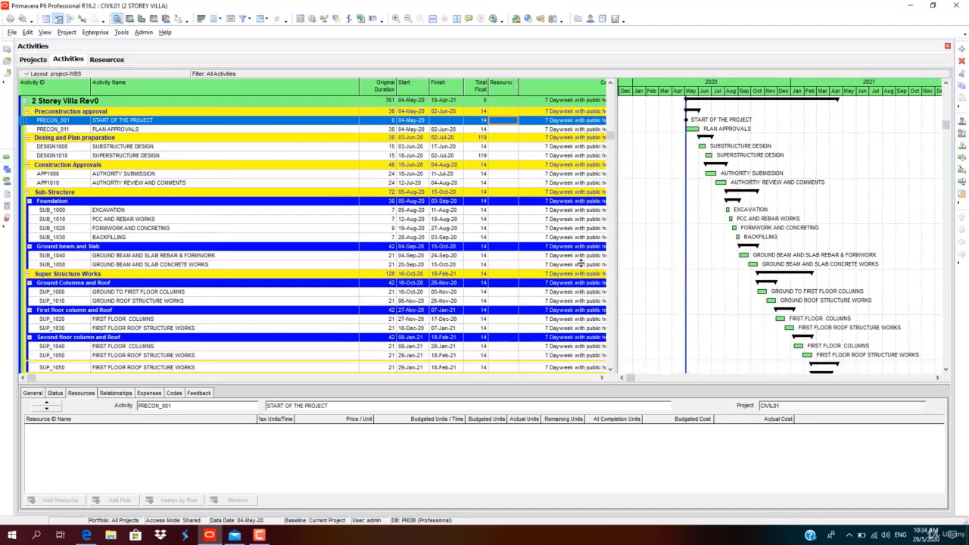
scroll(582, 288, "up", 2)
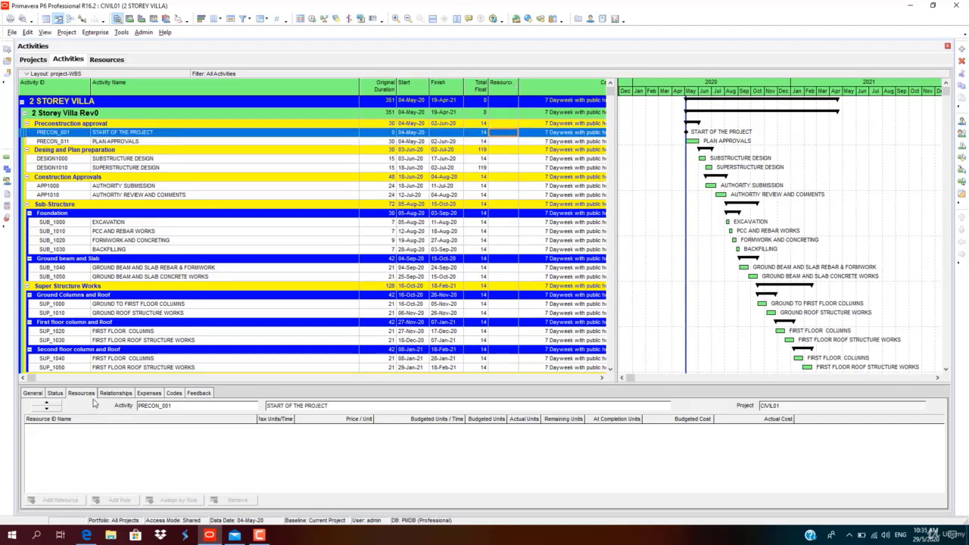
left_click(292, 140)
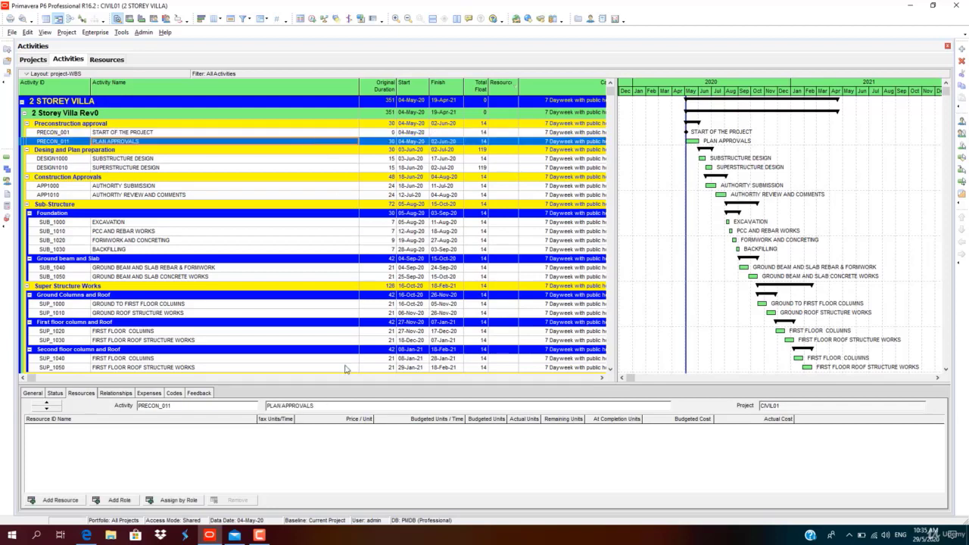
Open resource assignment for PLAN APPROVALS, collapse the E&C Resources, Product Dev and IT groups, and enlarge the list to show all 2STOREY resources.
left_click(309, 133)
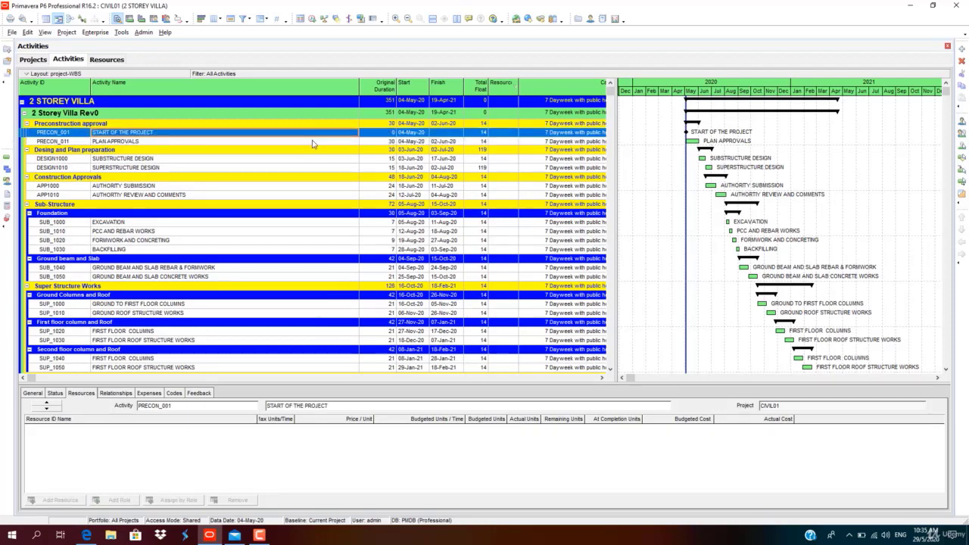
left_click(312, 143)
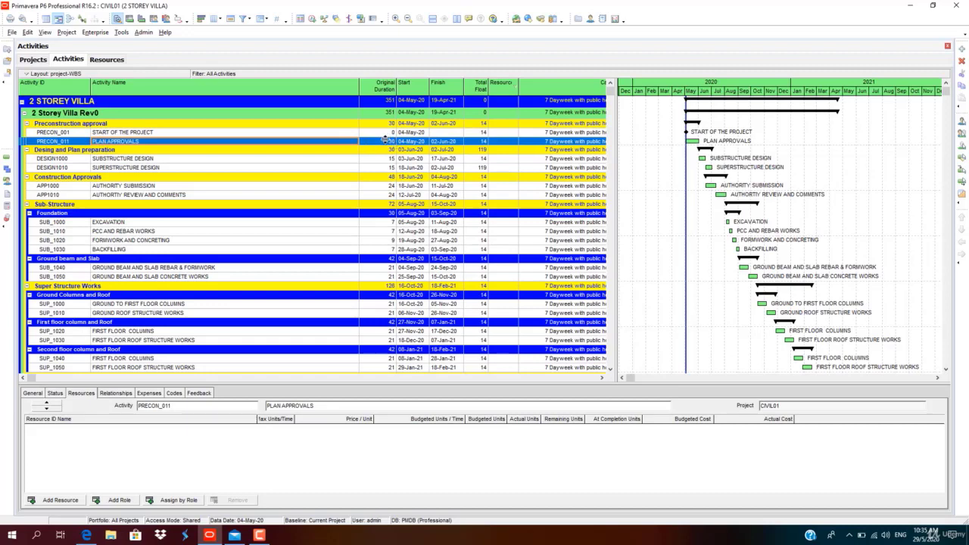
left_click(60, 500)
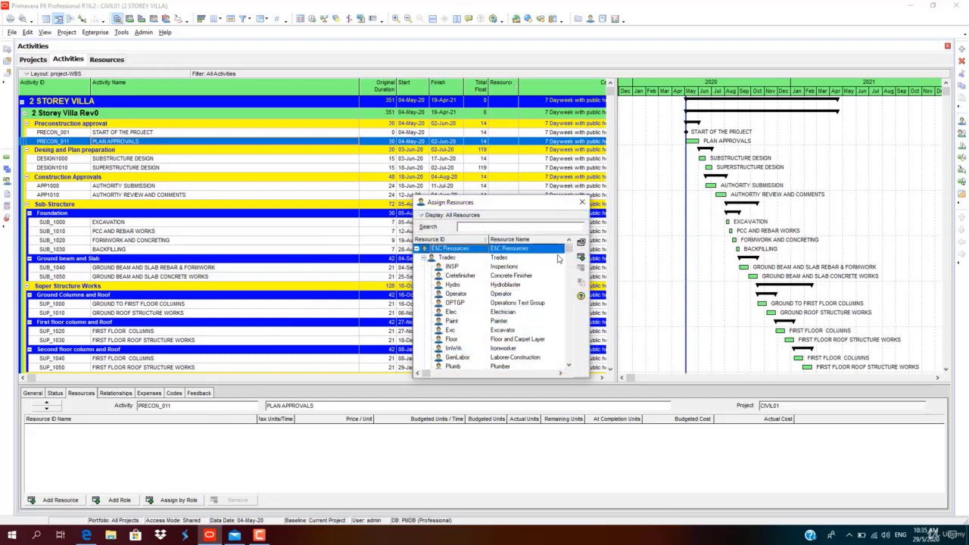
left_click_drag(510, 215, 437, 183)
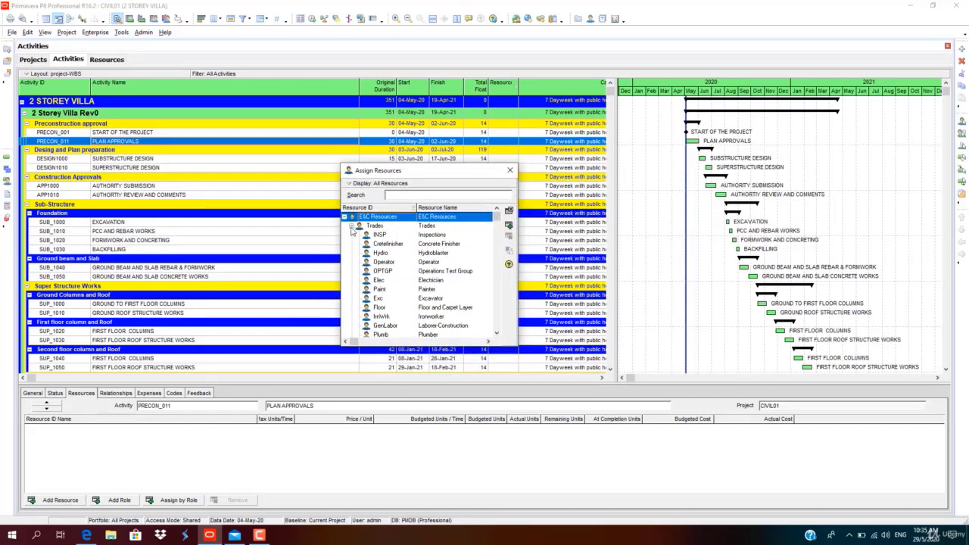
left_click(352, 225)
left_click(345, 216)
left_click(346, 225)
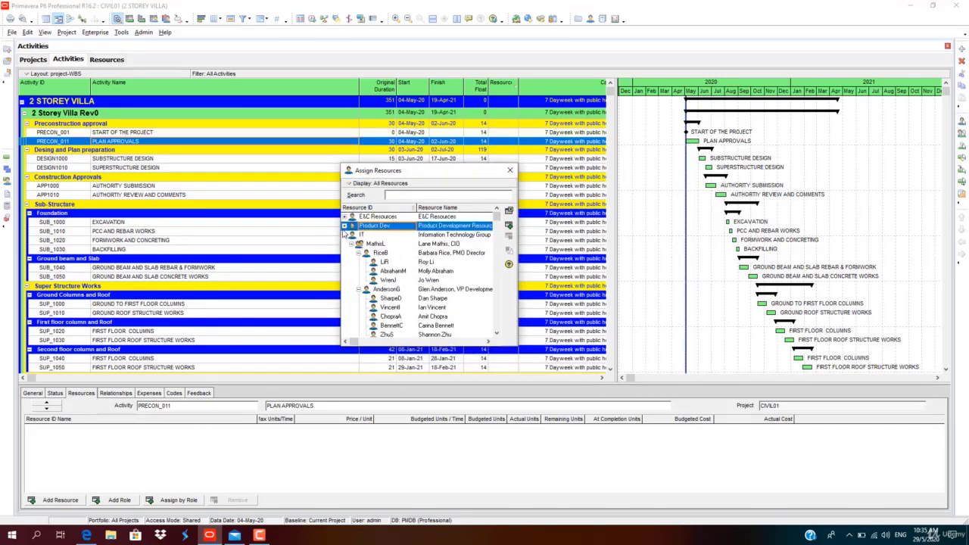
left_click(345, 235)
left_click(344, 236)
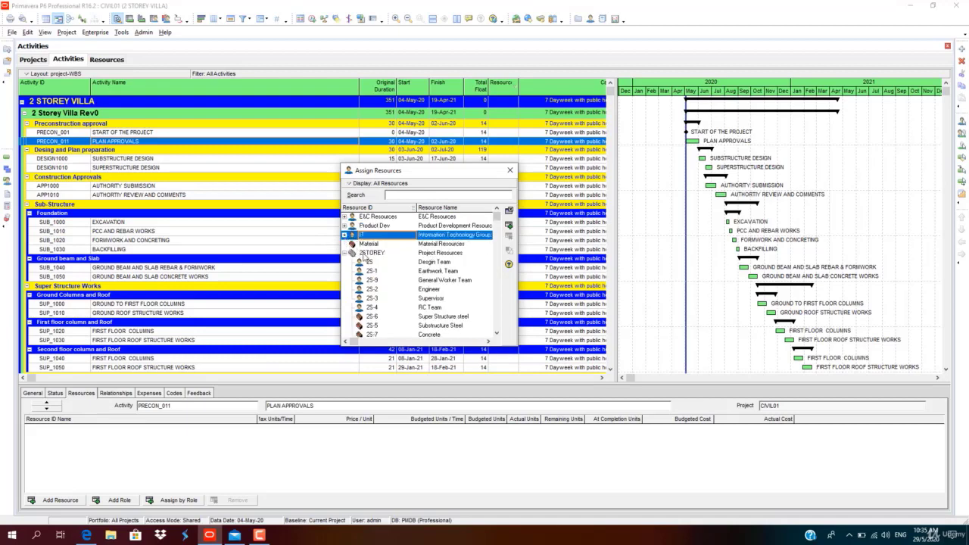
left_click_drag(453, 347, 453, 387)
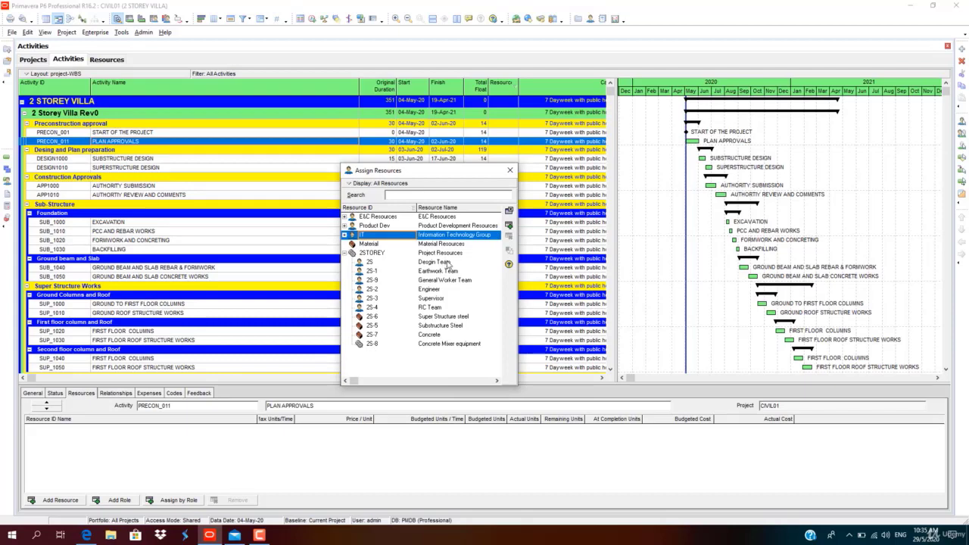
Assign the 2STOREY Desgin Team resource to the PLAN APPROVALS activity and close the resource list.
left_click(448, 263)
double_click(448, 263)
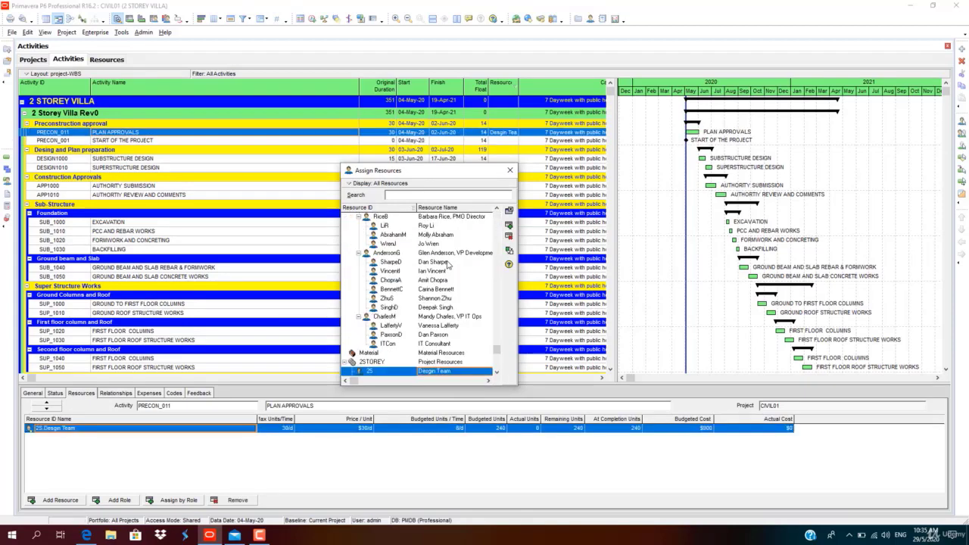
left_click(509, 169)
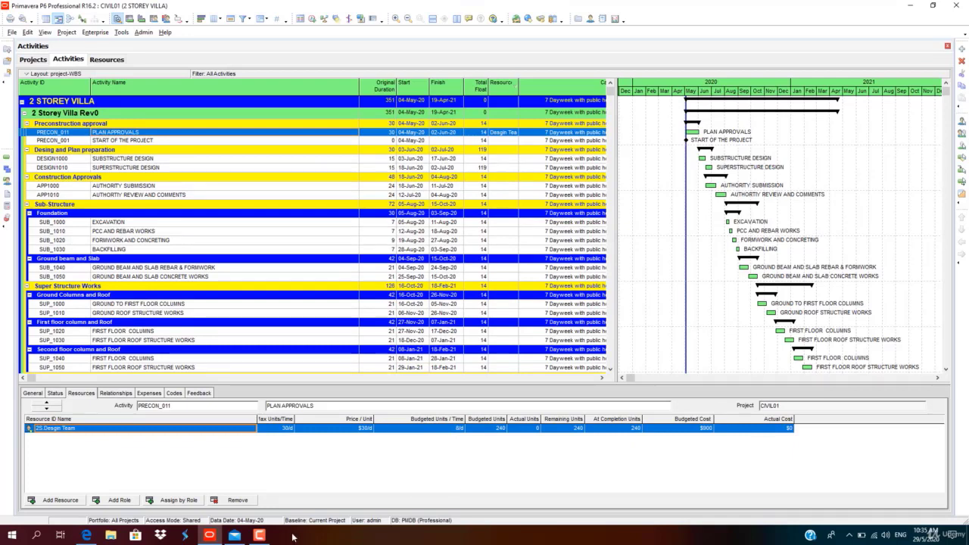
Customize the resource assignment columns so that Budgeted Cost comes directly after Budgeted Units.
mouse_move(279, 540)
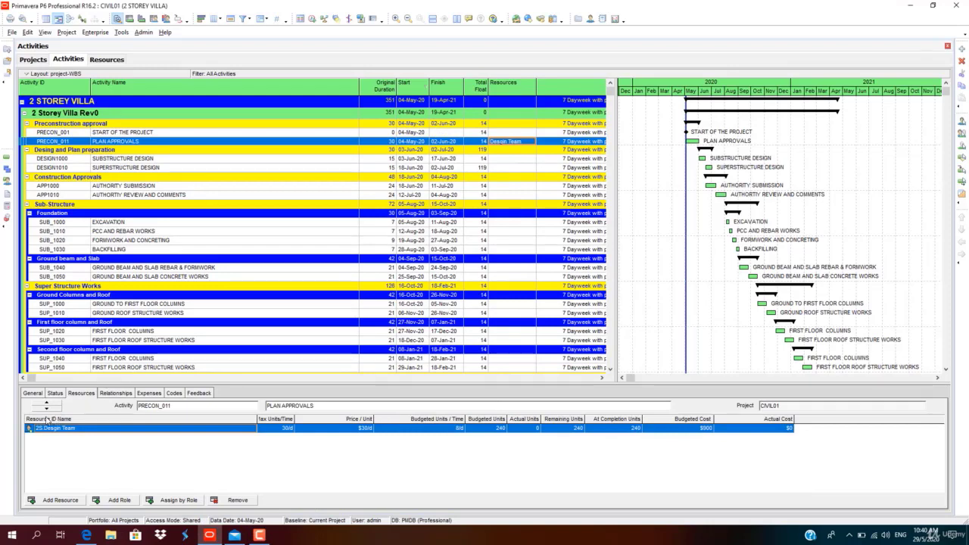
right_click(247, 420)
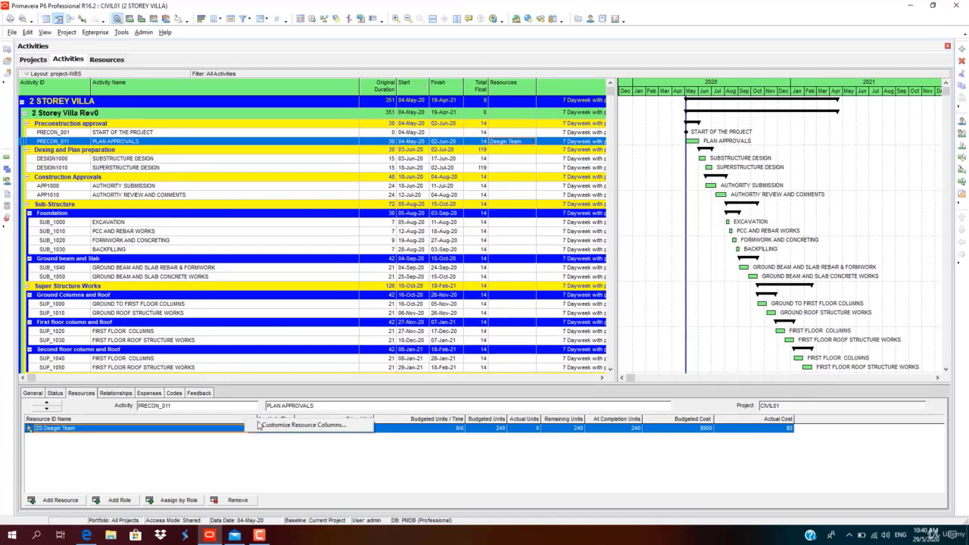
left_click(303, 425)
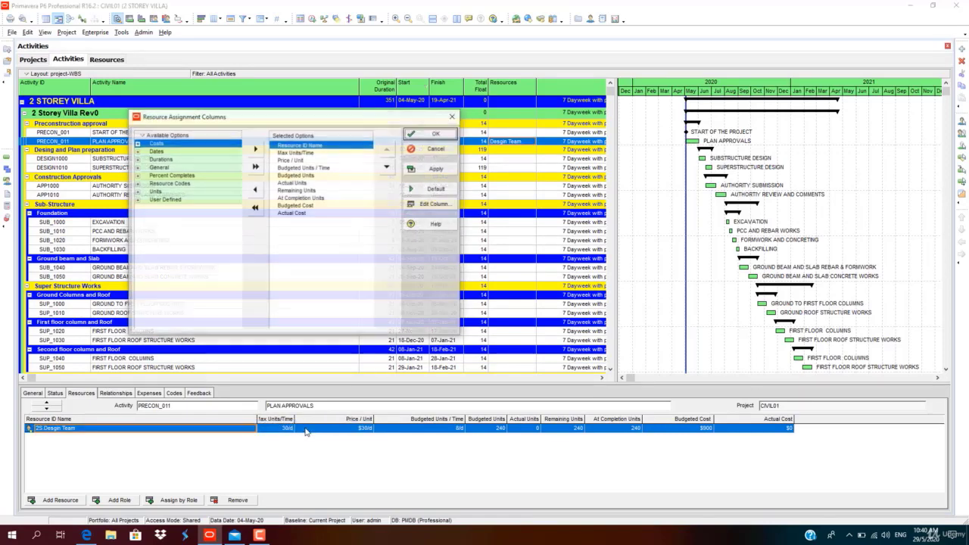
left_click(295, 214)
left_click(300, 205)
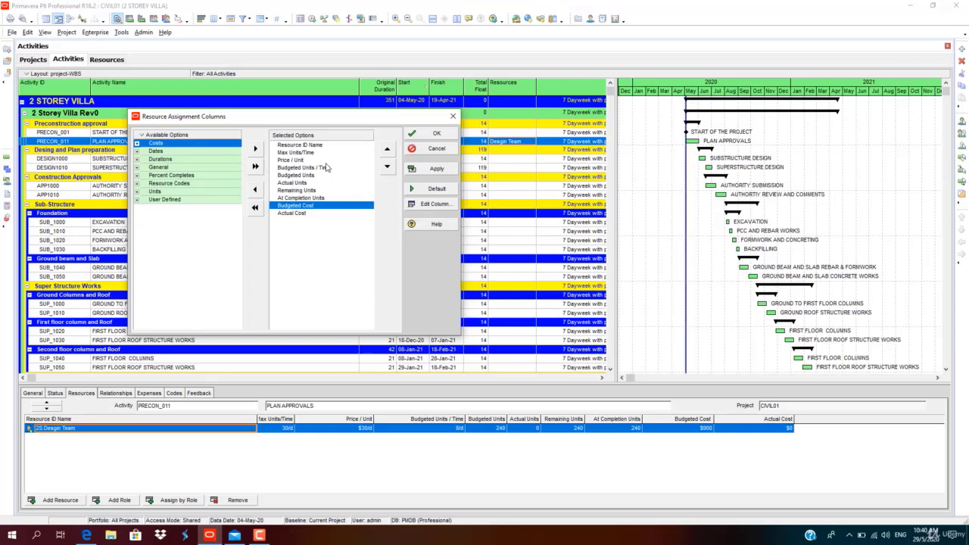
left_click(309, 168)
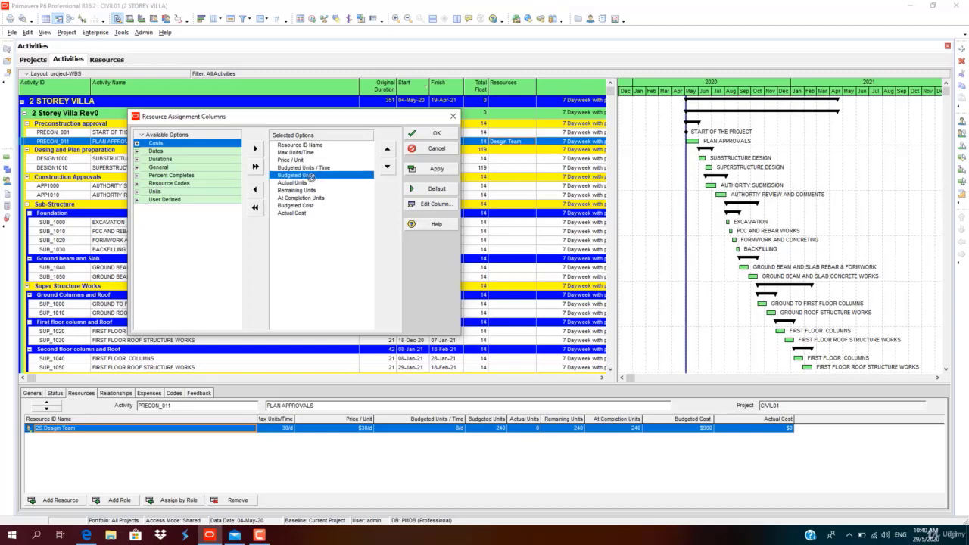
left_click(310, 183)
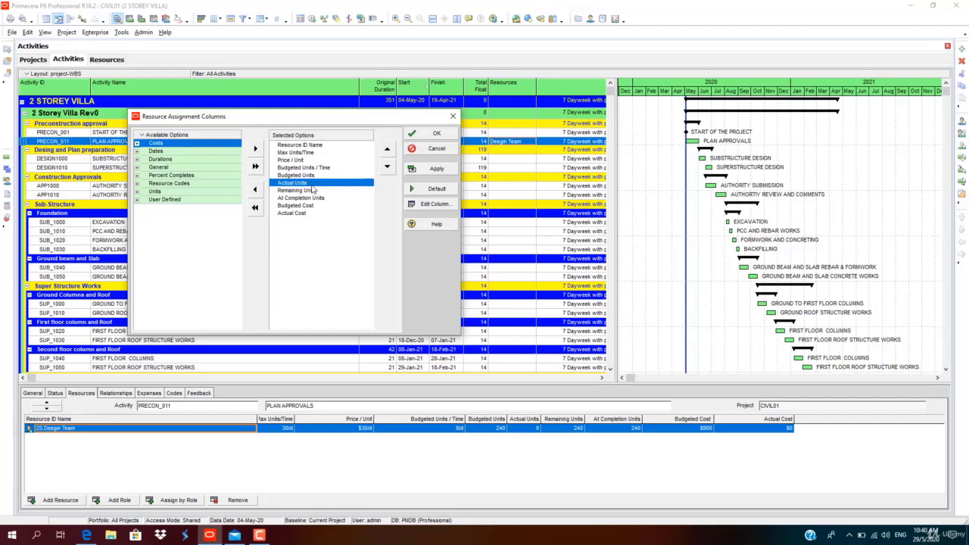
left_click(314, 191)
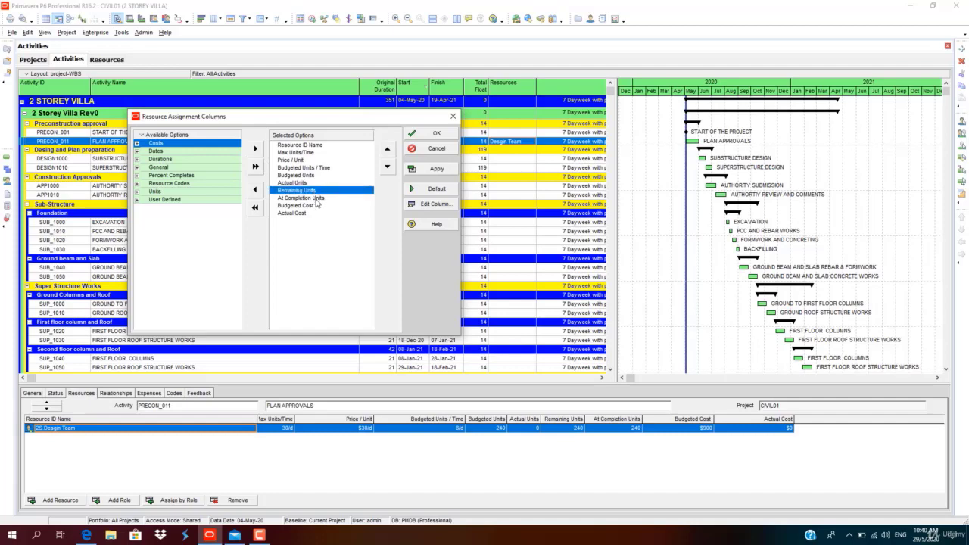
left_click(317, 198)
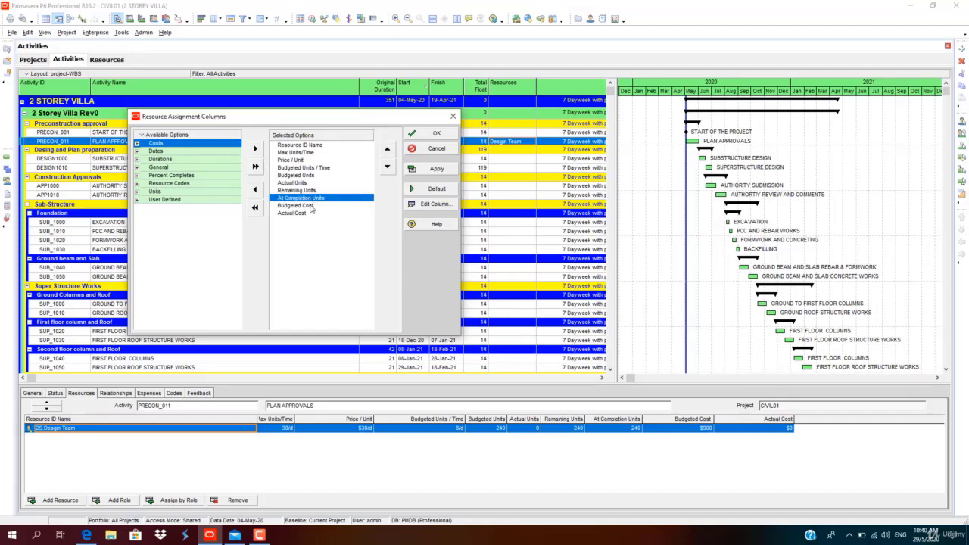
left_click(310, 206)
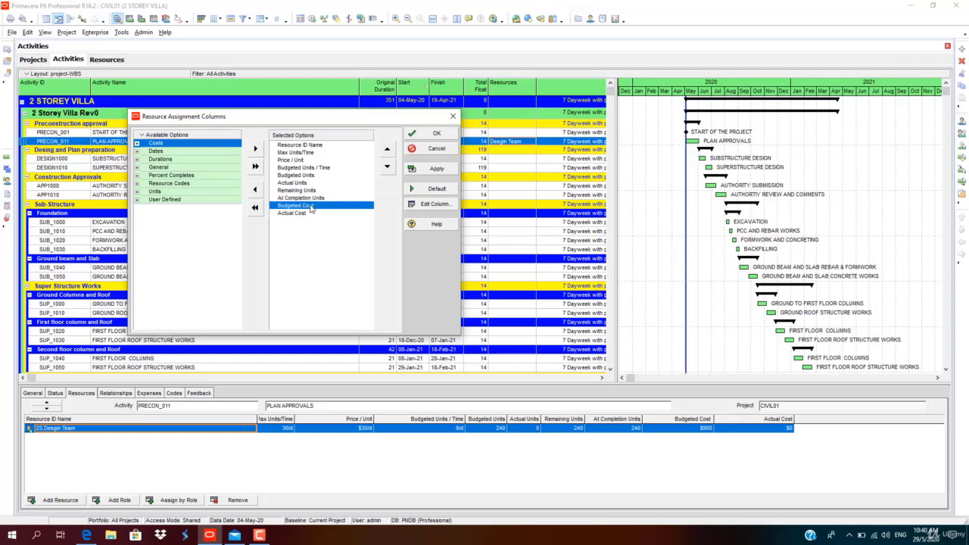
left_click(388, 149)
left_click(388, 150)
left_click(388, 150)
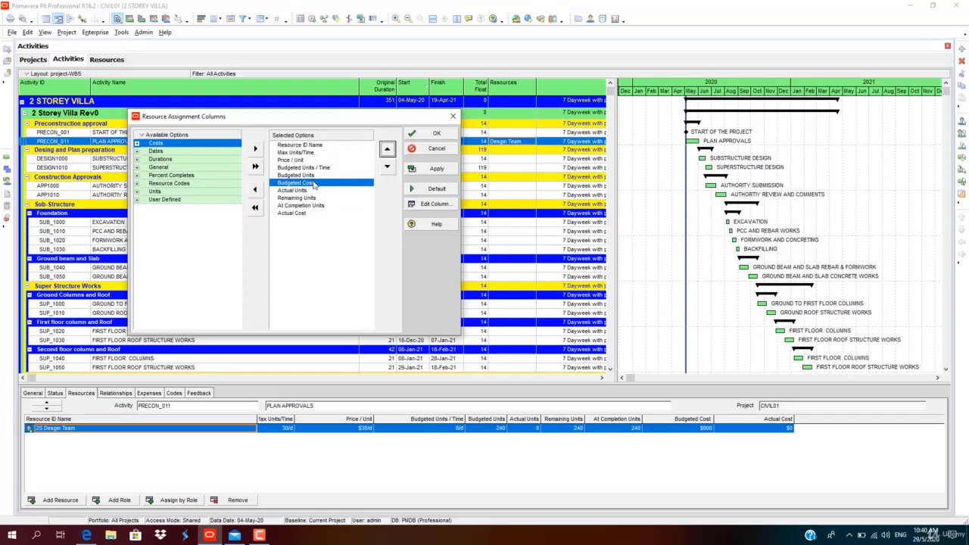
Remove At Completion Units from the resource assignment columns, apply the layout and widen the Max Units/Time column.
left_click(302, 209)
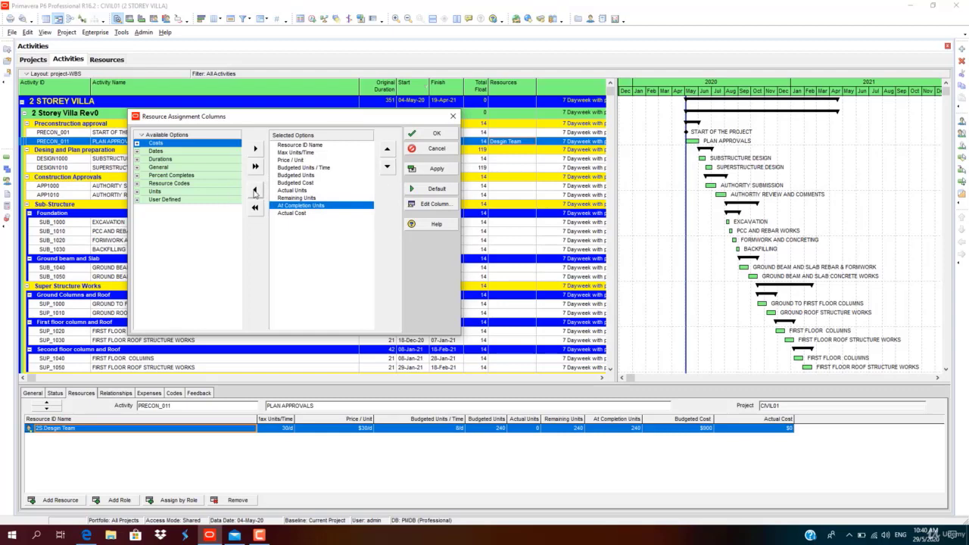
left_click(254, 191)
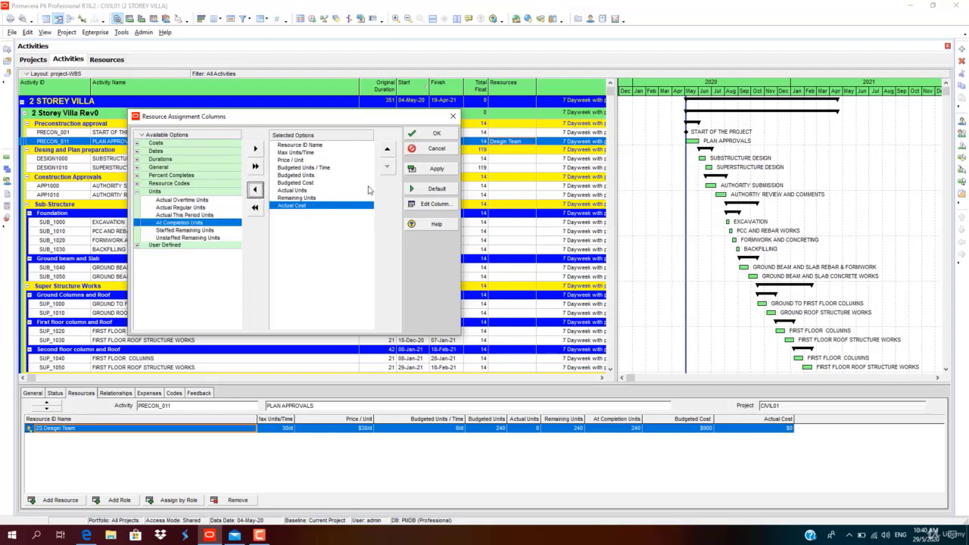
left_click(436, 169)
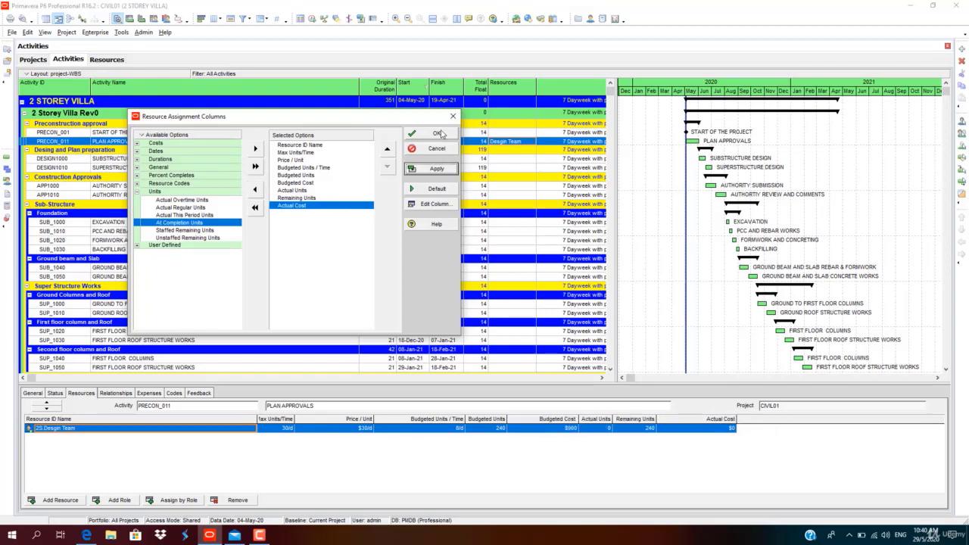
left_click(437, 134)
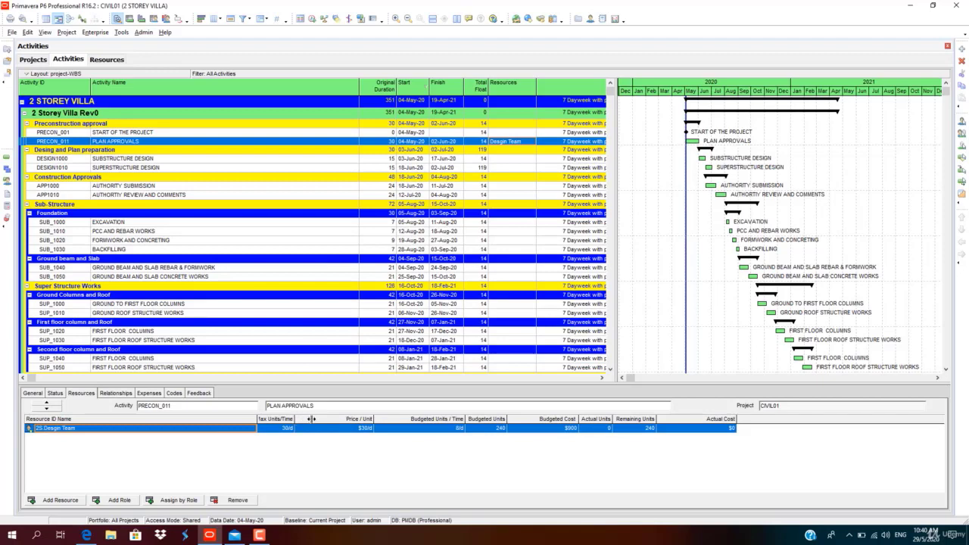
left_click_drag(311, 418, 326, 421)
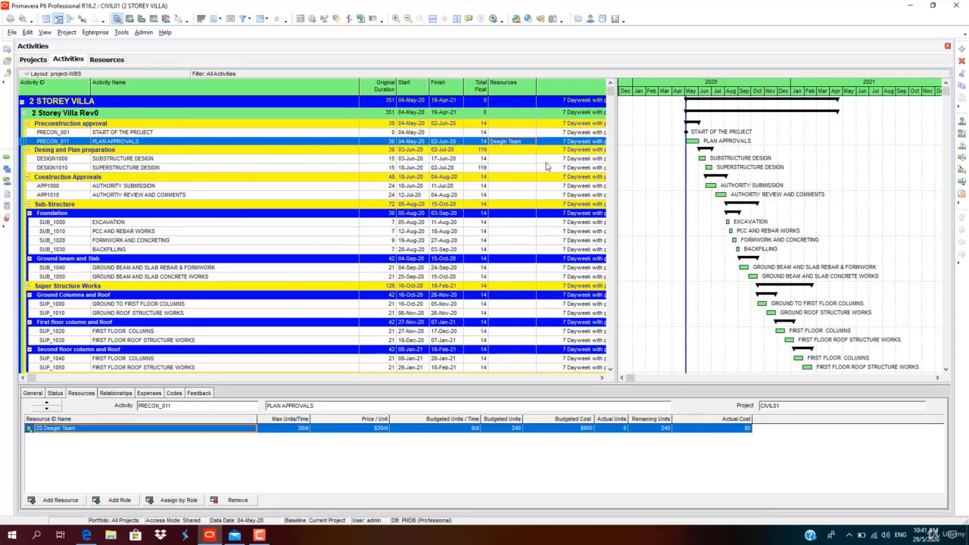
Assign the Desgin Team resource to the SUBSTRUCTURE DESIGN activity and close the resource list.
left_click(521, 159)
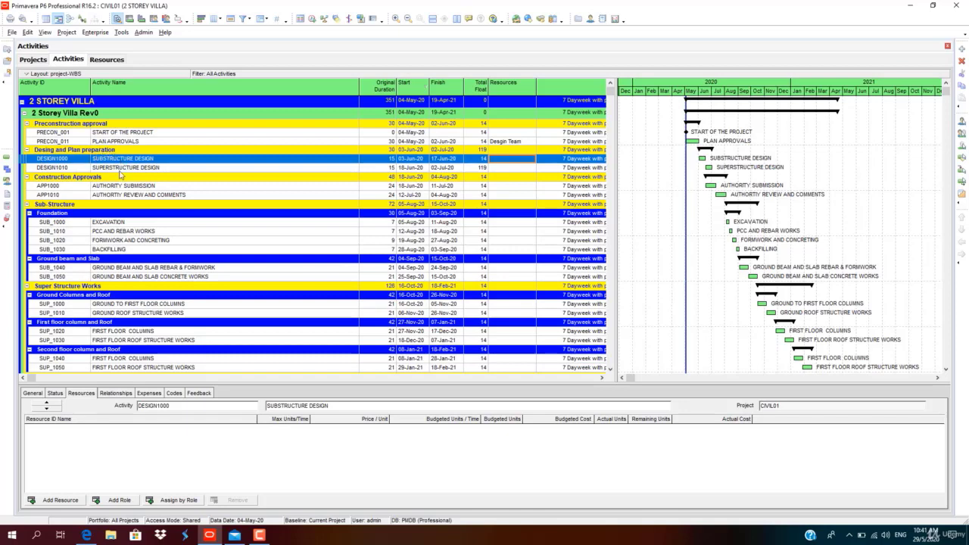
left_click(59, 501)
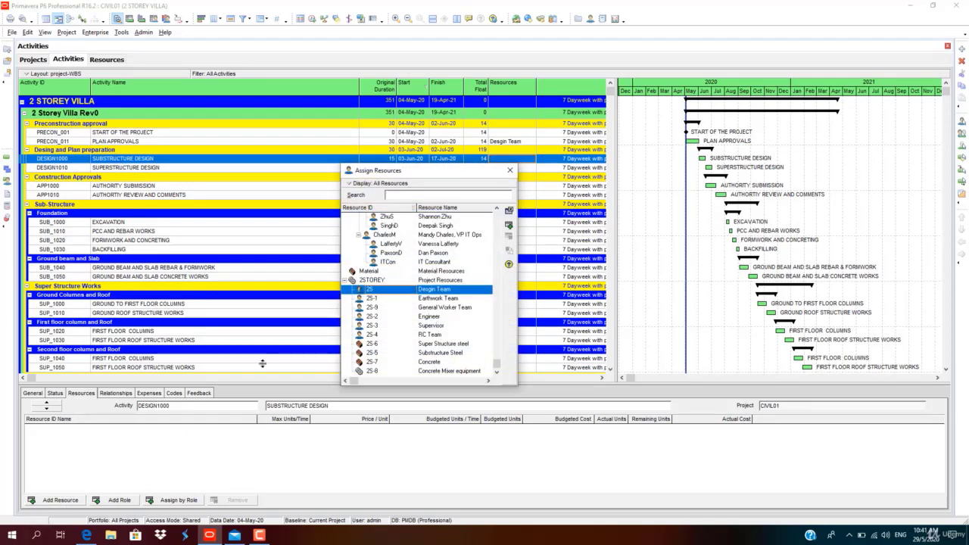
left_click(440, 294)
double_click(440, 294)
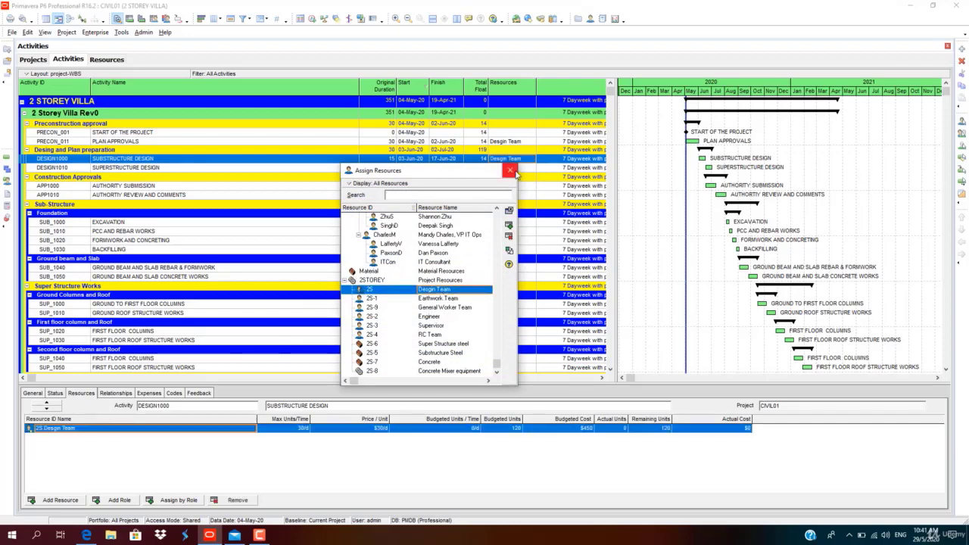
left_click(509, 169)
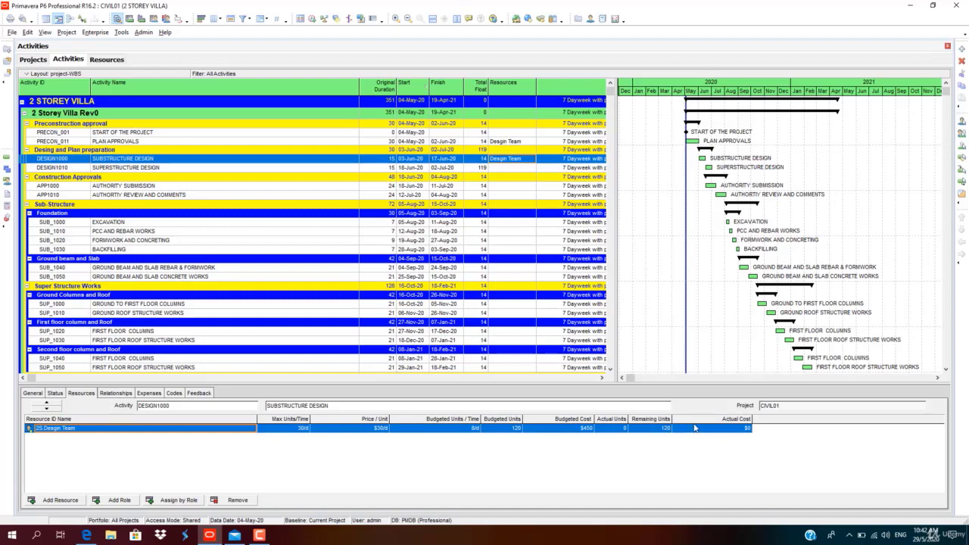
Assign the Desgin Team resource to the SUPERSTRUCTURE DESIGN activity and close the resource list.
left_click(137, 169)
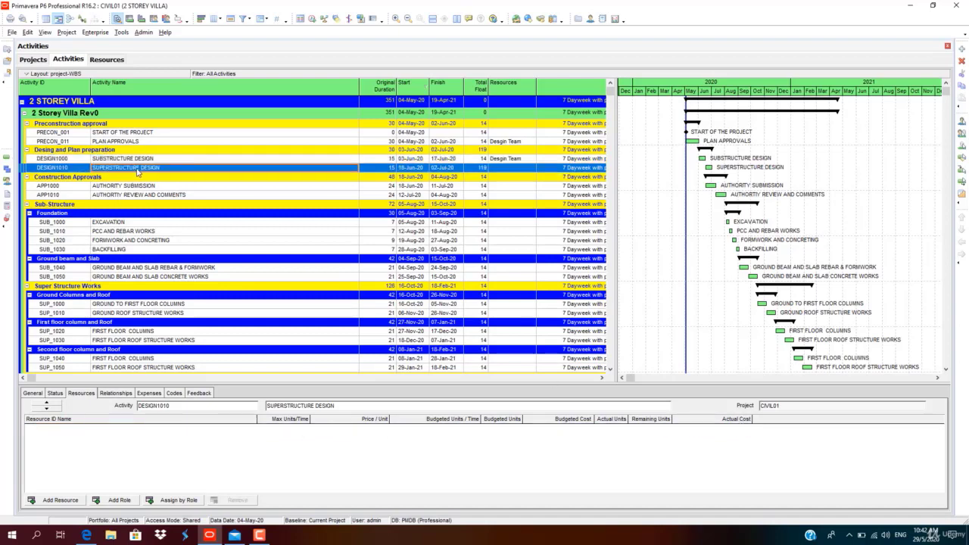
left_click(60, 499)
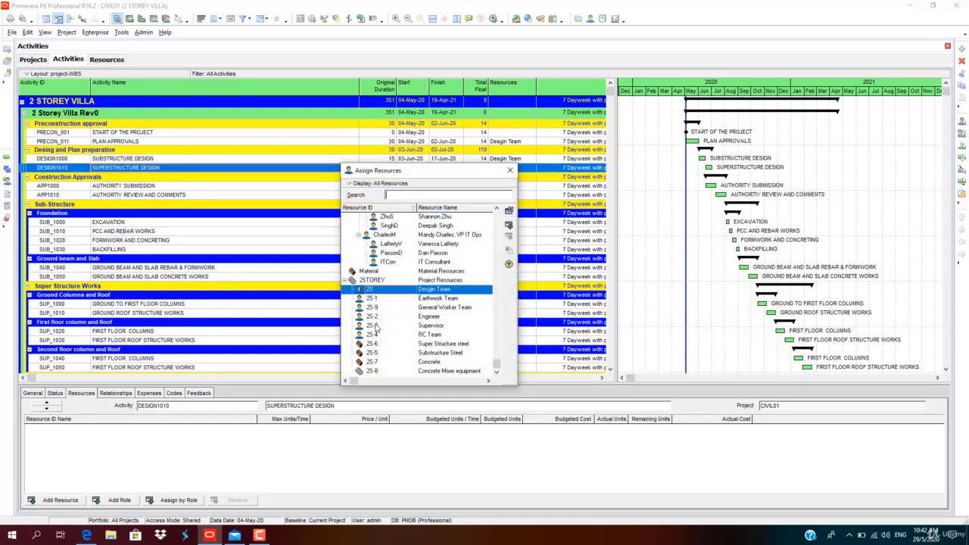
double_click(434, 291)
left_click(506, 174)
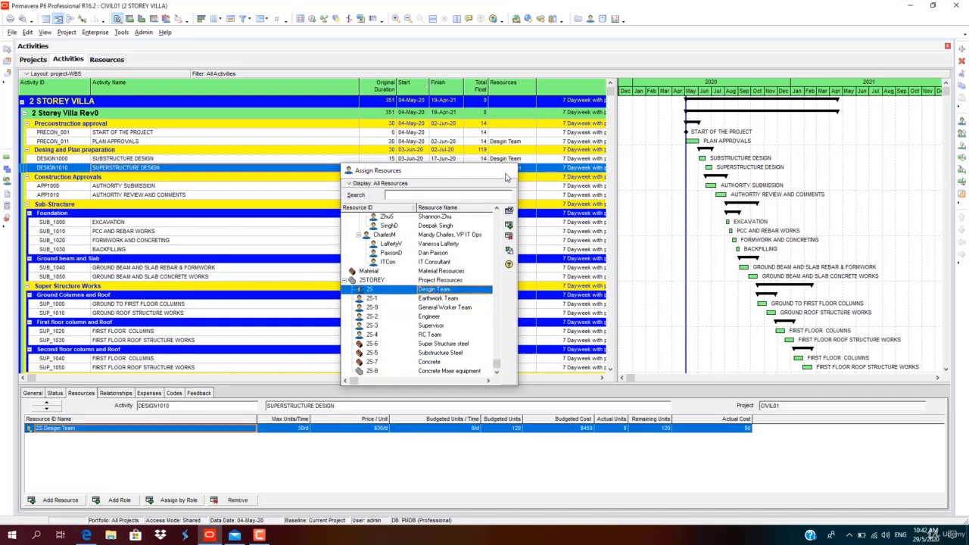
Assign the Desgin Team resource to the AUTHORITY SUBMISSION activity, then select the review and comments activity APP1010.
left_click(246, 187)
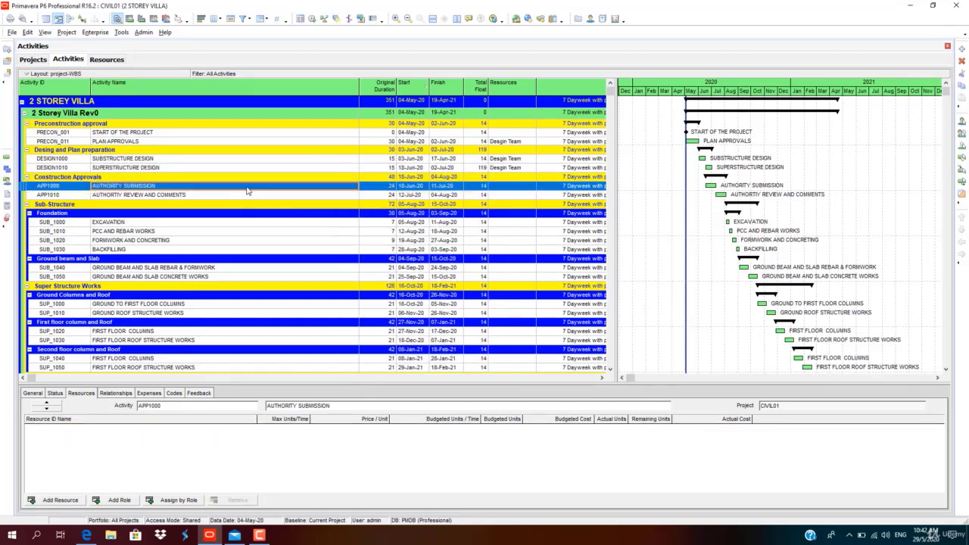
left_click(57, 499)
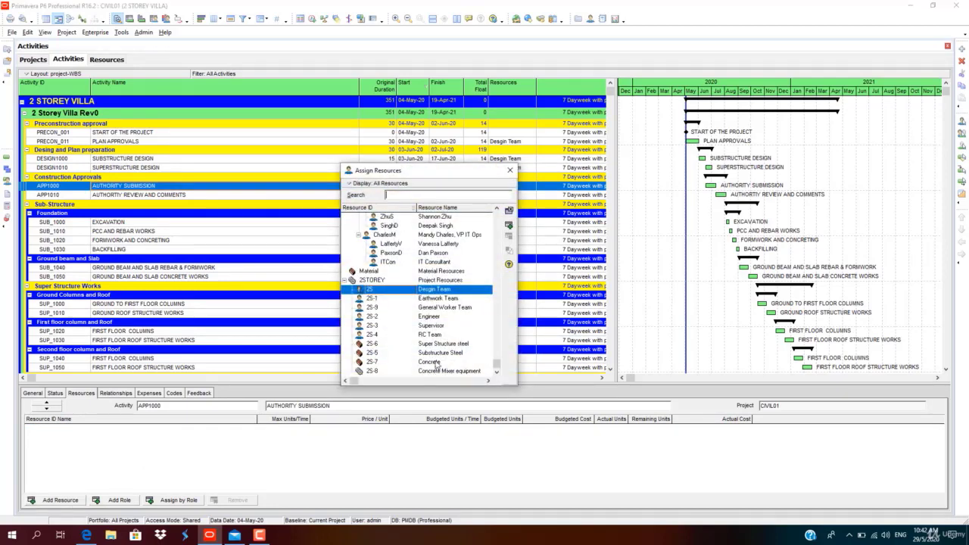
double_click(443, 289)
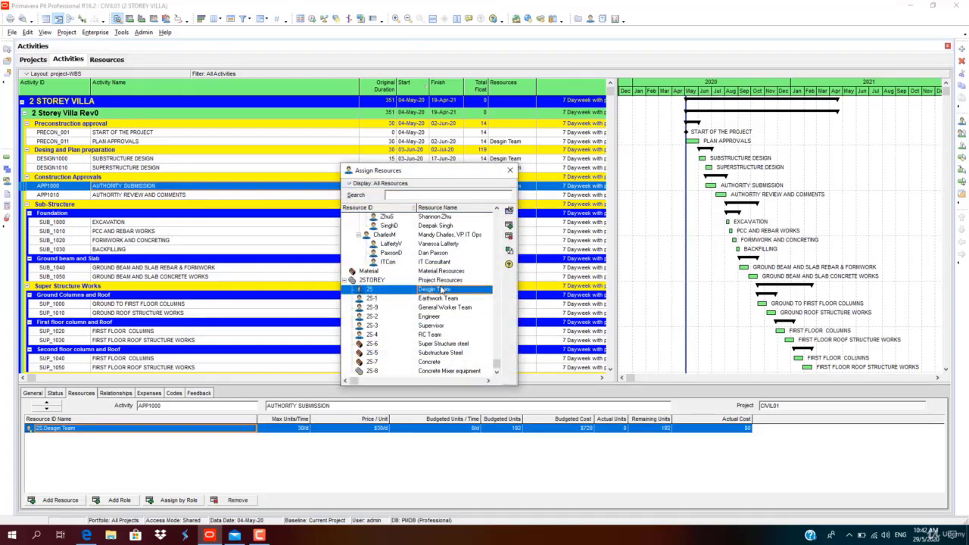
left_click(509, 169)
left_click(276, 195)
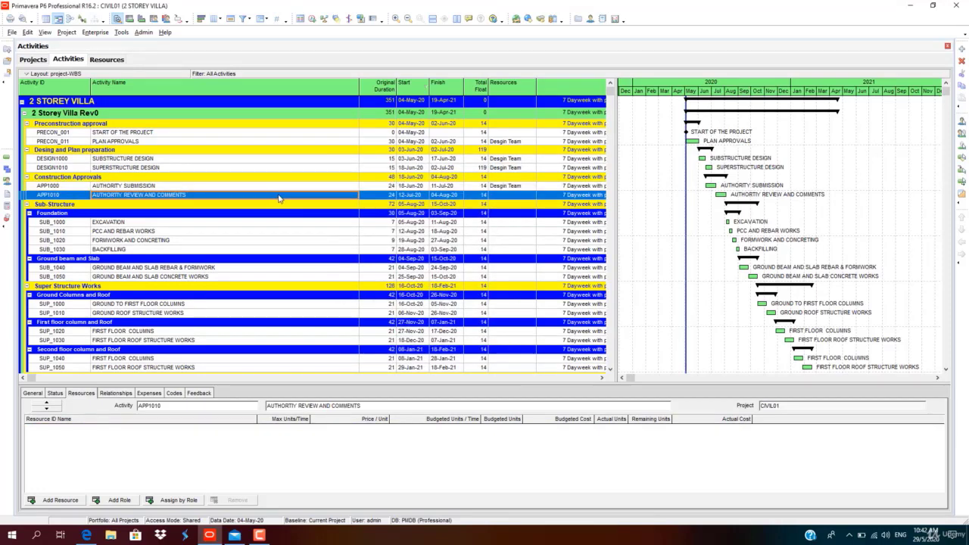
Assign the General Worker Team and Earthwork Team resources to the EXCAVATION activity under Foundation.
left_click(337, 222)
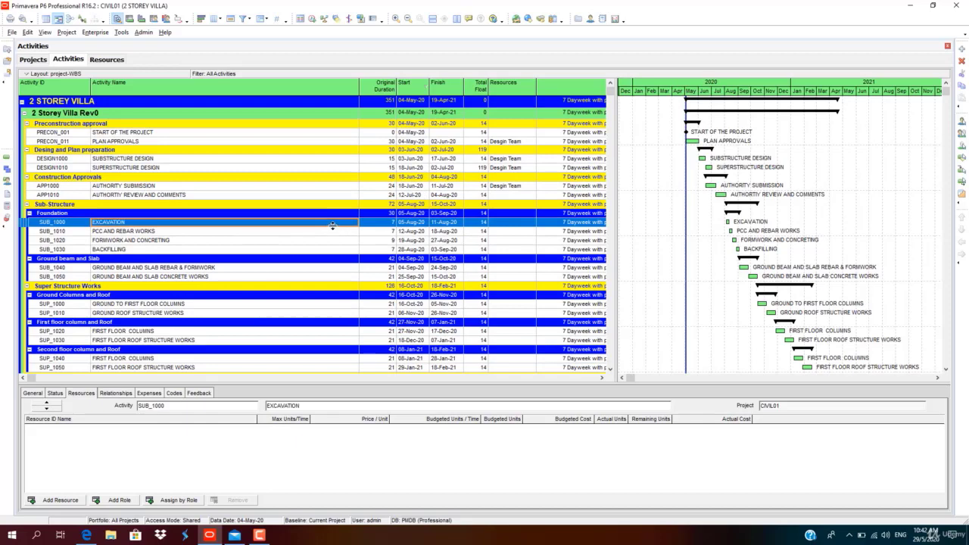
left_click(54, 500)
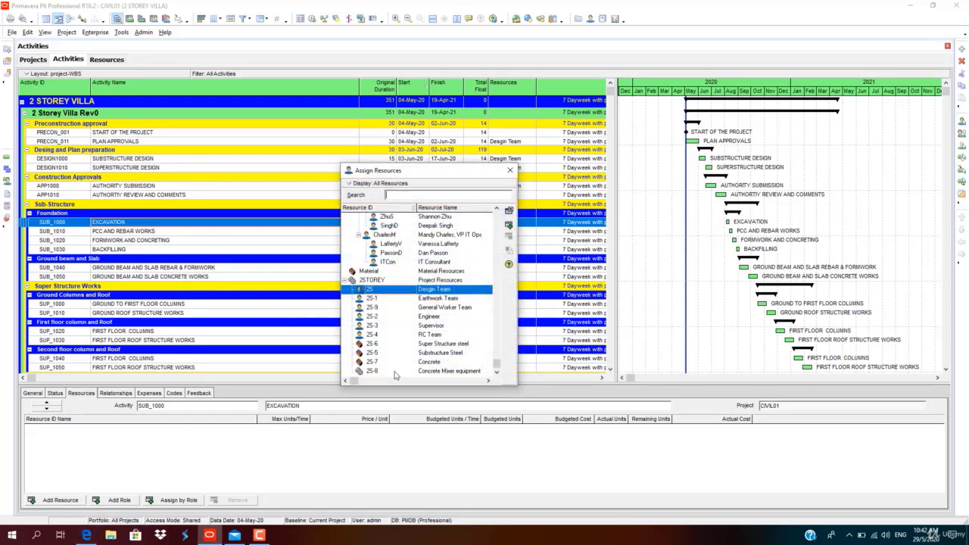
double_click(453, 308)
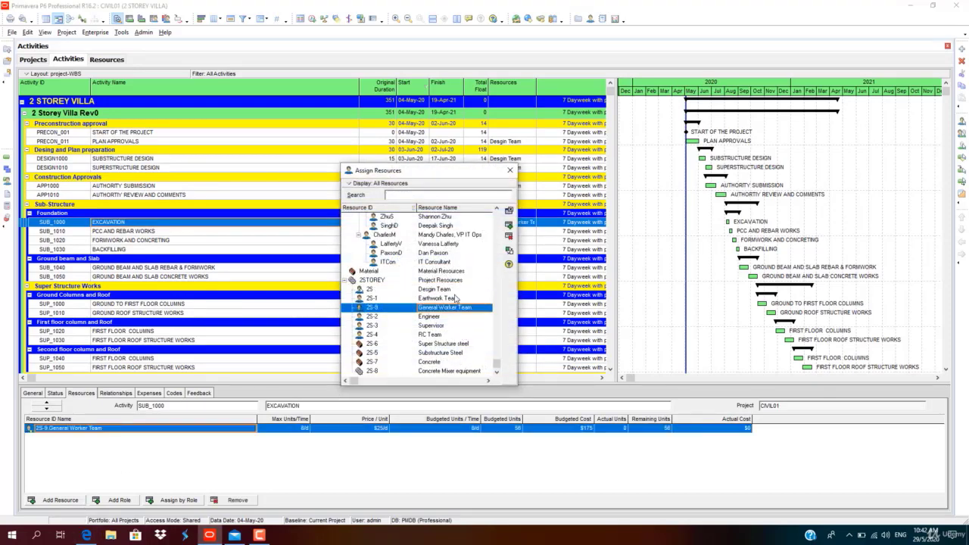
double_click(455, 299)
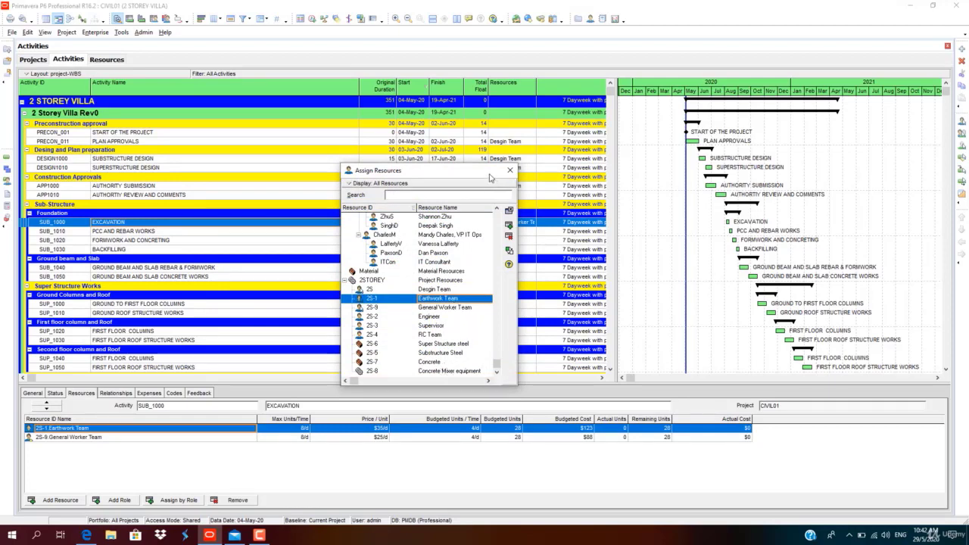
Enlarge the Assign Resources window to show more resources and the Resource Type and Unit of Measure columns, then close it.
left_click_drag(488, 165, 489, 103)
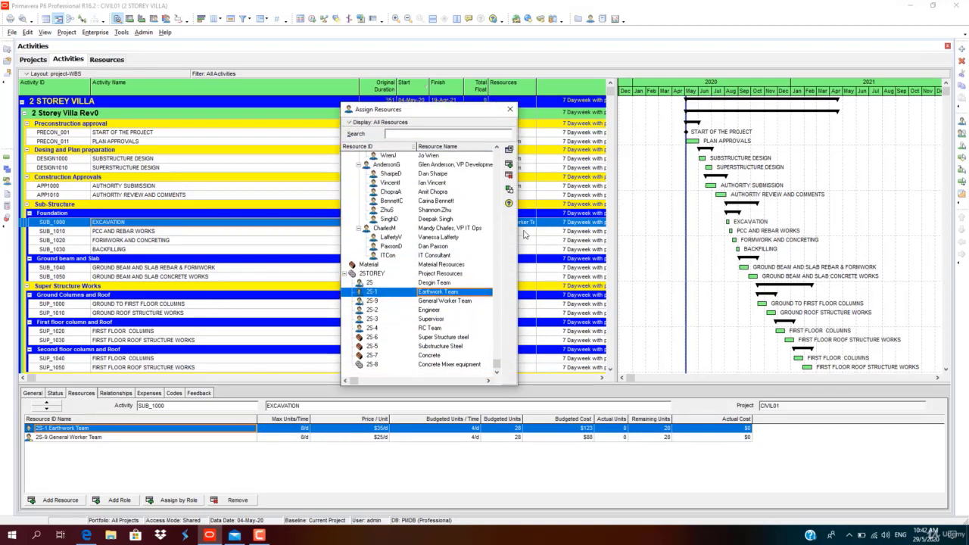
left_click_drag(517, 232, 558, 232)
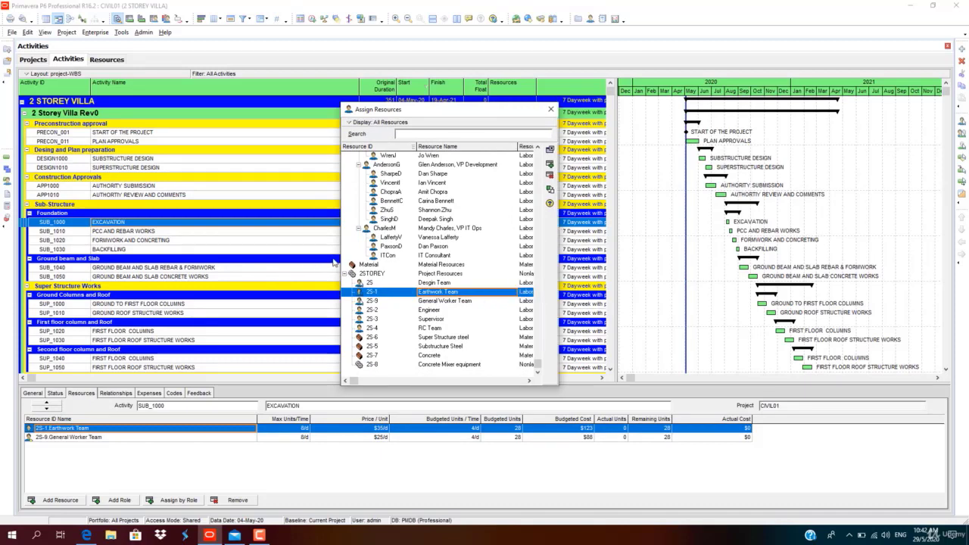
left_click_drag(337, 254, 271, 255)
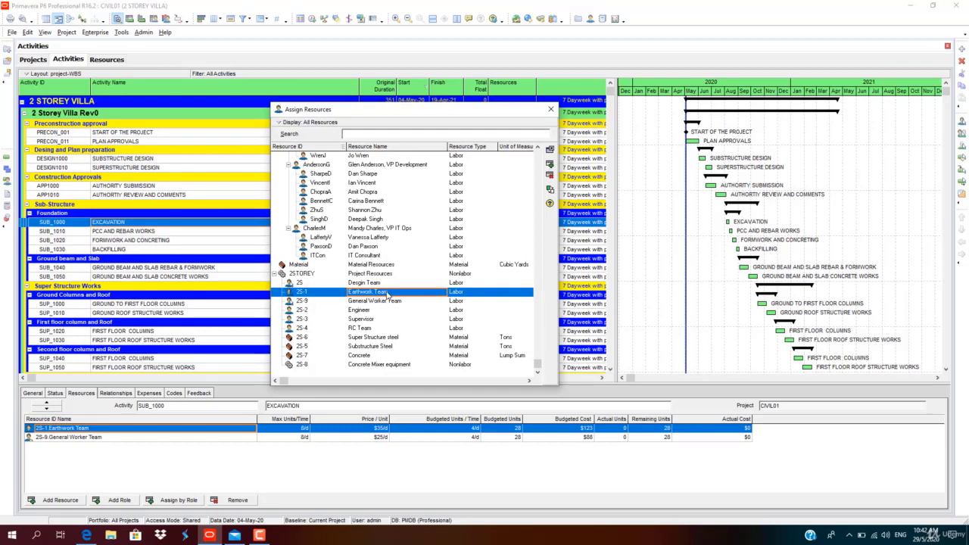
left_click(550, 110)
Remove the General Worker Team resource from the EXCAVATION activity, confirming the removal.
double_click(224, 429)
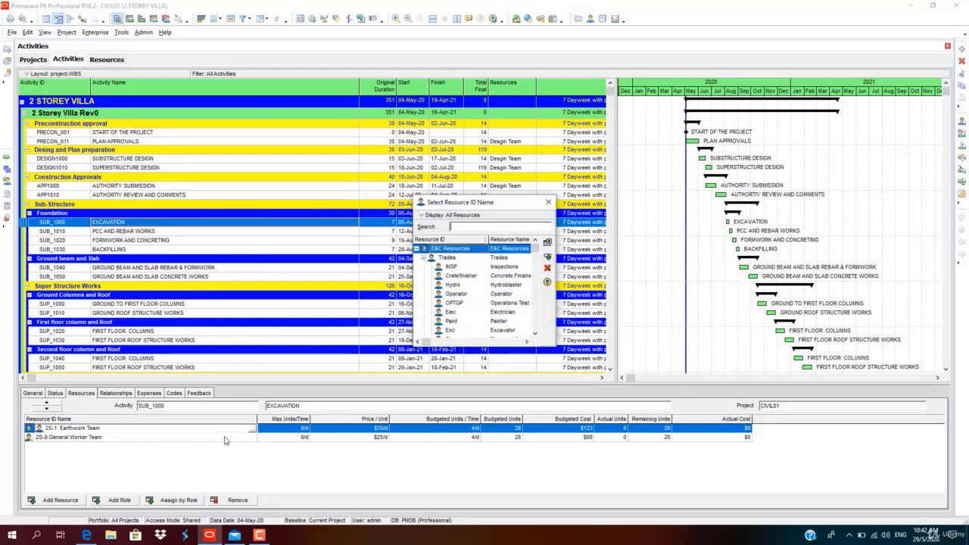
left_click(550, 203)
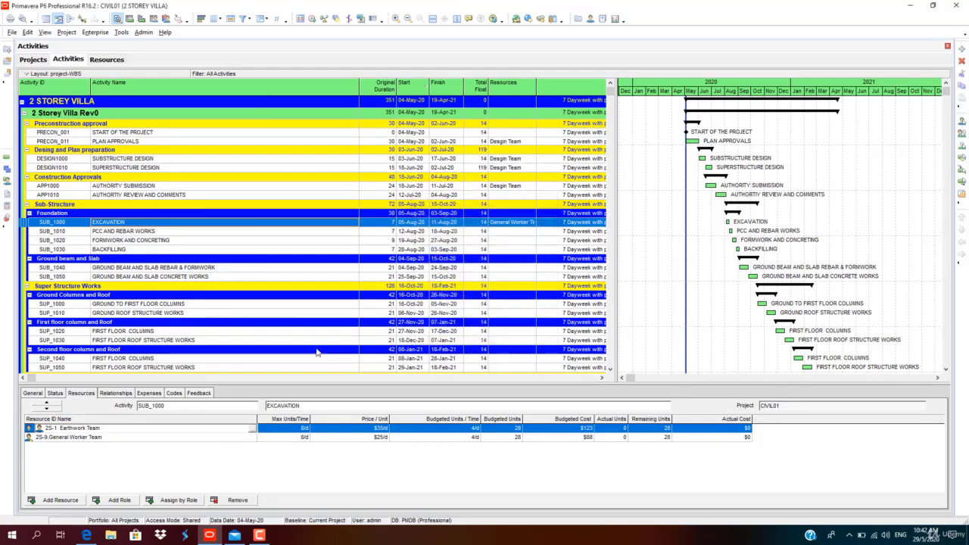
left_click(175, 437)
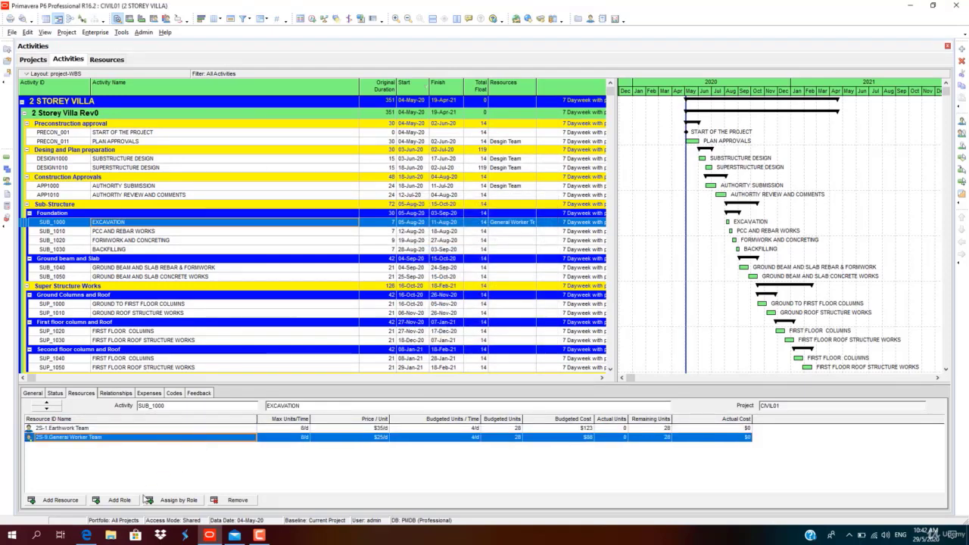
left_click(238, 500)
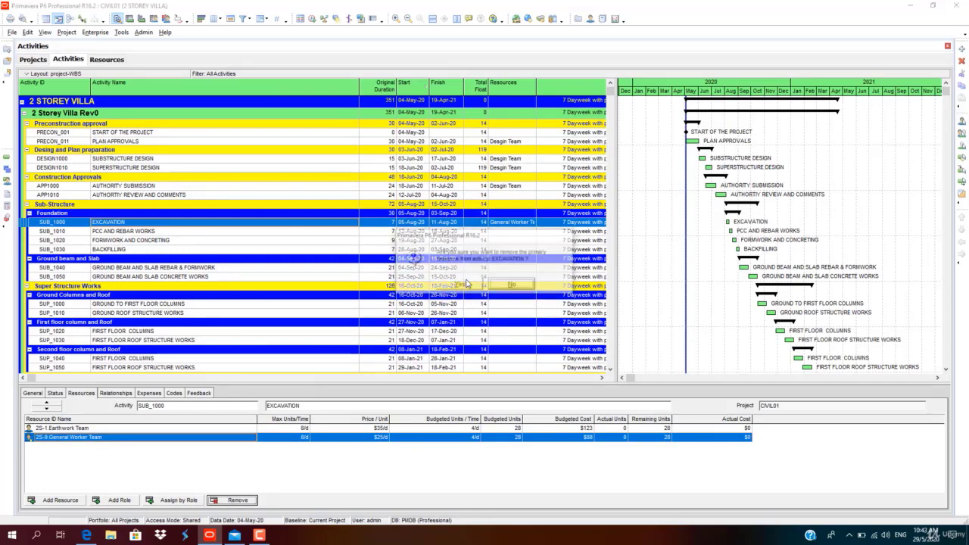
left_click(462, 285)
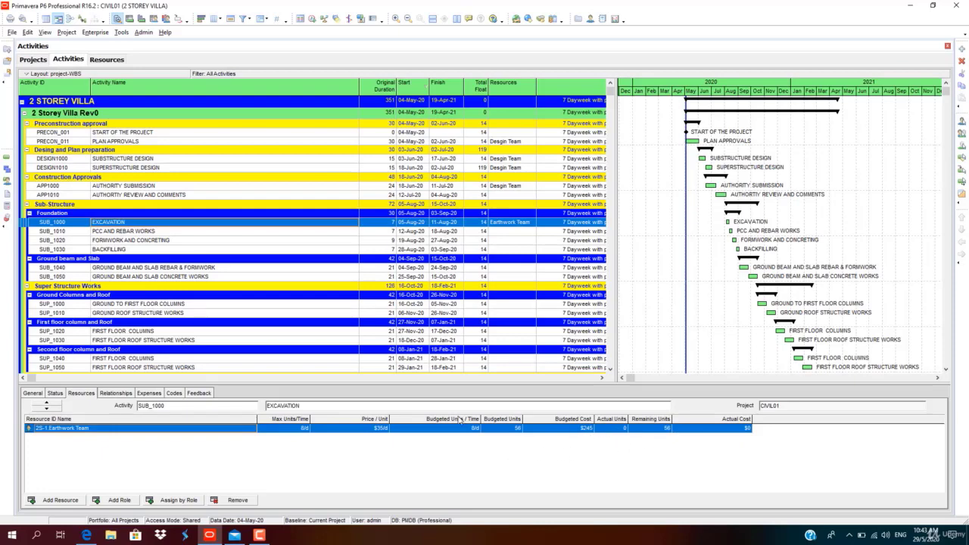
Assign the General Worker Team resource to the PCC AND REBAR WORKS activity and close the resource list.
left_click(181, 232)
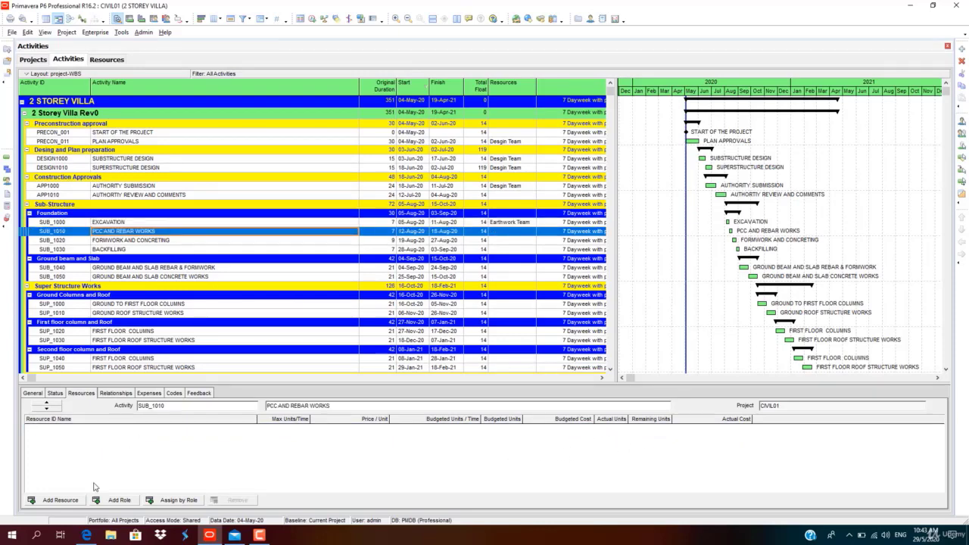
left_click(67, 499)
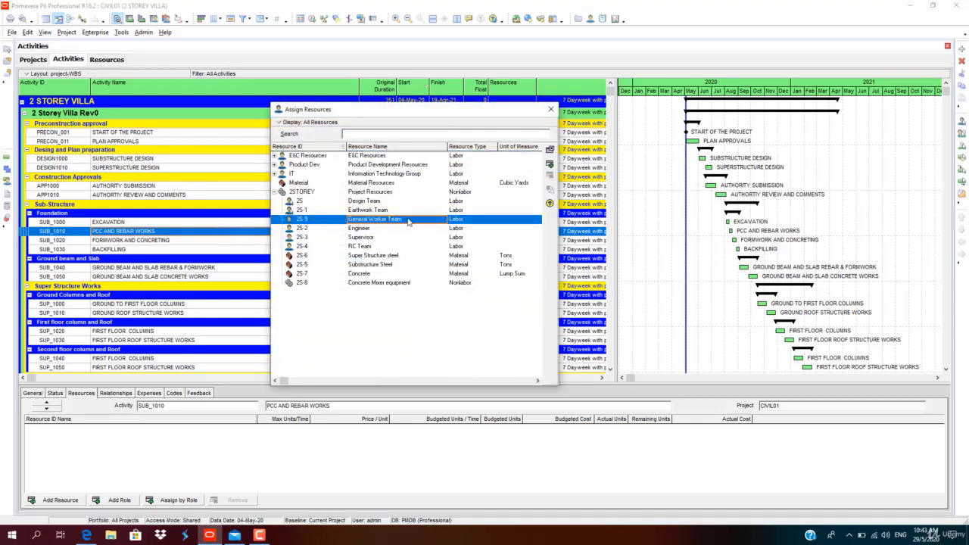
double_click(408, 220)
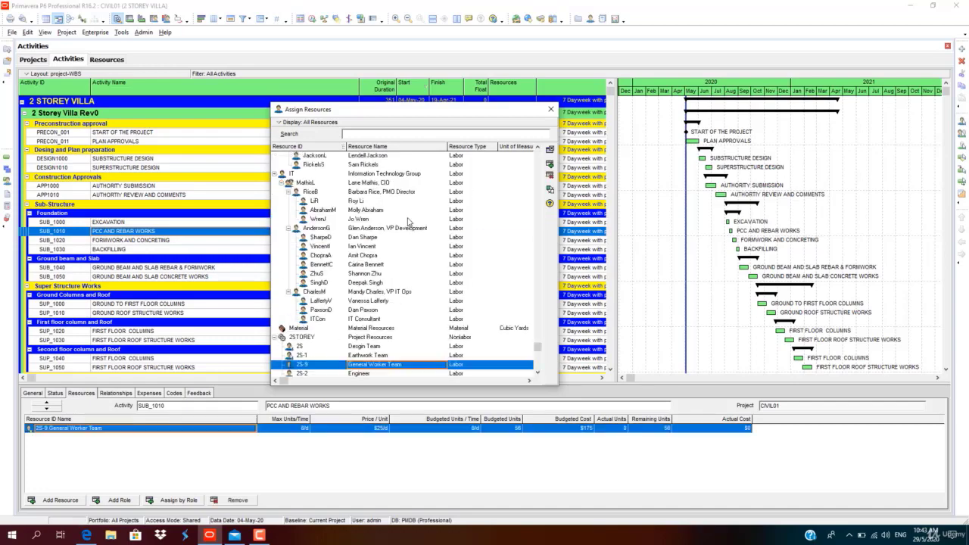
left_click(548, 111)
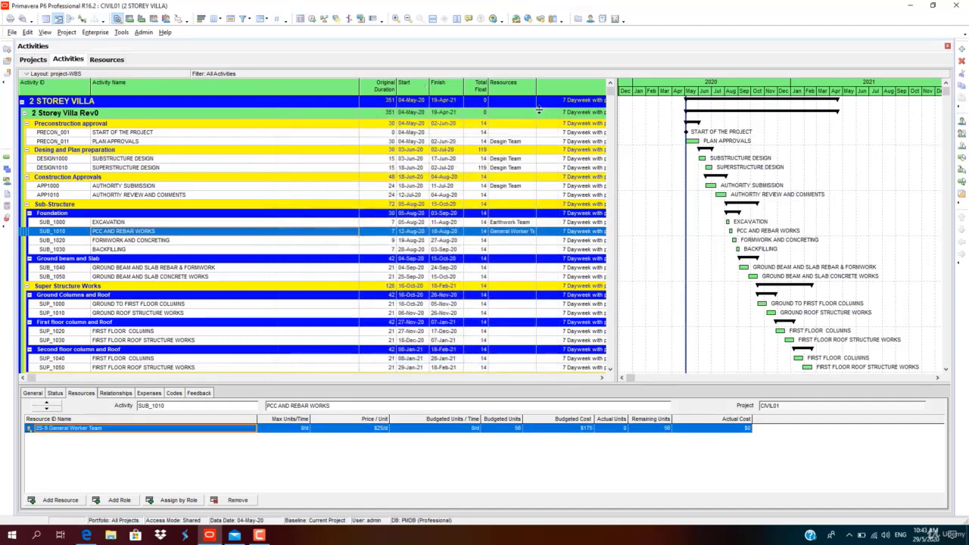
Assign the General Worker Team resource to the FORMWORK AND CONCRETING activity and close the resource list.
left_click(210, 240)
left_click(60, 500)
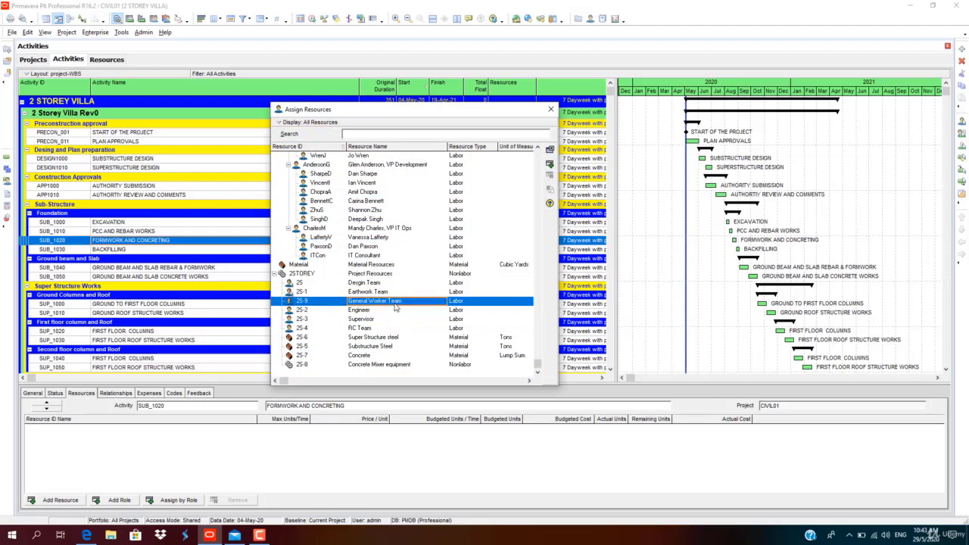
double_click(395, 304)
left_click(550, 110)
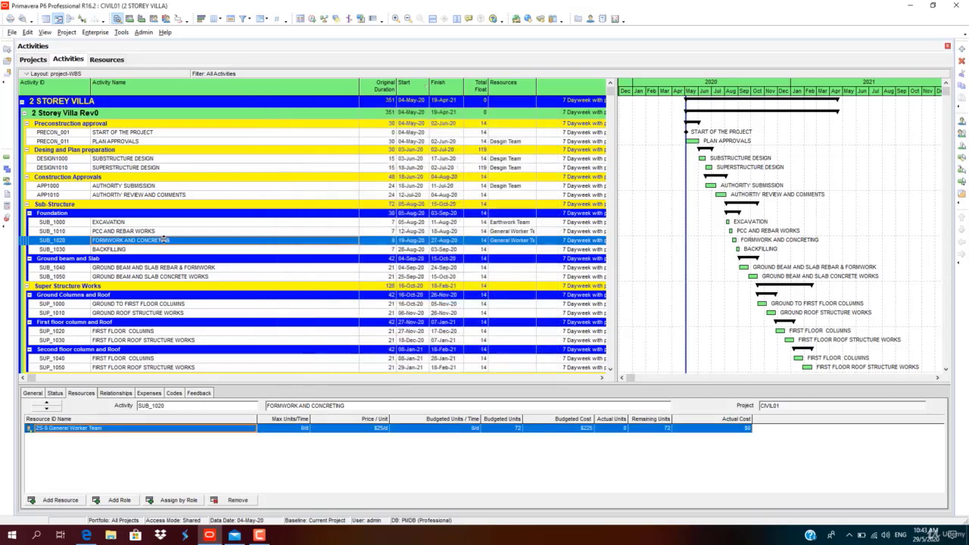
Assign the Earthwork Team to BACKFILLING and the General Worker Team to GROUND BEAM AND SLAB REBAR & FORMWORK.
left_click(158, 249)
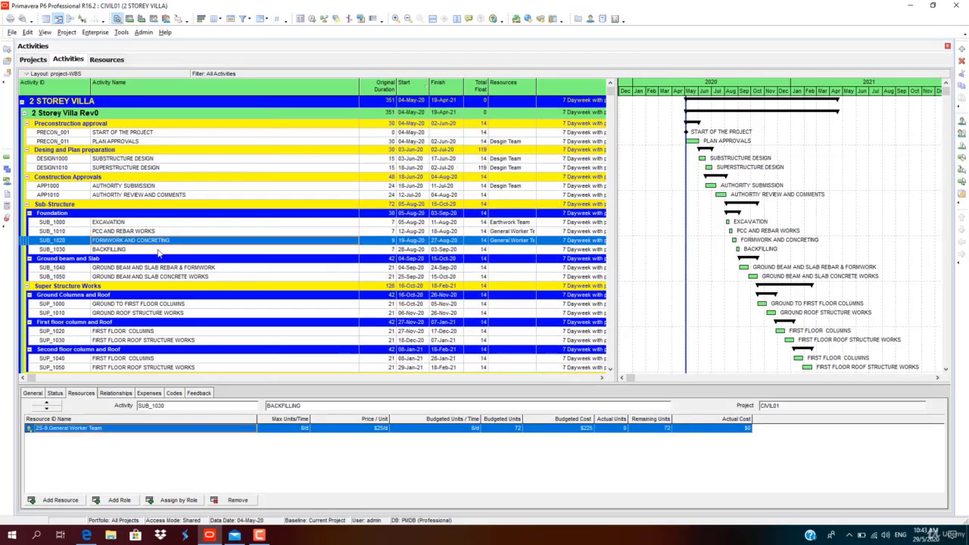
left_click(60, 500)
double_click(365, 291)
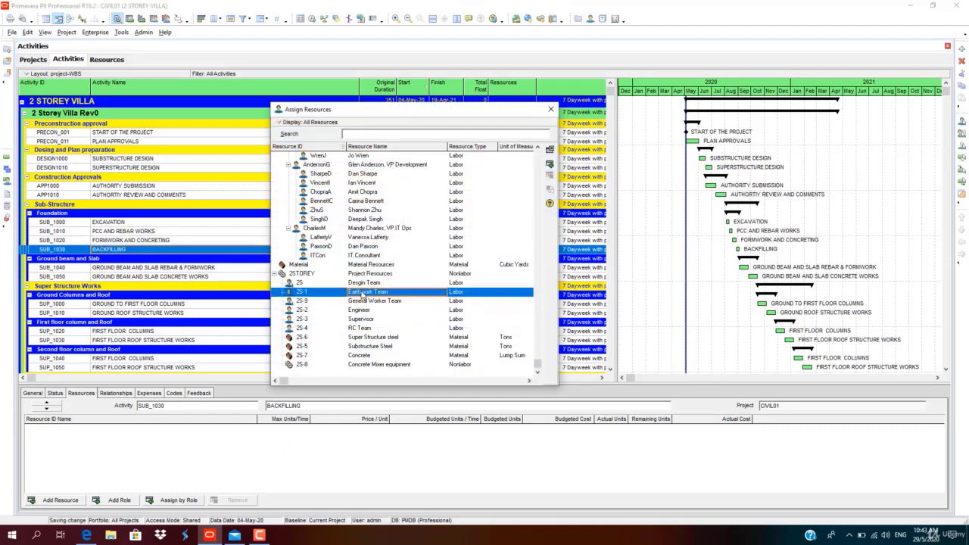
left_click(550, 110)
left_click(212, 268)
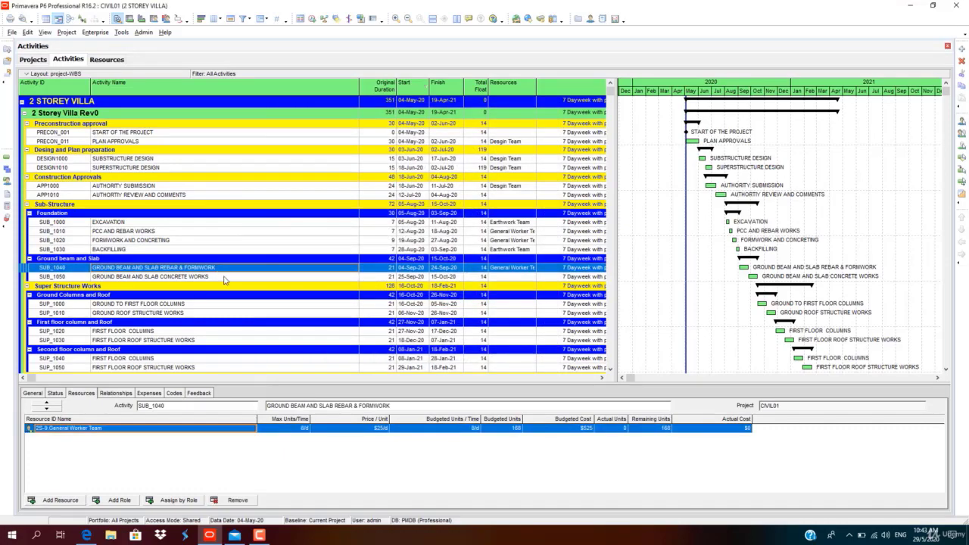
Assign the RC Team resource to the GROUND BEAM AND SLAB CONCRETE WORKS activity and close the resource list.
left_click(223, 277)
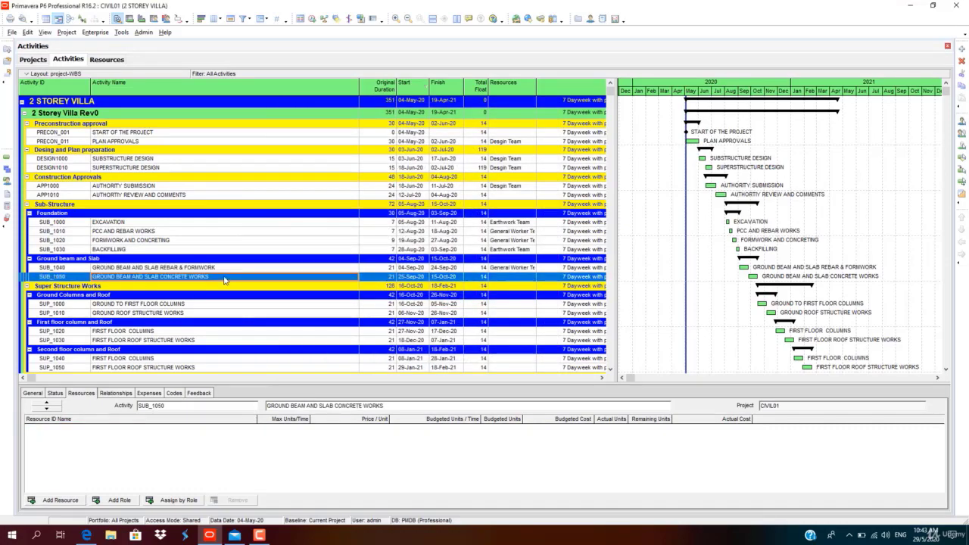
left_click(60, 499)
double_click(376, 327)
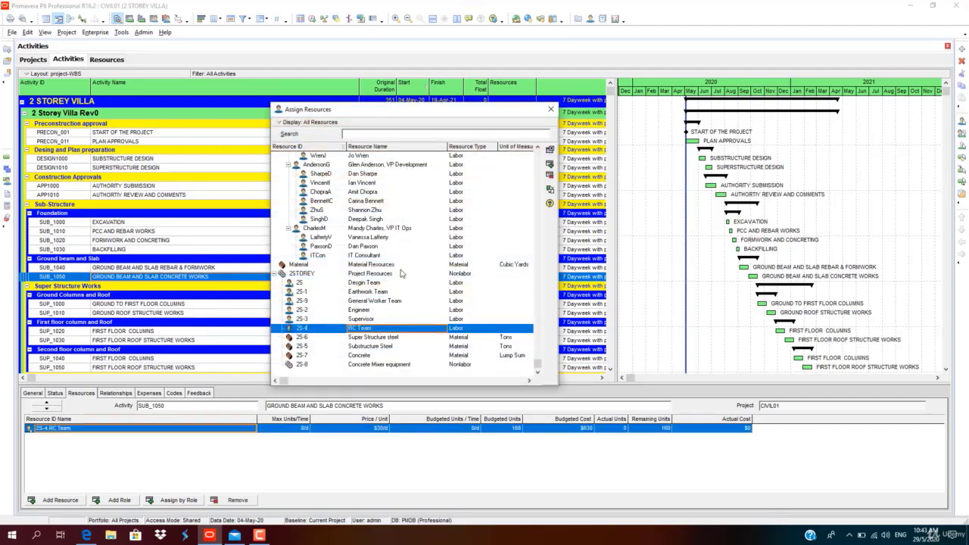
left_click(551, 109)
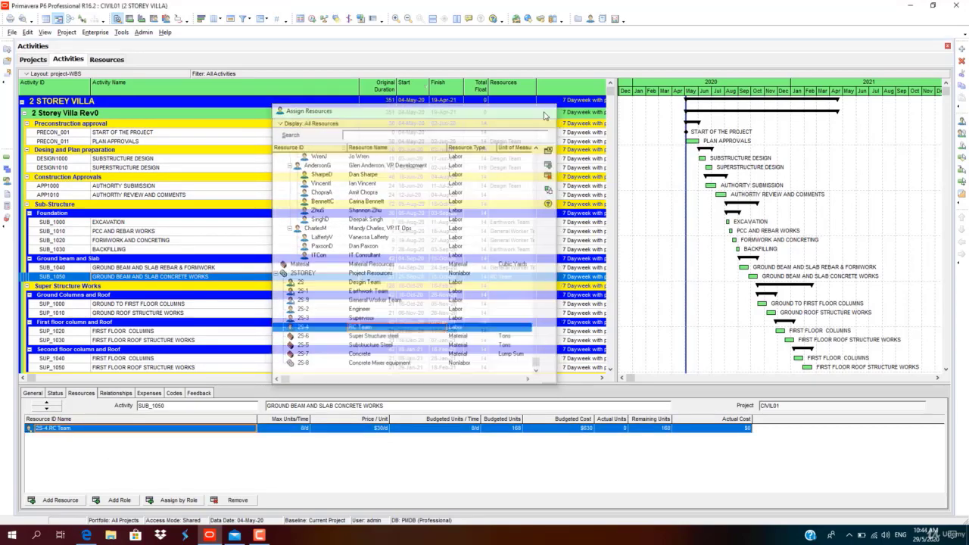
Add the RC Team resource to the FORMWORK AND CONCRETING activity and fit the Resources column's width to its contents.
left_click(183, 241)
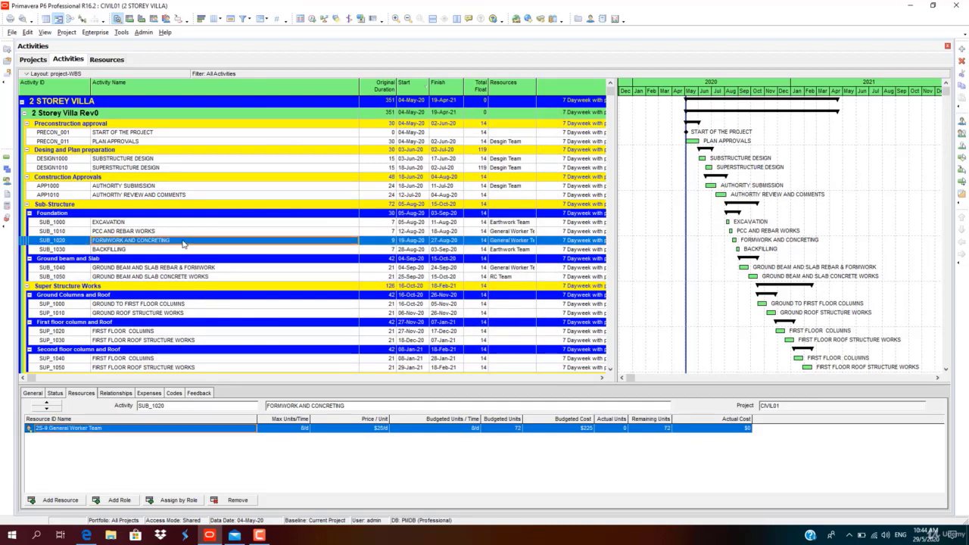
left_click(60, 500)
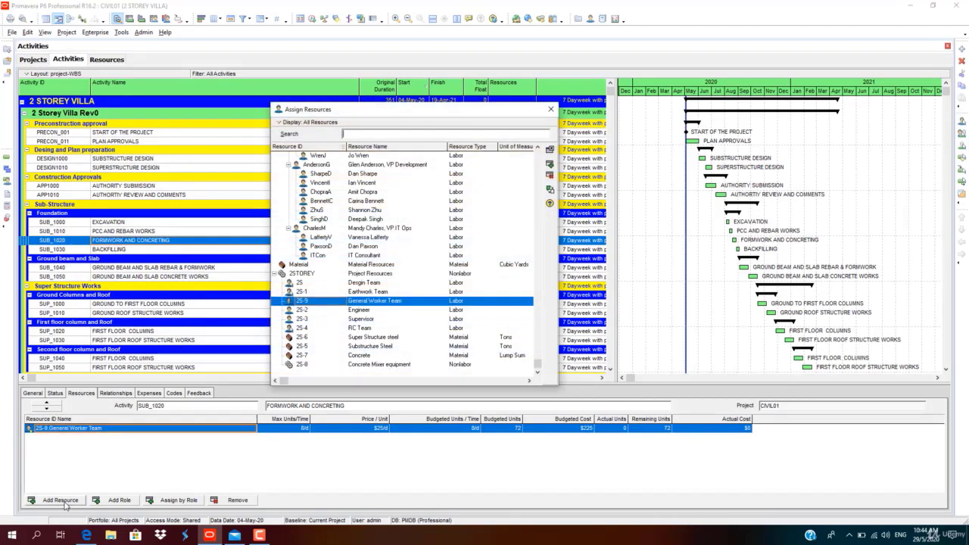
double_click(364, 329)
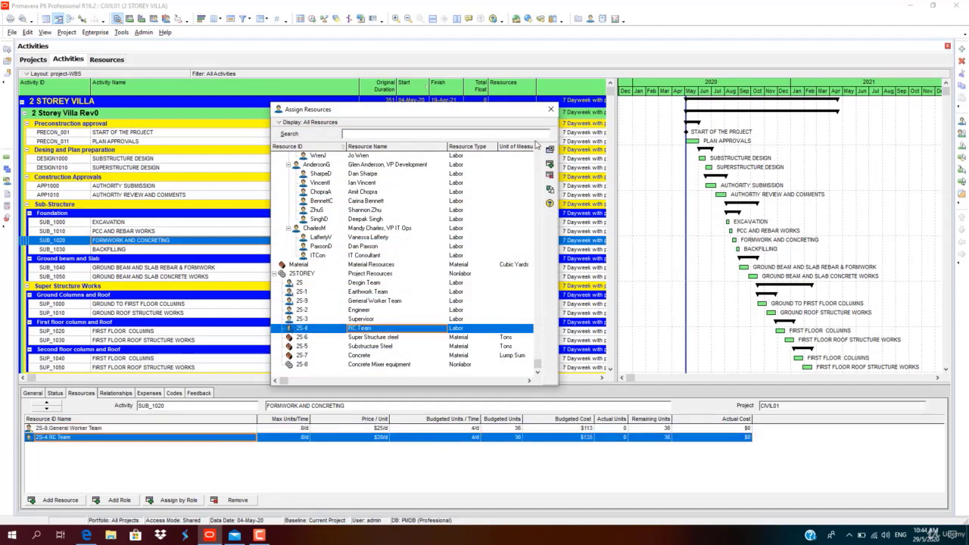
left_click(549, 111)
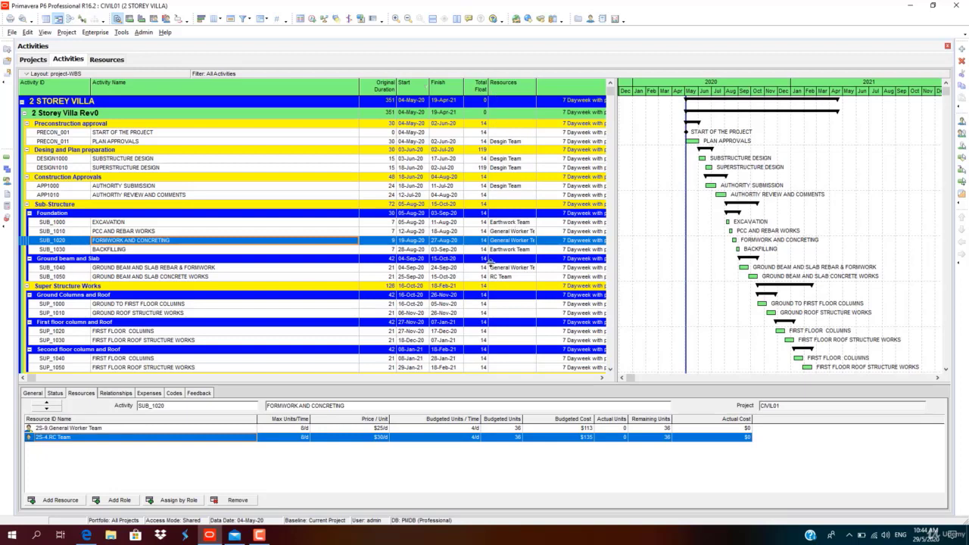
scroll(518, 213, "down", 1)
double_click(536, 89)
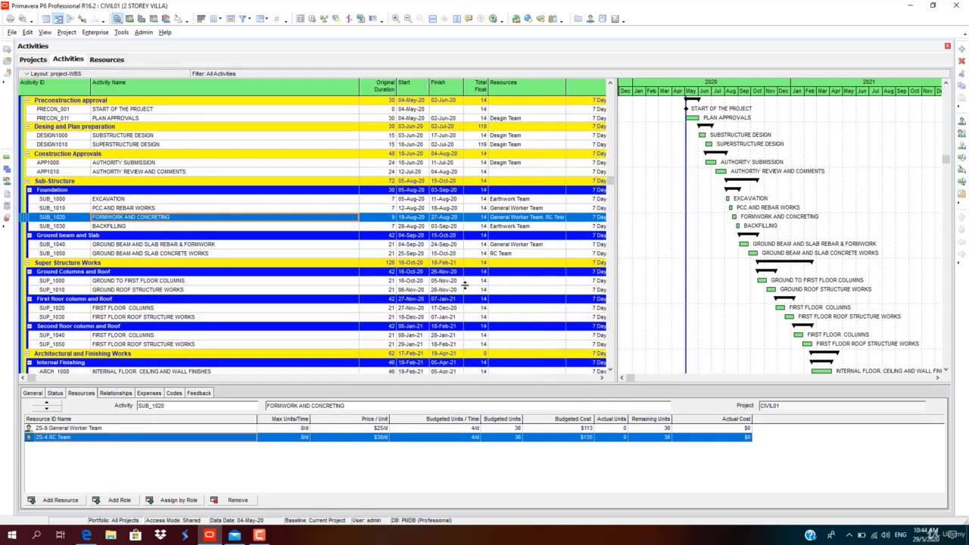
Add the Substructure Steel material resource to the GROUND BEAM AND SLAB REBAR & FORMWORK activity and close the resource list.
left_click(196, 281)
scroll(196, 283, "down", 2)
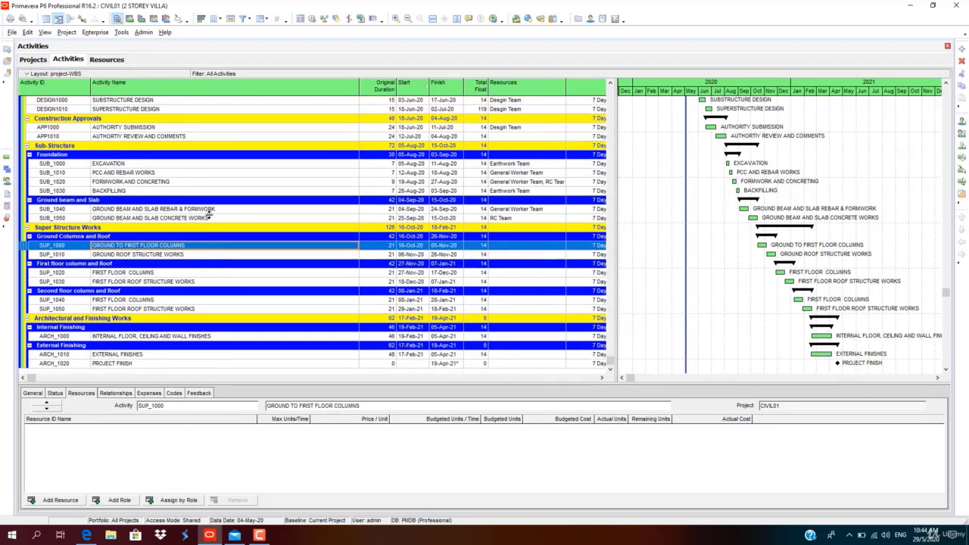
left_click(224, 218)
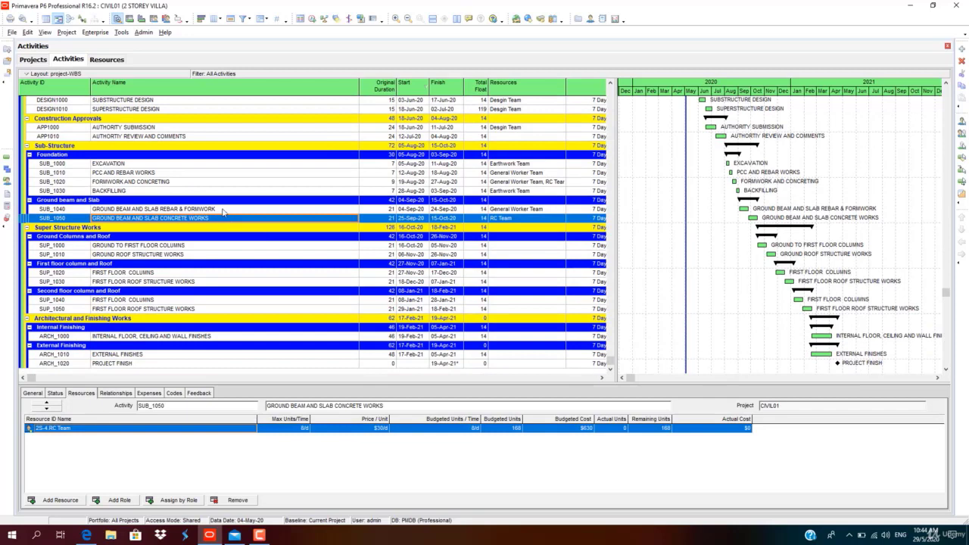
left_click(223, 211)
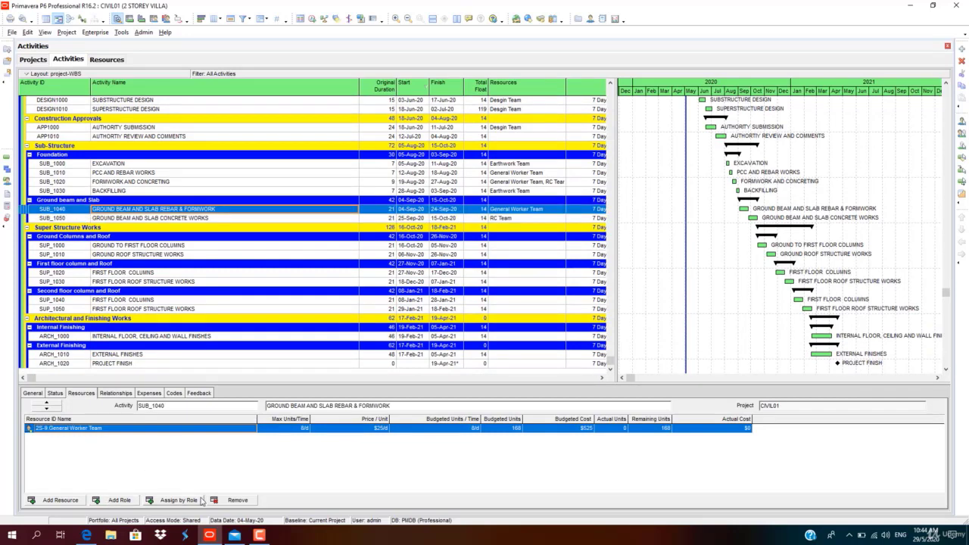
left_click(60, 500)
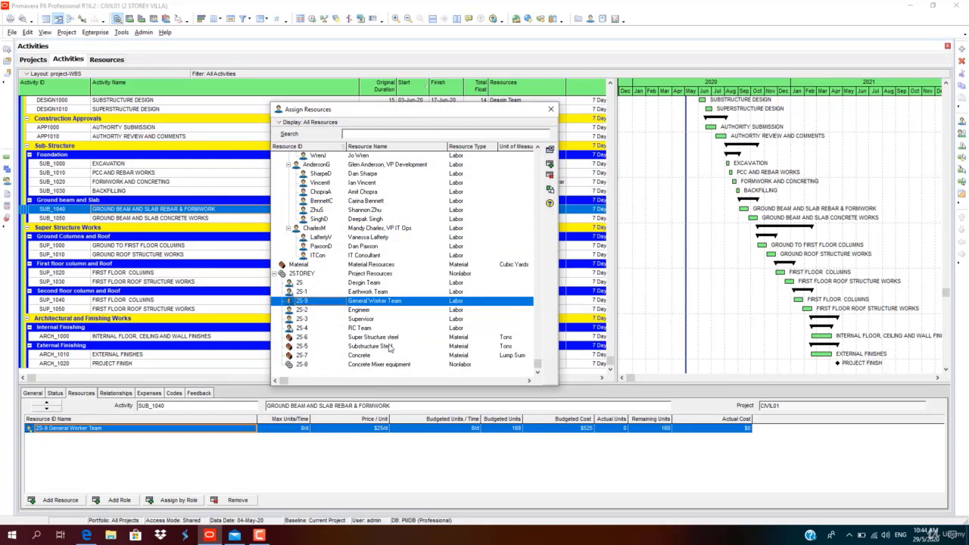
left_click(389, 347)
double_click(396, 347)
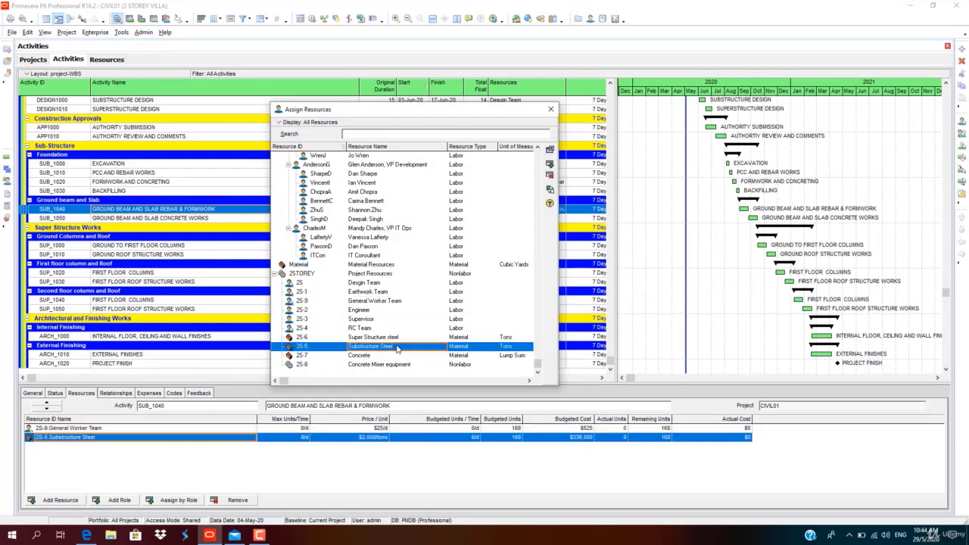
left_click(558, 117)
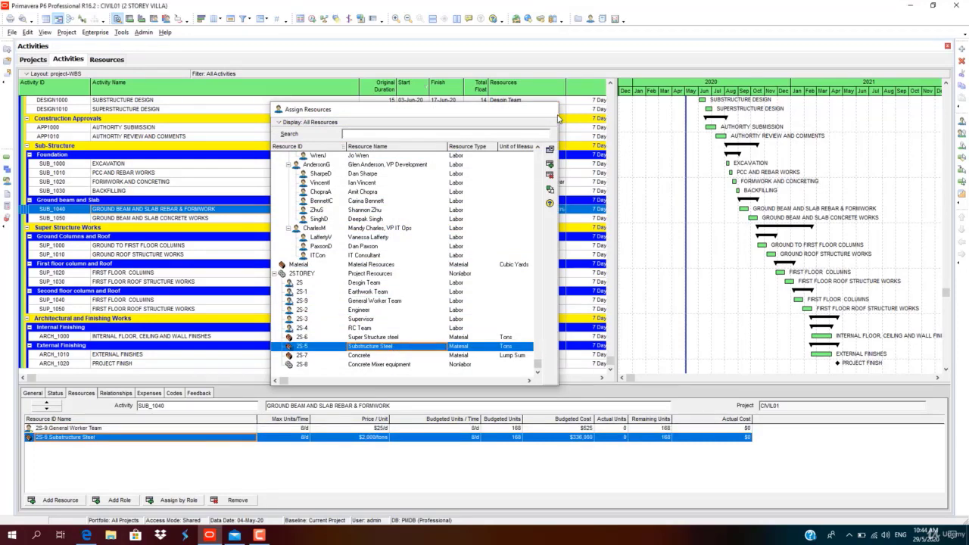
Add the Concrete Mixer equipment resource to the GROUND BEAM AND SLAB CONCRETE WORKS activity and close the resource list.
left_click(288, 219)
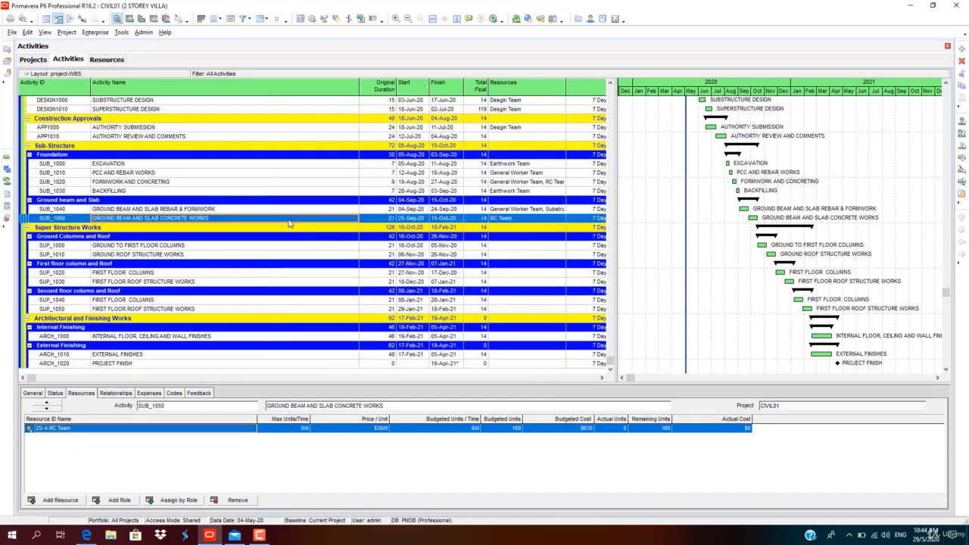
left_click(60, 500)
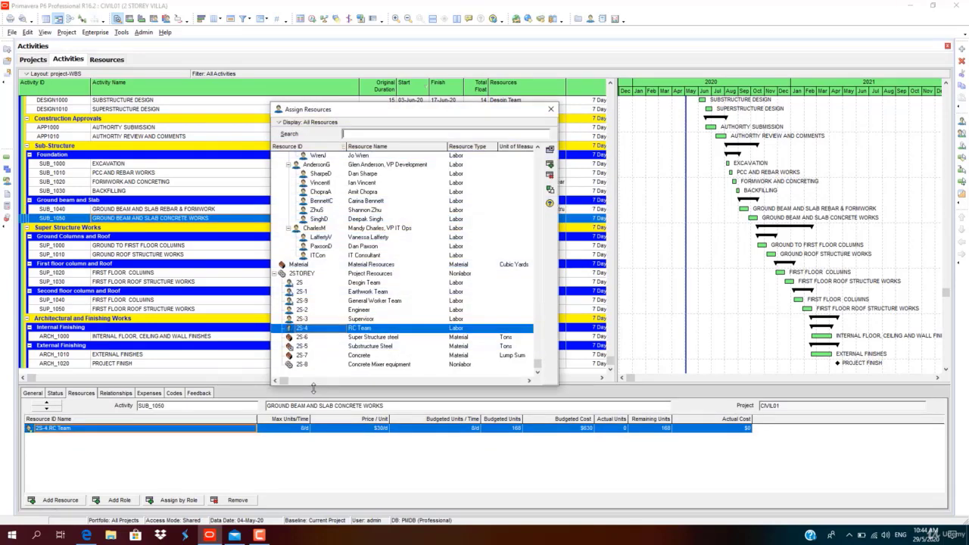
double_click(373, 366)
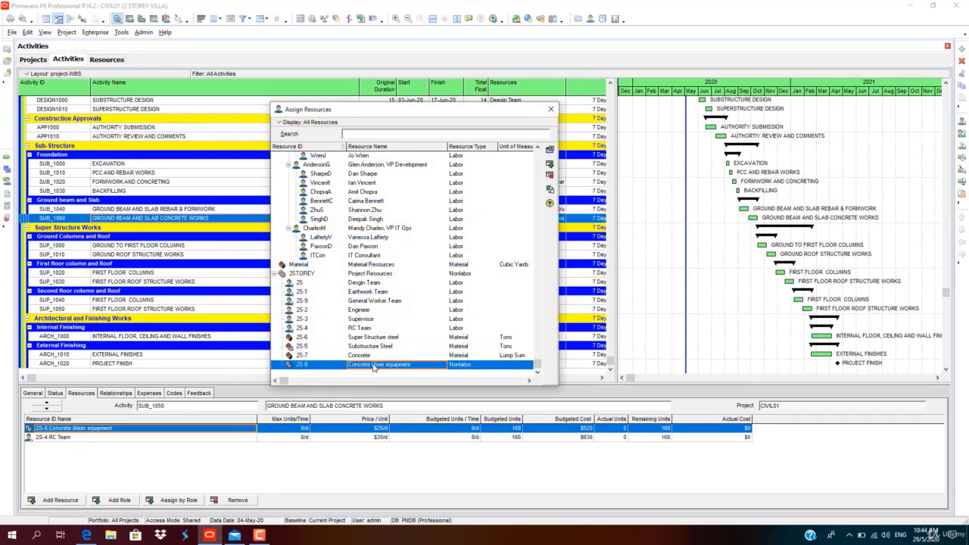
left_click(551, 110)
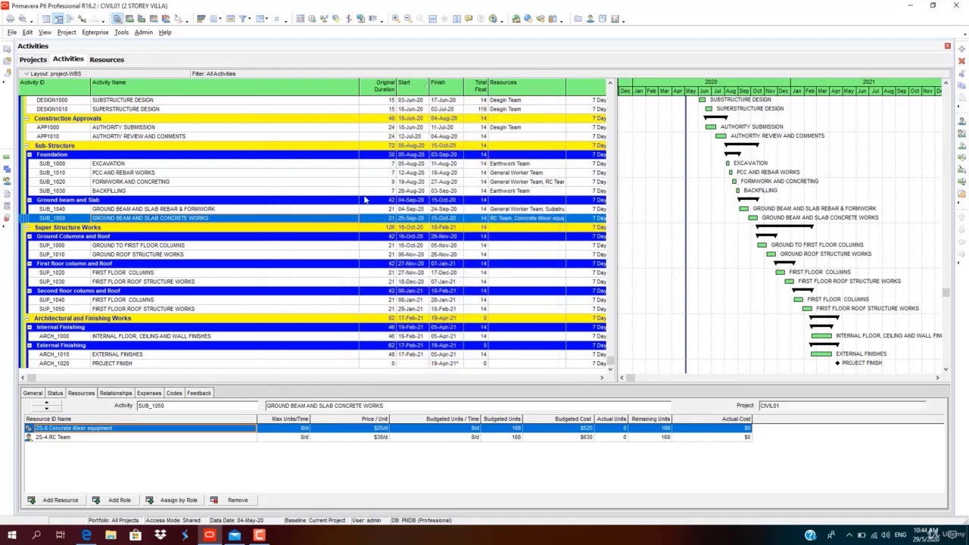
Set the Concrete Mixer equipment's budgeted units to 16 for the FORMWORK AND CONCRETING activity.
left_click(213, 186)
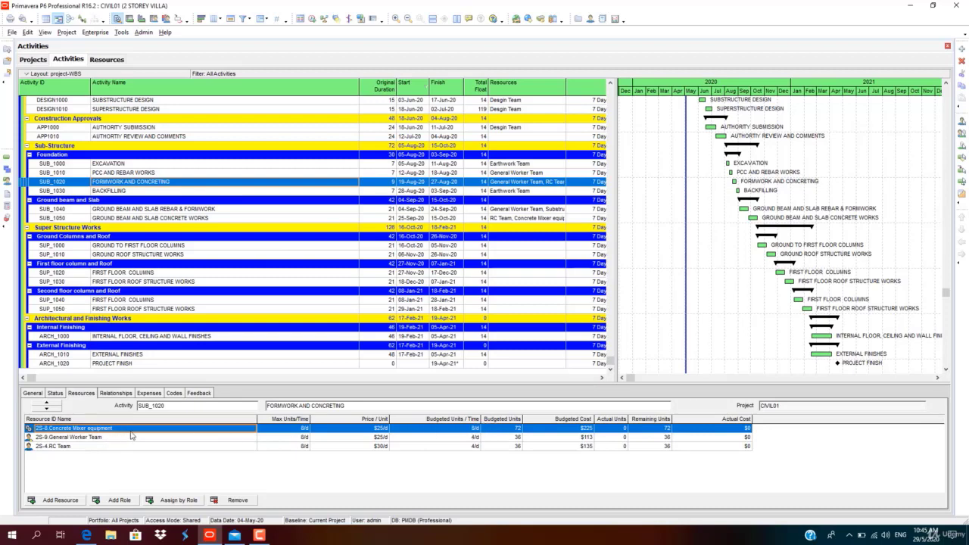
left_click(498, 430)
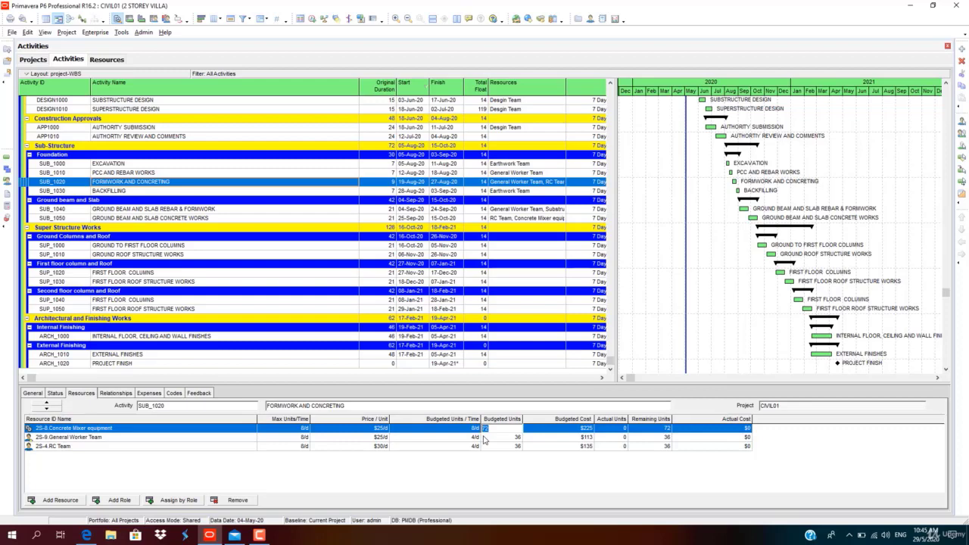
key("Return")
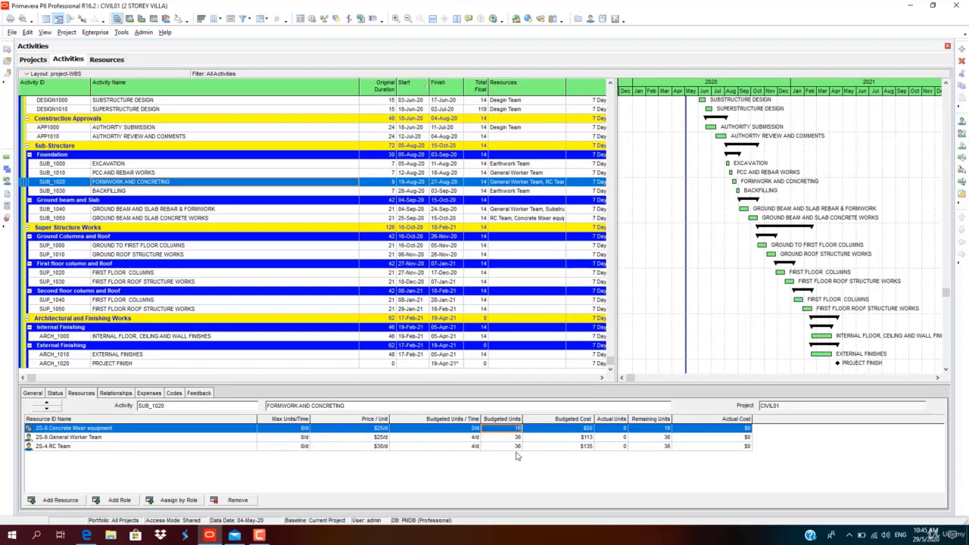
left_click(557, 439)
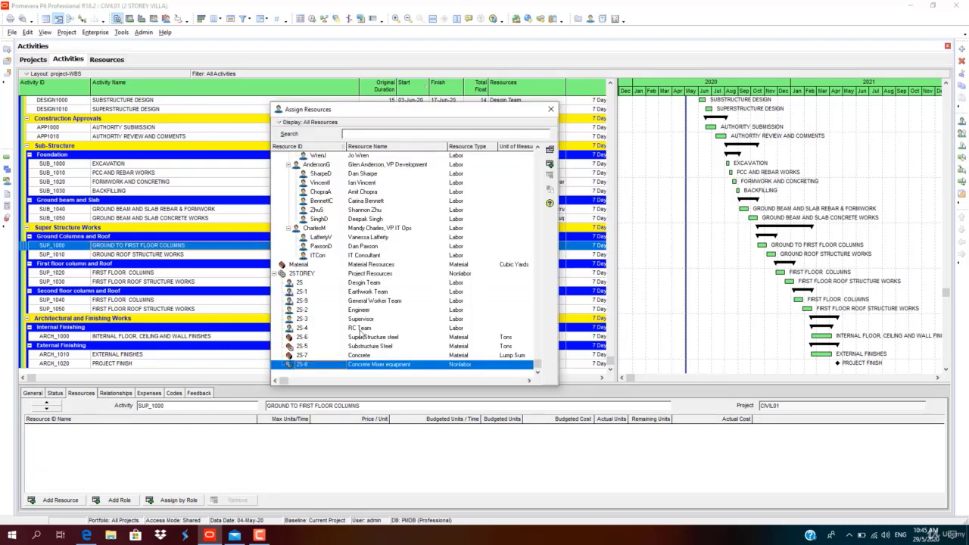
Assign the RC Team, Engineer and Supervisor resources to GROUND TO FIRST FLOOR COLUMNS and close the resource list.
double_click(360, 329)
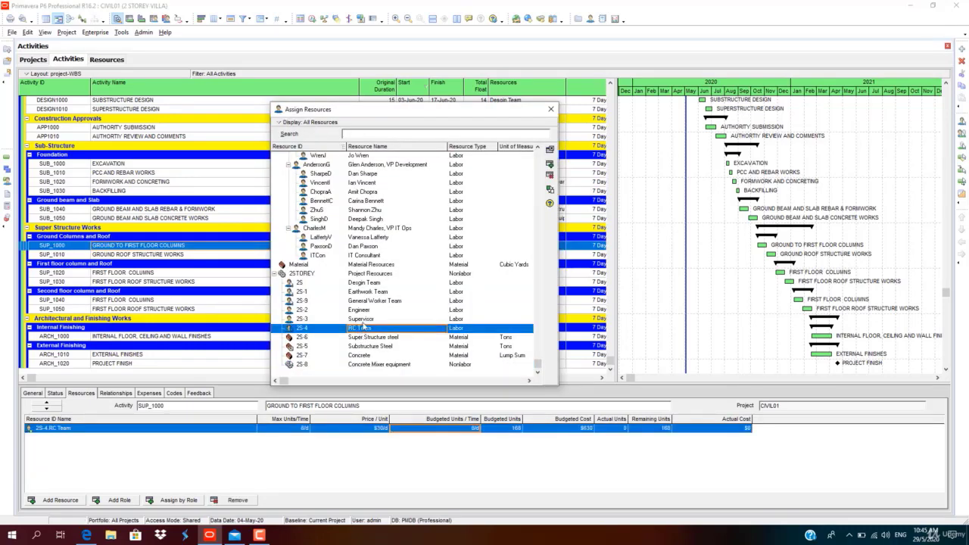
double_click(365, 310)
double_click(365, 318)
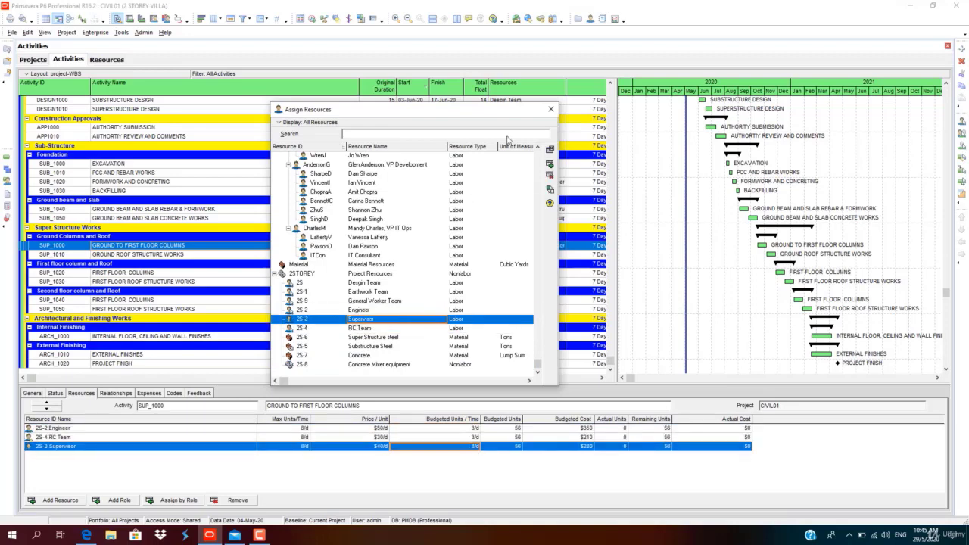
left_click(550, 109)
Add the Supervisor resource to the EXCAVATION activity and close the resource list.
left_click(158, 219)
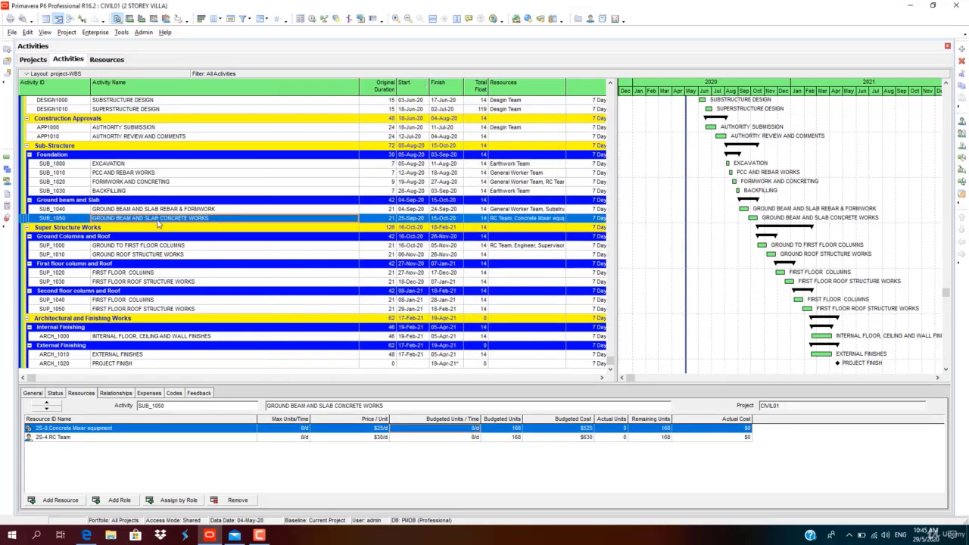
left_click(154, 164)
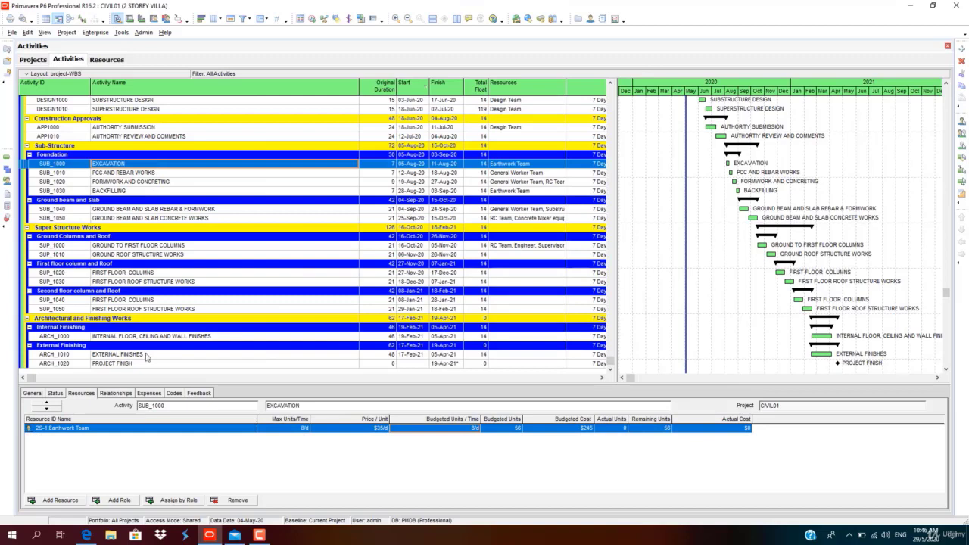
left_click(59, 500)
double_click(360, 298)
left_click(550, 108)
Assign the Concrete Mixer equipment, Supervisor, Engineer and RC Team to activity SUP_1020 FIRST FLOOR COLUMNS.
left_click(135, 273)
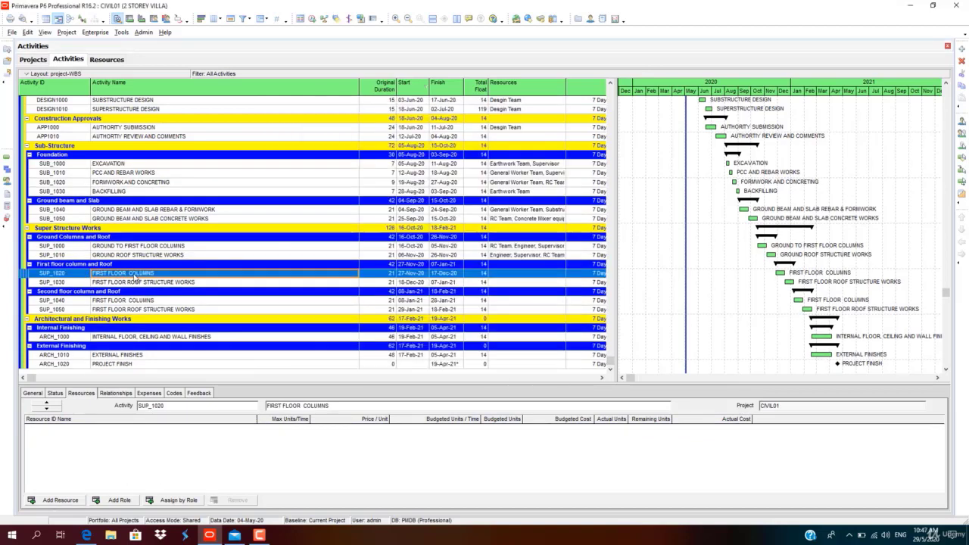
left_click(71, 502)
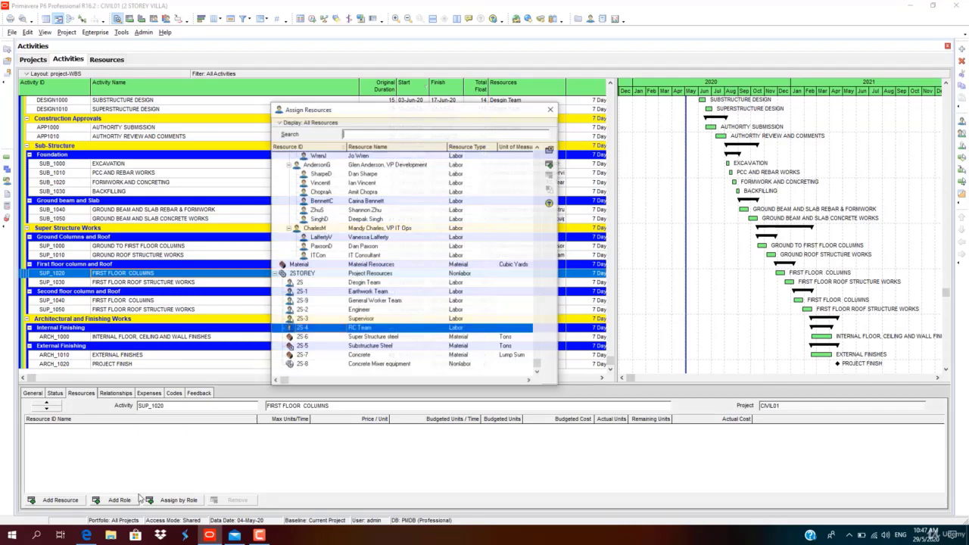
double_click(409, 367)
double_click(376, 318)
double_click(374, 310)
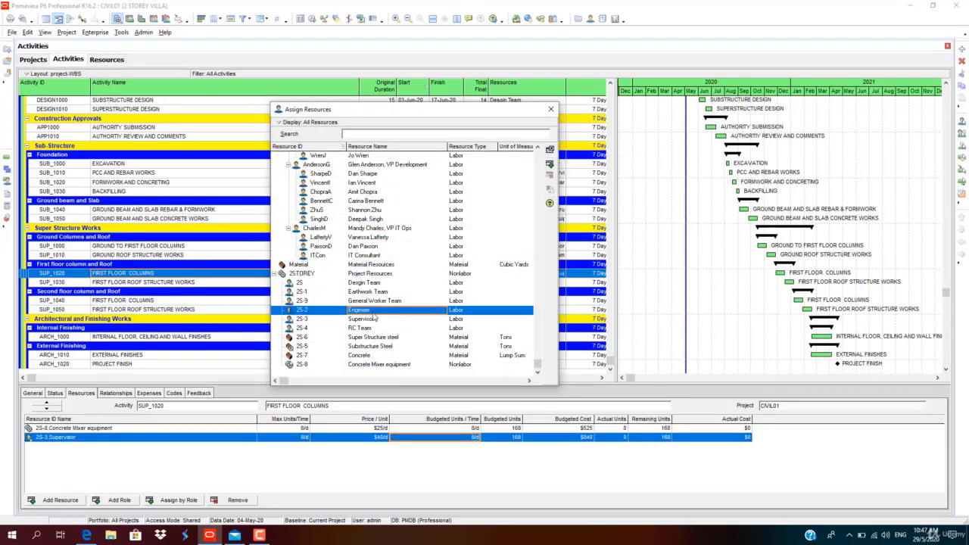
double_click(379, 327)
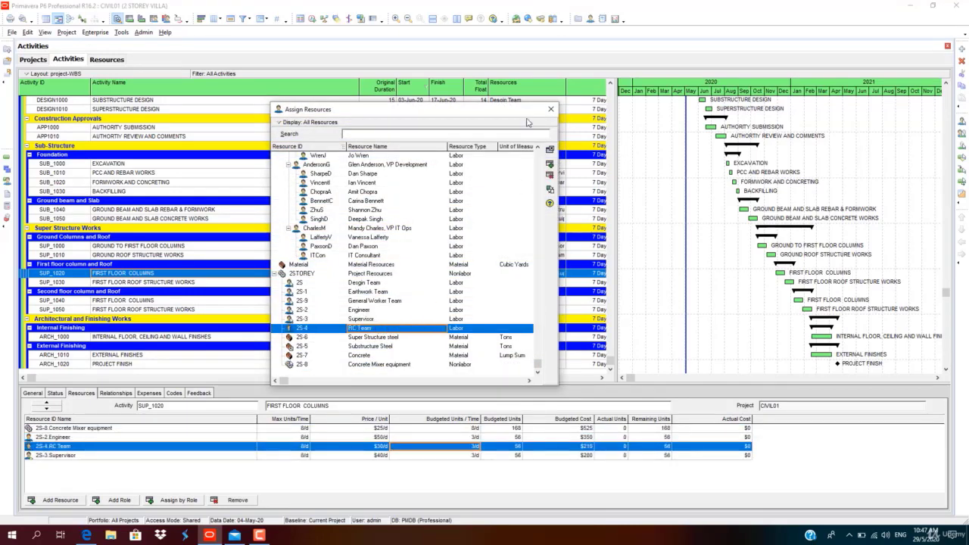
left_click(550, 109)
Add the Concrete material resource to activity SUP_1020 FIRST FLOOR COLUMNS and close the resource list.
left_click(110, 280)
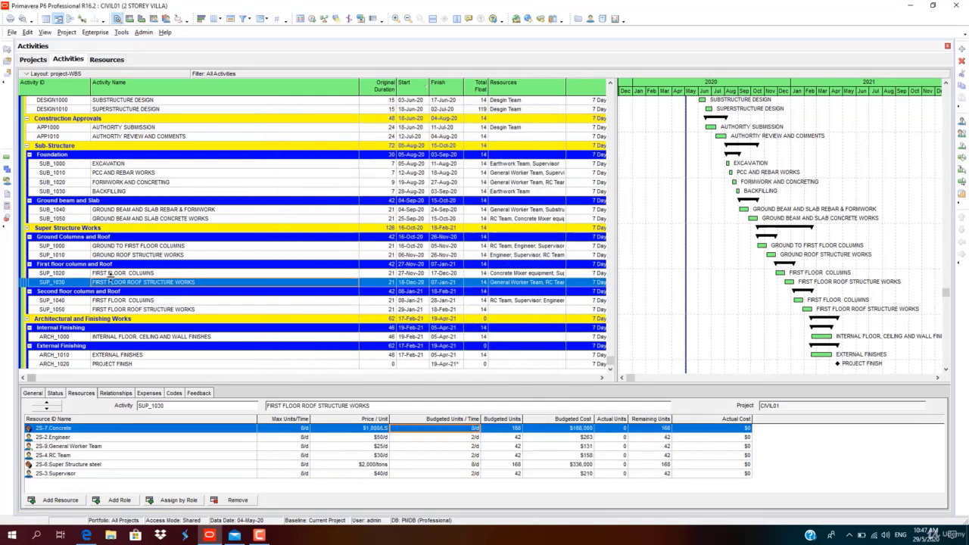
left_click(111, 274)
left_click(48, 504)
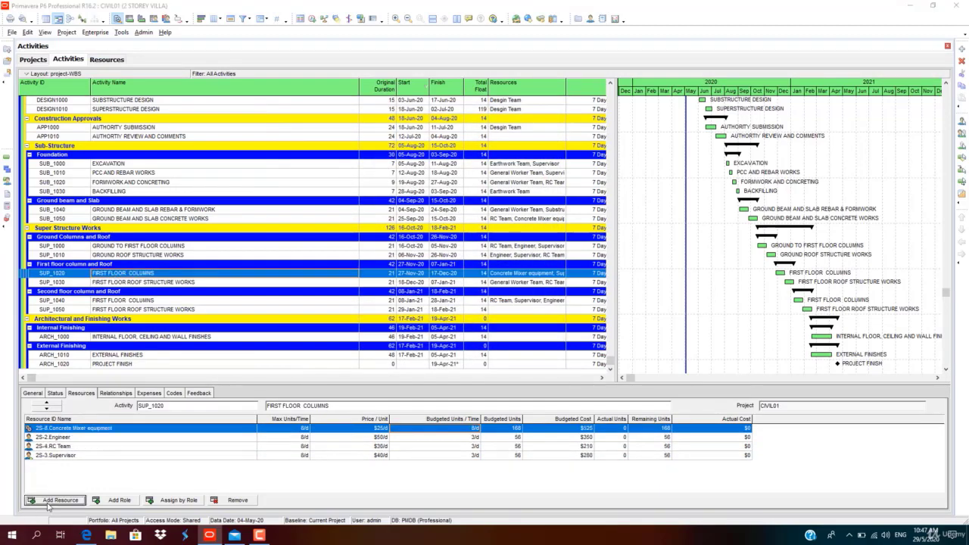
double_click(342, 355)
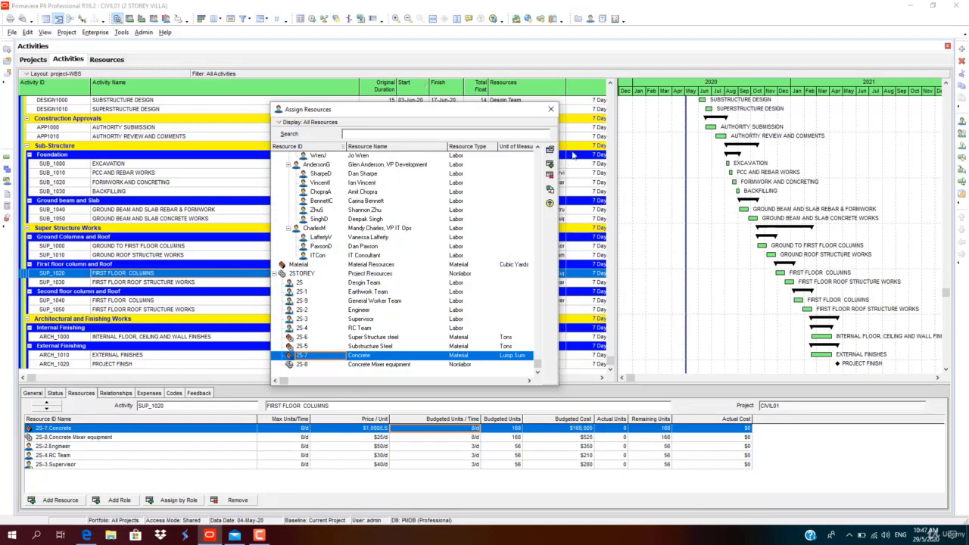
left_click(550, 109)
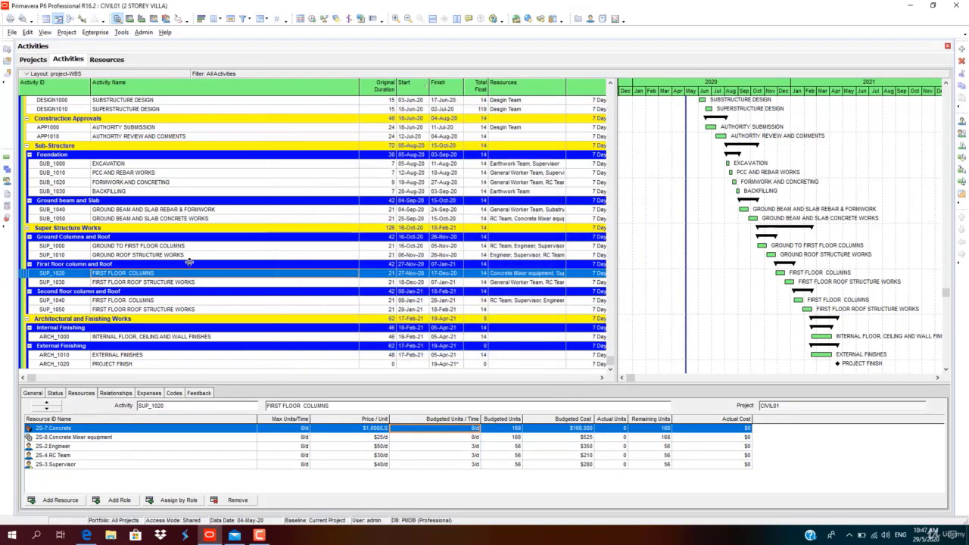
Add the Concrete material resource to the GROUND ROOF STRUCTURE WORKS activity and close the resource list.
left_click(184, 256)
left_click(60, 499)
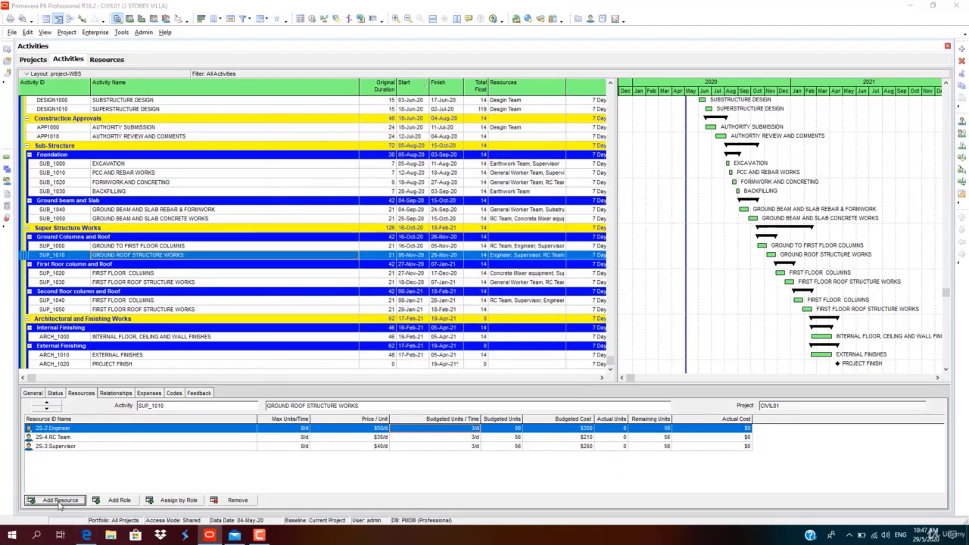
left_click(379, 357)
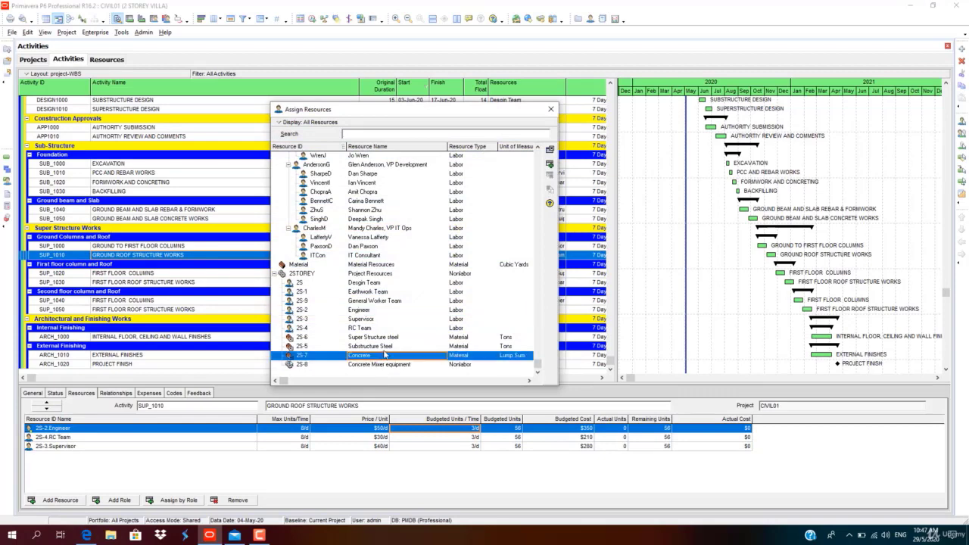
double_click(386, 356)
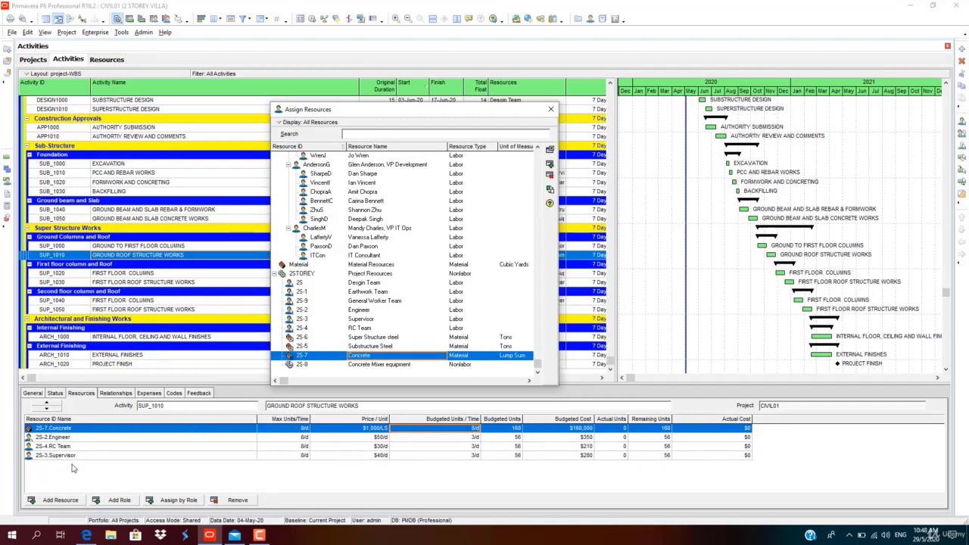
left_click(551, 109)
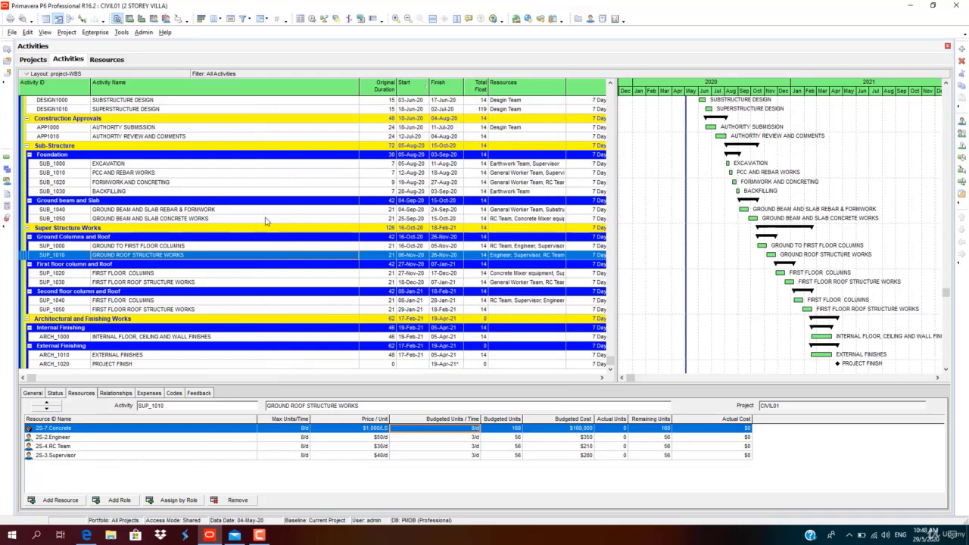
Review the resources assigned to the GROUND BEAM AND SLAB REBAR & FORMWORK activity.
key("Up")
key("Up")
key("Up")
key("Up")
key("Up")
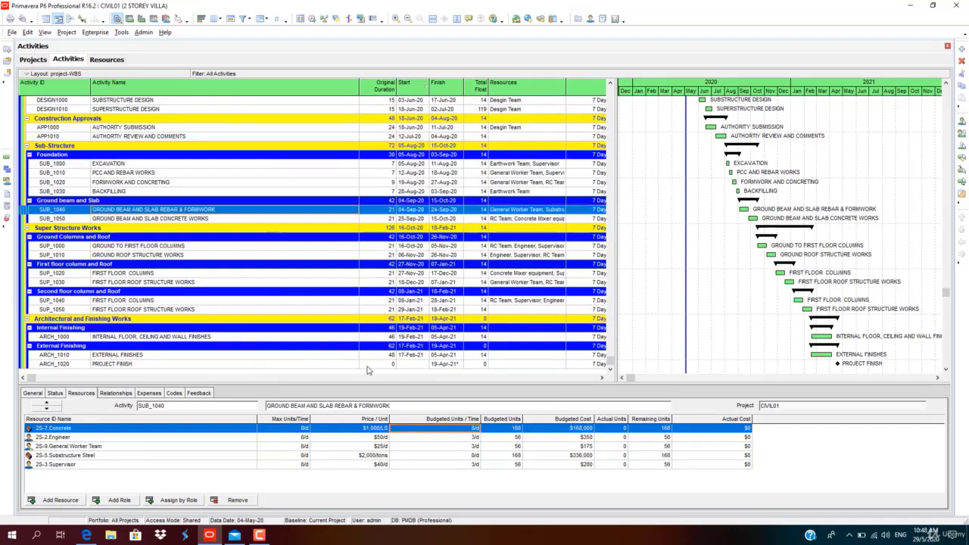
Assign Super Structure steel, the RC Team, Supervisor and Engineer to activity SUP_1050 FIRST FLOOR ROOF STRUCTURE WORKS under Second floor column and Roof.
left_click(185, 310)
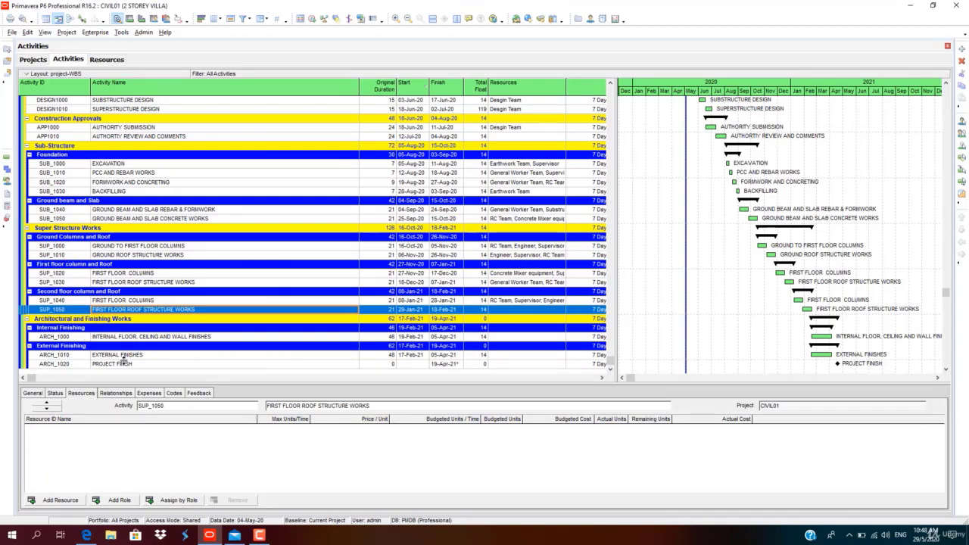
left_click(60, 500)
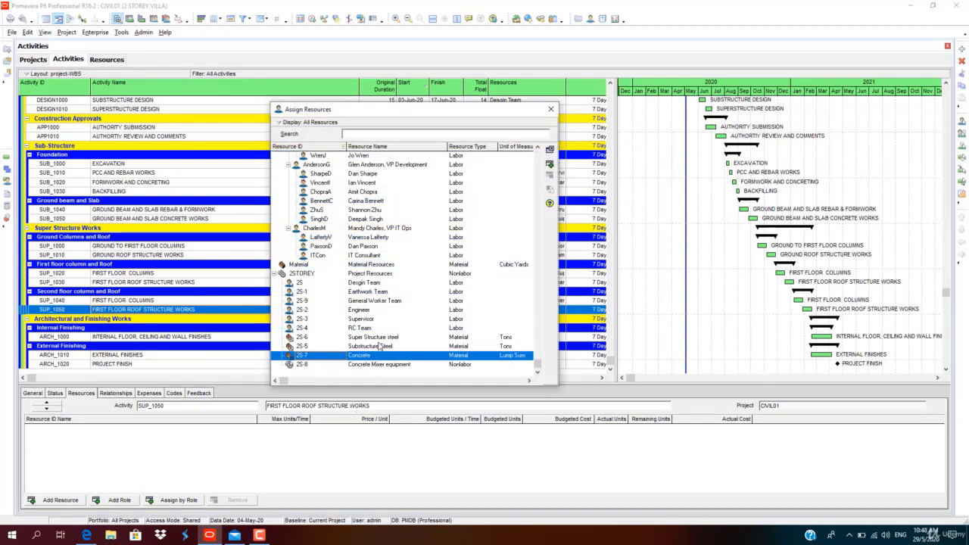
double_click(379, 338)
double_click(367, 329)
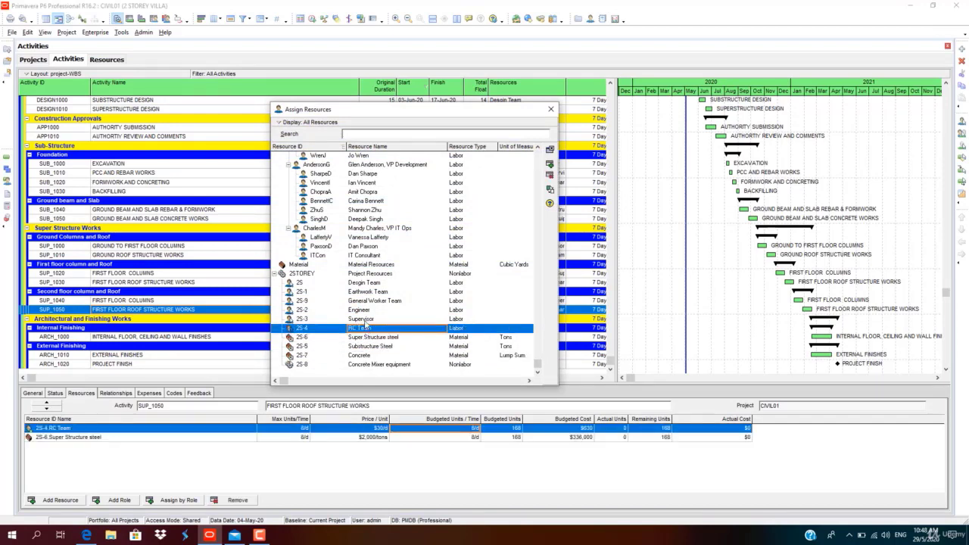
left_click(365, 320)
double_click(366, 320)
double_click(368, 310)
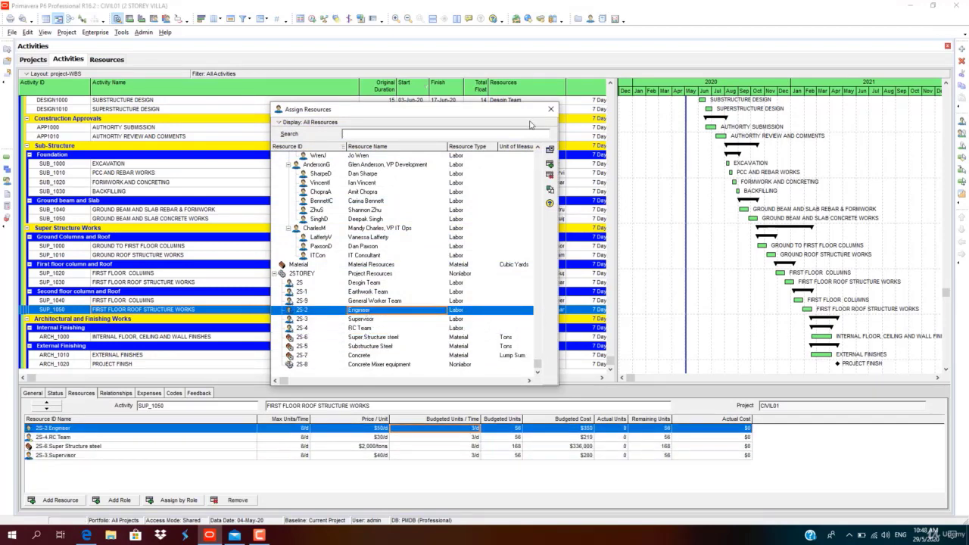
left_click(550, 111)
Assign the Engineer, General Worker Team, RC Team and Supervisor to the INTERNAL FLOOR, CEILING AND WALL FINISHES activity.
left_click(165, 339)
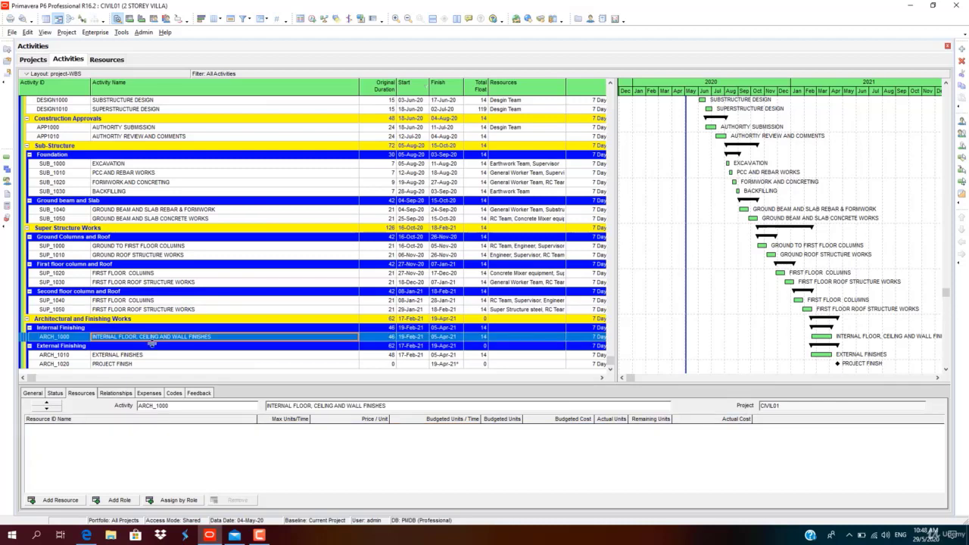
left_click(61, 500)
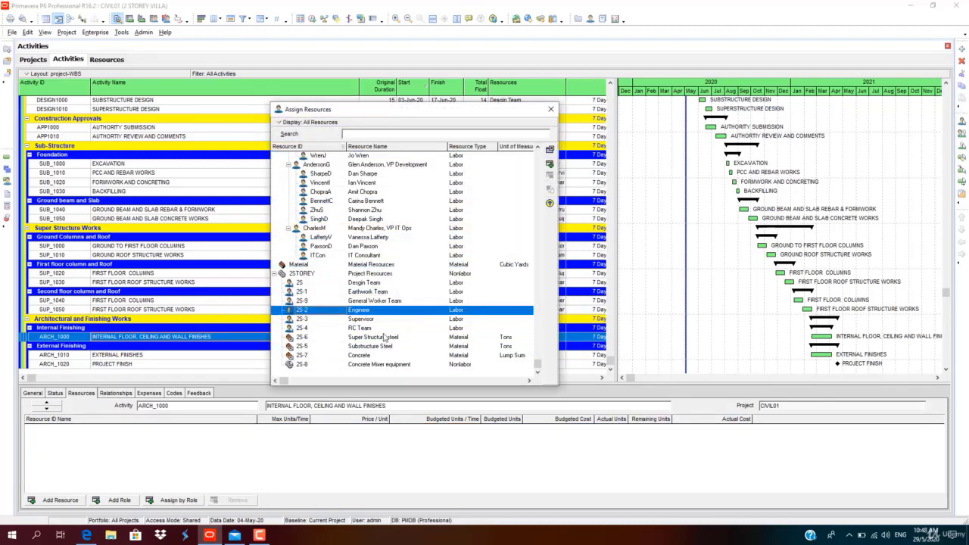
double_click(368, 310)
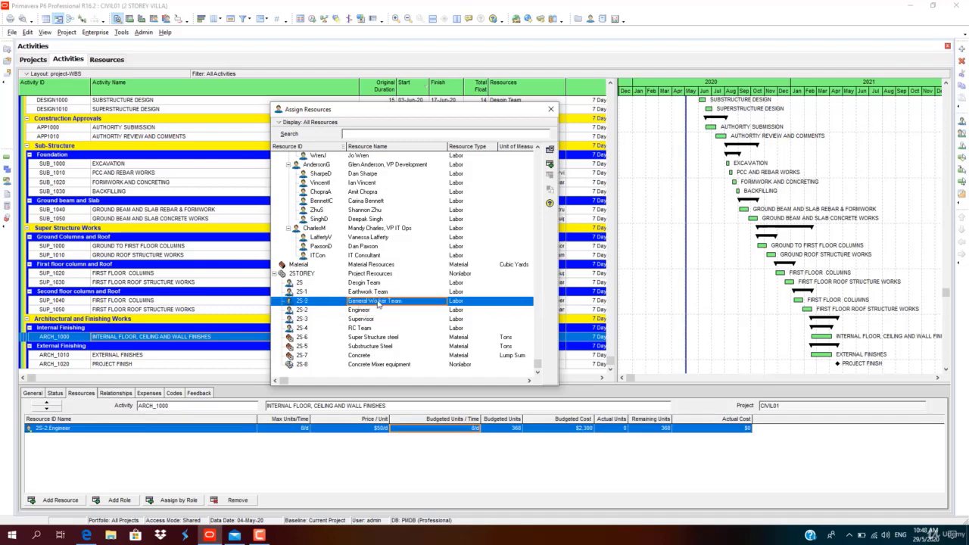
double_click(376, 300)
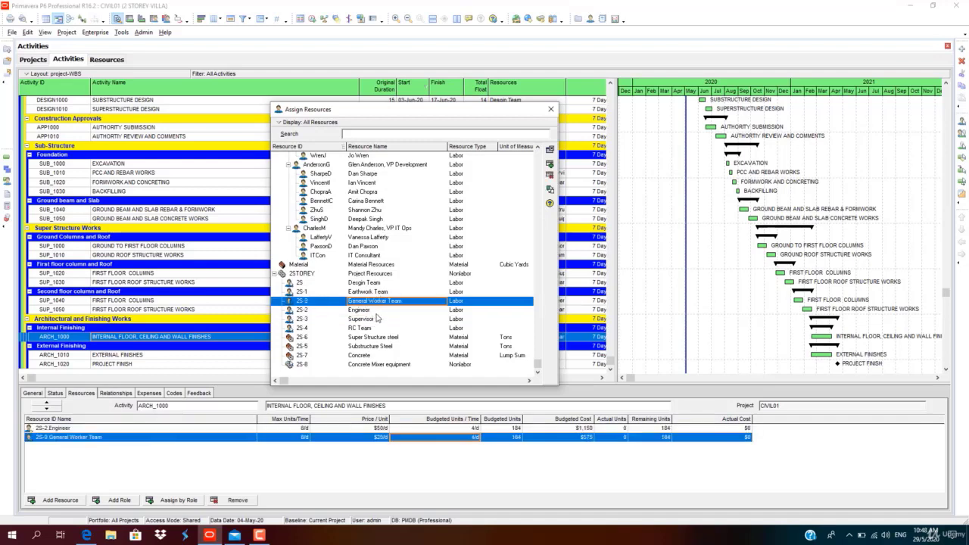
double_click(369, 329)
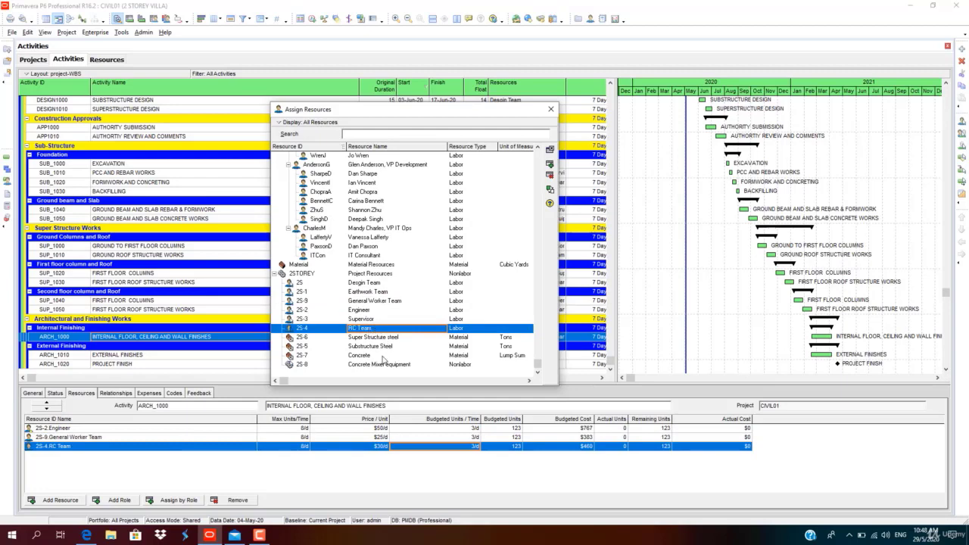
double_click(367, 322)
left_click(550, 109)
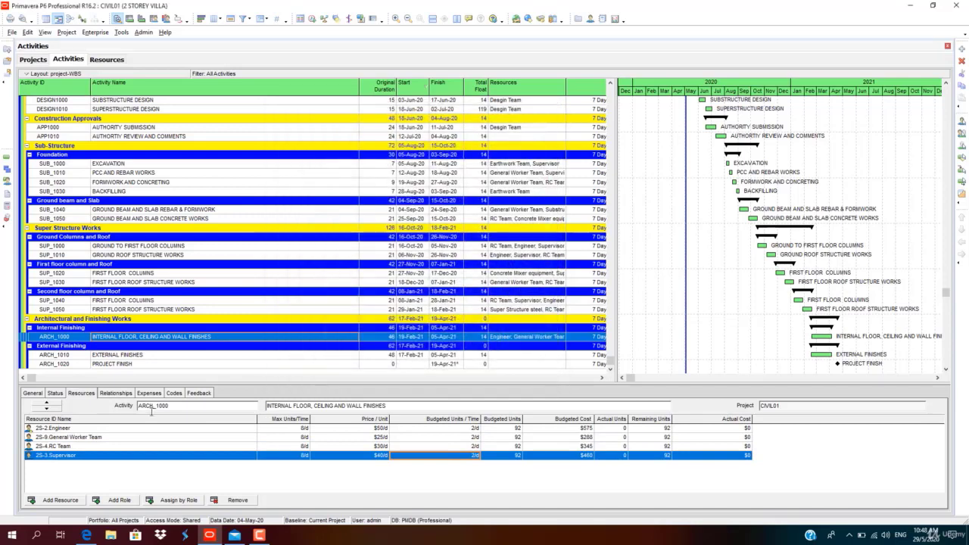
Remove the RC Team assignment from the INTERNAL FLOOR, CEILING AND WALL FINISHES activity.
left_click(99, 446)
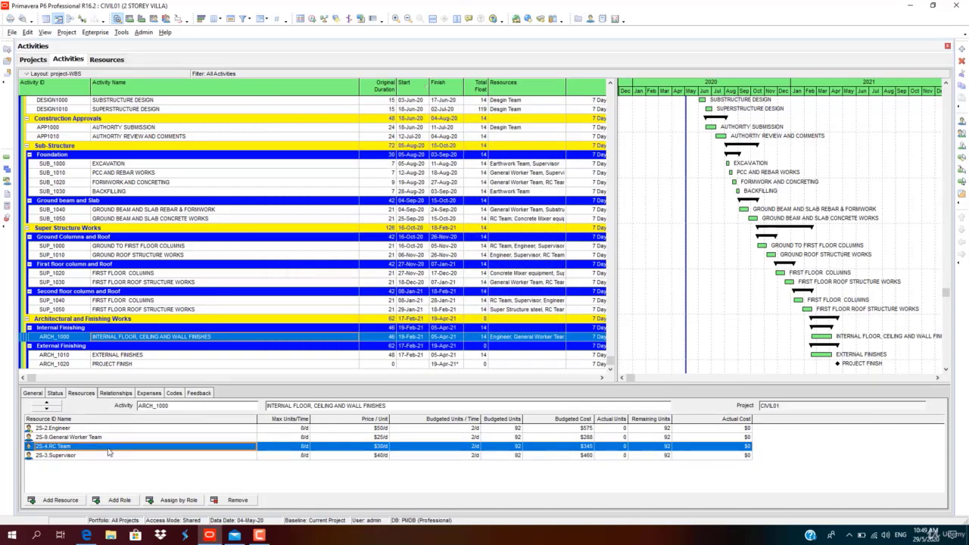
left_click(233, 499)
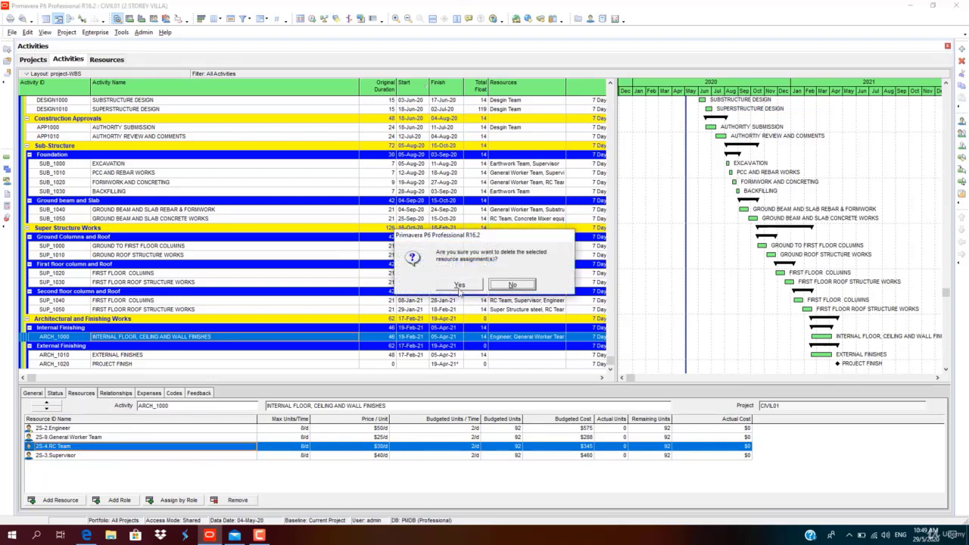
left_click(459, 286)
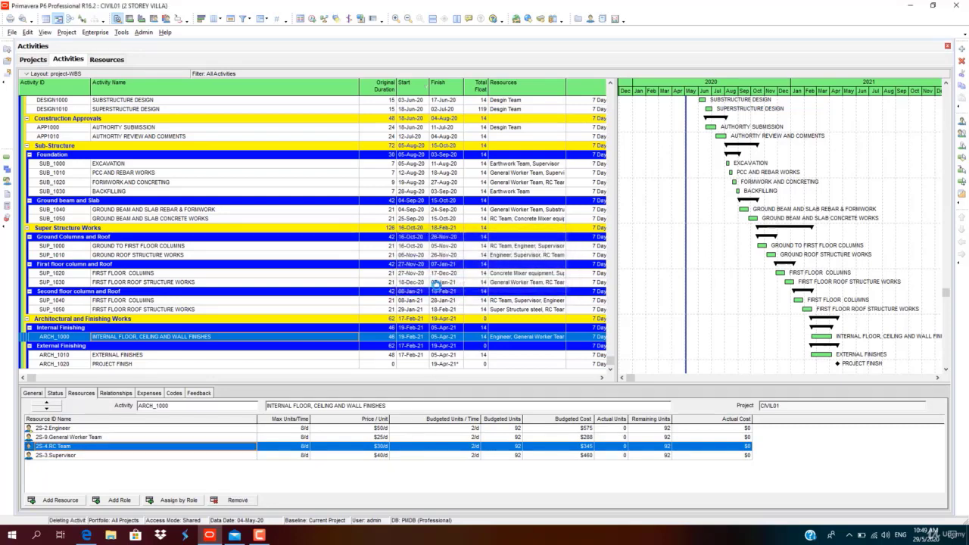
Assign the Engineer, General Worker Team and Supervisor to the EXTERNAL FINISHES activity and close the resource list.
left_click(263, 357)
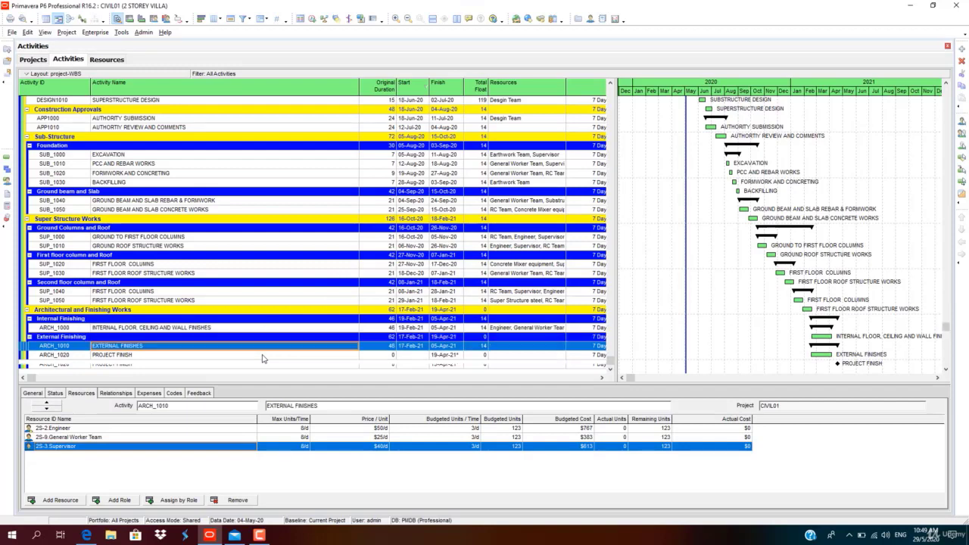
left_click(60, 500)
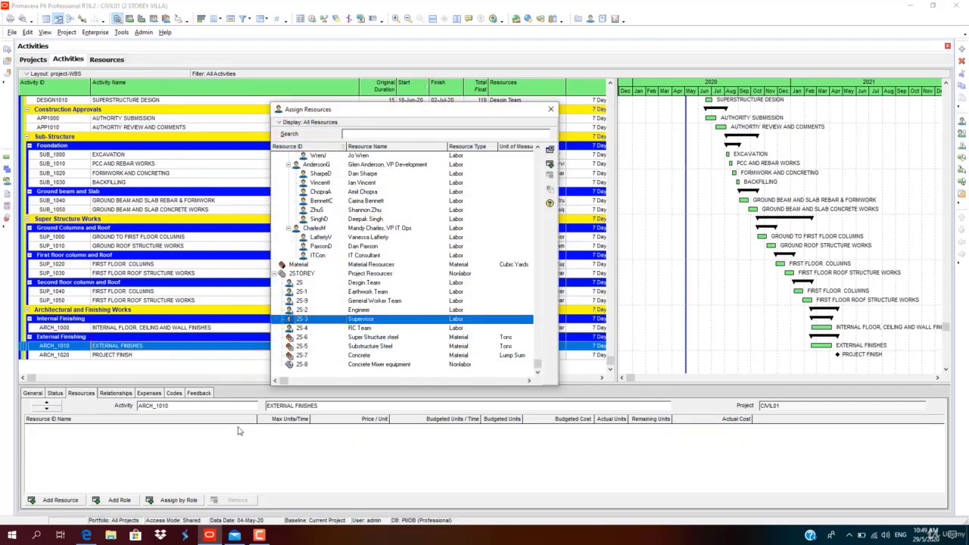
double_click(385, 310)
double_click(382, 300)
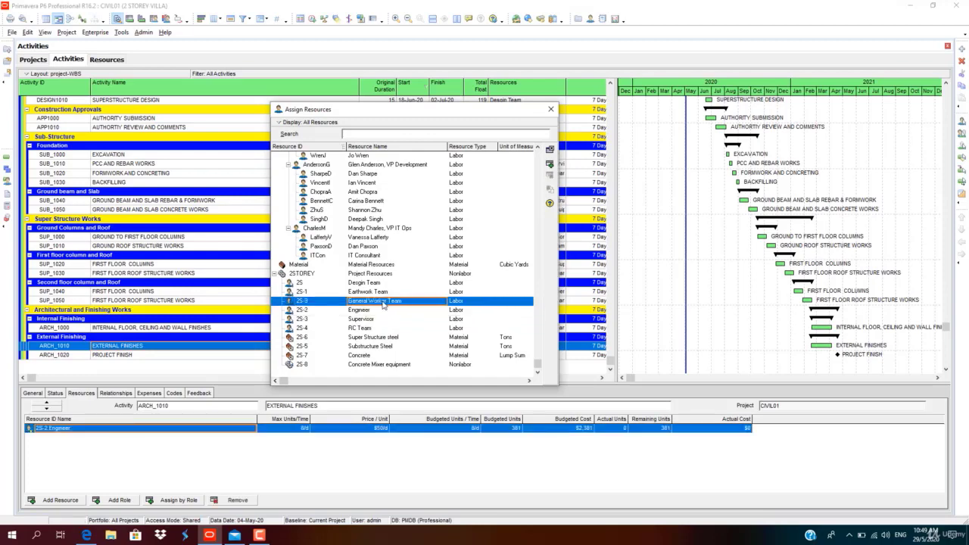
double_click(370, 320)
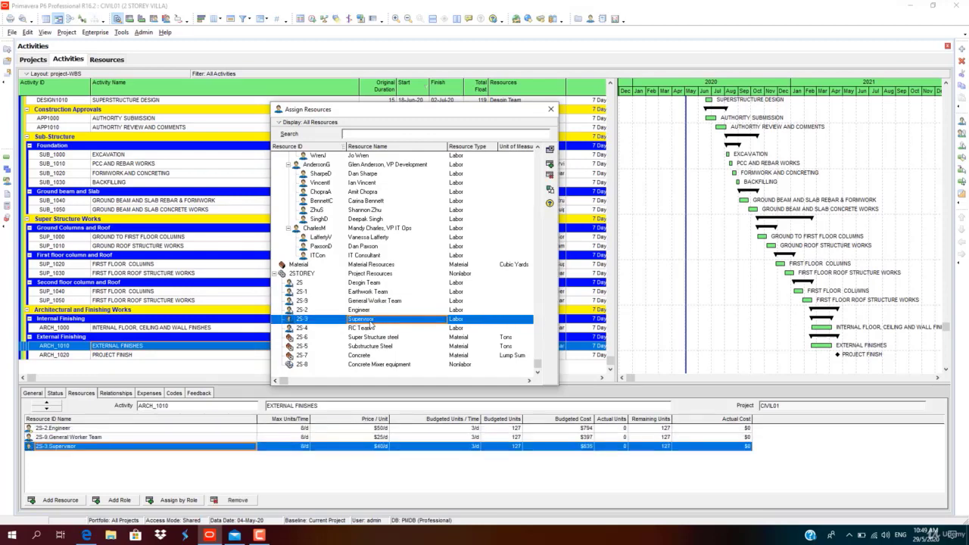
left_click(551, 112)
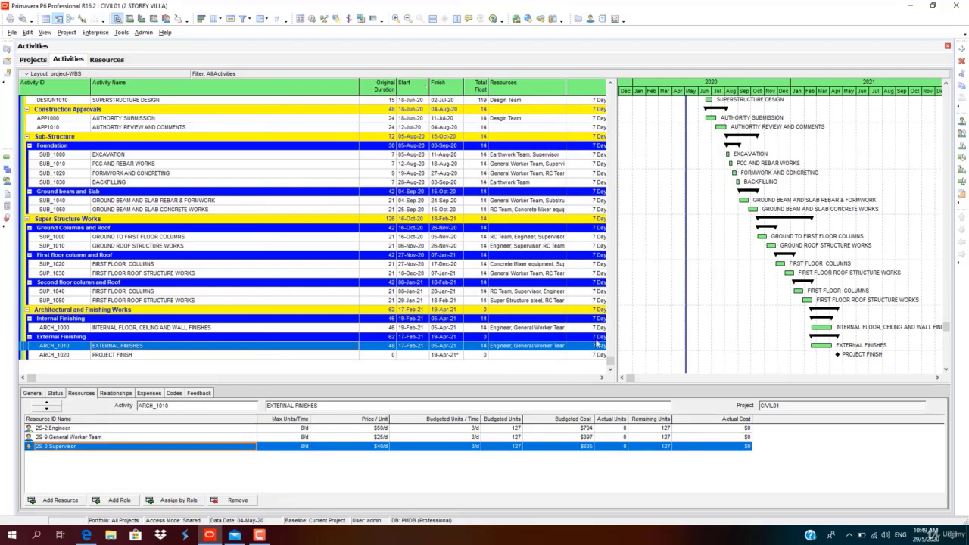
Review the resources assigned to the FORMWORK AND CONCRETING activity, resizing the details area to show them all.
left_click_drag(553, 386, 553, 440)
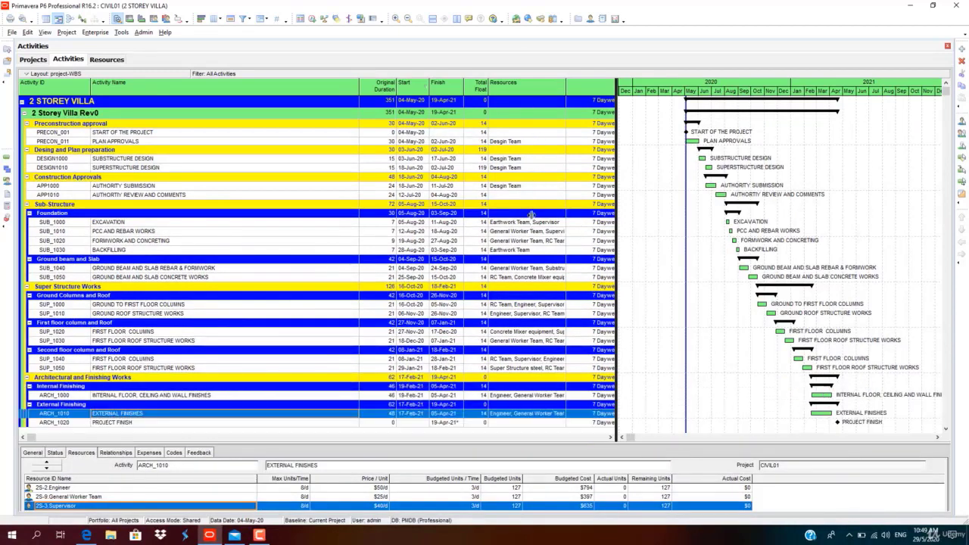
left_click(520, 241)
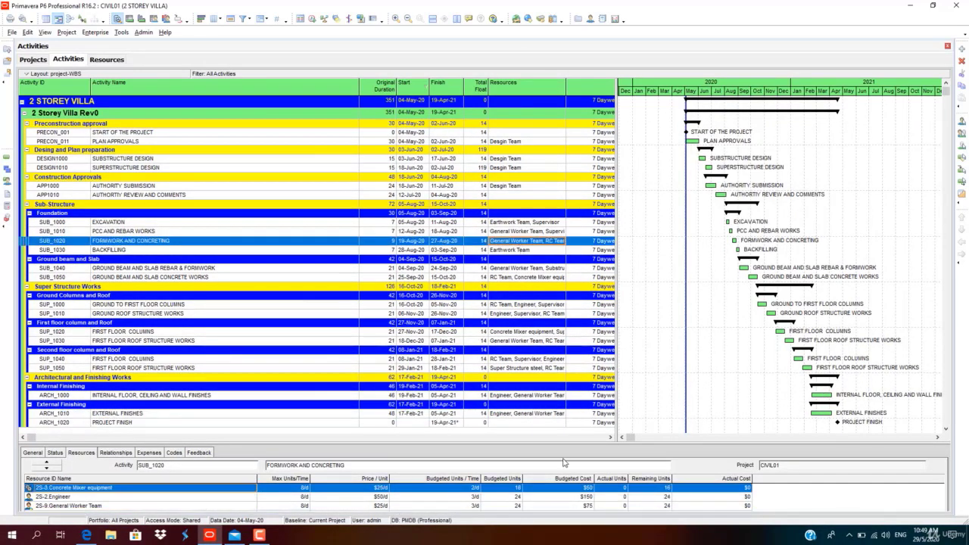
left_click_drag(563, 420, 562, 385)
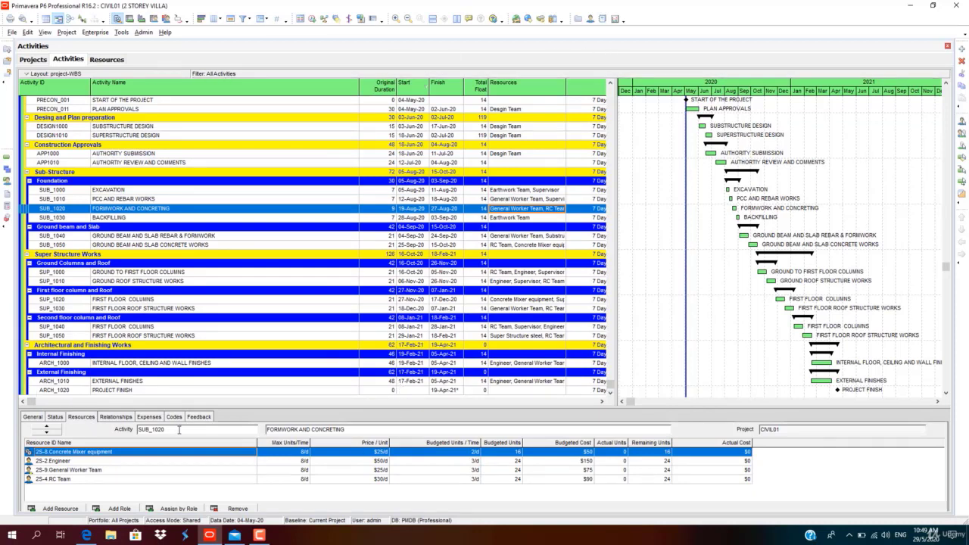
Display the Resource Usage Profile below the activities and enlarge its area to show all the 2STOREY resources.
left_click(166, 18)
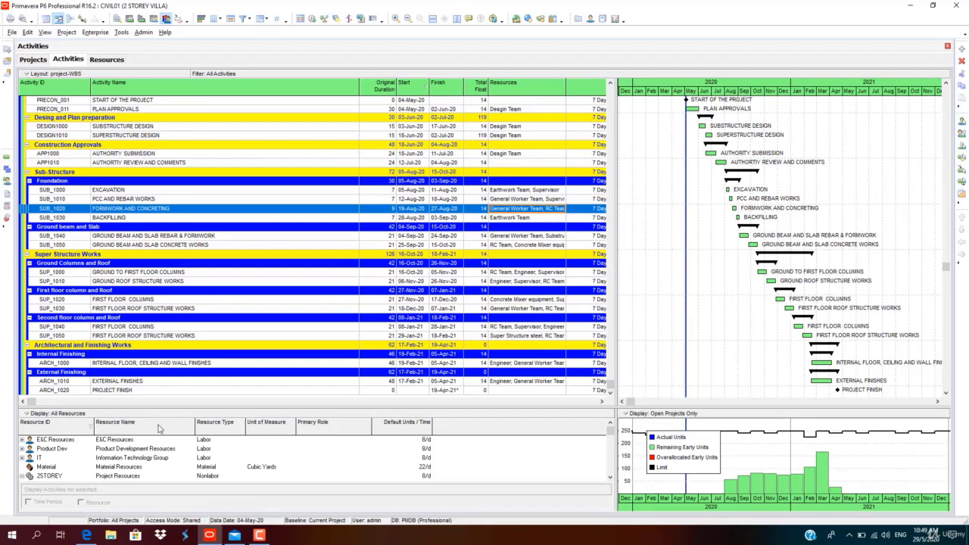
left_click_drag(151, 407, 146, 318)
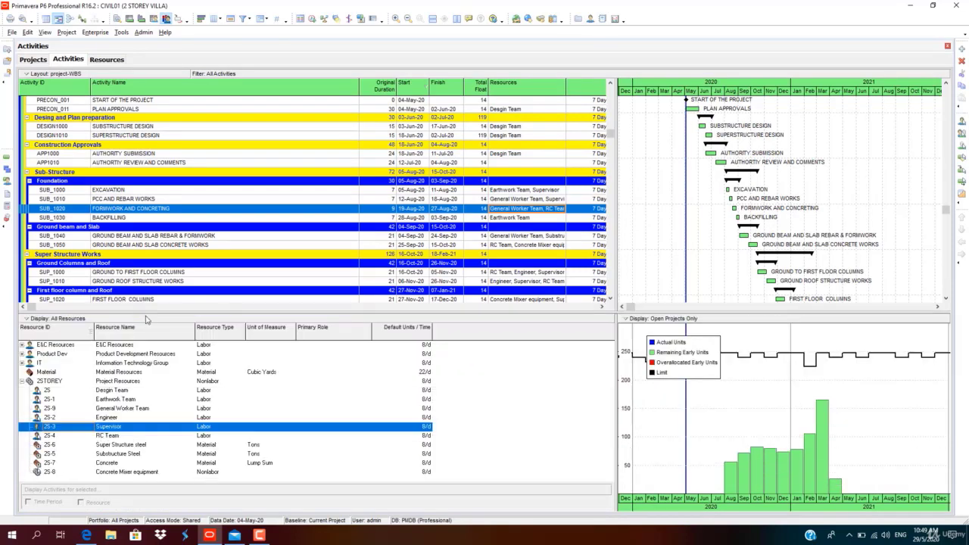
left_click(115, 18)
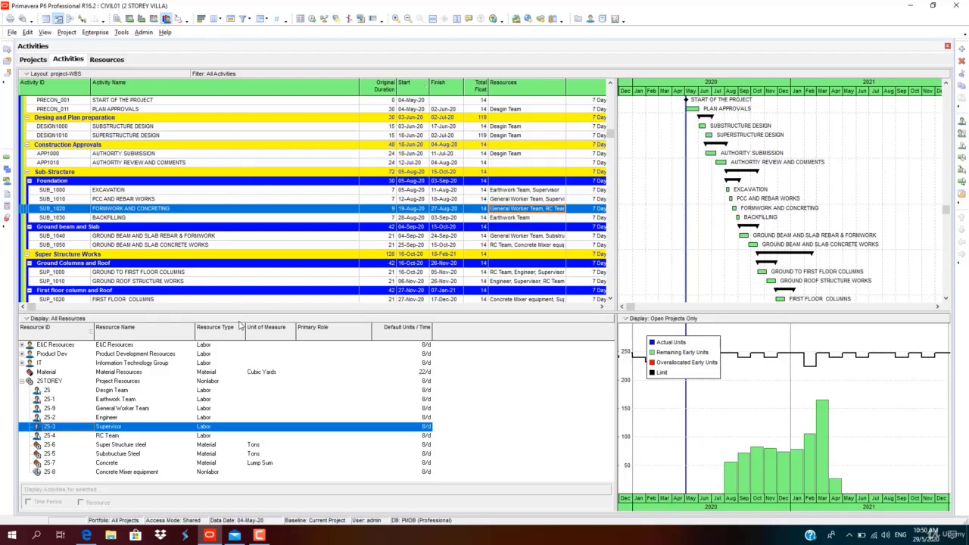
Examine the usage histograms of the 2STOREY resources one by one, from Desgin Team down to Concrete.
left_click(98, 387)
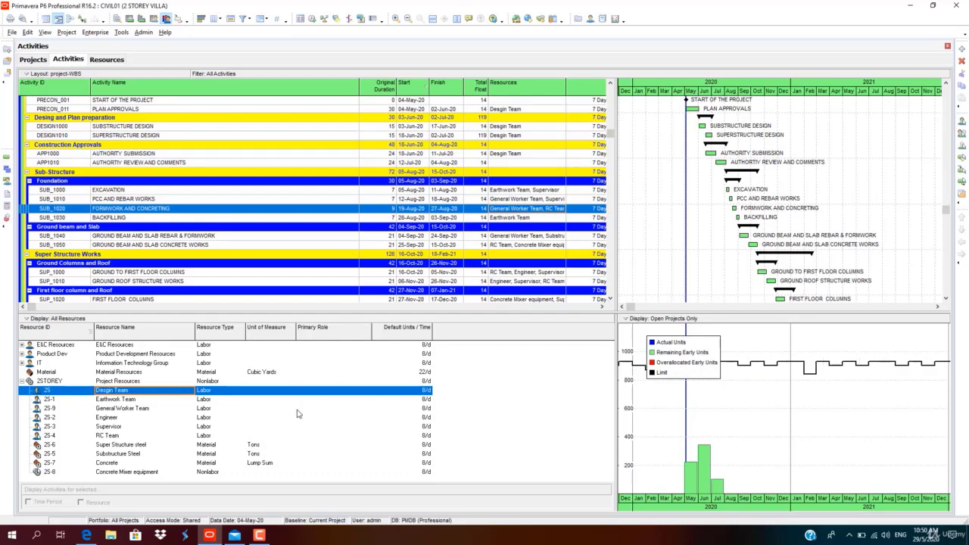
key("Down")
key("Down")
key("Down")
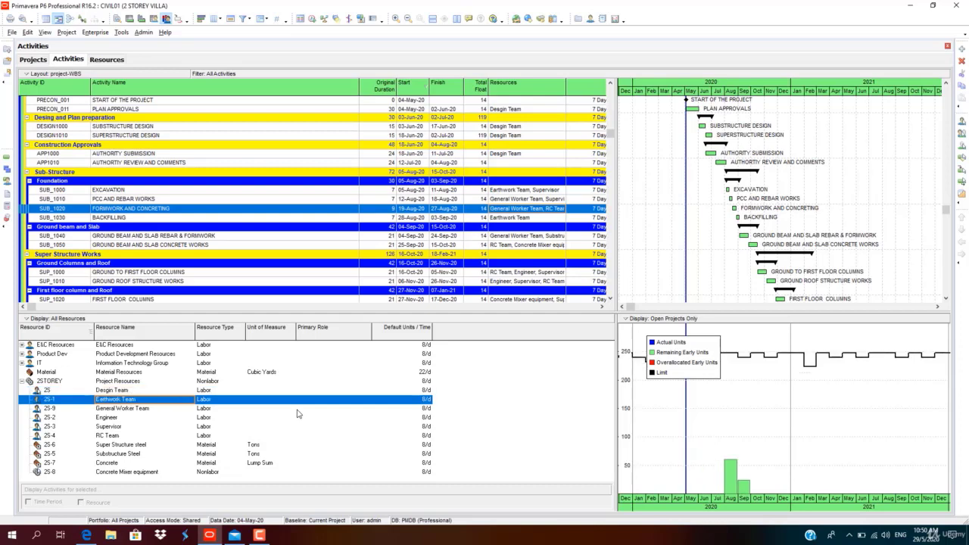
key("Down")
key("Down")
key("Down")
key("Down")
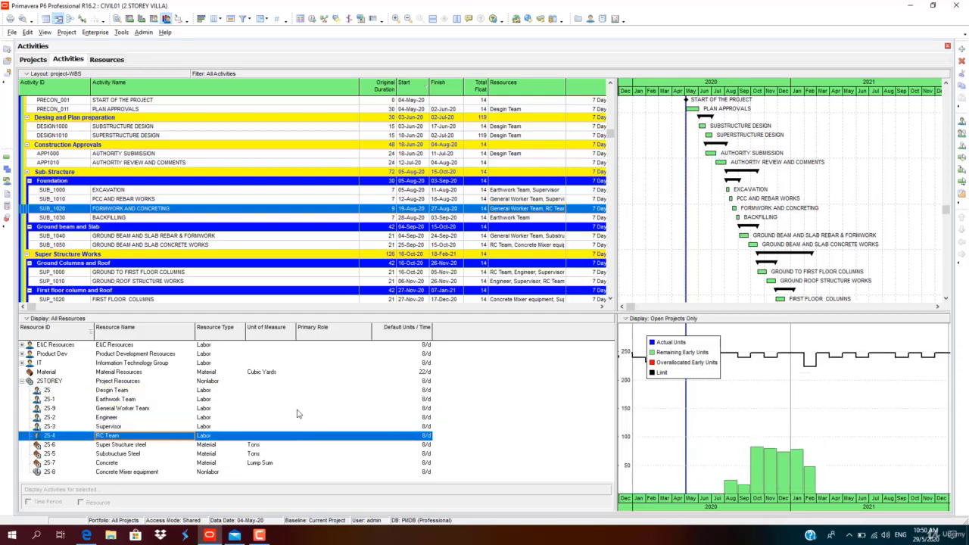
key("Down")
key("Down")
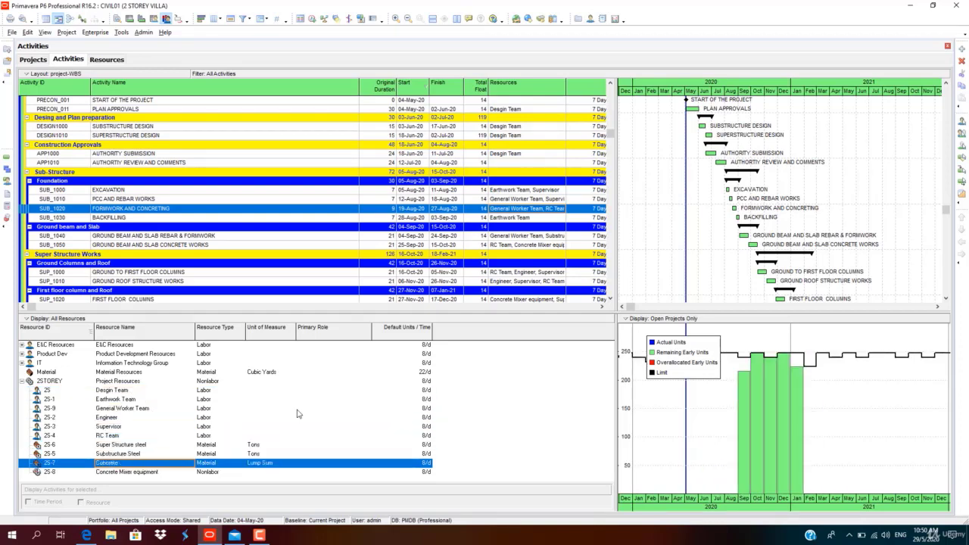
Go back through the 2STOREY resources' usage histograms, from Concrete up to the parent Project Resources entry.
key("Up")
key("Up")
key("Up")
key("Up")
key("Up")
key("Up")
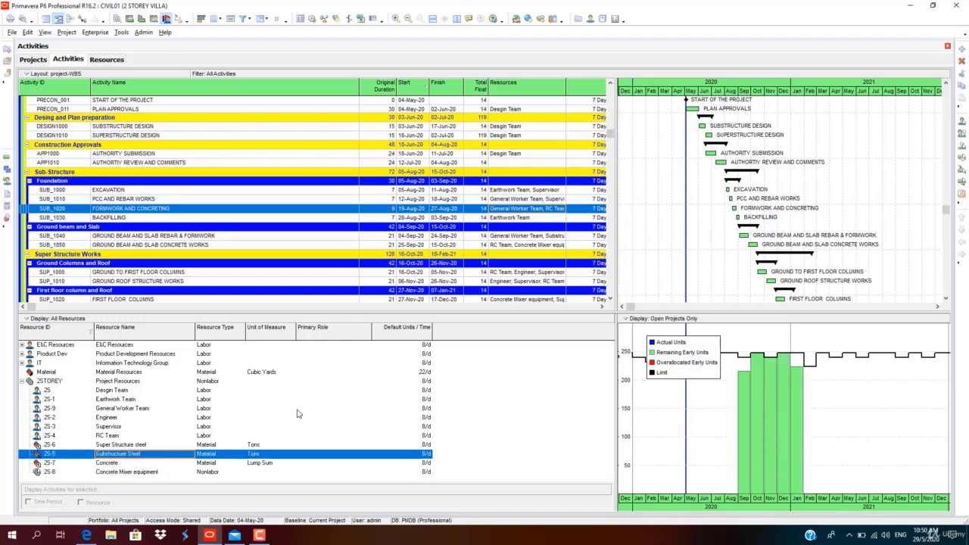
key("Up")
key("Up")
key("Up")
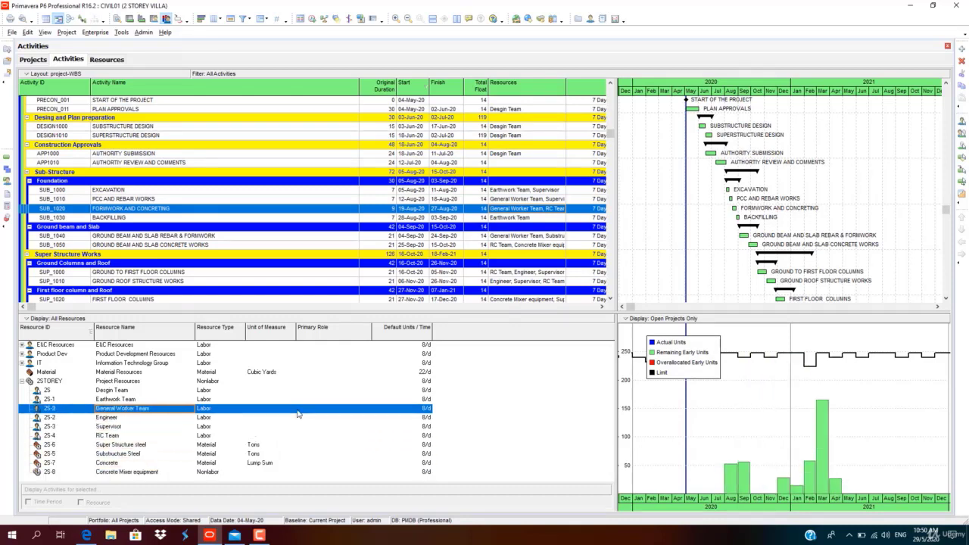
key("Up")
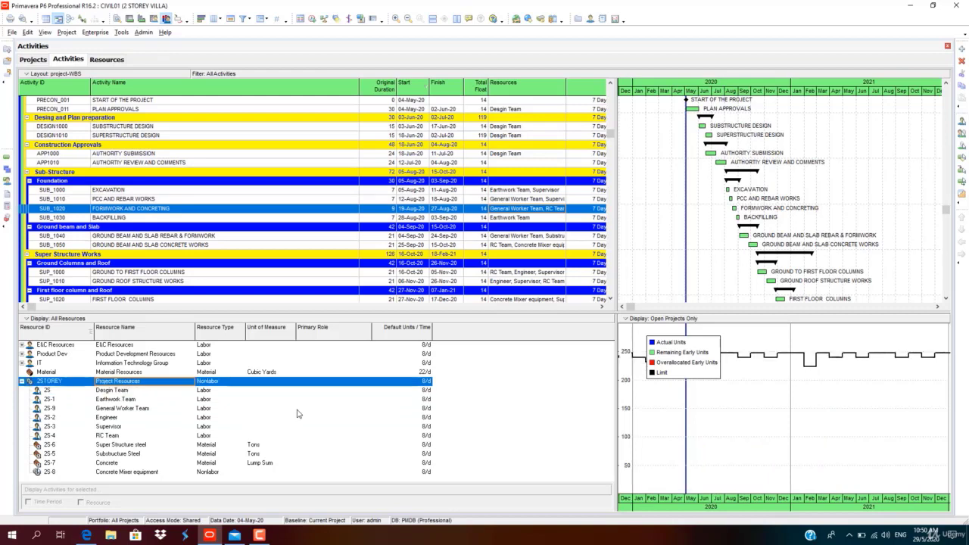
Compare remaining units with the limit in the usage profiles from Desgin Team through Engineer to Super Structure steel.
key("Down")
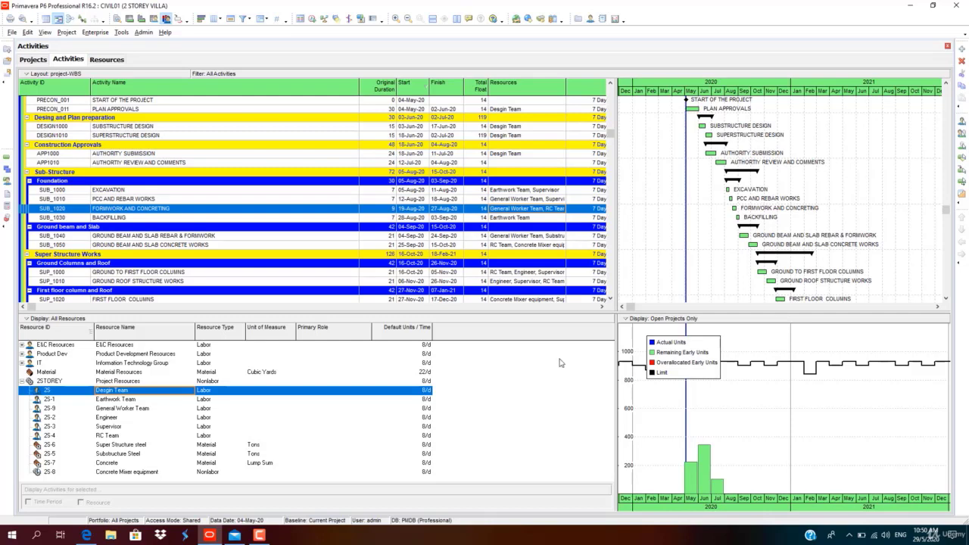
key("Down")
key("Down")
key("Down")
key("Down")
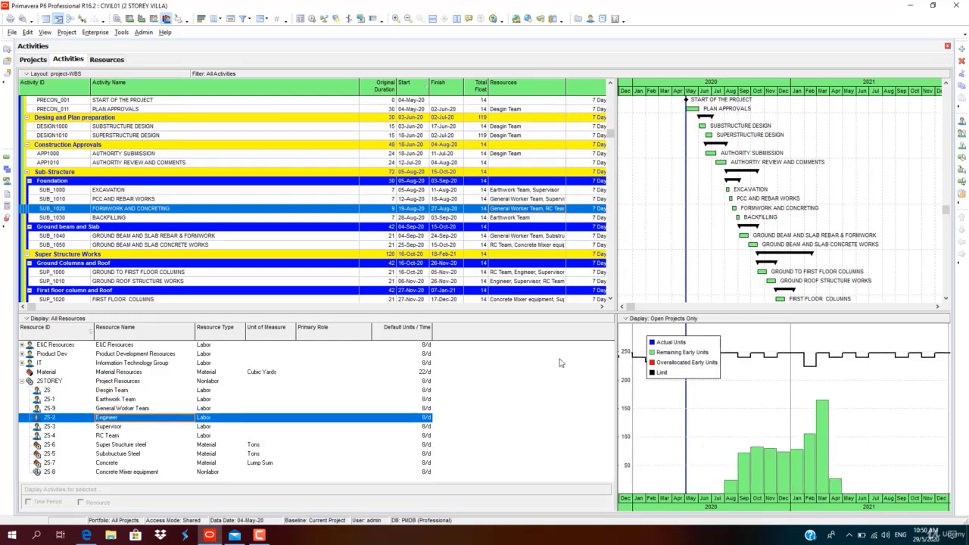
key("Down")
key("Down")
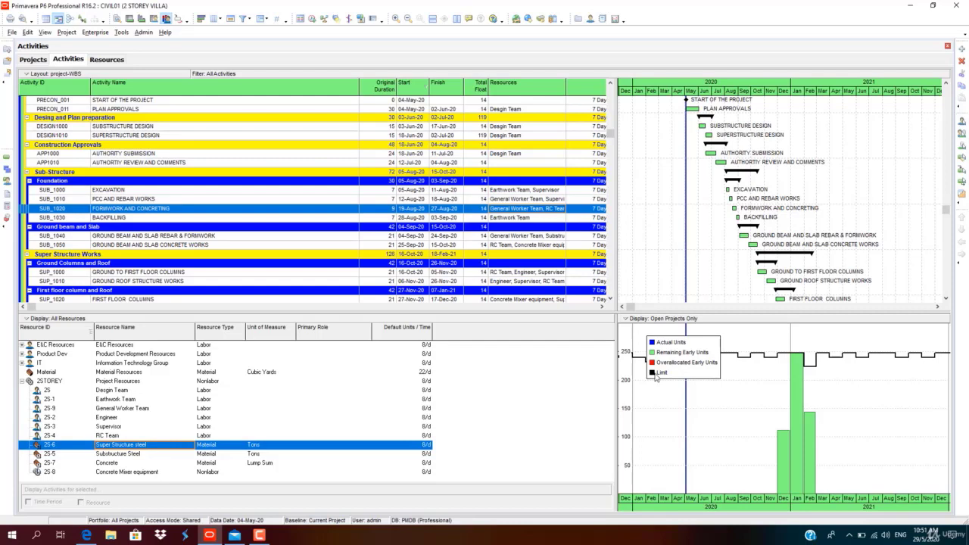
scroll(228, 254, "down", 4)
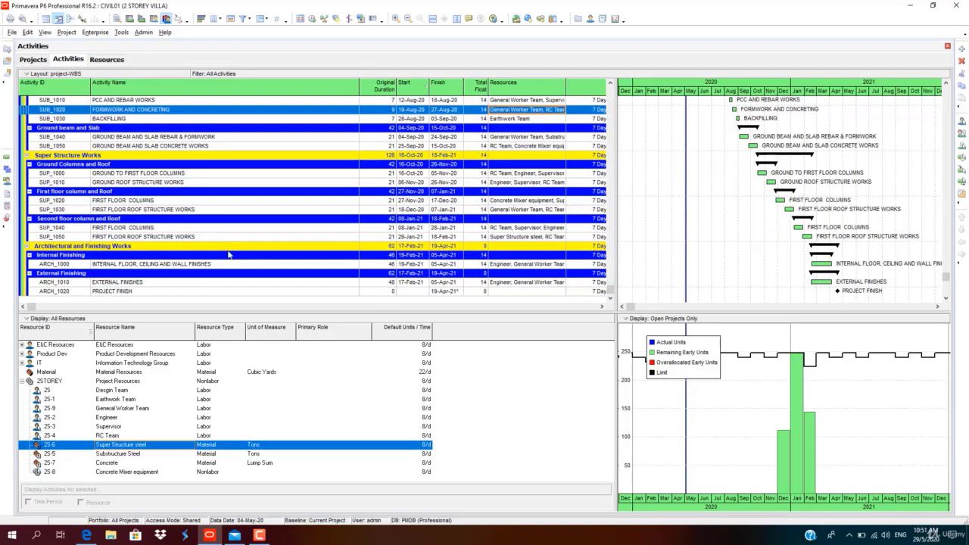
left_click(213, 265)
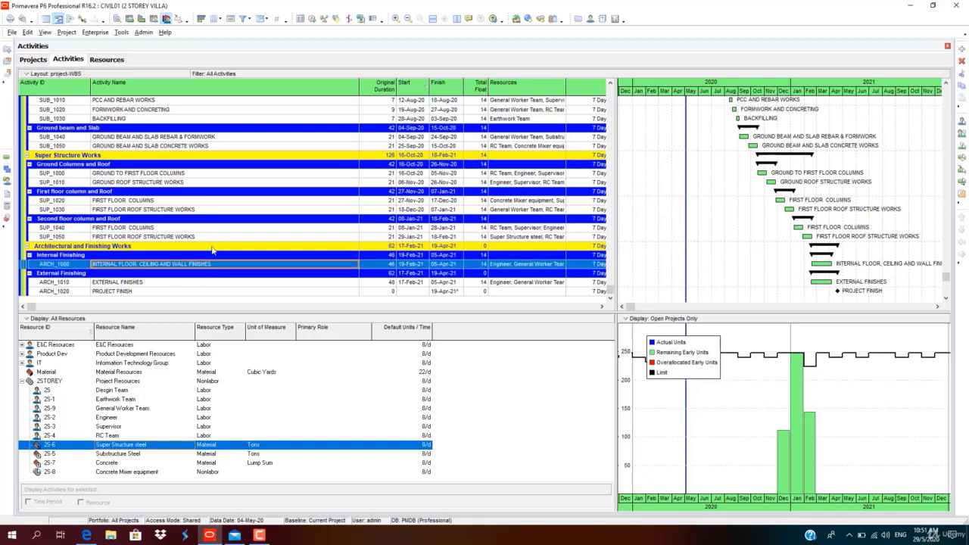
left_click(227, 227)
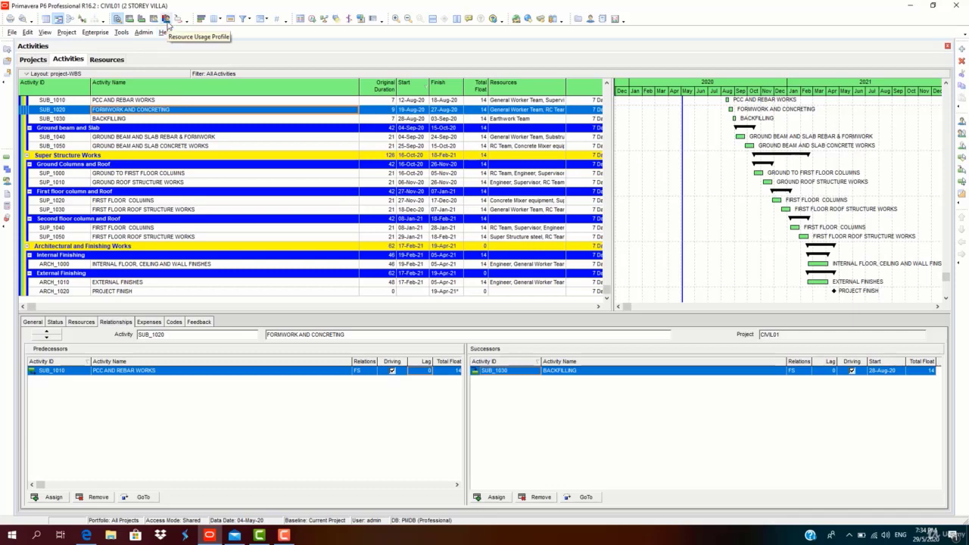
Check the Super Structure steel resource usage profile against its limit and return to the activity details.
left_click(166, 22)
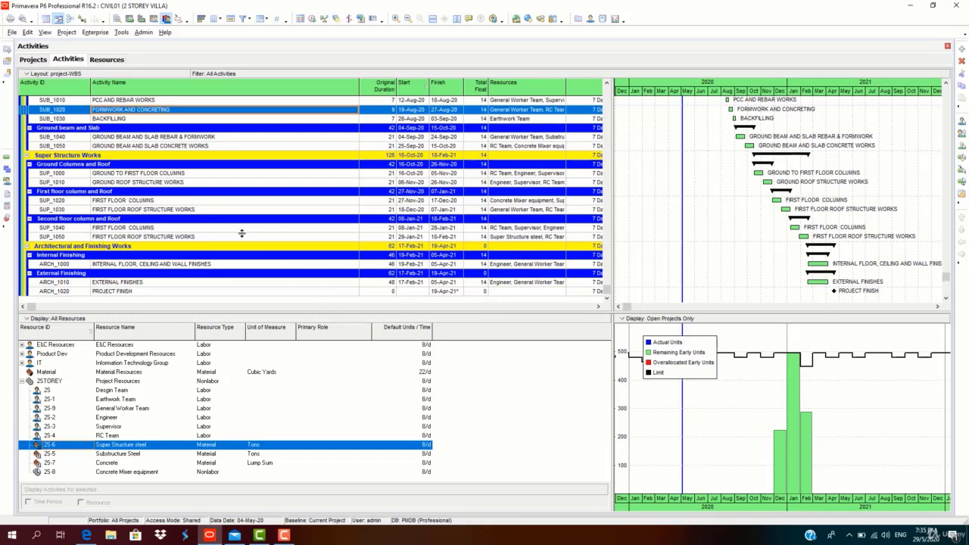
left_click(118, 19)
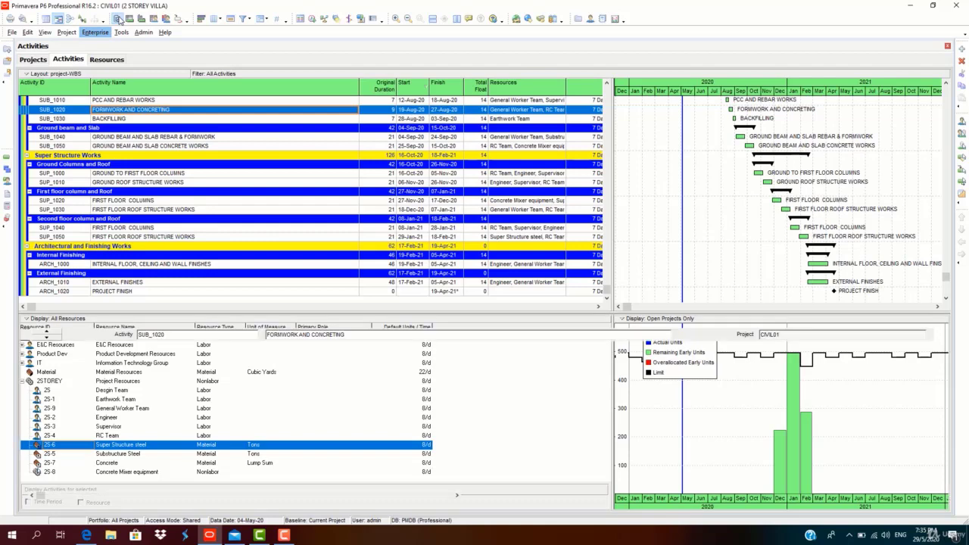
Set a lag of -10 on both the SUP_1020 predecessor and SUP_1040 successor relationships of SUP_1030 FIRST FLOOR ROOF STRUCTURE WORKS.
left_click(205, 210)
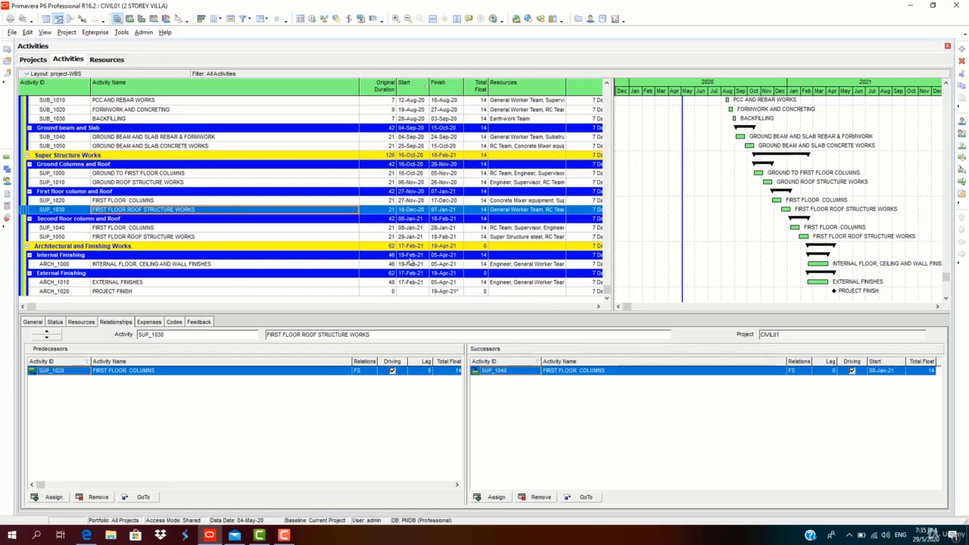
left_click(426, 370)
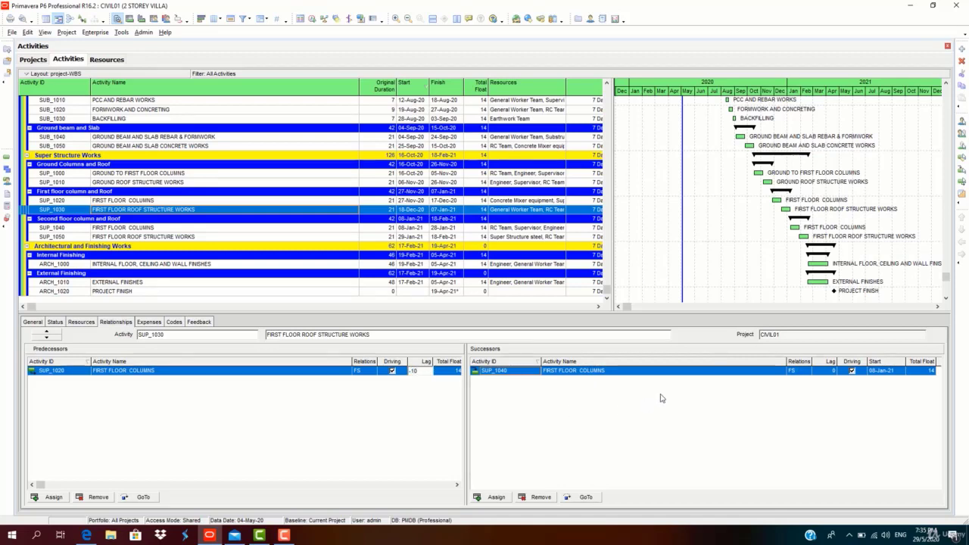
key("Return")
left_click(831, 370)
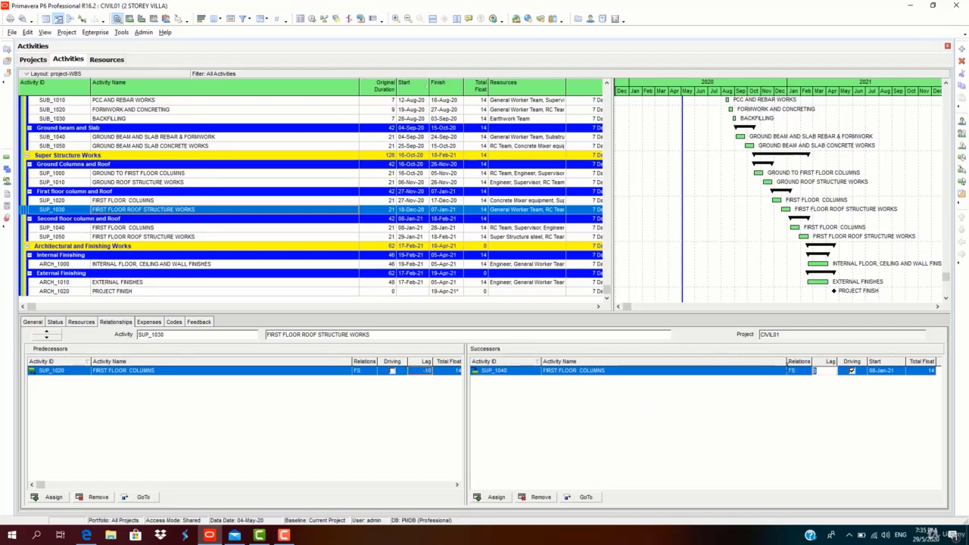
type("-10")
key("Return")
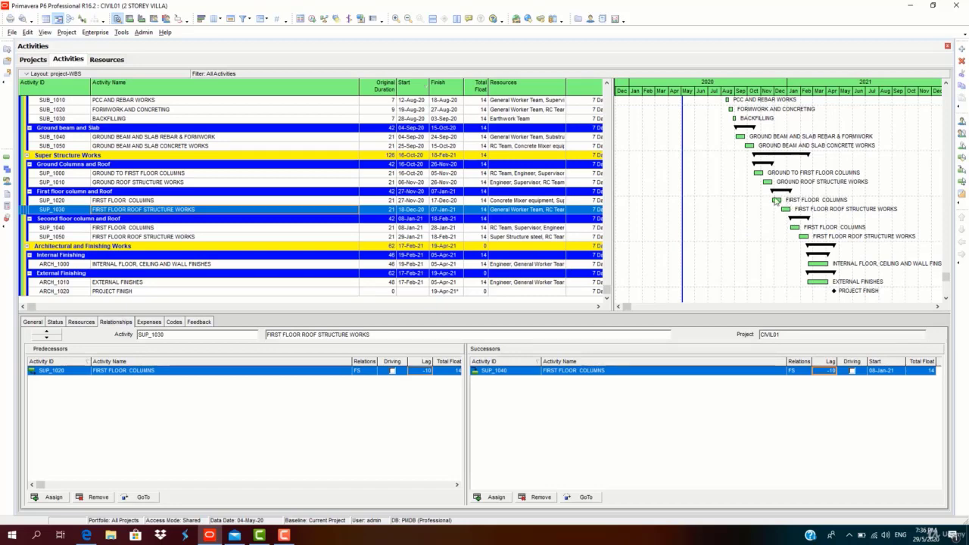
Reschedule the project with the new lags and display the resource usage profile for Super Structure steel.
left_click(311, 18)
left_click(603, 227)
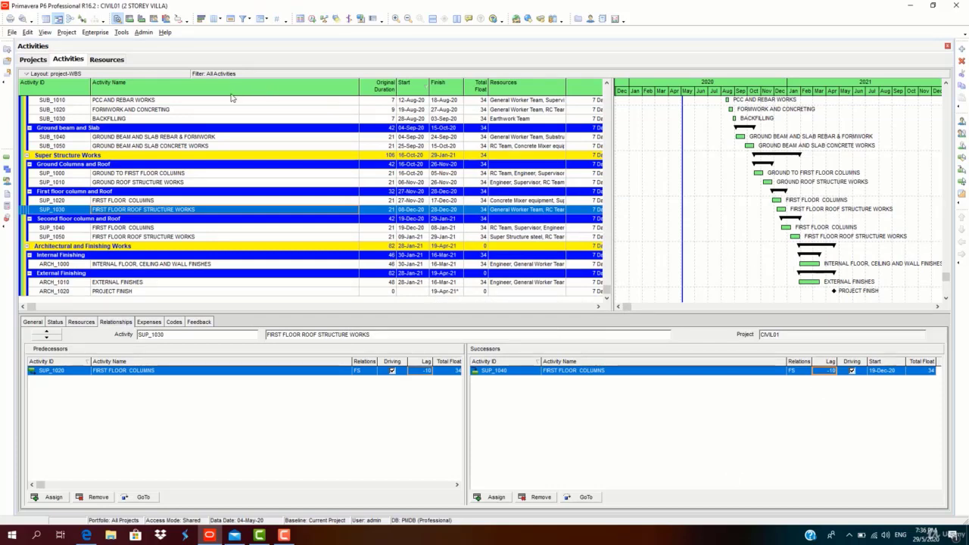
left_click(167, 19)
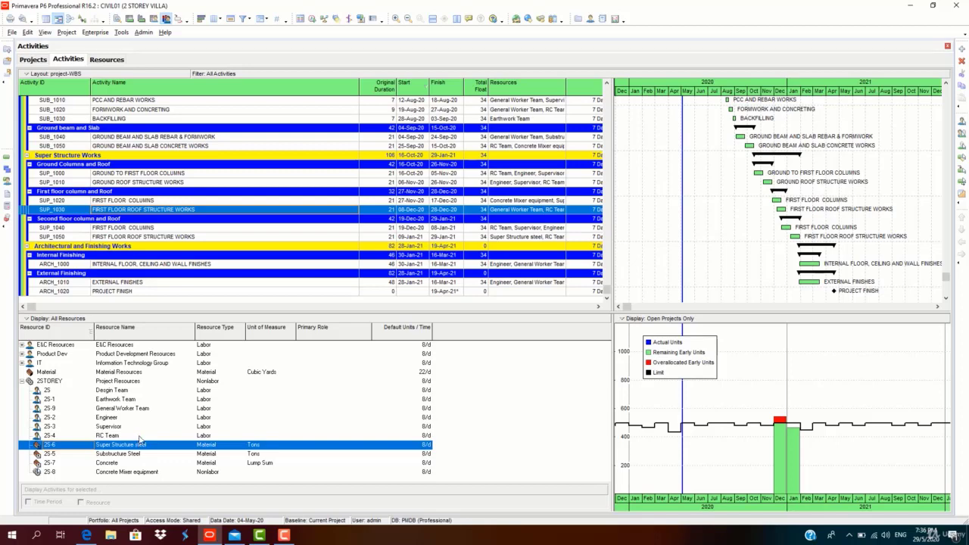
Compare the resource usage profiles of RC Team, Super Structure steel and Concrete against their limits.
left_click(140, 437)
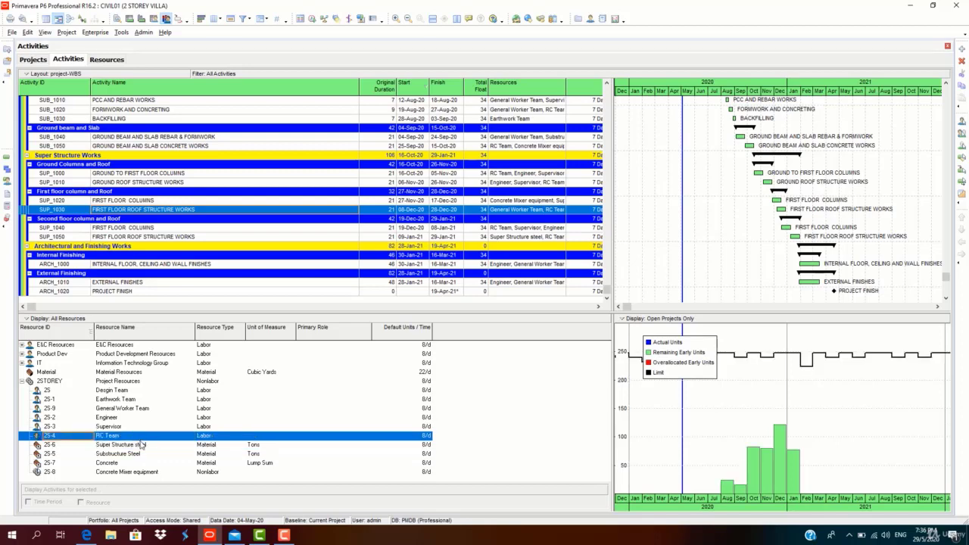
left_click(141, 445)
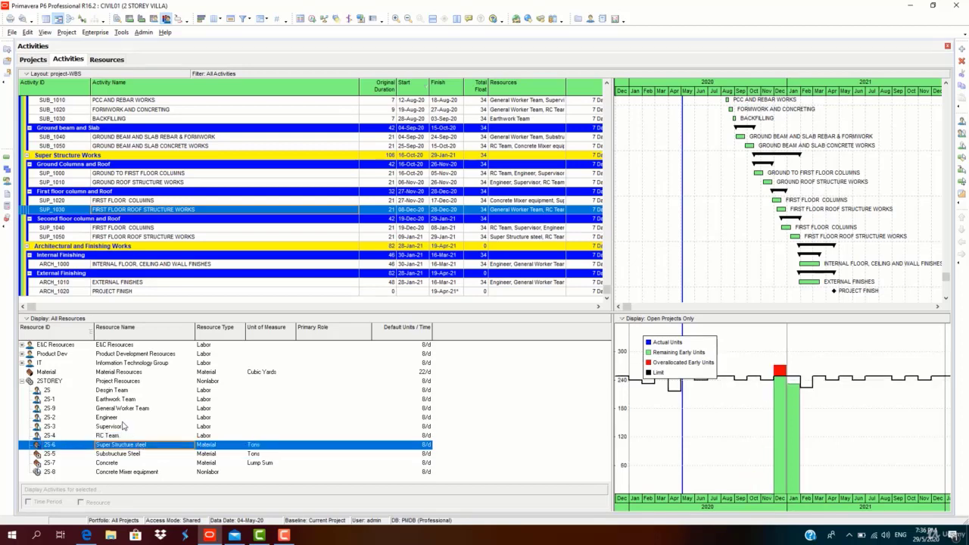
key("Down")
key("Down")
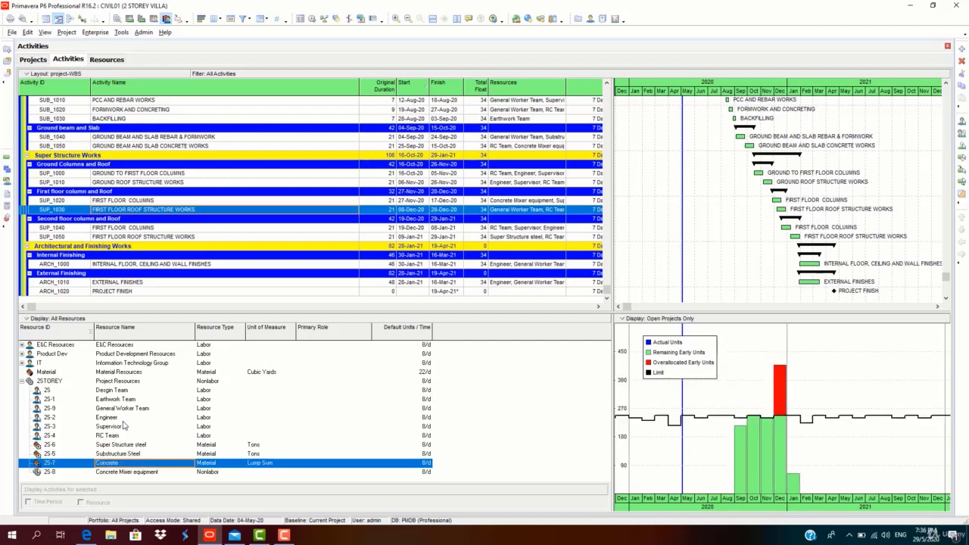
key("Up")
key("Up")
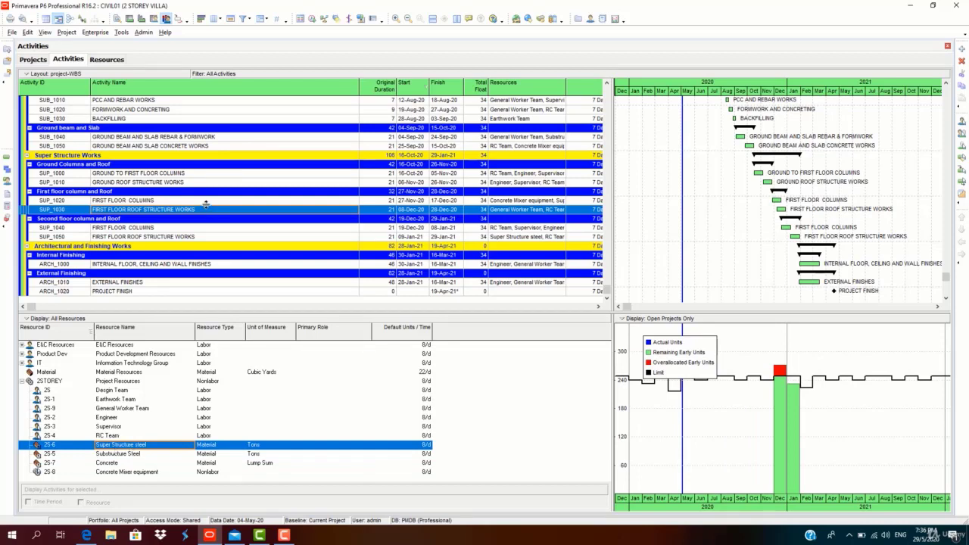
Filter the resource list to show only the Current Project's Resources.
left_click(79, 319)
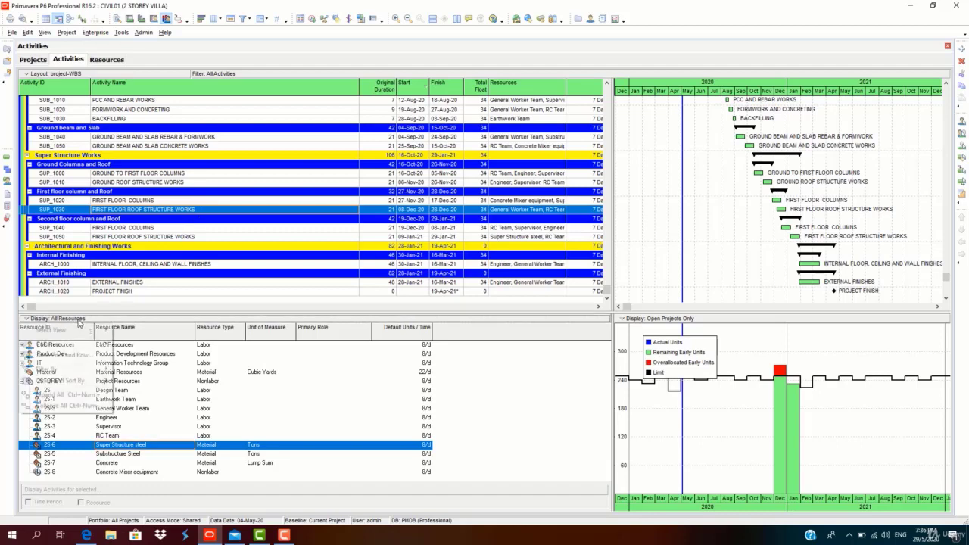
mouse_move(78, 371)
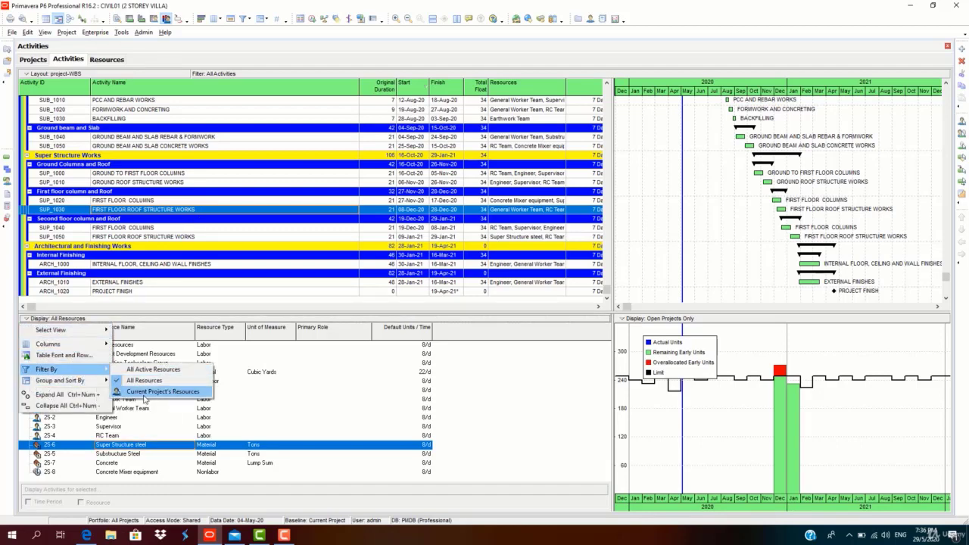
left_click(162, 391)
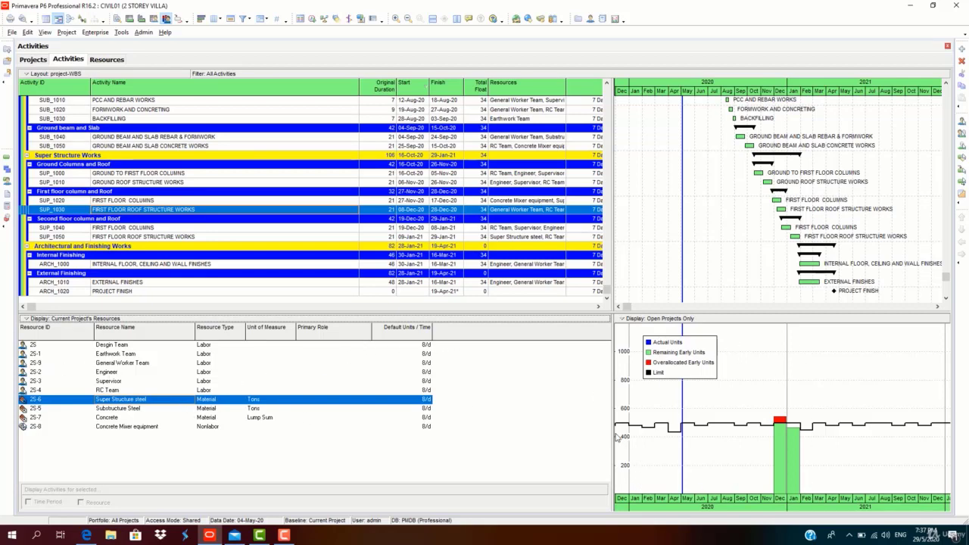
Set the resource usage profile options to show Budgeted units by date plus cumulative curves for Budgeted, Actual and Remaining Early.
left_click_drag(613, 296, 527, 295)
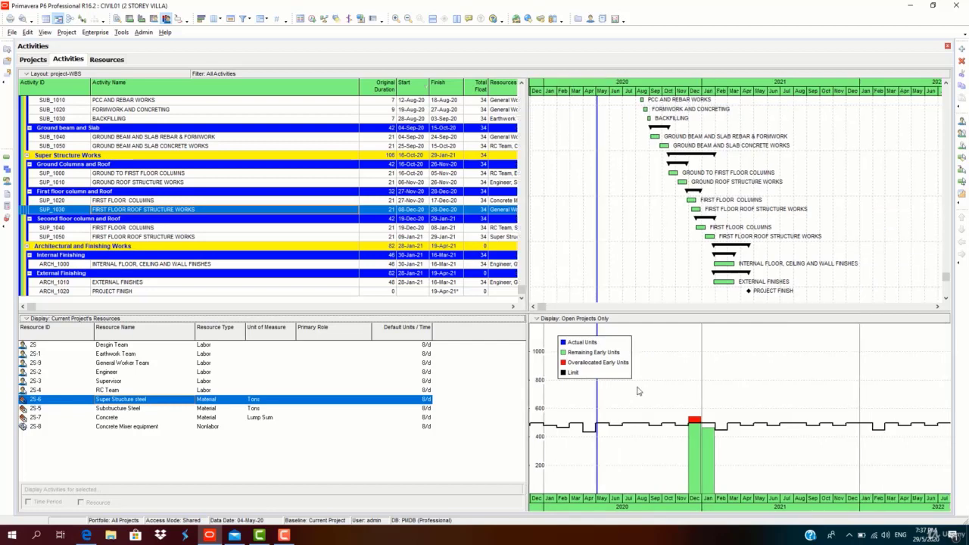
right_click(641, 388)
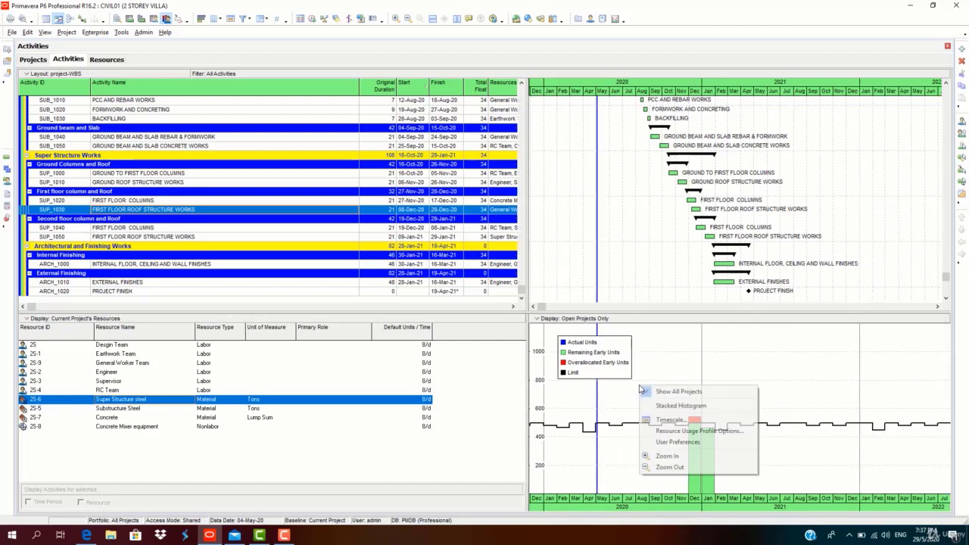
left_click(669, 433)
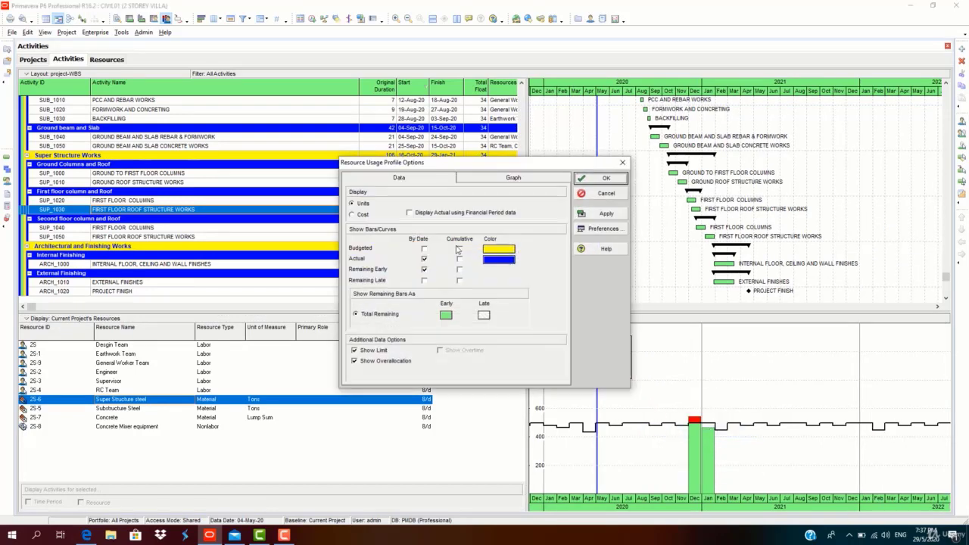
left_click(424, 249)
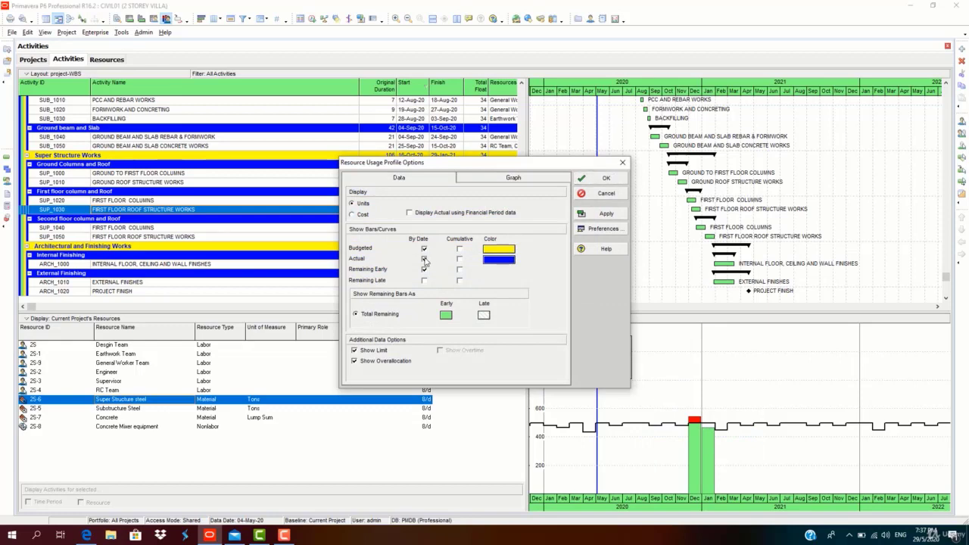
left_click(424, 270)
left_click(459, 270)
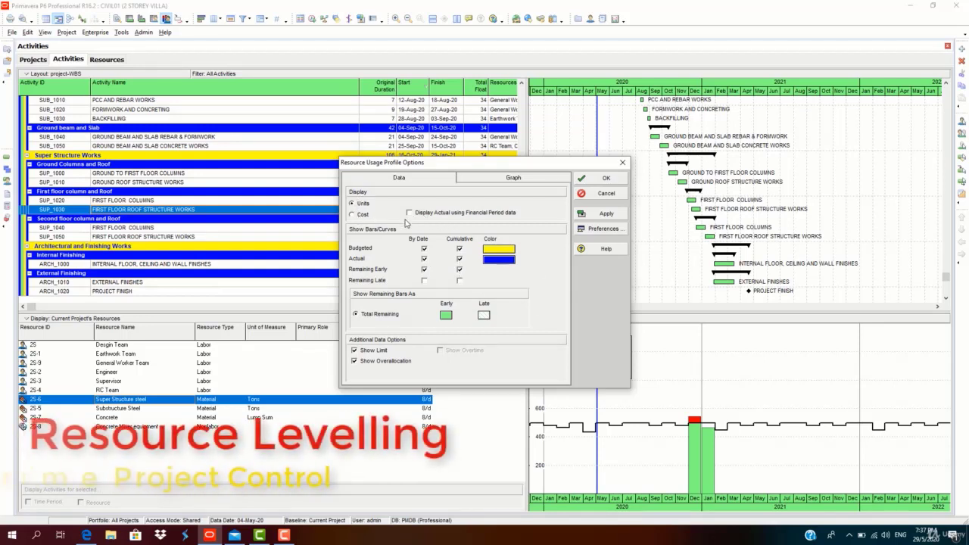
left_click(360, 203)
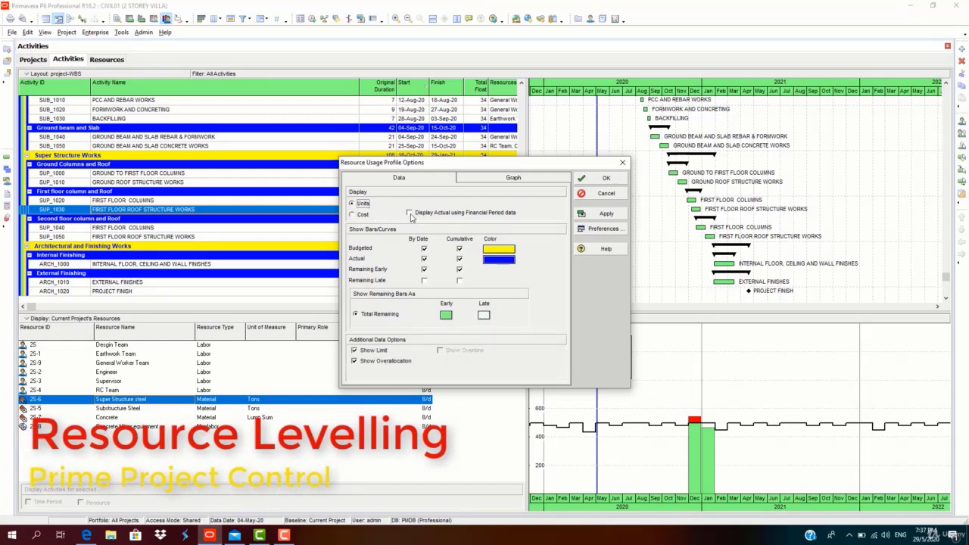
Set the usage profile graph's horizontal lines to Solid and apply the profile options.
left_click(513, 177)
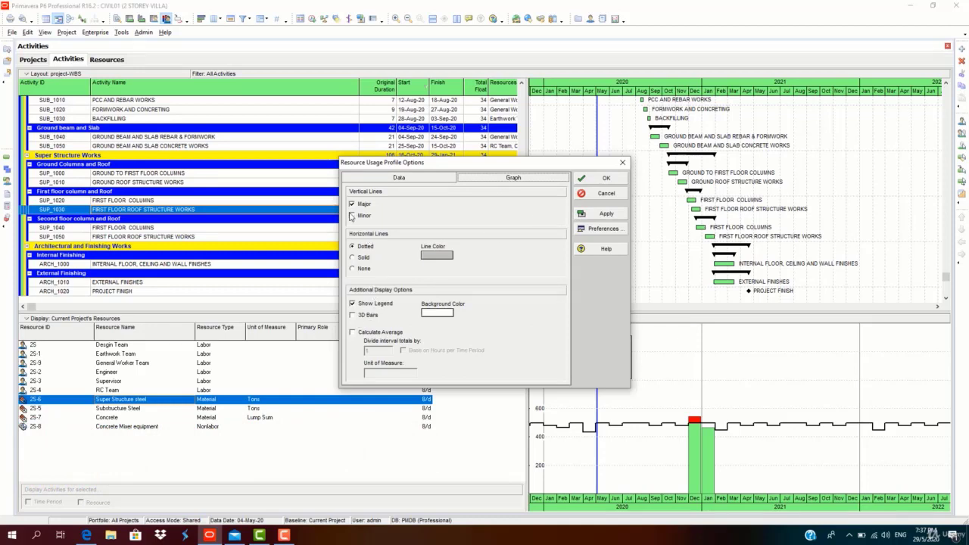
left_click(352, 258)
left_click(618, 214)
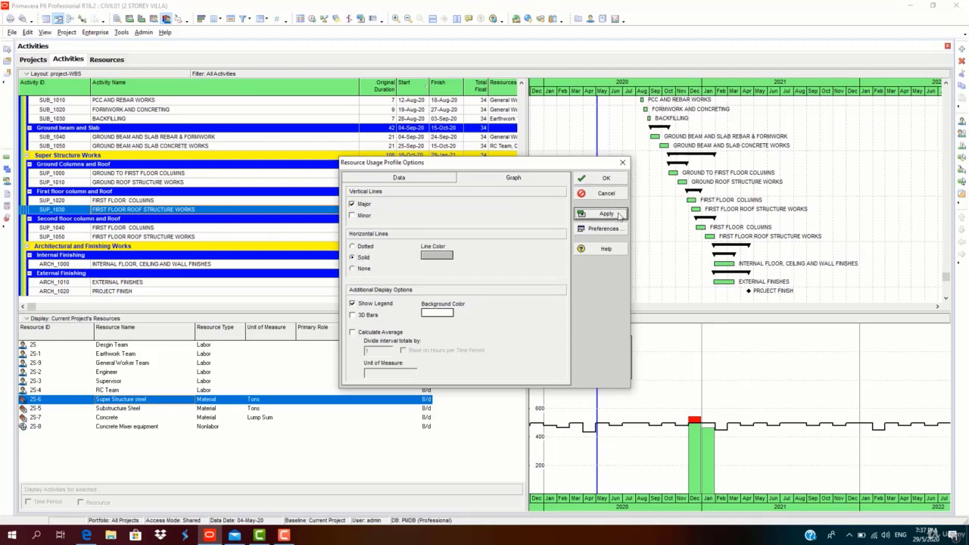
left_click(609, 178)
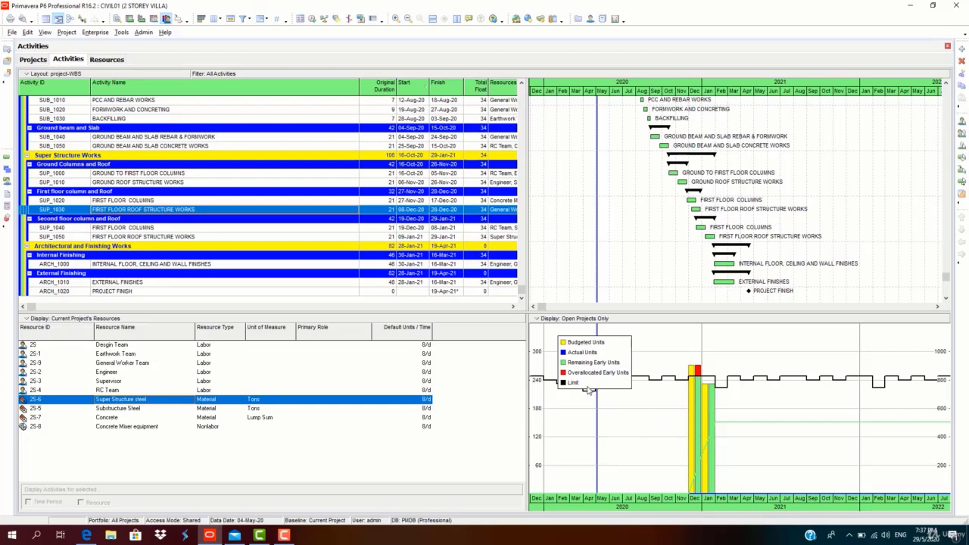
Move the usage profile's legend clear of the Super Structure steel bars and display the profile for Concrete.
left_click_drag(734, 500, 806, 481)
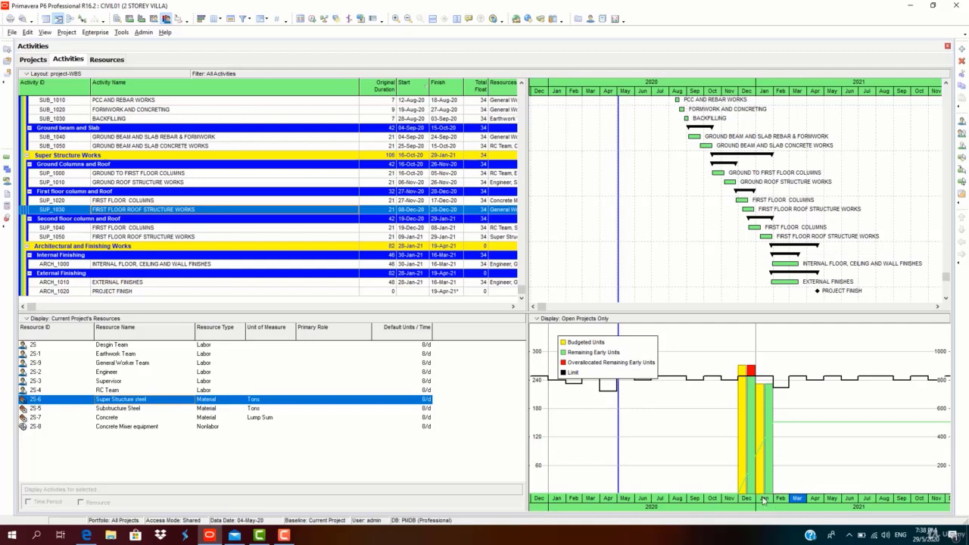
left_click_drag(583, 338, 850, 330)
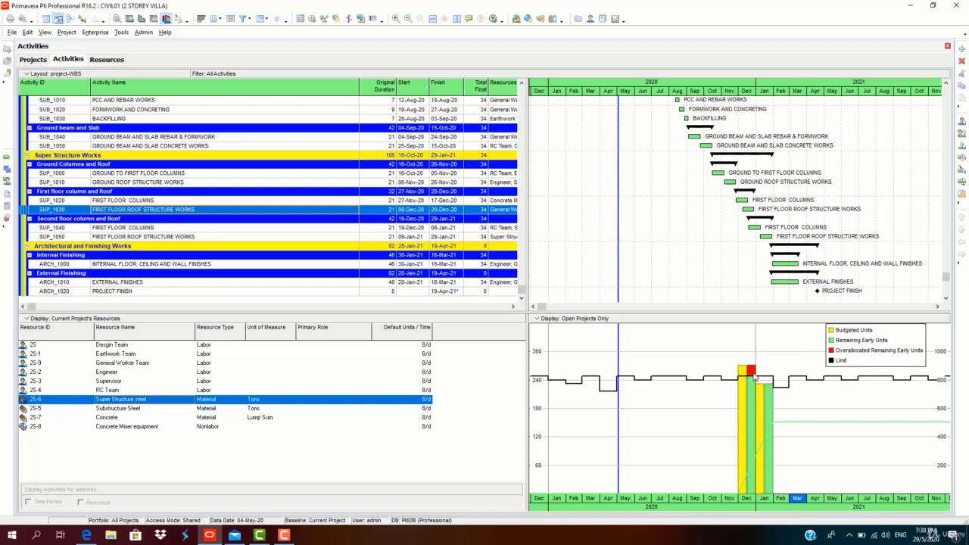
left_click(143, 421)
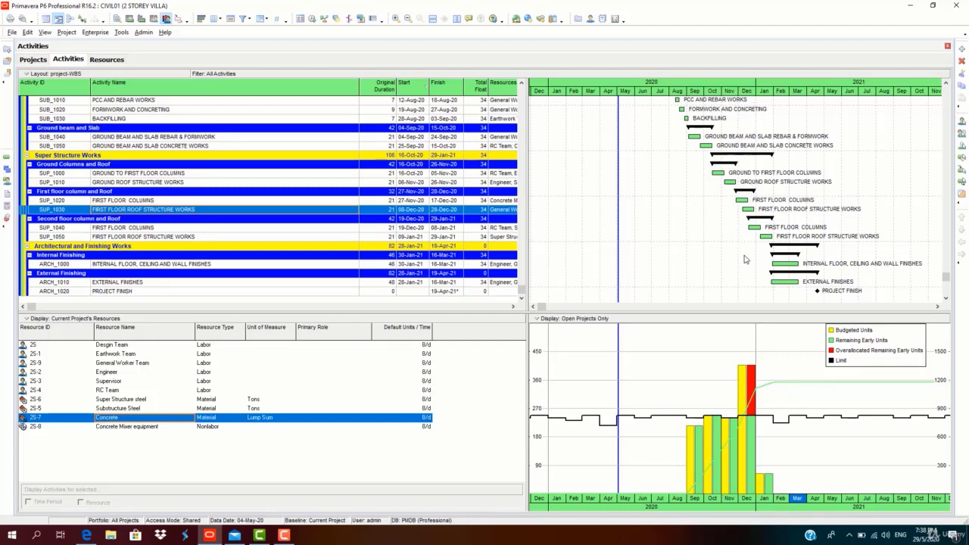
Add the Activity Leveling Priority field from the General group to the activity table's selected columns.
right_click(333, 85)
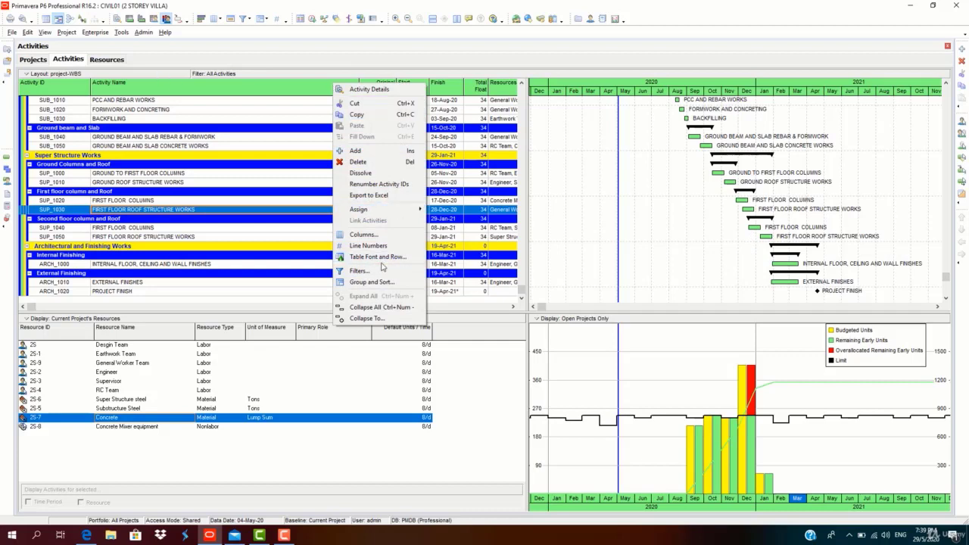
left_click(363, 234)
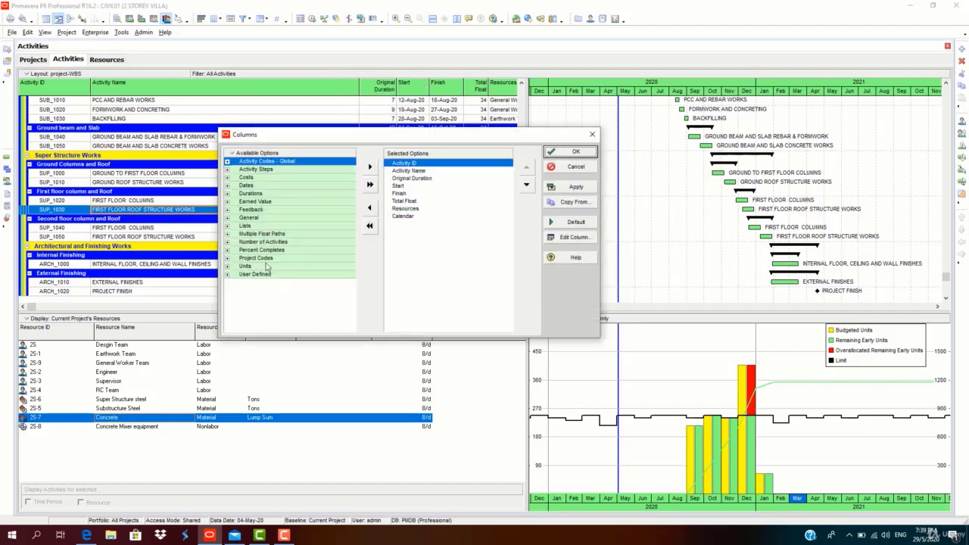
left_click(236, 217)
left_click(227, 218)
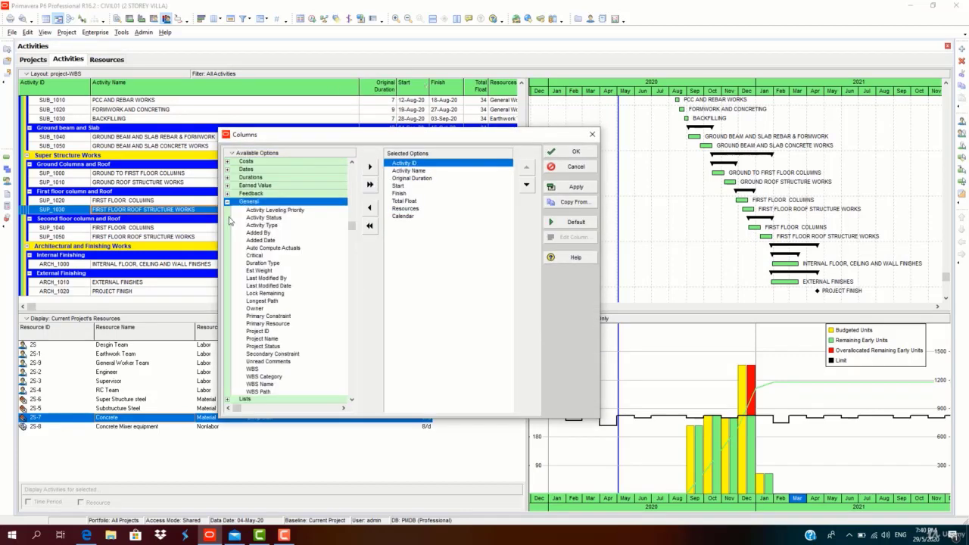
left_click(303, 212)
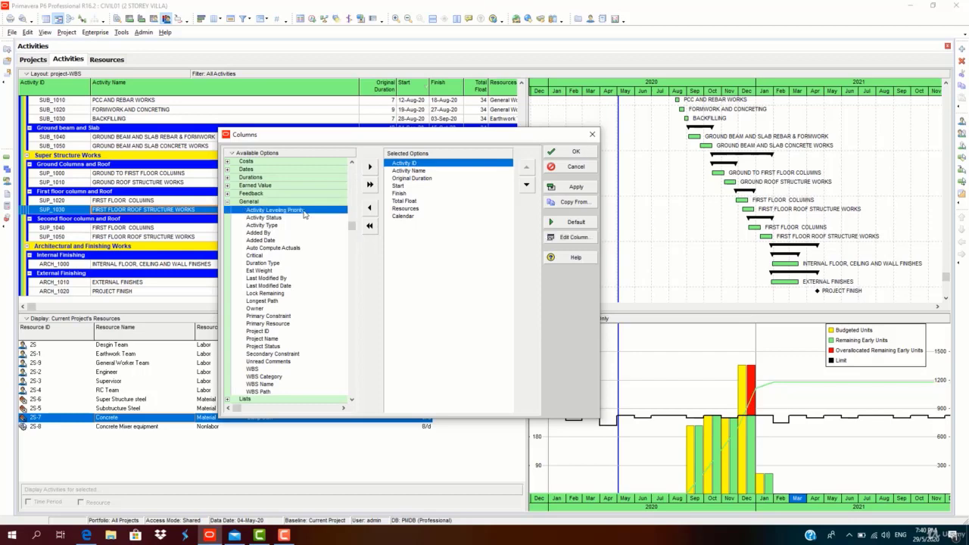
left_click(369, 166)
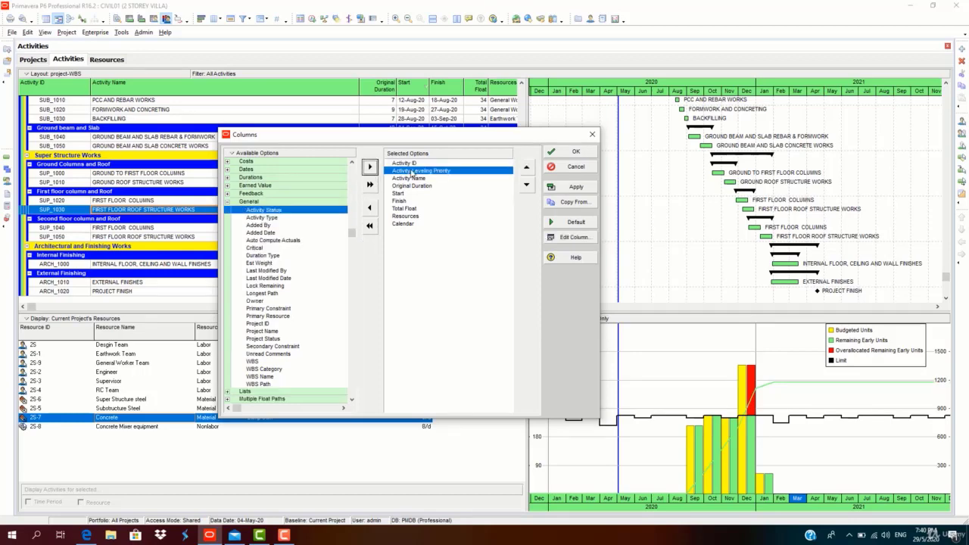
Place the Activity Leveling Priority column between Resources and Calendar and apply the column layout.
left_click(526, 183)
left_click(526, 183)
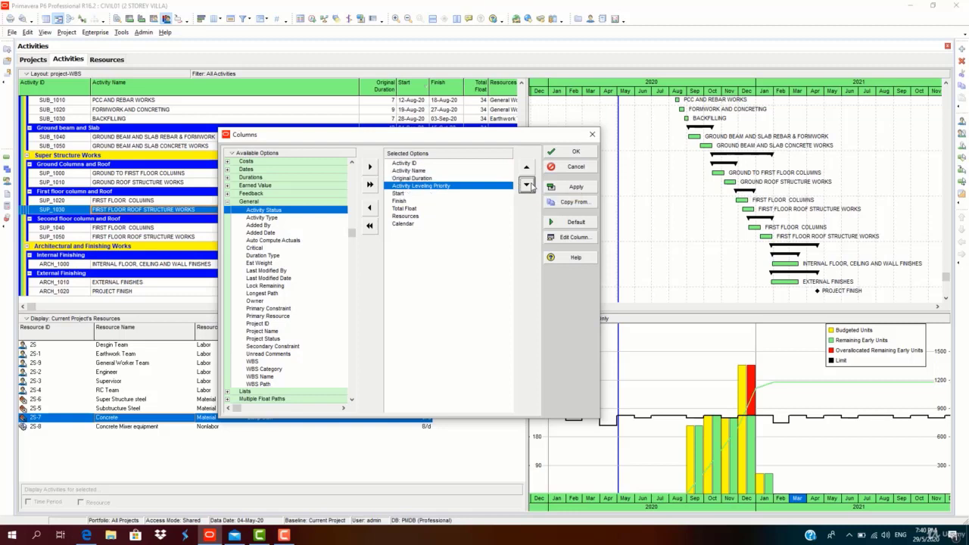
left_click(527, 185)
left_click(528, 185)
left_click(527, 185)
left_click(527, 185)
left_click(527, 185)
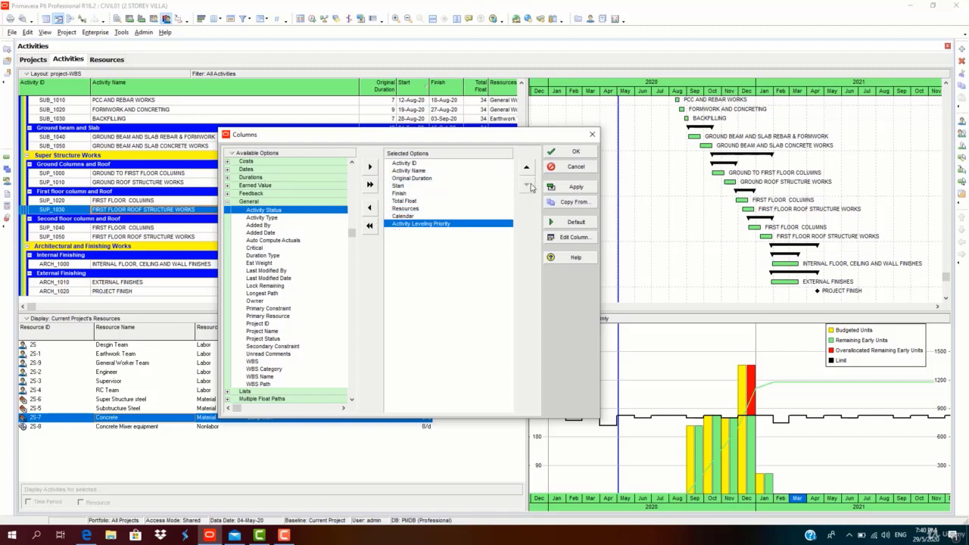
left_click(526, 167)
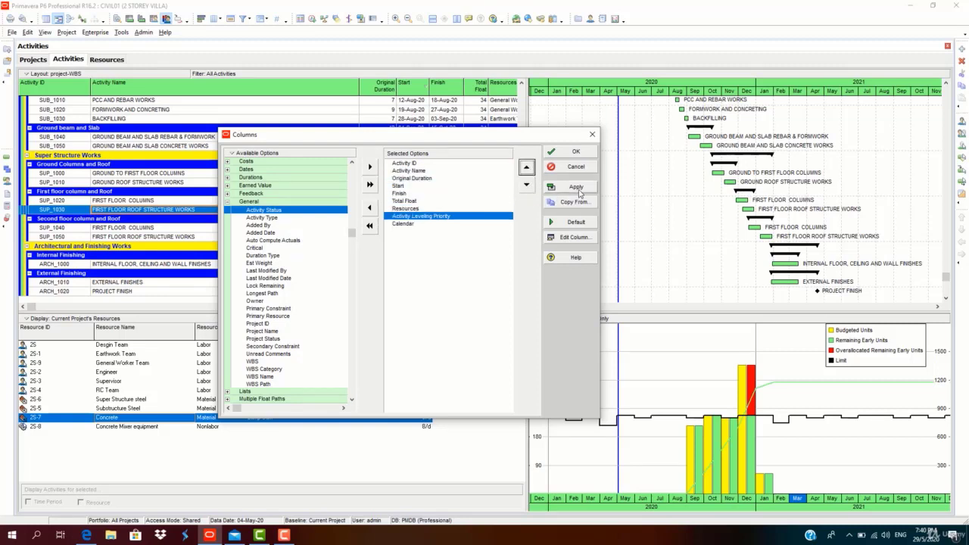
left_click(575, 186)
left_click(575, 152)
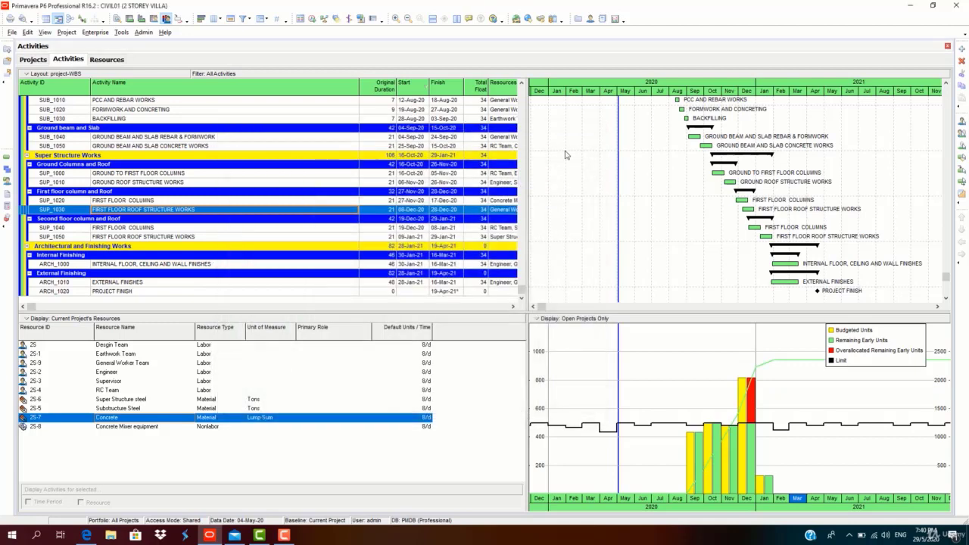
Set the Activity Leveling Priority of both Ground Columns and Roof activities, SUP_1000 and SUP_1010, to 1 - Top.
left_click_drag(527, 156, 710, 155)
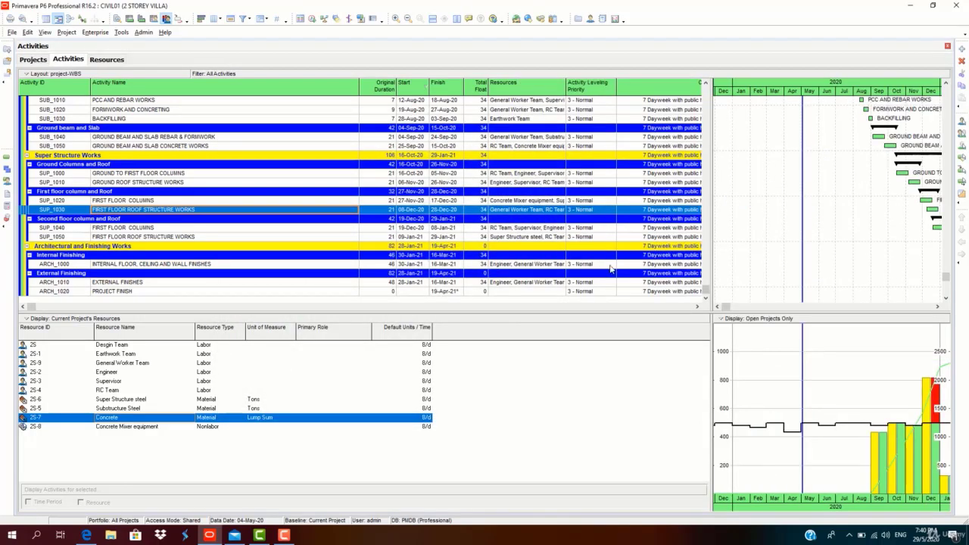
scroll(602, 268, "up", 5)
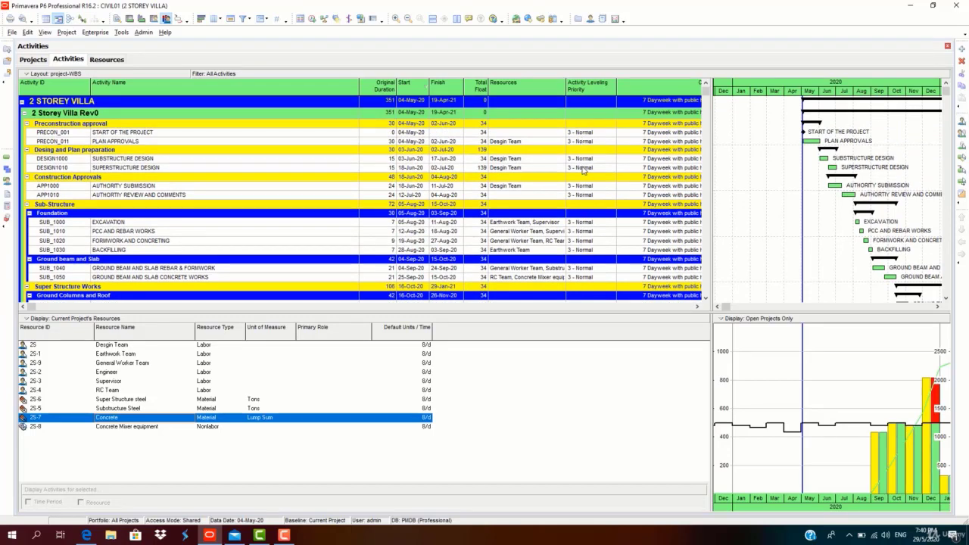
scroll(579, 170, "down", 2)
scroll(578, 170, "down", 3)
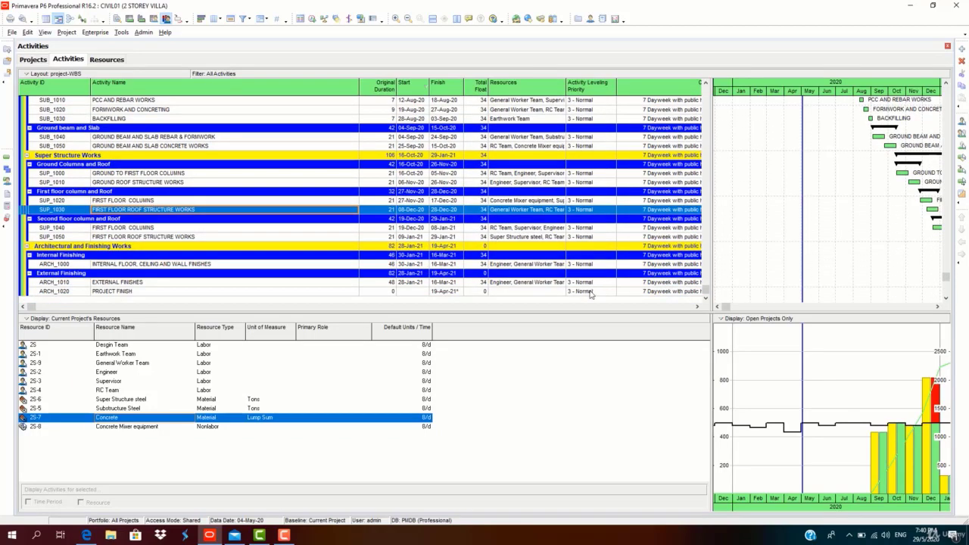
left_click(607, 177)
left_click(608, 178)
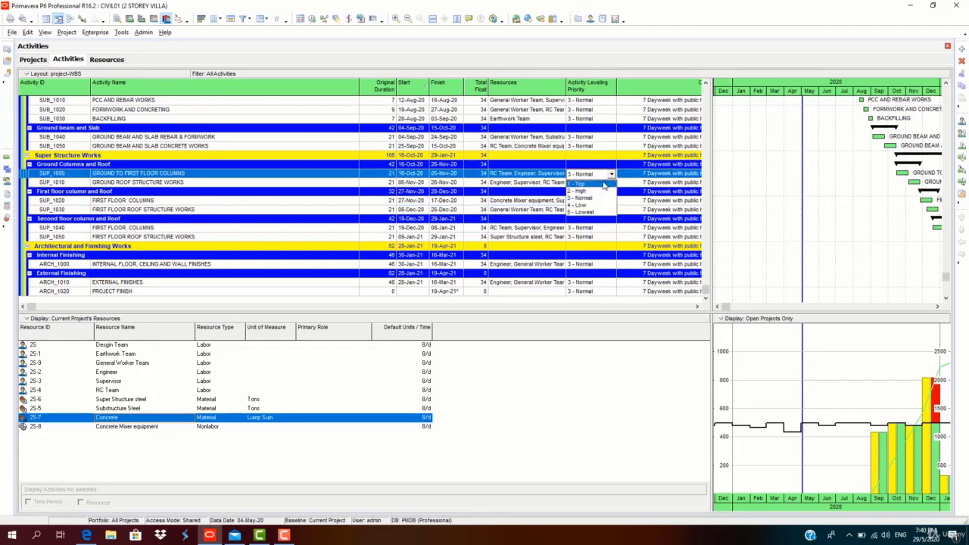
left_click(604, 184)
left_click(604, 185)
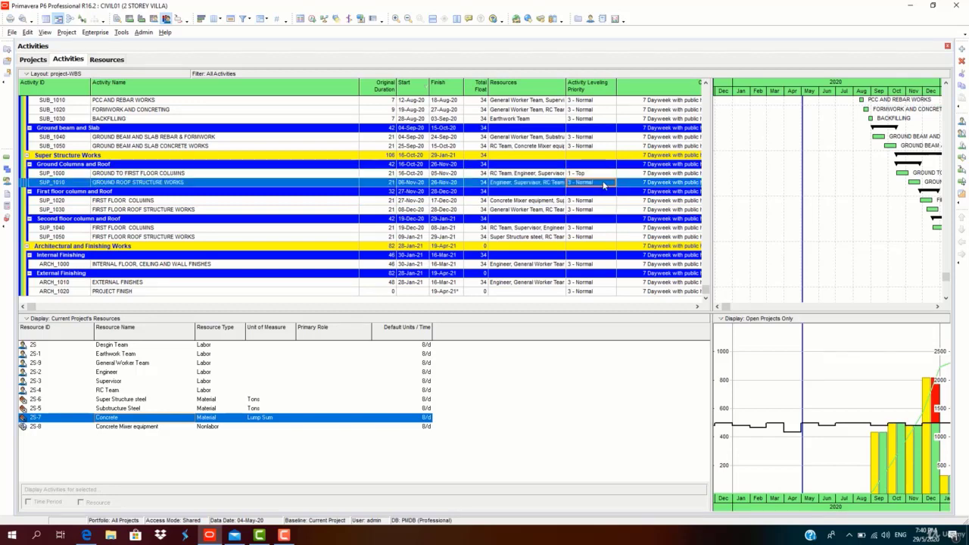
left_click(604, 184)
left_click(600, 192)
Set the Activity Leveling Priority of both First floor column and Roof activities, SUP_1020 and SUP_1030, to 2 - High.
left_click(603, 201)
left_click(605, 202)
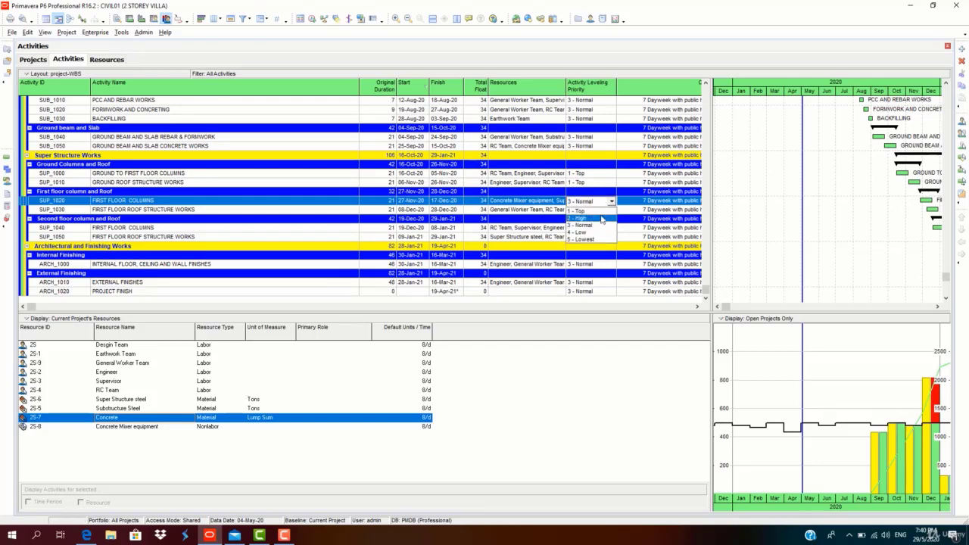
left_click(604, 218)
left_click(606, 212)
left_click(607, 216)
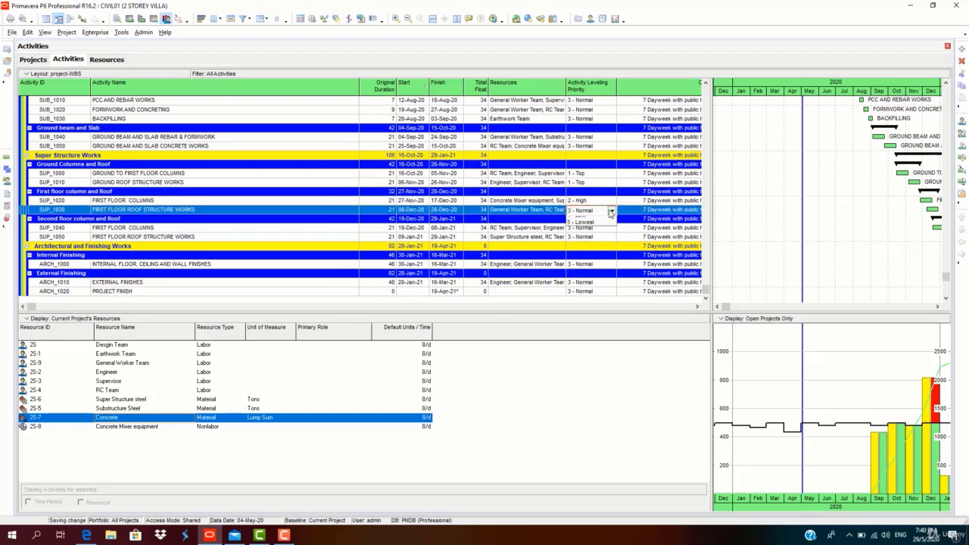
left_click(603, 226)
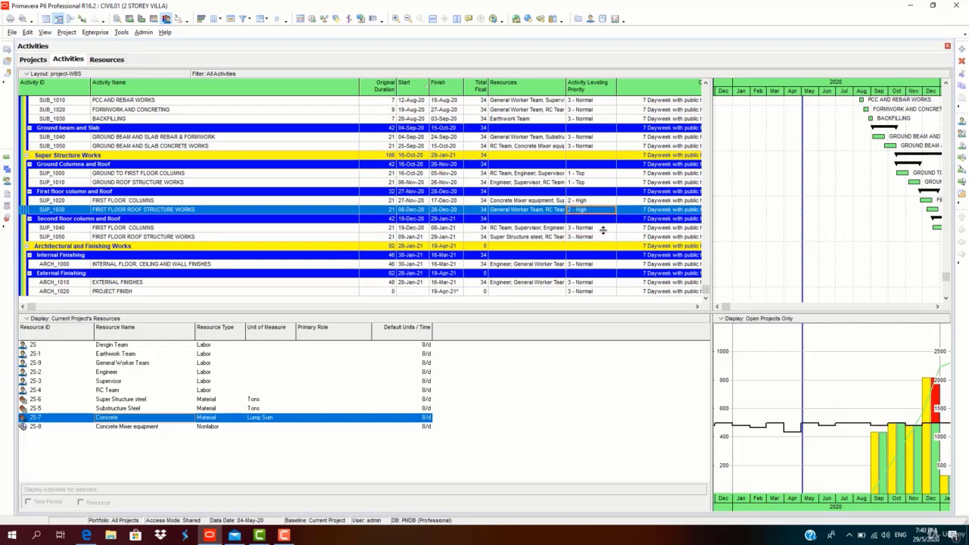
Set the Activity Leveling Priority of both Second floor column and Roof activities, SUP_1040 and SUP_1050, to 2 - High.
left_click(603, 228)
left_click(604, 228)
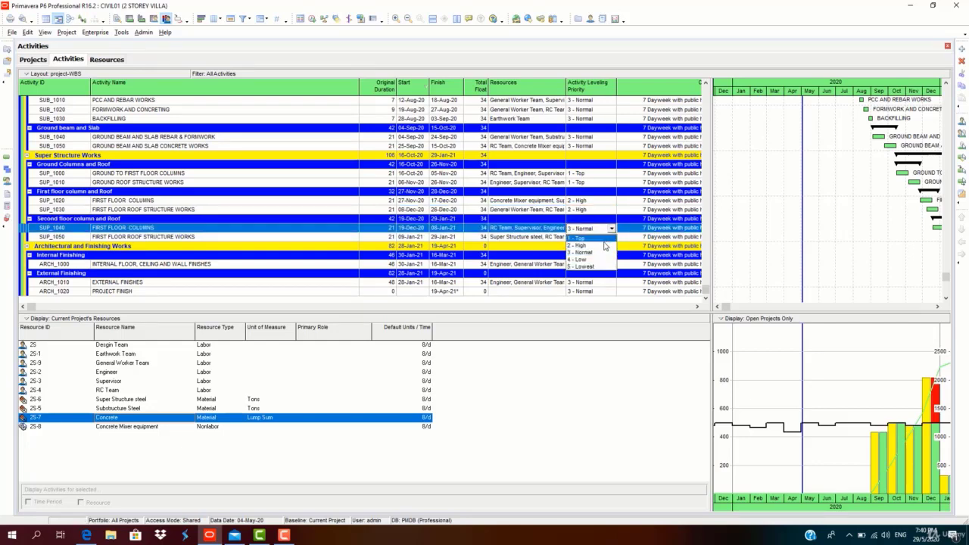
left_click(605, 245)
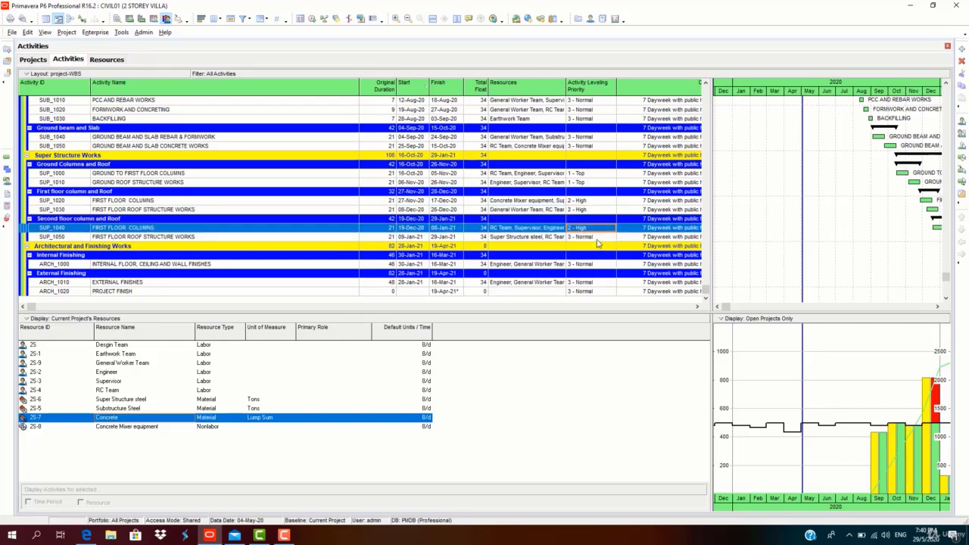
left_click(602, 237)
left_click(603, 238)
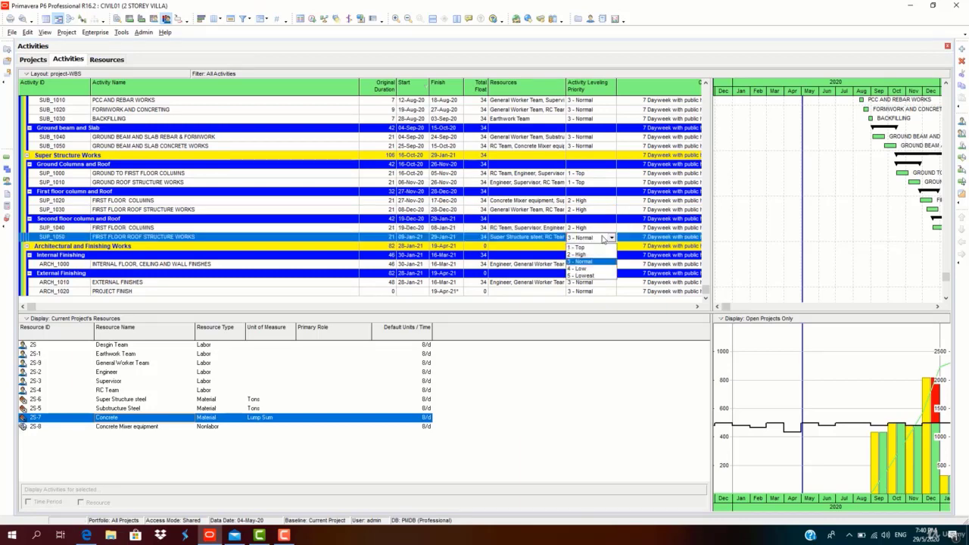
left_click(600, 255)
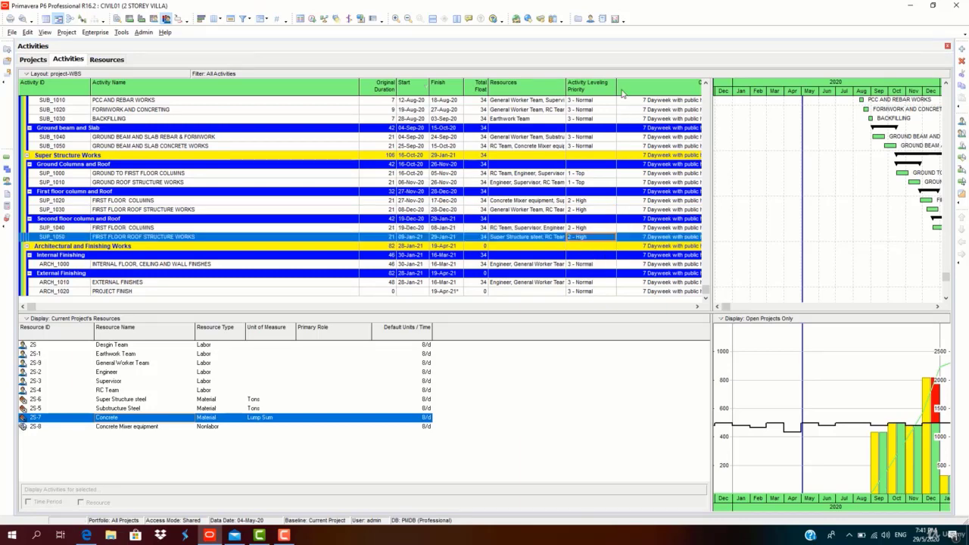
Narrow the Activity Leveling Priority column and give the Gantt chart more width beside the activity table.
left_click_drag(616, 90, 604, 90)
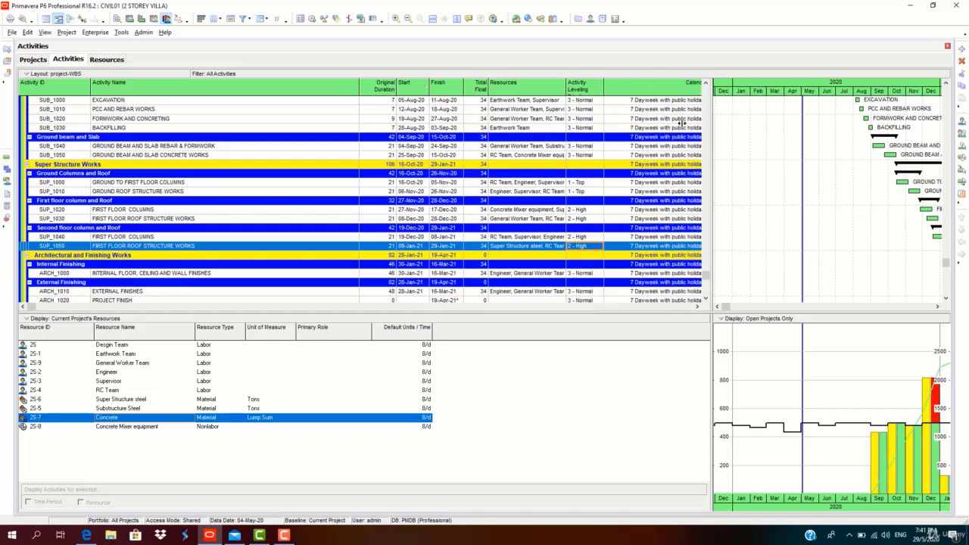
left_click_drag(710, 123, 681, 124)
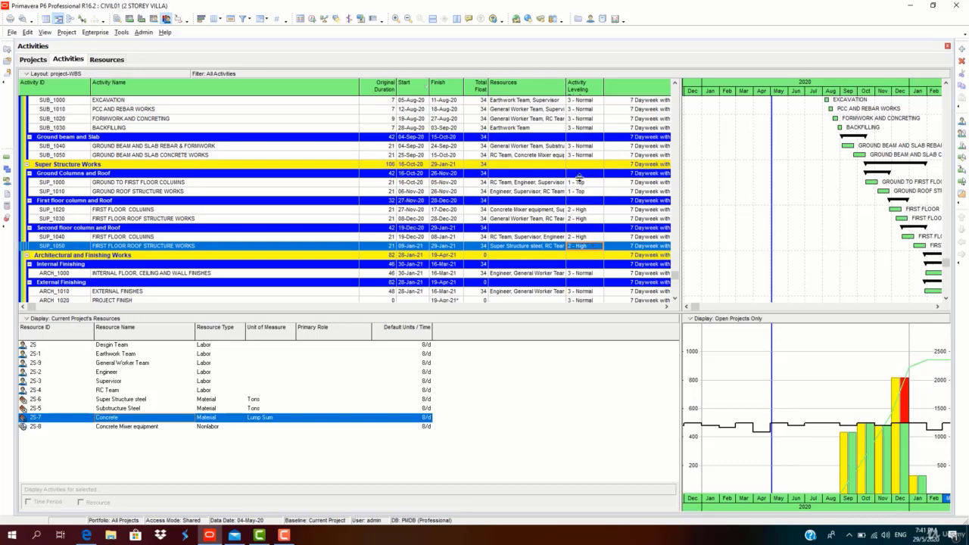
Open the Level Resources settings and restore the default leveling options.
left_click(324, 19)
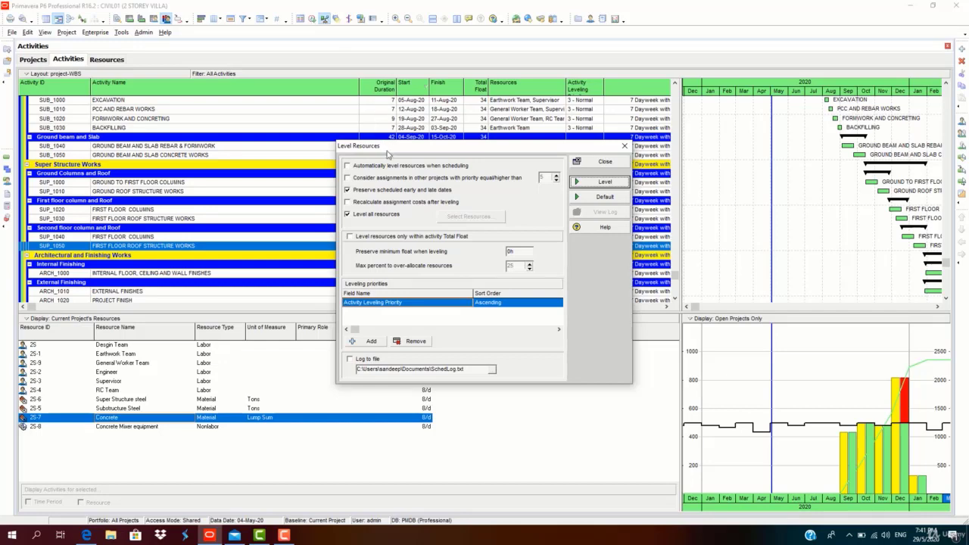
left_click_drag(388, 152, 248, 91)
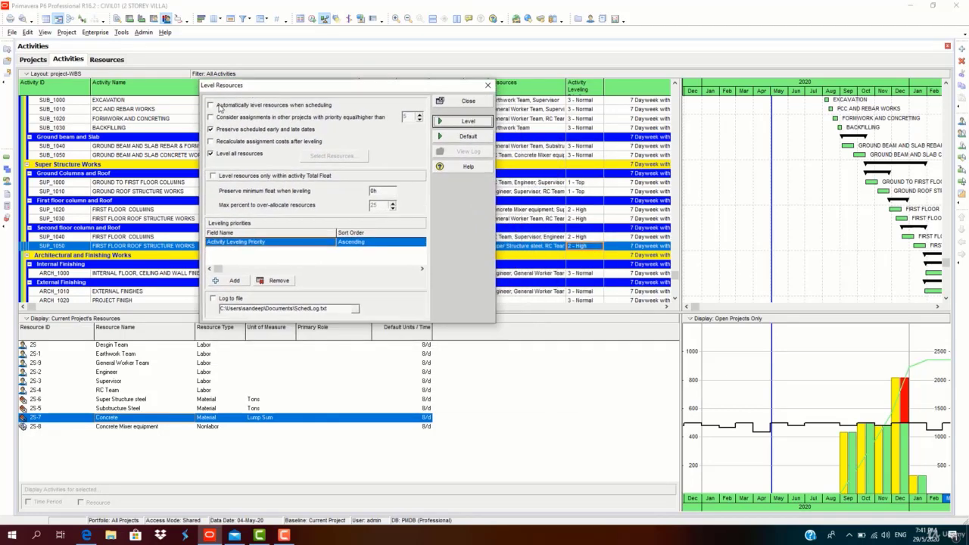
left_click(212, 130)
left_click(210, 153)
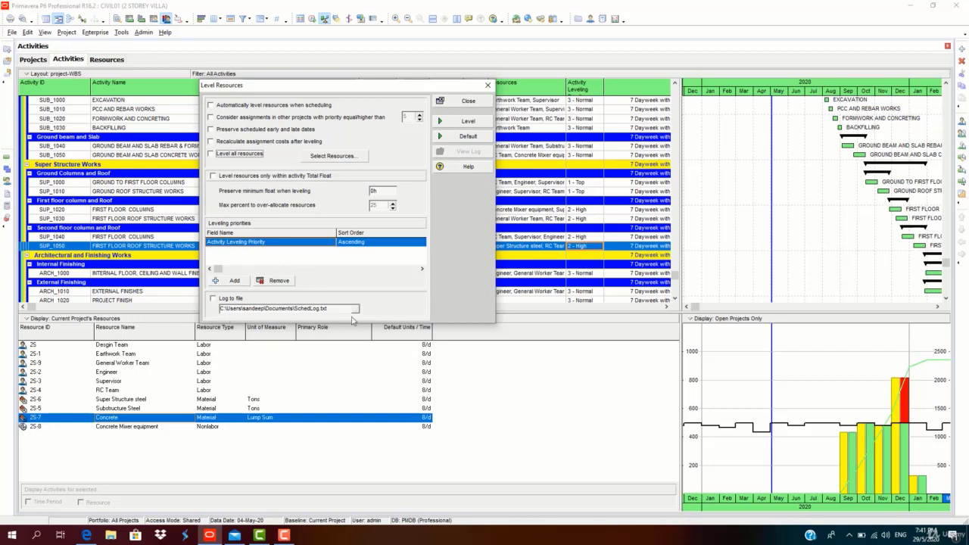
left_click(470, 139)
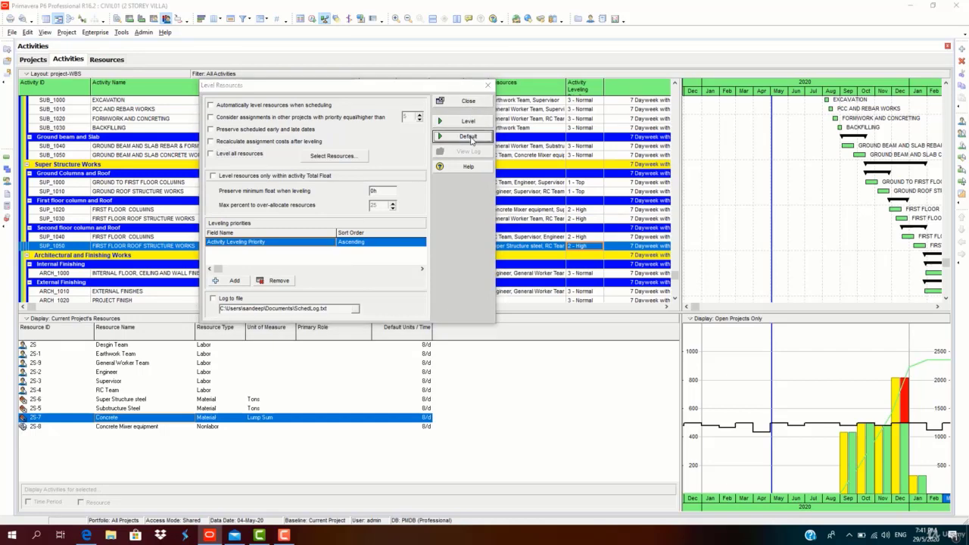
left_click(468, 287)
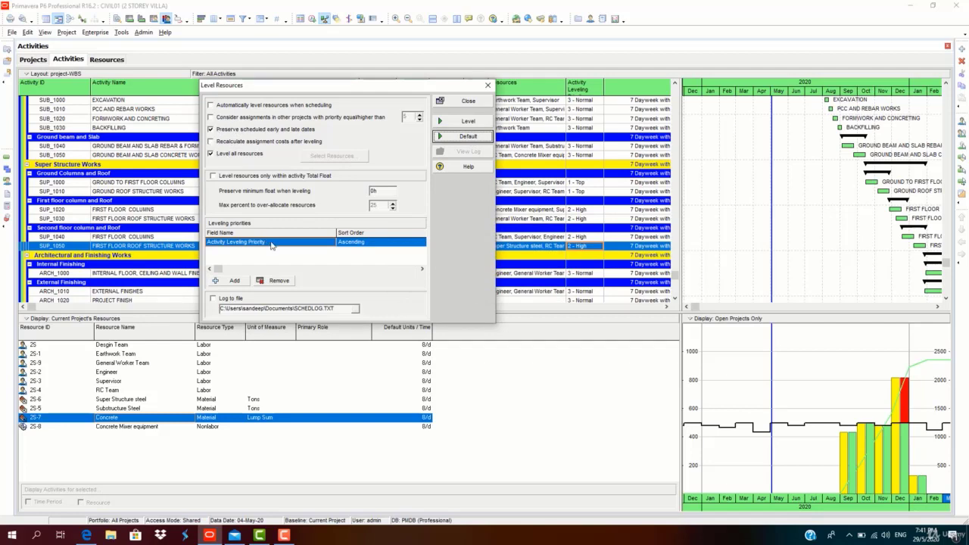
Move the Level Resources dialog clear of the priority column and choose Ascending as the Activity Leveling Priority sort order.
left_click_drag(305, 90, 201, 86)
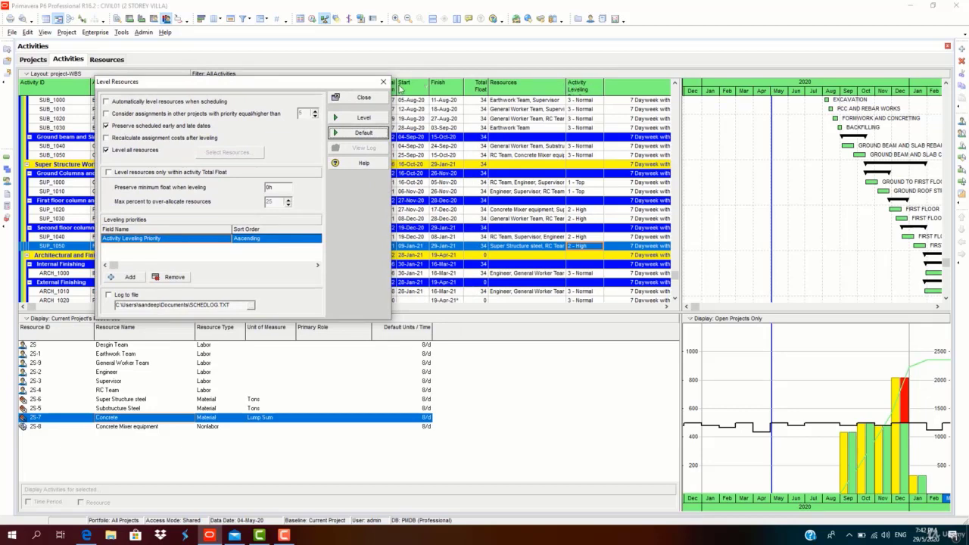
left_click(264, 238)
left_click(263, 239)
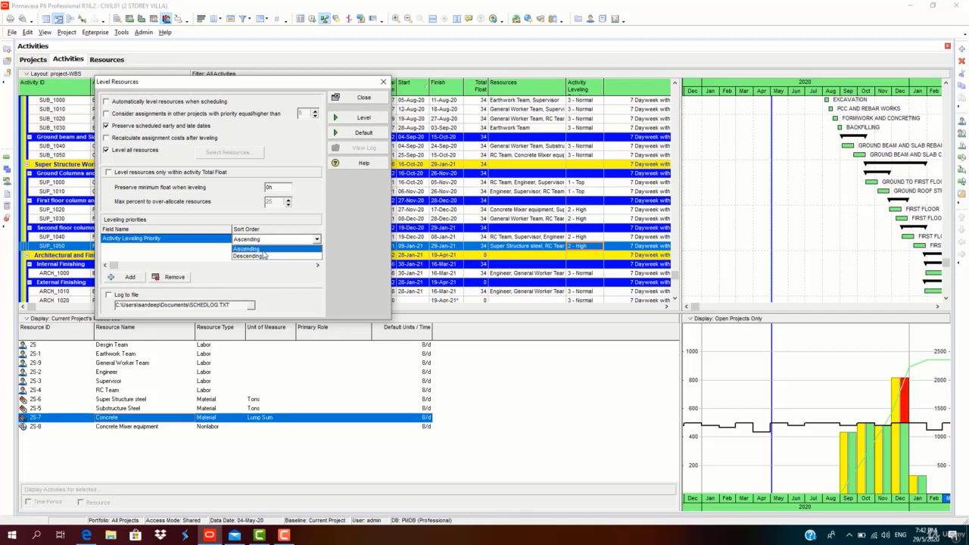
left_click(264, 252)
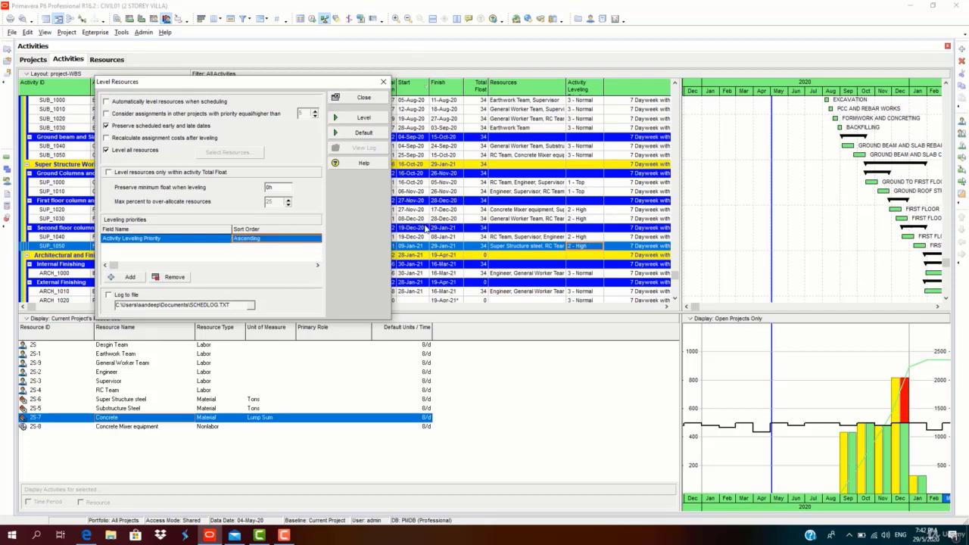
Try the Descending sort order for Activity Leveling Priority and return it to Ascending.
left_click(289, 241)
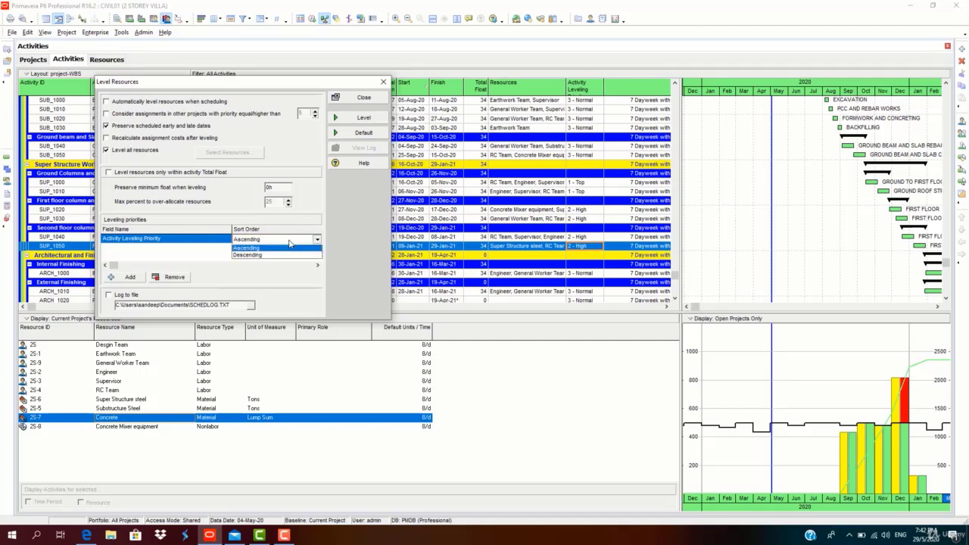
left_click(280, 256)
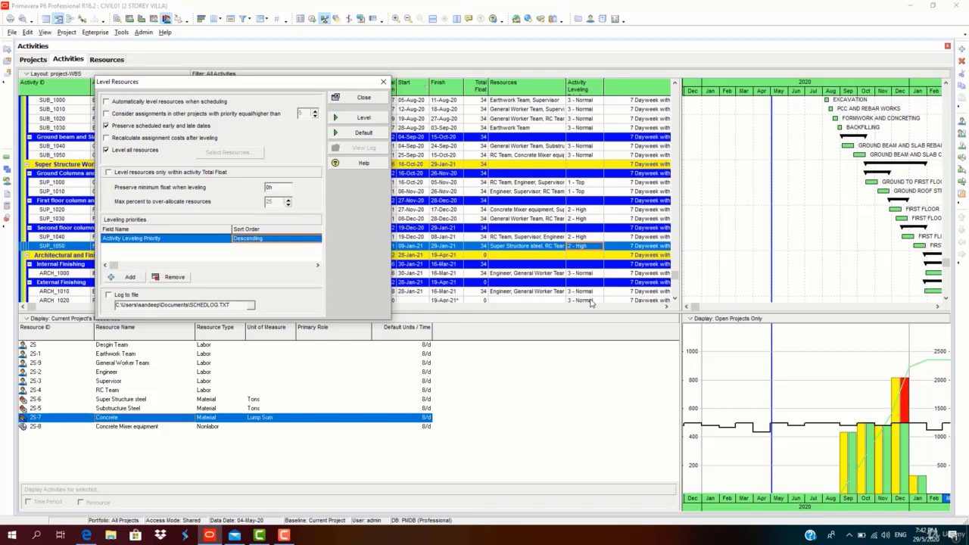
left_click(303, 240)
left_click(293, 249)
Turn off Level all resources and mark every resource on the current project for leveling in the resource selection.
left_click(107, 152)
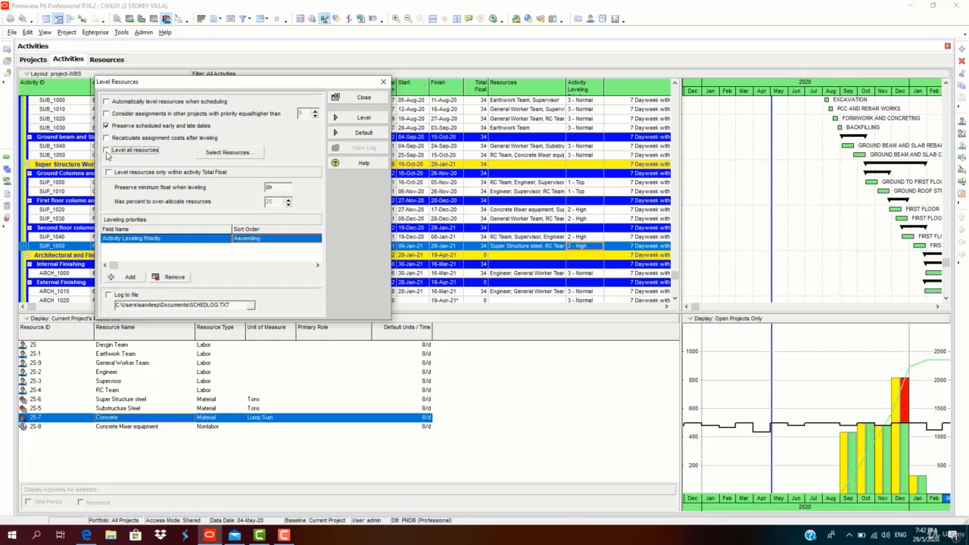
left_click(221, 154)
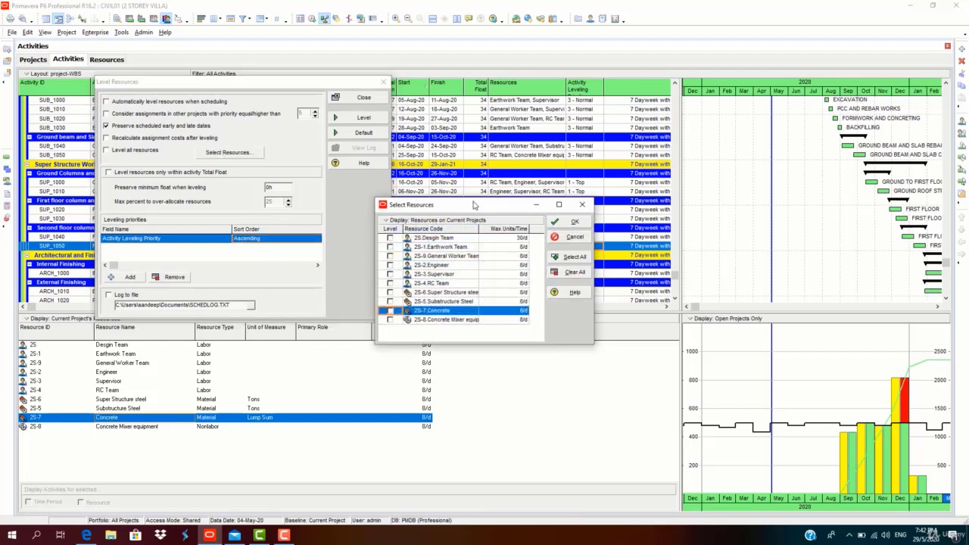
left_click_drag(473, 204, 352, 157)
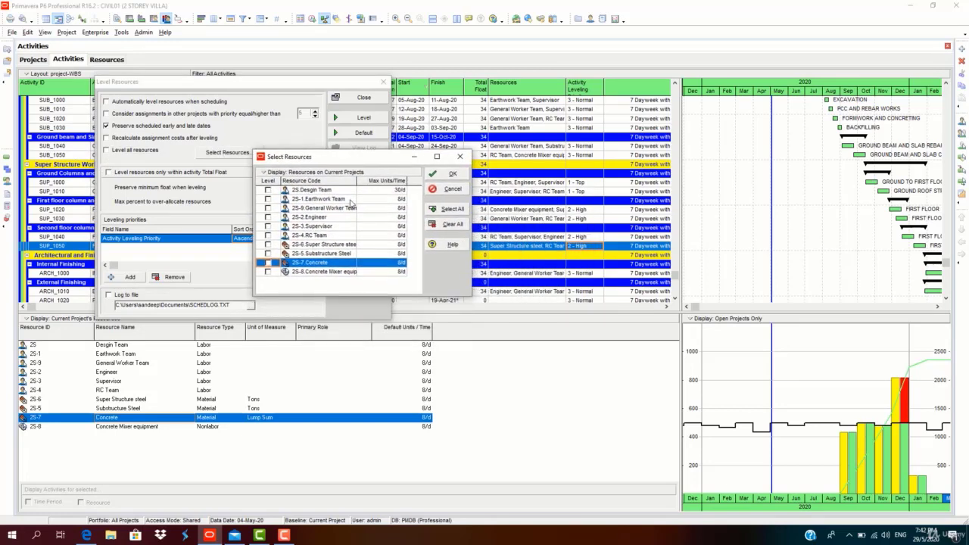
left_click(268, 263)
left_click(268, 246)
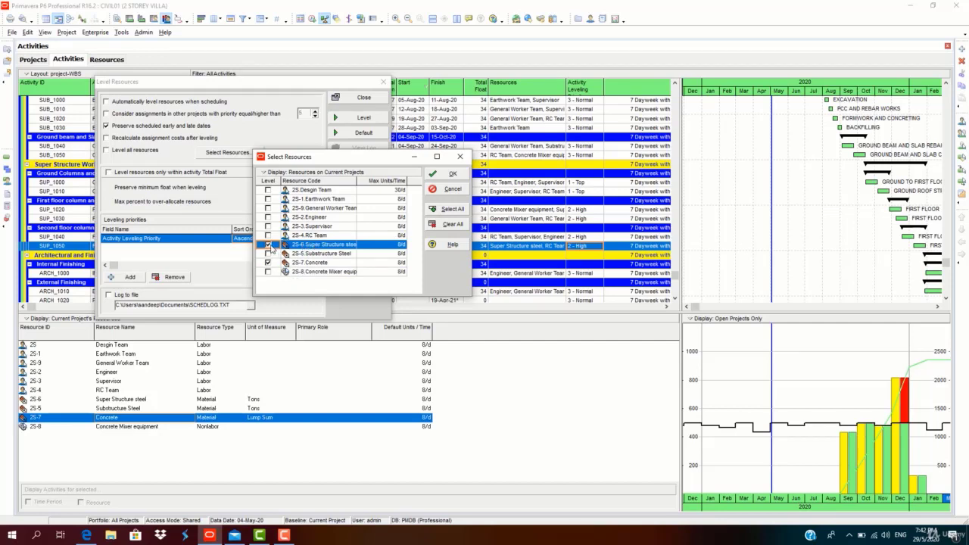
left_click(452, 209)
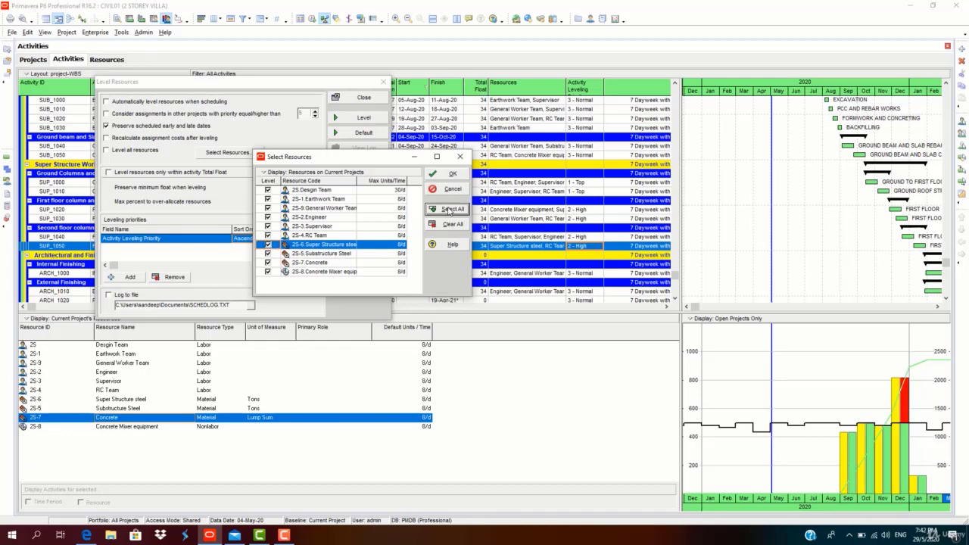
left_click(453, 174)
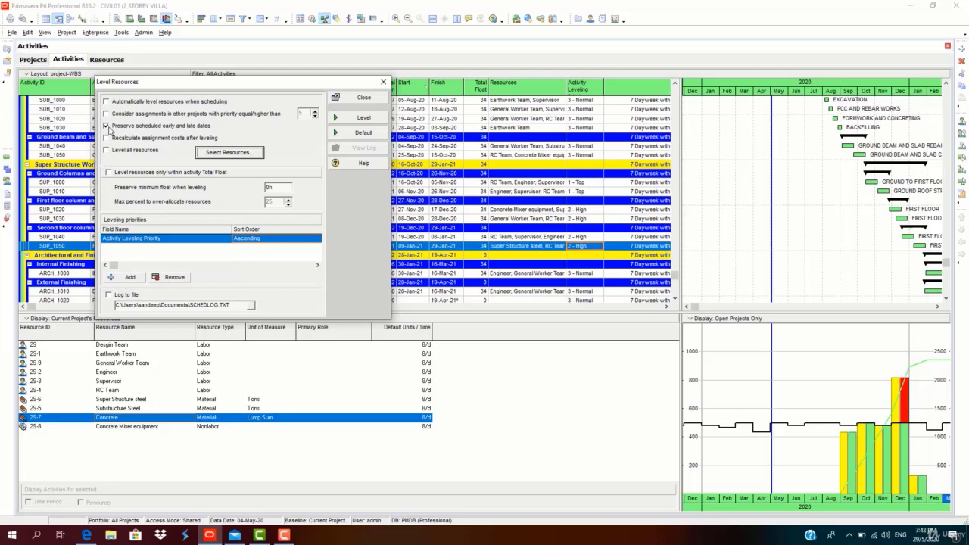
Try the option to consider assignments in other projects with priority equal/higher than 5, and turn it off again.
left_click(106, 114)
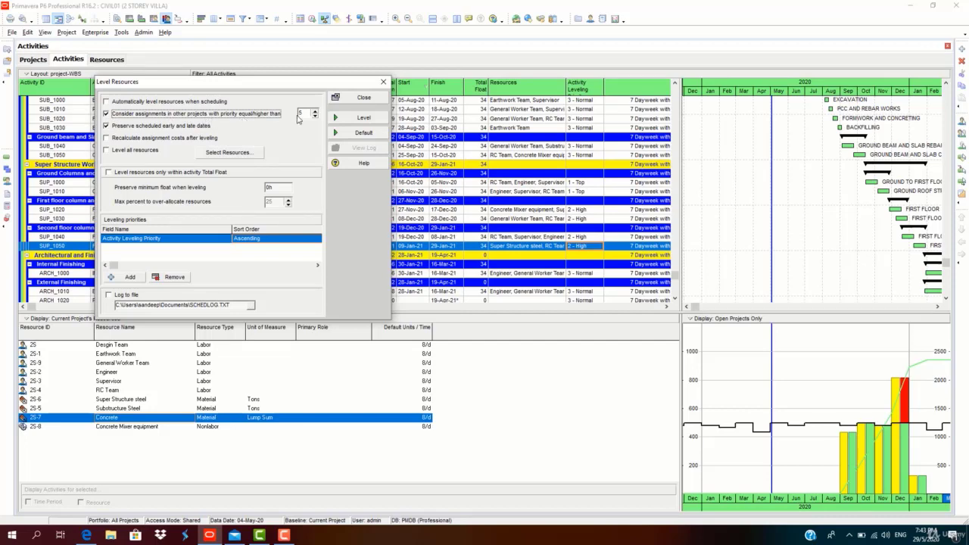
left_click(315, 112)
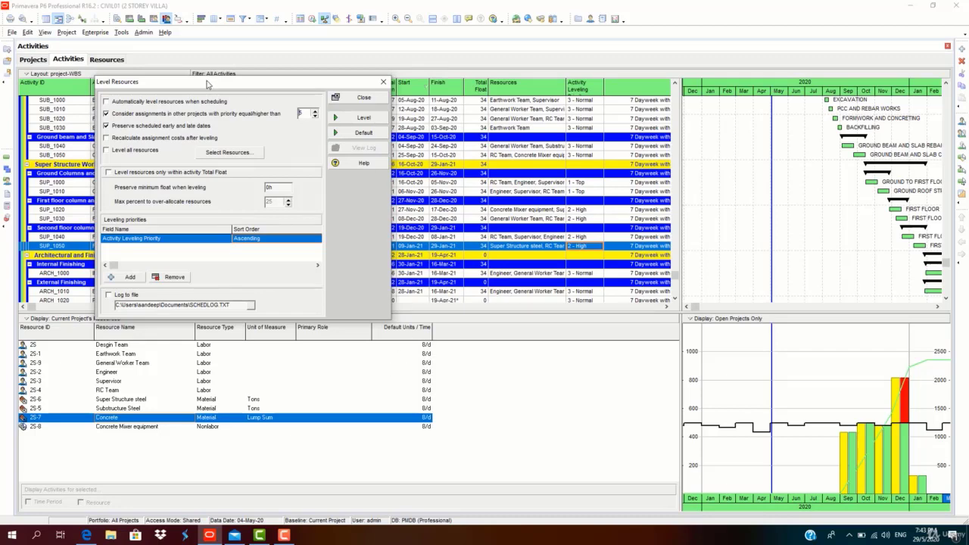
left_click(147, 102)
left_click(106, 114)
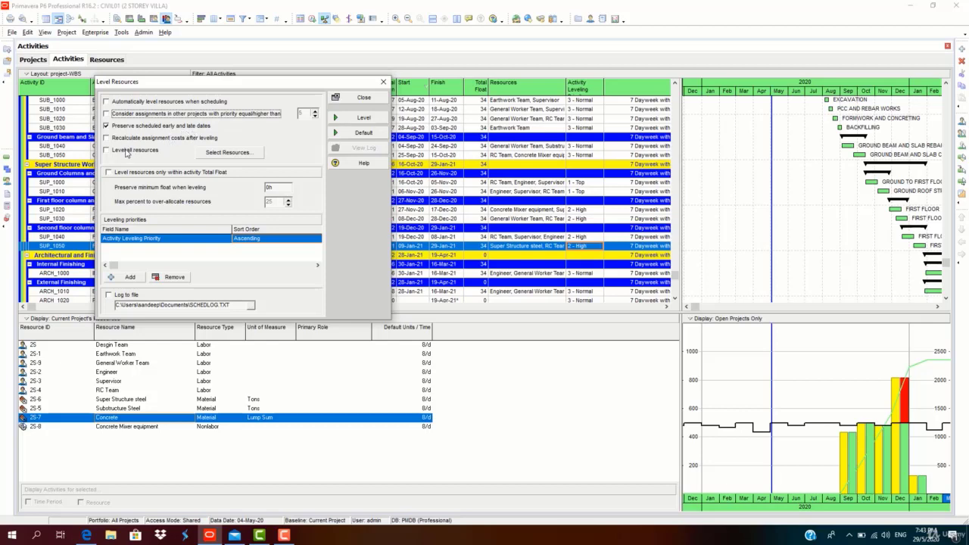
Turn on Level all resources and run the resource leveling.
left_click(123, 150)
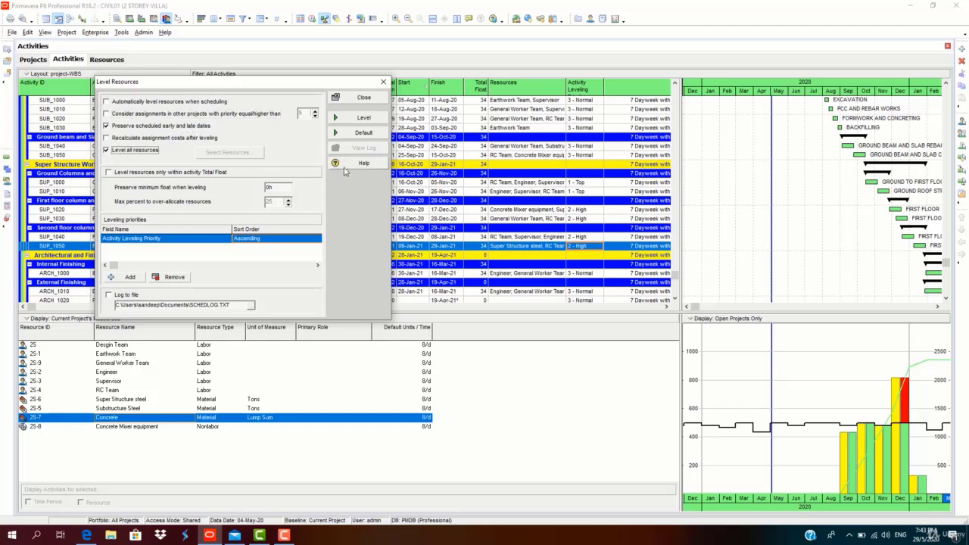
left_click(364, 119)
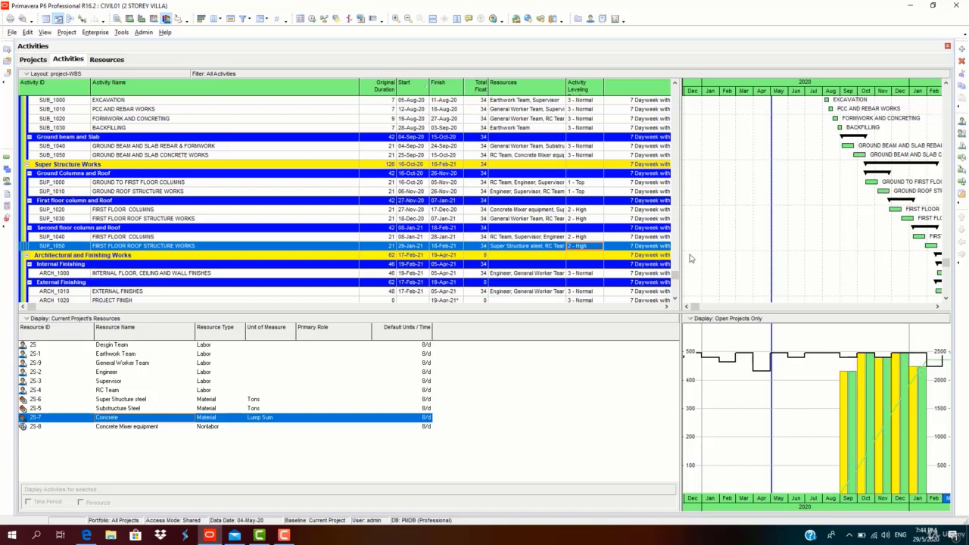
Widen the Gantt chart, review the leveled activity dates and display the usage profile for Super Structure steel.
left_click_drag(680, 247, 643, 248)
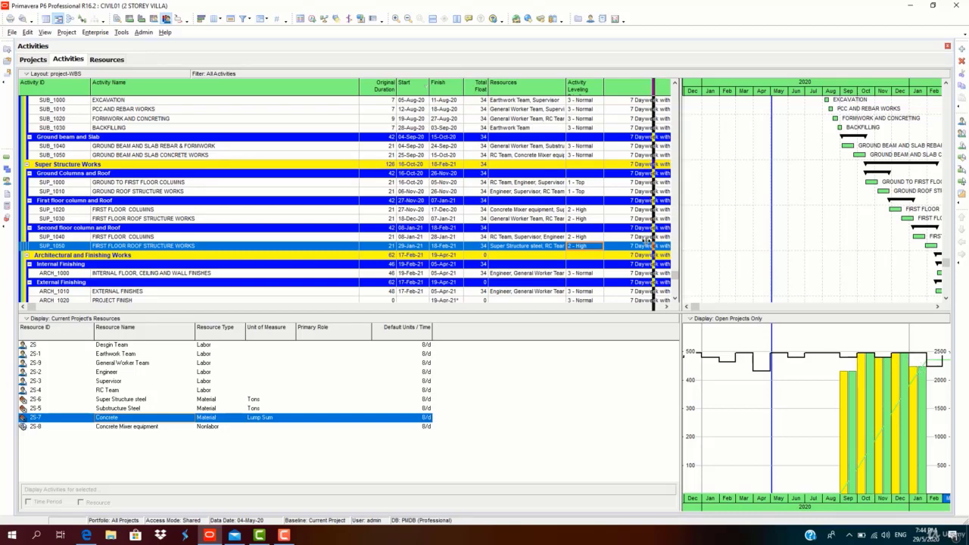
scroll(452, 295, "up", 2)
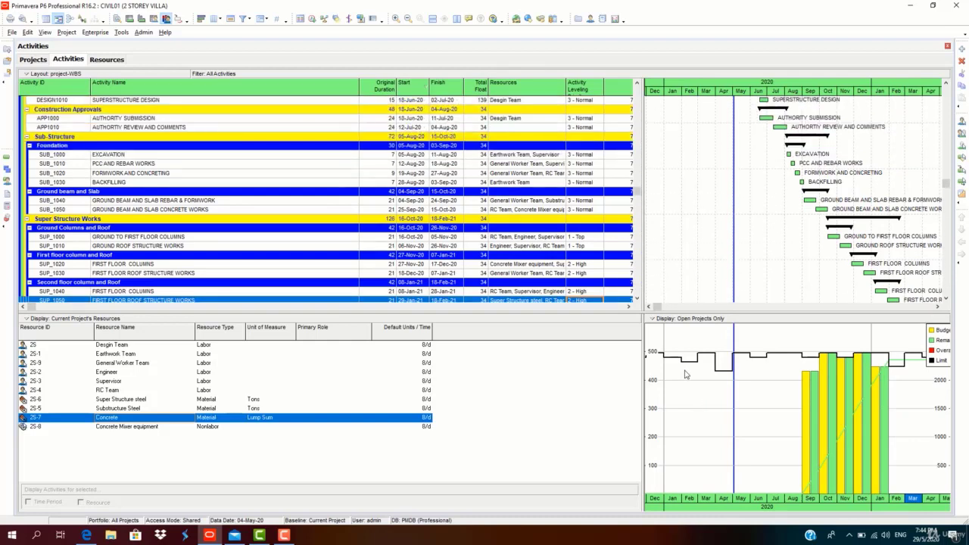
scroll(452, 295, "down", 3)
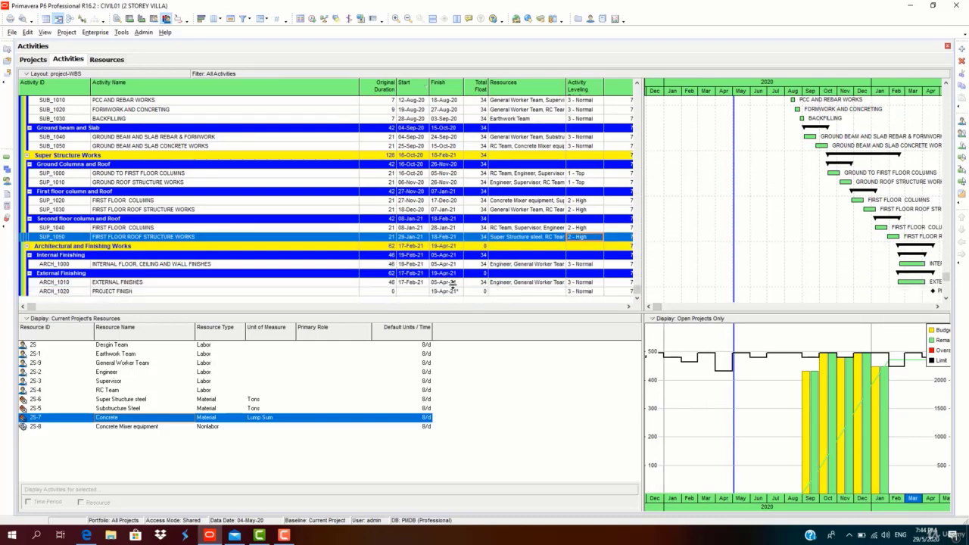
left_click(454, 283)
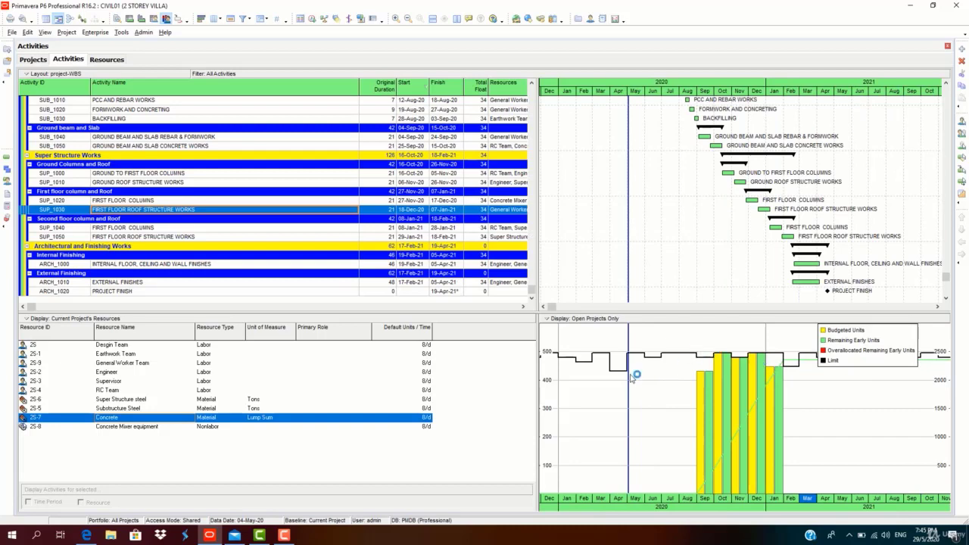
left_click(124, 401)
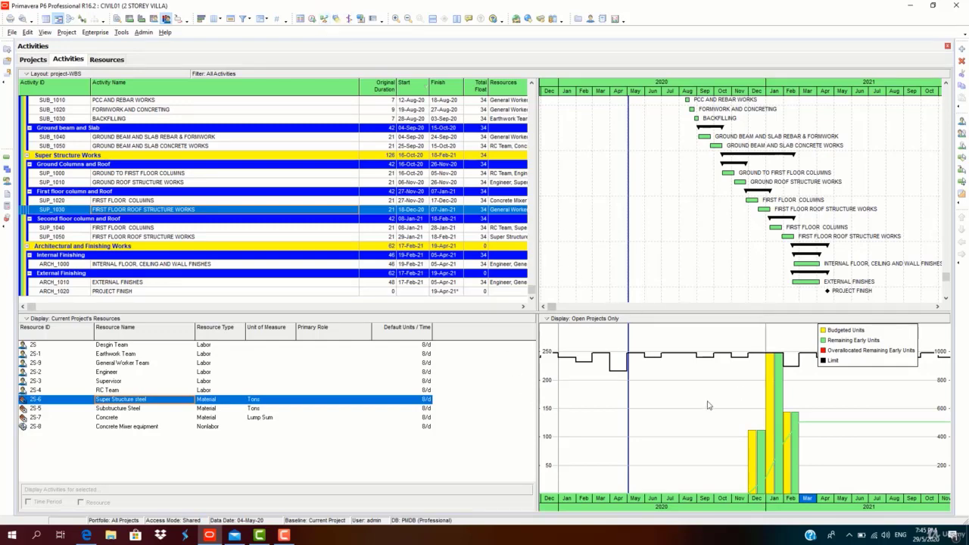
Add the Duration Type and Activity Type columns to the activity table, placing them between Activity ID and Activity Name.
right_click(292, 90)
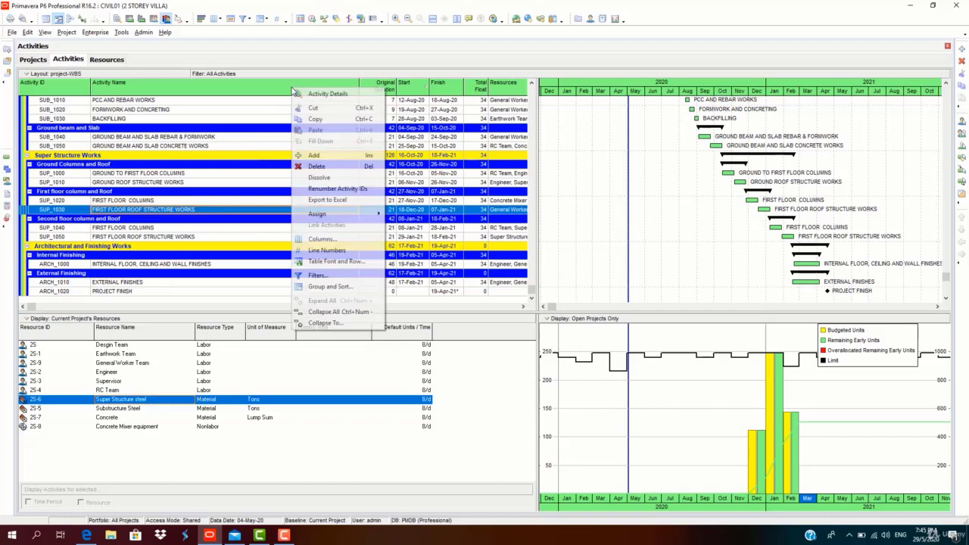
left_click(322, 240)
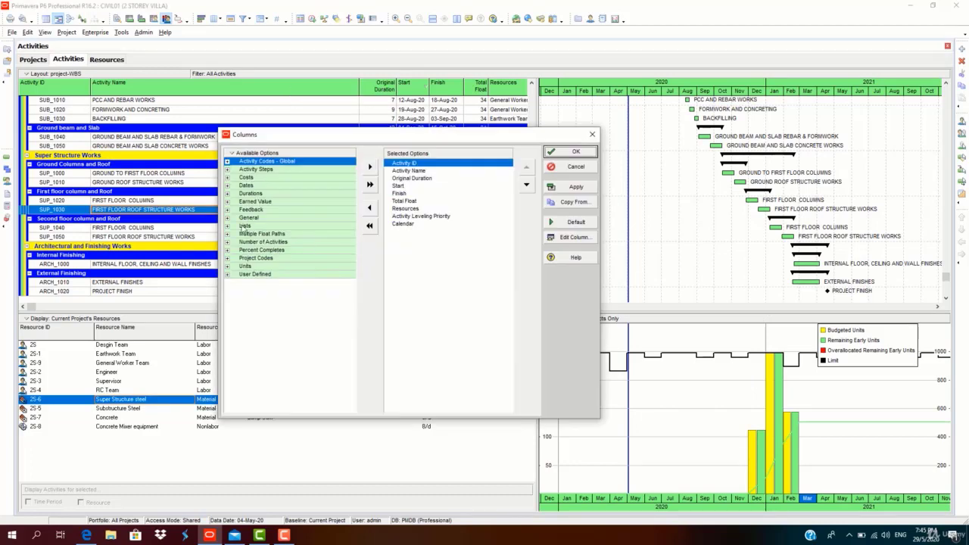
left_click(227, 162)
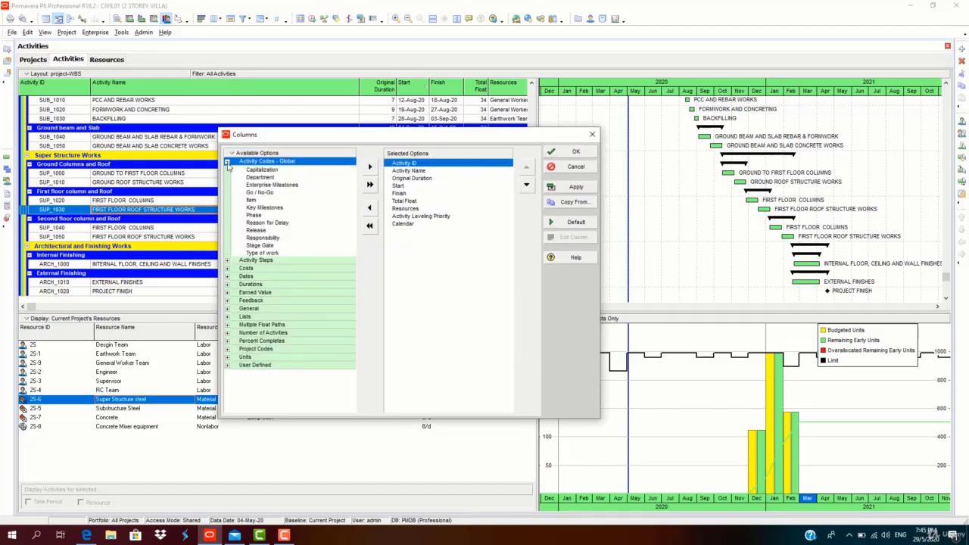
left_click(227, 162)
left_click(227, 218)
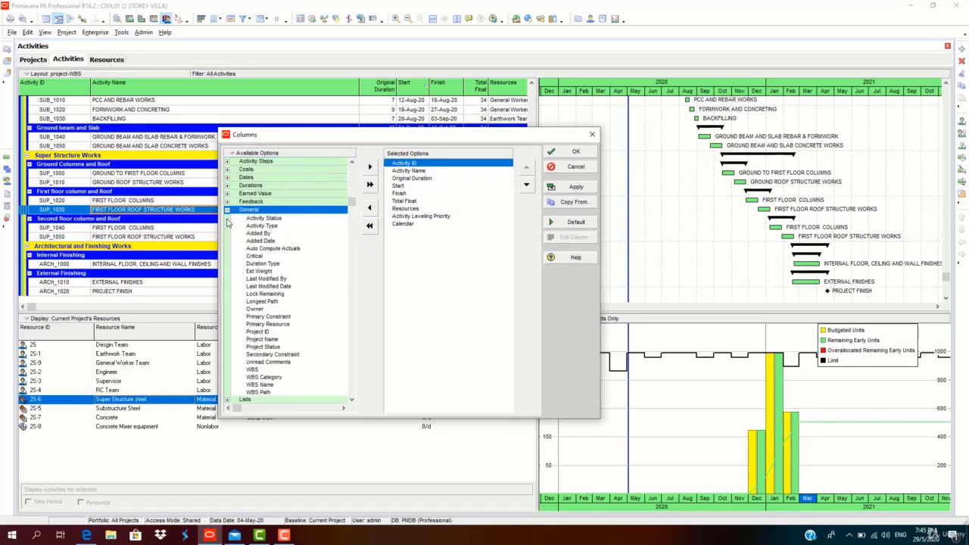
left_click(271, 227)
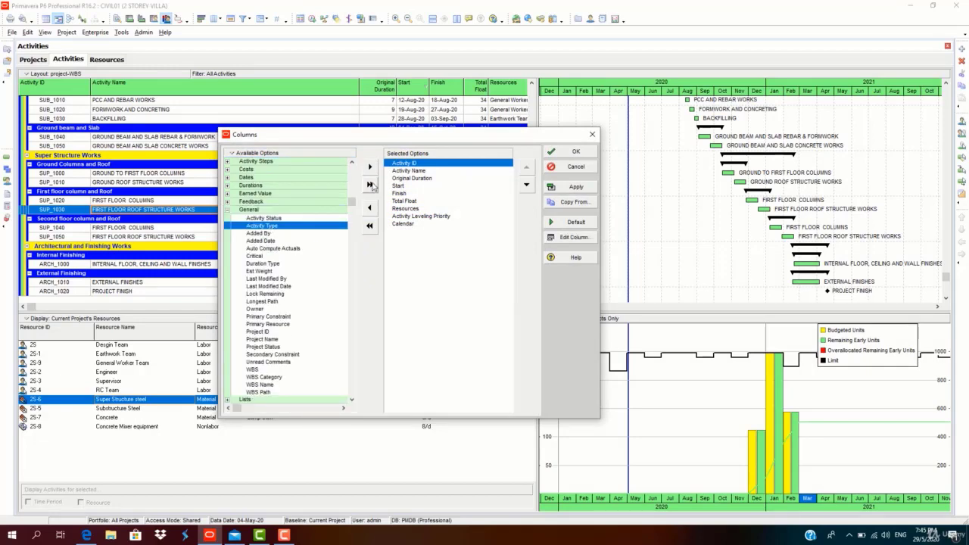
left_click(260, 264)
left_click(369, 167)
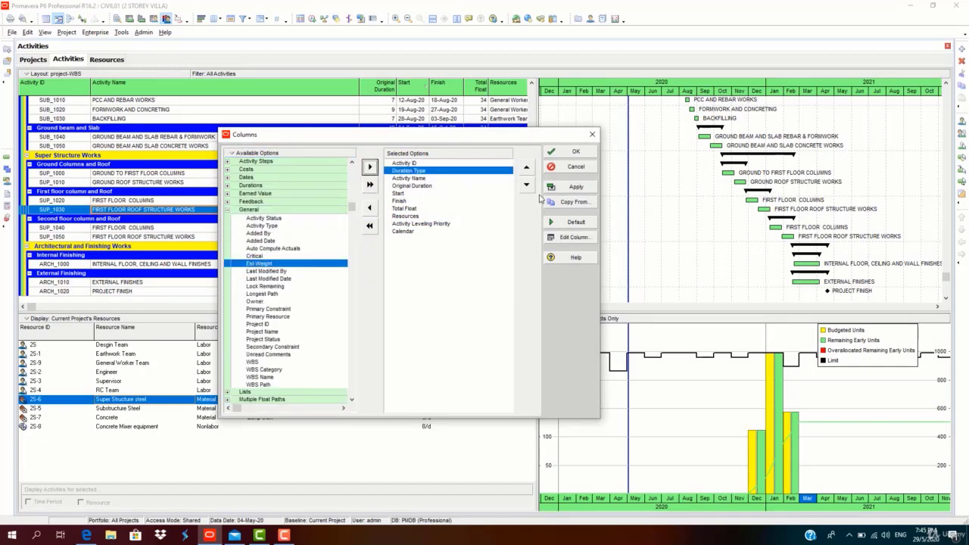
left_click(271, 225)
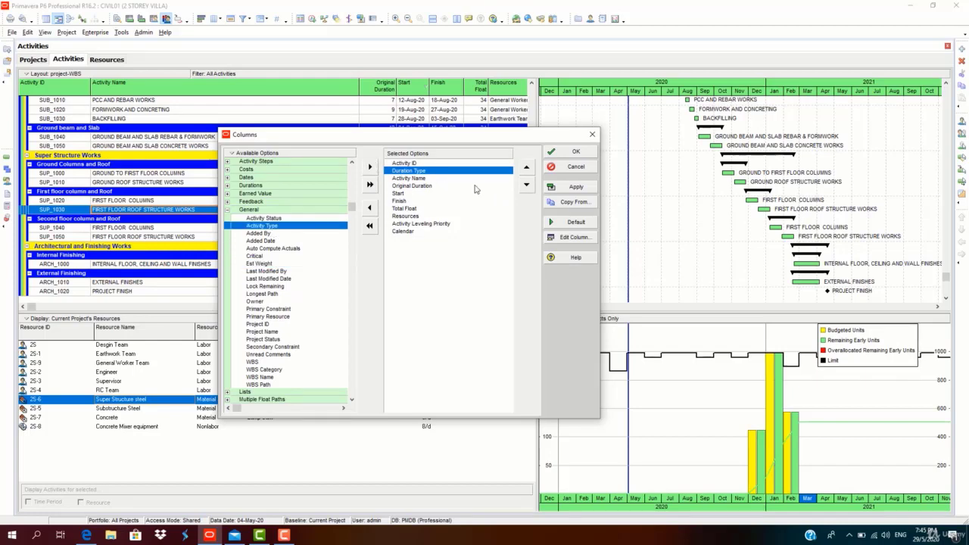
left_click(369, 167)
left_click(573, 186)
left_click(571, 152)
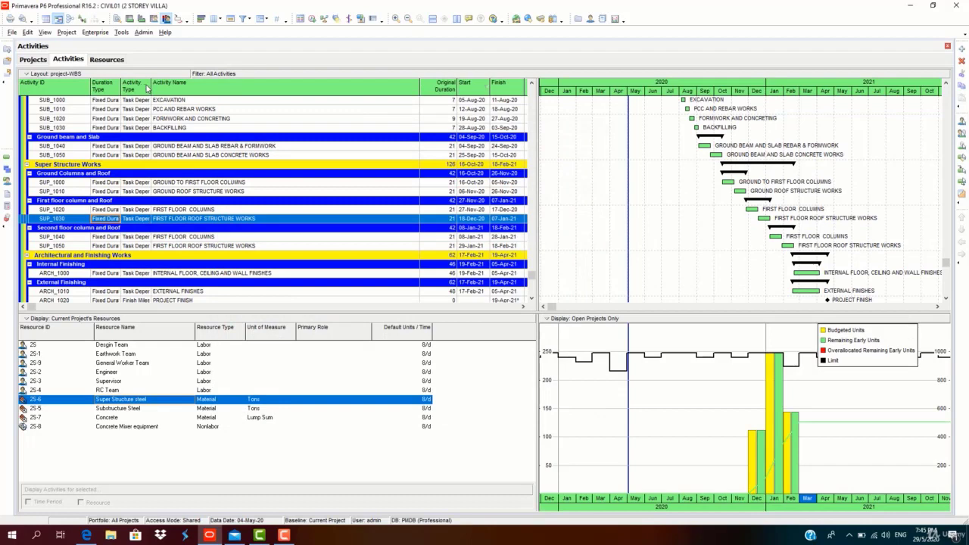
Widen the Activity Type and Duration Type columns and review the types of the first floor roof structure activities.
left_click_drag(147, 89, 226, 87)
scroll(151, 229, "down", 1)
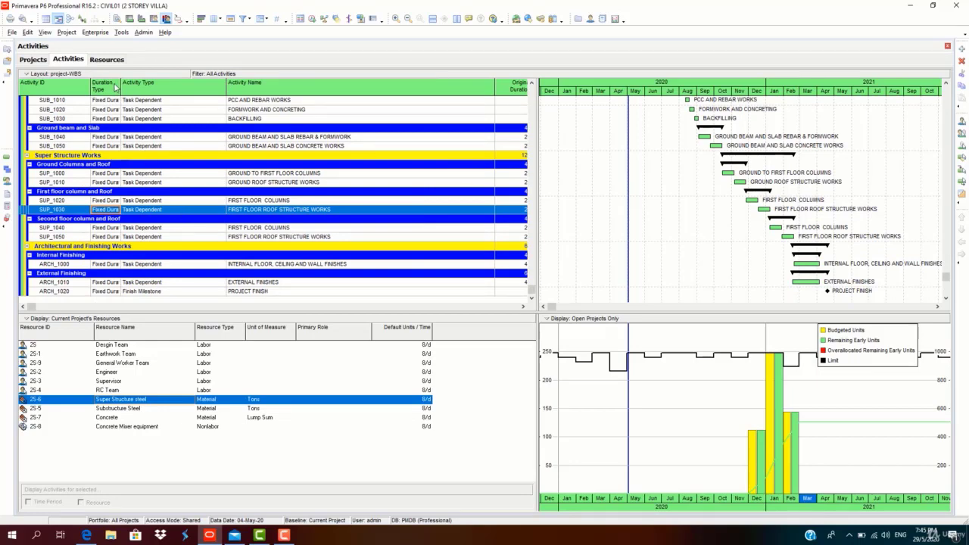
left_click_drag(121, 86, 179, 86)
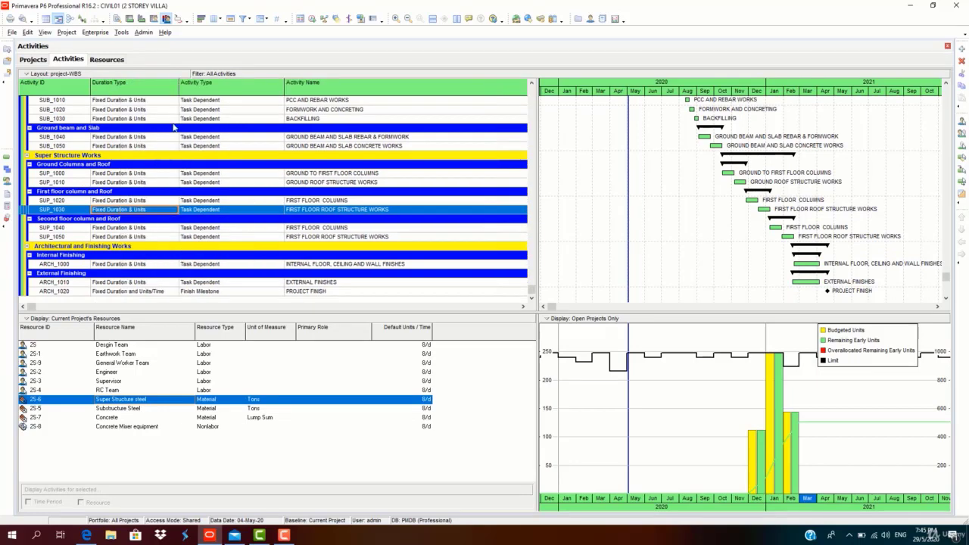
left_click(161, 210)
left_click(149, 233)
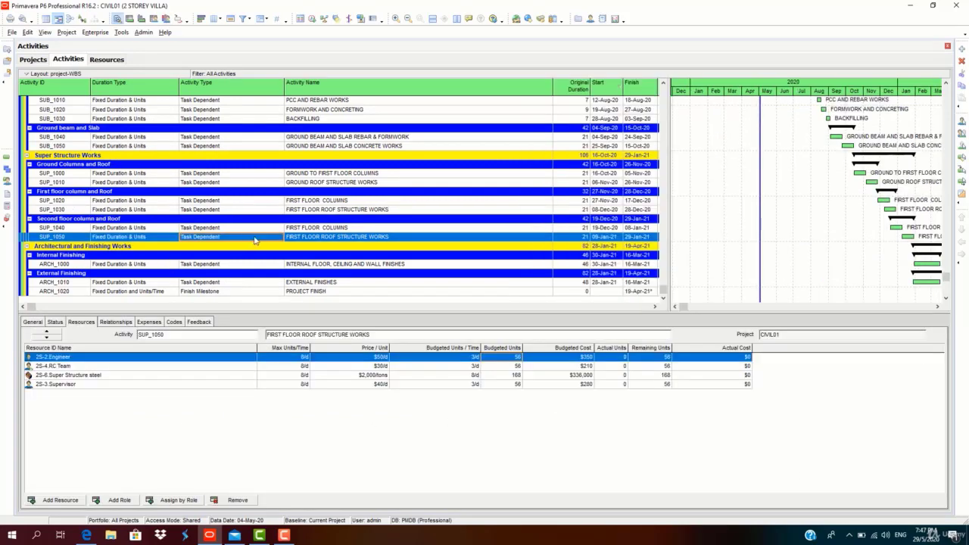
Try the Resource Dependent activity type on SUP_1050, and set it back to Task Dependent.
left_click(254, 241)
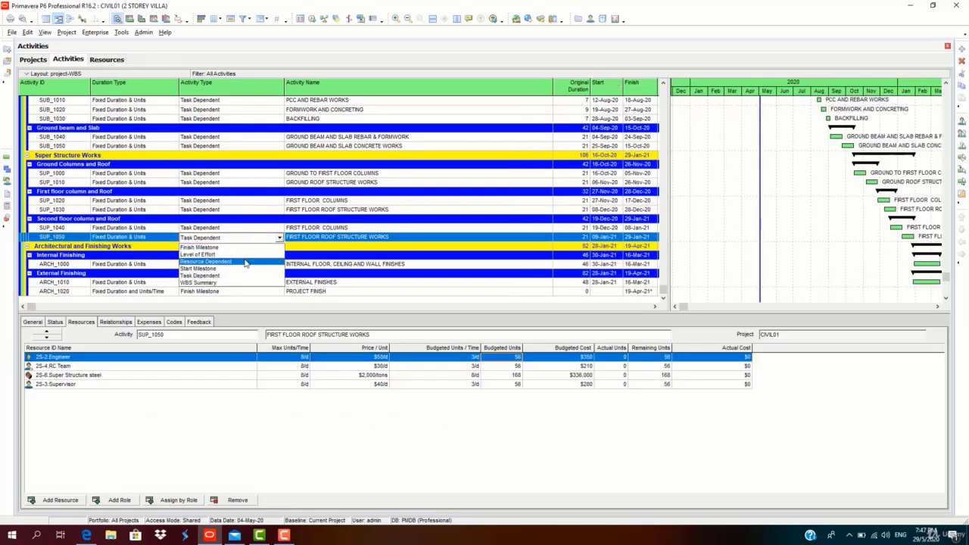
left_click(244, 263)
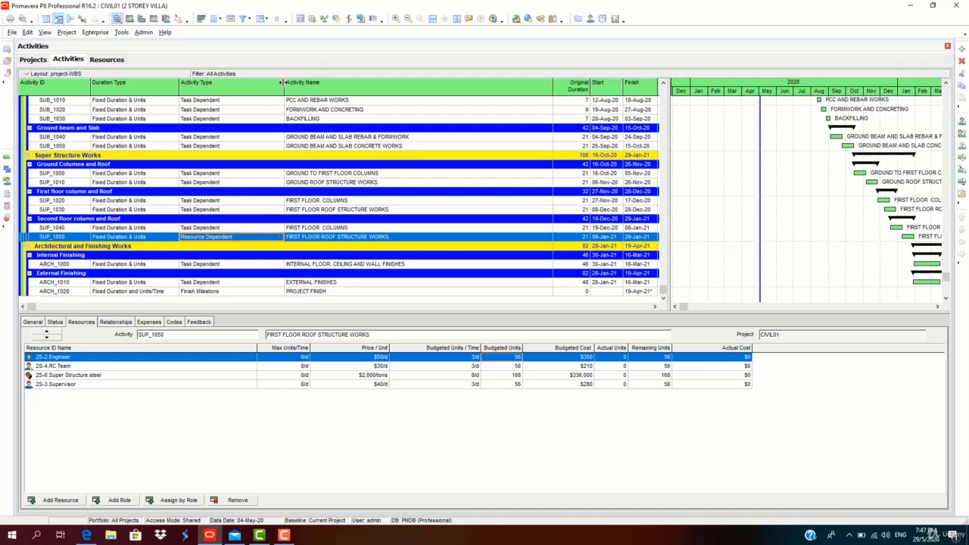
left_click_drag(285, 82, 244, 82)
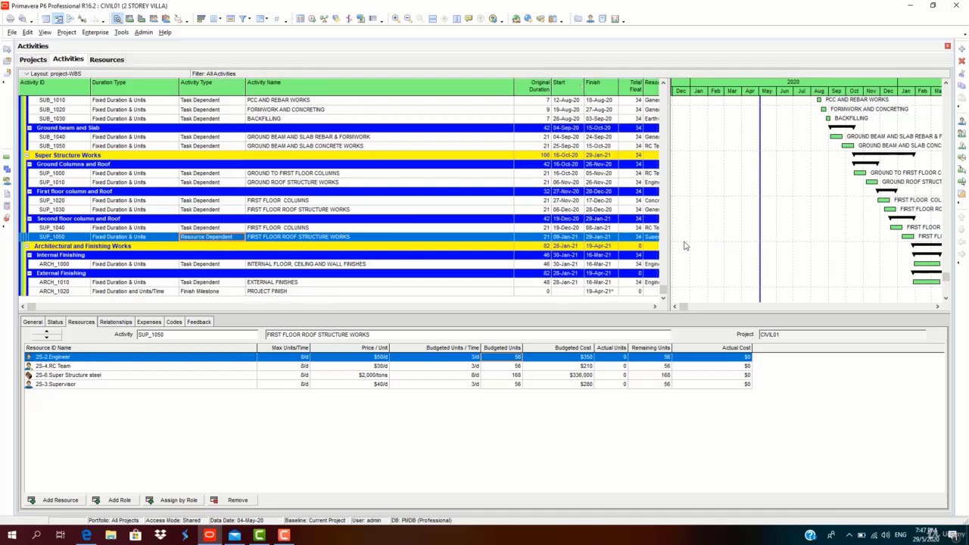
left_click_drag(668, 235, 675, 235)
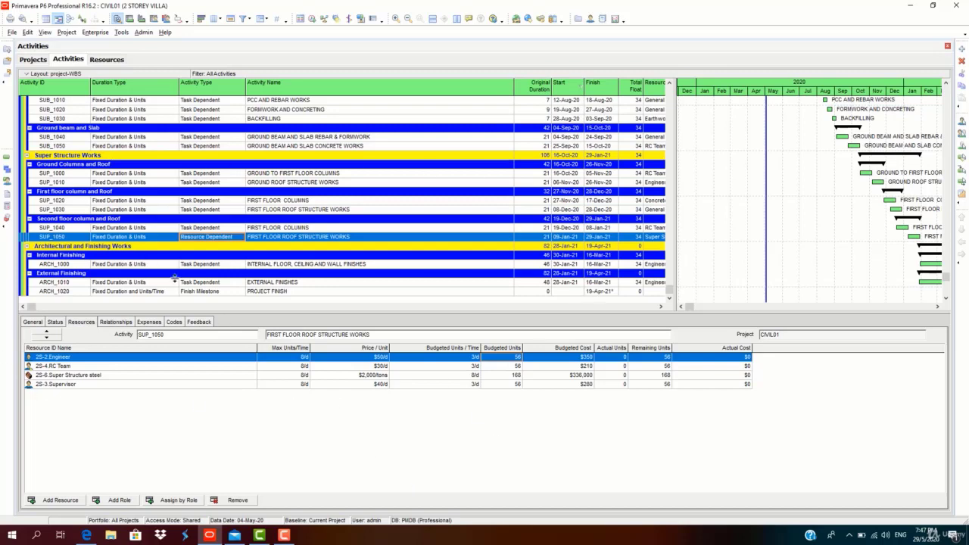
left_click(228, 238)
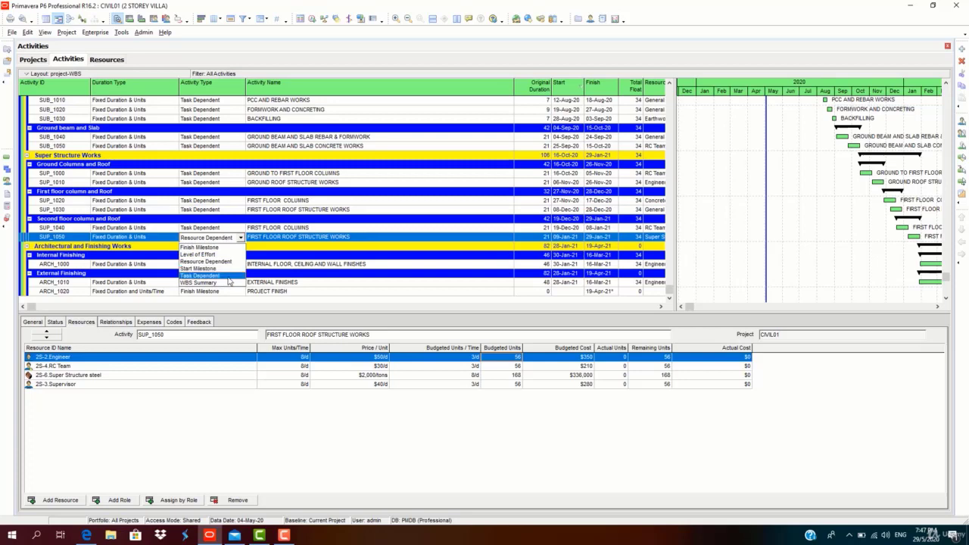
left_click(228, 277)
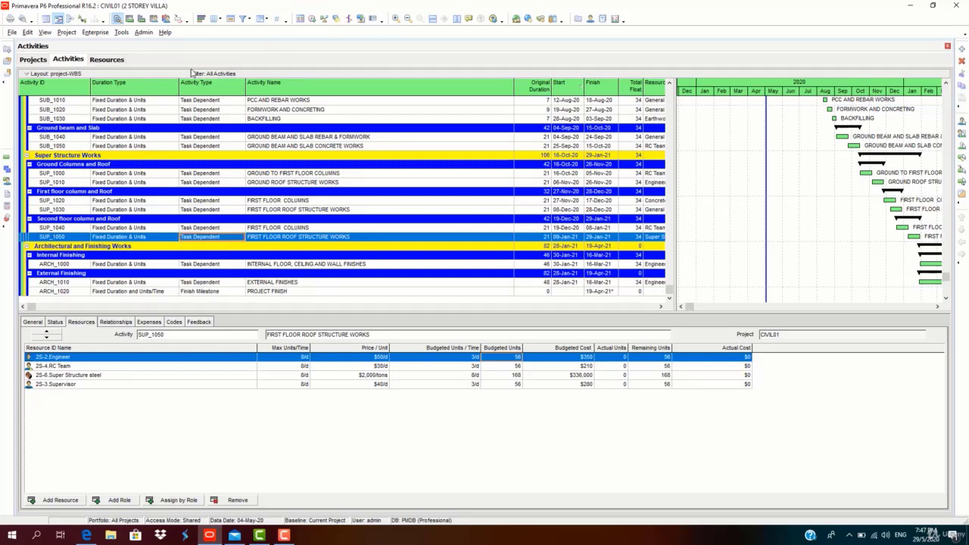
Remove the Activity Type and Duration Type columns from the activity table.
right_click(159, 86)
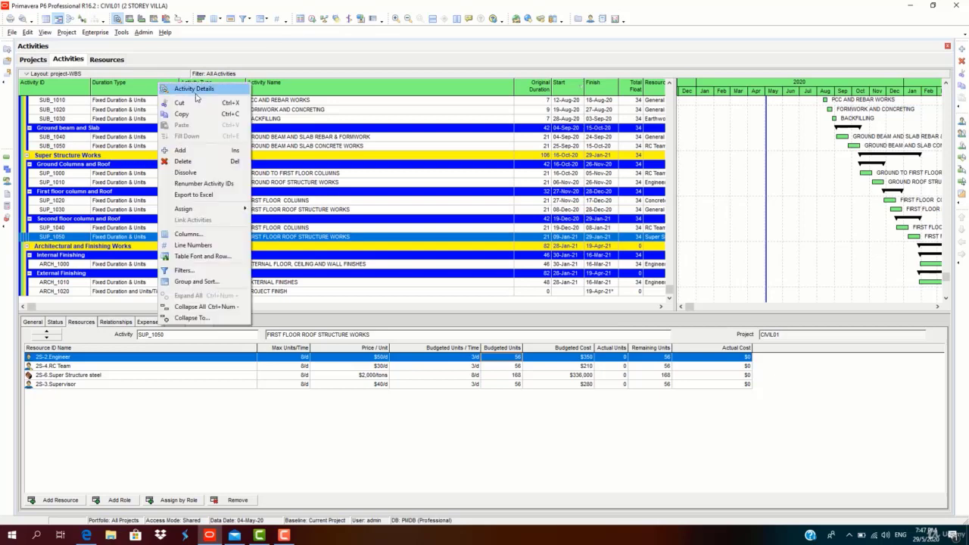
left_click(197, 232)
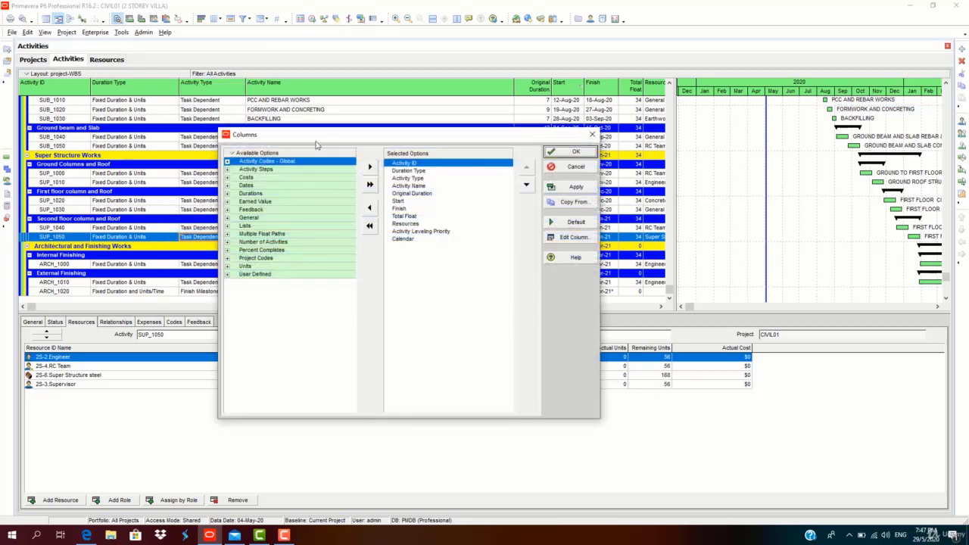
left_click(409, 179)
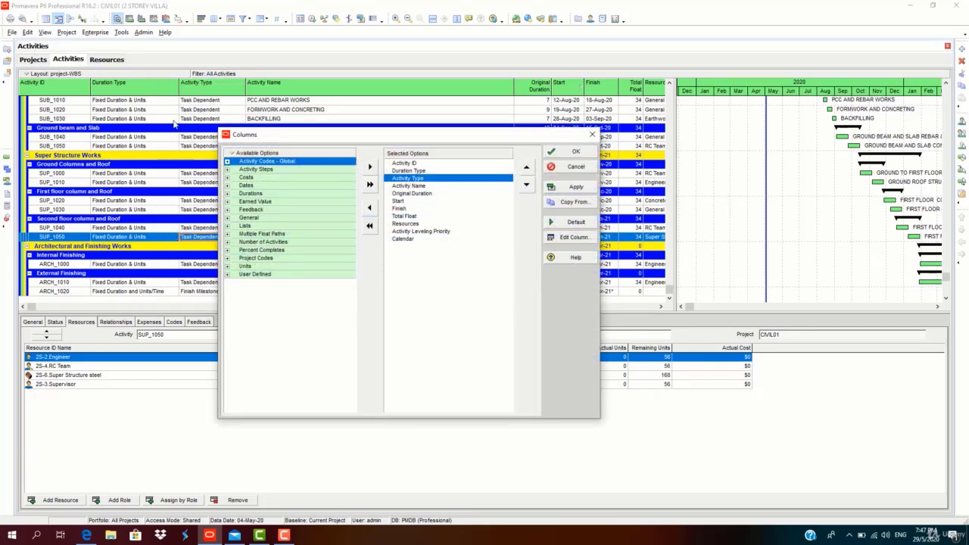
left_click(370, 209)
left_click(369, 208)
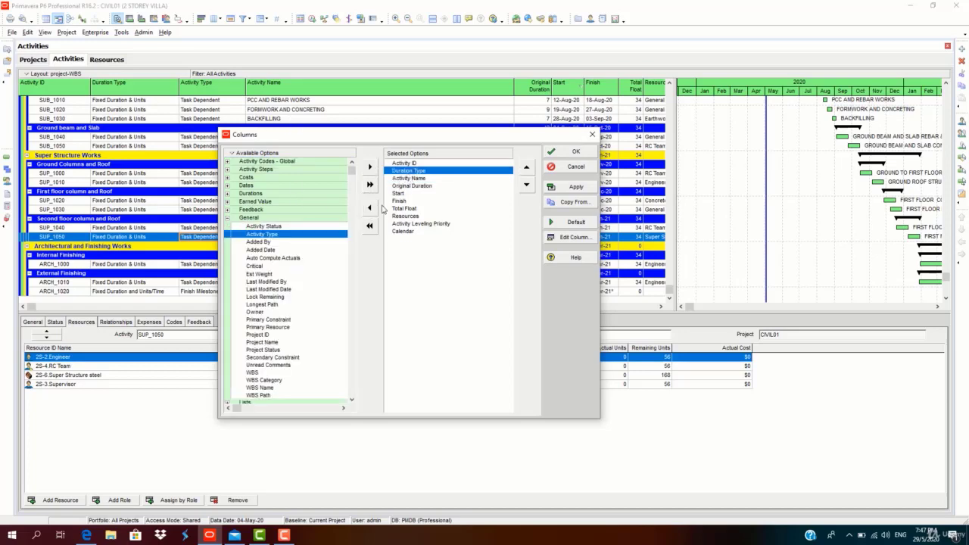
left_click(575, 186)
left_click(574, 151)
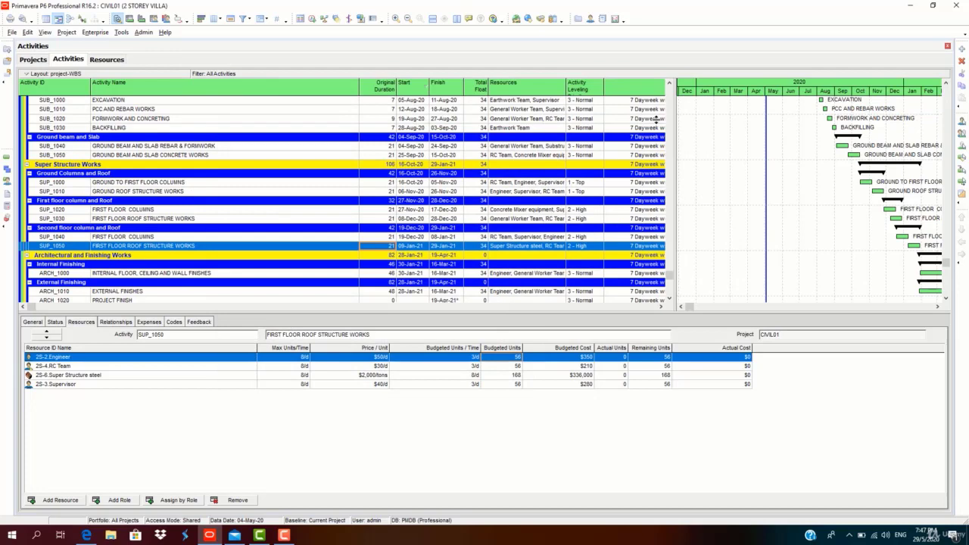
Turn on Level resources during scheduling in the schedule options and schedule the project with data date 04-May-20.
left_click(312, 18)
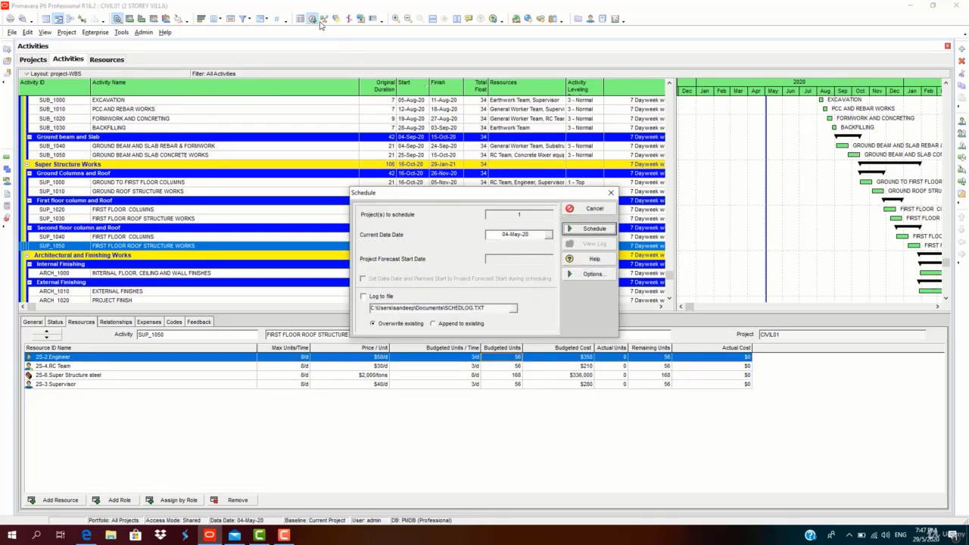
left_click(593, 275)
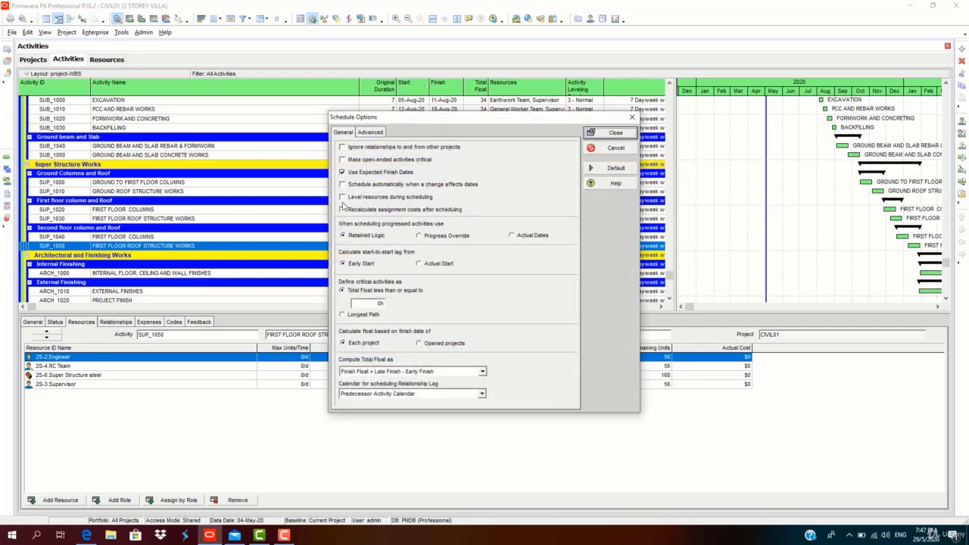
left_click(342, 198)
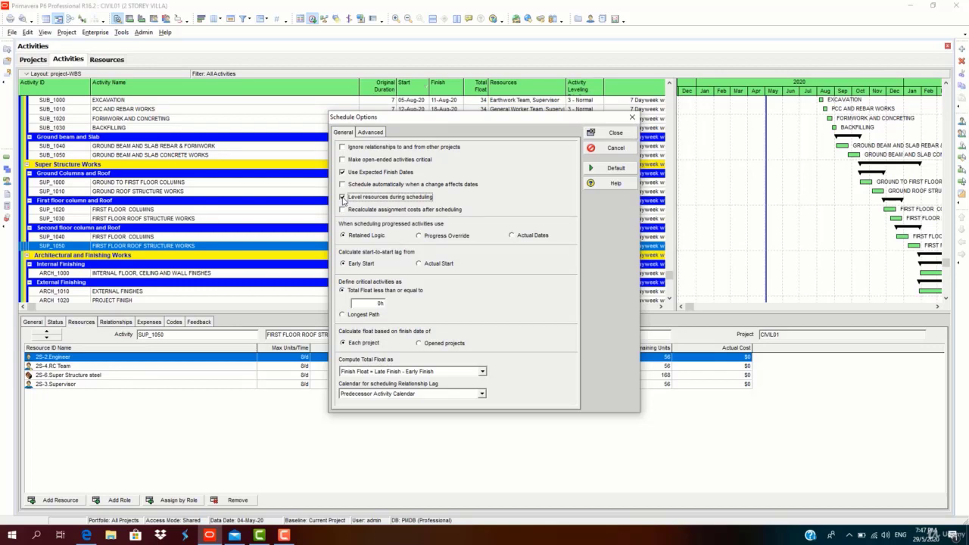
left_click(343, 198)
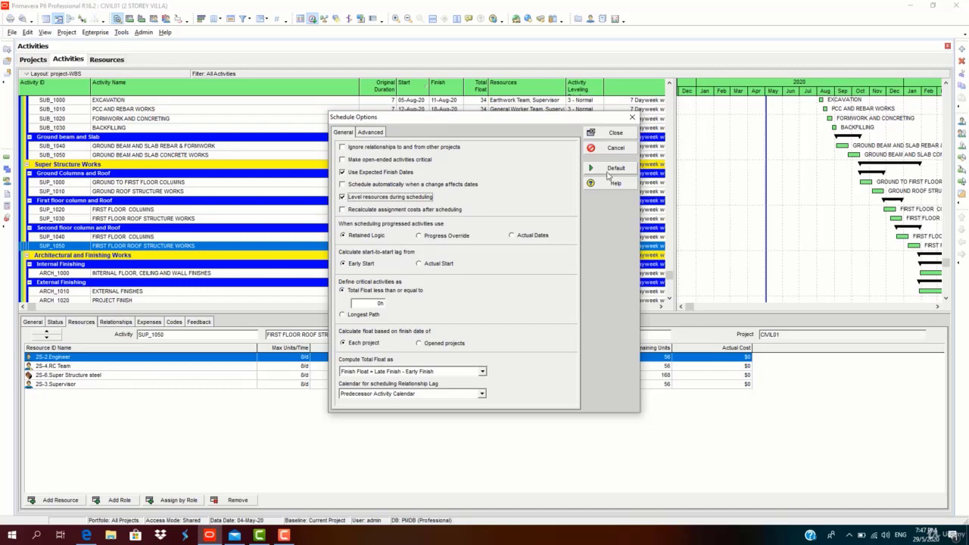
left_click(615, 134)
left_click(604, 229)
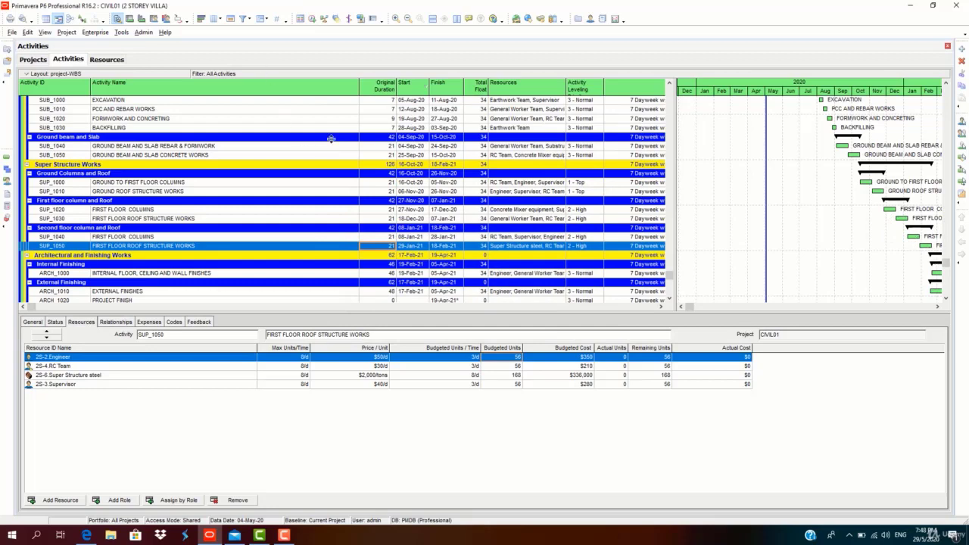
Reschedule the project with Level resources during scheduling turned on, and run the resource leveling for all resources.
left_click(311, 18)
left_click(591, 275)
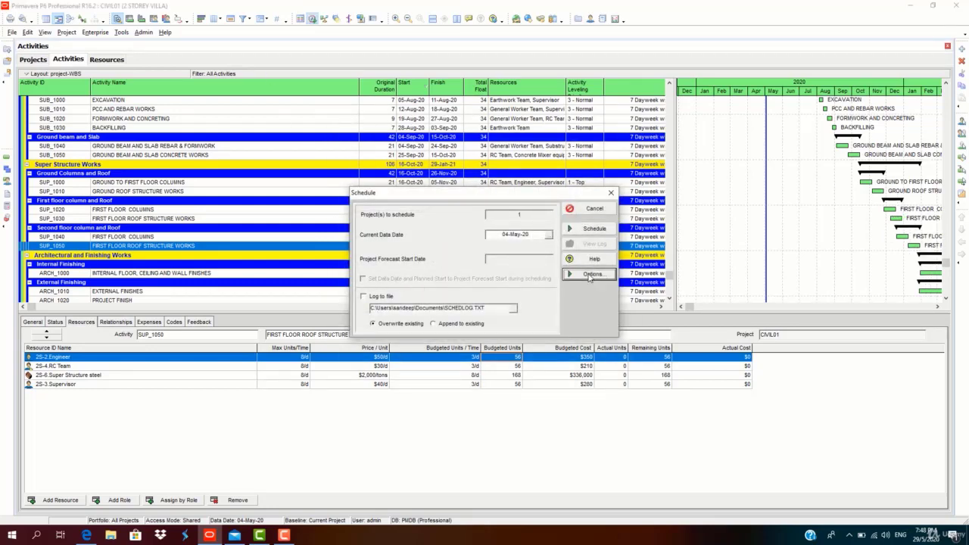
left_click(346, 199)
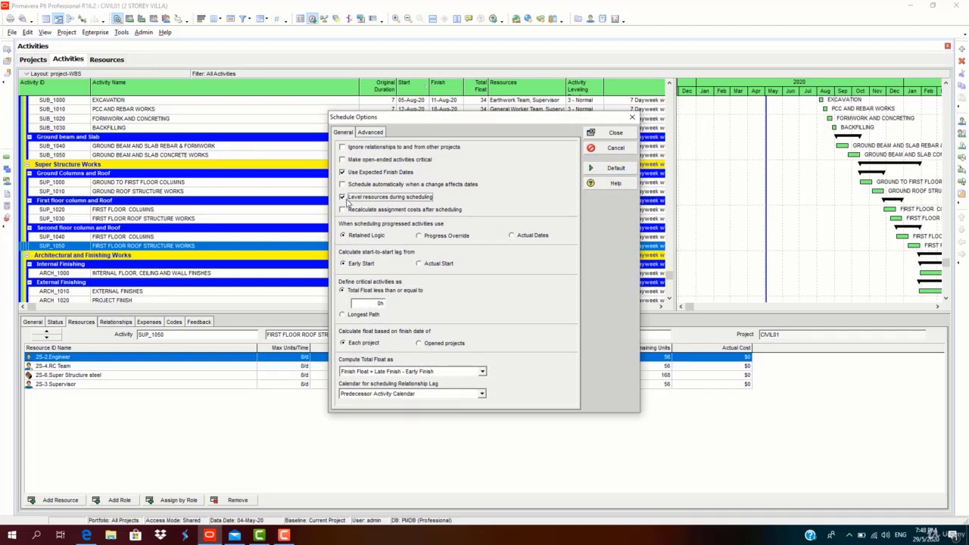
left_click(617, 135)
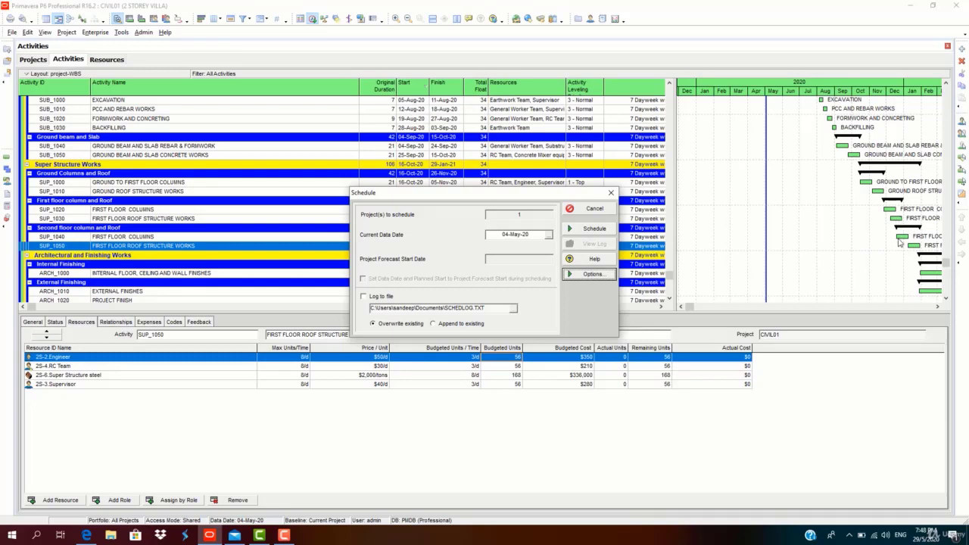
left_click(593, 230)
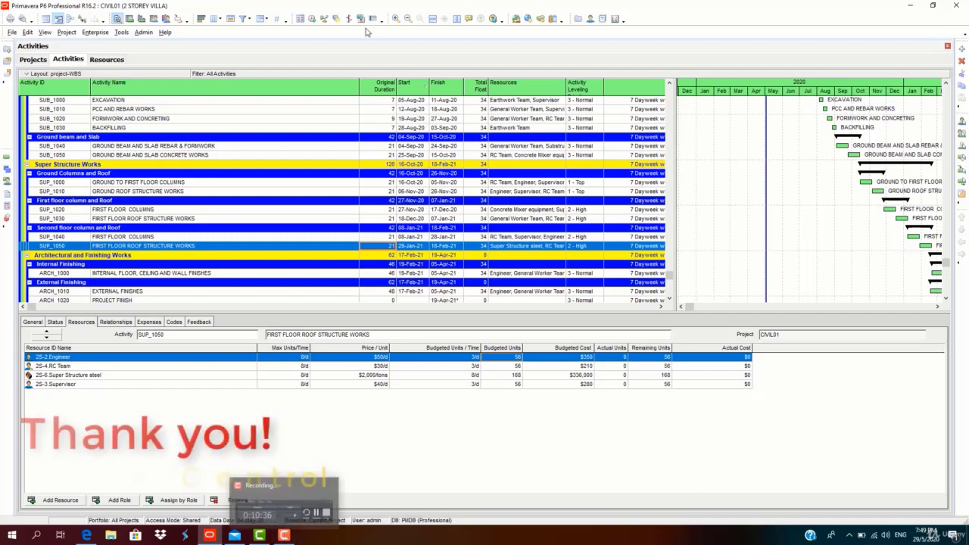
left_click(324, 19)
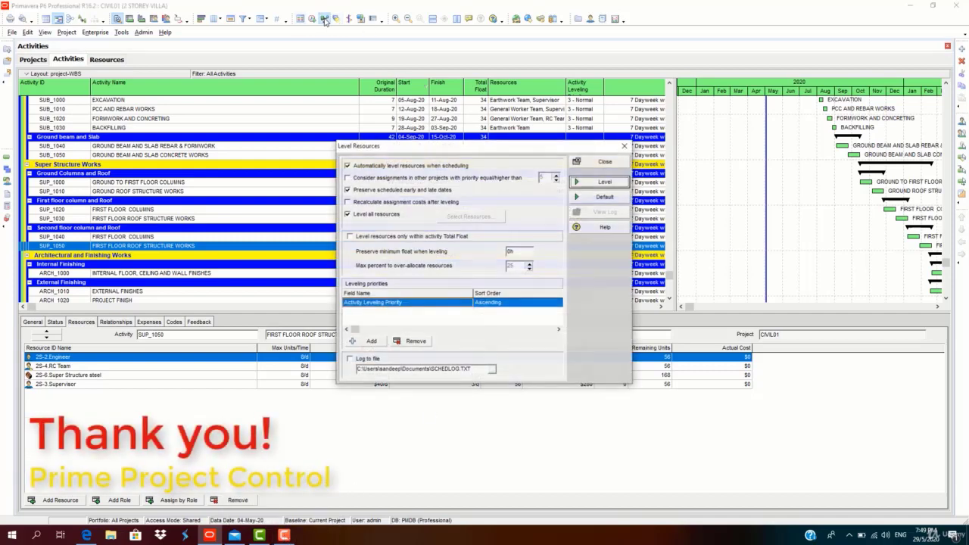
left_click(598, 181)
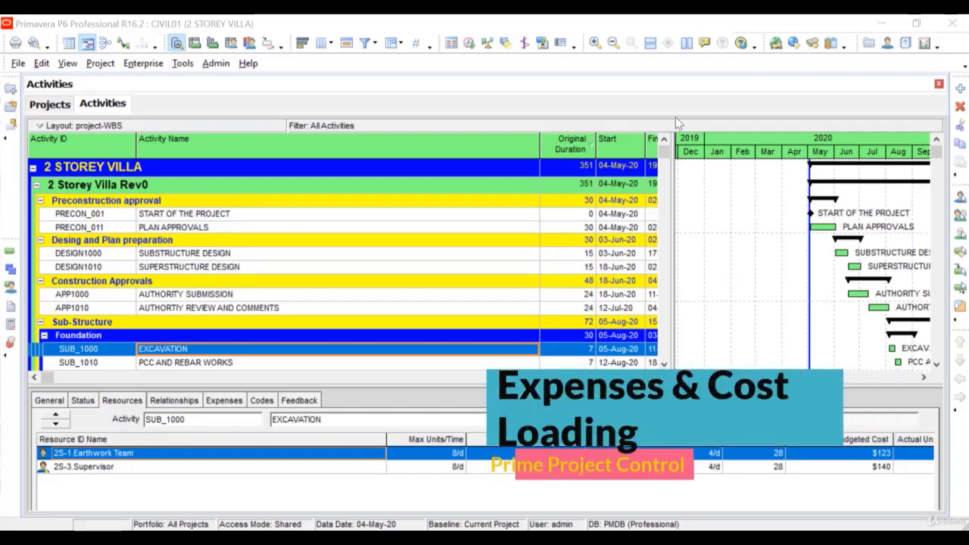
Customize the expense columns in the activity's Expenses details, moving Accrual Type to directly after Remaining Cost.
left_click(222, 407)
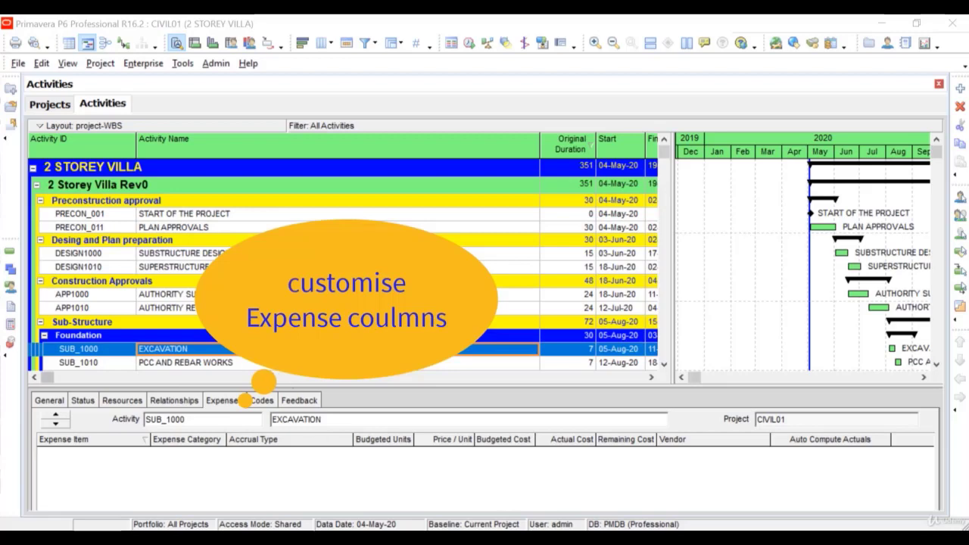
right_click(344, 404)
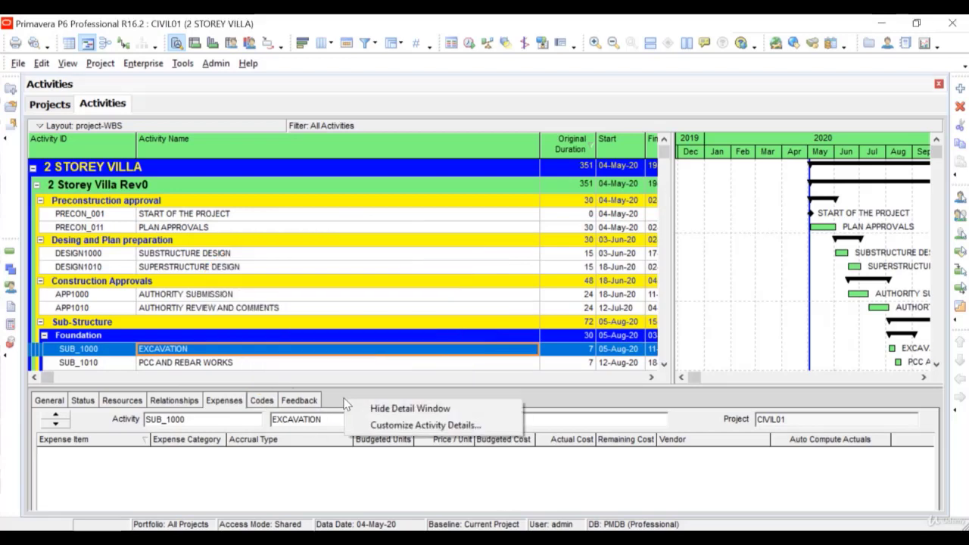
left_click(379, 458)
right_click(382, 452)
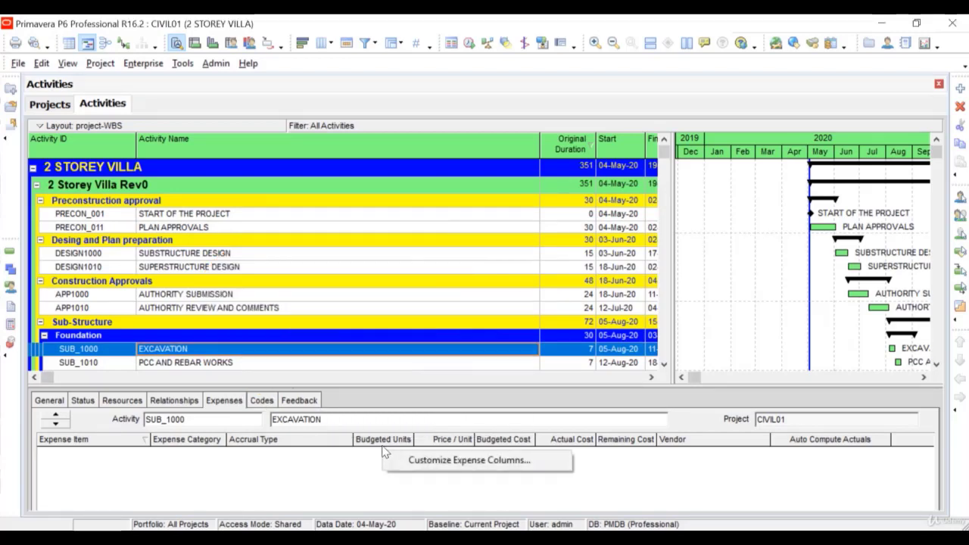
left_click(433, 460)
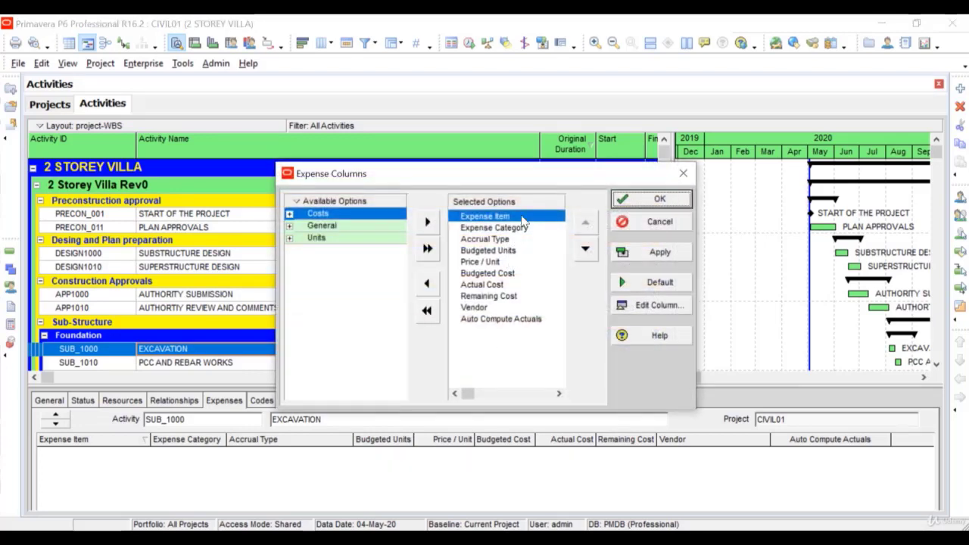
left_click(522, 228)
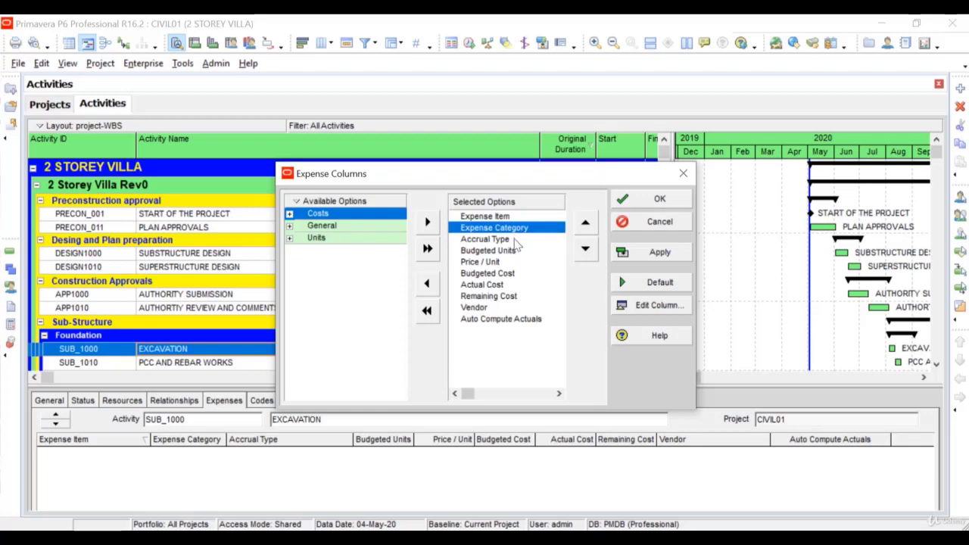
left_click(514, 239)
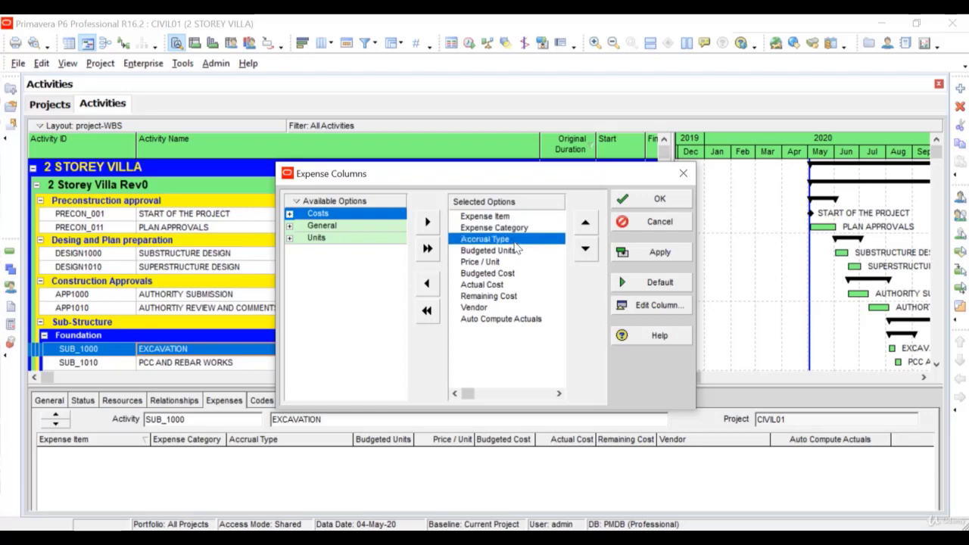
left_click(585, 249)
left_click(585, 248)
left_click(585, 249)
left_click(585, 249)
left_click(585, 249)
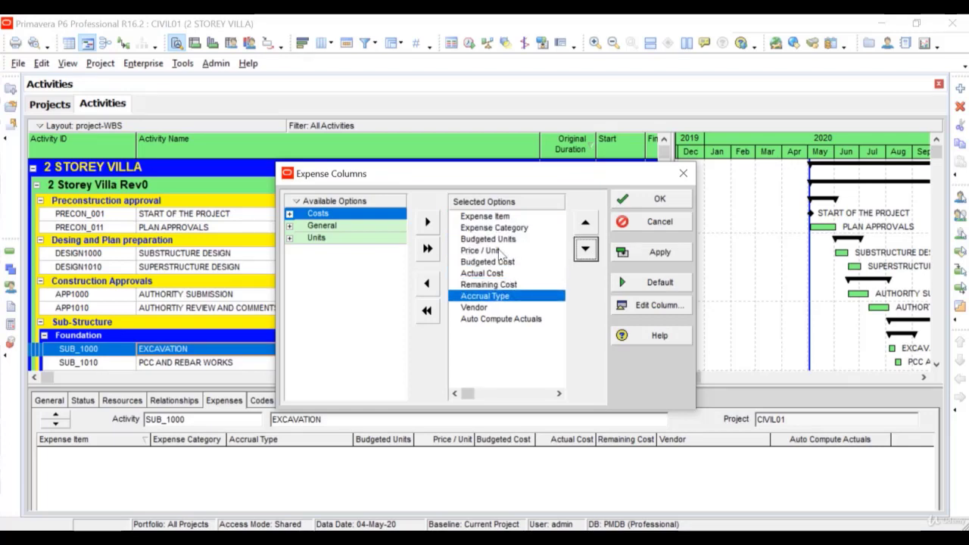
Add the Unit of Measure column from the General options and place it between Budgeted Units and Price / Unit.
left_click(500, 251)
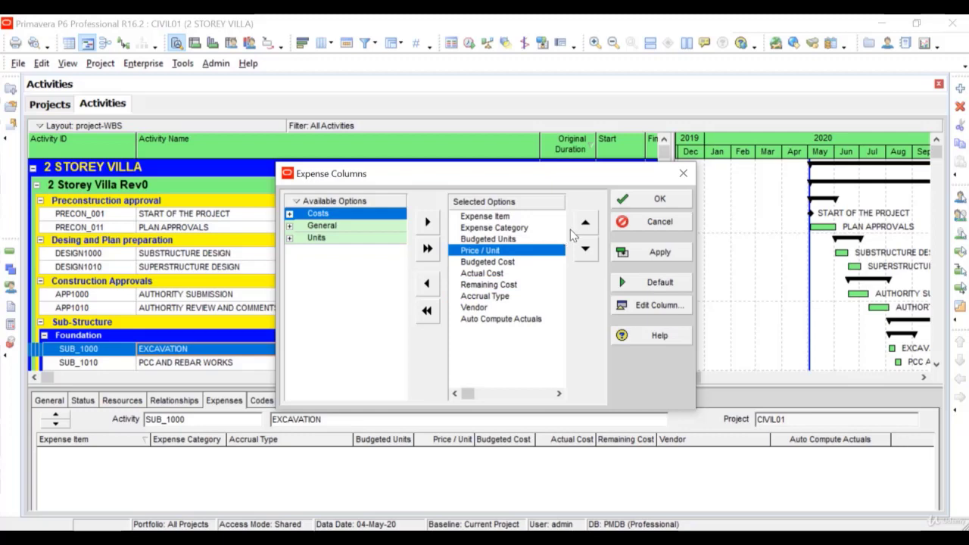
left_click(289, 225)
left_click(343, 317)
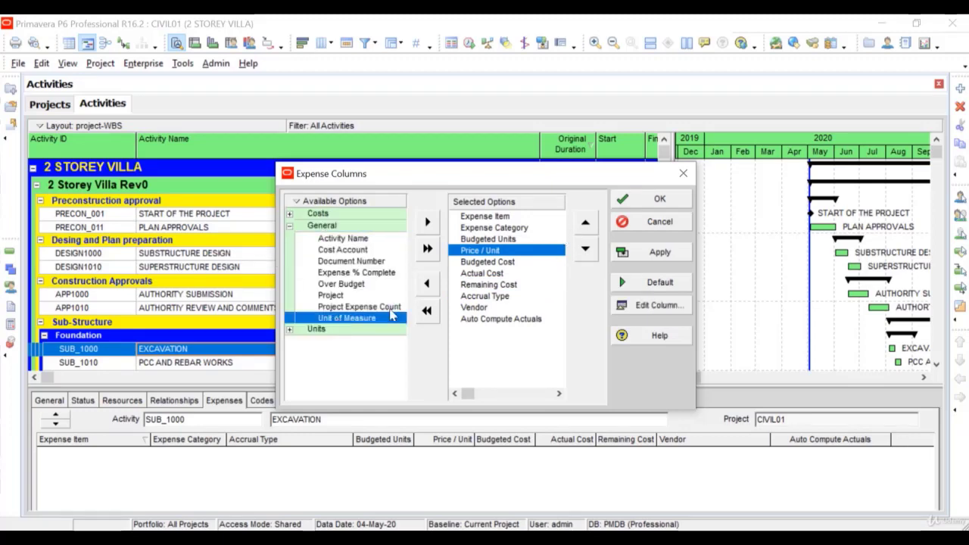
left_click(427, 222)
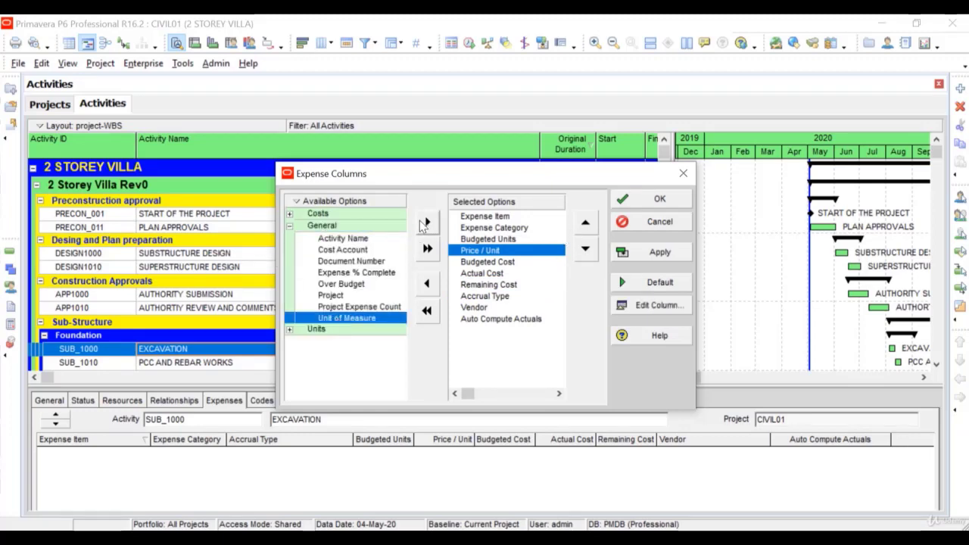
left_click(587, 225)
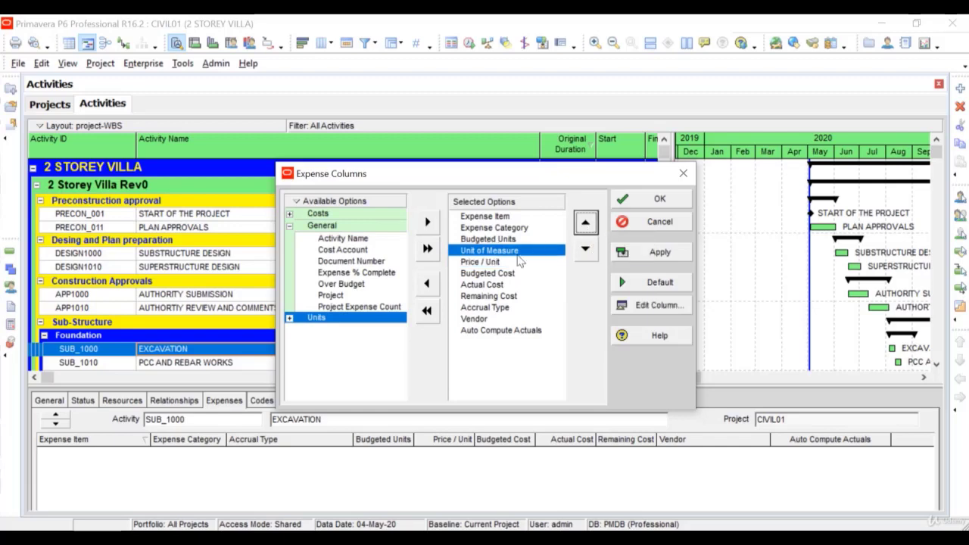
Try placing Budgeted Cost ahead of Price / Unit in the expense columns, and move it back after Price / Unit.
left_click(497, 273)
left_click(585, 222)
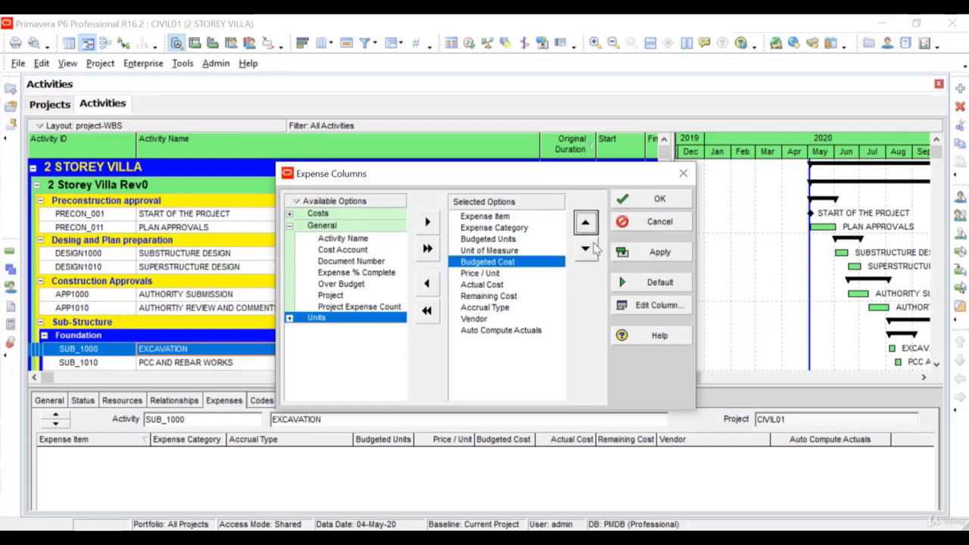
left_click(493, 274)
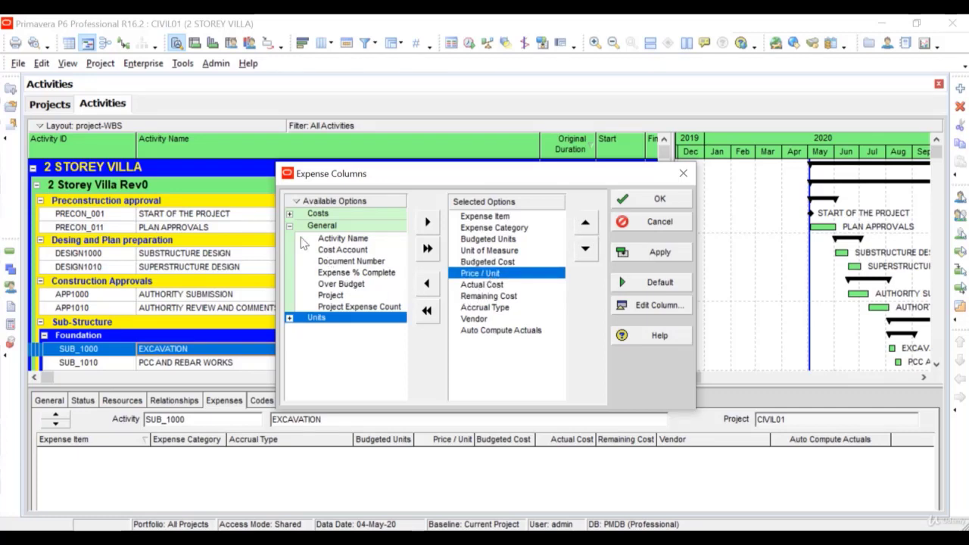
left_click(294, 215)
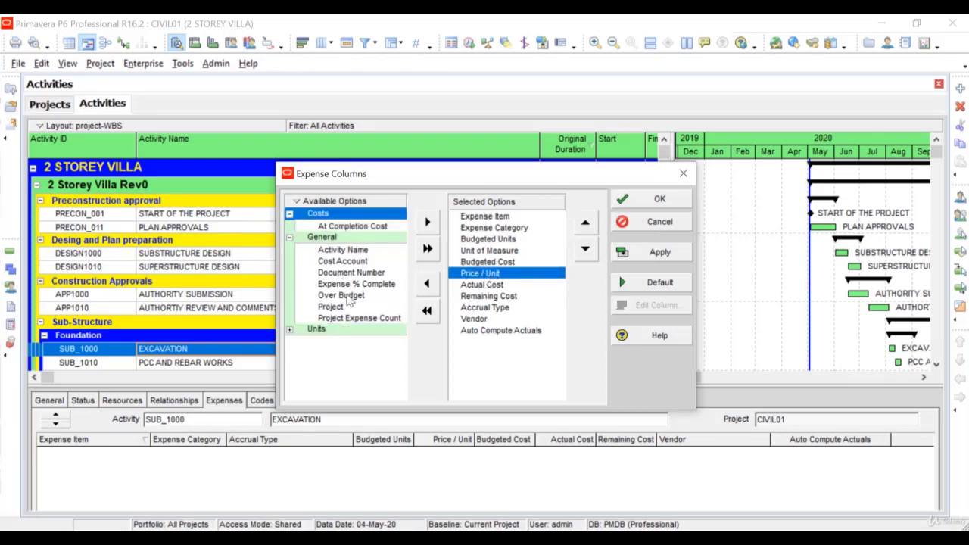
left_click(289, 237)
left_click(290, 250)
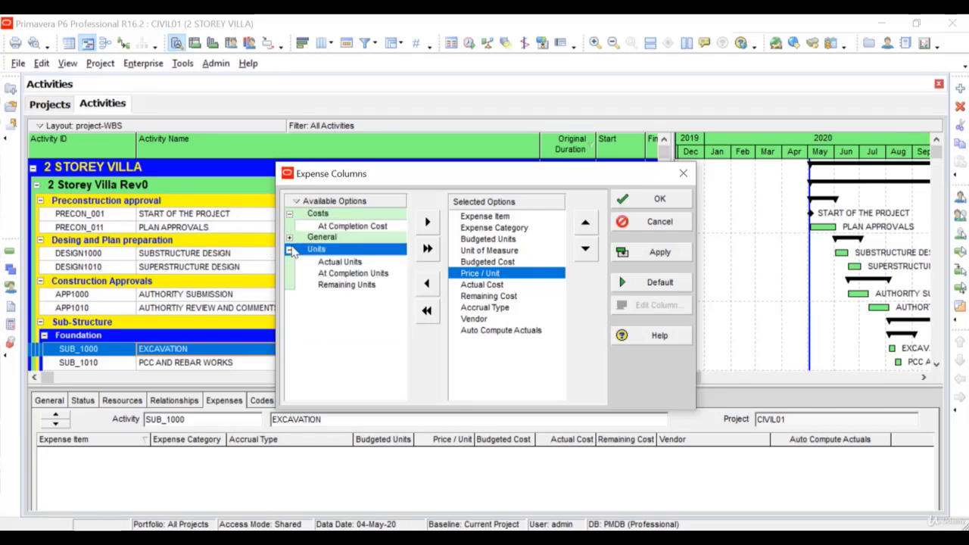
left_click(289, 250)
left_click_drag(477, 331, 478, 285)
left_click(484, 261)
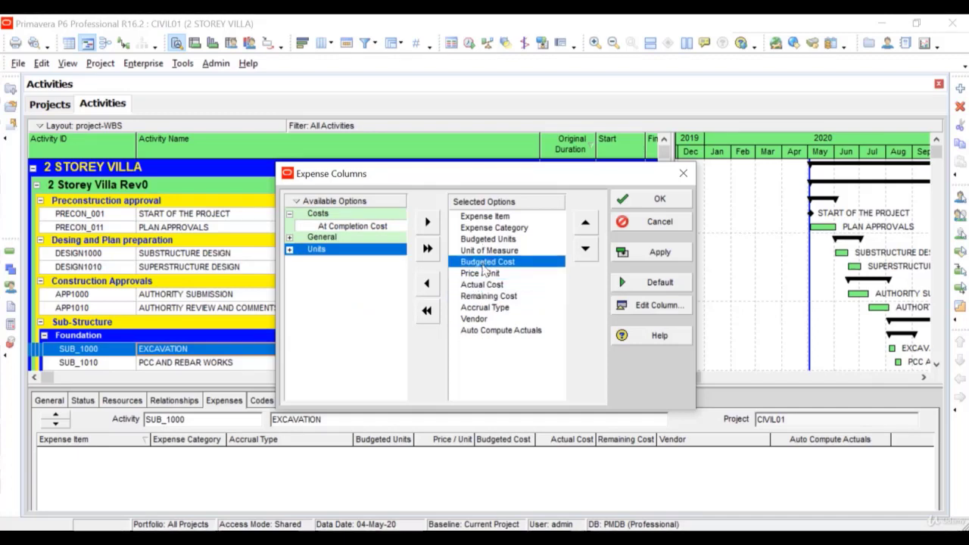
left_click(593, 254)
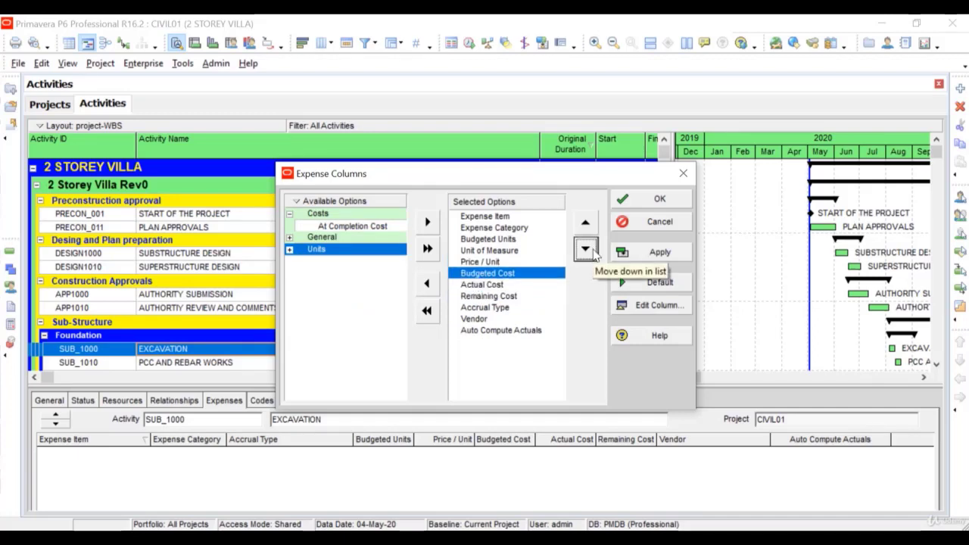
Remove the Vendor column from the selected expense columns and apply the column layout.
left_click(501, 298)
left_click(502, 287)
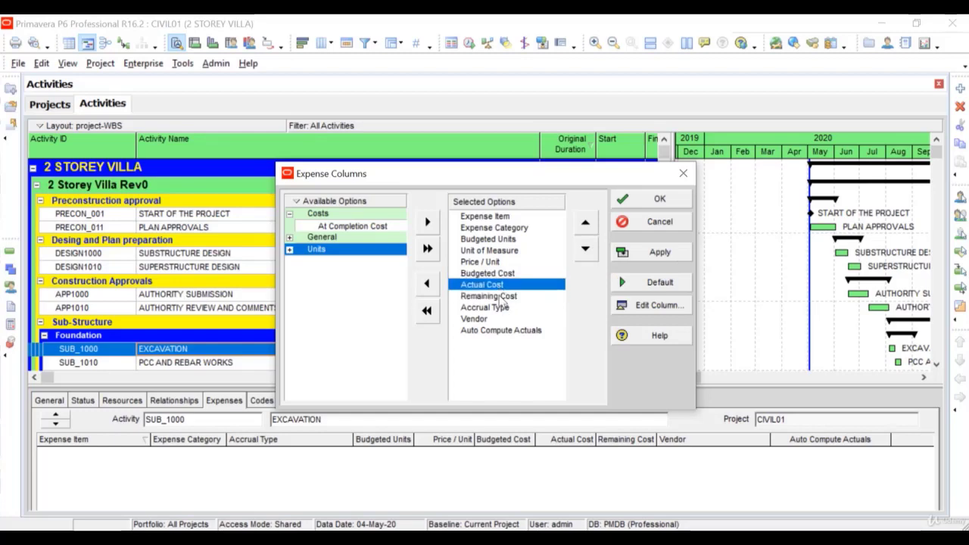
left_click(501, 298)
left_click(489, 319)
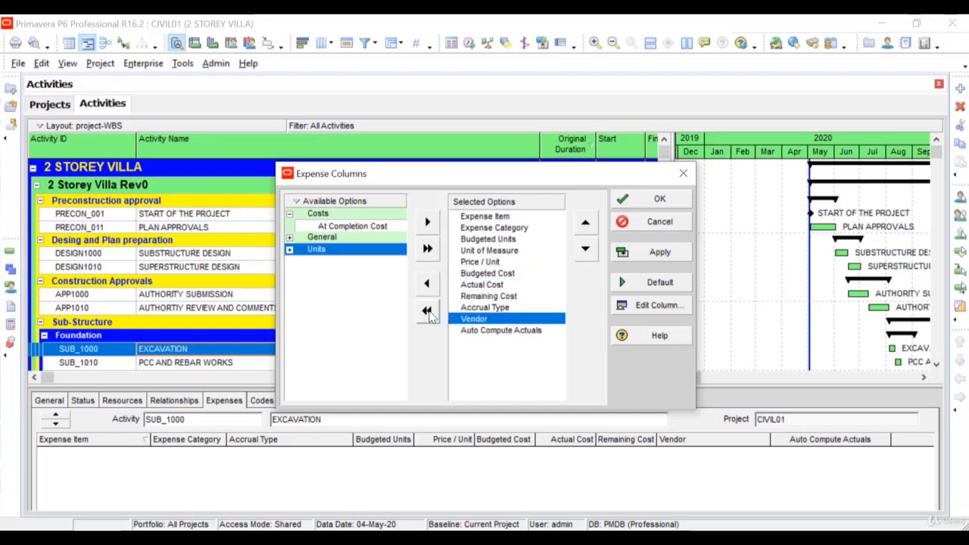
left_click(425, 286)
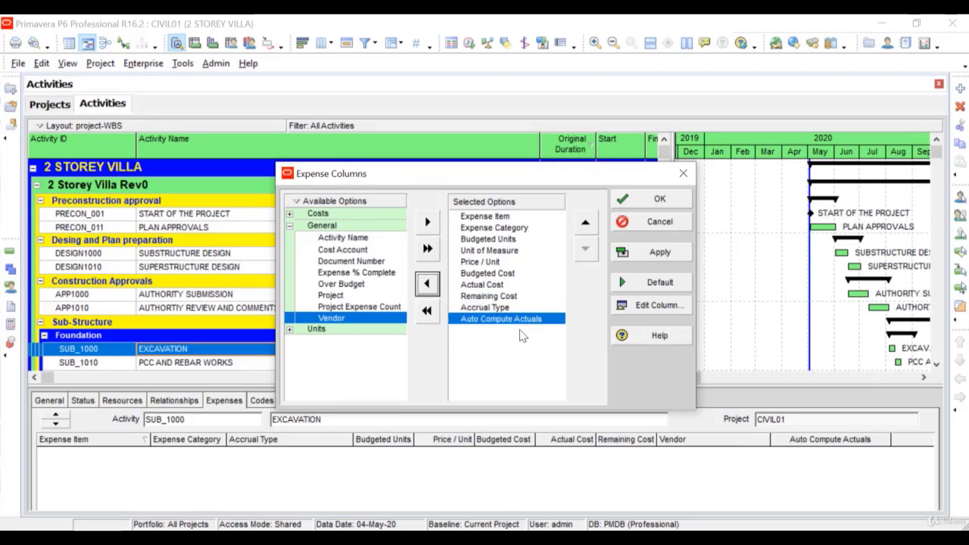
left_click(639, 254)
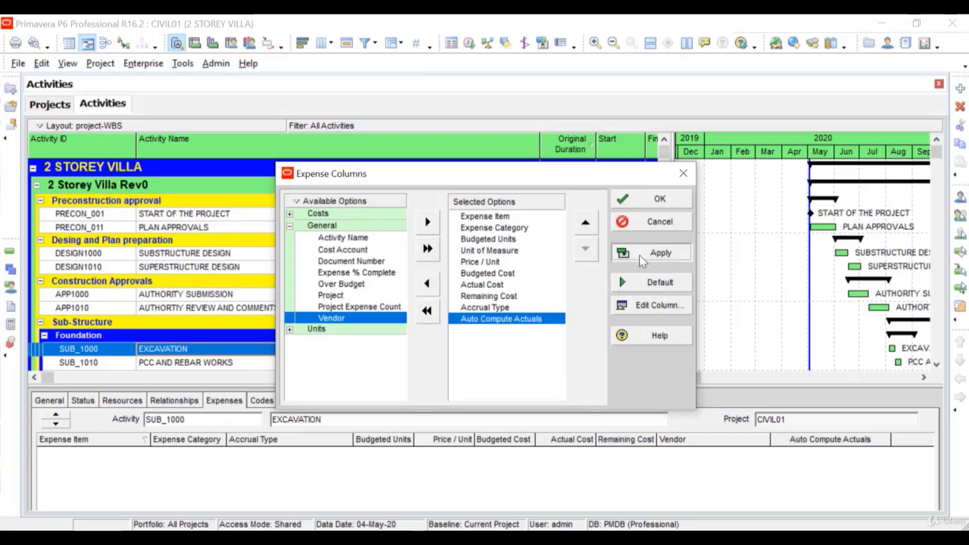
left_click(660, 200)
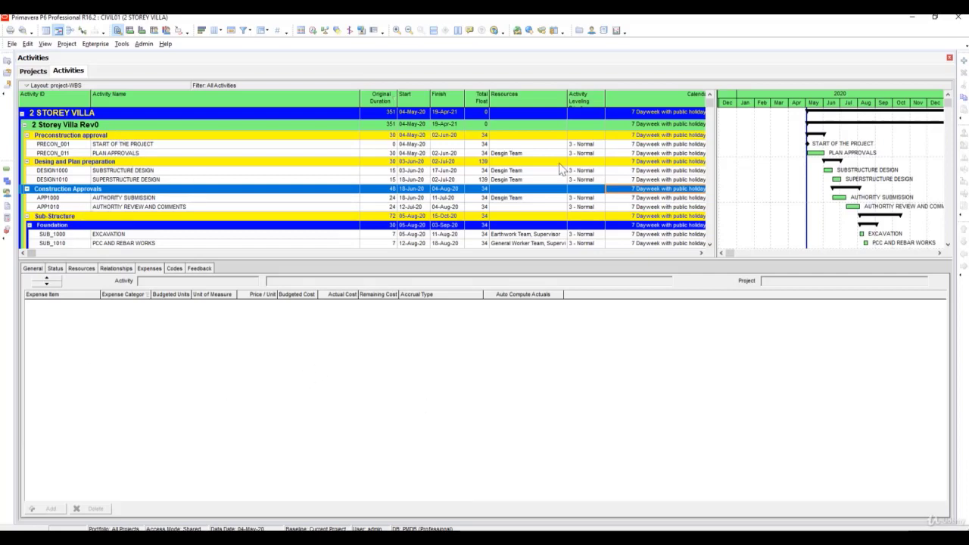
Add an expense item named "Training of Staff" to activity DESIGN1000, SUBSTRUCTURE DESIGN.
left_click(119, 171)
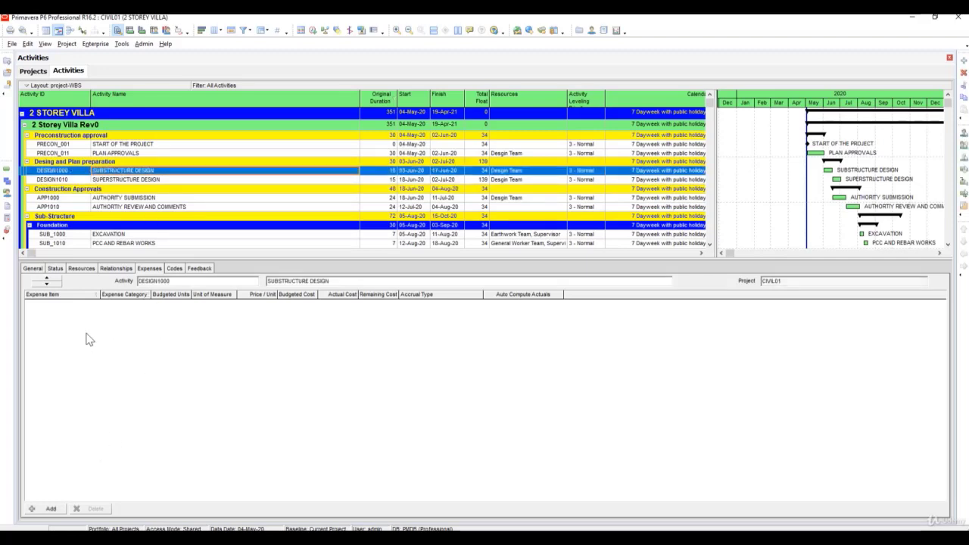
left_click(59, 509)
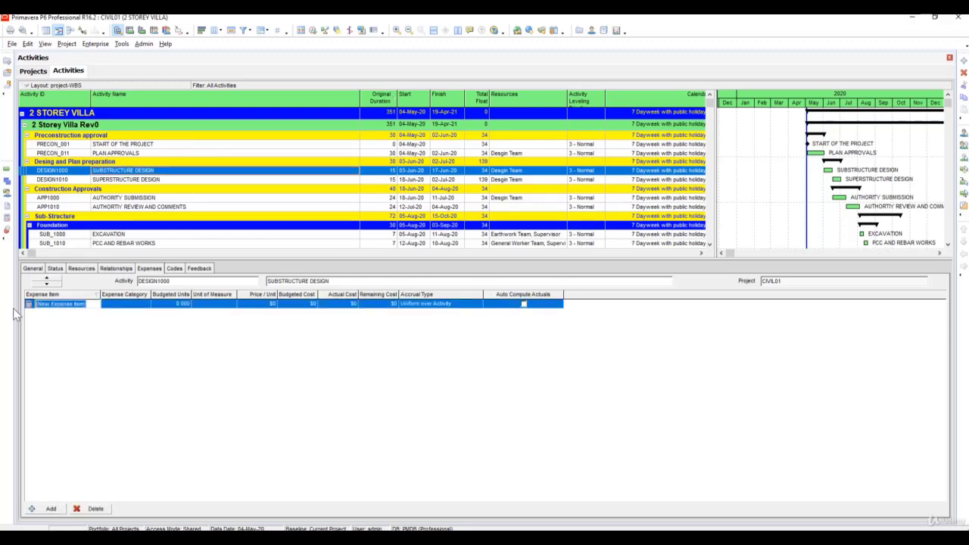
type("F")
type("raining")
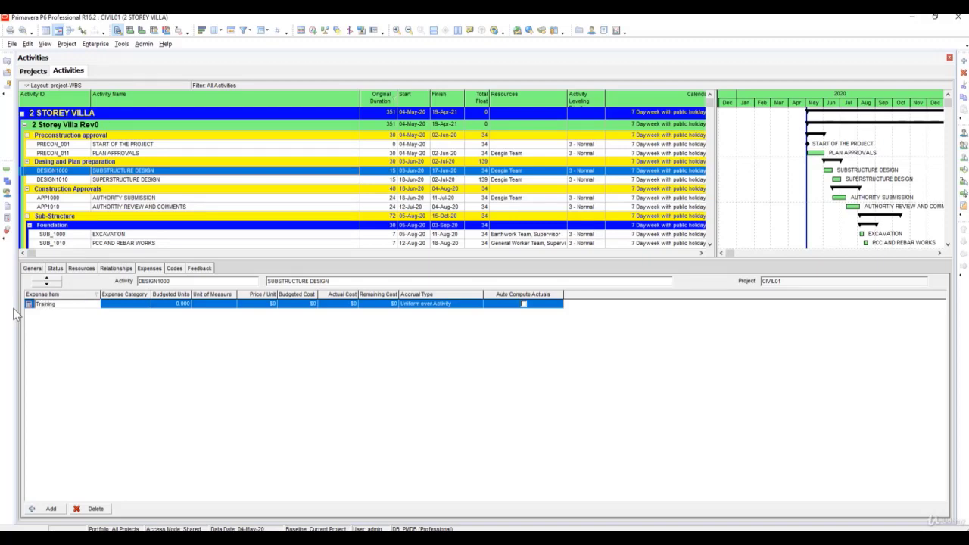
type(" of Staff")
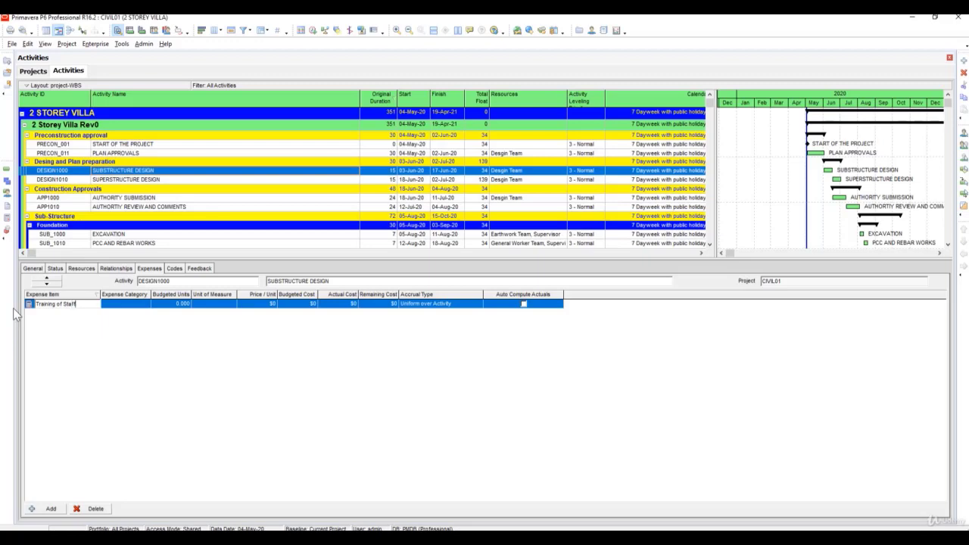
Assign the Training expense category to the Training of Staff expense item.
left_click(119, 305)
left_click(146, 304)
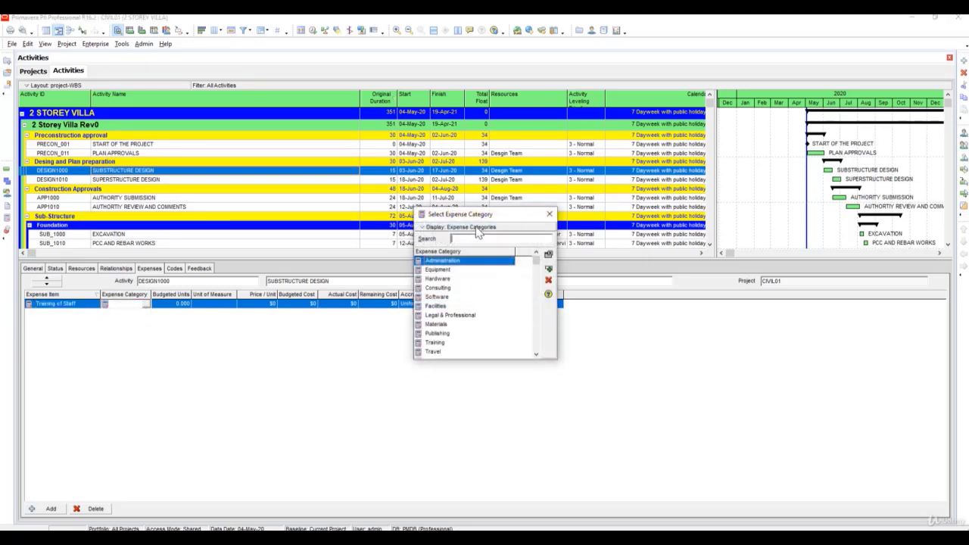
left_click_drag(512, 213, 179, 249)
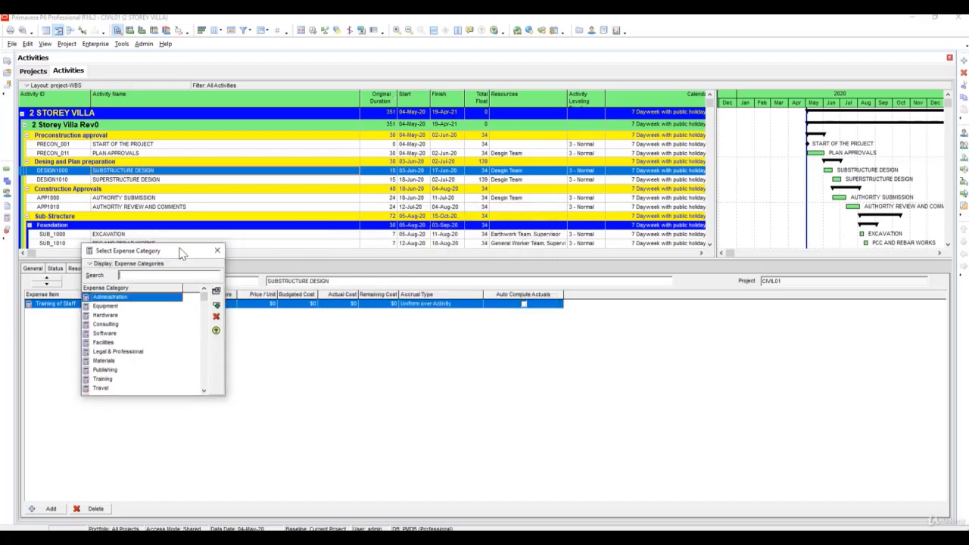
left_click(111, 378)
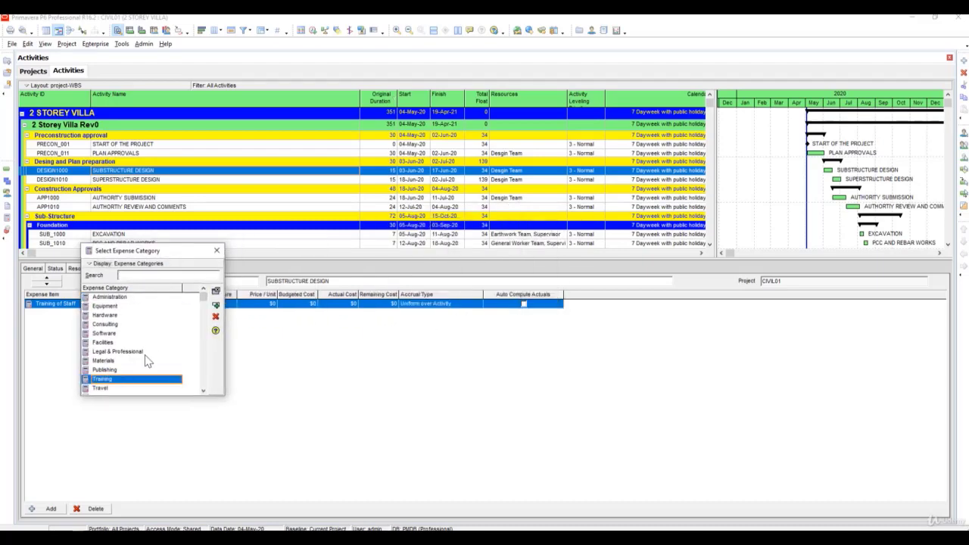
double_click(113, 378)
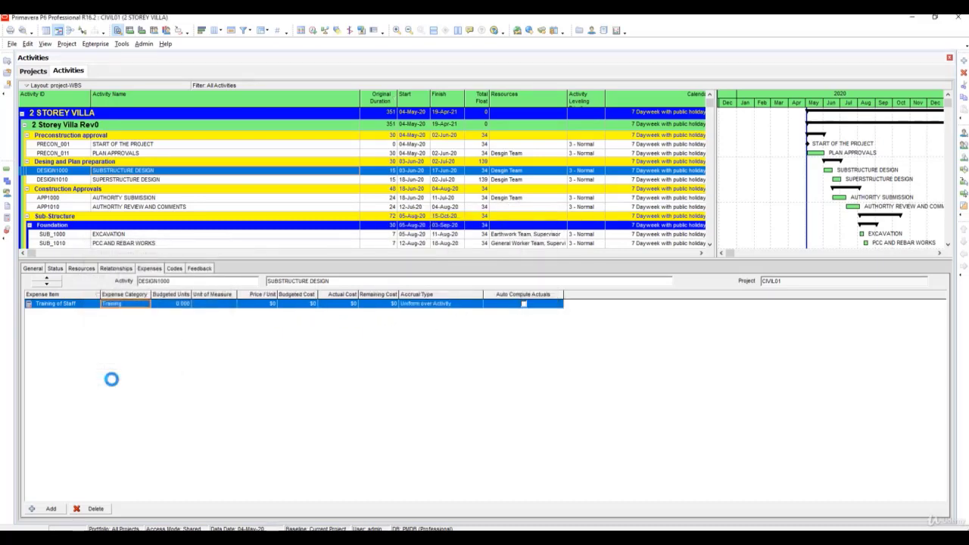
Set the Training of Staff expense to 1 budgeted unit, unit of measure LS and a price per unit of $200.
left_click(173, 306)
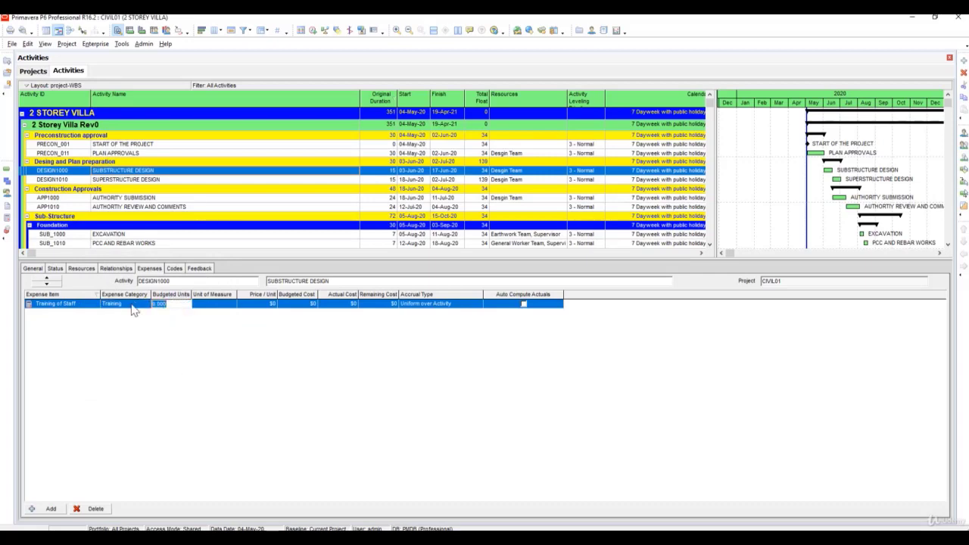
type("1")
left_click(232, 309)
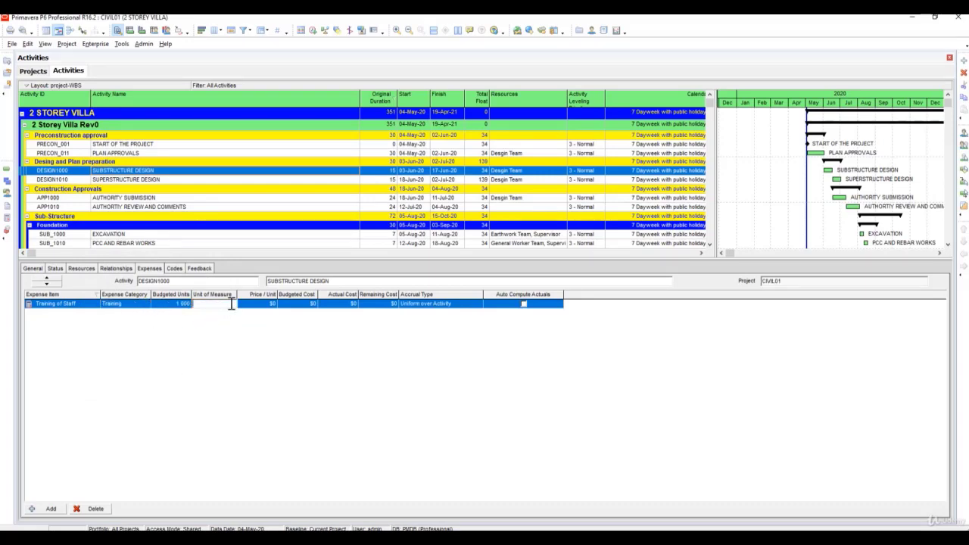
type("LS")
left_click(259, 304)
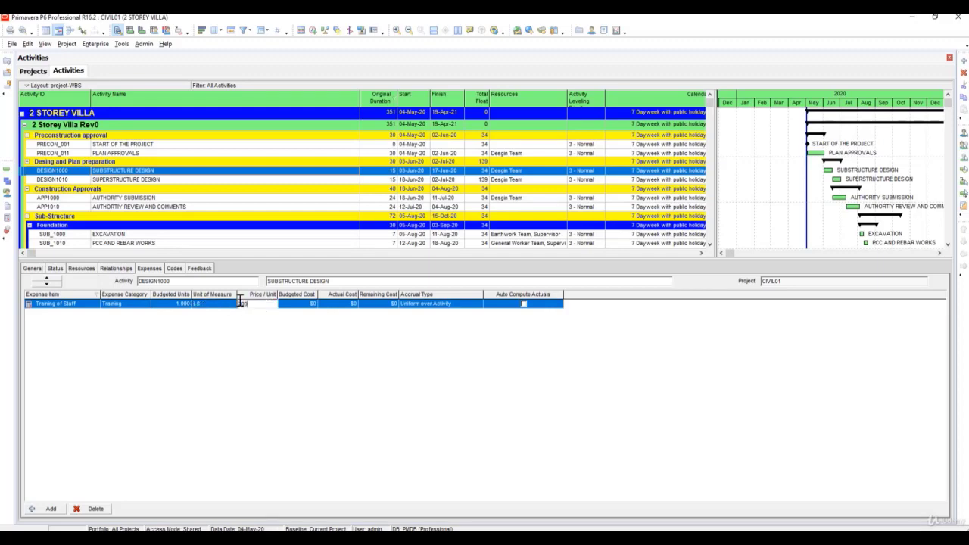
key("Return")
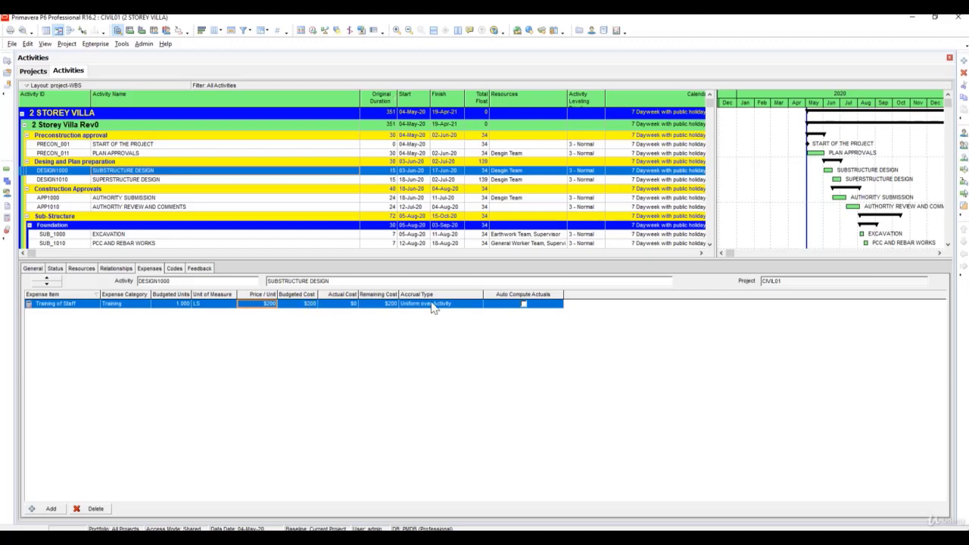
left_click(352, 305)
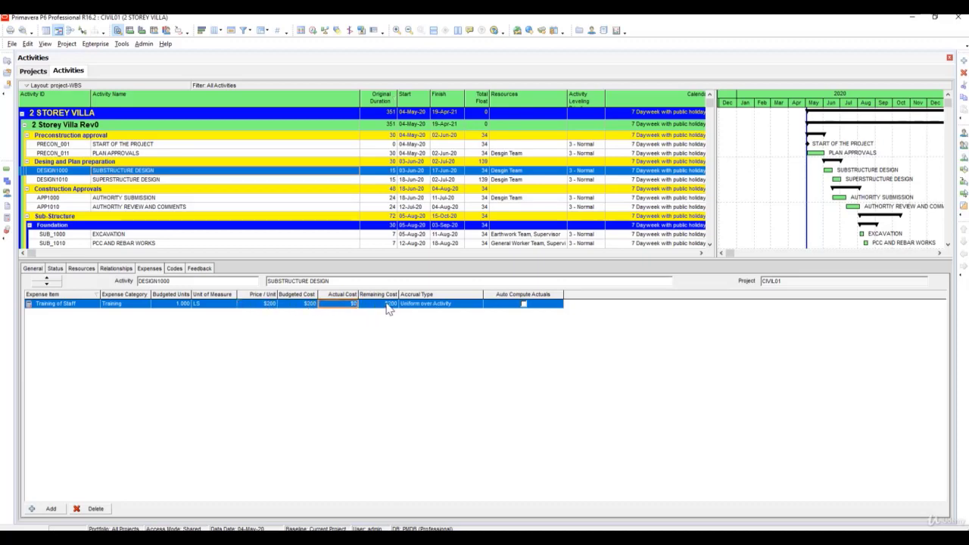
Set the Training of Staff expense's accrual type to Uniform over Activity and enable Auto Compute Actuals for it.
left_click(444, 305)
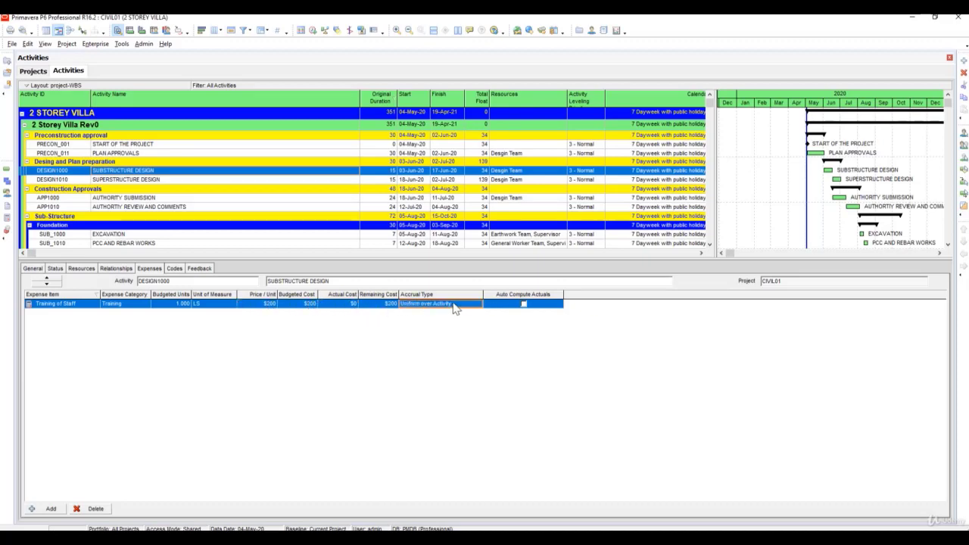
left_click(470, 305)
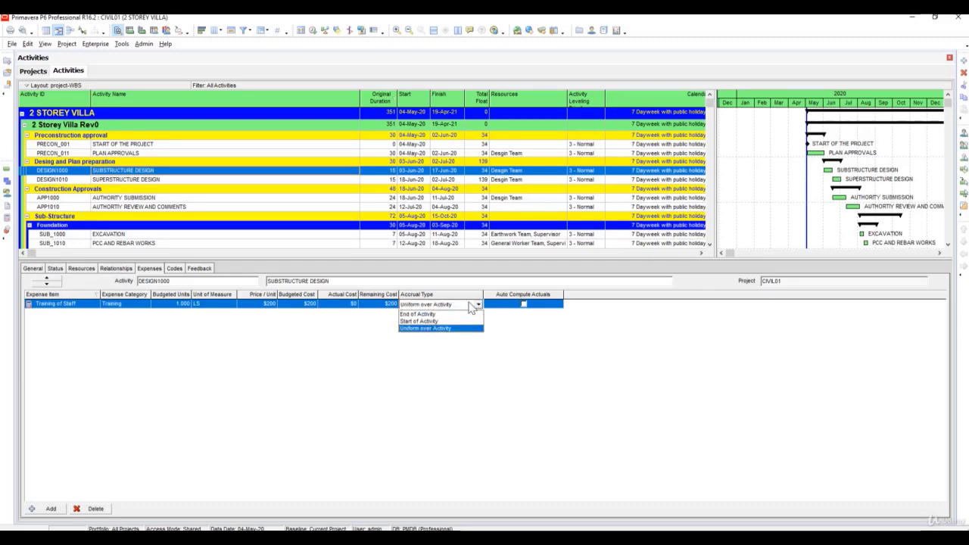
left_click(435, 330)
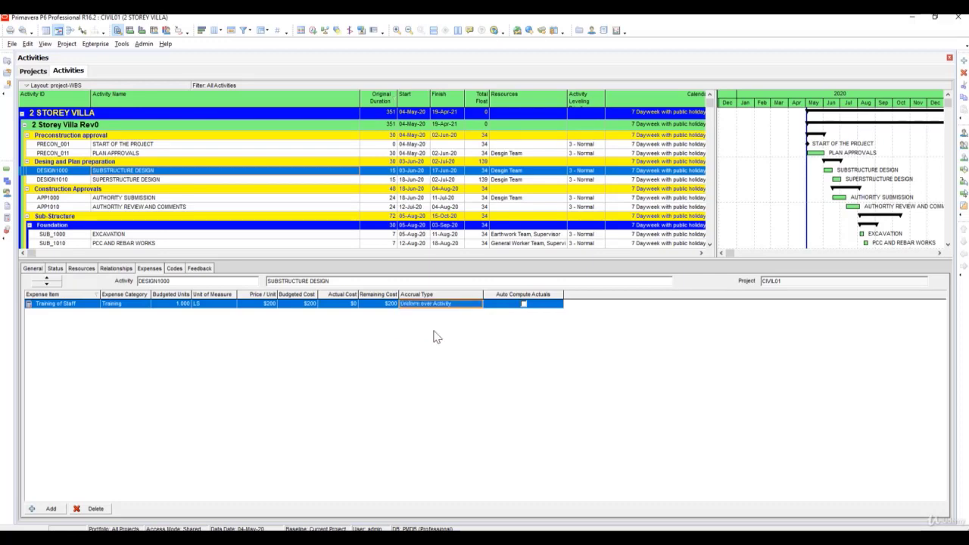
left_click(525, 305)
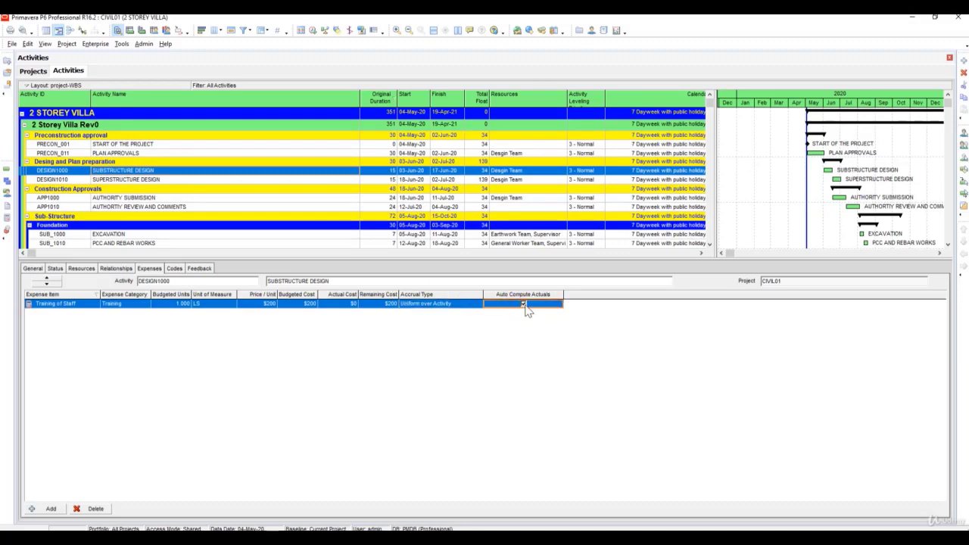
Add an expense item named "Permit" with the Administration category to activity APP1000, AUTHORITY SUBMISSION.
left_click(144, 181)
scroll(131, 211, "down", 1)
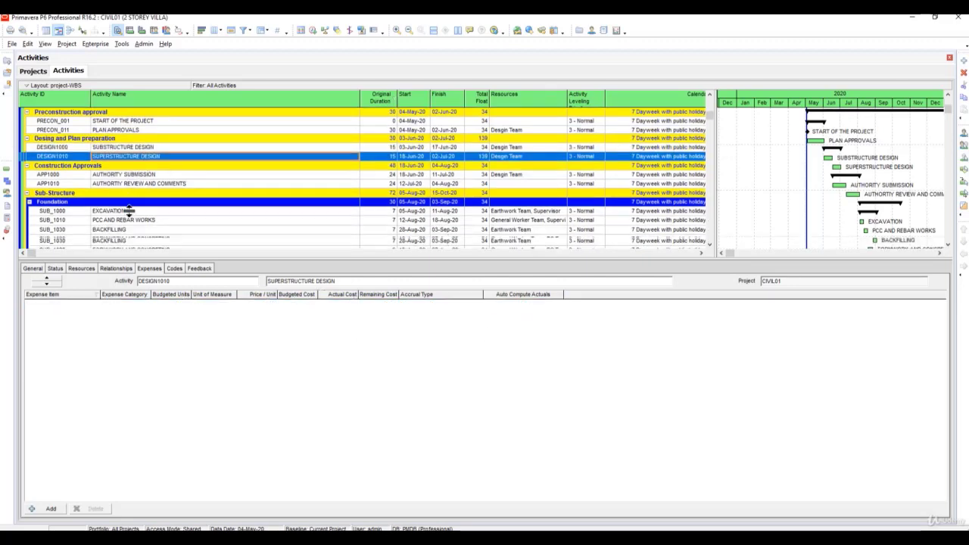
scroll(140, 194, "down", 1)
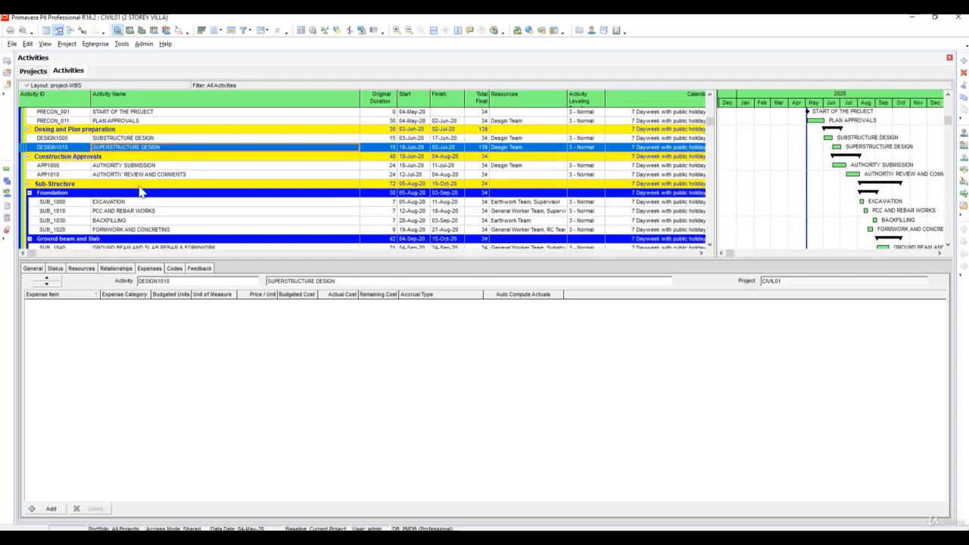
left_click(158, 165)
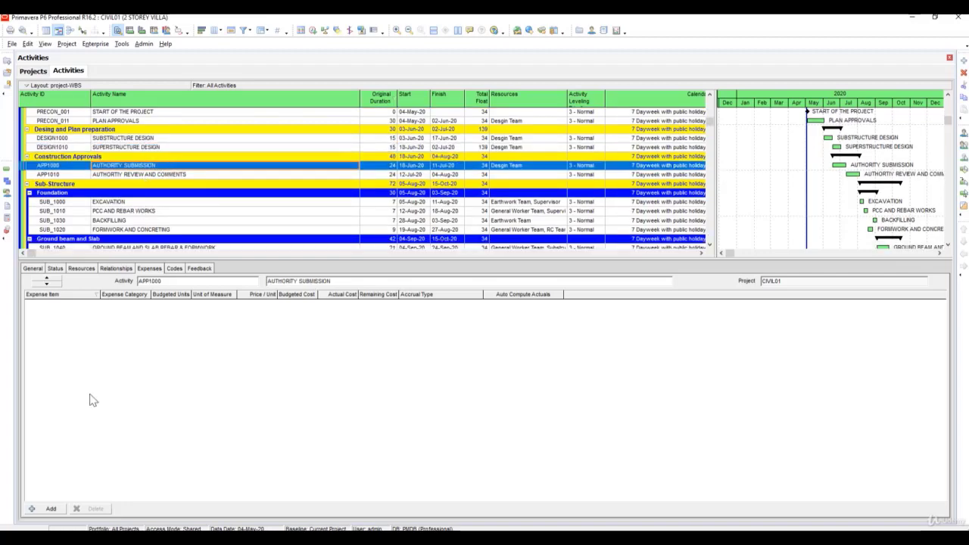
left_click(49, 509)
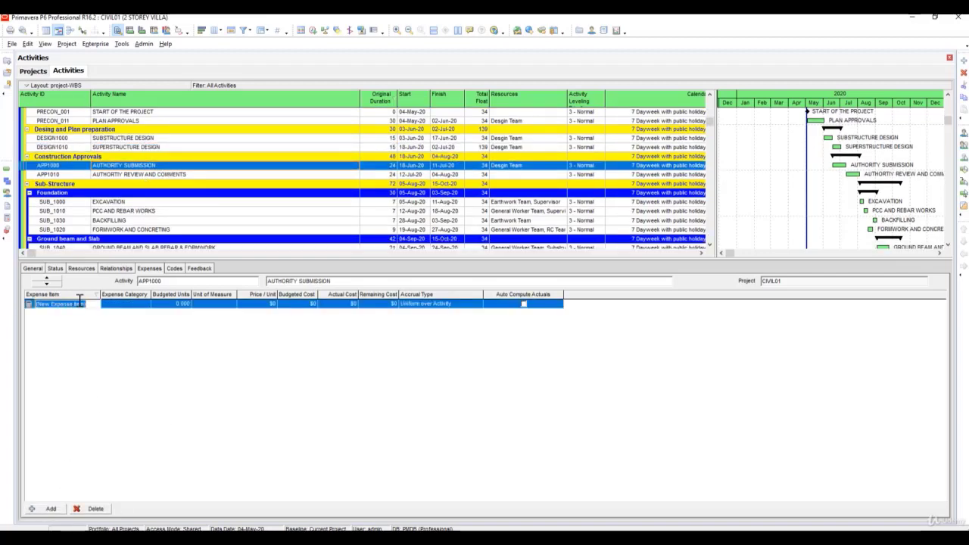
type("Permit")
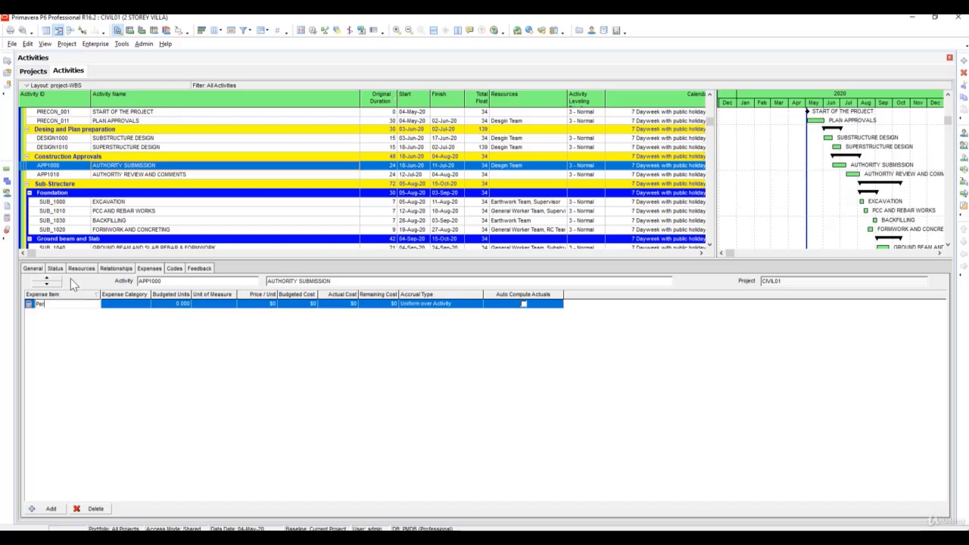
left_click(146, 304)
double_click(149, 297)
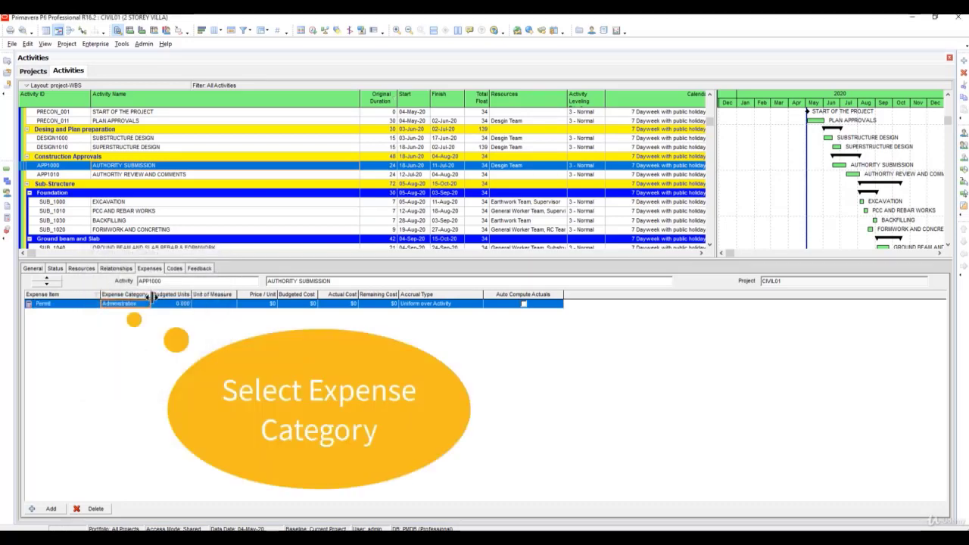
Set the Permit expense to 1 budgeted unit with LS as its unit of measure.
left_click(174, 305)
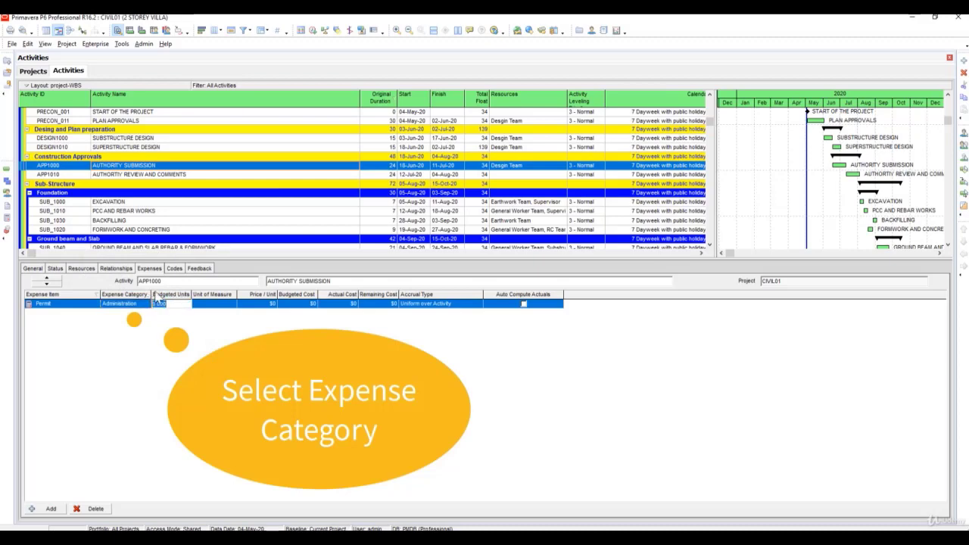
type("1000")
key("Return")
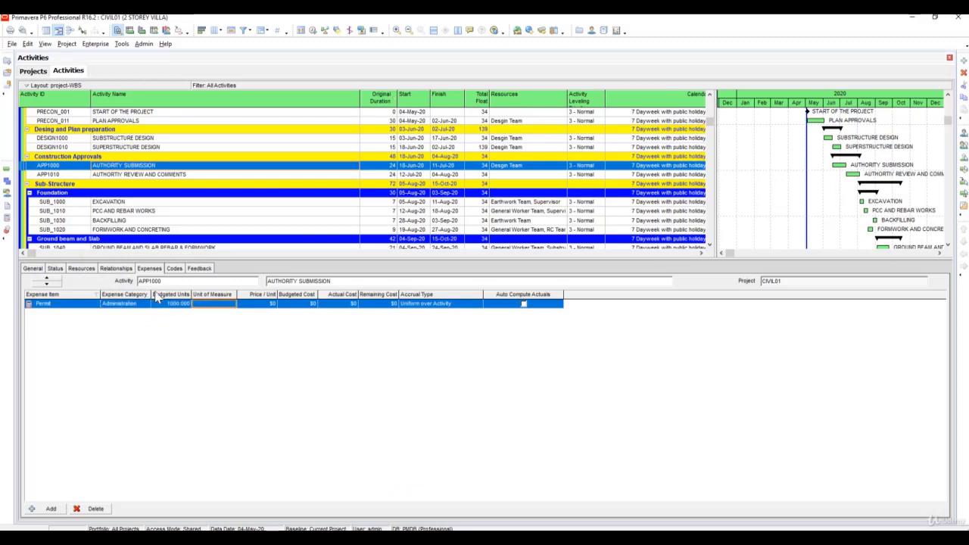
type("1")
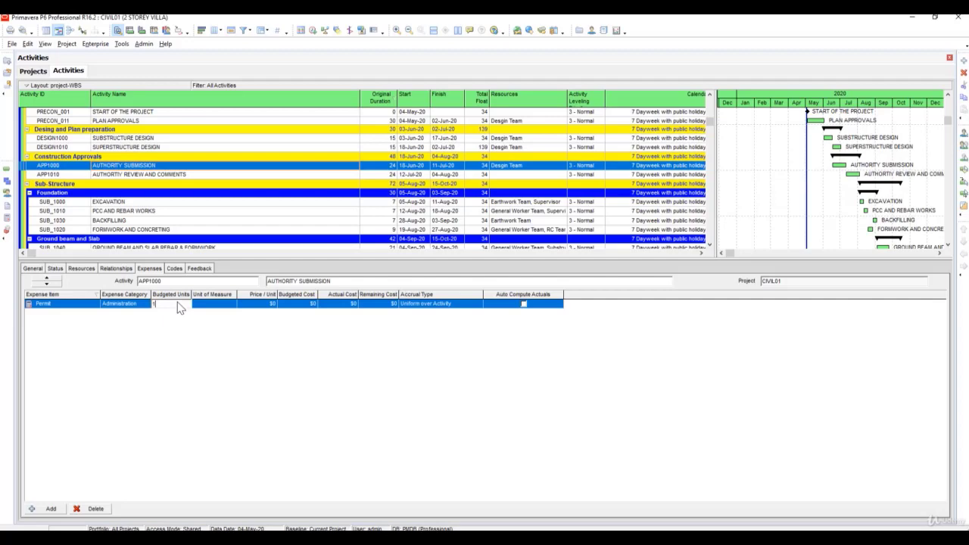
left_click(214, 304)
type("LS")
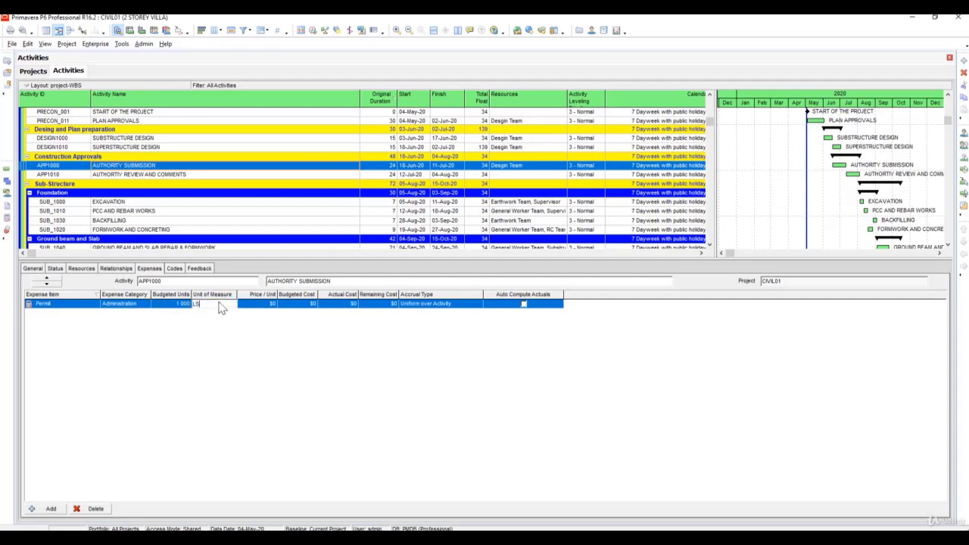
key("Tab")
Set the Permit expense's price per unit to $1,000 and enable Auto Compute Actuals for it.
left_click(254, 305)
key("Tab")
left_click(523, 304)
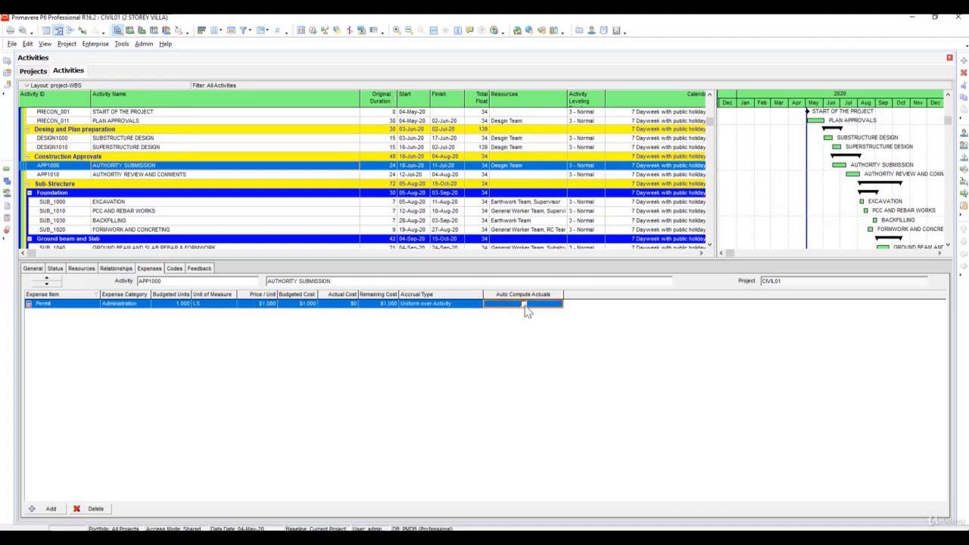
Add a new expense item in the Facilities category to activity SUB_1010, PCC AND REBAR WORKS.
left_click(136, 201)
scroll(181, 167, "down", 2)
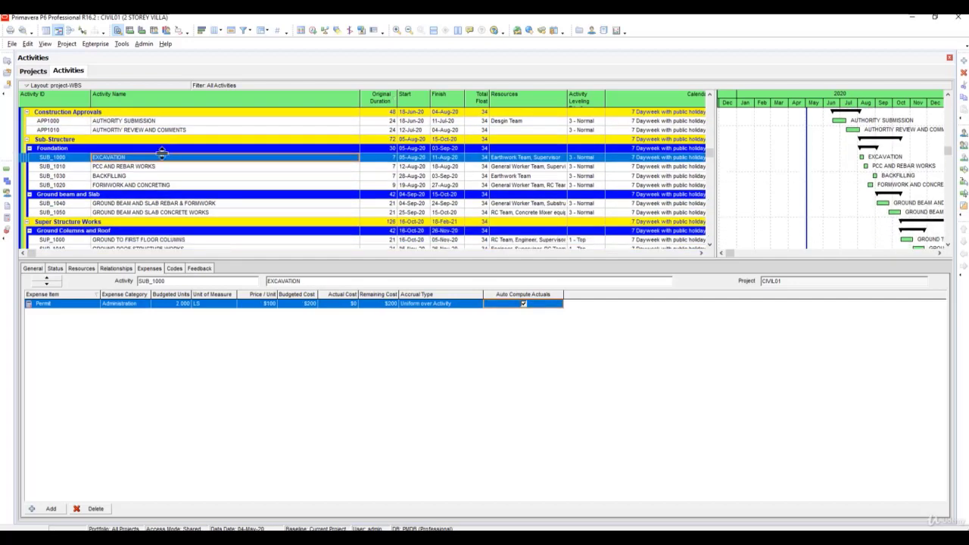
scroll(138, 194, "down", 3)
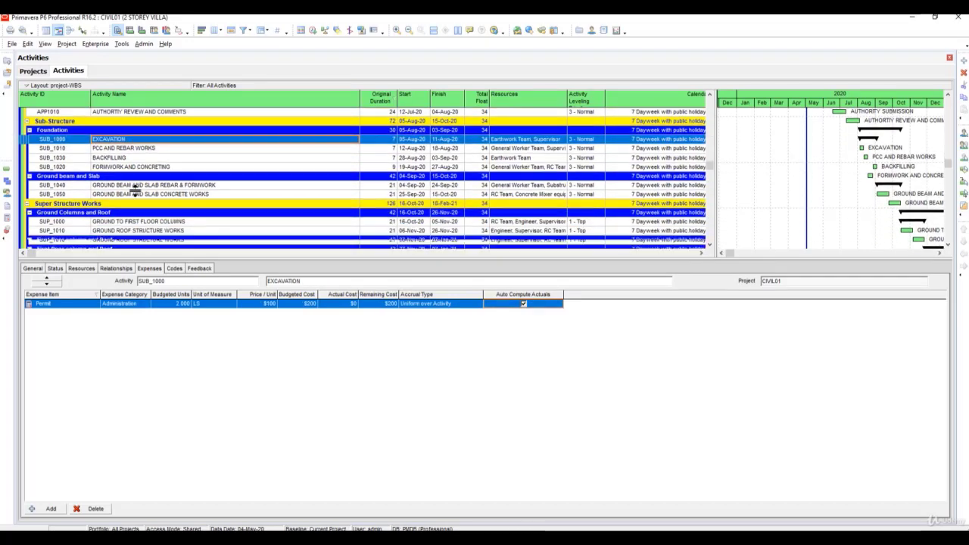
scroll(135, 193, "up", 1)
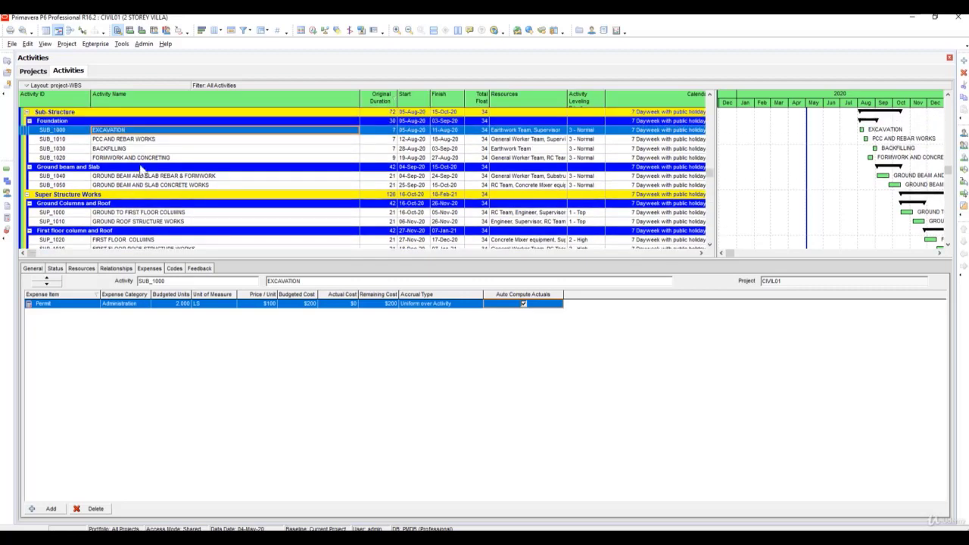
left_click(147, 142)
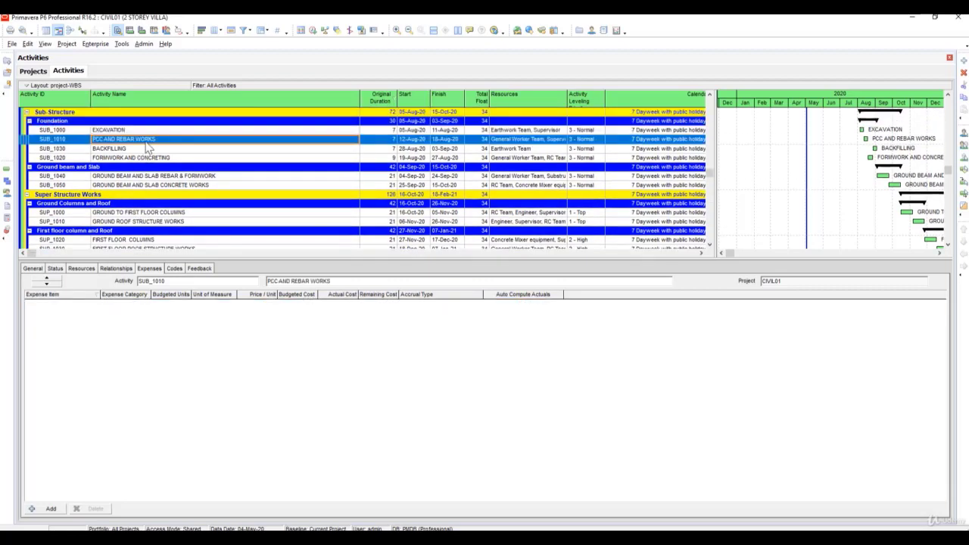
left_click(54, 510)
left_click(129, 306)
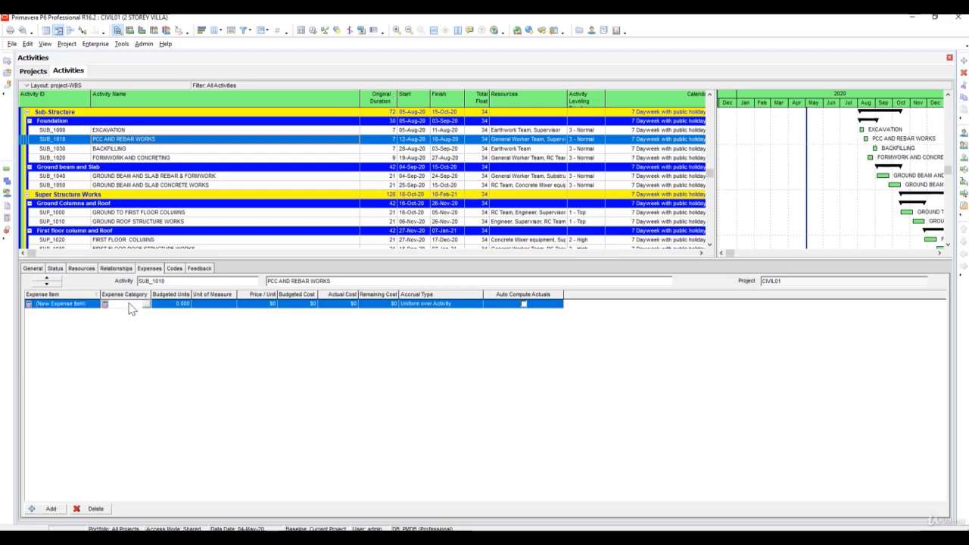
left_click(144, 304)
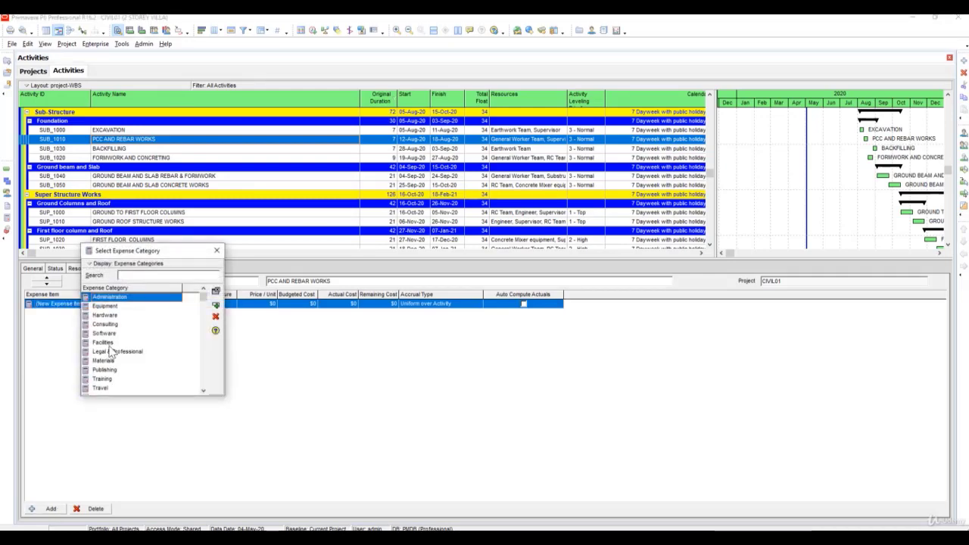
double_click(104, 343)
Name the new expense item of activity SUB_1010 "Cutting Facility".
left_click(86, 303)
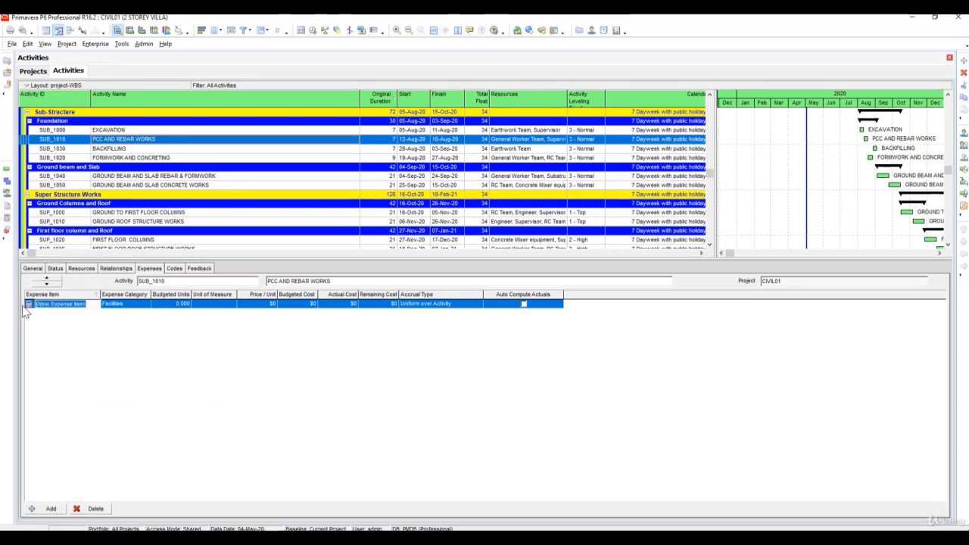
type("Cutting")
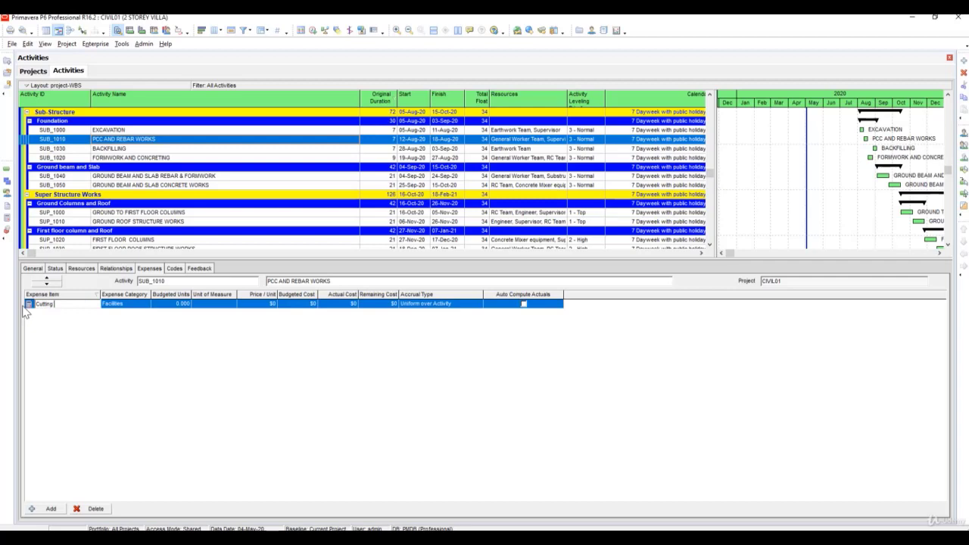
type(" Facility")
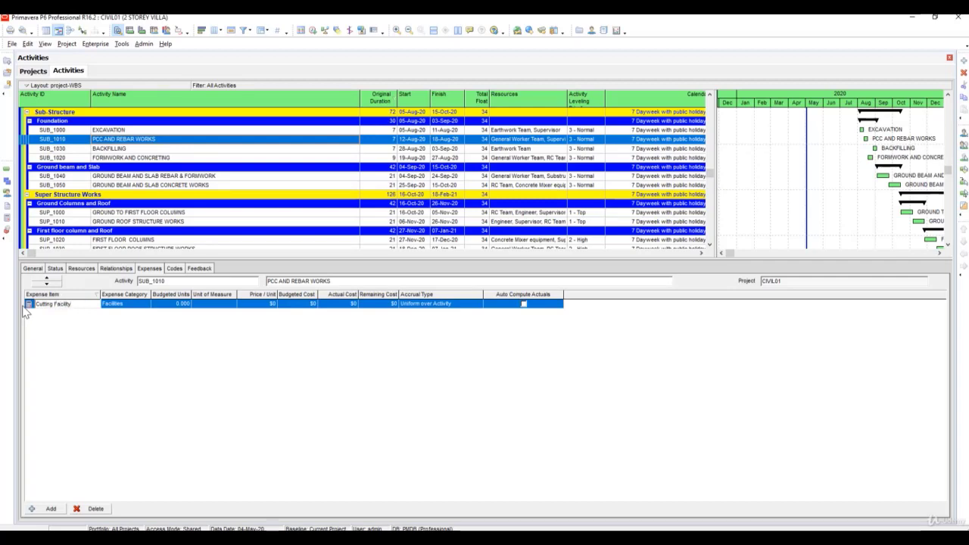
Set the Cutting Facility expense to 2 budgeted units, unit of measure LS and a price per unit of $150.
left_click(176, 303)
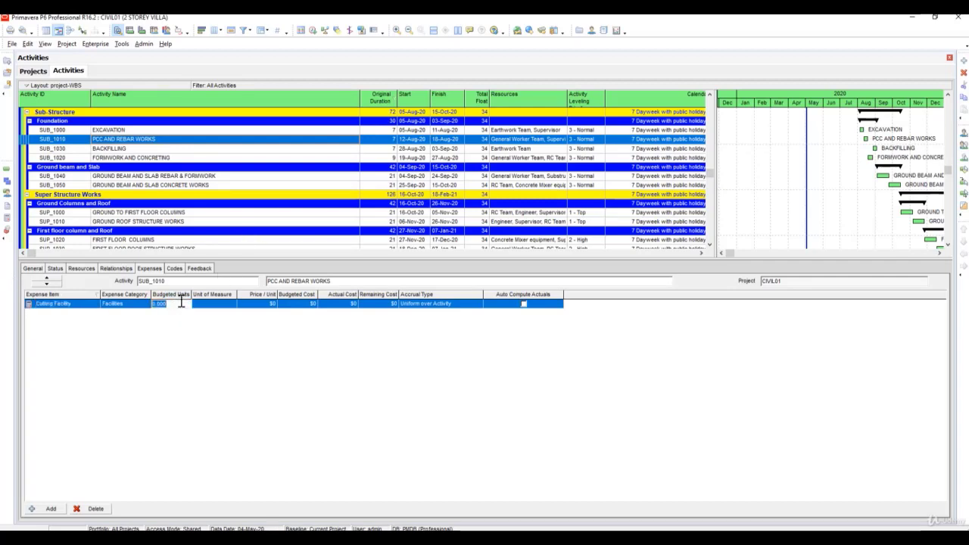
type("2")
left_click(223, 308)
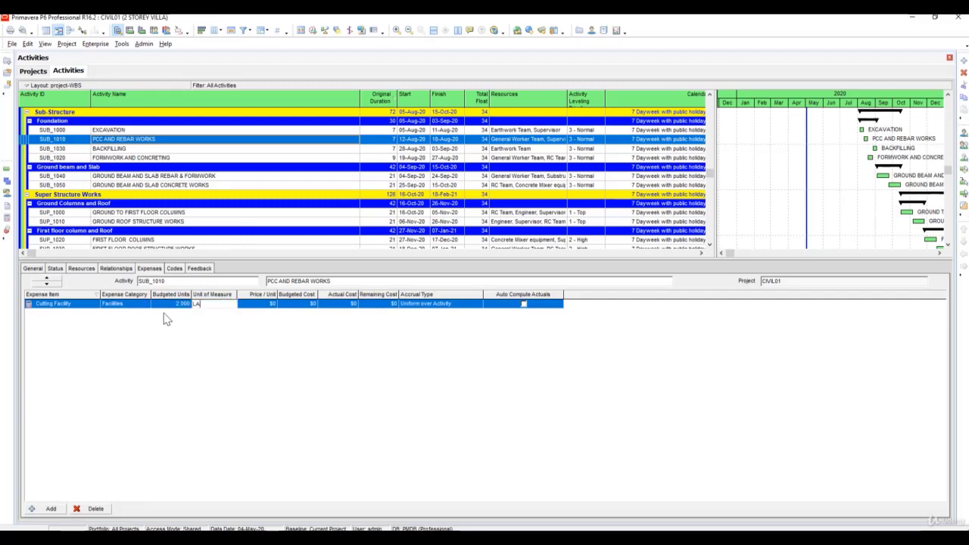
type("LA")
key("BackSpace")
type("S")
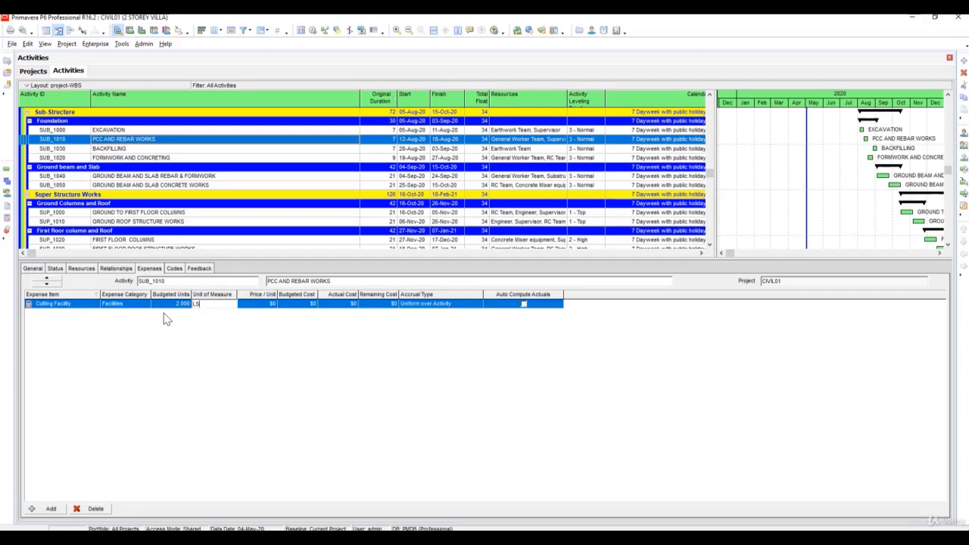
left_click(253, 307)
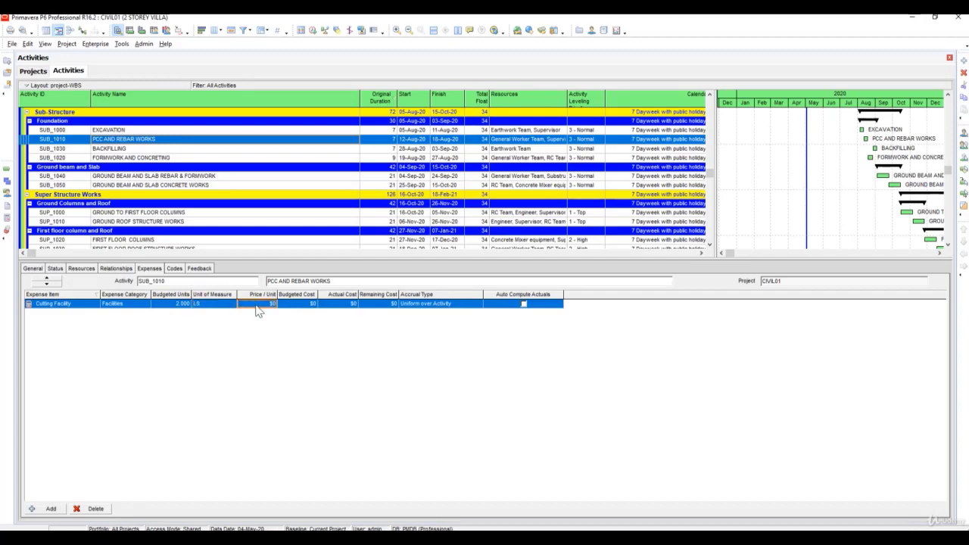
type("150")
key("Return")
Check the expenses of activity SUB_1050, GROUND BEAM AND SLAB CONCRETE WORKS, and look through the Super Structure Works activities.
left_click(144, 185)
scroll(151, 185, "down", 3)
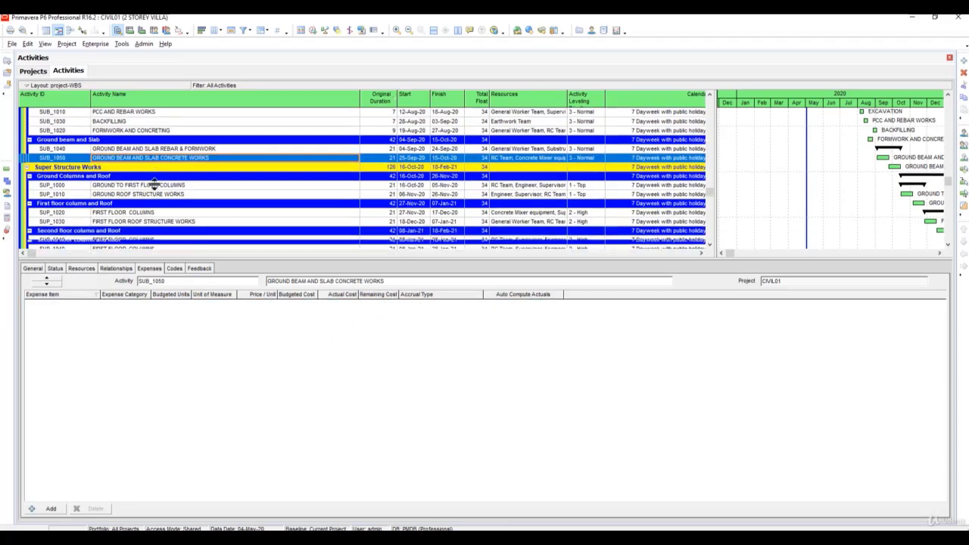
Add an expense item named Facility 1 to the SUP_1020 FIRST FLOOR COLUMNS activity.
scroll(156, 213, "down", 2)
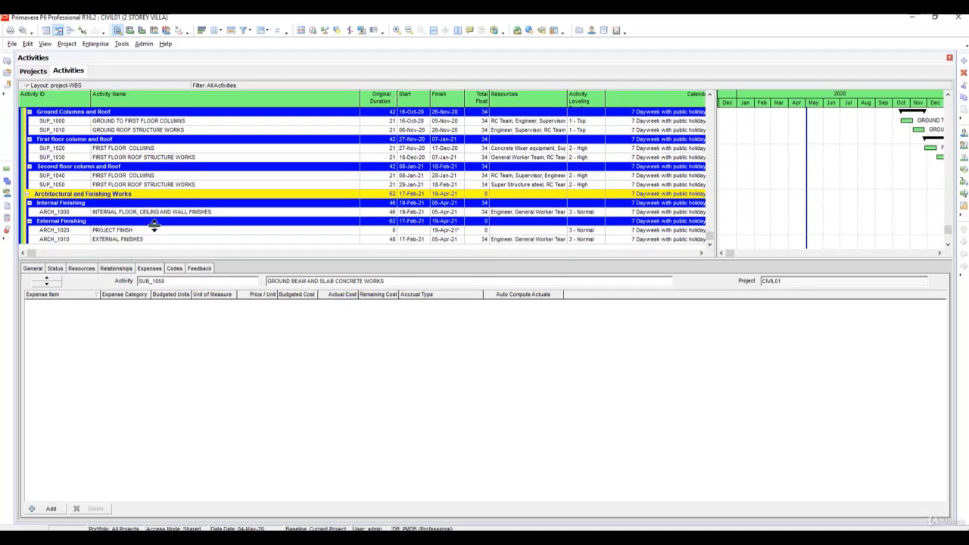
scroll(121, 176, "up", 1)
left_click(122, 175)
left_click(131, 157)
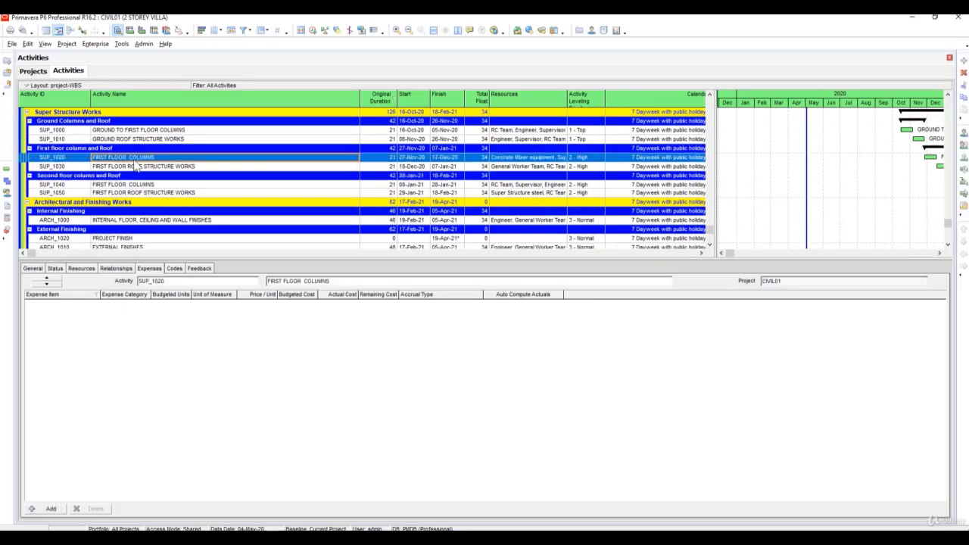
left_click(48, 508)
left_click_drag(88, 307, 1, 302)
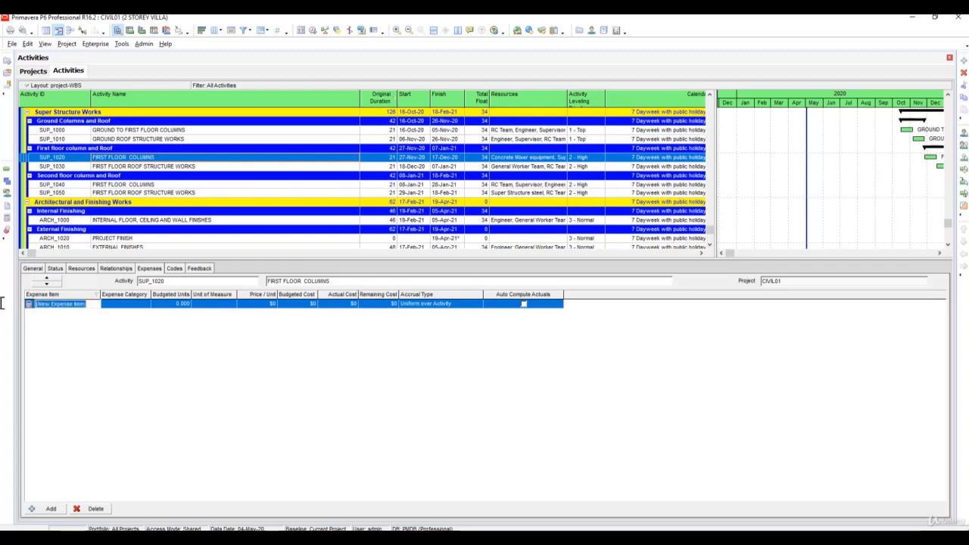
type("Facility 1")
Assign the Equipment expense category to the Facility 1 item.
left_click(122, 304)
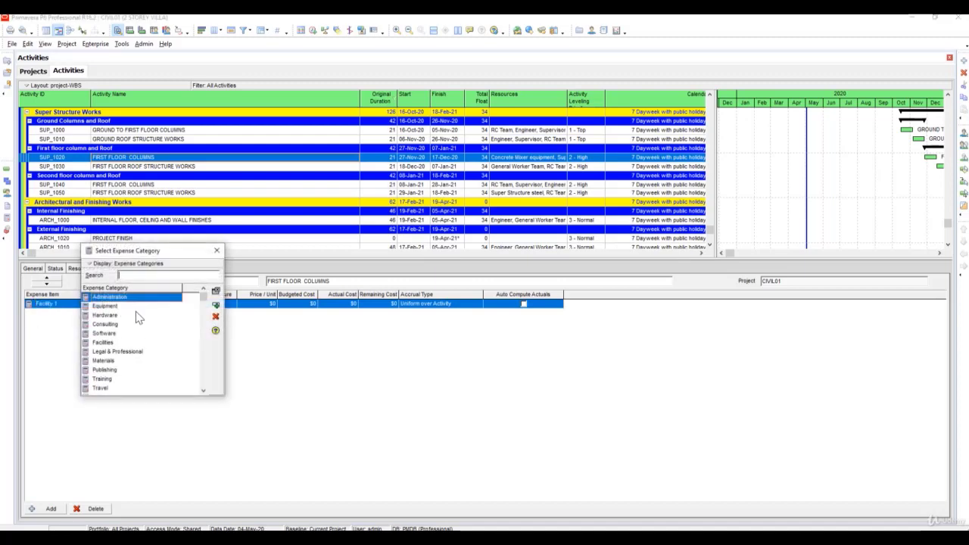
left_click(124, 307)
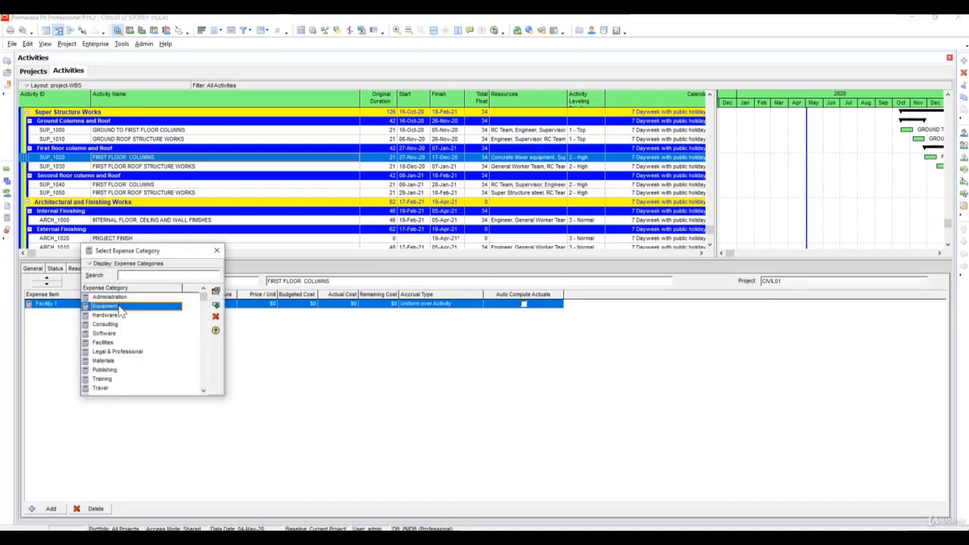
double_click(125, 310)
left_click(183, 306)
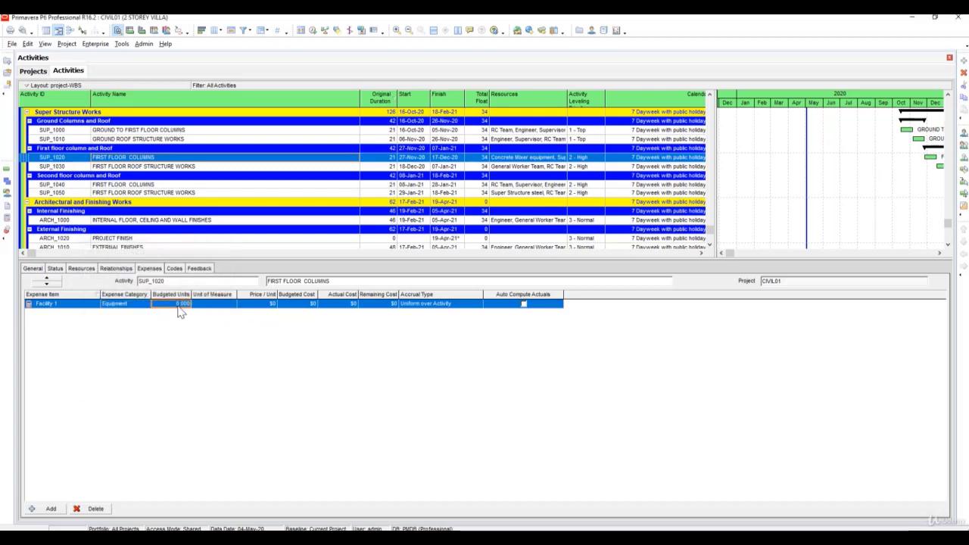
Change the Facility 1 expense category to Administration and set its budgeted units to 2.
left_click(124, 309)
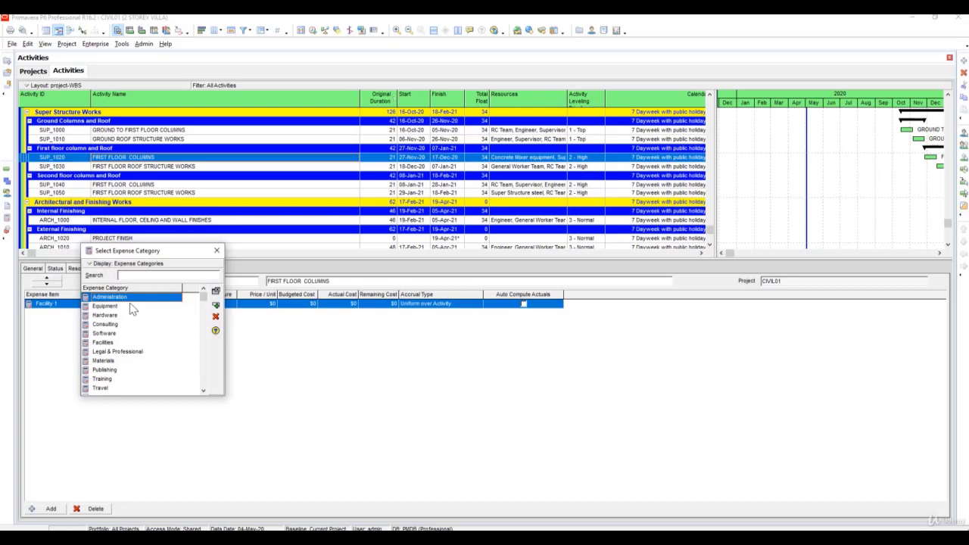
double_click(134, 306)
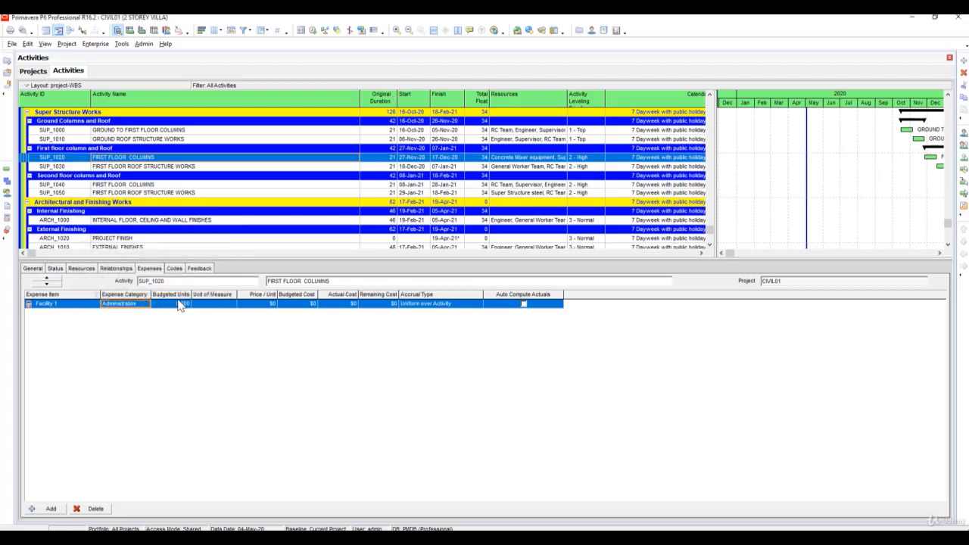
left_click(178, 304)
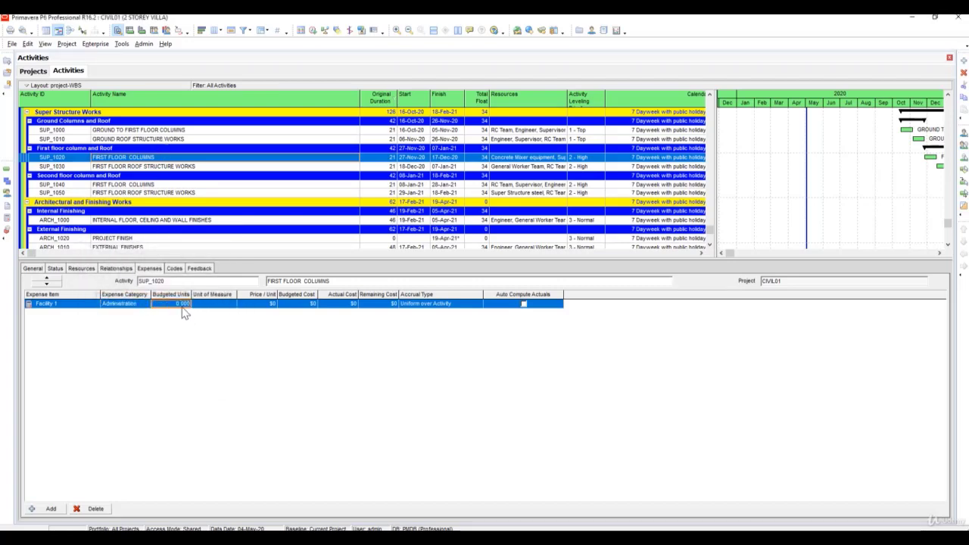
type("2")
Give Facility 1 the unit of measure ls at $150 per unit and enable Auto Compute Actuals.
left_click(227, 303)
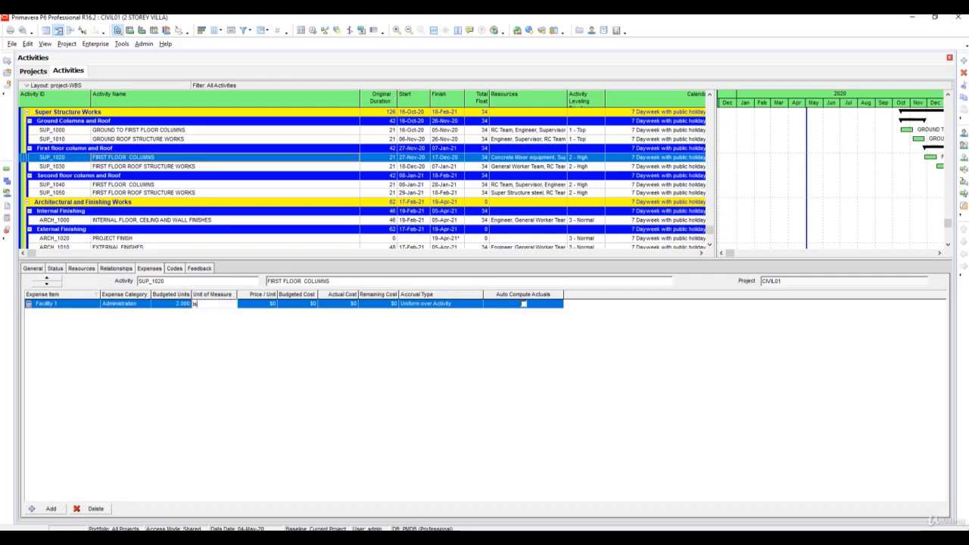
left_click(259, 303)
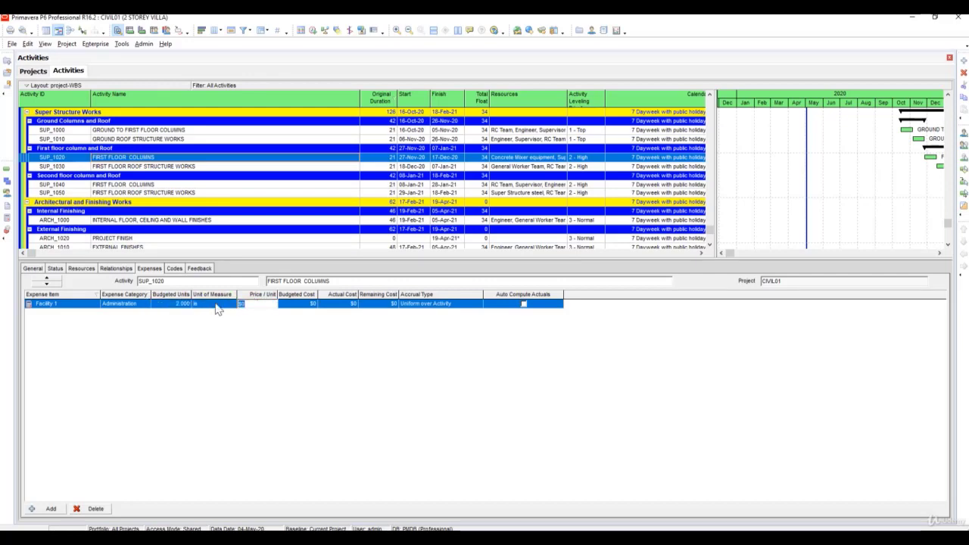
type("150")
key("Return")
left_click(522, 305)
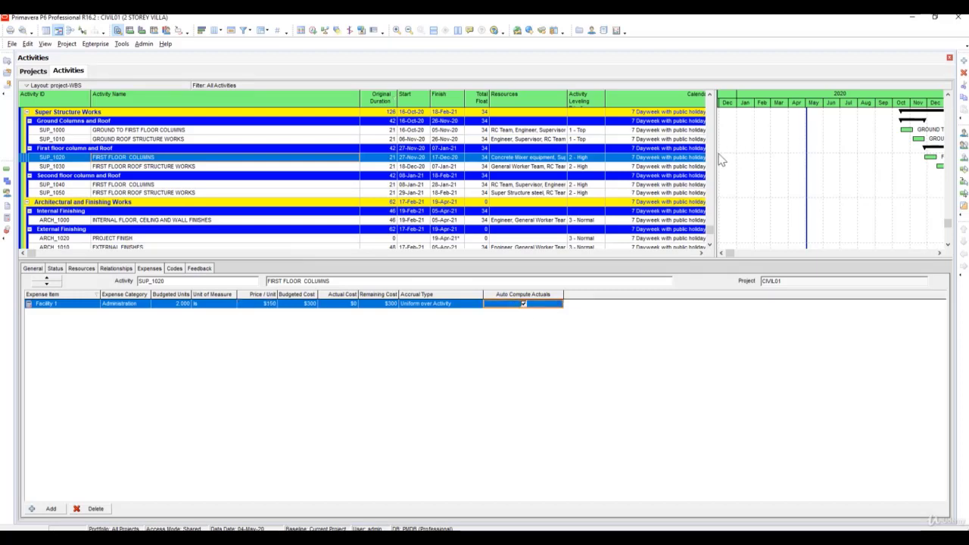
Widen the activity table and remove Activity Leveling Priority and Calendar from its selected columns.
left_click_drag(716, 151, 859, 161)
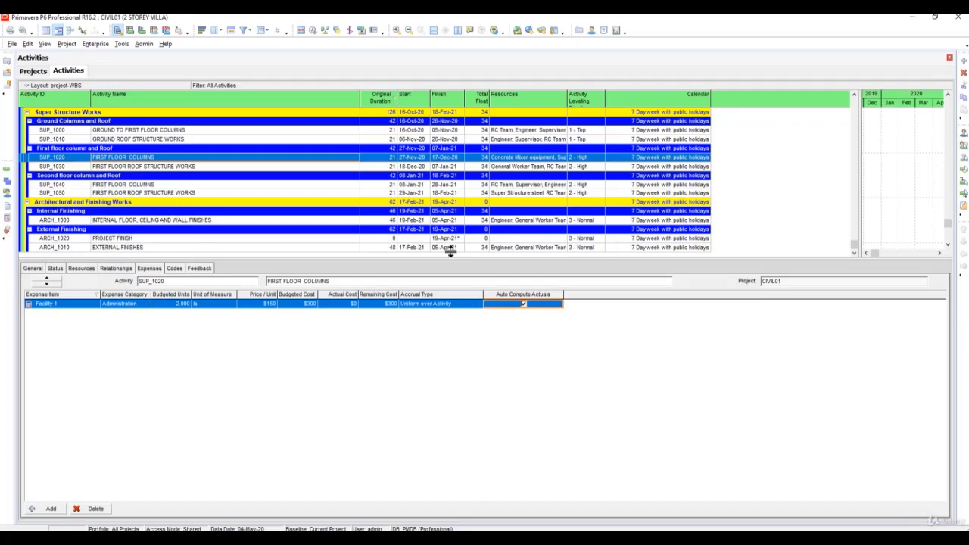
right_click(725, 112)
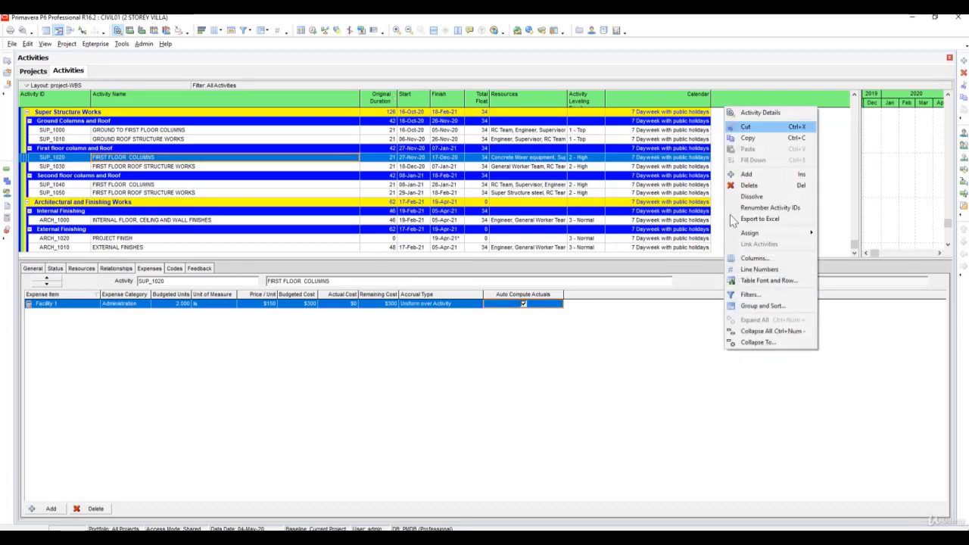
left_click(719, 258)
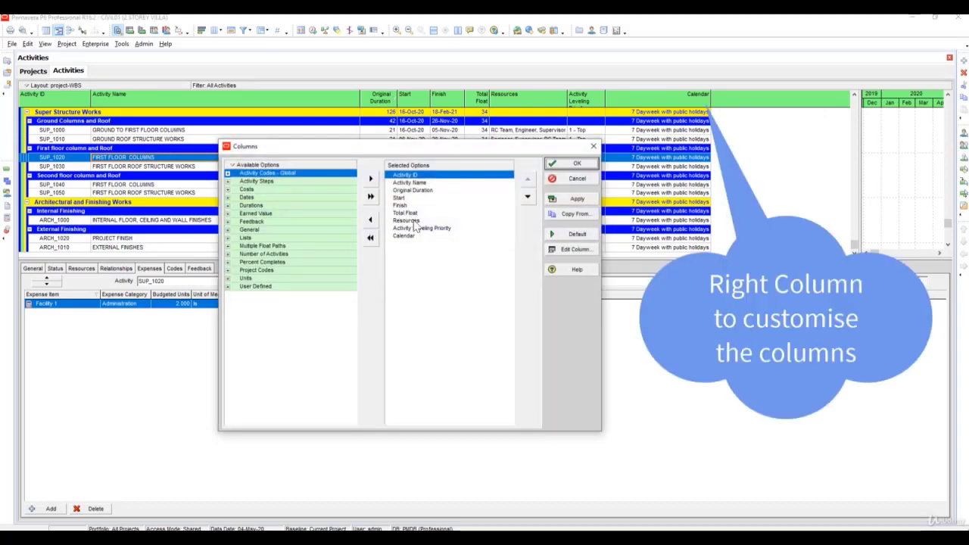
left_click(422, 229)
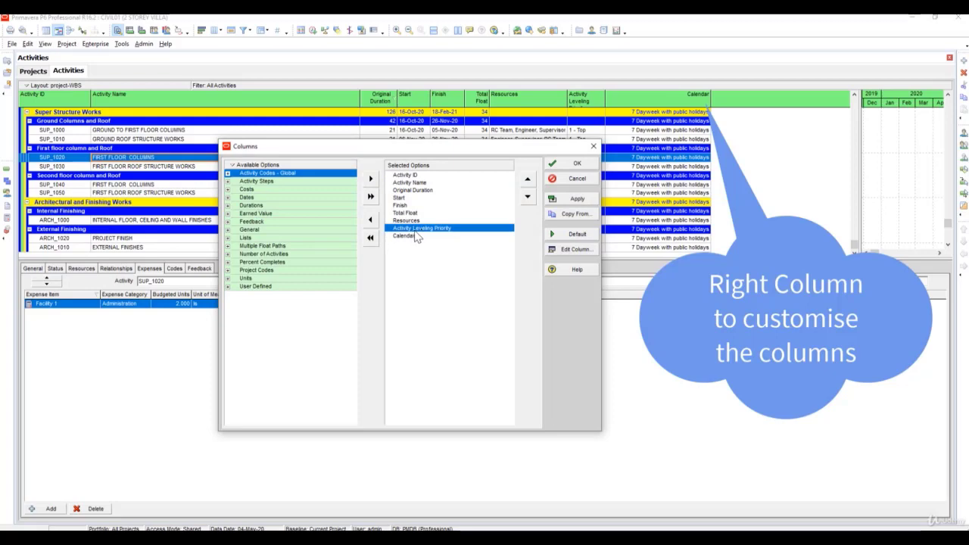
left_click(370, 219)
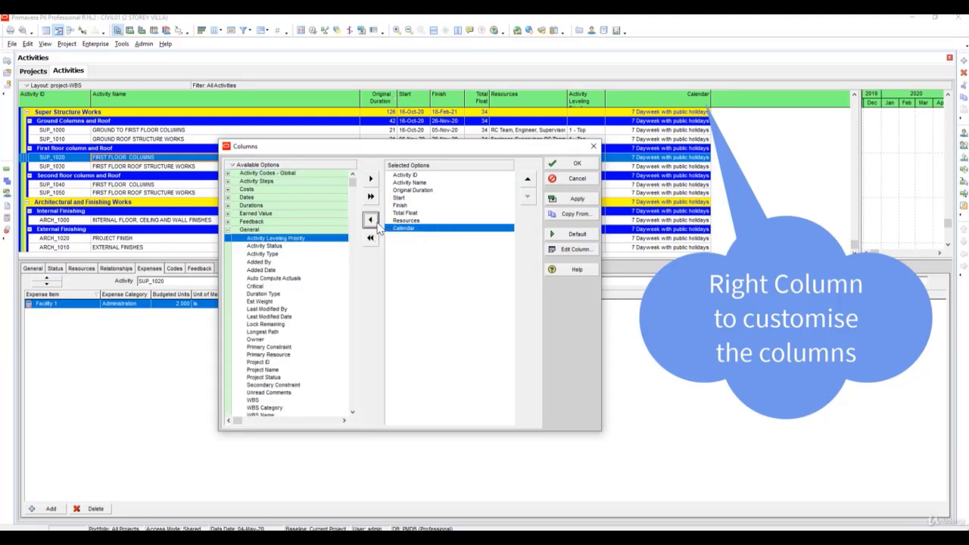
left_click(374, 219)
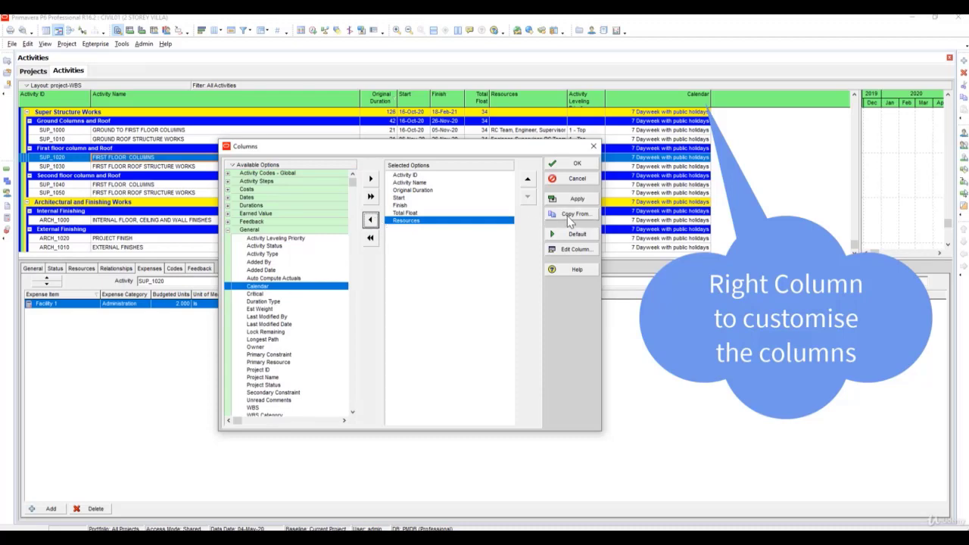
Add the Budgeted Expense, Labor, Material, Nonlabor and Total Cost columns to the activity table and apply the column selection.
left_click(228, 229)
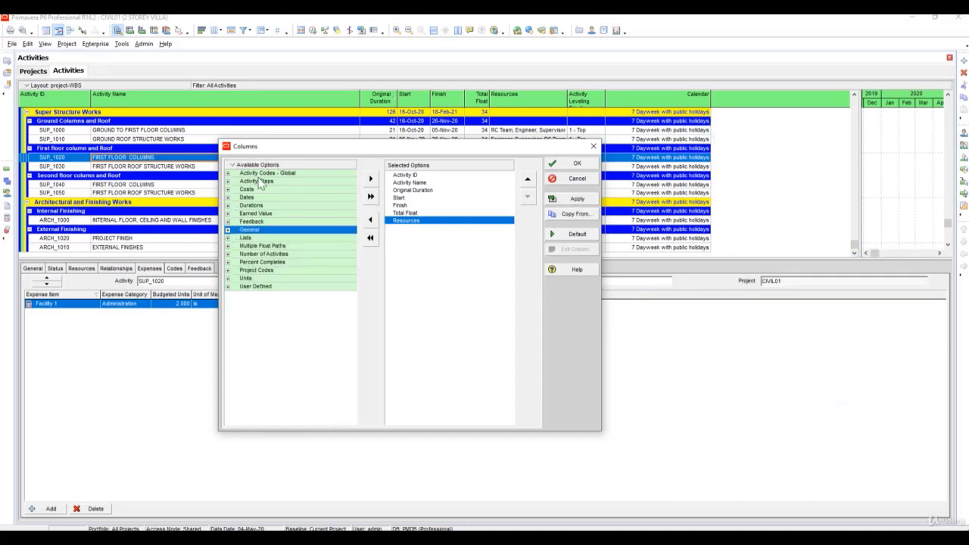
left_click(228, 189)
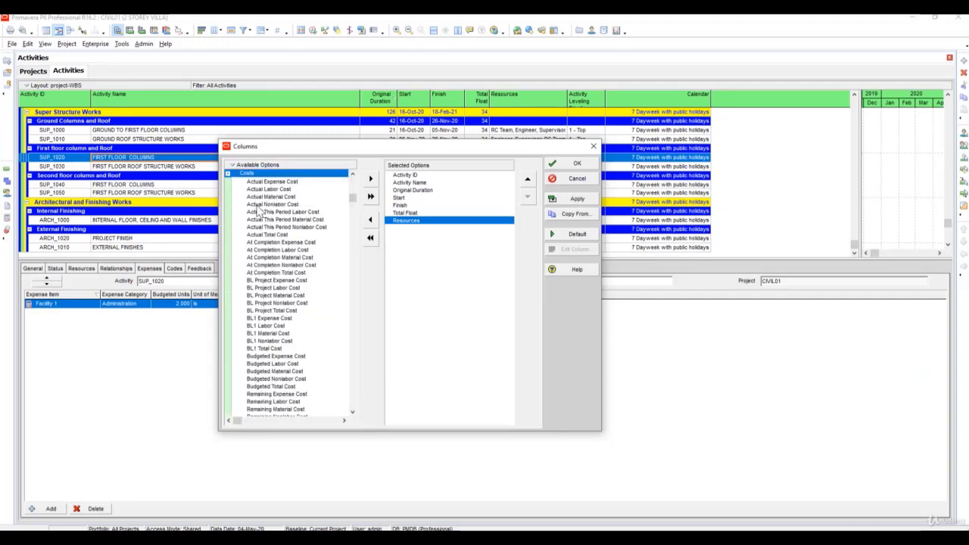
left_click(296, 357)
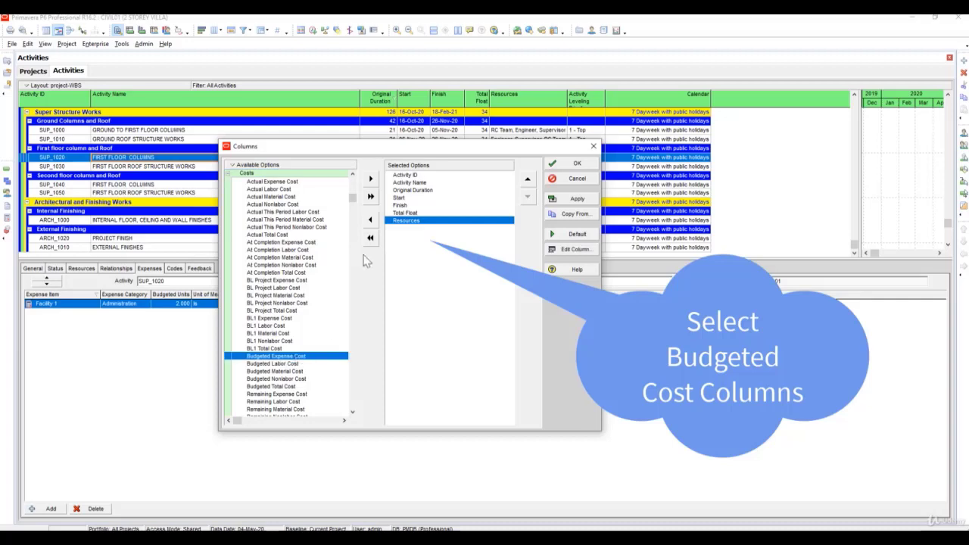
left_click(371, 179)
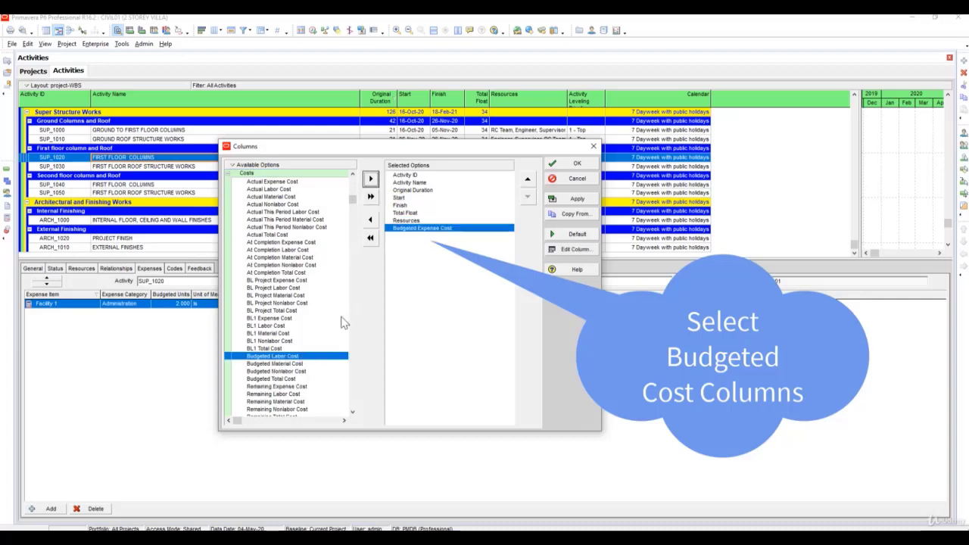
left_click(371, 179)
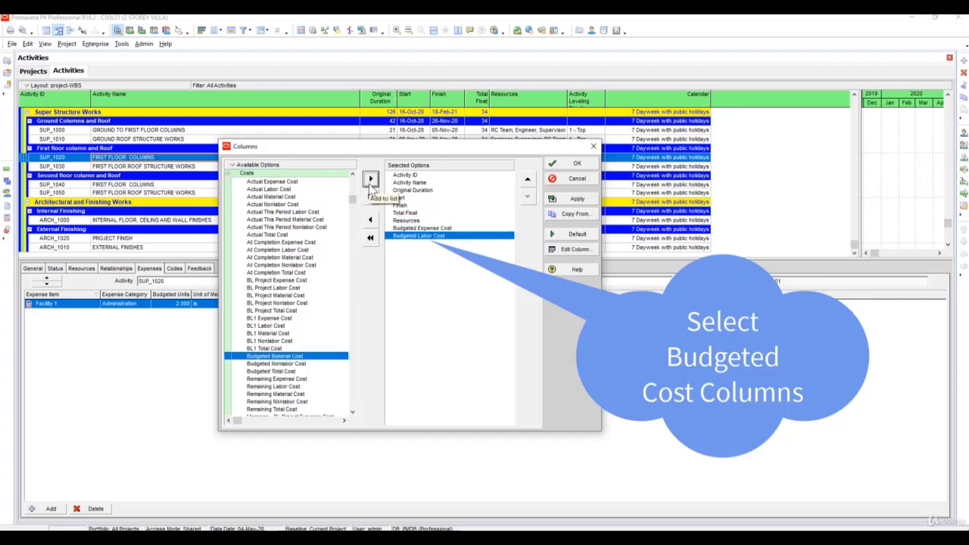
left_click(371, 179)
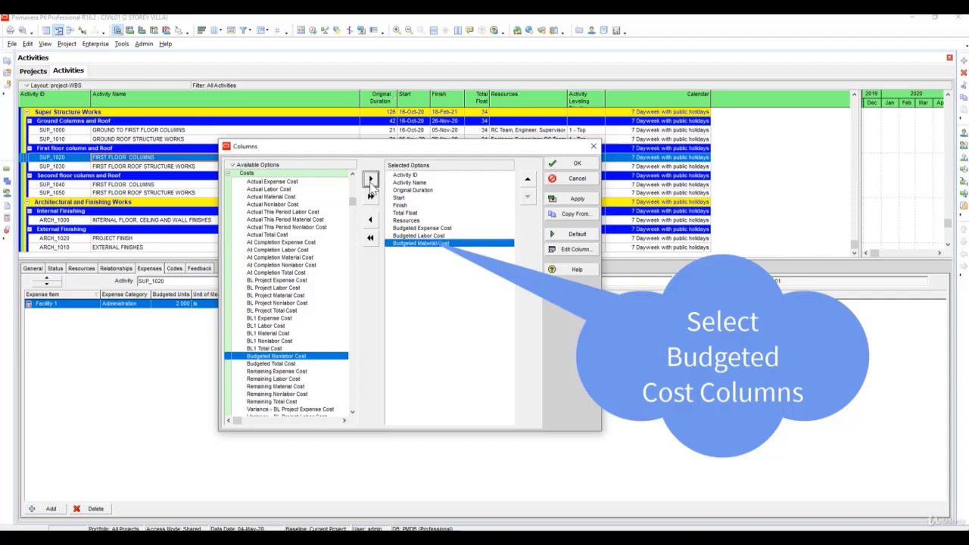
left_click(371, 179)
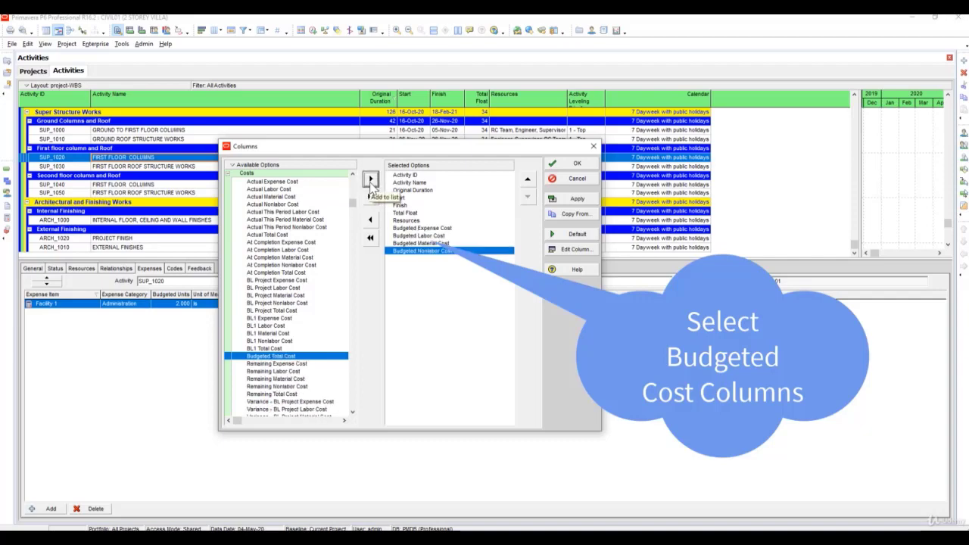
left_click(371, 180)
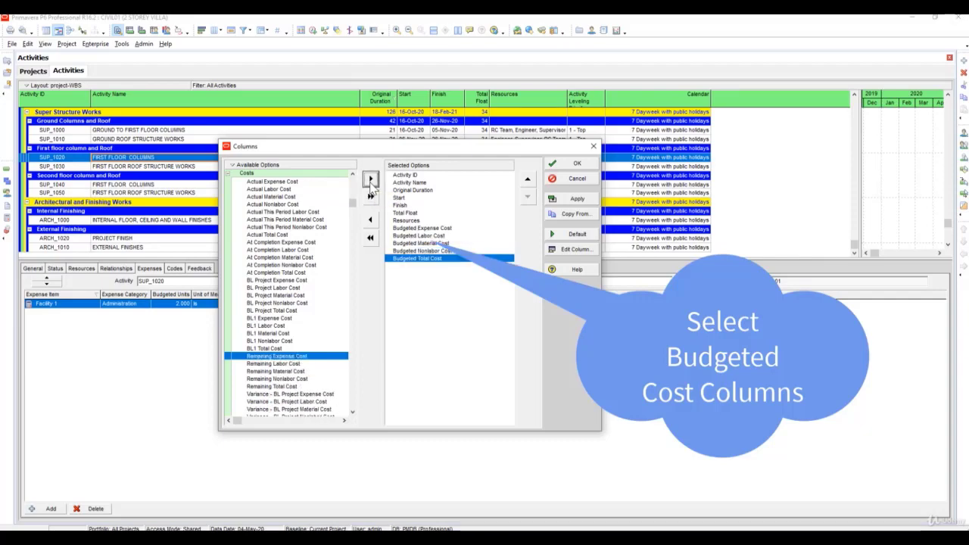
left_click(577, 198)
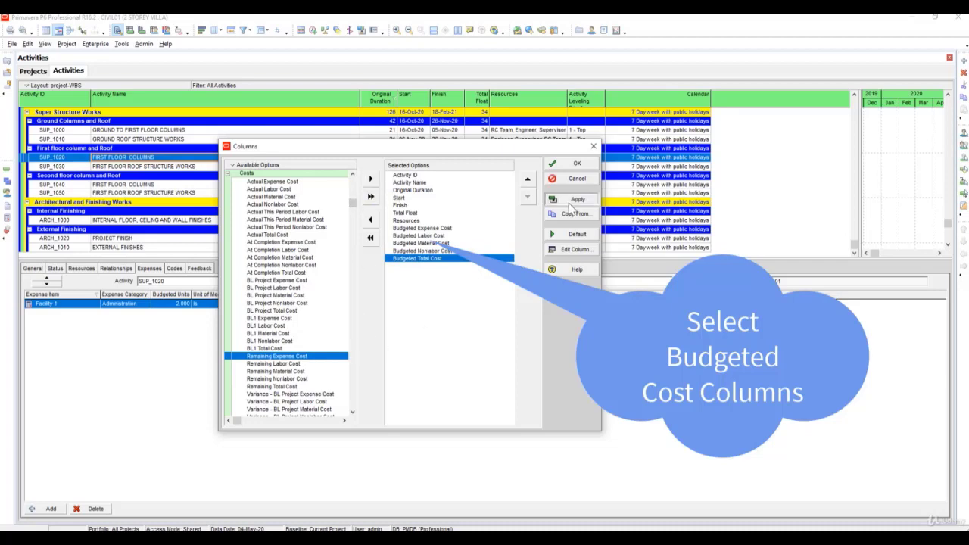
left_click(575, 165)
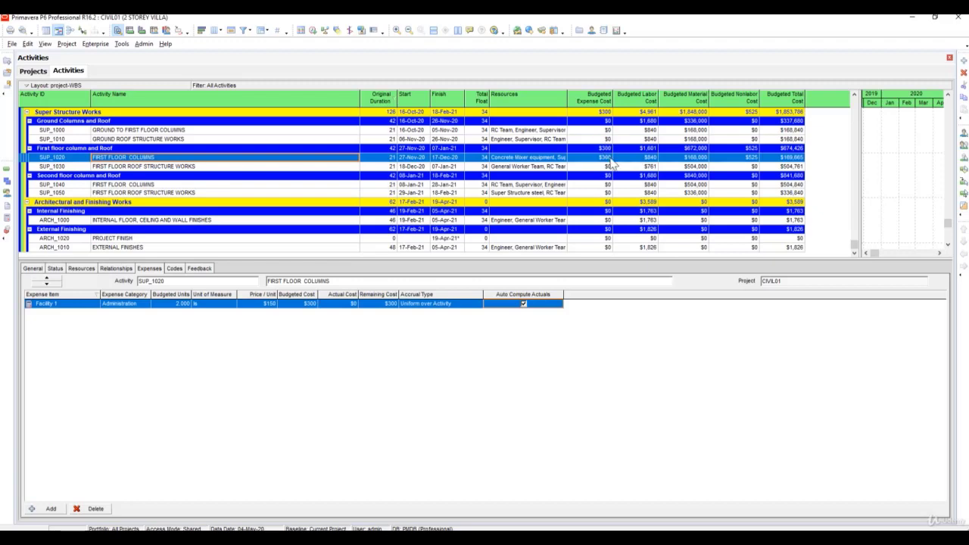
Review the budgeted costs up to the project level and narrow the activity table to end after the Budgeted Total Cost column.
scroll(611, 162, "up", 10)
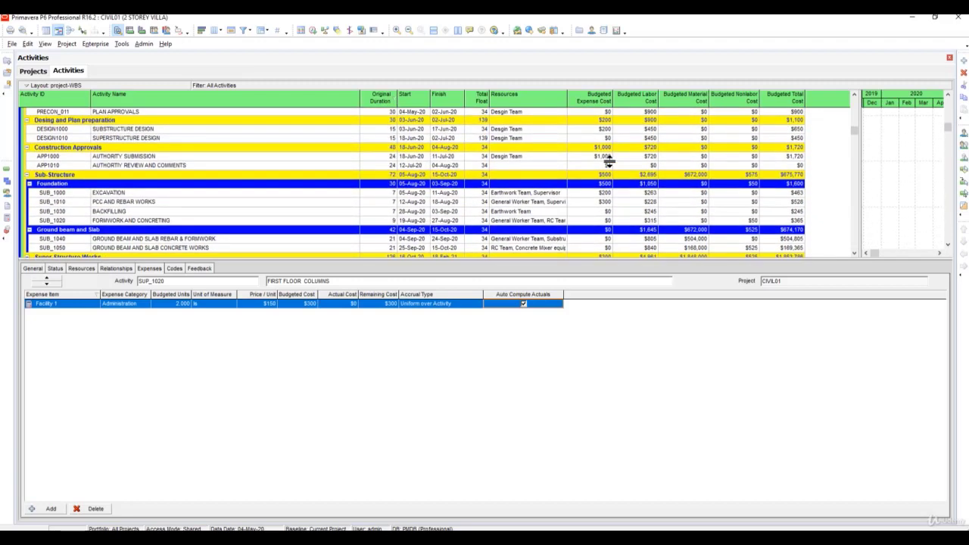
scroll(608, 161, "down", 4)
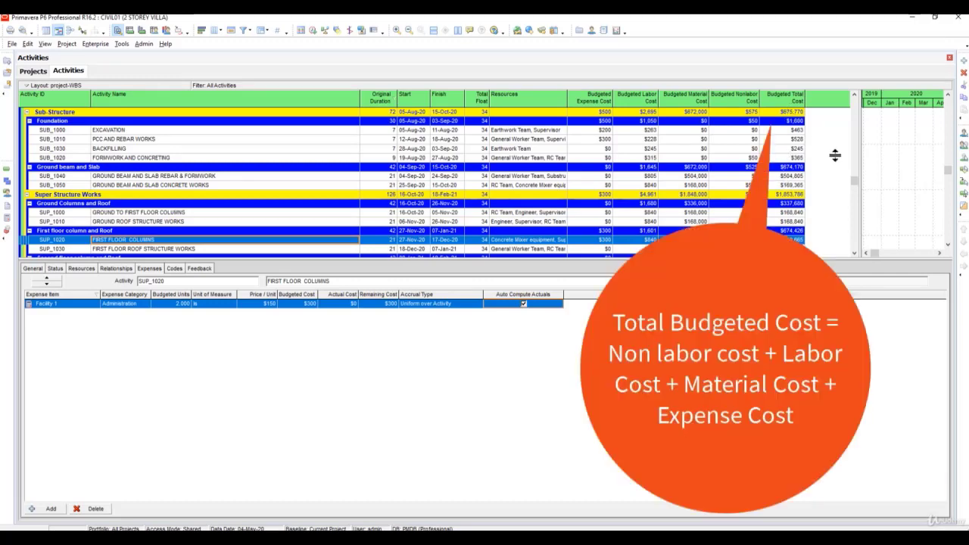
left_click_drag(854, 183, 827, 126)
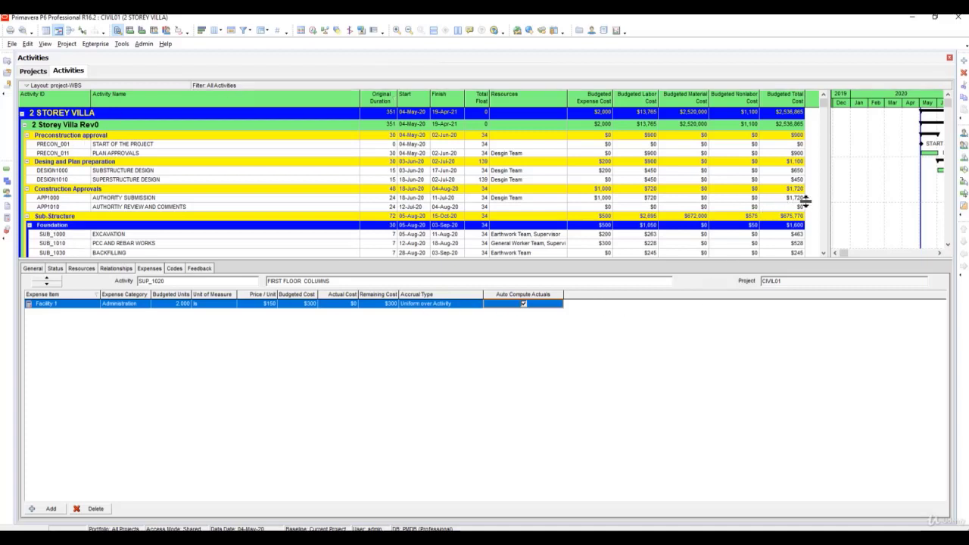
left_click_drag(828, 202, 817, 198)
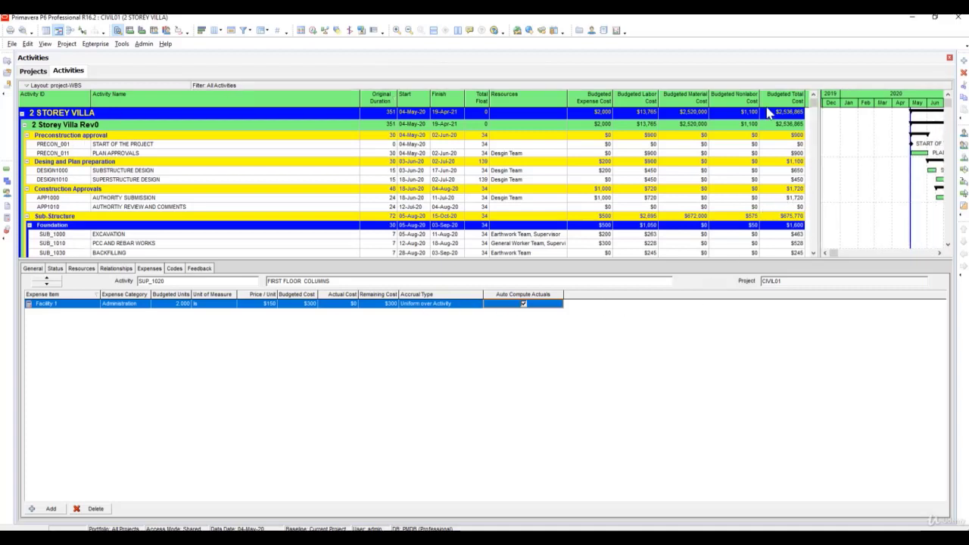
Remove the Budgeted Expense, Labor, Material and Nonlabor Cost columns from the activity table.
right_click(589, 97)
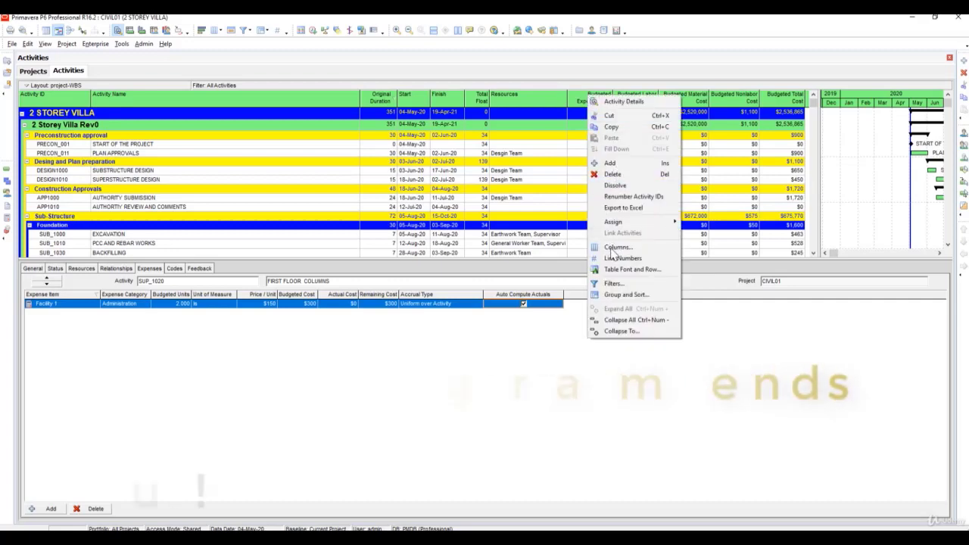
left_click(616, 248)
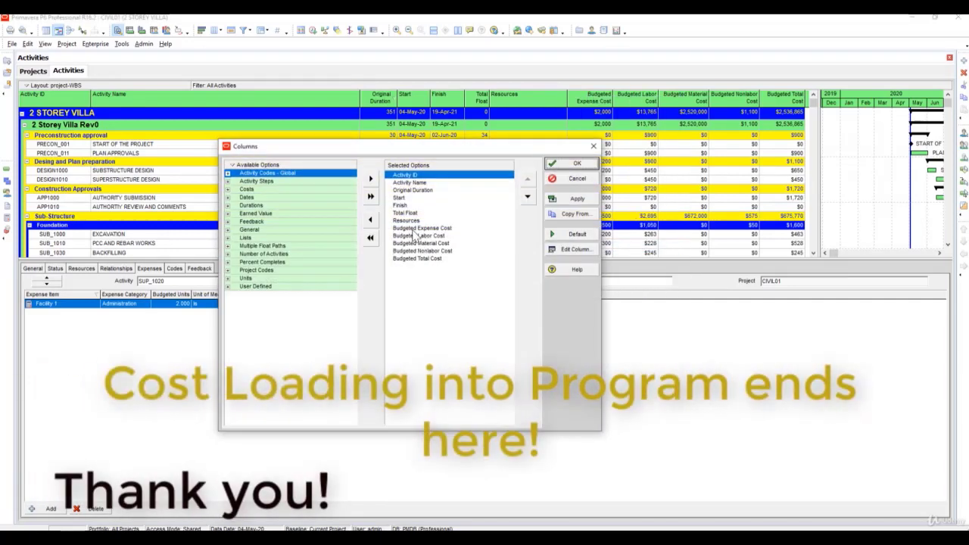
left_click(415, 228)
left_click(370, 219)
left_click(370, 219)
left_click(370, 219)
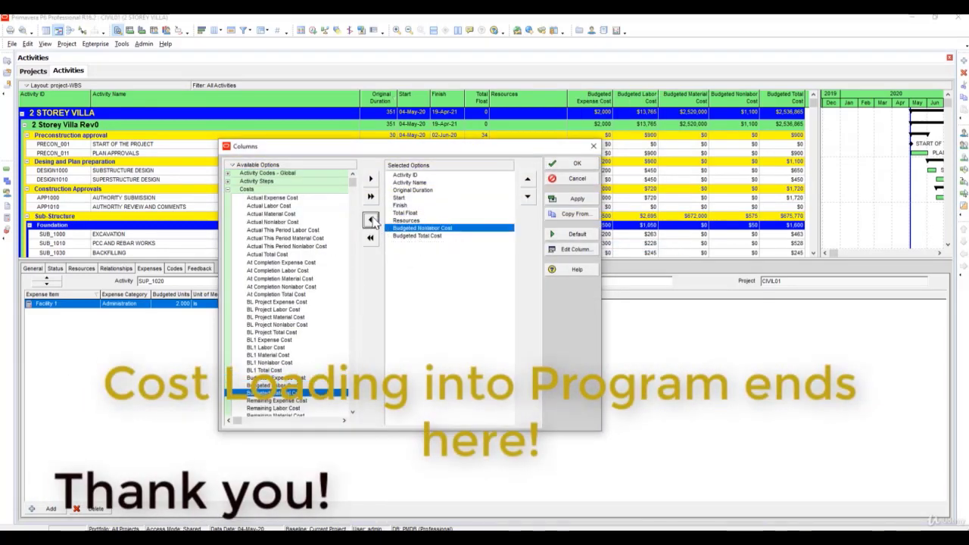
left_click(370, 219)
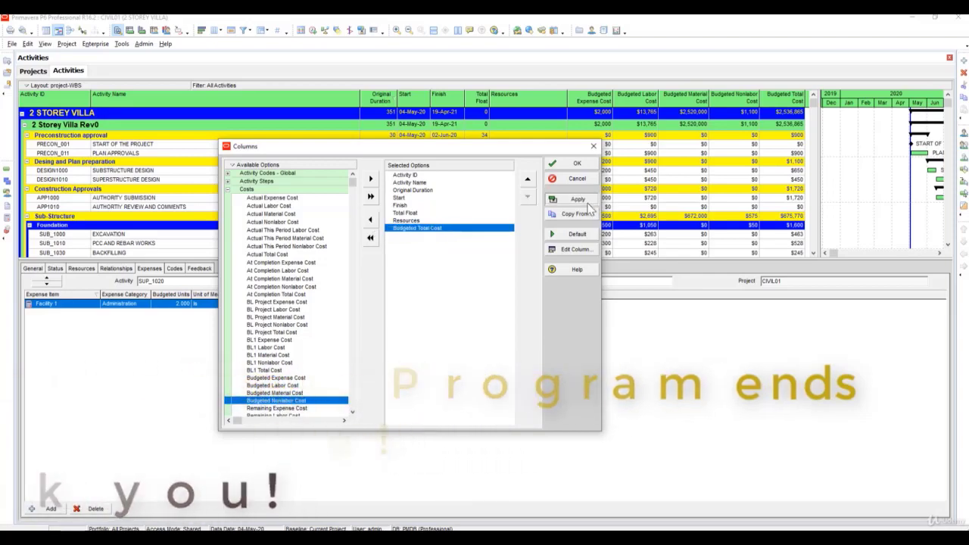
left_click(575, 164)
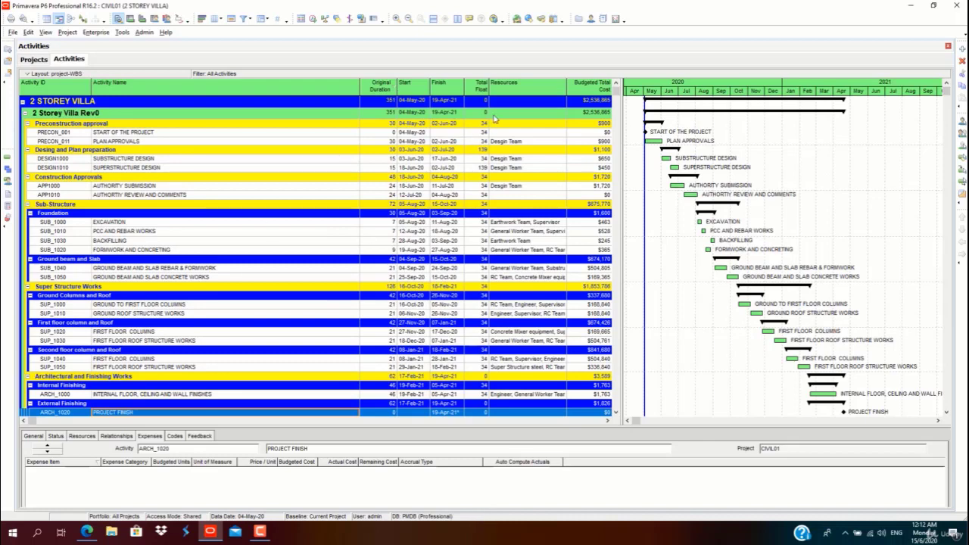
Remove the Resources and Budgeted Total Cost columns and narrow the activity table to end after Total Float.
right_click(507, 91)
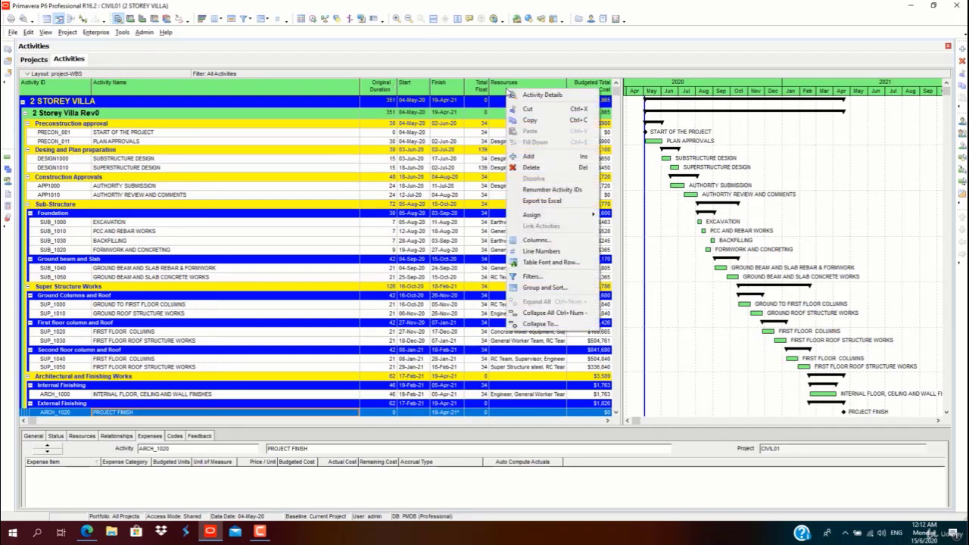
left_click(564, 241)
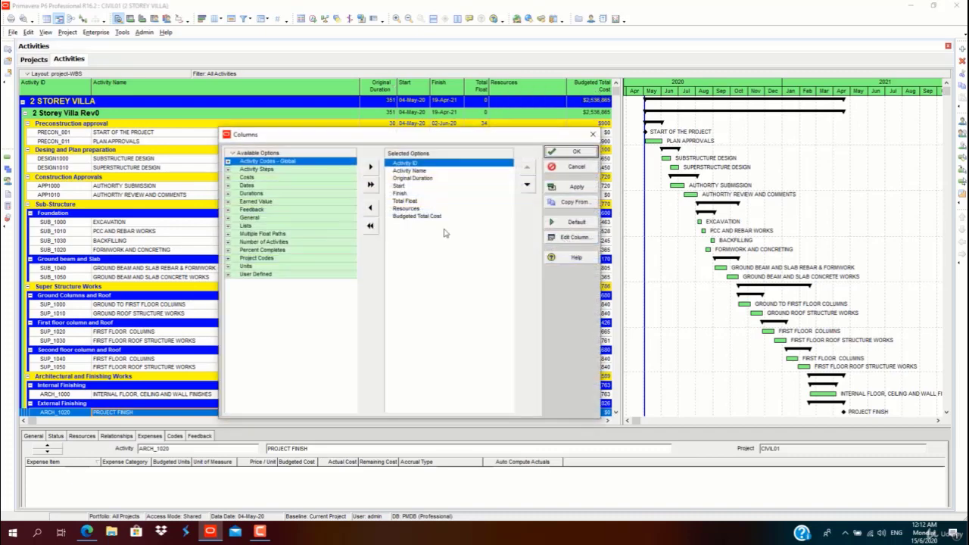
left_click(416, 209)
left_click(370, 207)
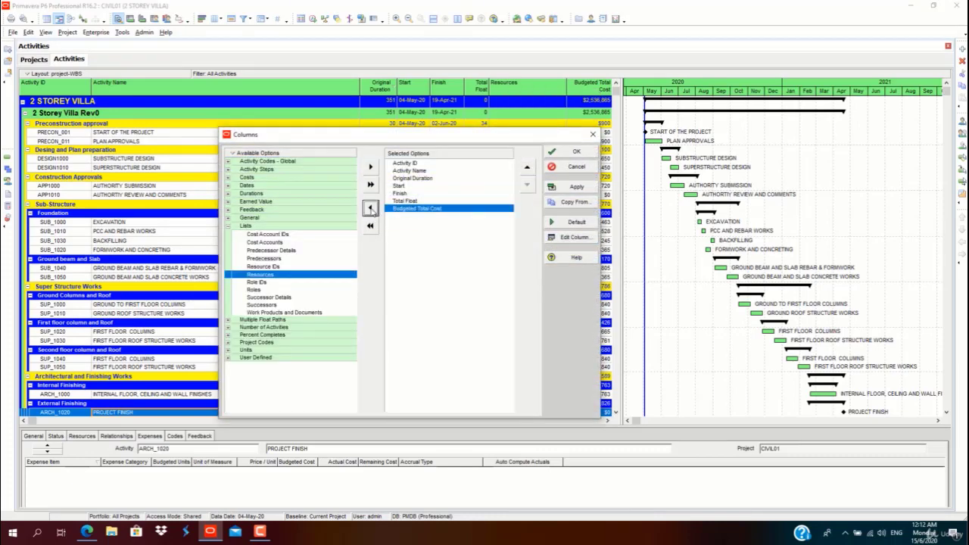
left_click(370, 209)
left_click(575, 187)
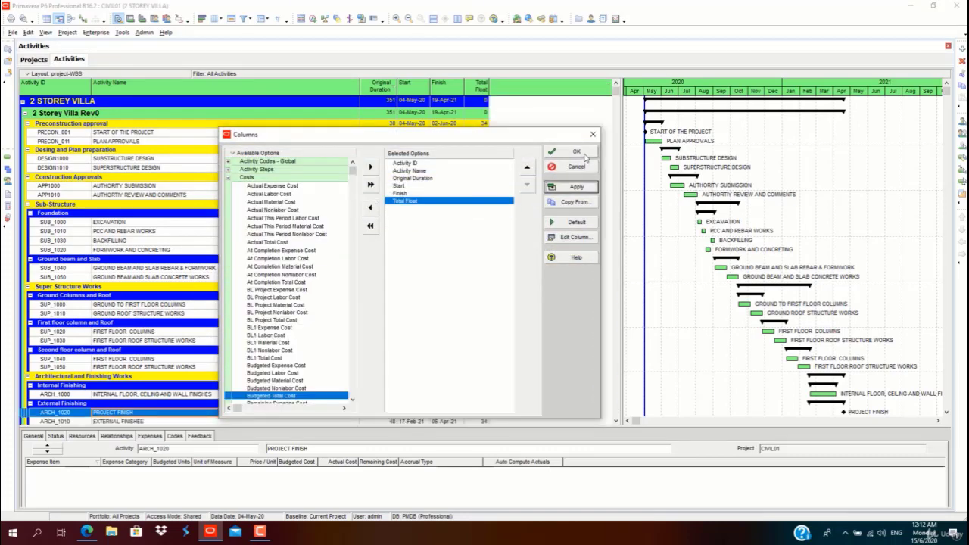
left_click(576, 152)
left_click_drag(621, 166, 501, 170)
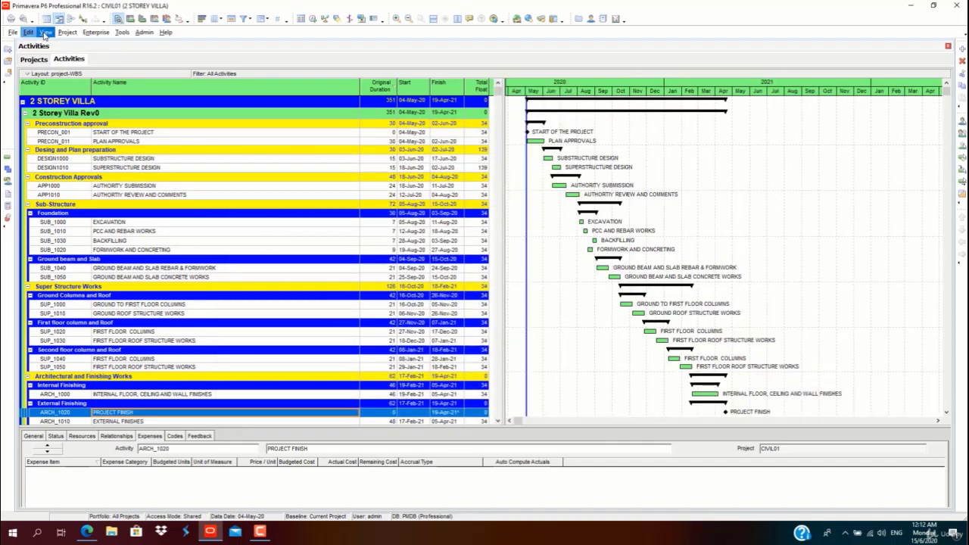
Add a baseline to the 2 STOREY VILLA project by saving a copy of the current project as a new baseline.
left_click(67, 33)
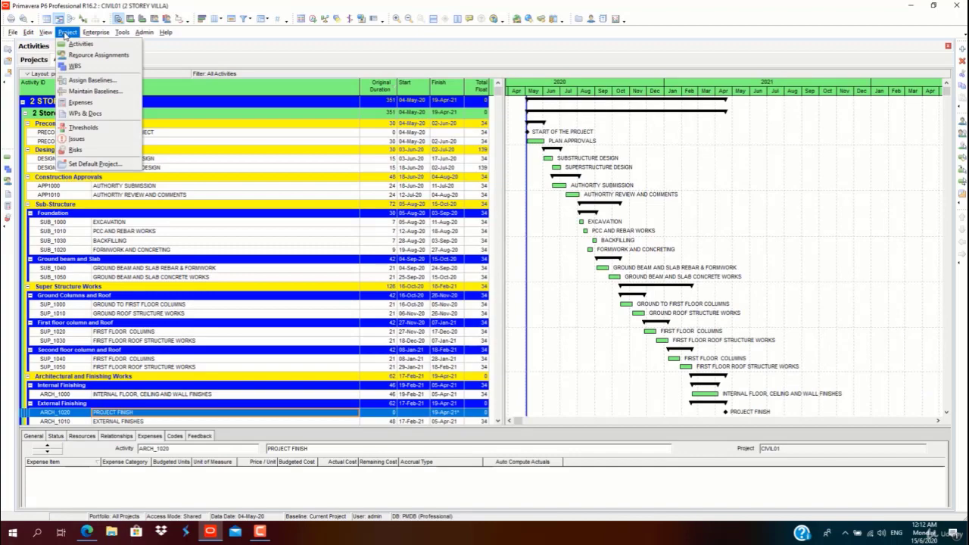
left_click(84, 92)
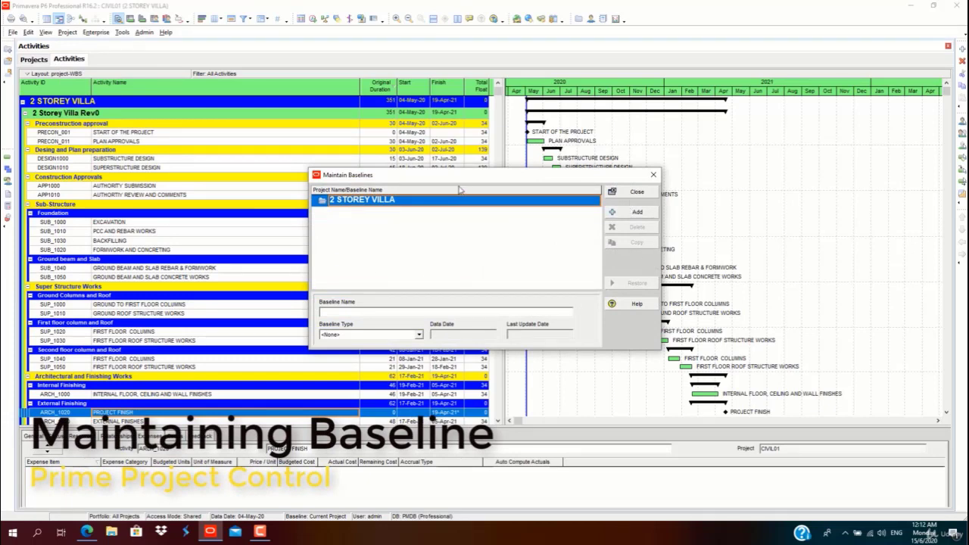
left_click_drag(457, 182, 418, 210)
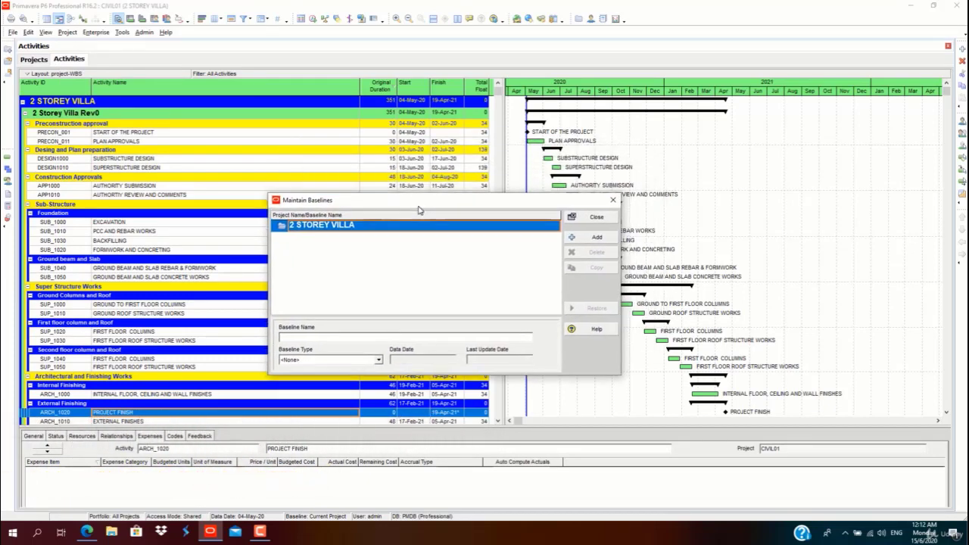
left_click(595, 239)
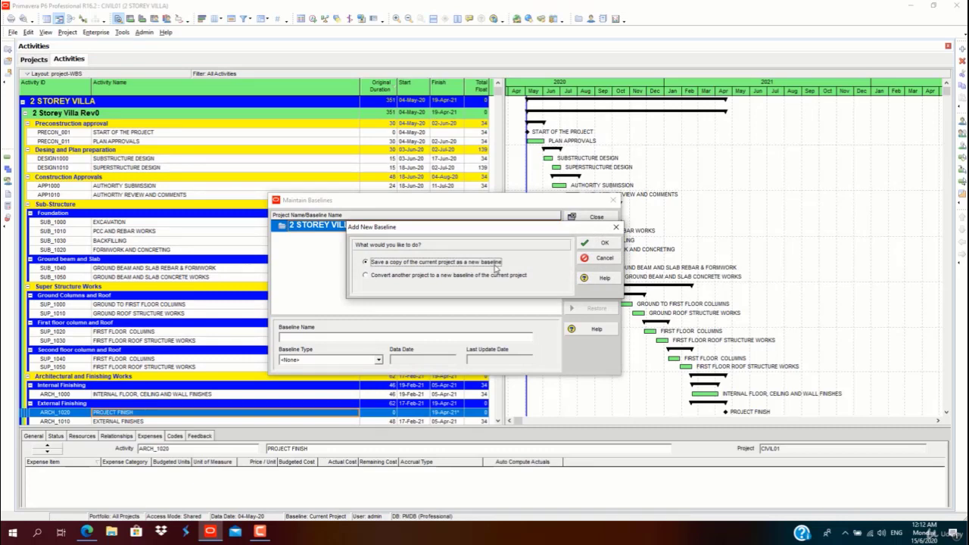
left_click(602, 244)
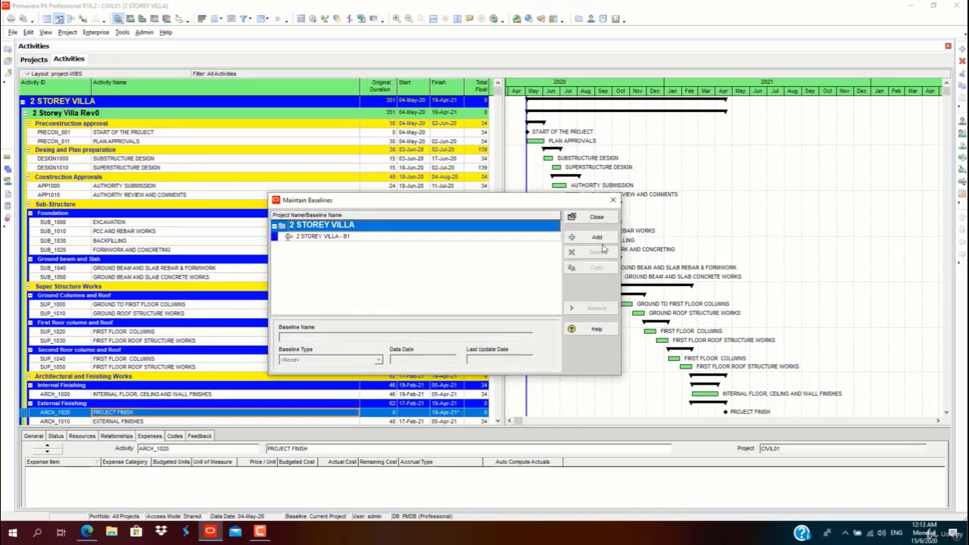
Copy the baseline 2 STOREY VILLA - B1 and delete the resulting duplicate baseline.
left_click(428, 237)
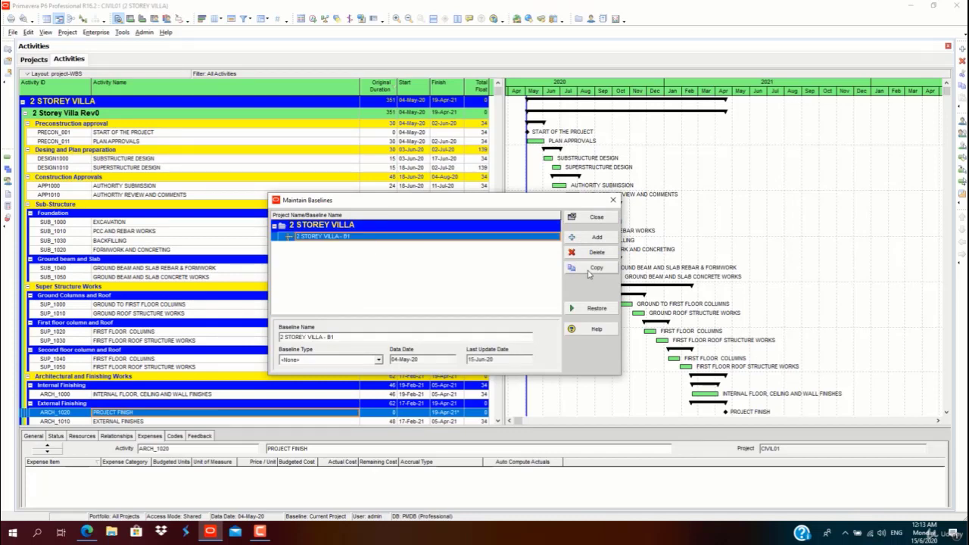
left_click(590, 271)
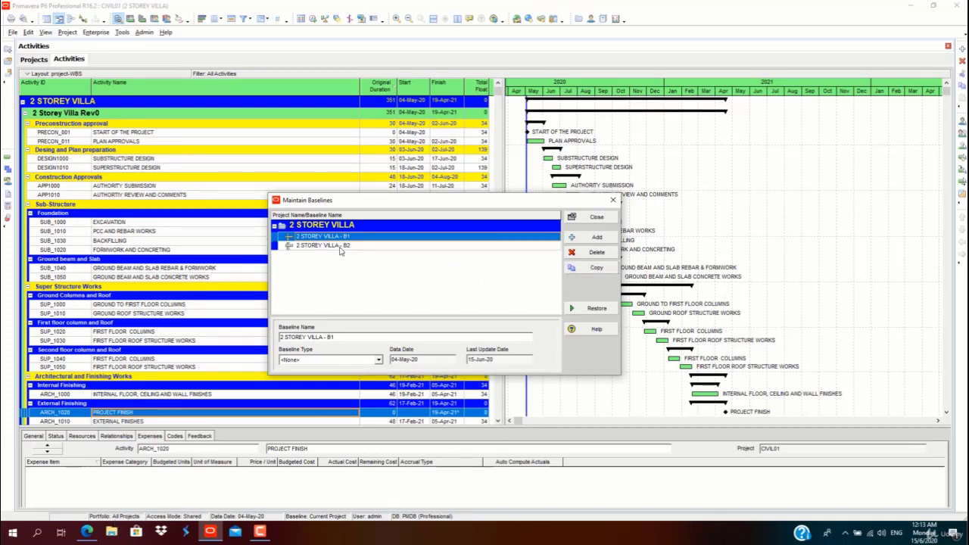
left_click(340, 247)
left_click(597, 252)
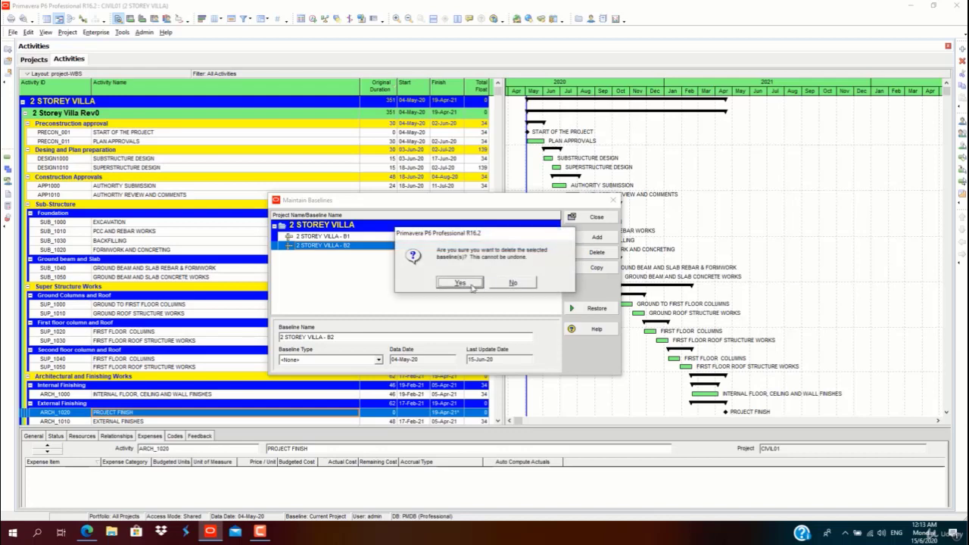
left_click(458, 283)
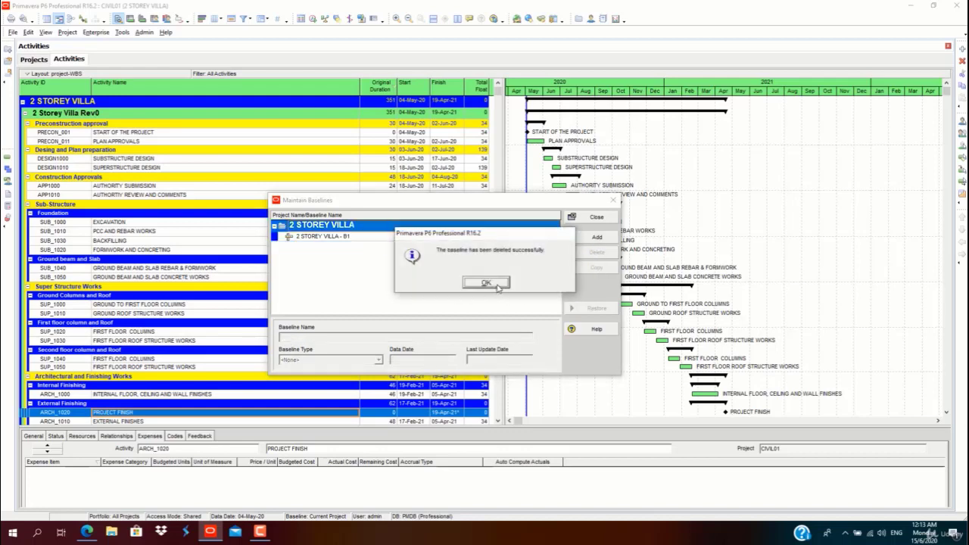
left_click(486, 283)
Set the baseline type of 2 STOREY VILLA - B1 to Initial Planning Baseline and finish maintaining baselines.
left_click(350, 237)
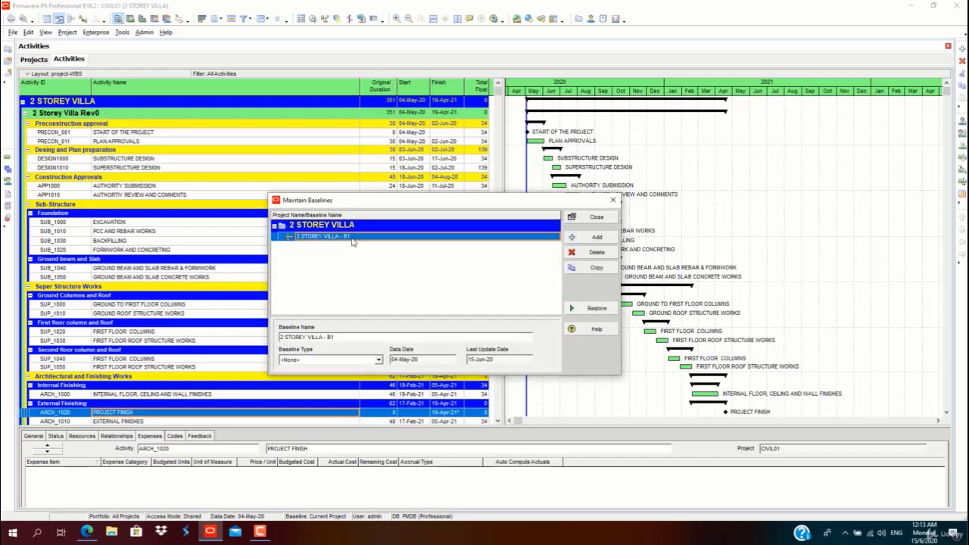
left_click(378, 361)
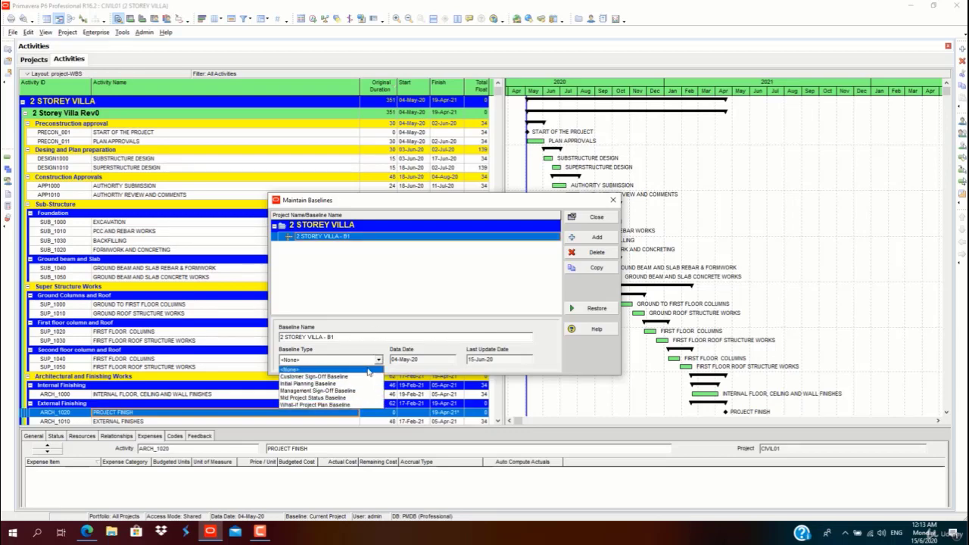
left_click(331, 384)
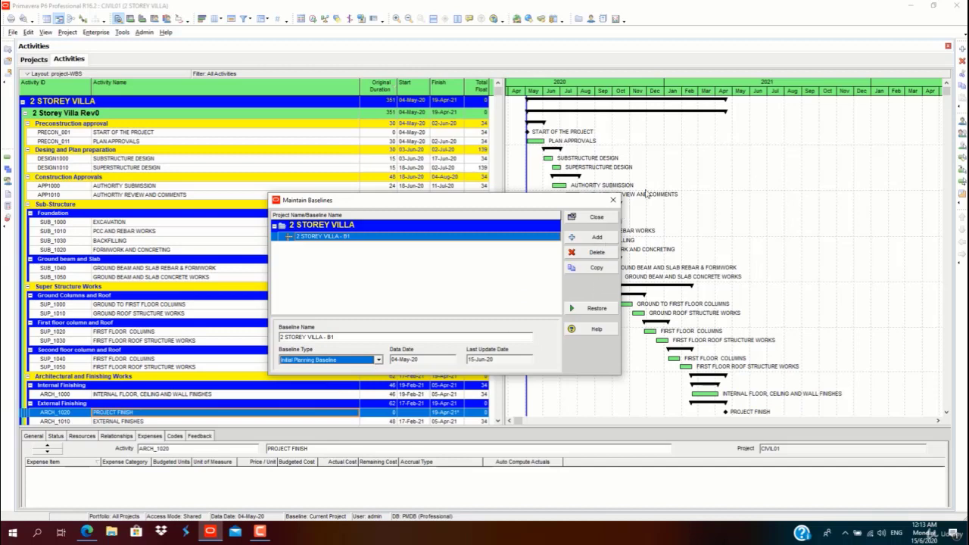
left_click(597, 218)
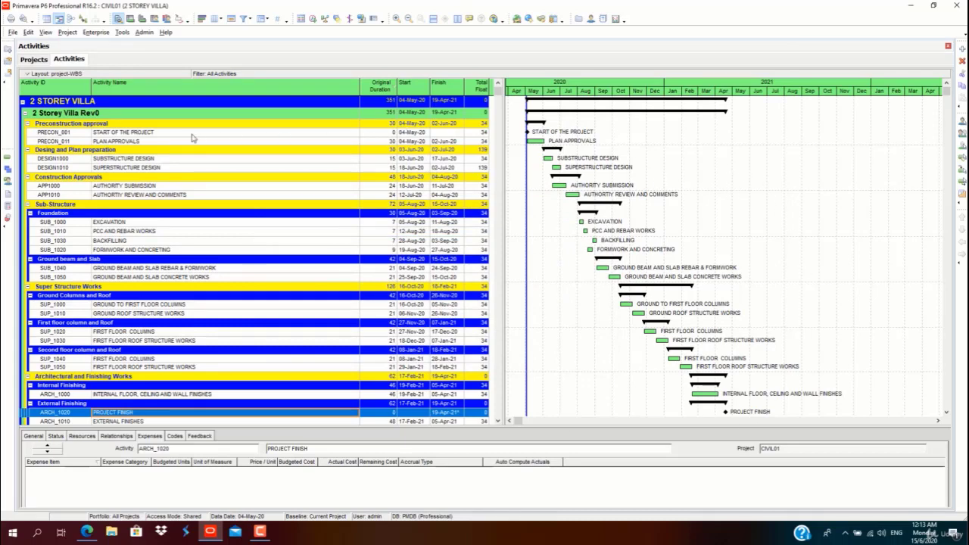
Assign 2 STOREY VILLA - B1 as both the project baseline and the primary user baseline of project CIVIL01.
left_click(67, 31)
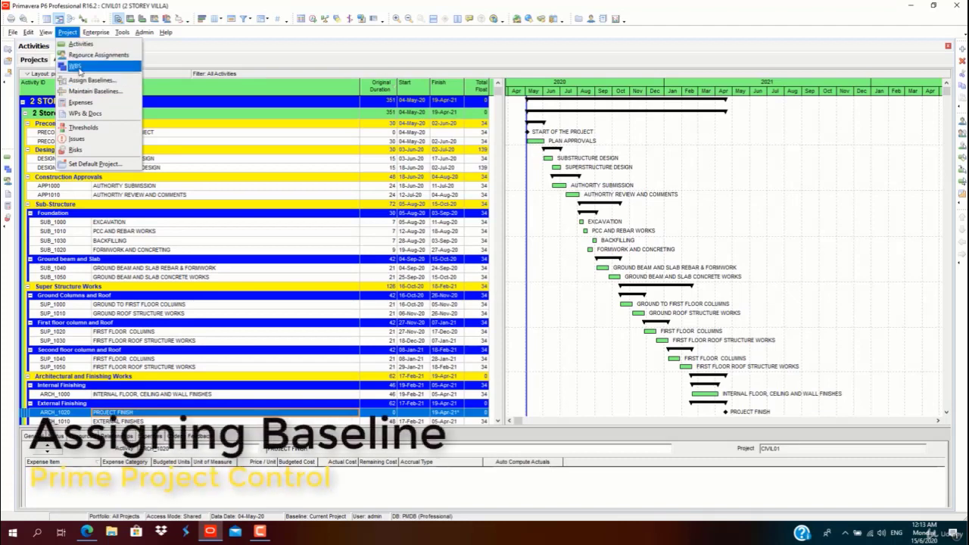
left_click(84, 81)
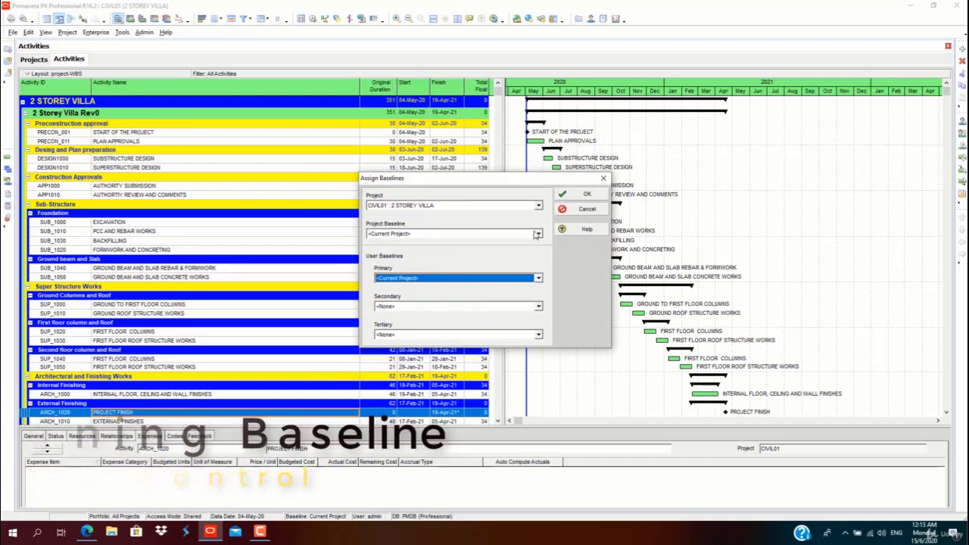
left_click(536, 206)
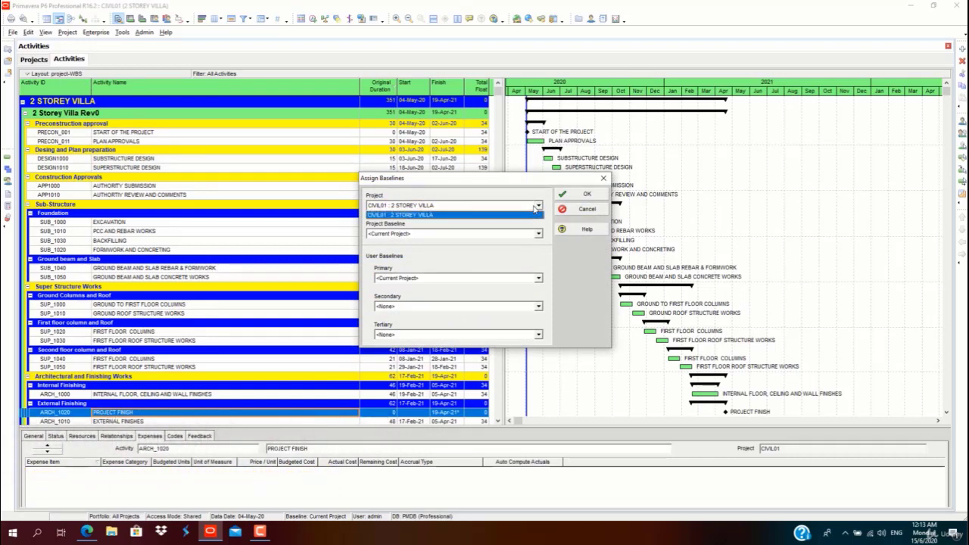
left_click(534, 214)
left_click(520, 234)
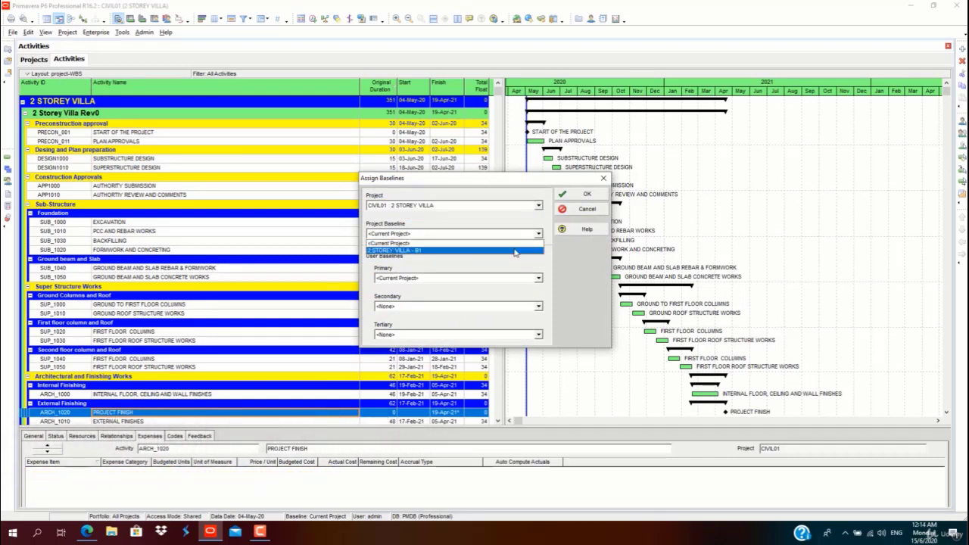
left_click(515, 251)
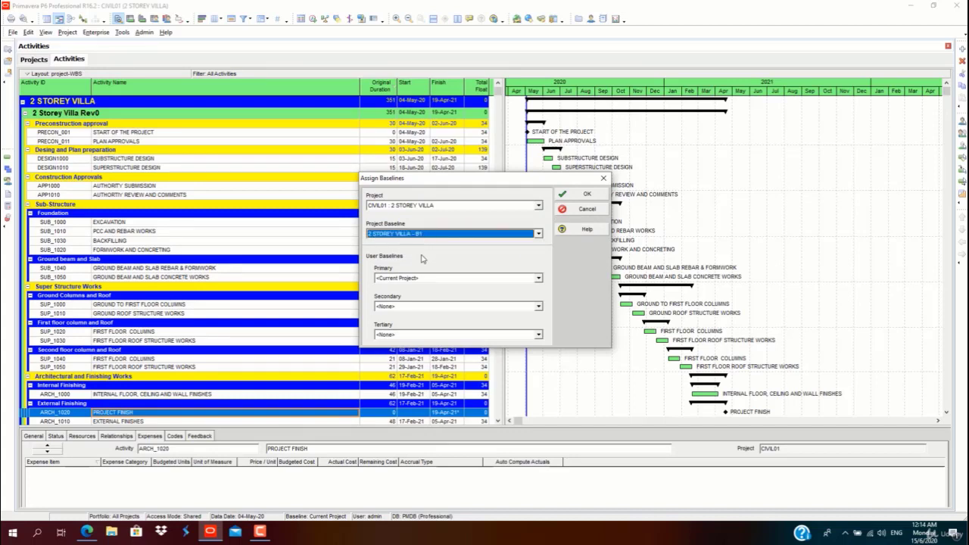
left_click(435, 279)
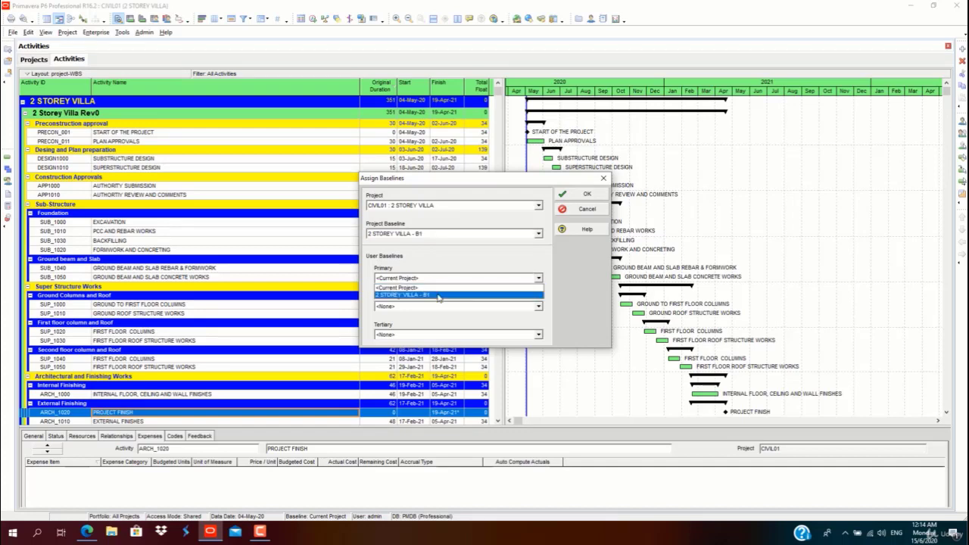
left_click(437, 295)
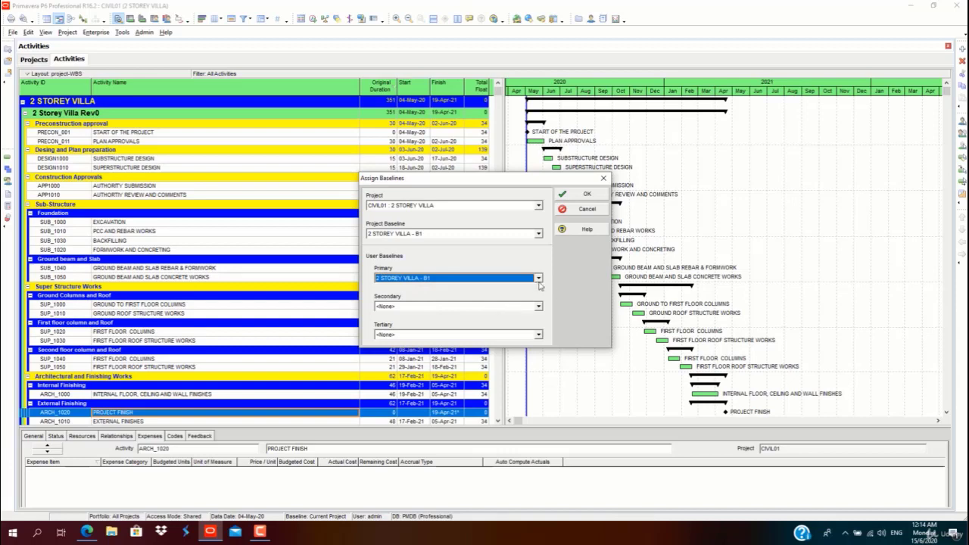
left_click(584, 195)
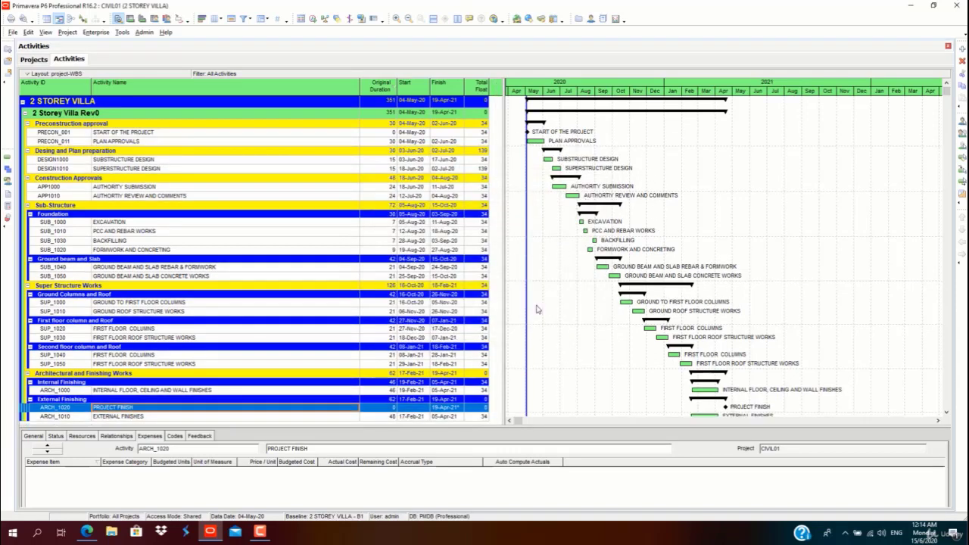
Widen the activity table and add the BL Project Start and BL Project Finish date columns to it.
left_click_drag(503, 237, 603, 236)
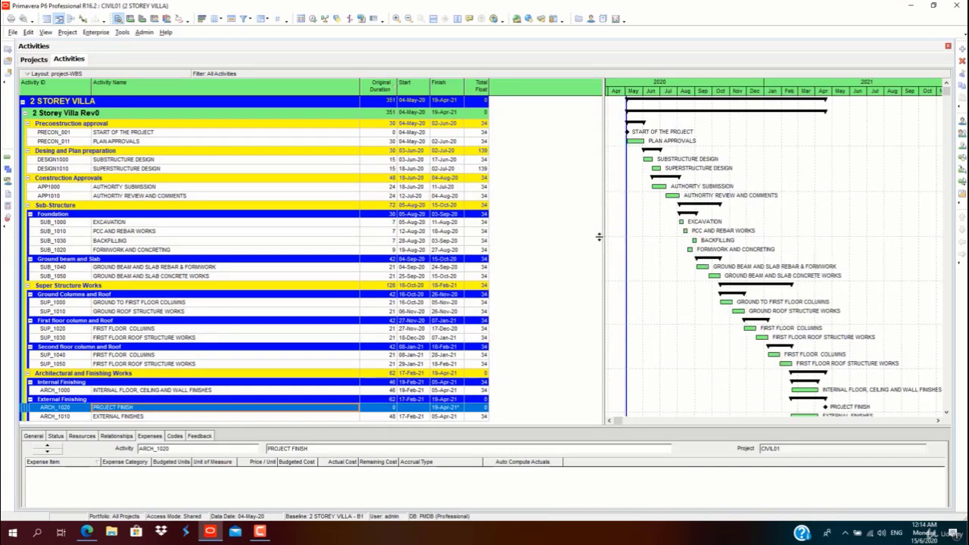
right_click(525, 91)
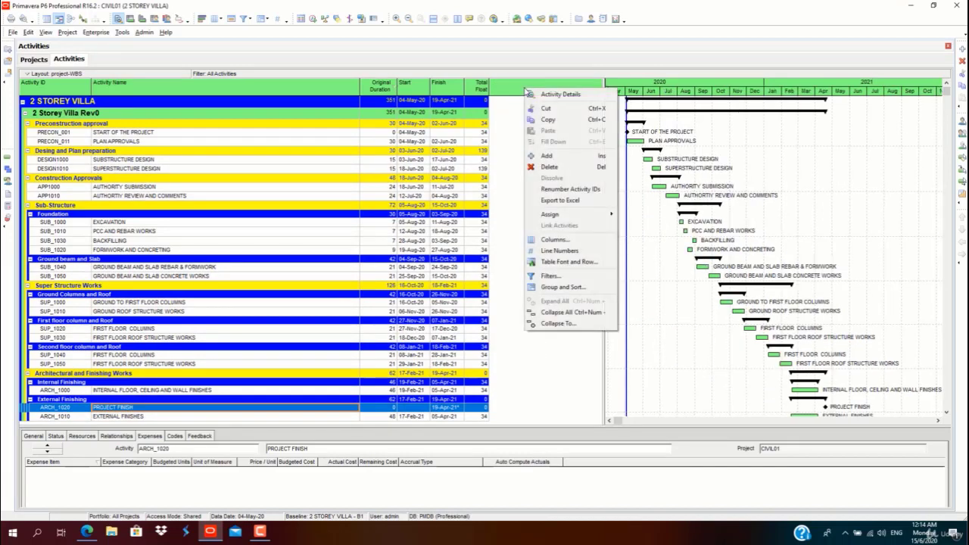
left_click(561, 240)
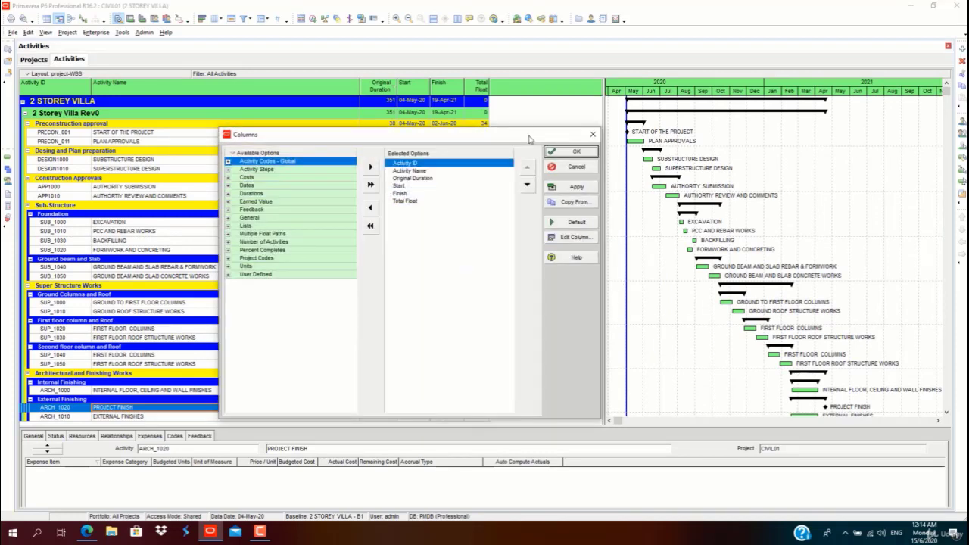
left_click_drag(529, 138, 592, 121)
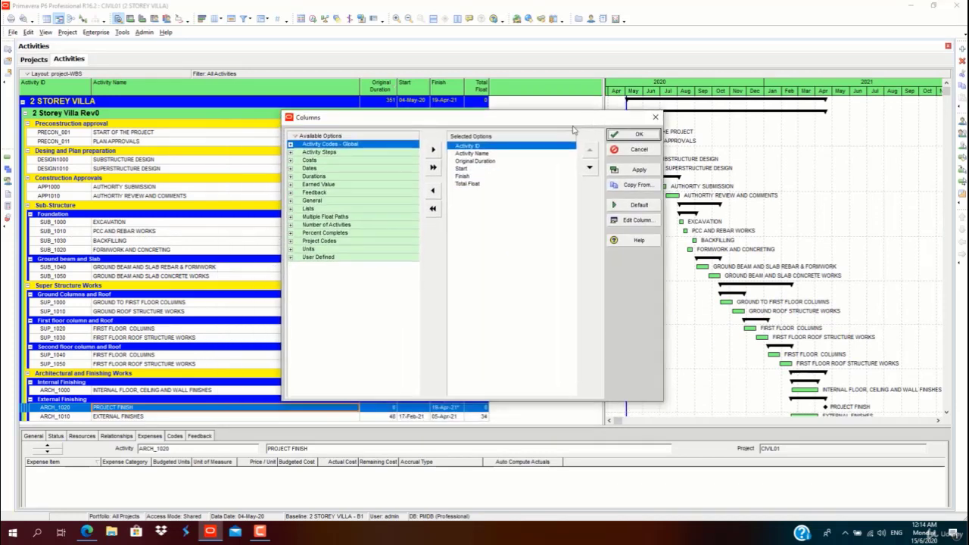
left_click(293, 170)
left_click(290, 168)
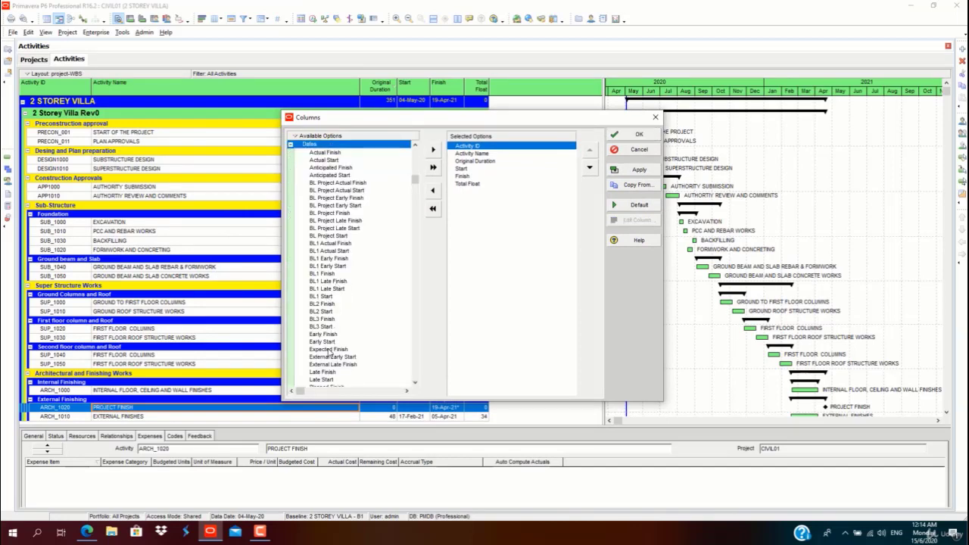
scroll(330, 352, "up", 3)
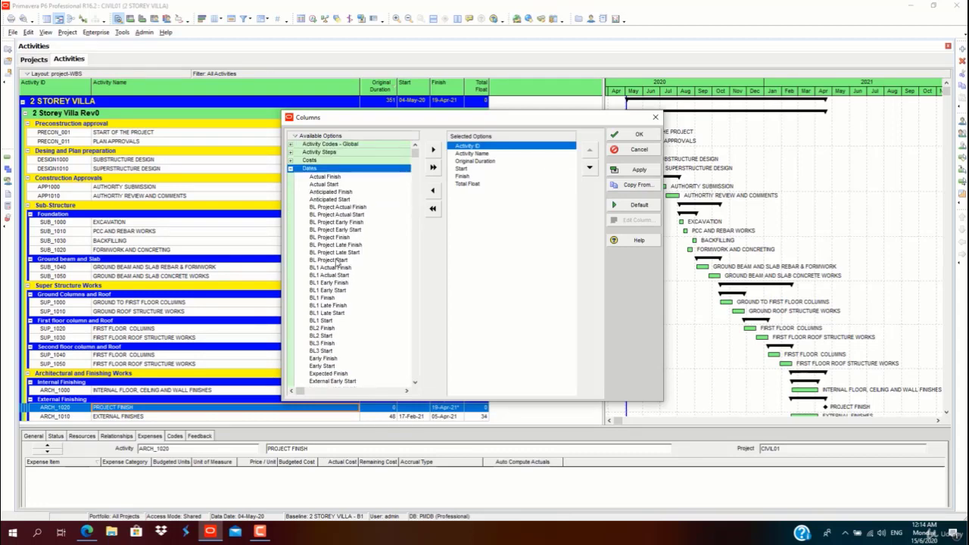
left_click(338, 262)
left_click(433, 150)
left_click(354, 238)
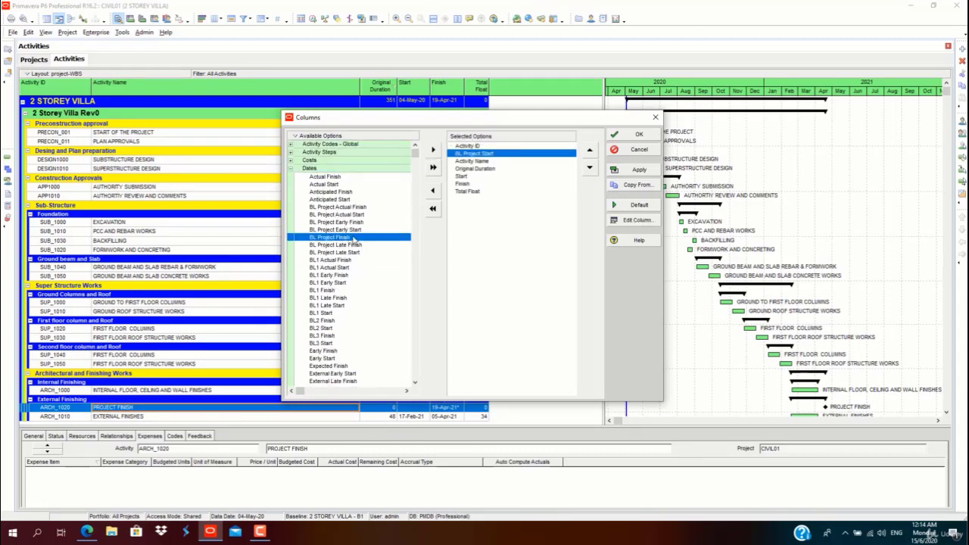
left_click(433, 149)
Order BL Project Start and BL Project Finish between Finish and Total Float, apply the columns, and narrow the two baseline columns.
left_click(590, 168)
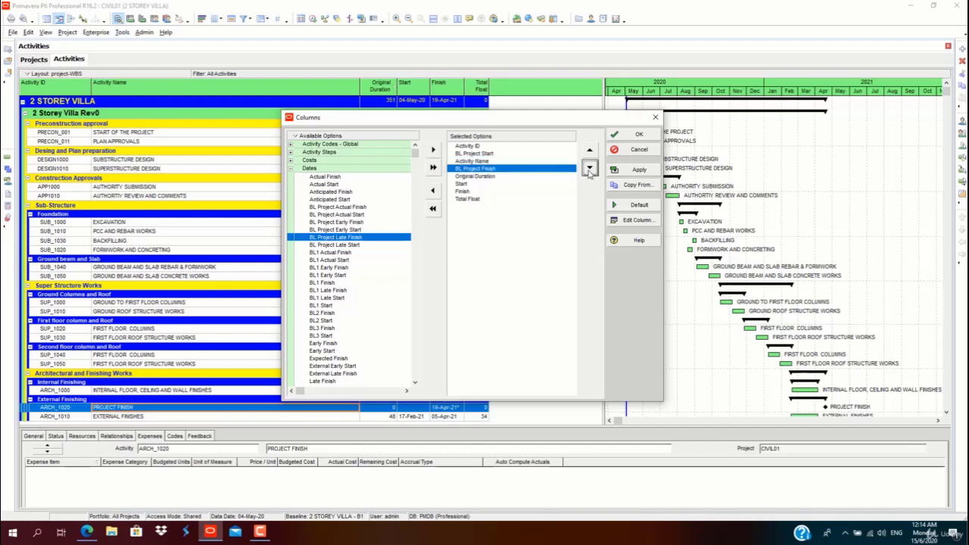
left_click(589, 168)
left_click(590, 167)
left_click(590, 167)
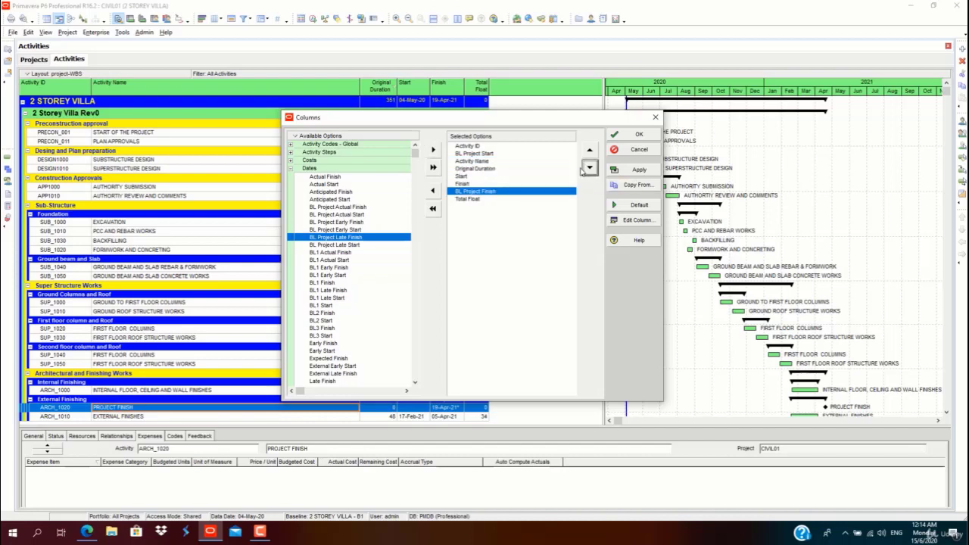
left_click(484, 153)
left_click(590, 168)
left_click(590, 167)
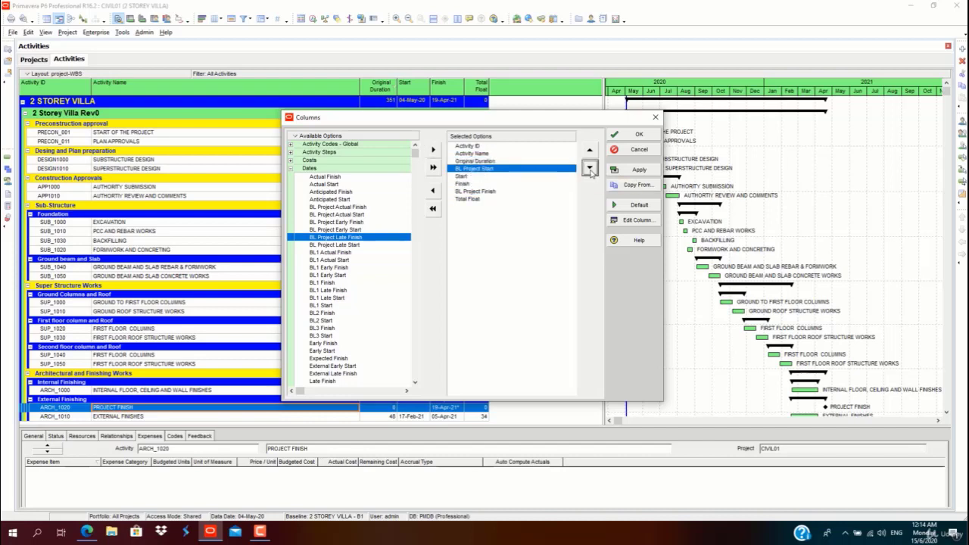
left_click(590, 167)
left_click(590, 167)
left_click(638, 169)
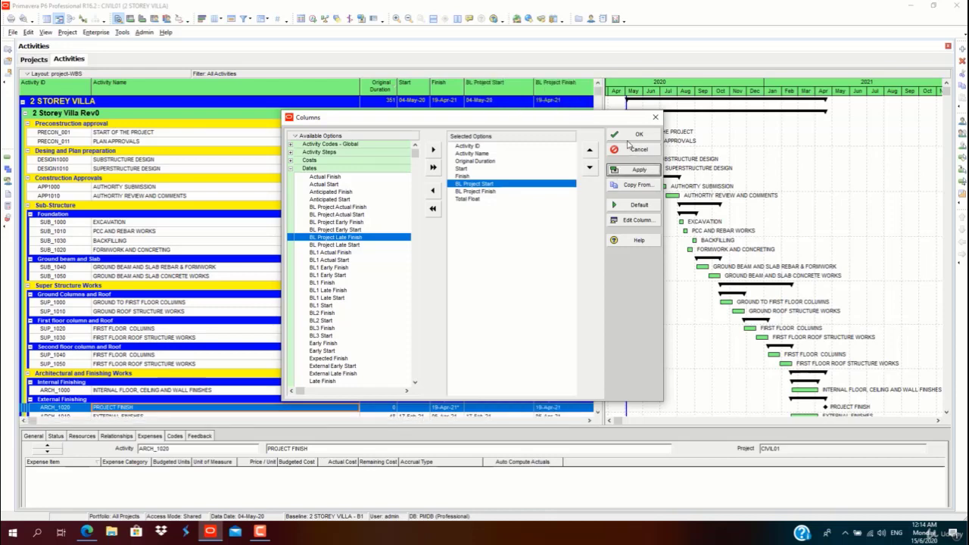
left_click(630, 136)
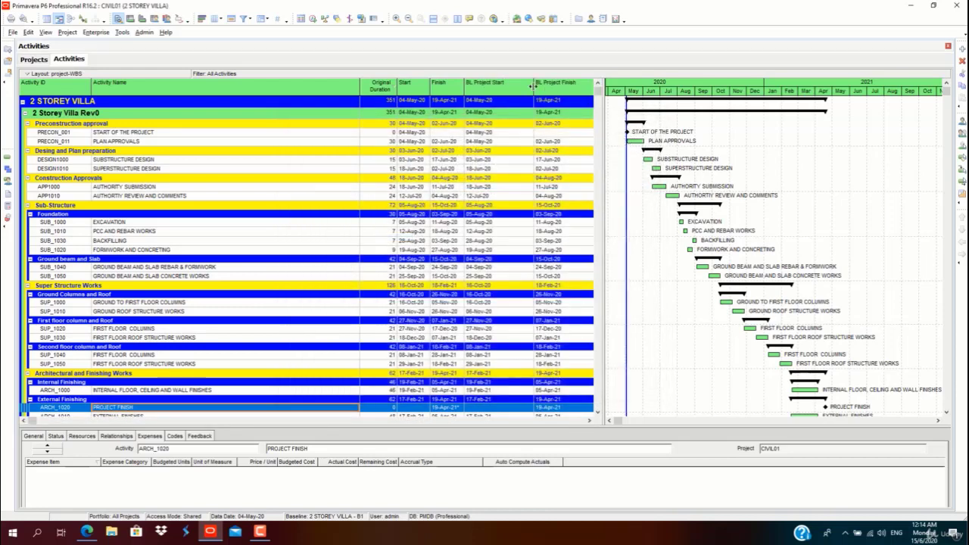
mouse_move(532, 86)
left_mouse_down()
mouse_move(501, 85)
mouse_move(522, 86)
left_mouse_up()
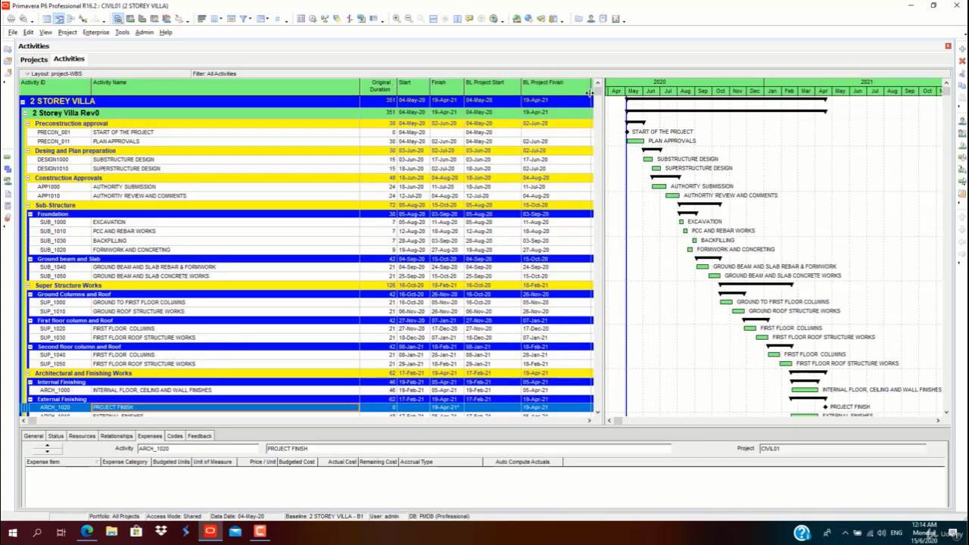
left_click_drag(588, 91, 604, 92)
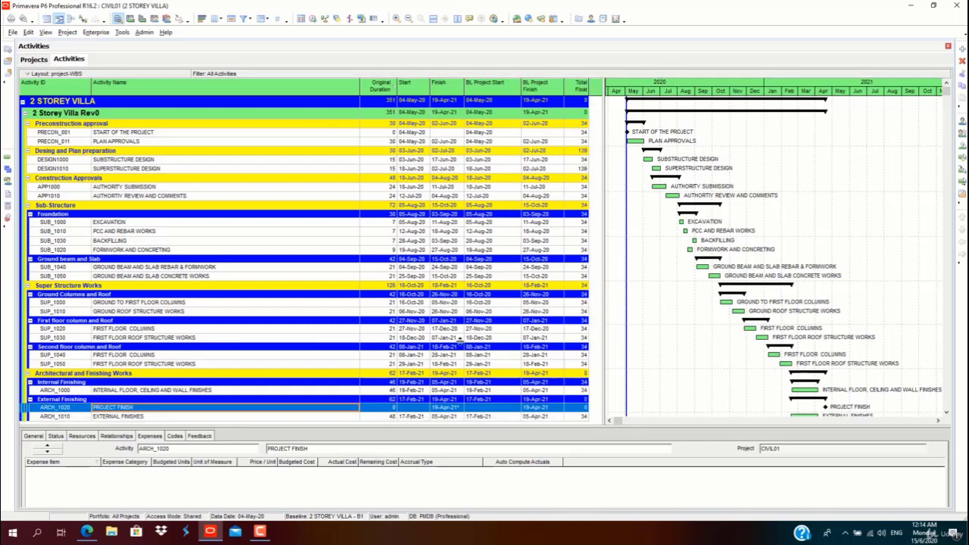
Show the Primary Baseline bar in the Gantt chart and apply the bar settings.
right_click(662, 161)
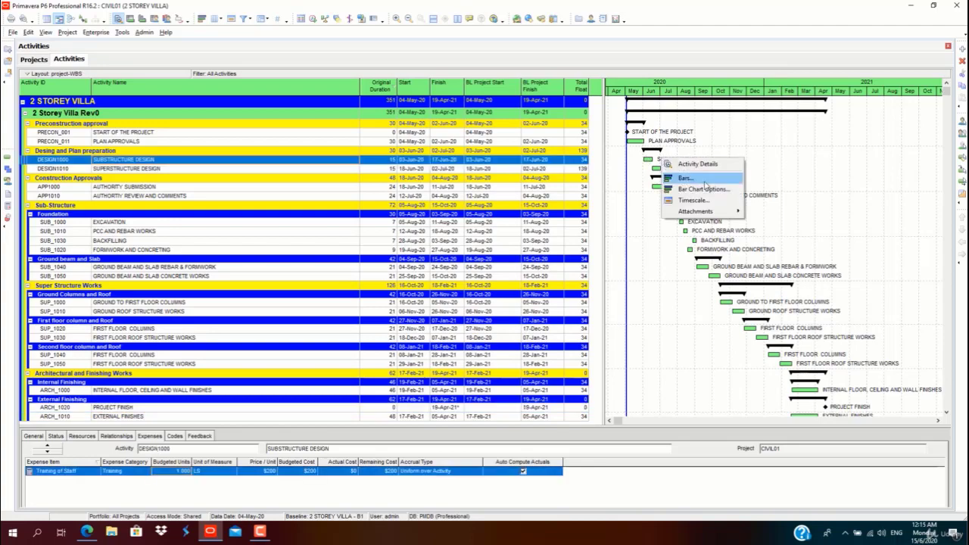
left_click(704, 180)
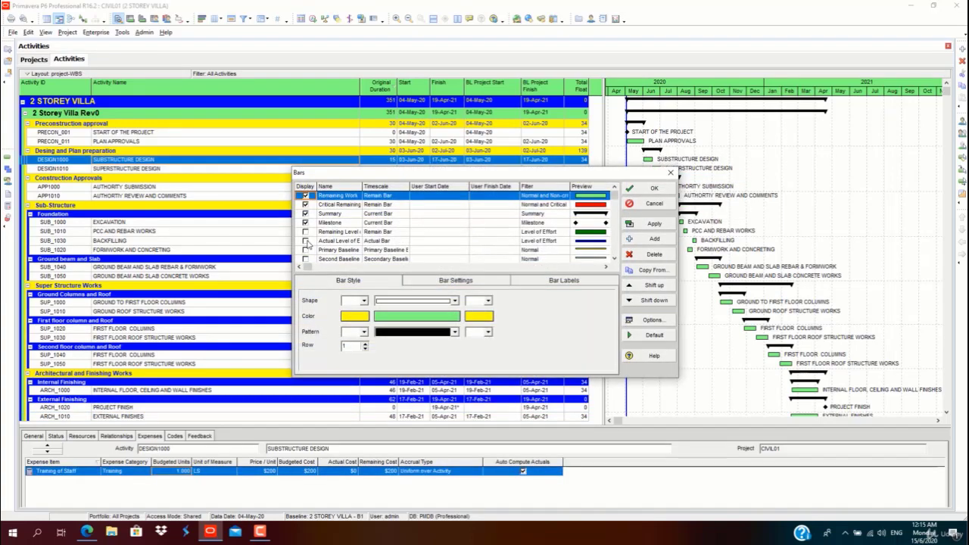
left_click(308, 242)
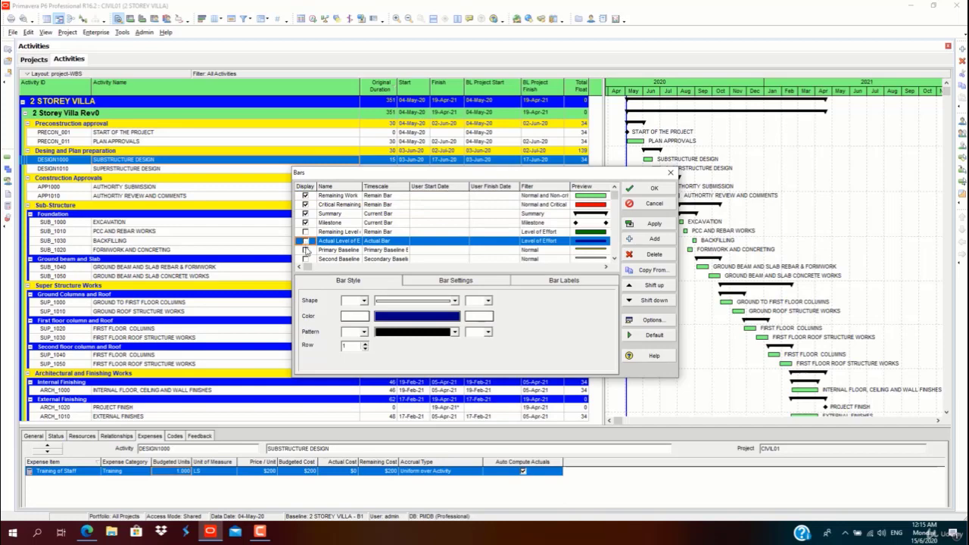
left_click(305, 251)
left_click(306, 251)
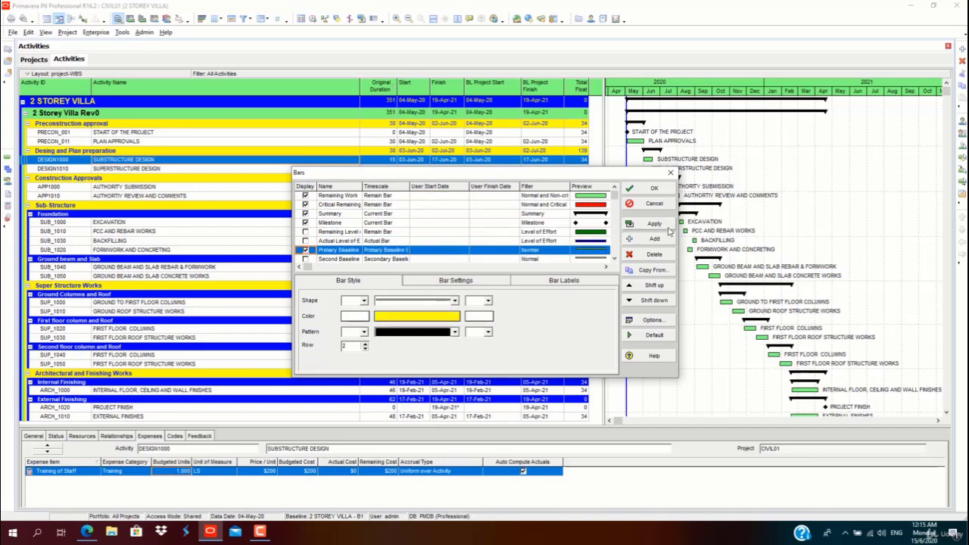
left_click(653, 224)
left_click(656, 188)
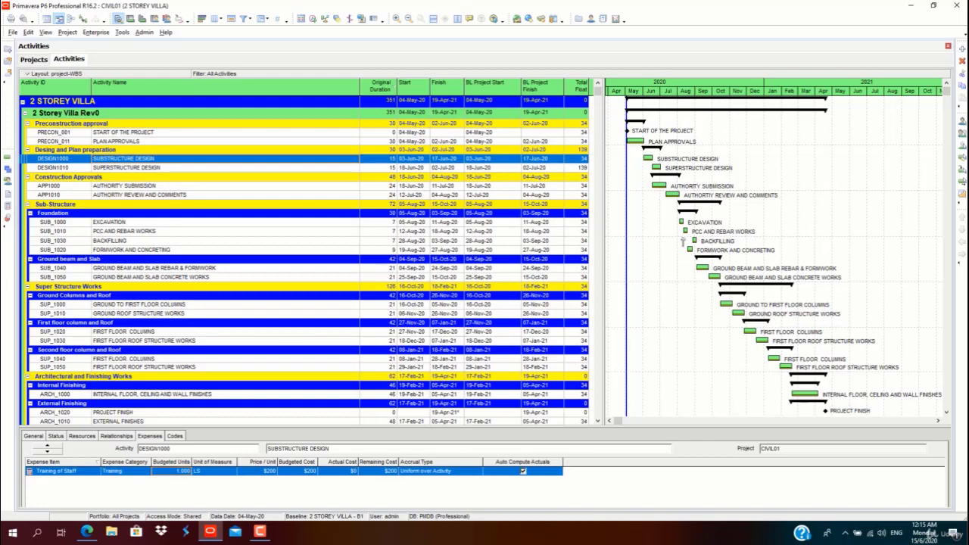
Reschedule the project with a current data date of 31-May-20.
left_click(310, 23)
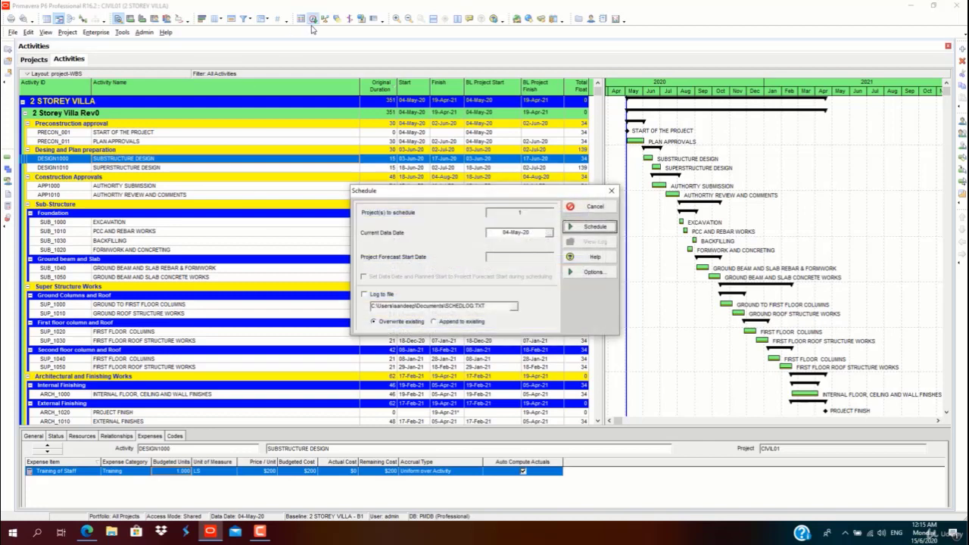
left_click(550, 234)
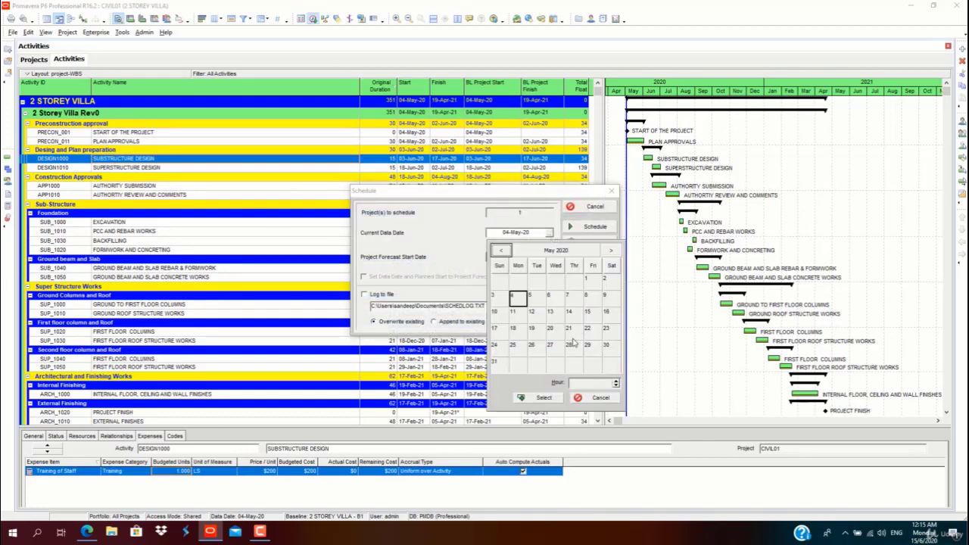
left_click(501, 366)
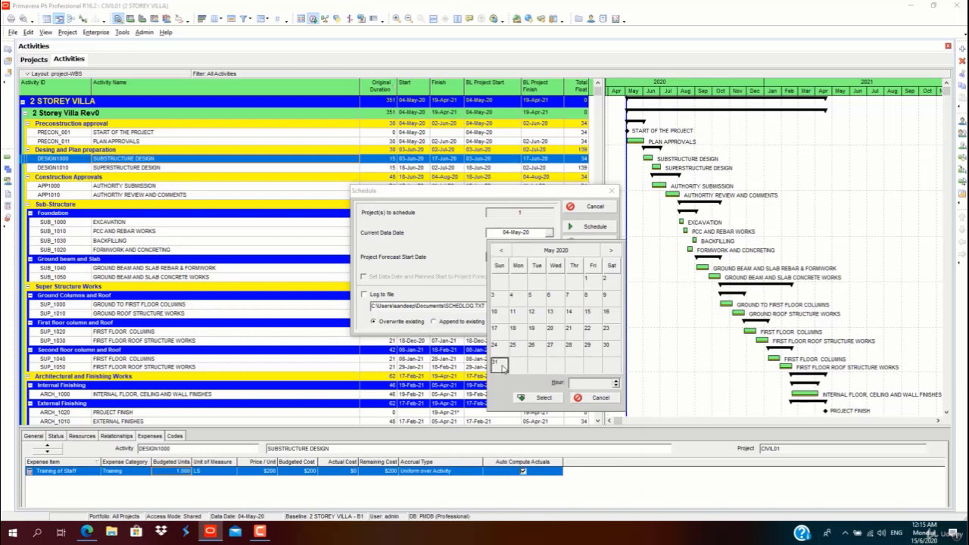
left_click(544, 398)
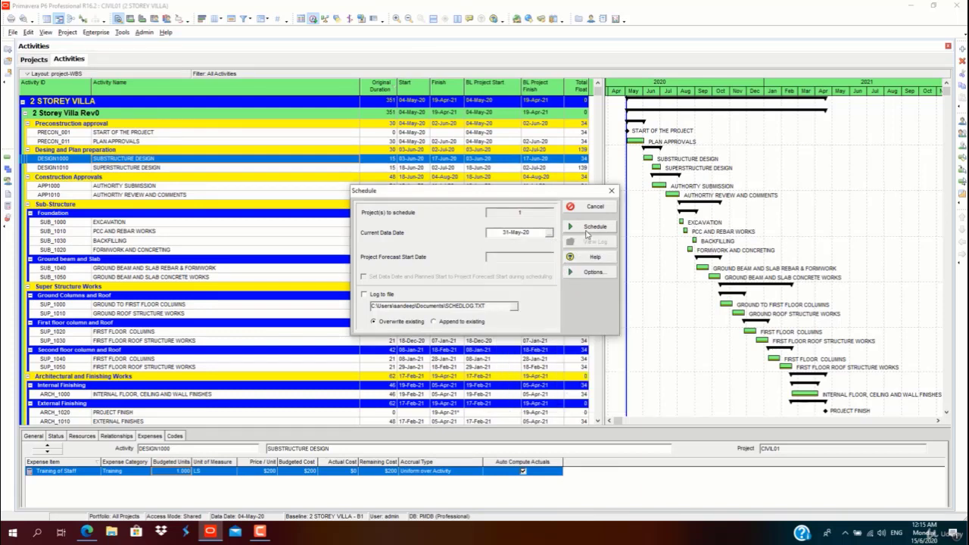
left_click(589, 229)
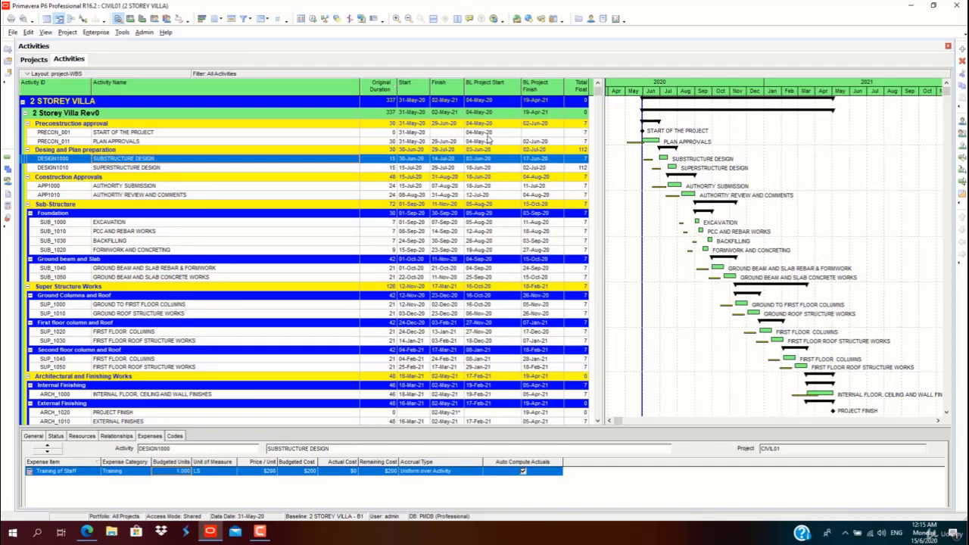
Reschedule the project with the data date set back to 04-May-20.
left_click(311, 18)
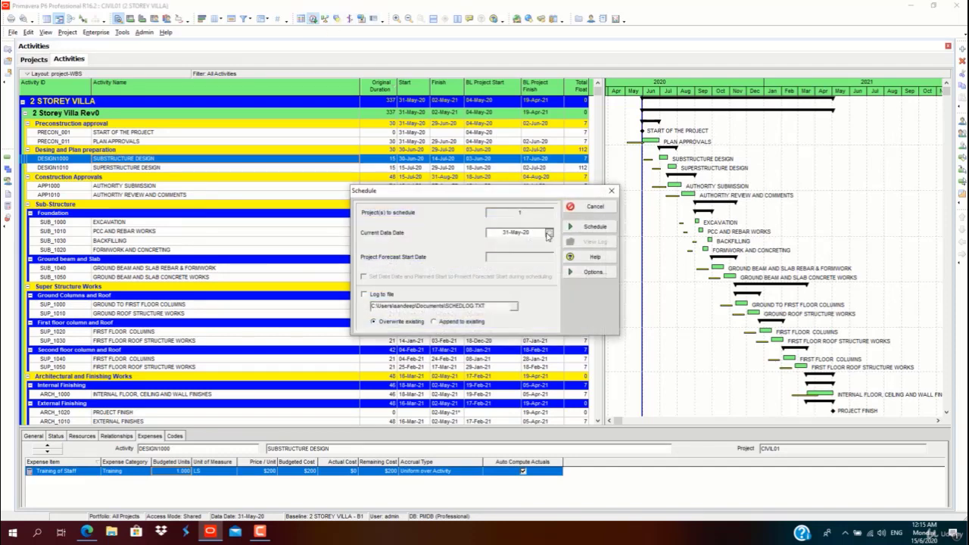
left_click(548, 232)
left_click(512, 295)
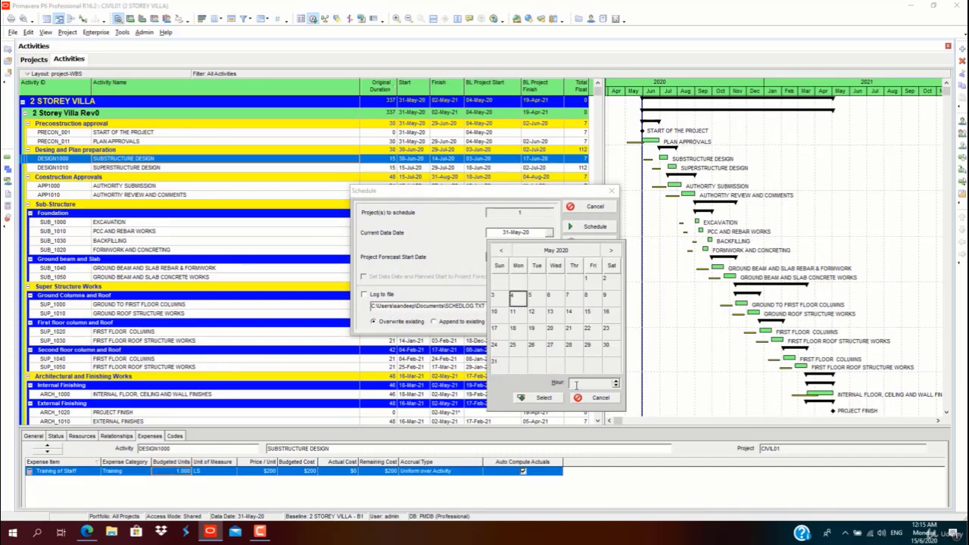
left_click(543, 397)
left_click(595, 227)
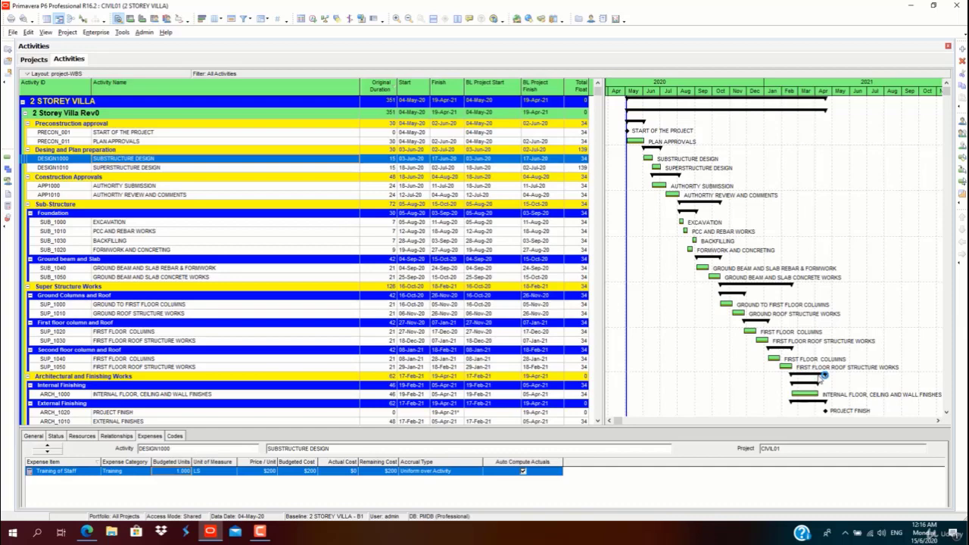
Copy project CIVIL01 and paste it under the CIVIL-BASELINE node, accepting the default copy options.
left_click(34, 59)
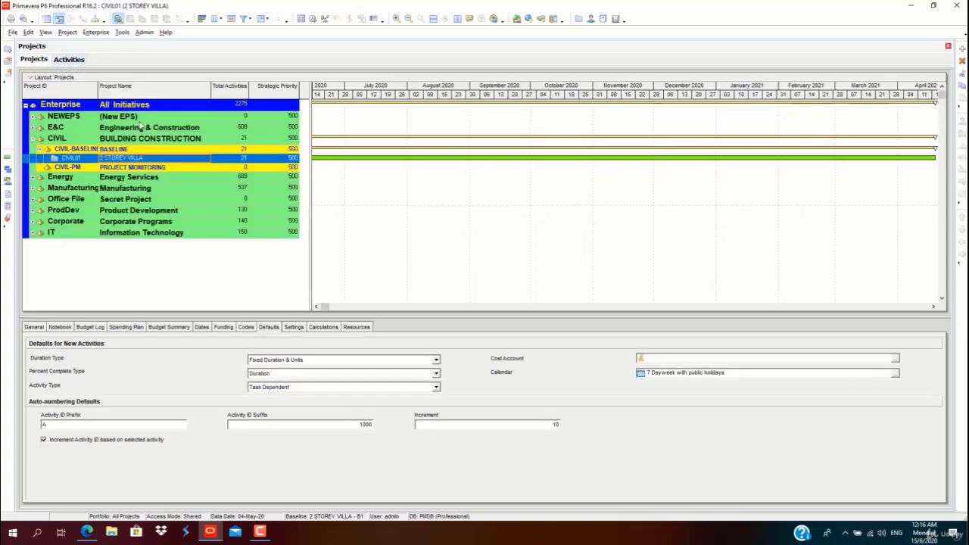
right_click(148, 161)
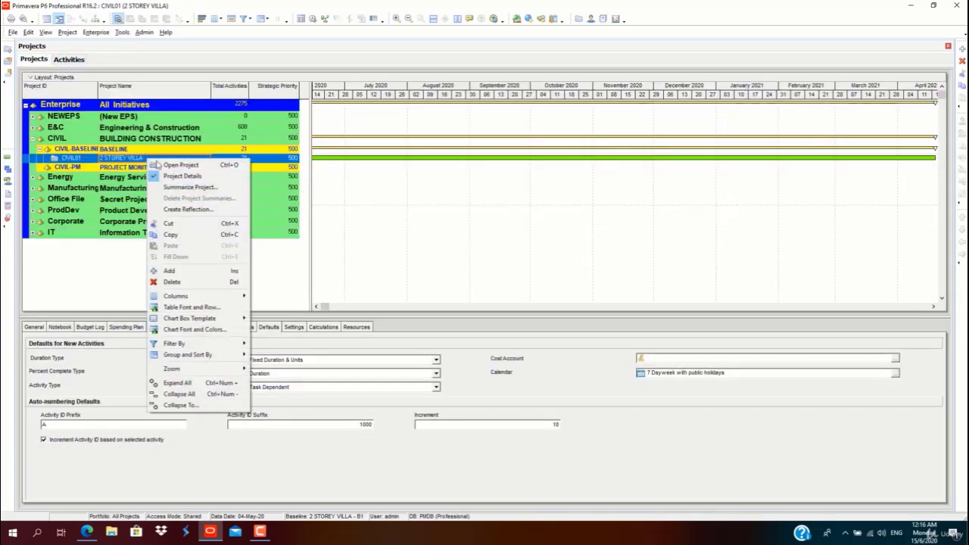
left_click(191, 242)
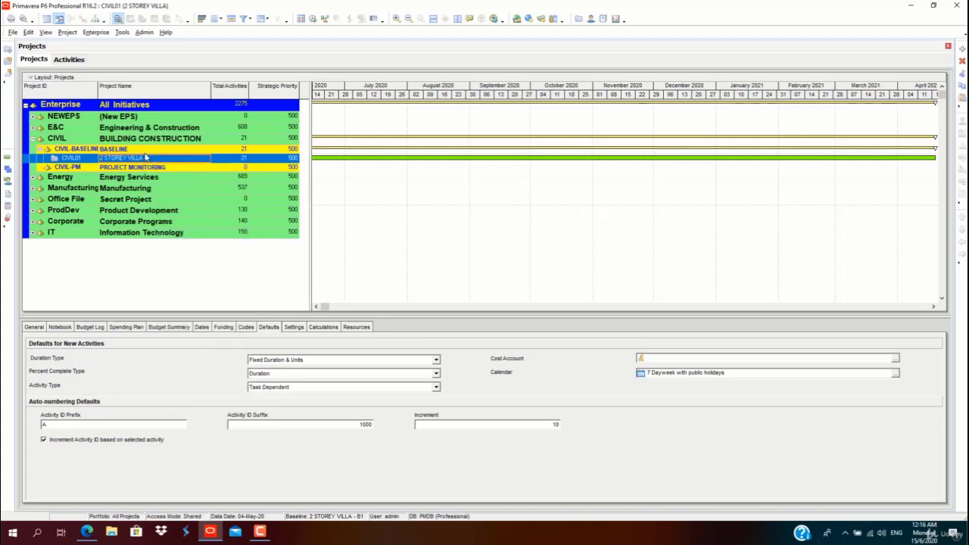
right_click(146, 150)
left_click(175, 231)
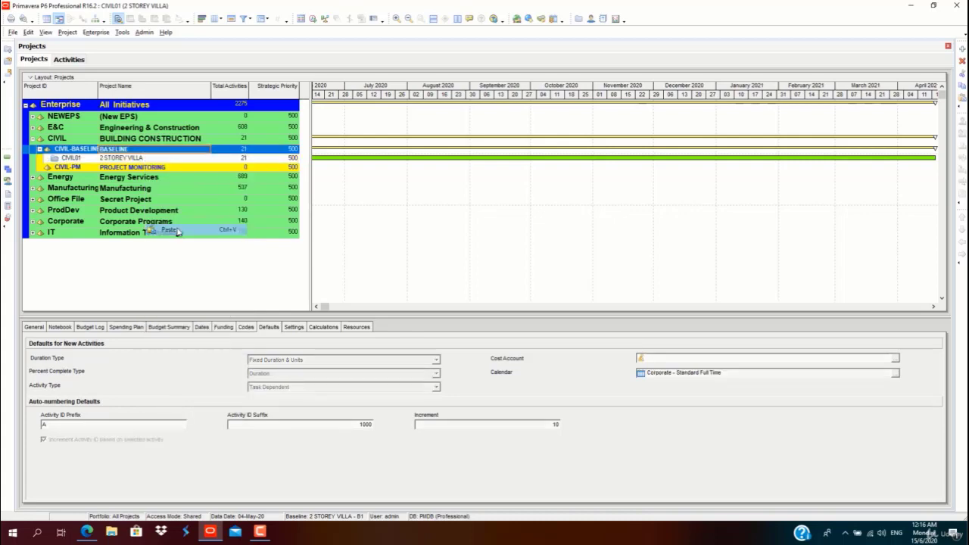
left_click(551, 219)
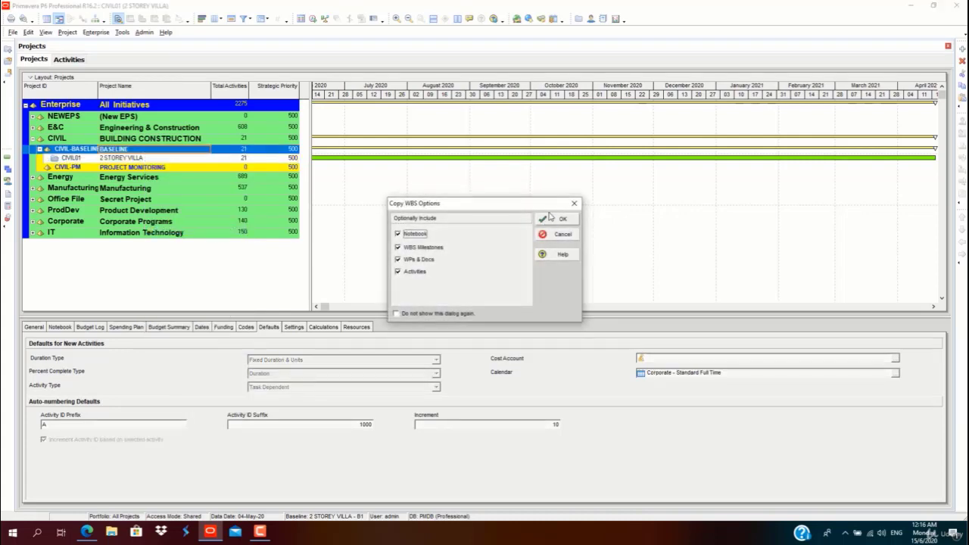
left_click(551, 219)
left_click(594, 212)
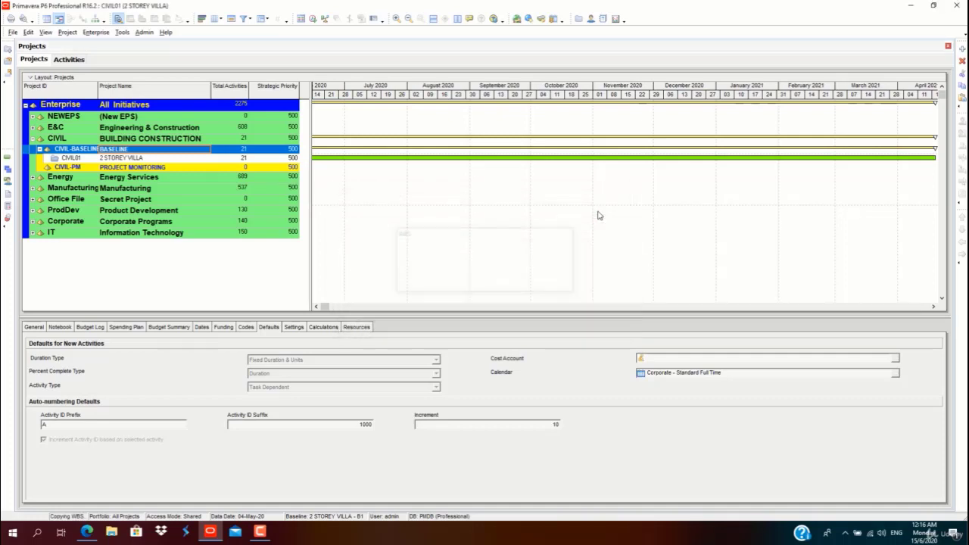
Rename the pasted project CIVIL01-1 to 2 STOREY VILLA B2.
left_click(166, 166)
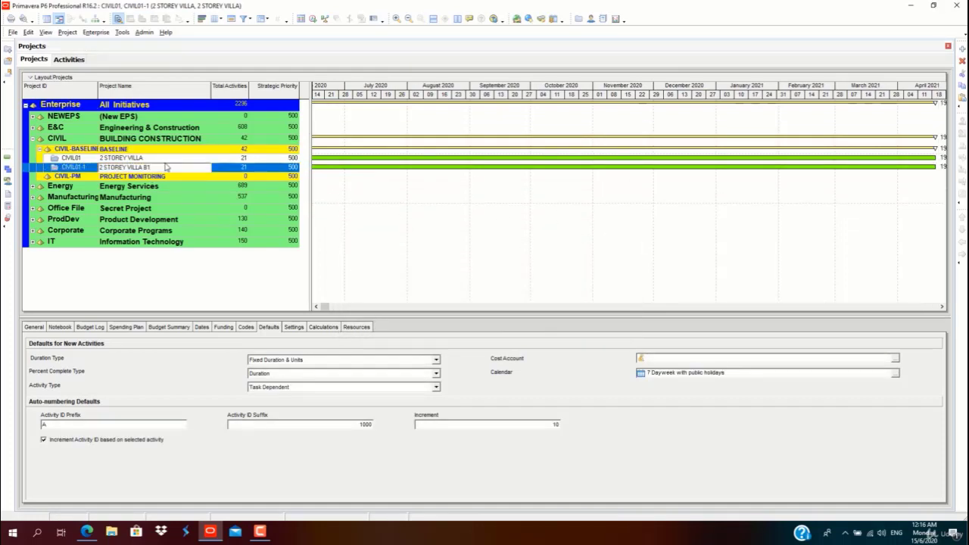
key("BackSpace")
type("2")
key("Return")
key("Up")
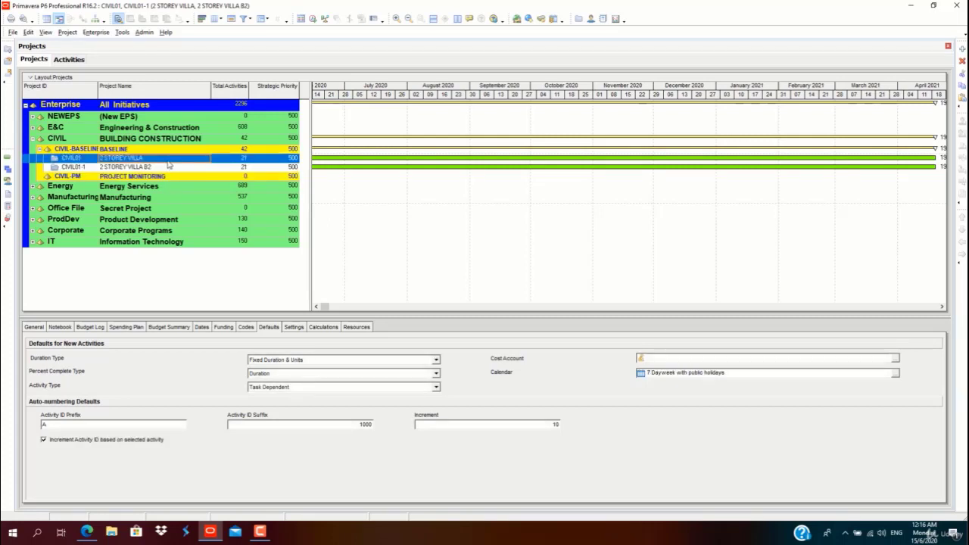
Open project CIVIL01 and convert the project 2 STOREY VILLA B2 into a new baseline of it.
right_click(168, 164)
left_click(193, 167)
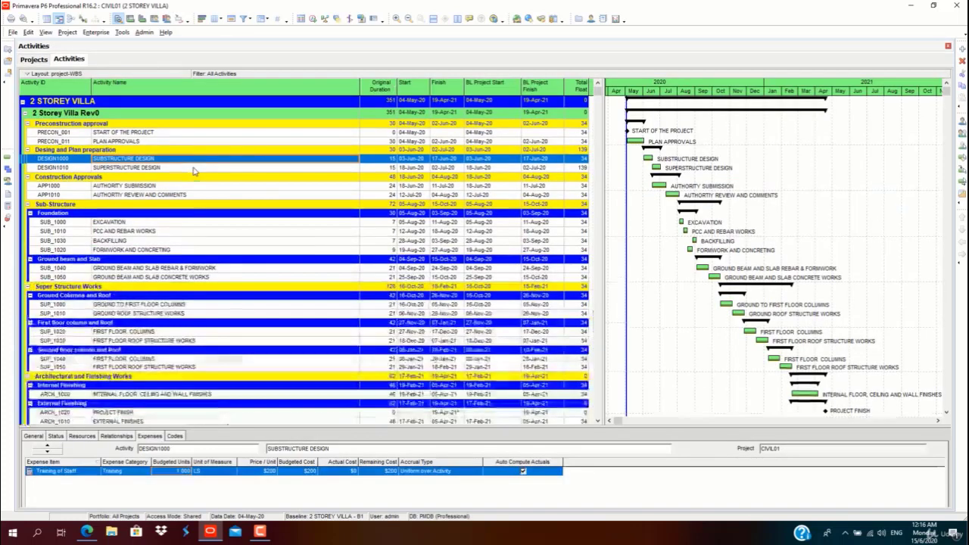
left_click(67, 33)
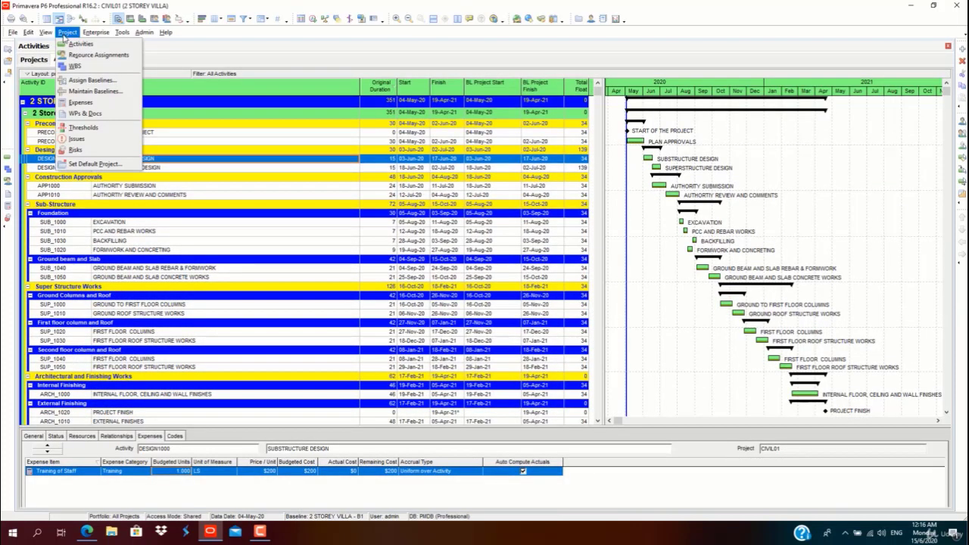
left_click(95, 91)
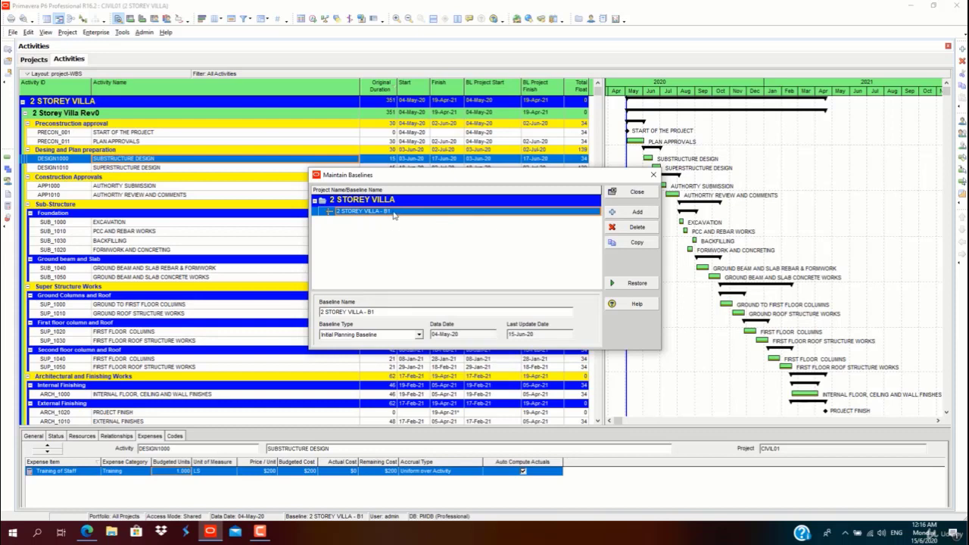
left_click(610, 212)
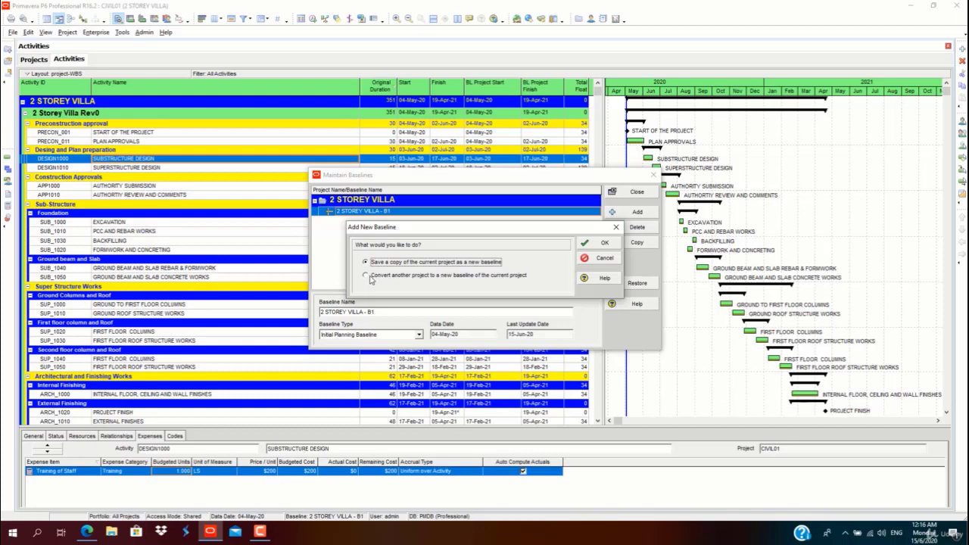
left_click(371, 277)
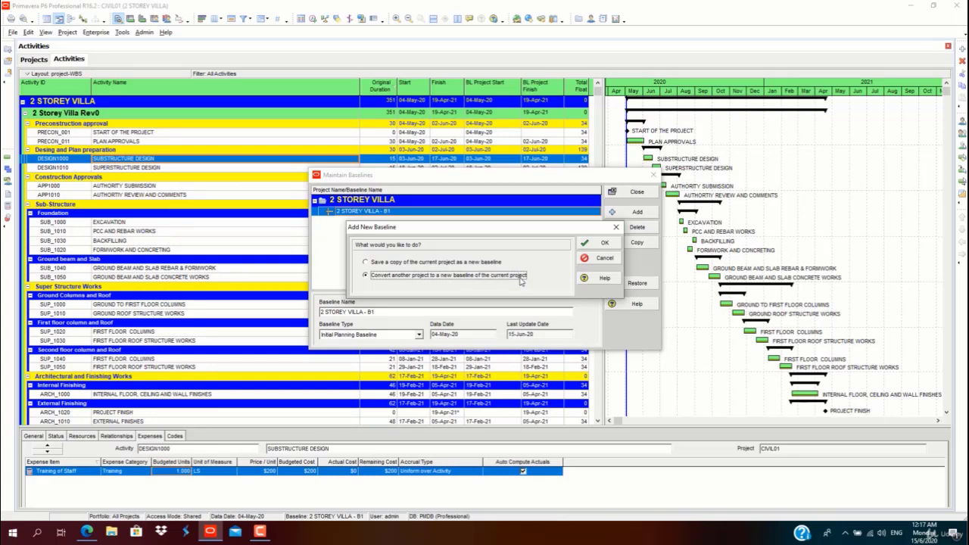
left_click(602, 245)
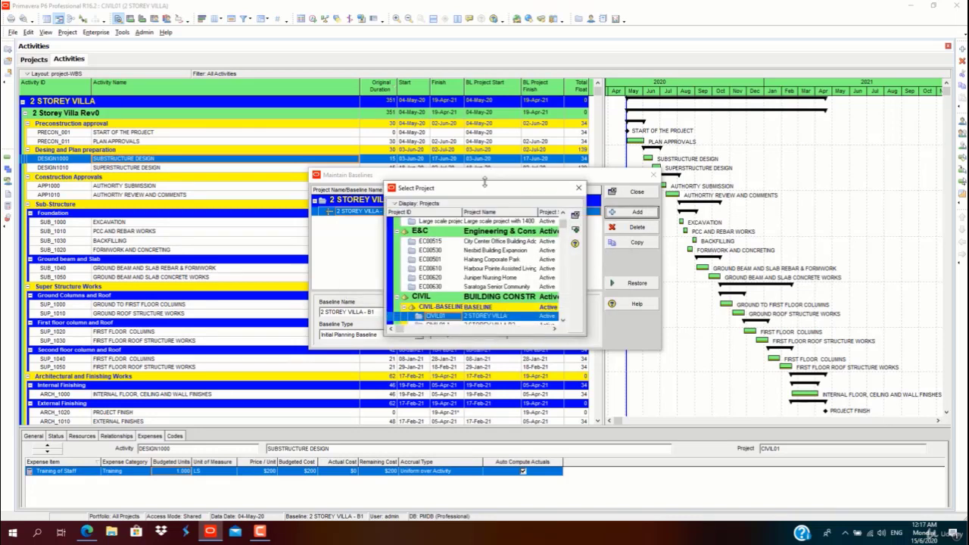
left_click_drag(484, 183, 469, 60)
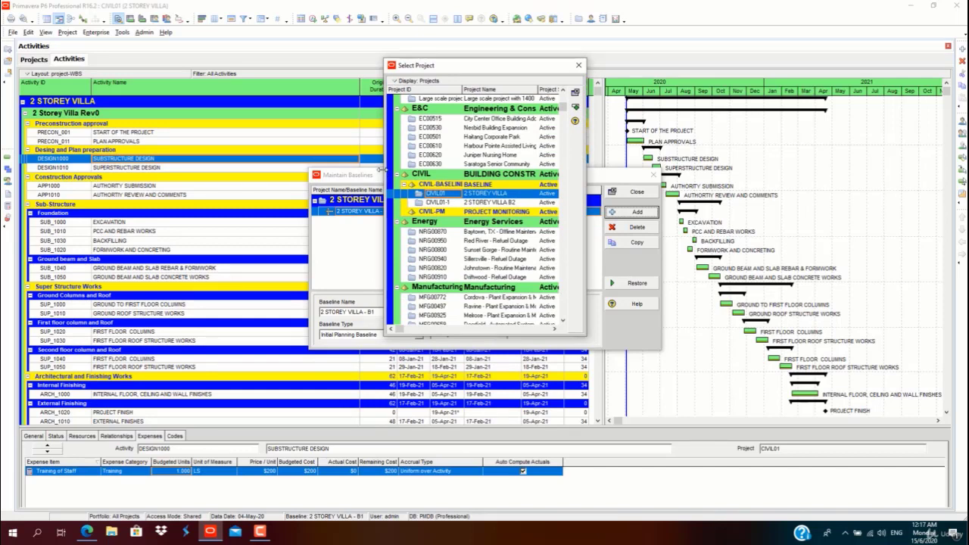
left_click_drag(382, 169, 250, 171)
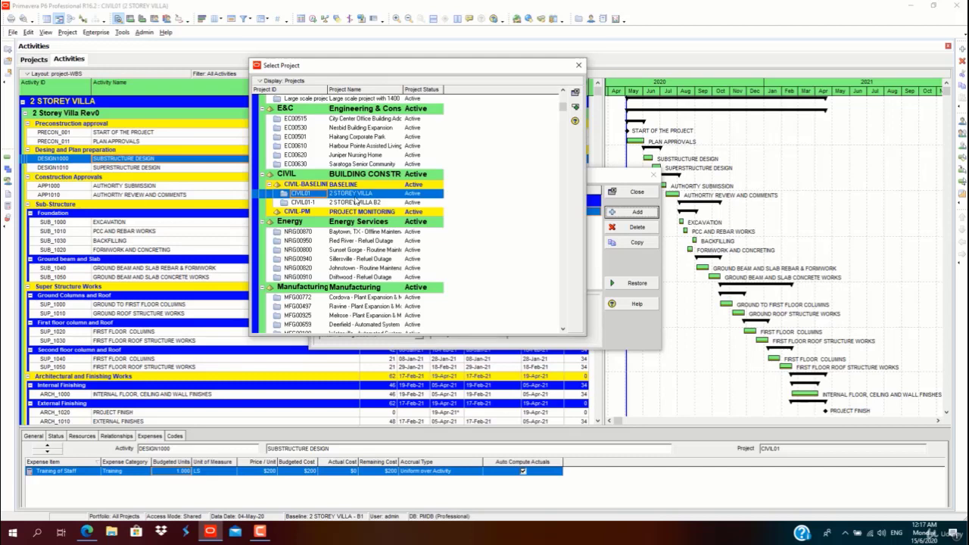
left_click(388, 203)
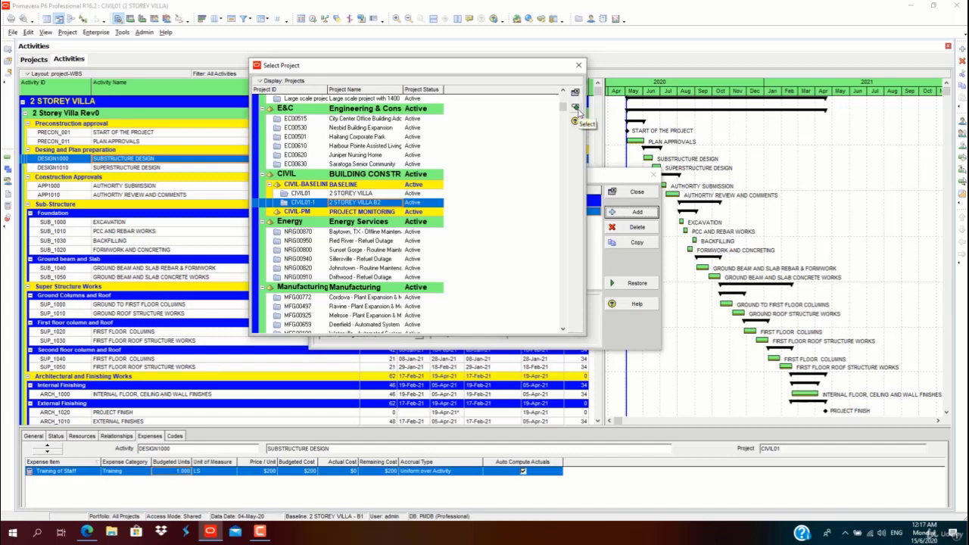
left_click(575, 109)
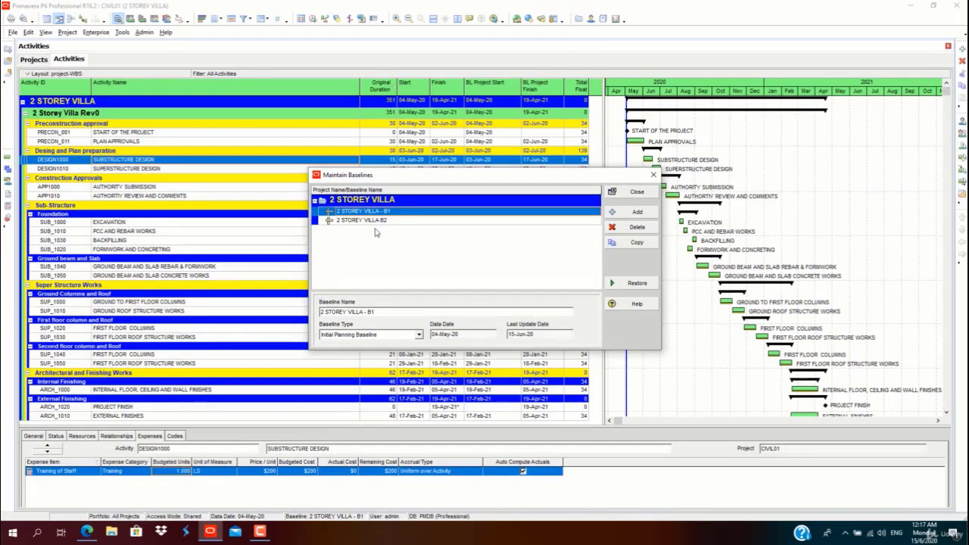
left_click(363, 220)
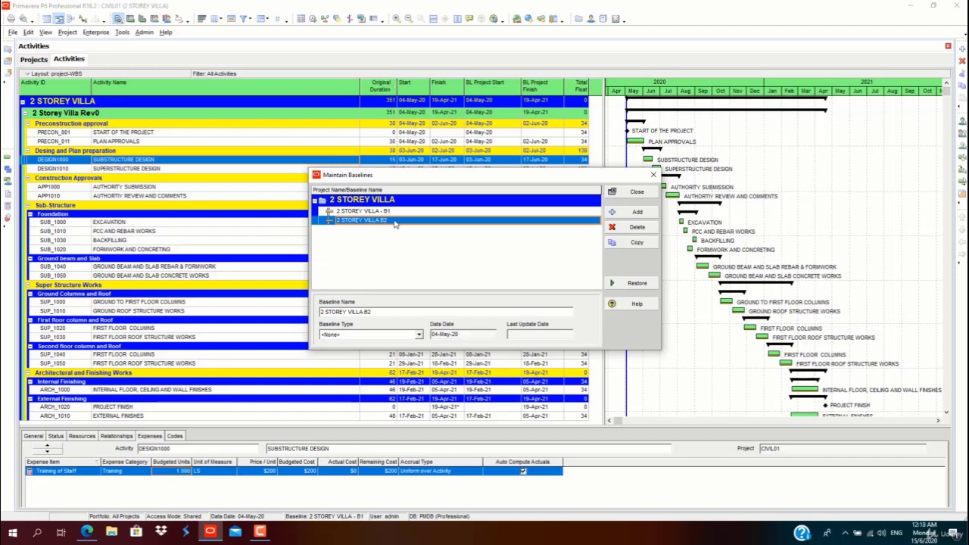
left_click(640, 194)
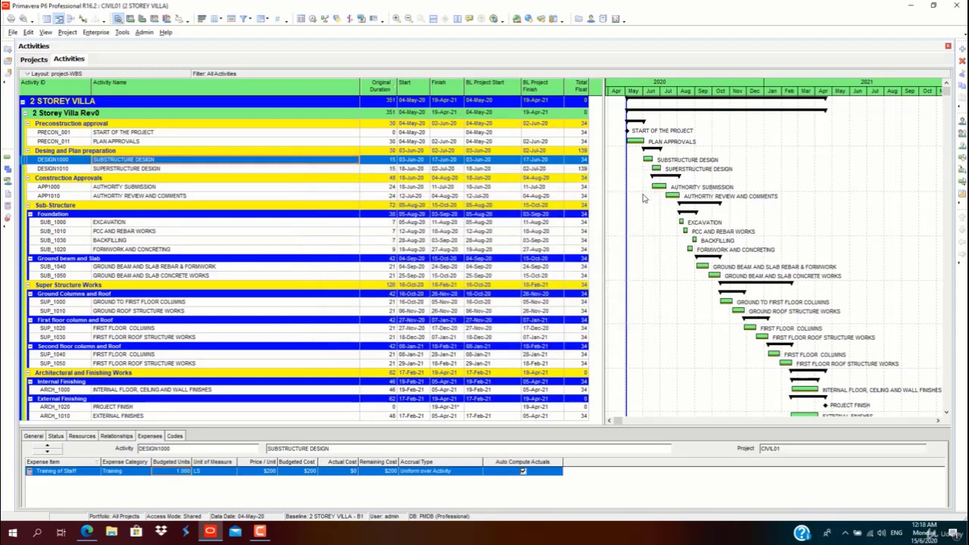
Assign 2 STOREY VILLA B2 as the secondary user baseline, keeping 2 STOREY VILLA - B1 as project and primary baseline.
left_click(67, 33)
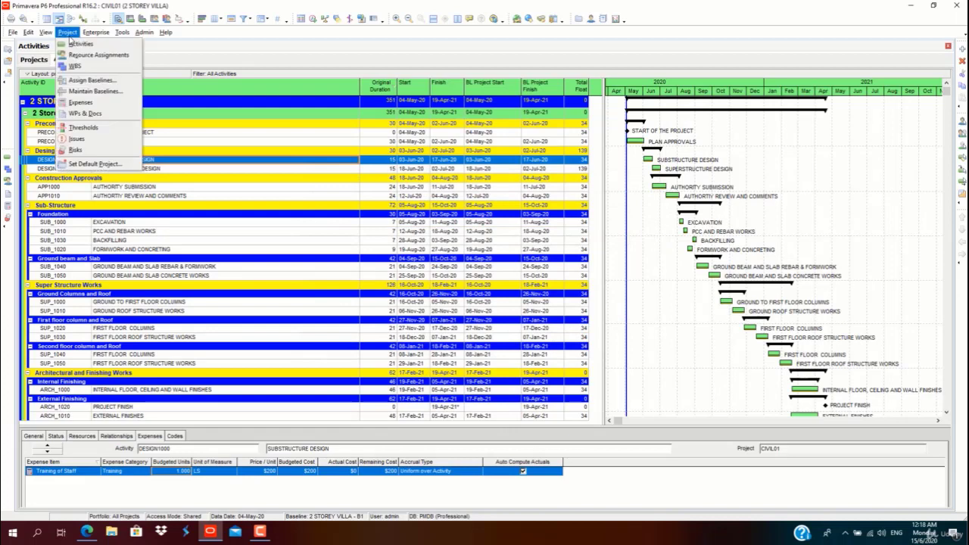
left_click(94, 79)
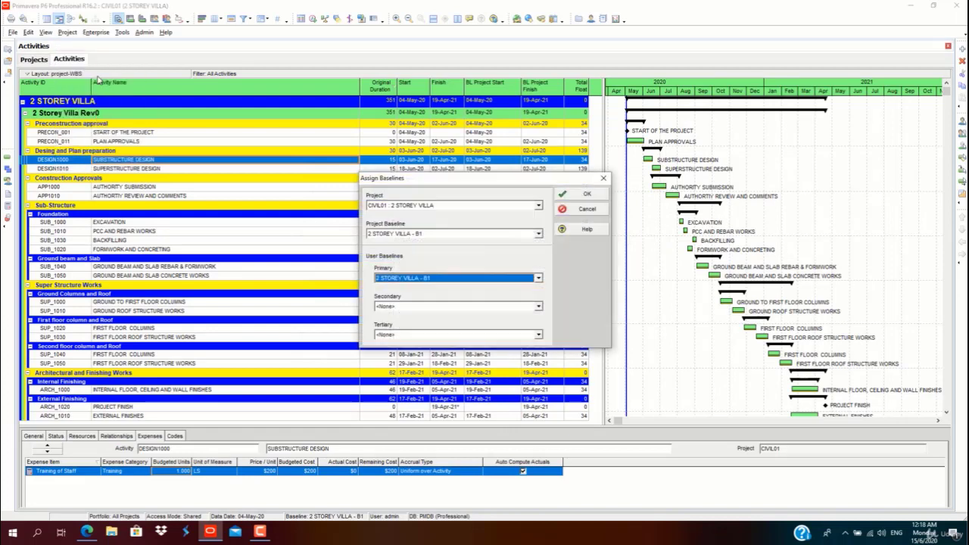
left_click(451, 235)
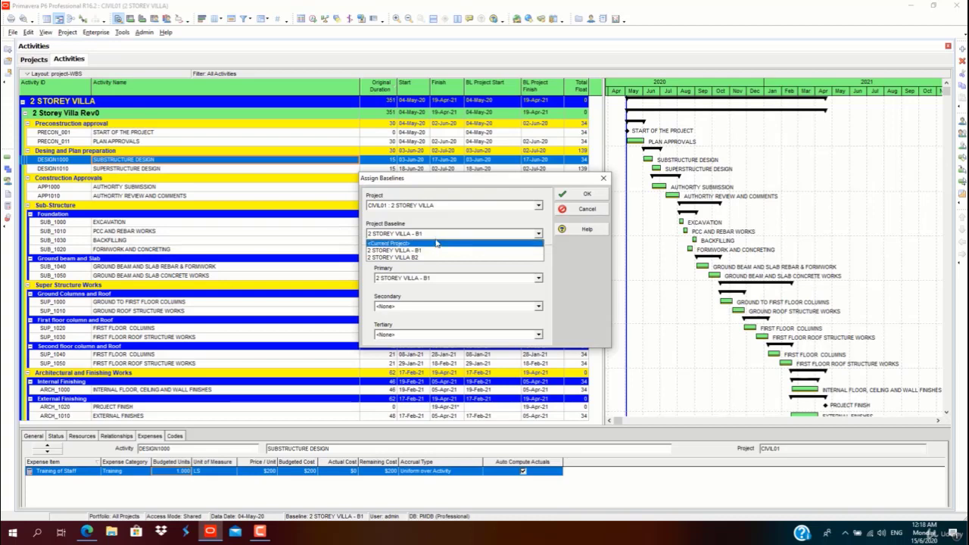
left_click(436, 235)
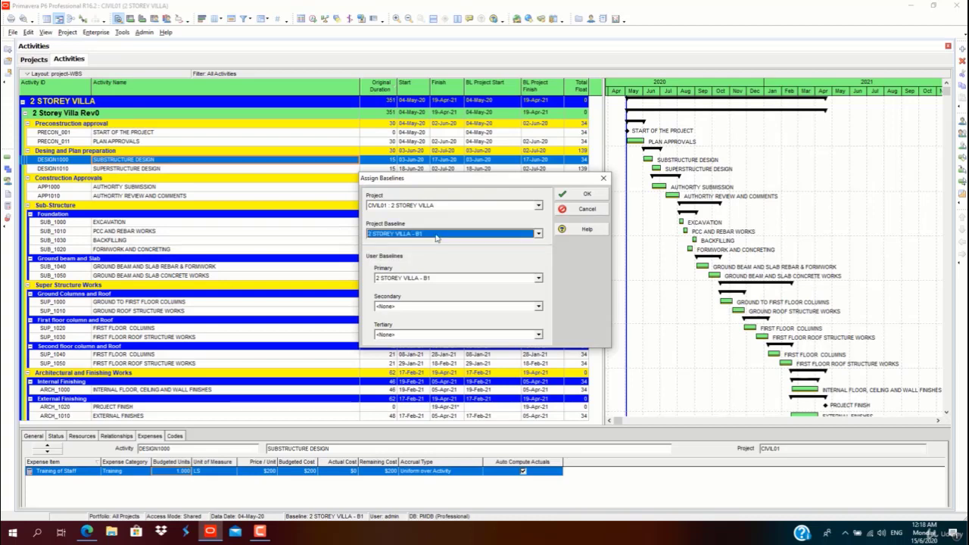
left_click(435, 236)
left_click(435, 236)
left_click(442, 307)
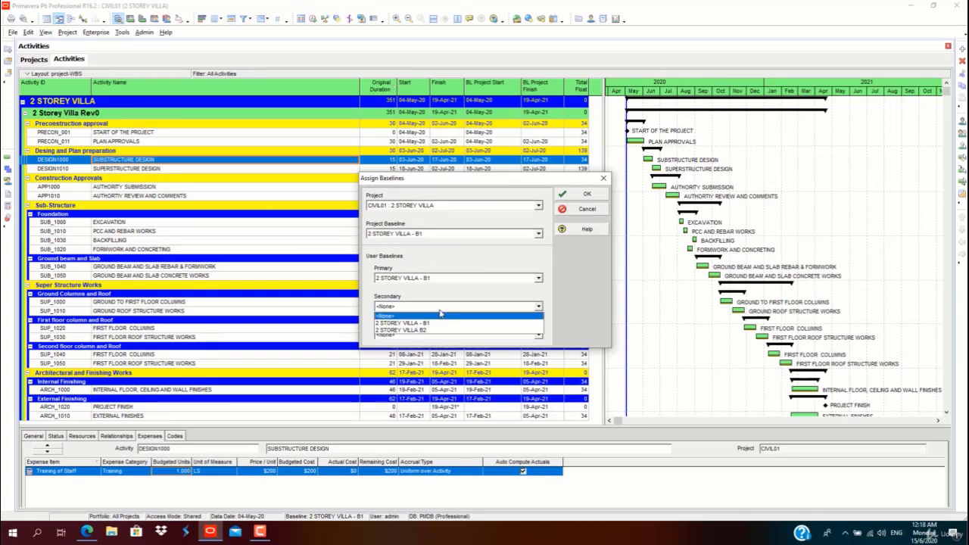
left_click(416, 330)
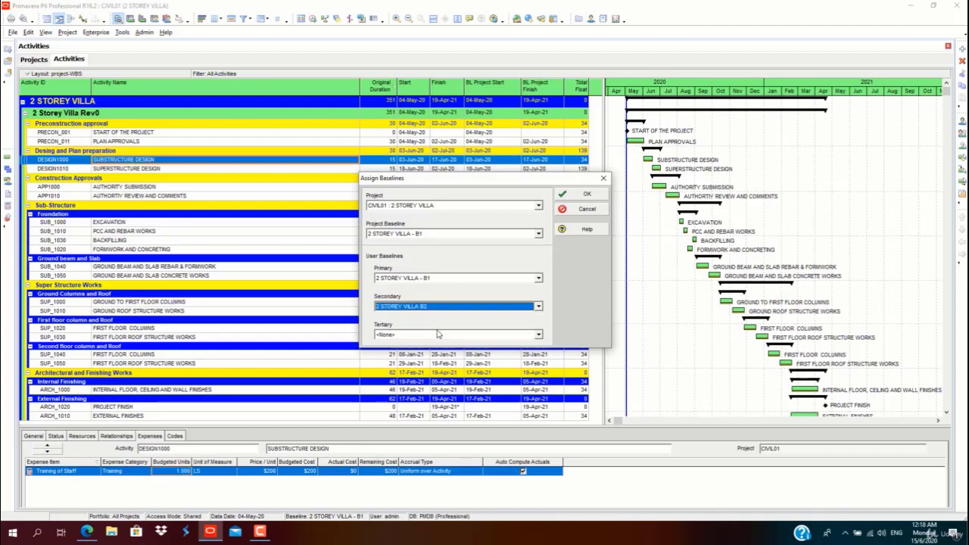
left_click(573, 195)
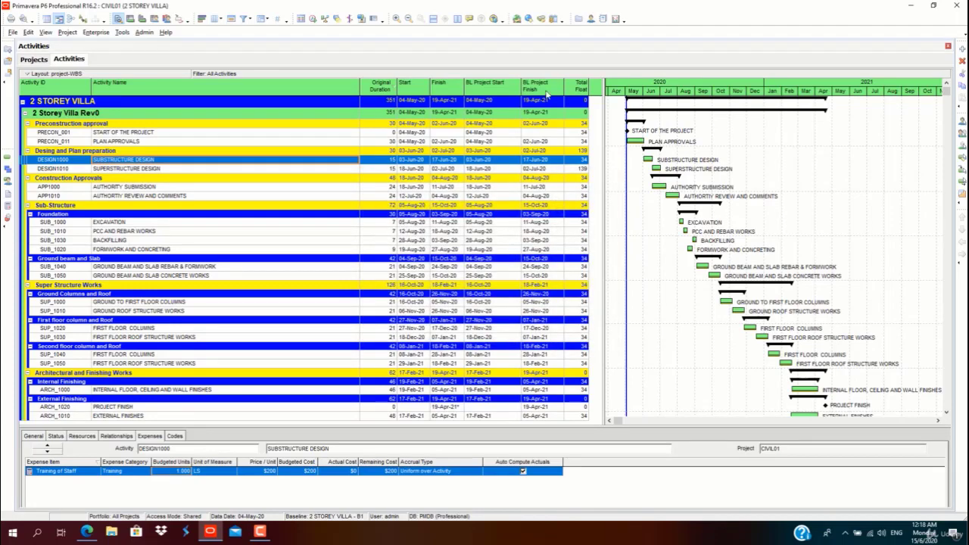
Add the BL2 Start and BL2 Finish date columns to the activity table.
right_click(547, 93)
left_click(573, 244)
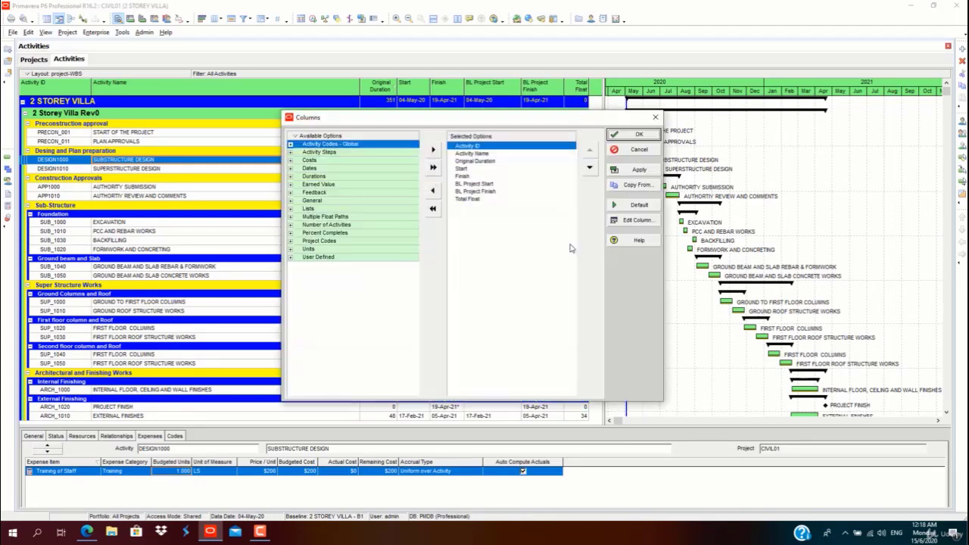
left_click(290, 176)
left_click(290, 168)
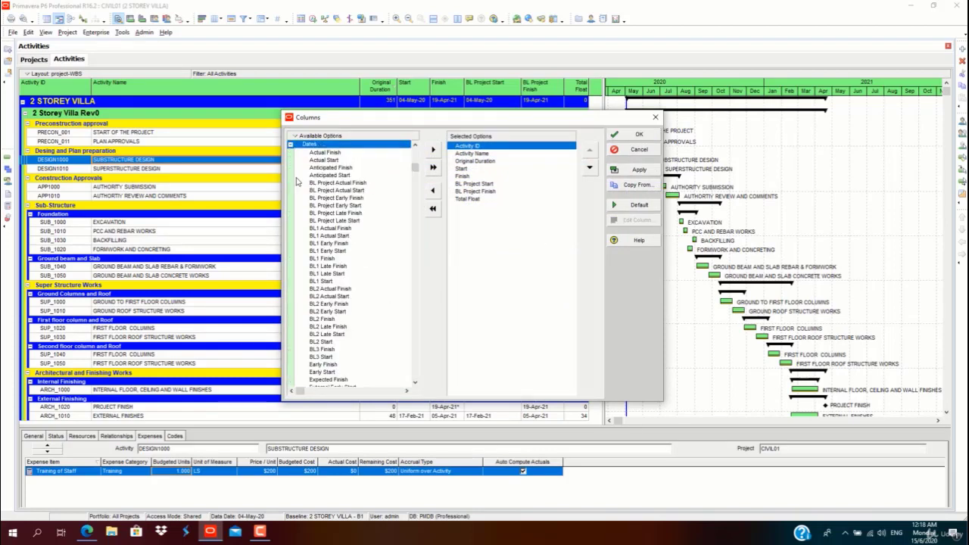
left_click(328, 282)
scroll(331, 322, "down", 1)
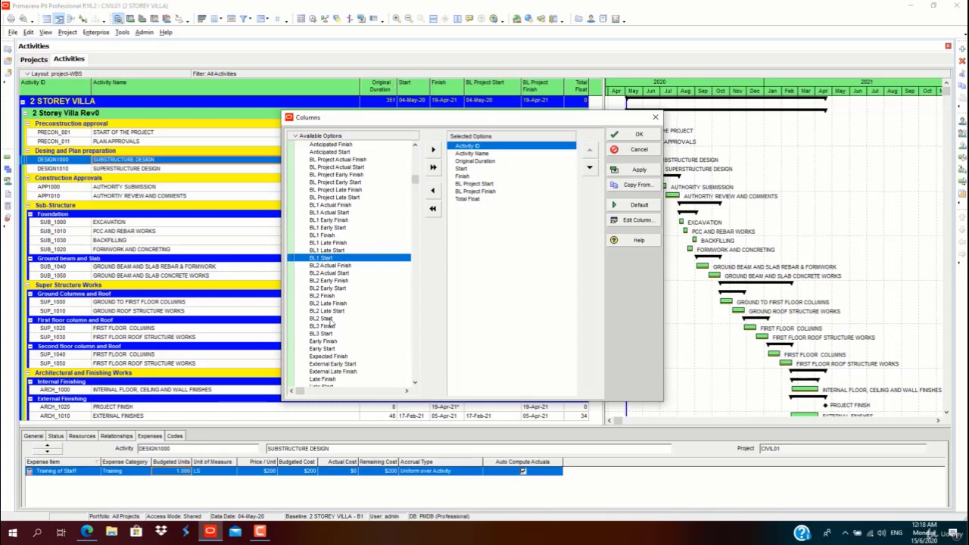
left_click(330, 318)
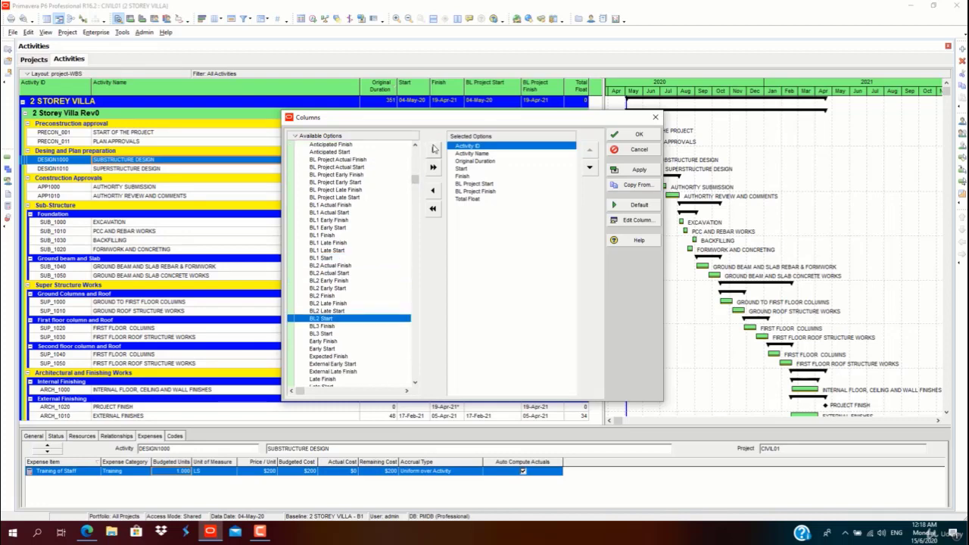
left_click(433, 149)
left_click(352, 296)
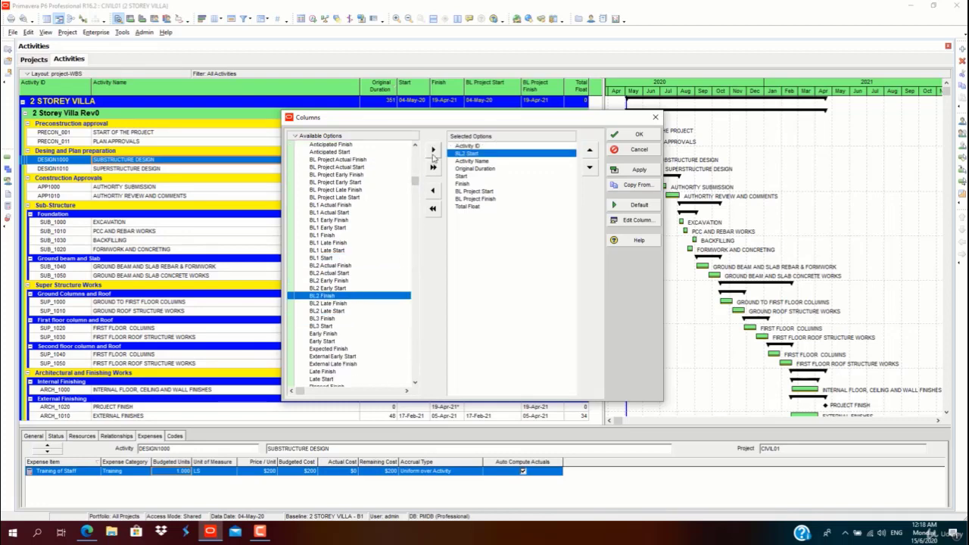
left_click(433, 149)
left_click(638, 171)
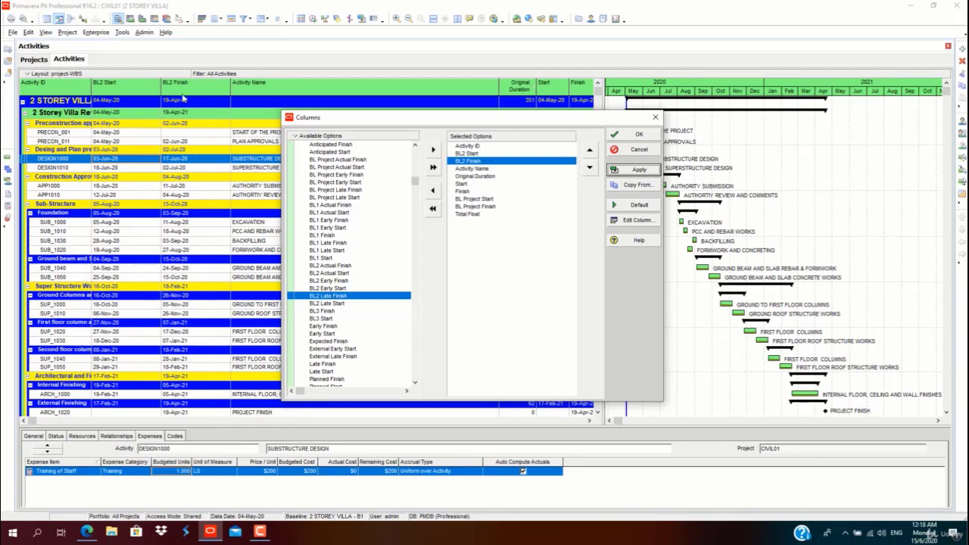
Reorder the activity columns so that BL2 Start and BL2 Finish directly follow Finish.
left_click(478, 153)
left_click(589, 168)
left_click(589, 167)
left_click(590, 167)
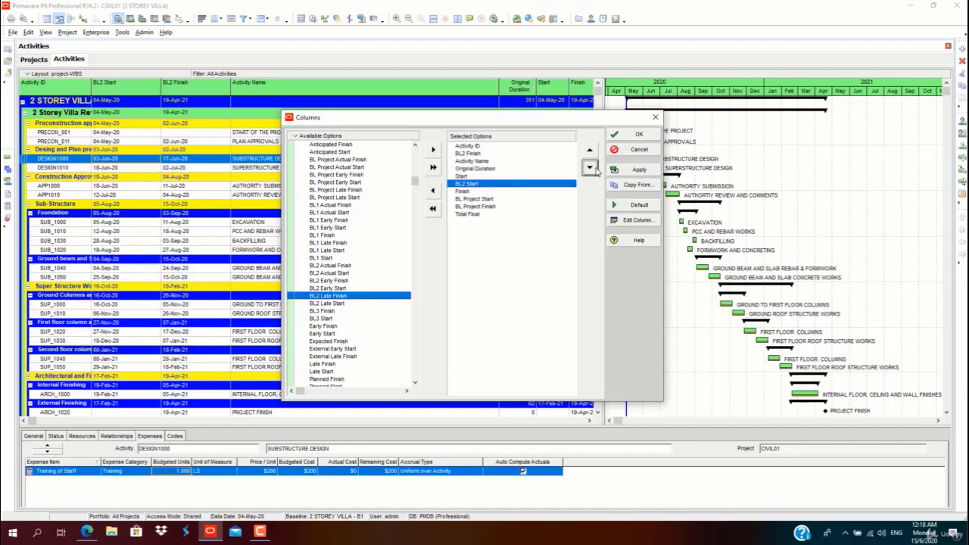
left_click(467, 154)
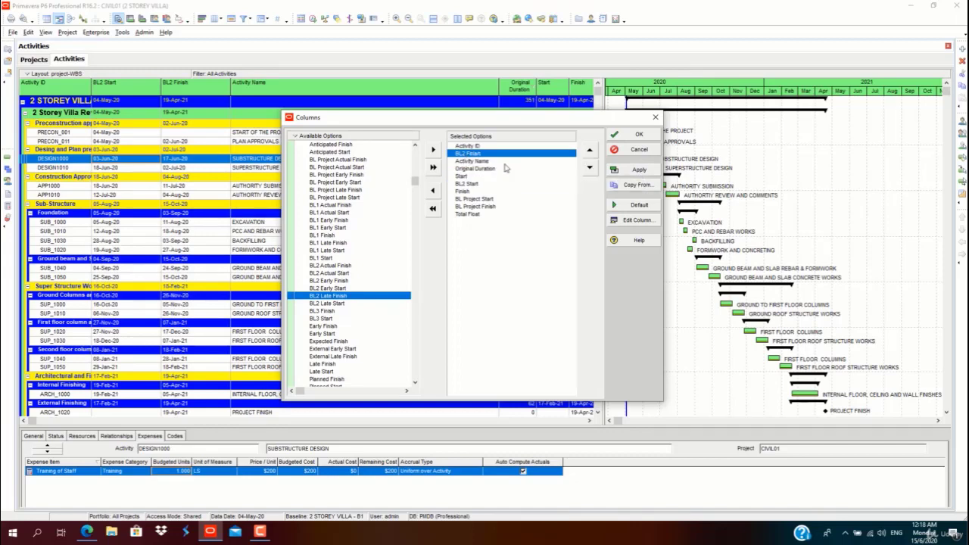
left_click(590, 167)
left_click(590, 167)
left_click(589, 167)
left_click(589, 167)
left_click(590, 168)
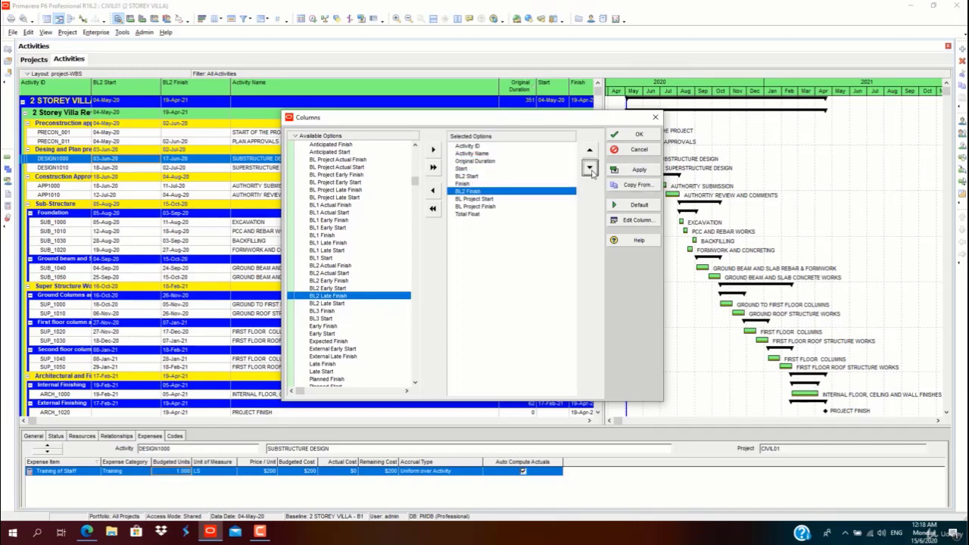
left_click(465, 175)
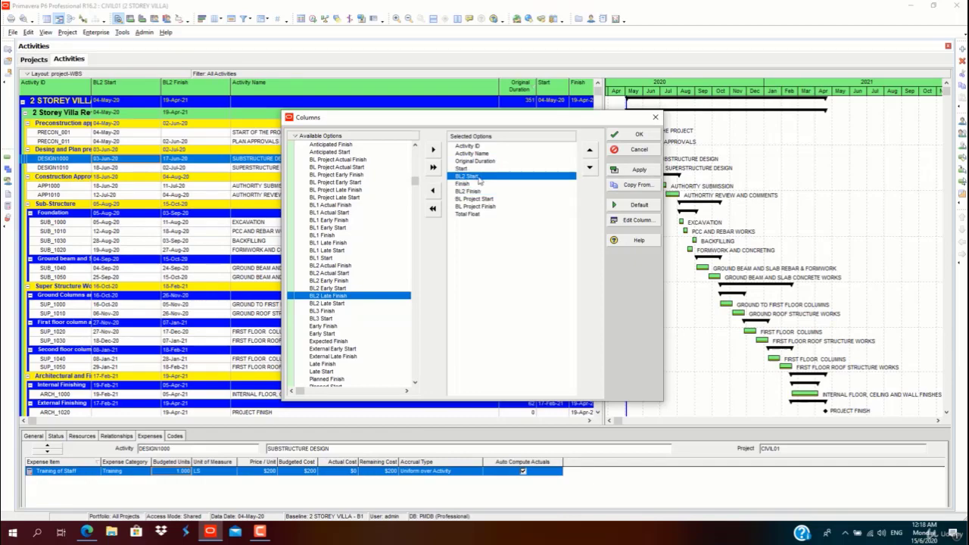
left_click(590, 167)
left_click(636, 169)
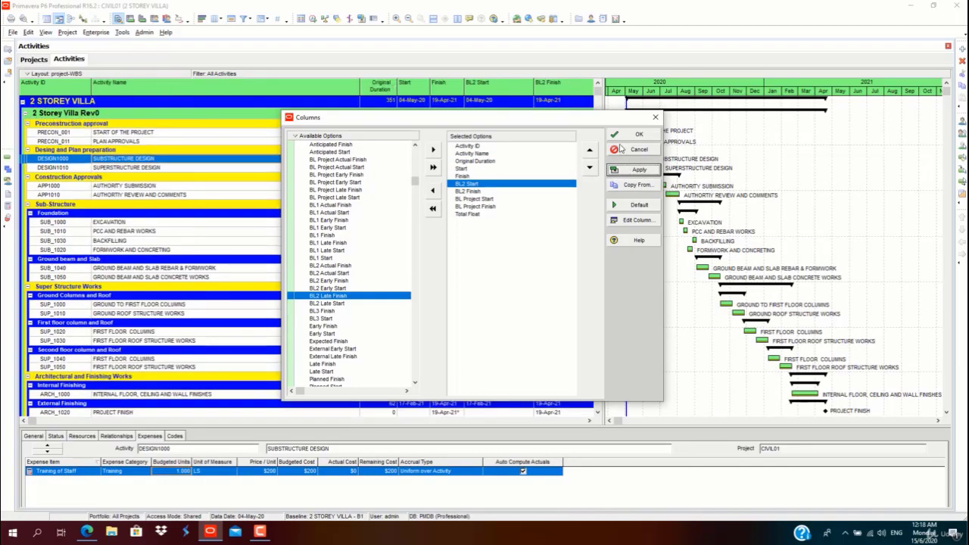
left_click(639, 135)
Widen the activity table area and narrow the BL2 Start and BL2 Finish columns so the BL Project date columns fit.
left_click_drag(604, 127, 658, 122)
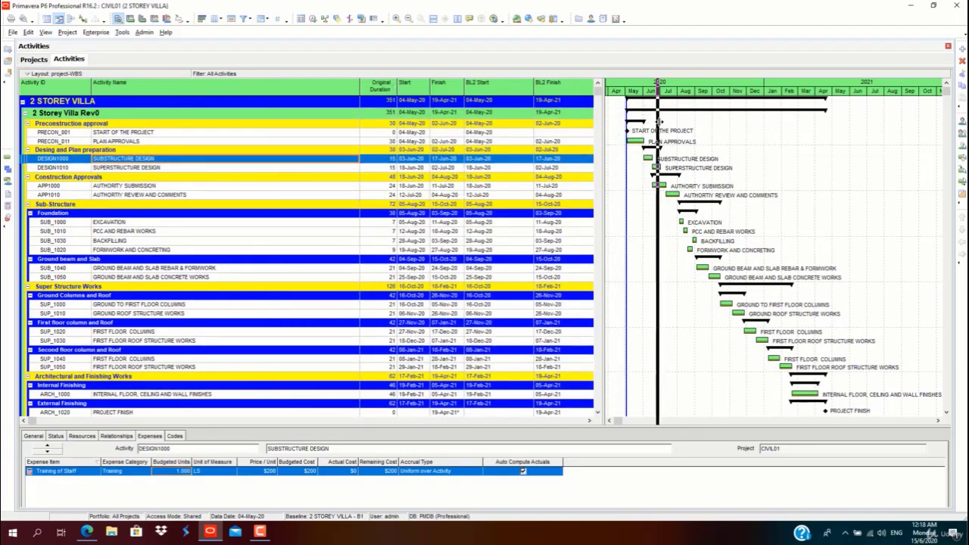
left_click_drag(533, 86, 511, 87)
left_click_drag(580, 86, 549, 87)
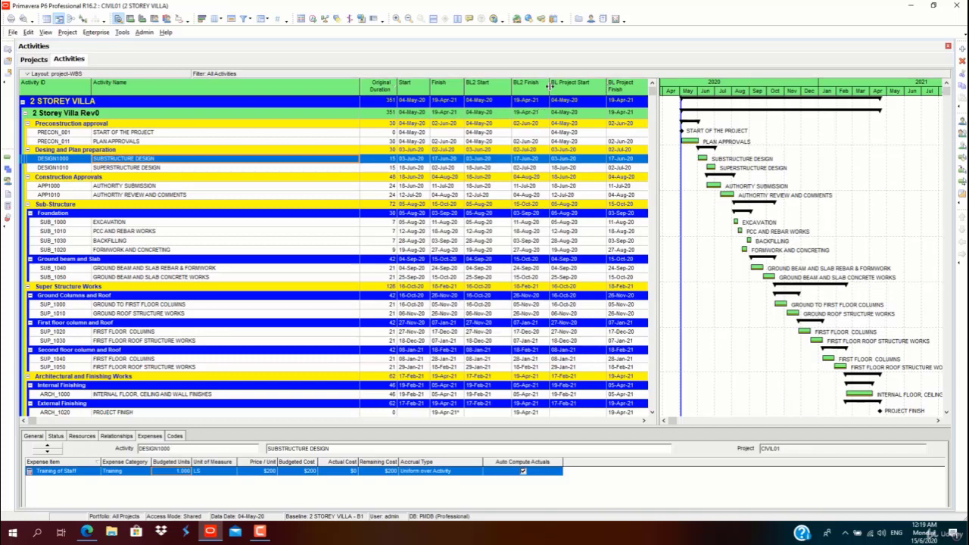
Display the Second Baseline bar in the Gantt chart and colour it red.
right_click(702, 214)
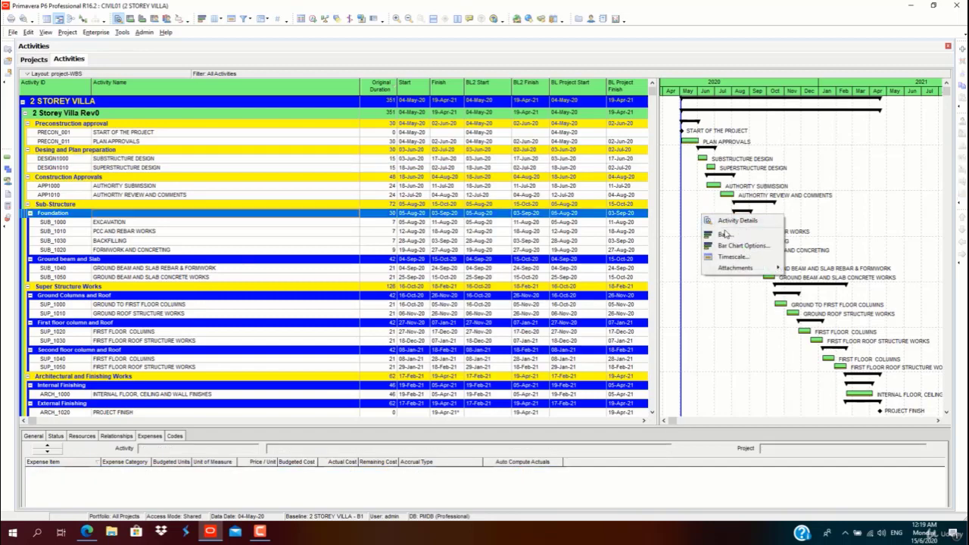
left_click(724, 235)
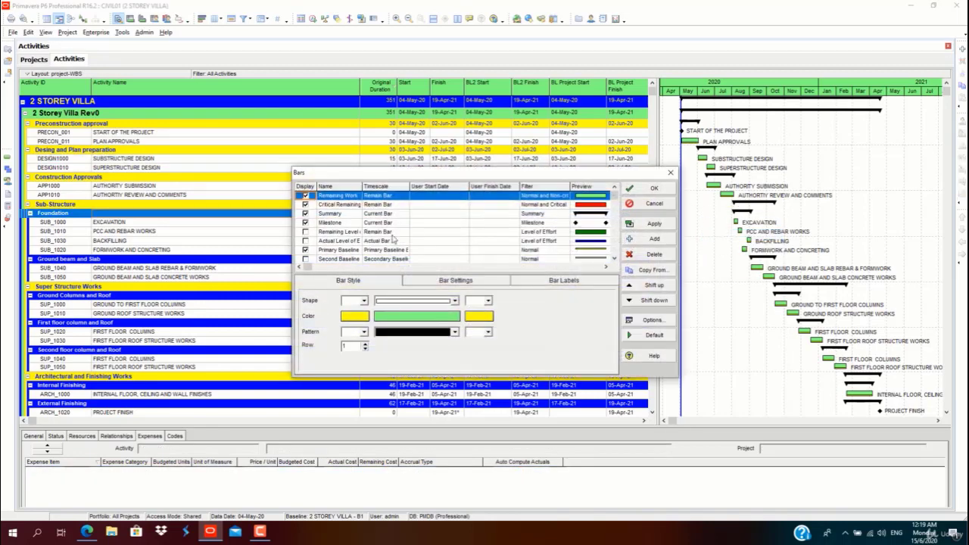
left_click(308, 260)
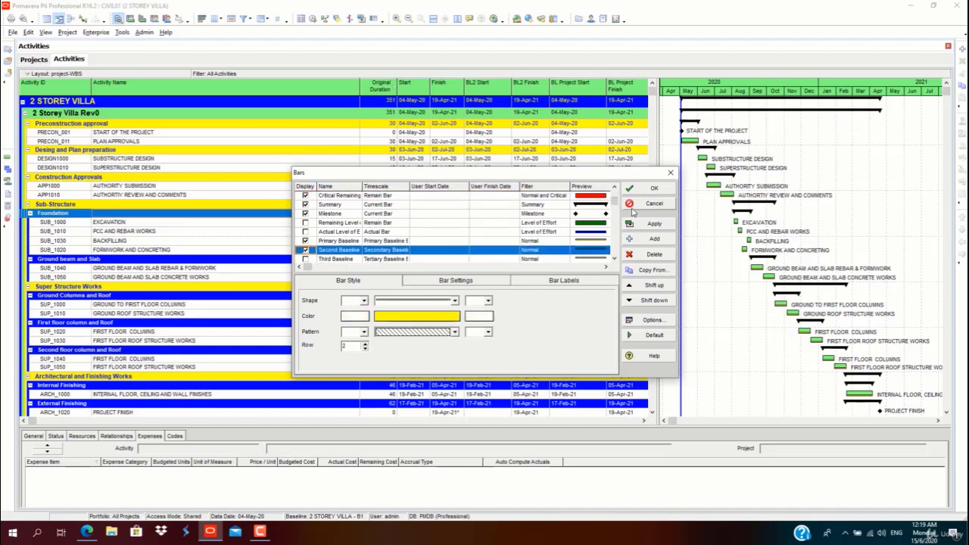
left_click(603, 251)
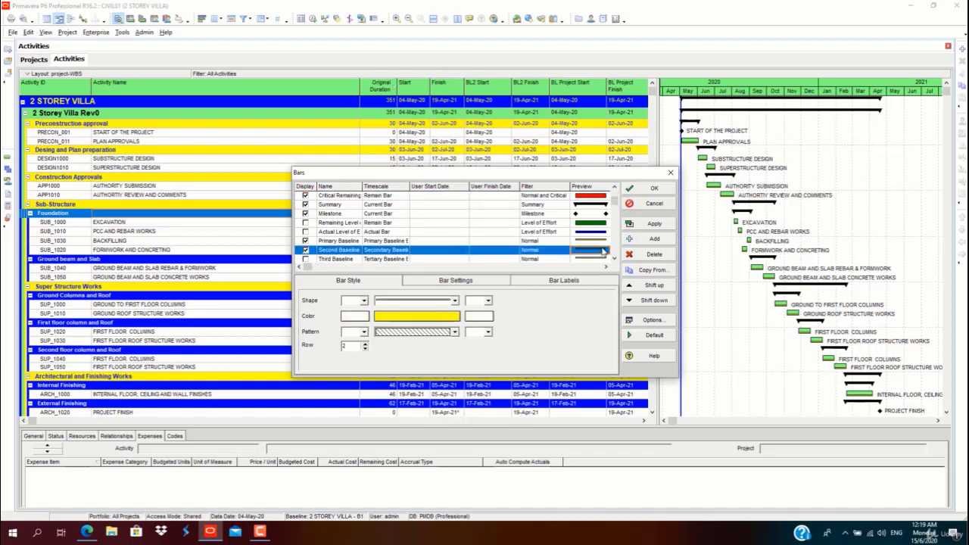
left_click(416, 316)
left_click(438, 168)
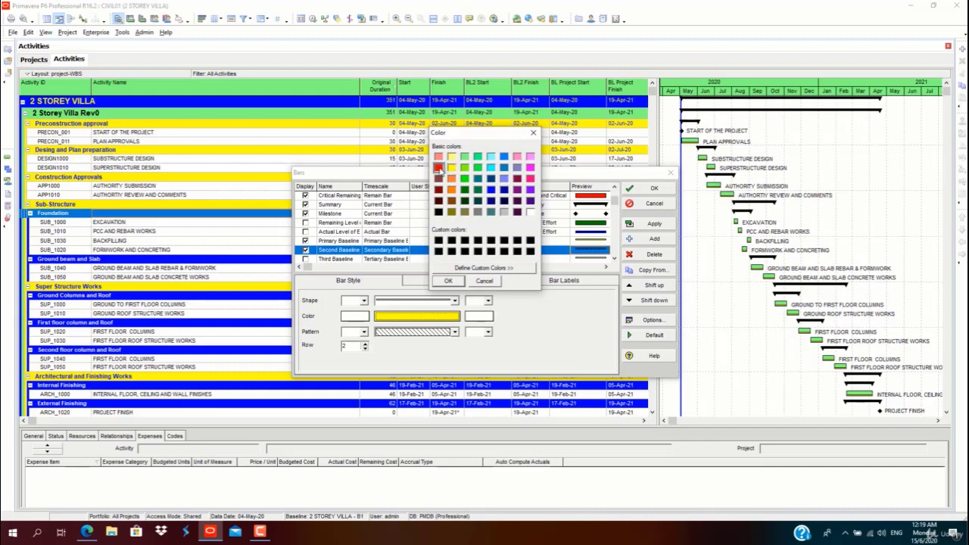
left_click(448, 281)
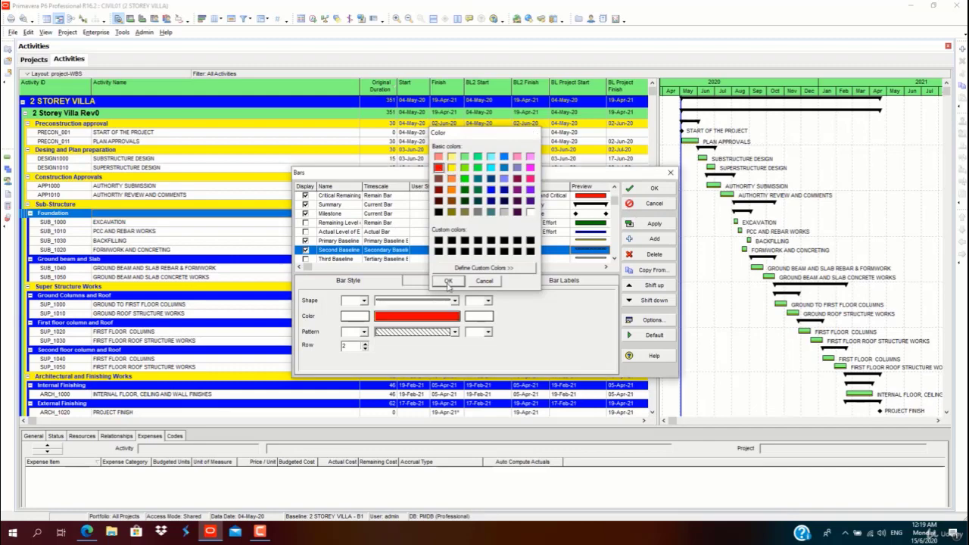
left_click(655, 225)
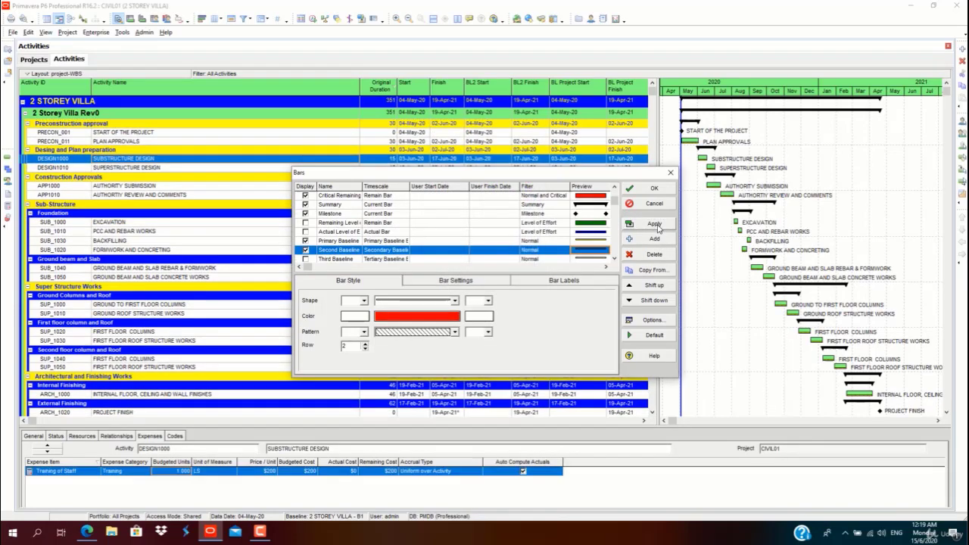
left_click(651, 189)
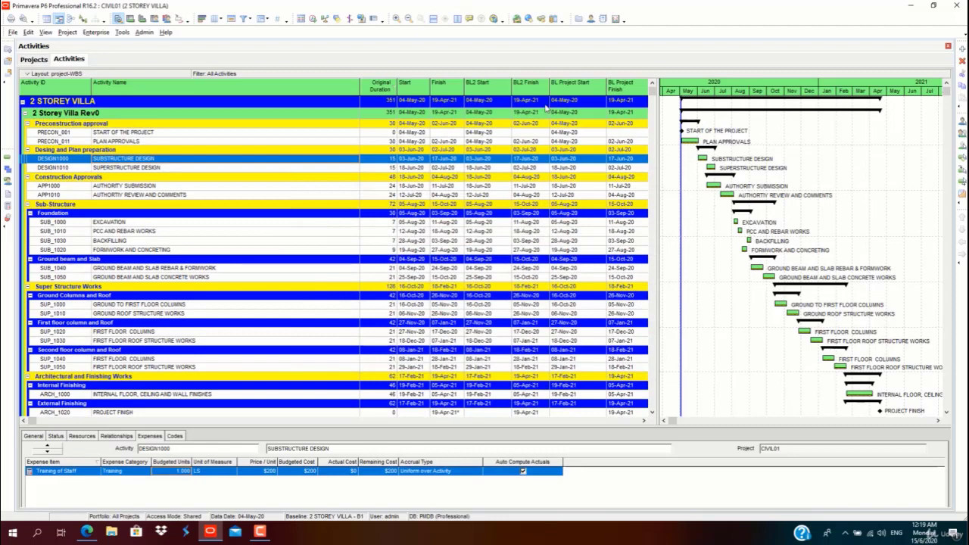
Reschedule the project with the current data date set to 13-May-20.
left_click(310, 20)
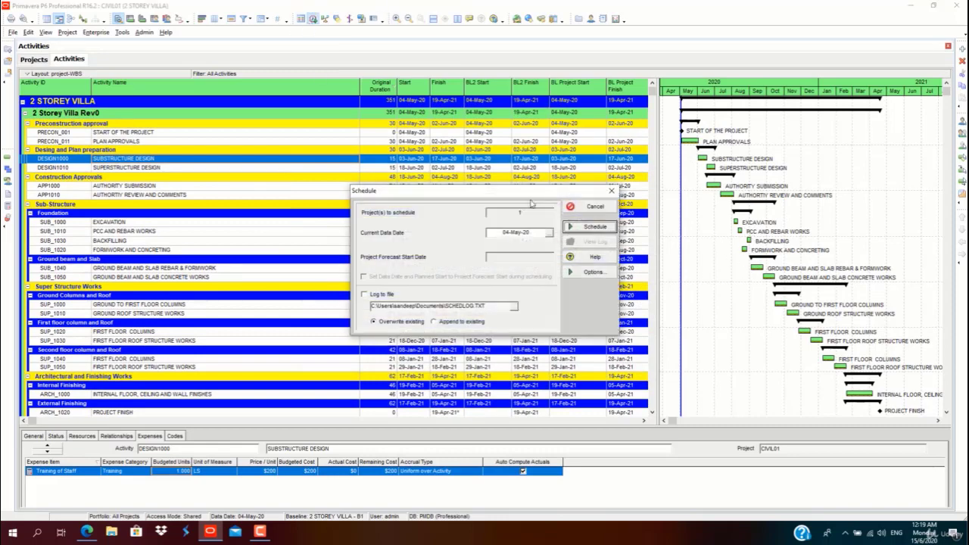
left_click(549, 233)
left_click(550, 312)
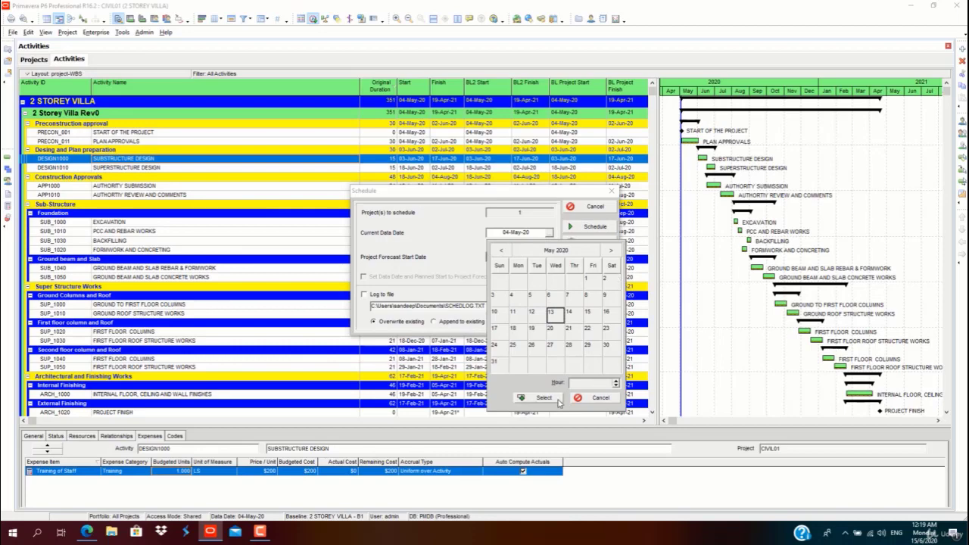
left_click(558, 402)
left_click(595, 229)
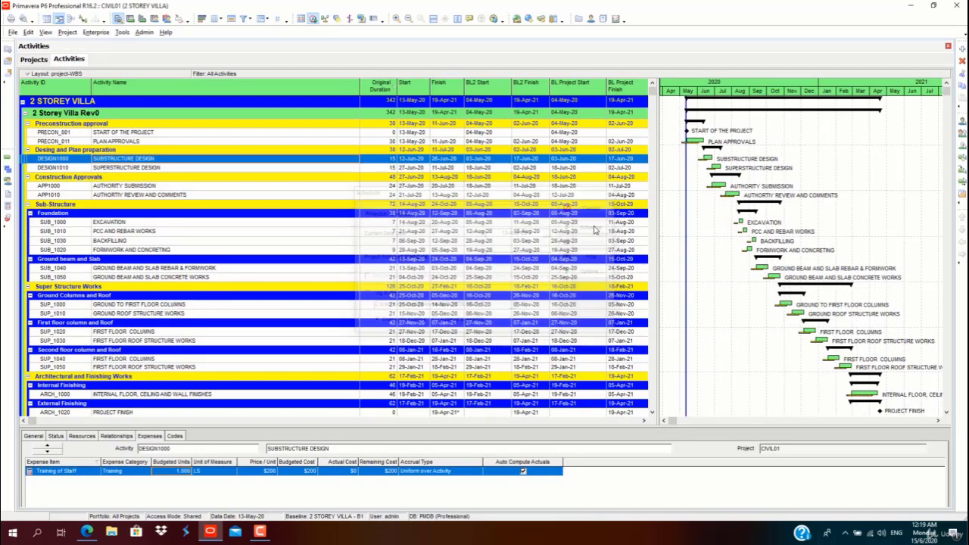
Hide the Primary Baseline bar in the Gantt chart, leaving the Second Baseline bar displayed.
right_click(738, 255)
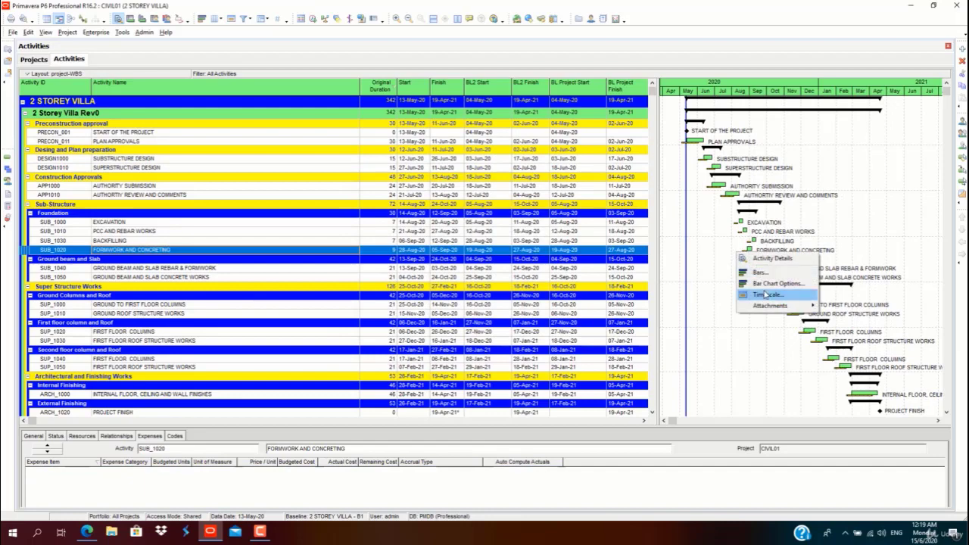
left_click(758, 271)
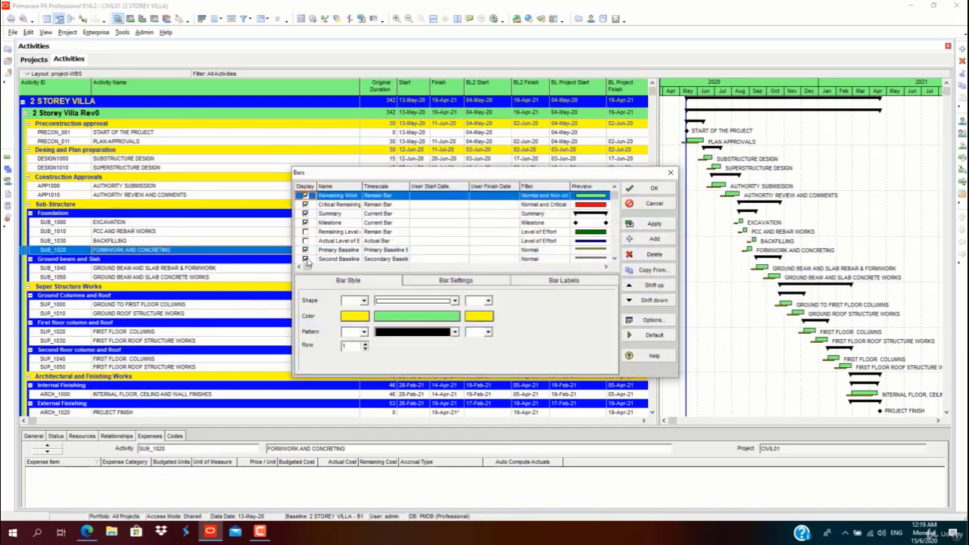
left_click(306, 252)
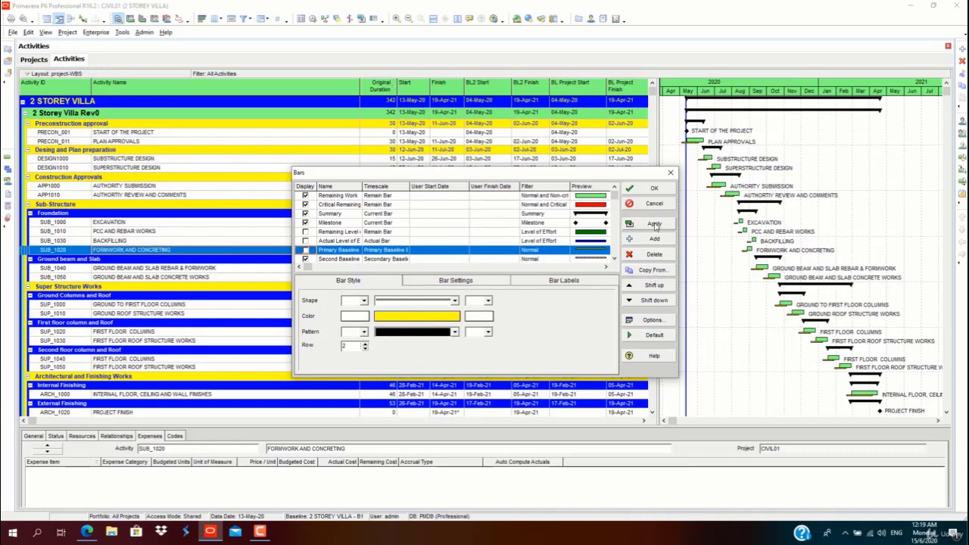
left_click(655, 227)
left_click(655, 191)
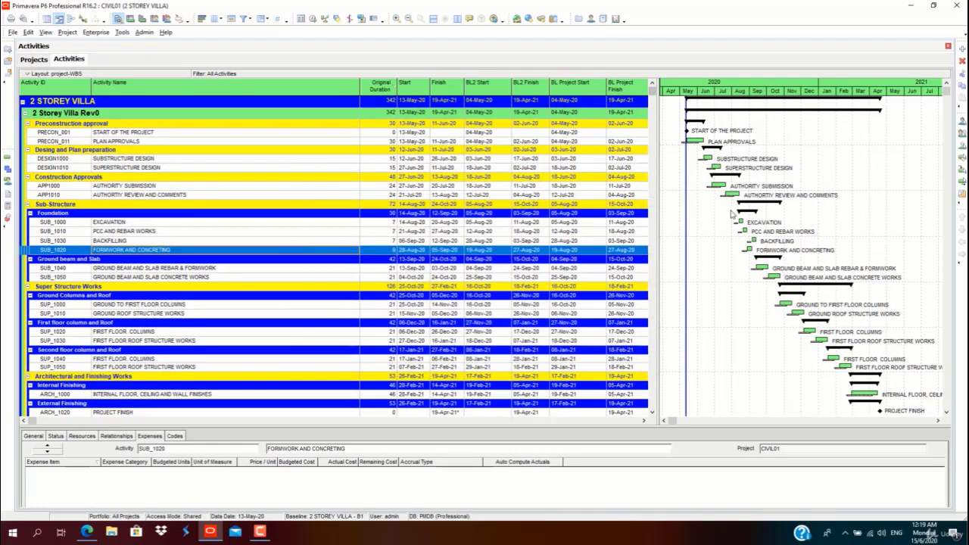
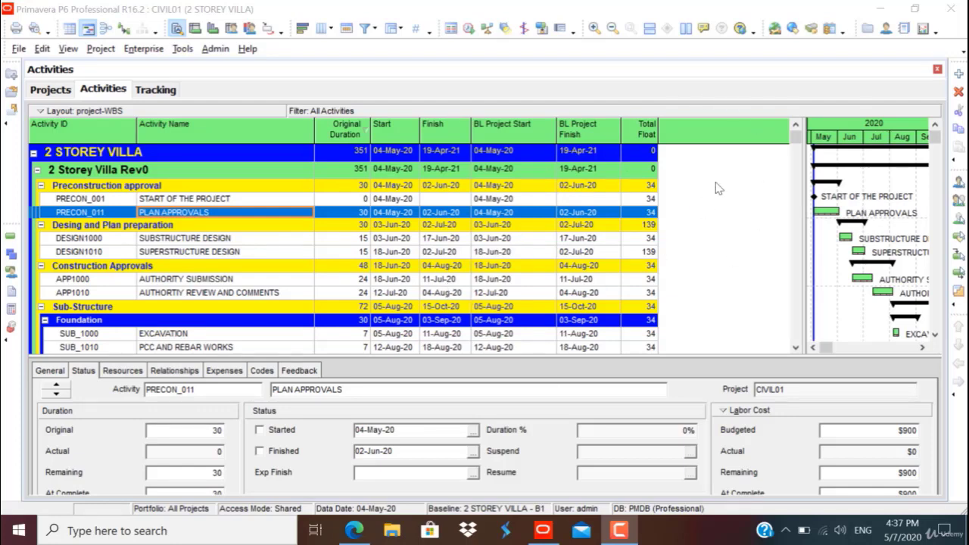
Add the Actual Start and Actual Finish date columns to the activity table's selected columns.
right_click(691, 146)
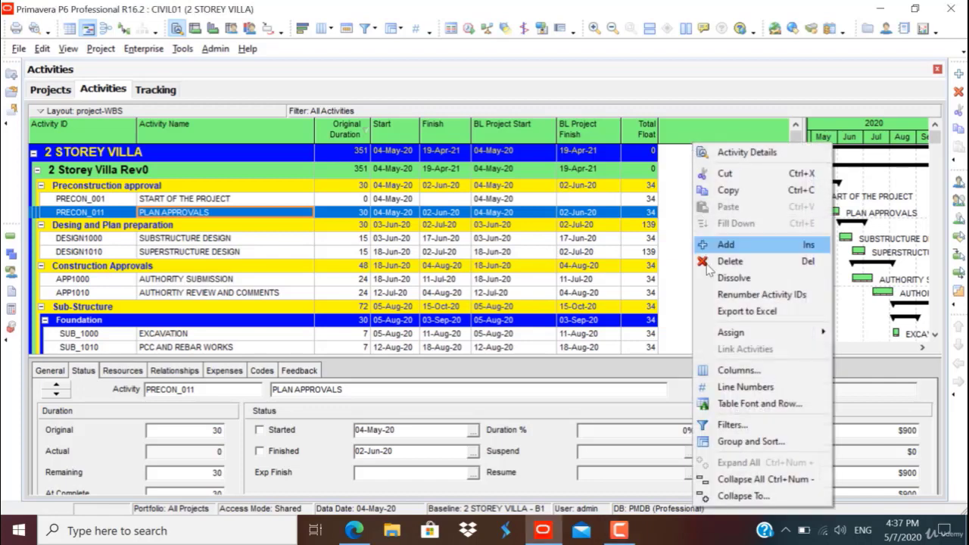
left_click(712, 371)
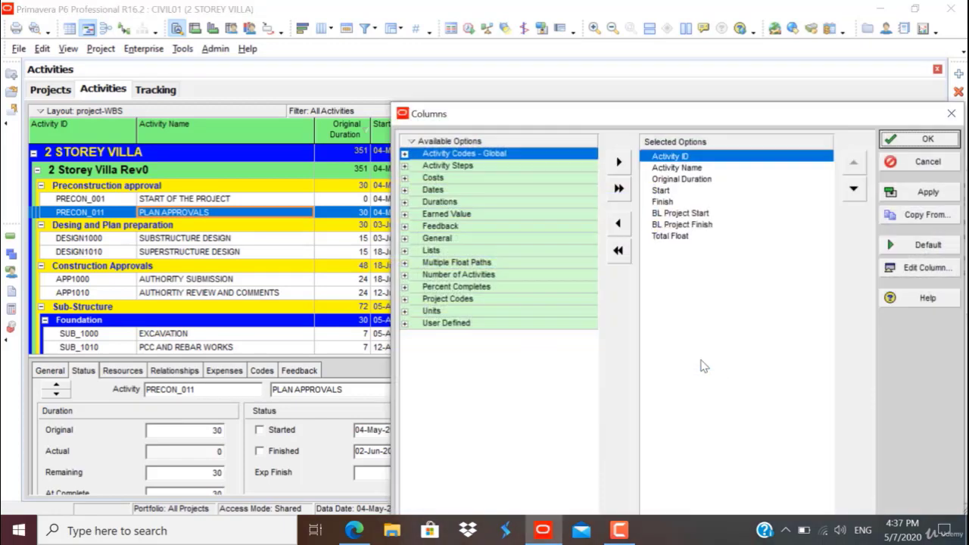
left_click(404, 189)
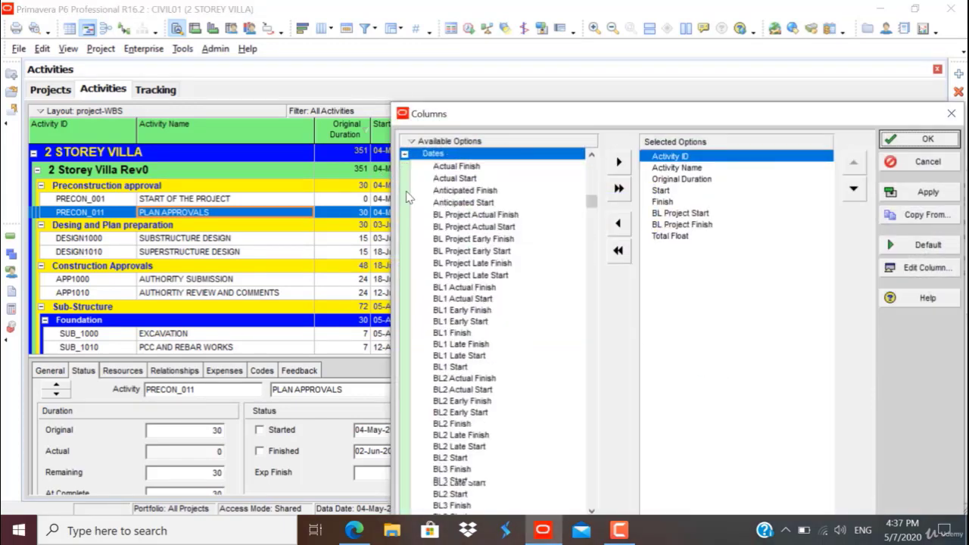
left_click(455, 189)
left_click(454, 181)
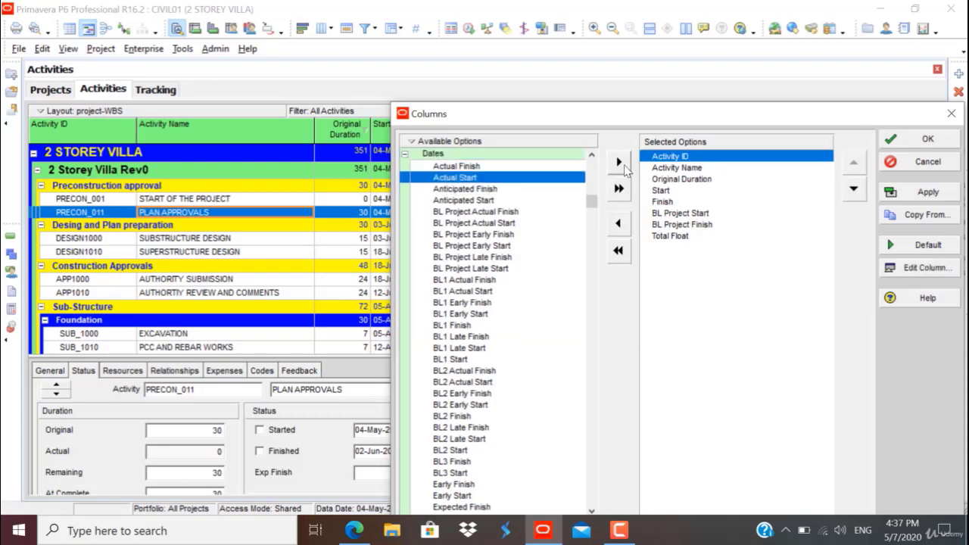
left_click(619, 161)
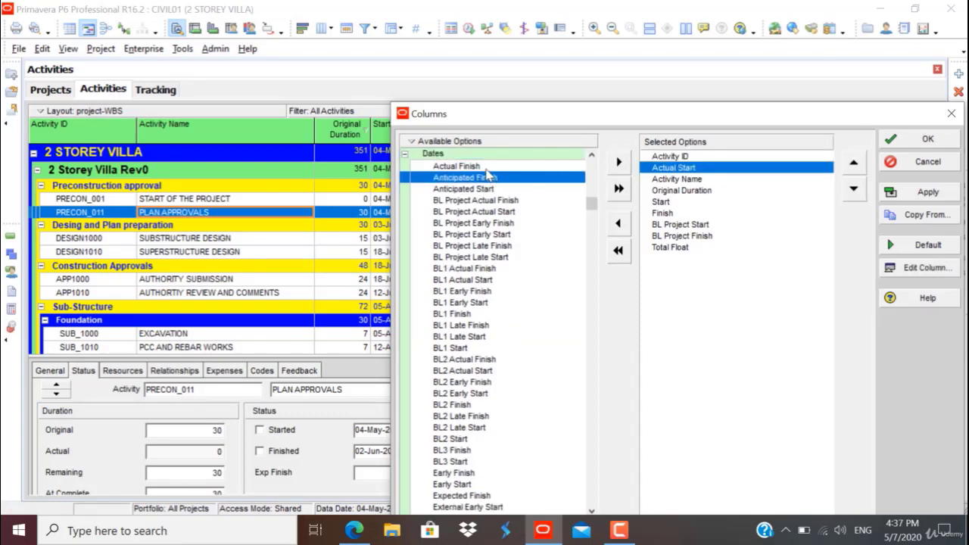
left_click(489, 167)
left_click(616, 162)
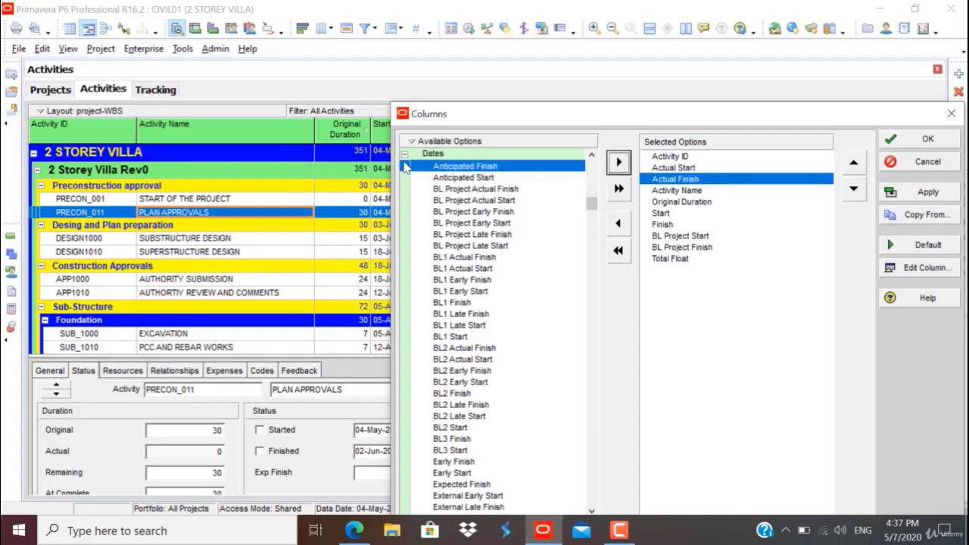
Add Duration % Complete from the Percent Completes group to the selected columns.
left_click(405, 154)
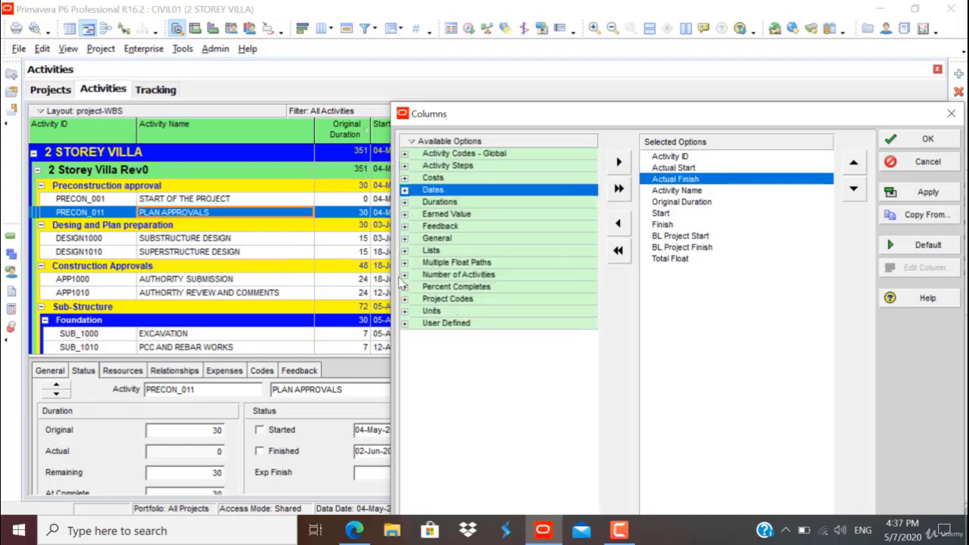
left_click(403, 287)
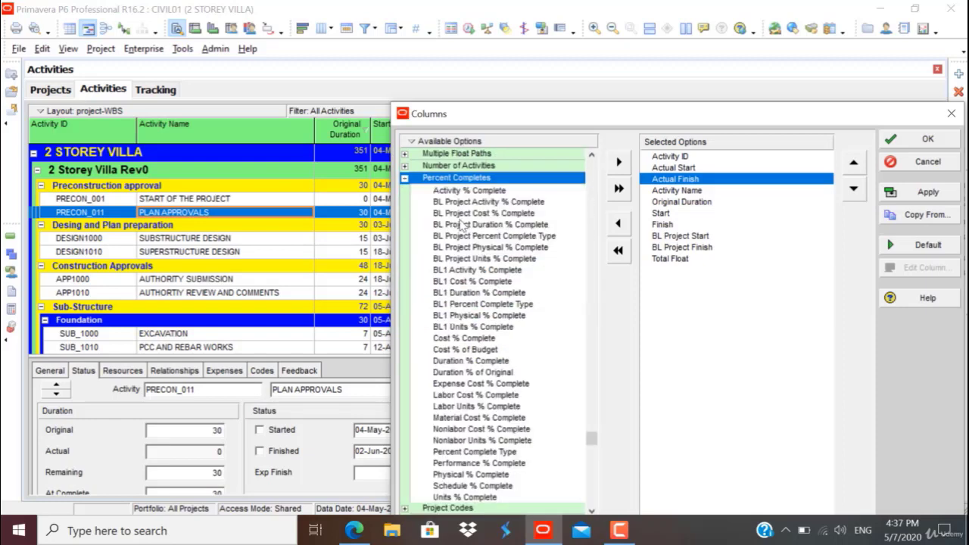
left_click(446, 191)
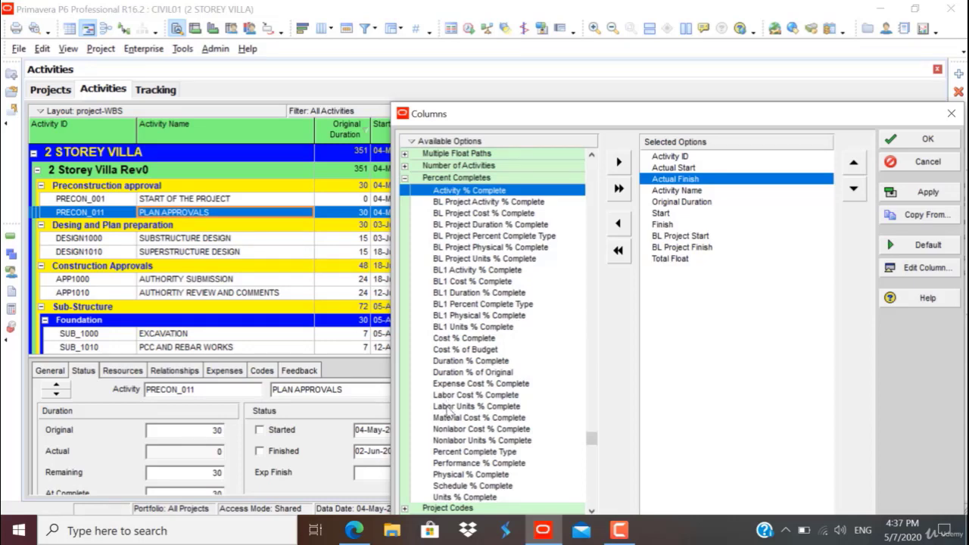
left_click(475, 361)
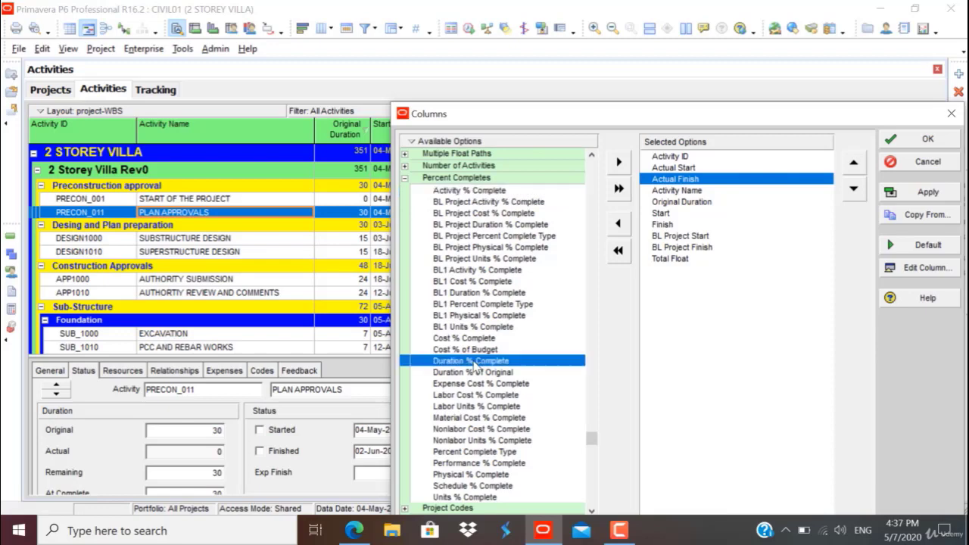
left_click(614, 162)
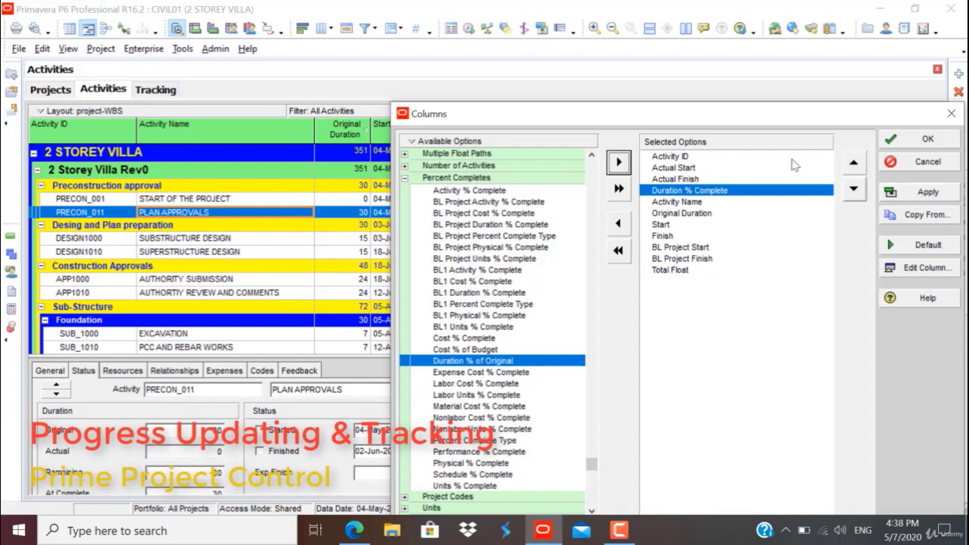
Move the Actual Start column so it directly follows BL Project Finish, ahead of Total Float.
left_click(685, 169)
left_click(855, 191)
left_click(855, 191)
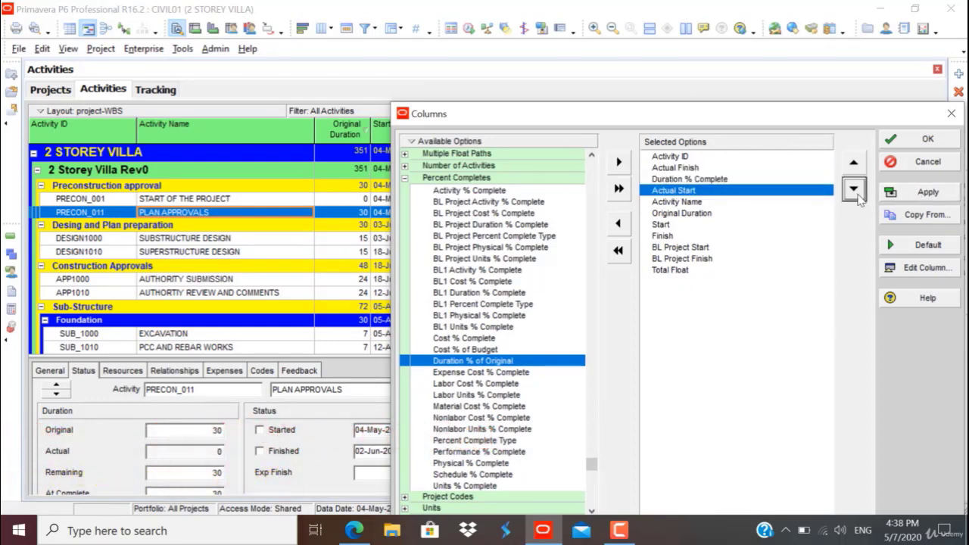
left_click(855, 191)
left_click(855, 190)
left_click(855, 191)
left_click(855, 191)
left_click(855, 190)
left_click(855, 191)
left_click(855, 190)
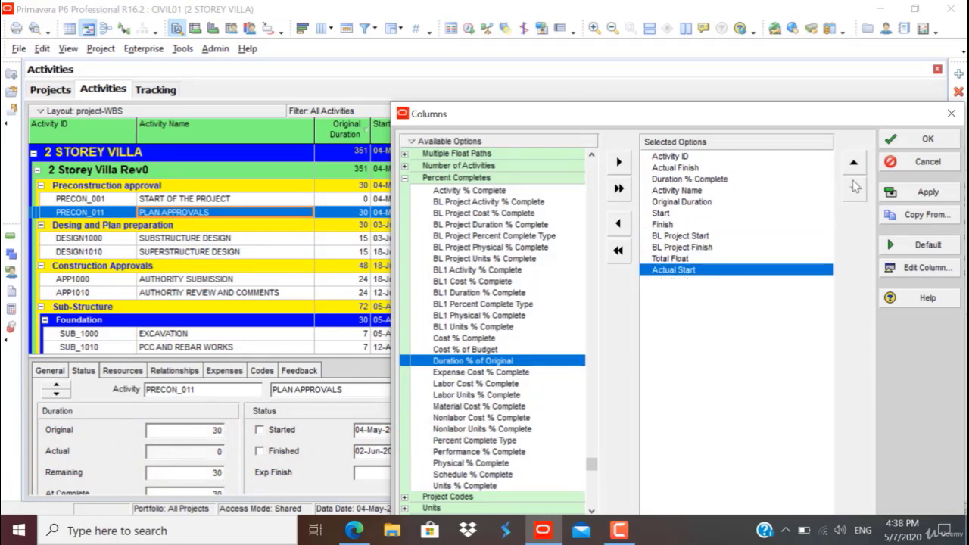
left_click(854, 163)
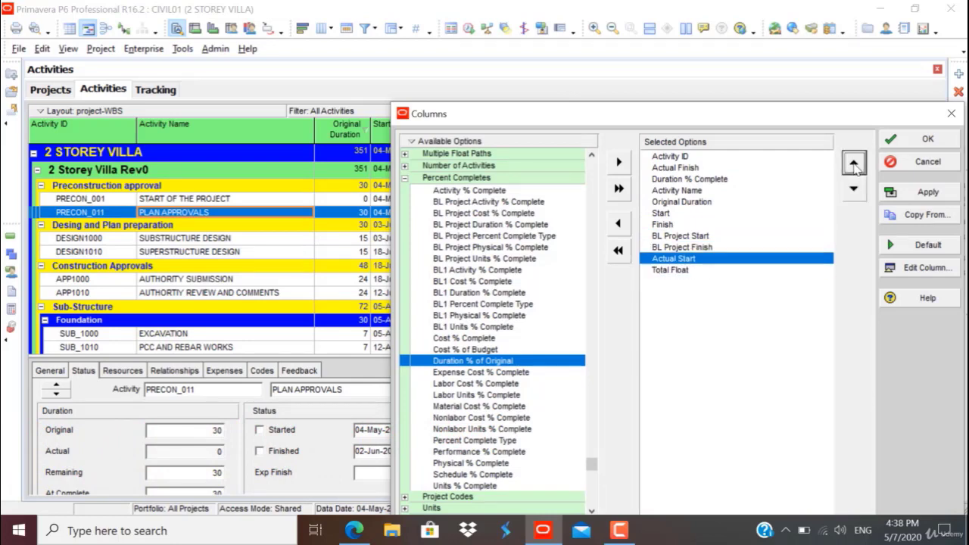
Move the Actual Finish column so it directly follows Actual Start.
left_click(684, 168)
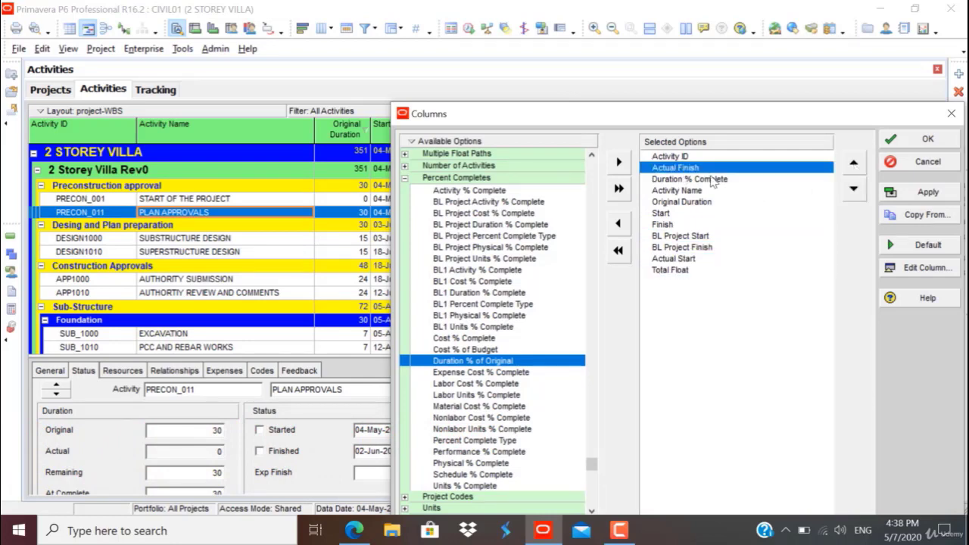
left_click(855, 189)
left_click(855, 189)
left_click(855, 189)
left_click(855, 190)
left_click(855, 190)
left_click(855, 190)
left_click(855, 190)
left_click(855, 189)
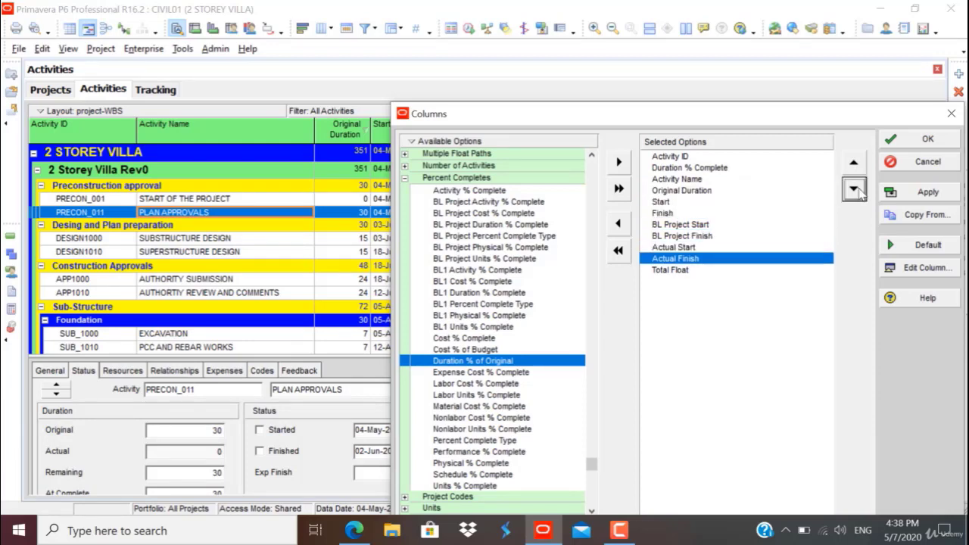
Move the Duration % Complete column to the end of the selected columns, after Total Float.
left_click(741, 170)
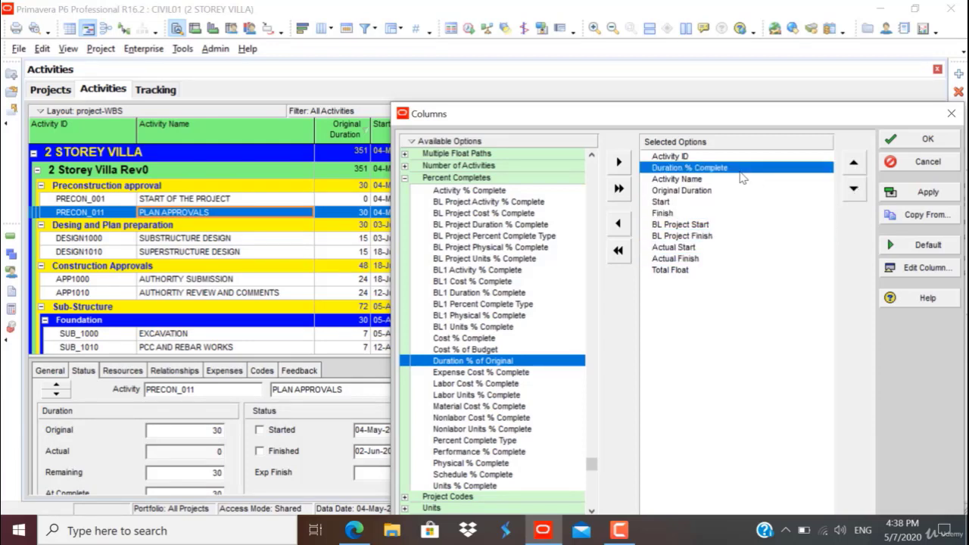
left_click(854, 190)
left_click(853, 189)
left_click(853, 189)
left_click(854, 190)
left_click(854, 191)
left_click(854, 191)
left_click(854, 190)
left_click(854, 191)
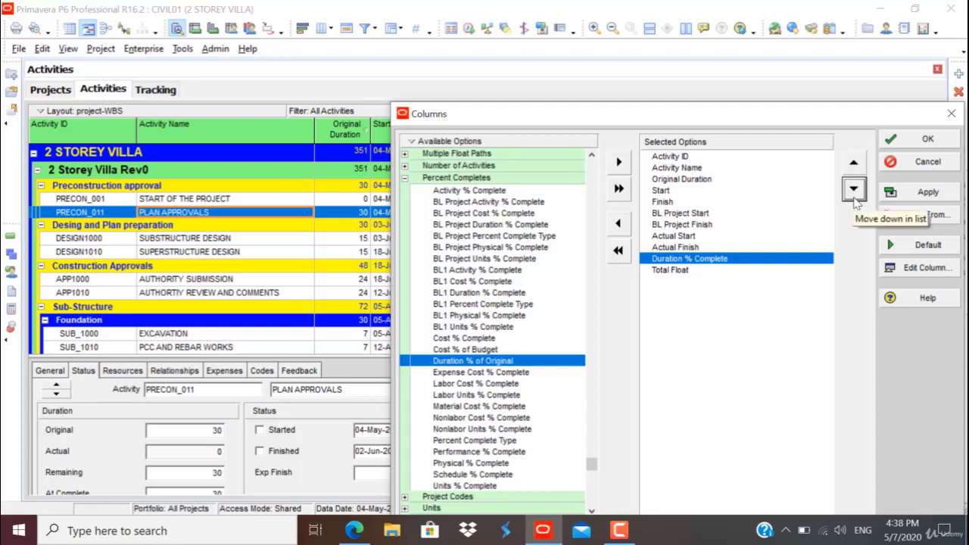
left_click(854, 189)
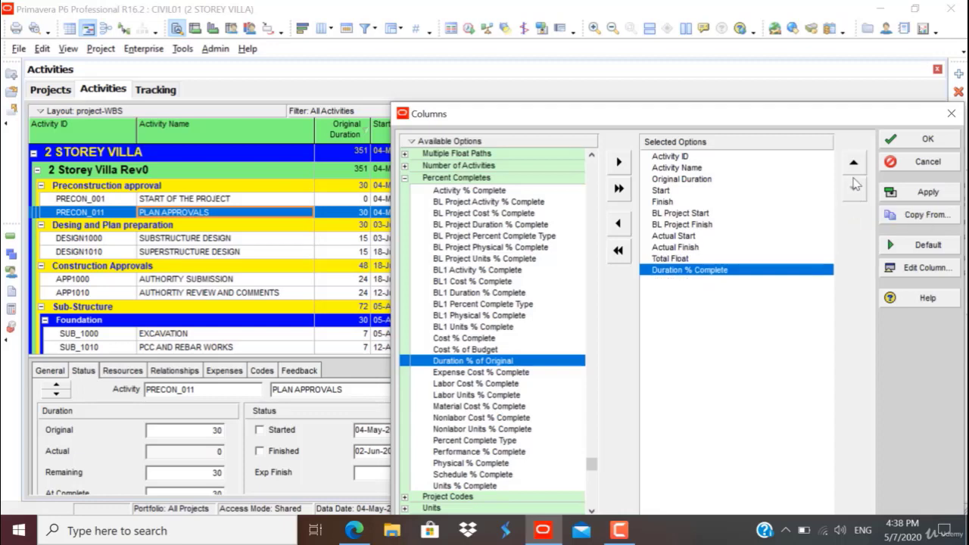
Move the Duration % Complete column ahead of Total Float and apply the column selection to the activity table.
left_click(854, 162)
left_click(889, 195)
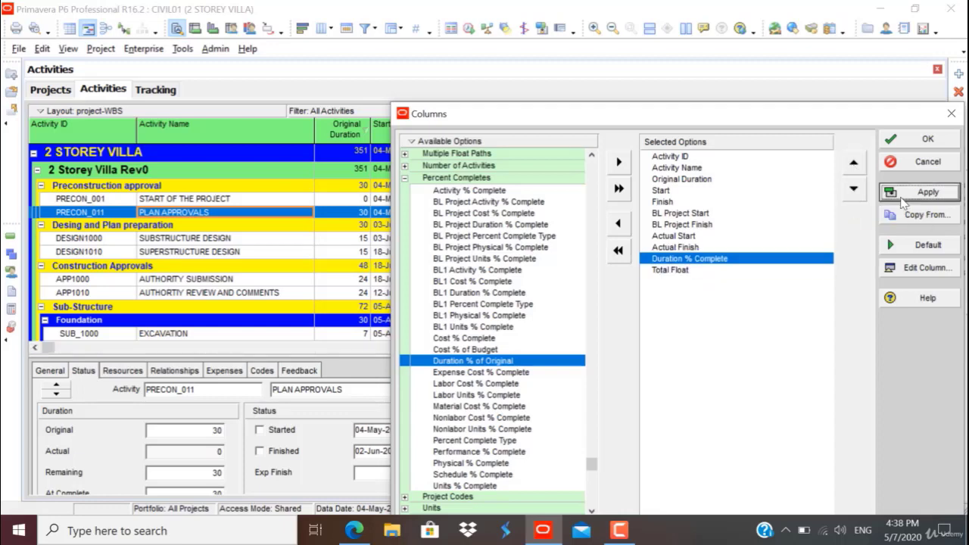
left_click(915, 144)
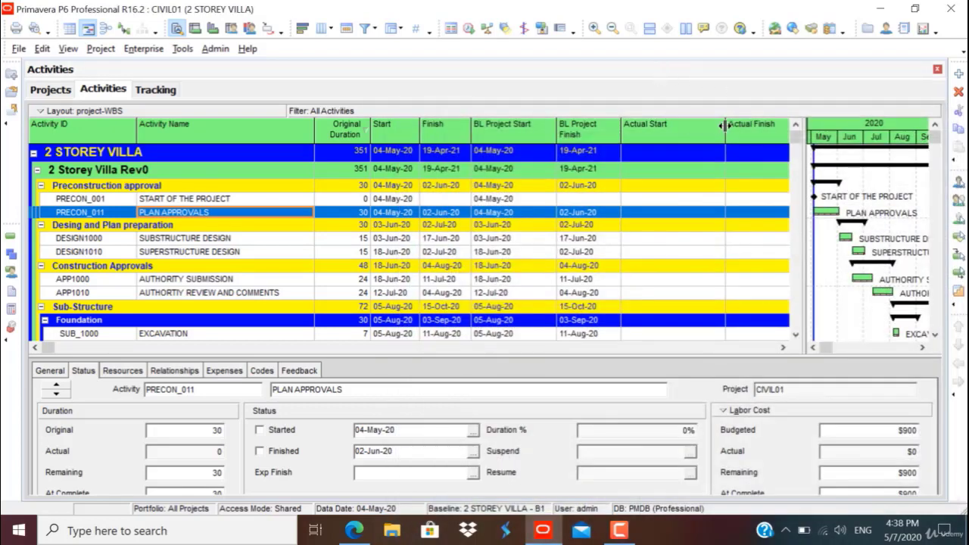
Narrow the Actual Start and Actual Finish columns and widen the activity table to fit the Duration % Complete column.
left_click_drag(725, 129, 683, 130)
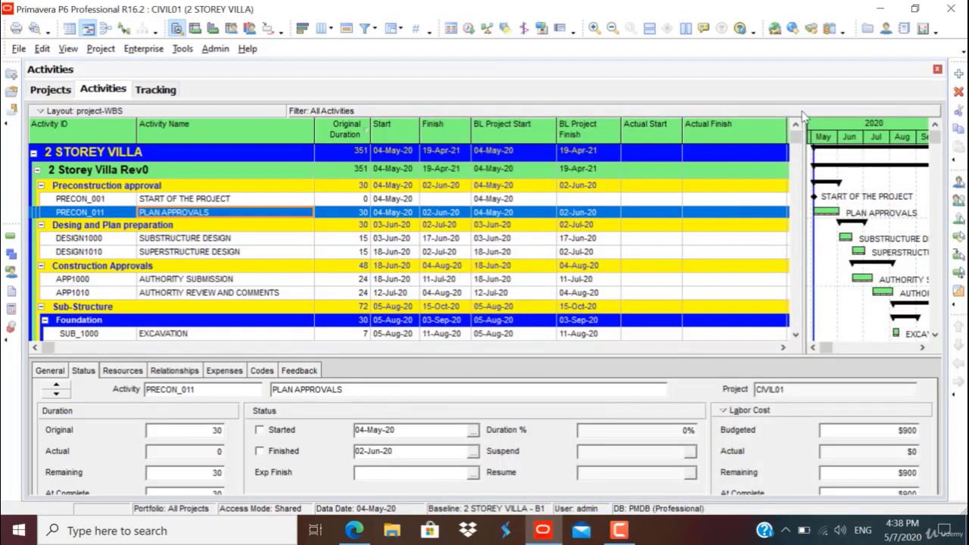
left_click_drag(784, 123, 742, 127)
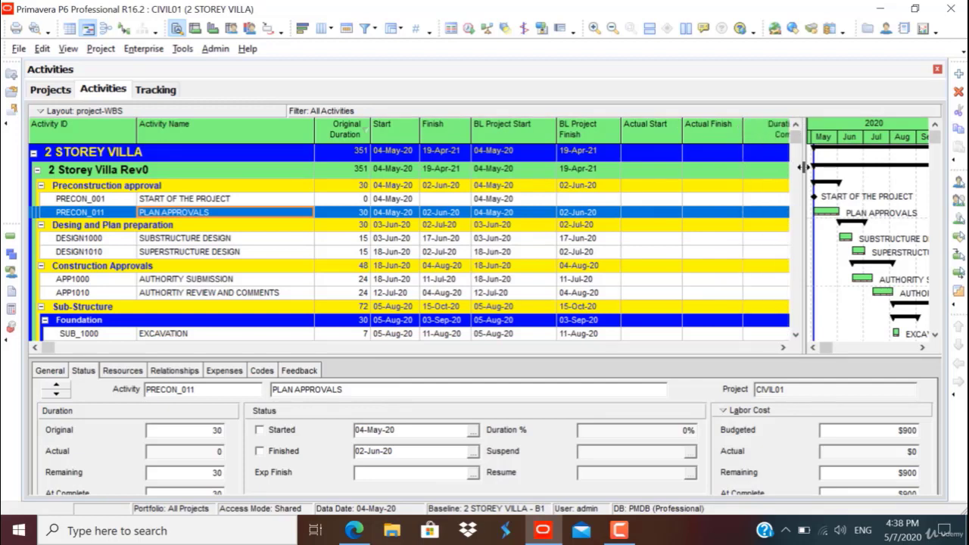
left_click_drag(802, 167, 825, 165)
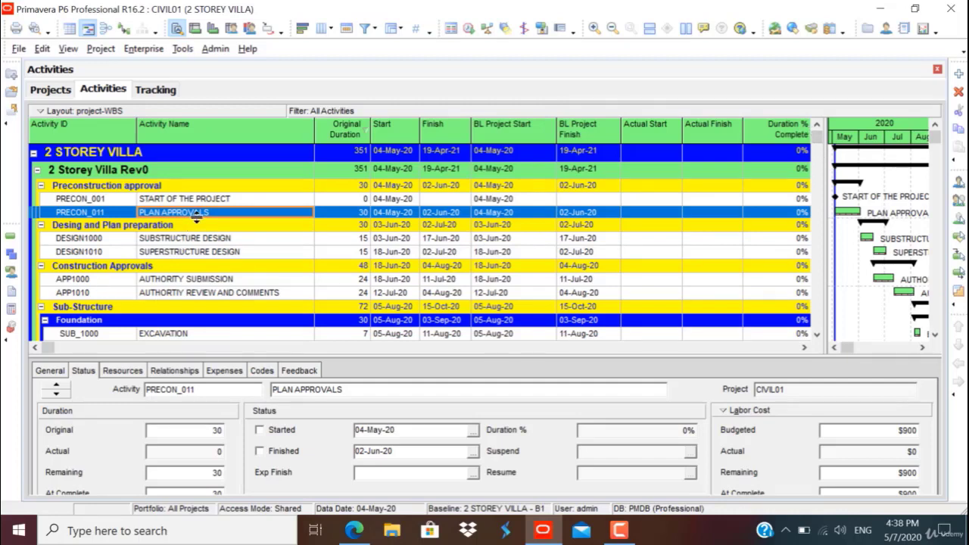
Set the Actual Start of the START OF THE PROJECT activity (PRECON_001) to 06-May-20.
left_click(221, 199)
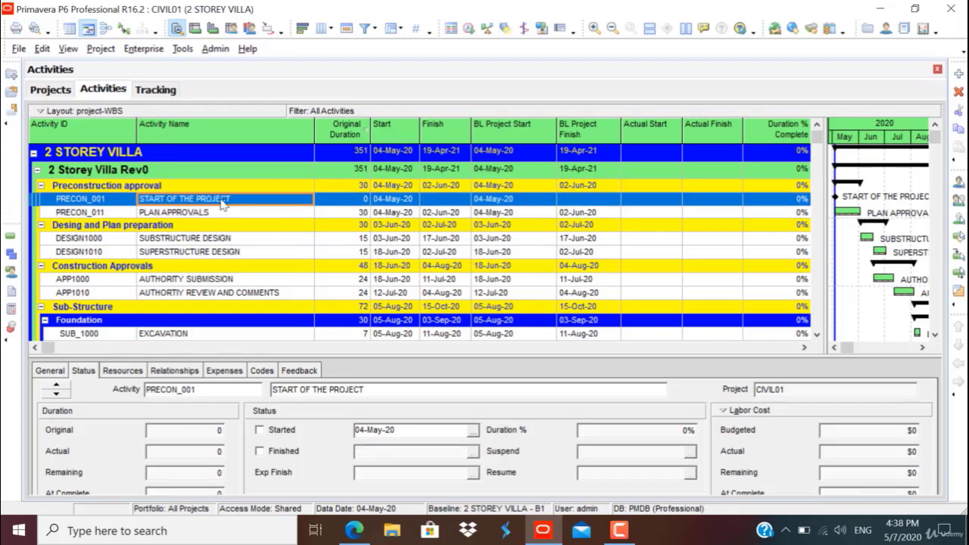
left_click(661, 201)
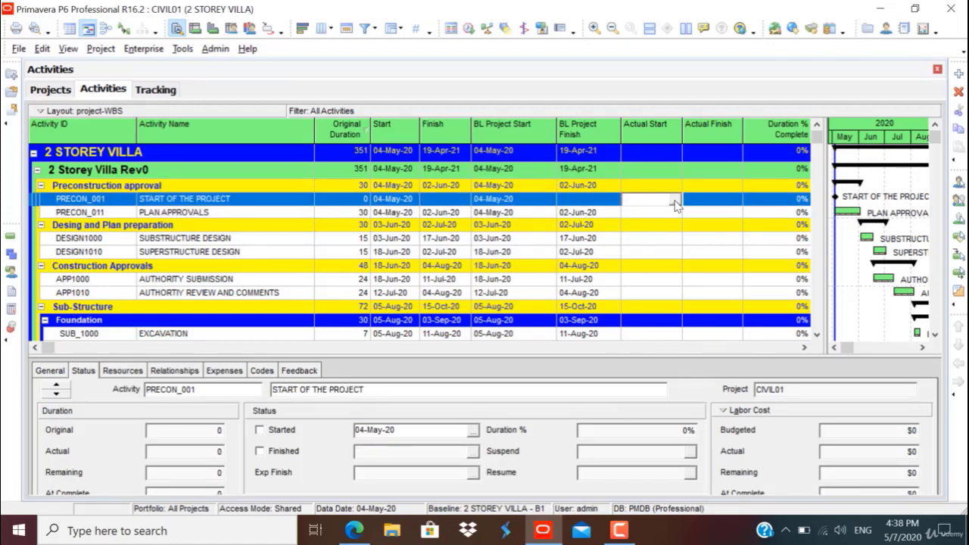
left_click(674, 199)
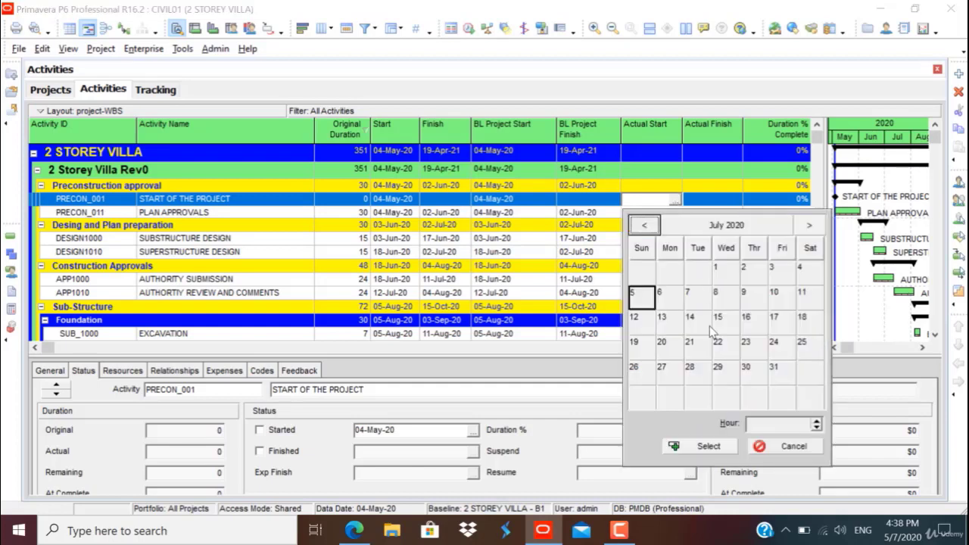
left_click(692, 226)
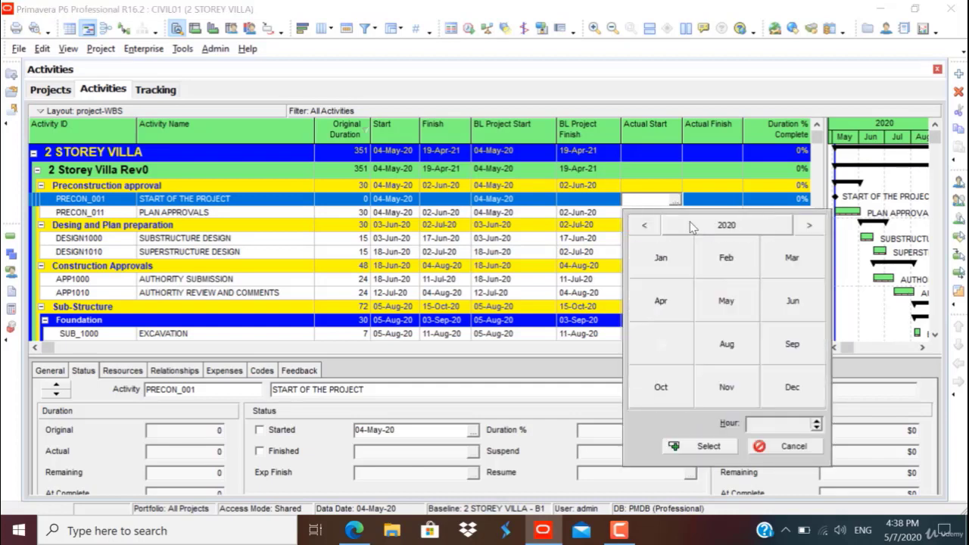
left_click(725, 303)
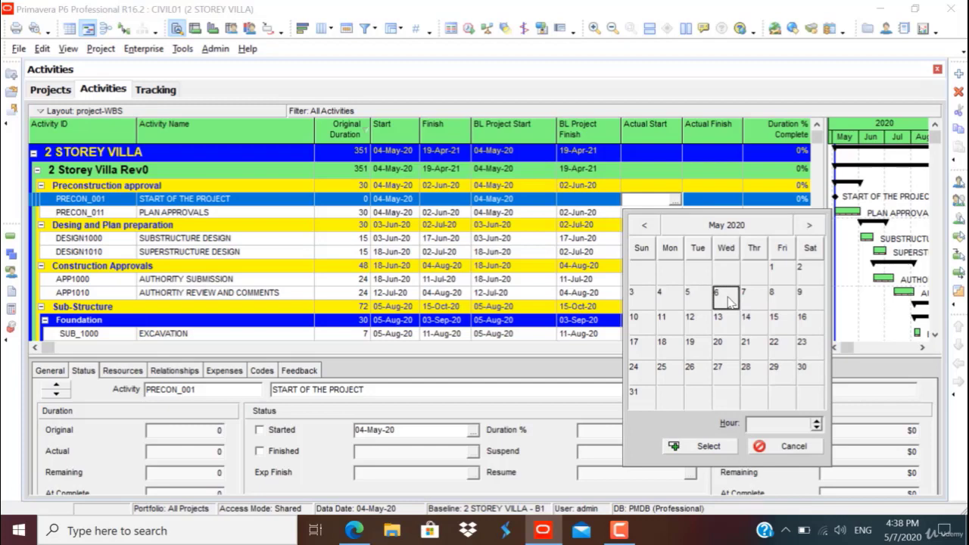
left_click(727, 297)
left_click(709, 446)
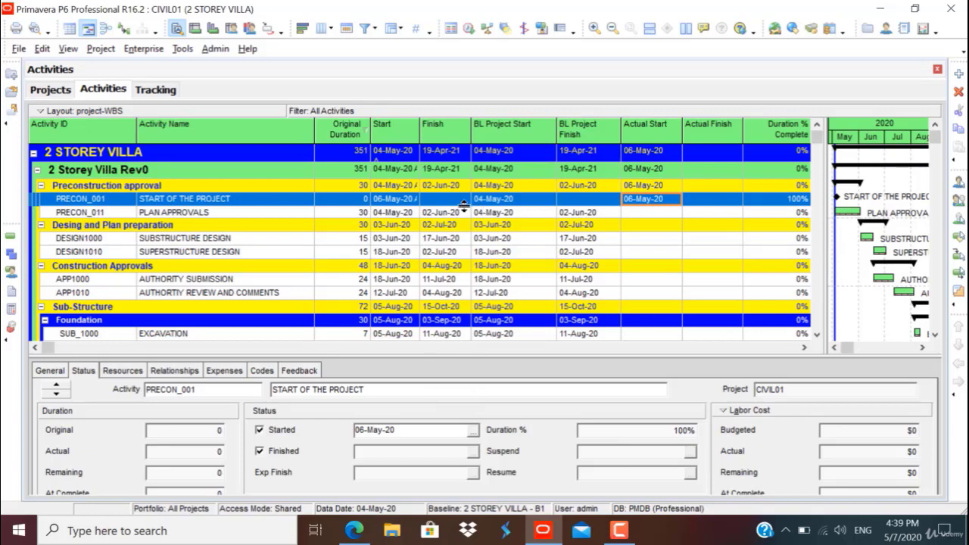
Set the start date of PLAN APPROVALS (PRECON_011) to 07-May-20, declining the Start On or After constraint.
left_click(633, 214)
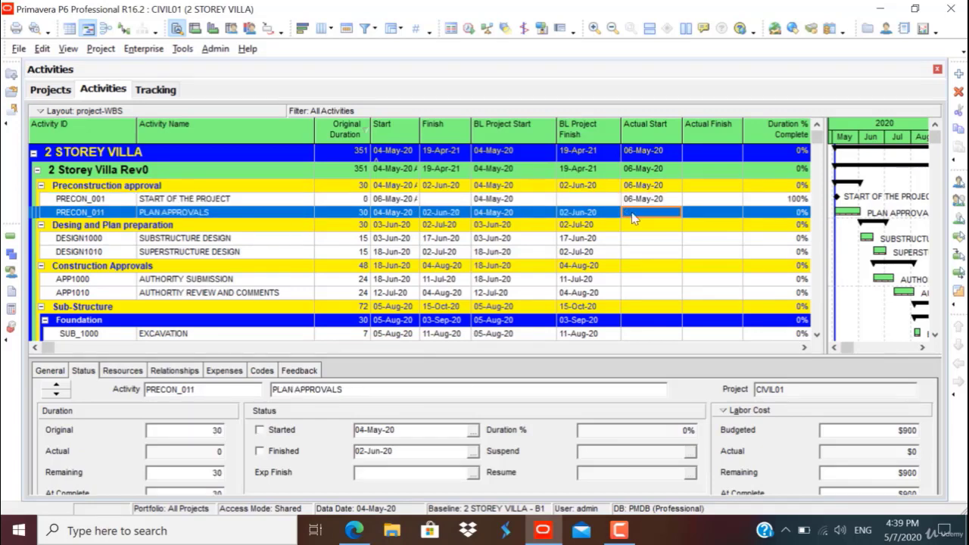
left_click(473, 430)
left_click(453, 251)
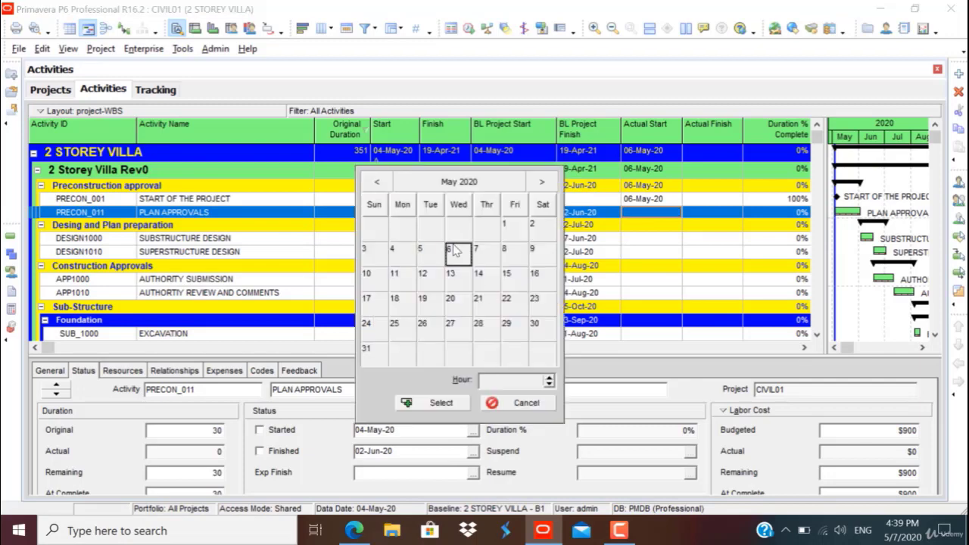
left_click(479, 256)
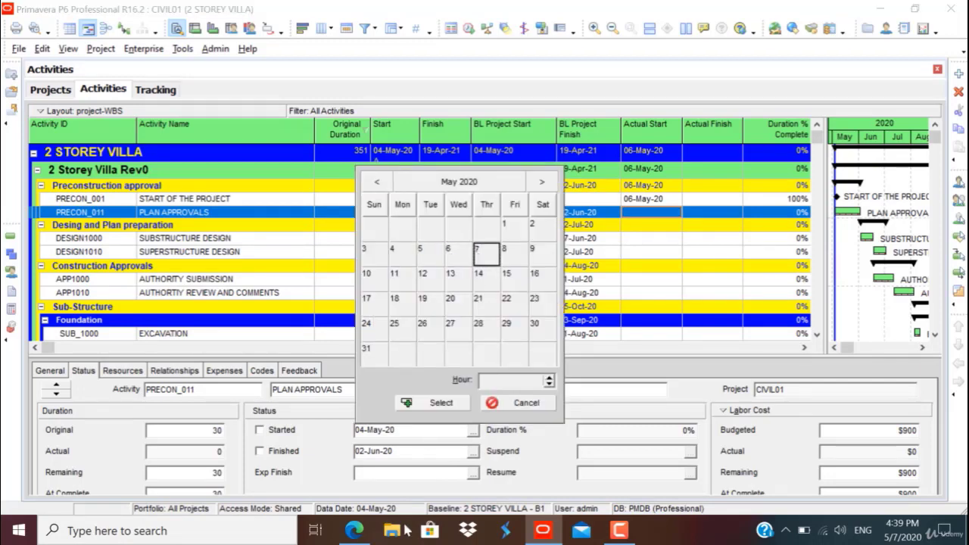
left_click(441, 403)
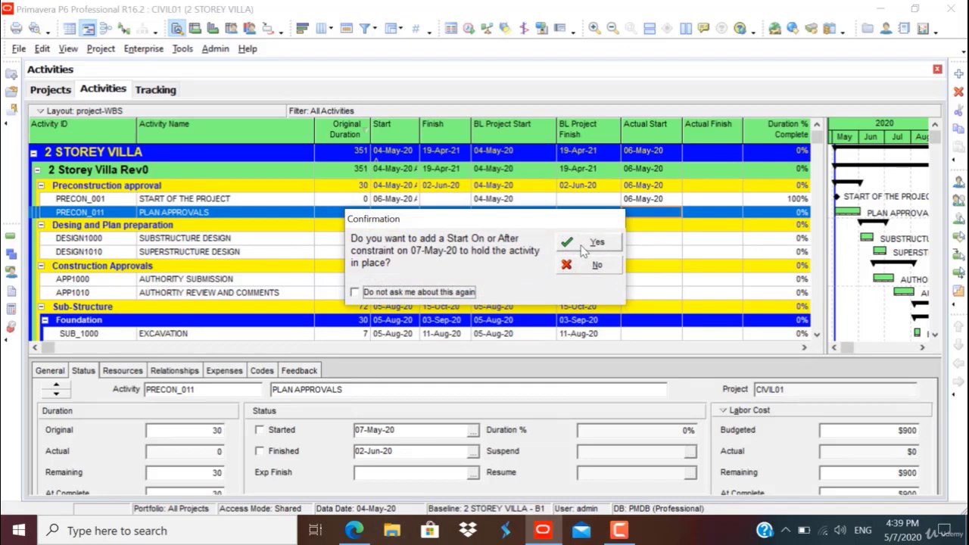
left_click(589, 265)
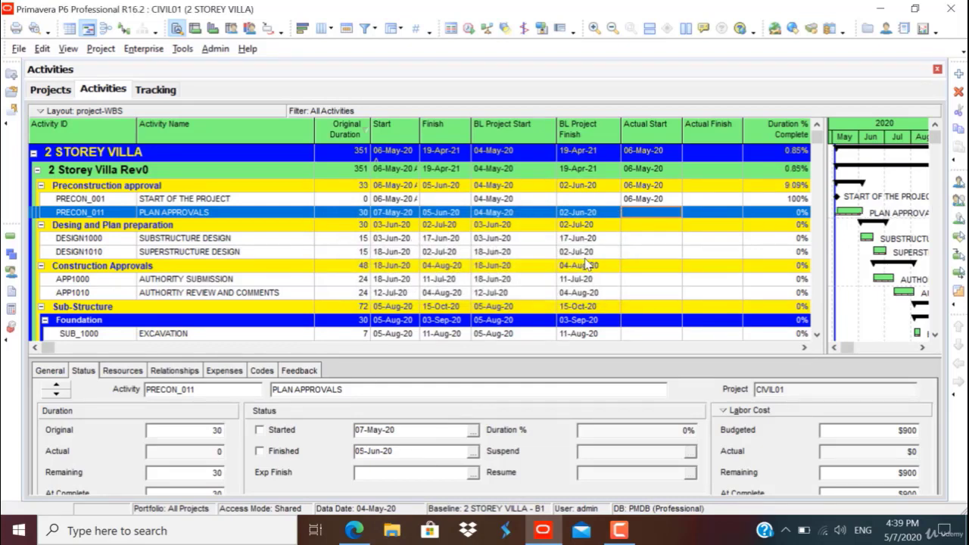
Mark PLAN APPROVALS as started on 07-May-20 and finished on 05-Jun-20.
left_click(707, 200)
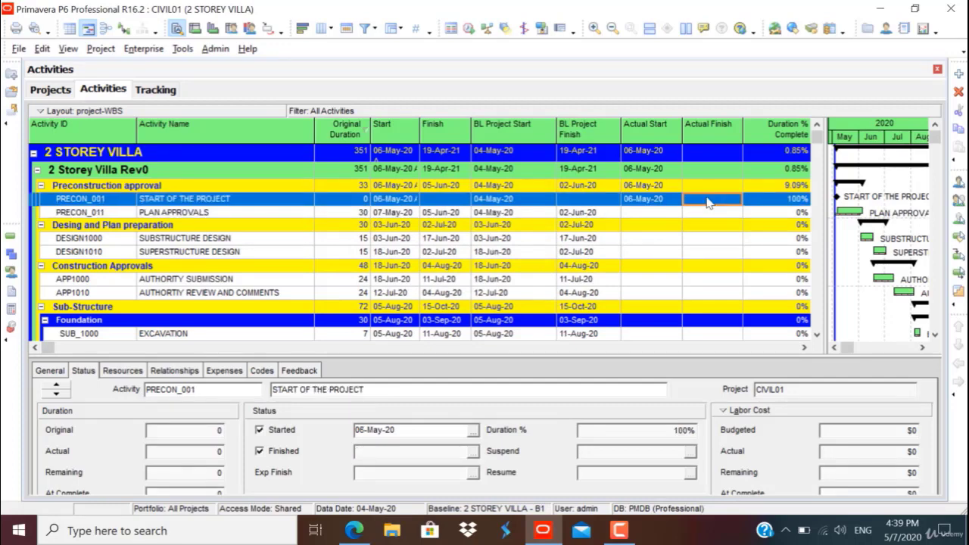
left_click(667, 212)
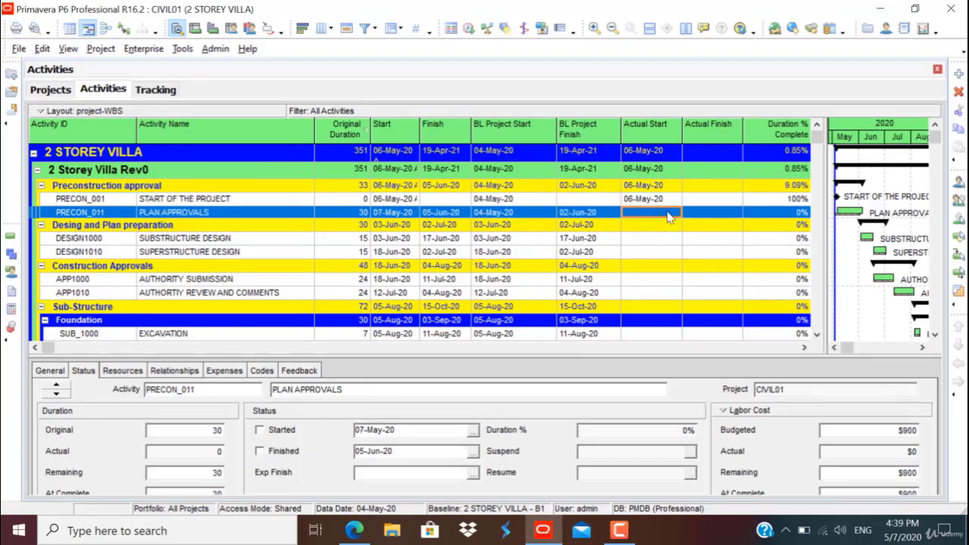
left_click(259, 430)
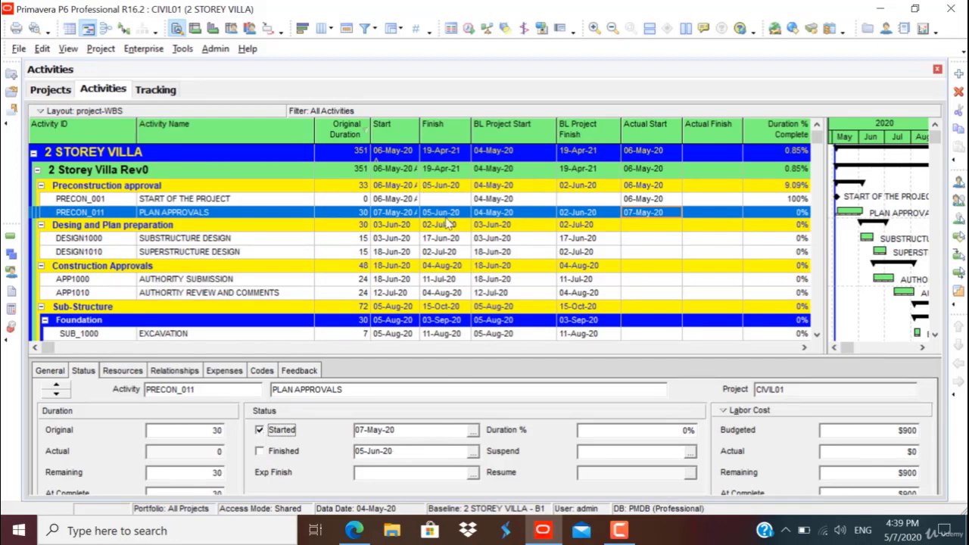
left_click(273, 453)
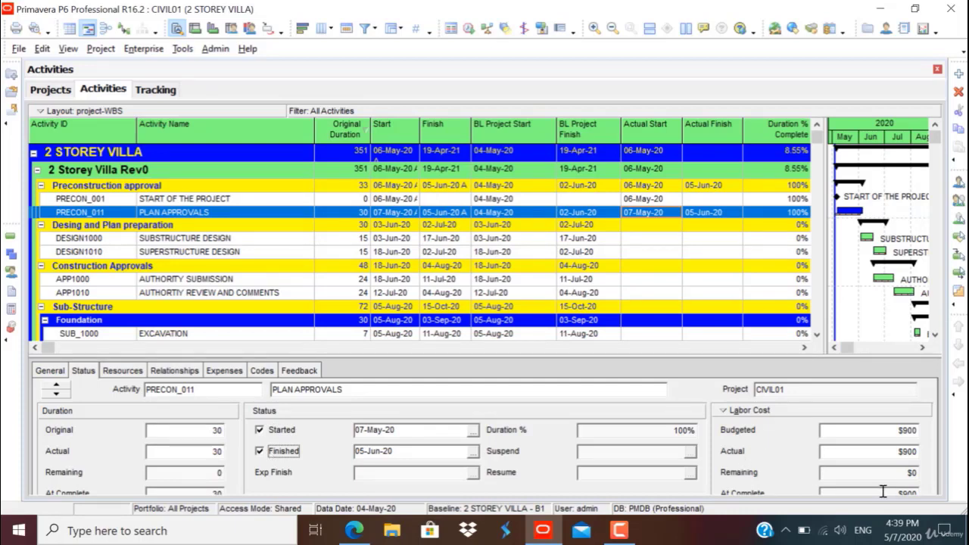
left_click(711, 199)
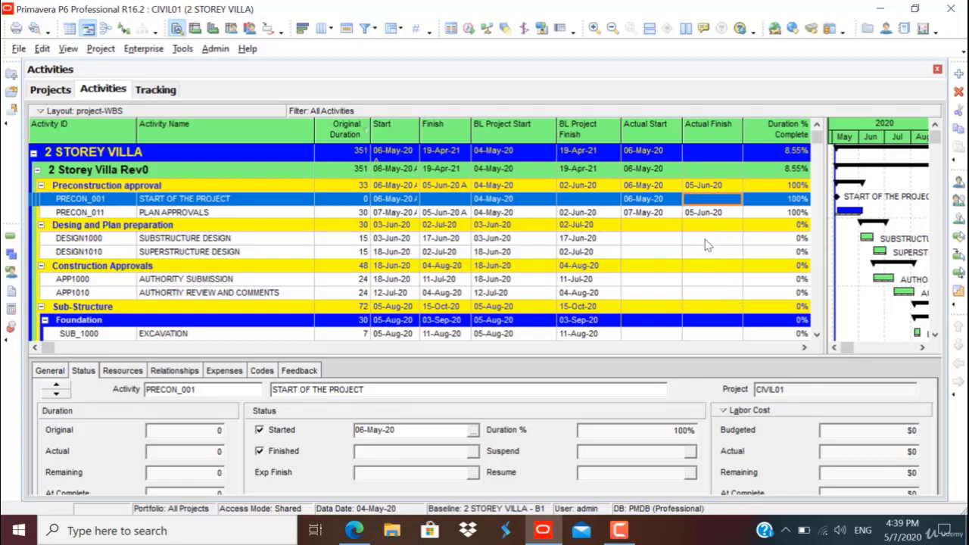
Set the Actual Start of SUBSTRUCTURE DESIGN (DESIGN1000) to 22-Jun-20.
left_click(674, 239)
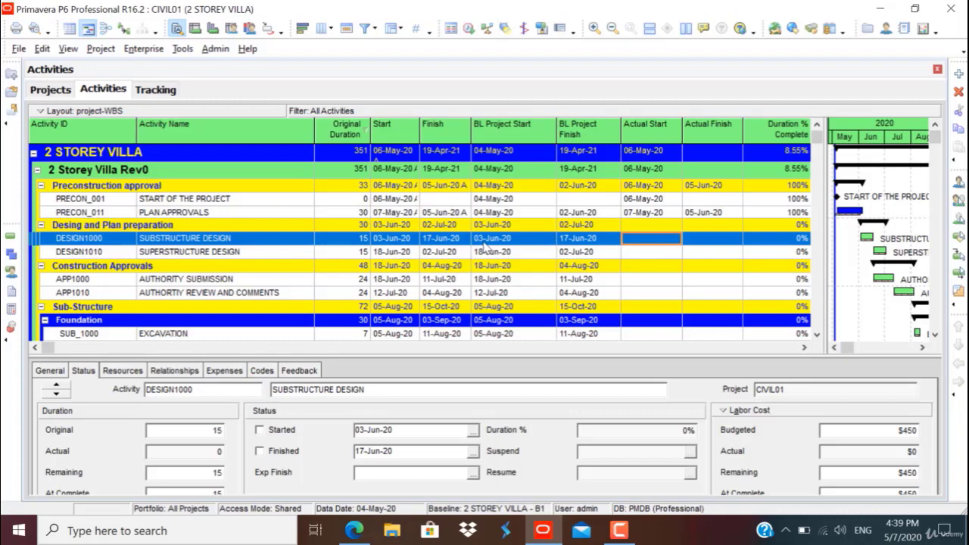
left_click(647, 242)
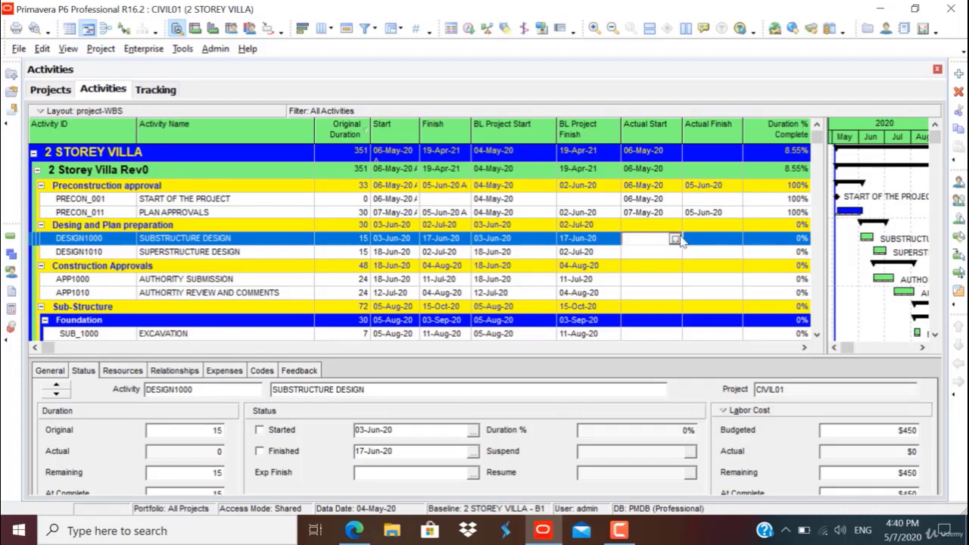
left_click(677, 239)
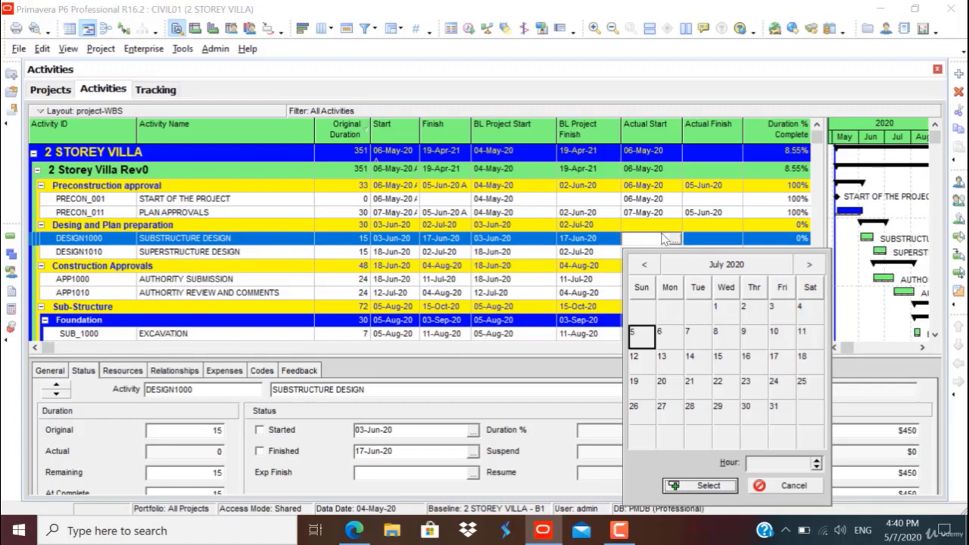
left_click(644, 265)
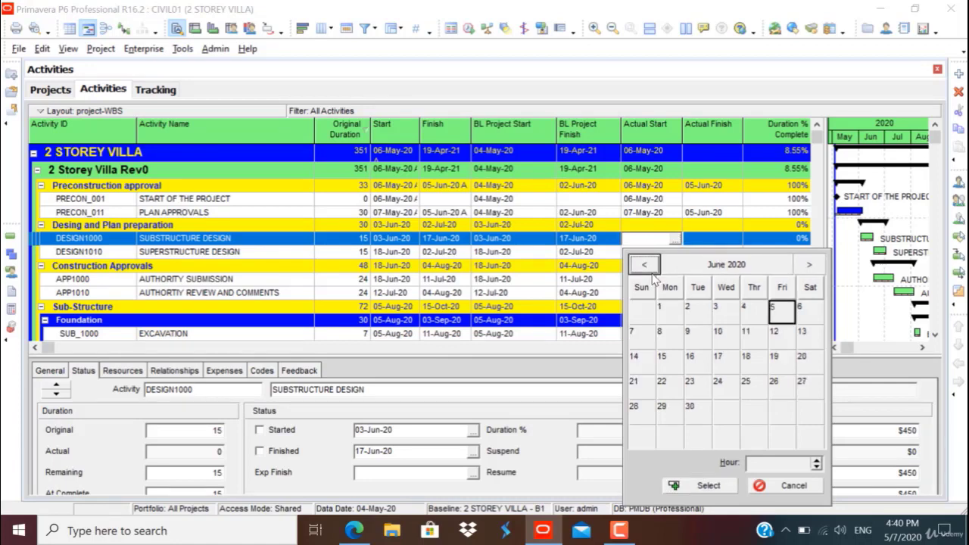
left_click(661, 382)
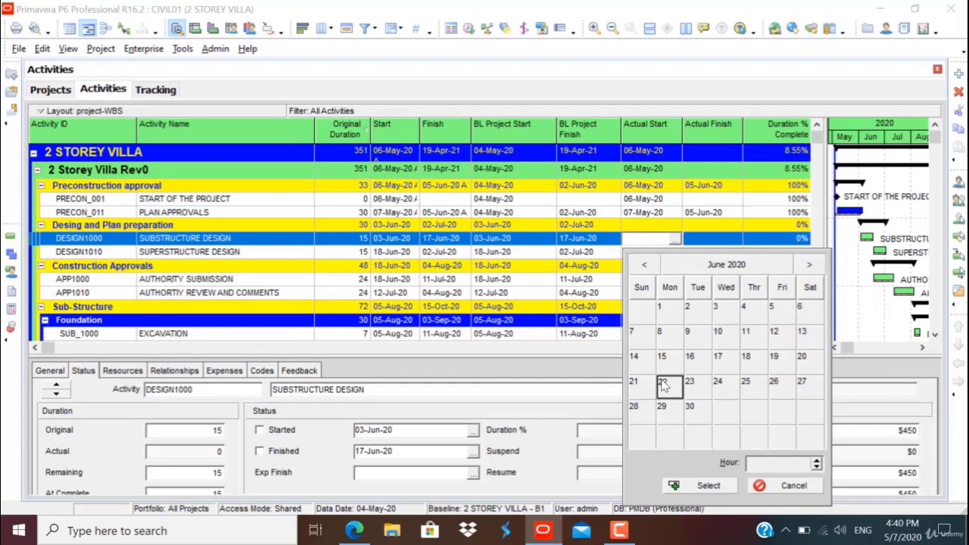
left_click(683, 485)
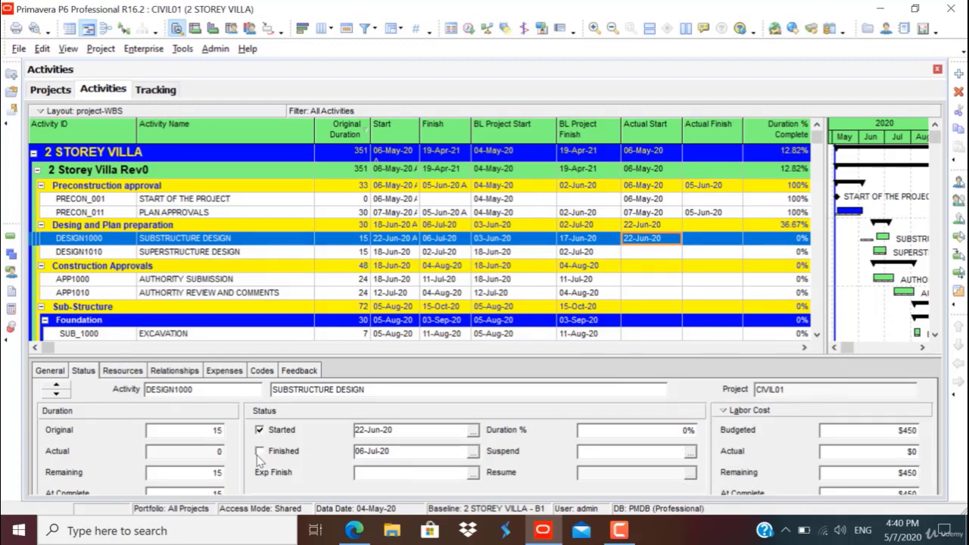
Set the finish date of SUBSTRUCTURE DESIGN to 07-Jul-20 and mark the activity as finished.
left_click(472, 451)
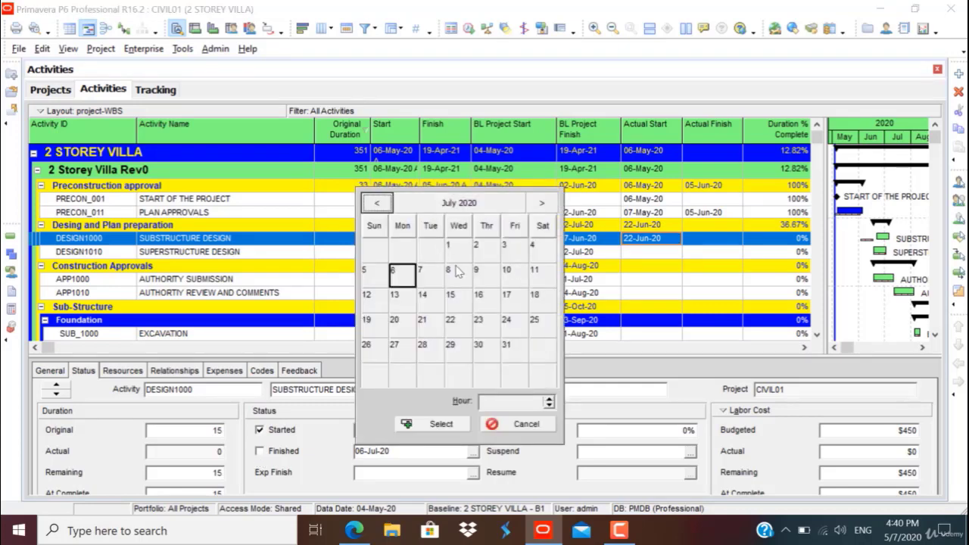
left_click(434, 277)
left_click(426, 423)
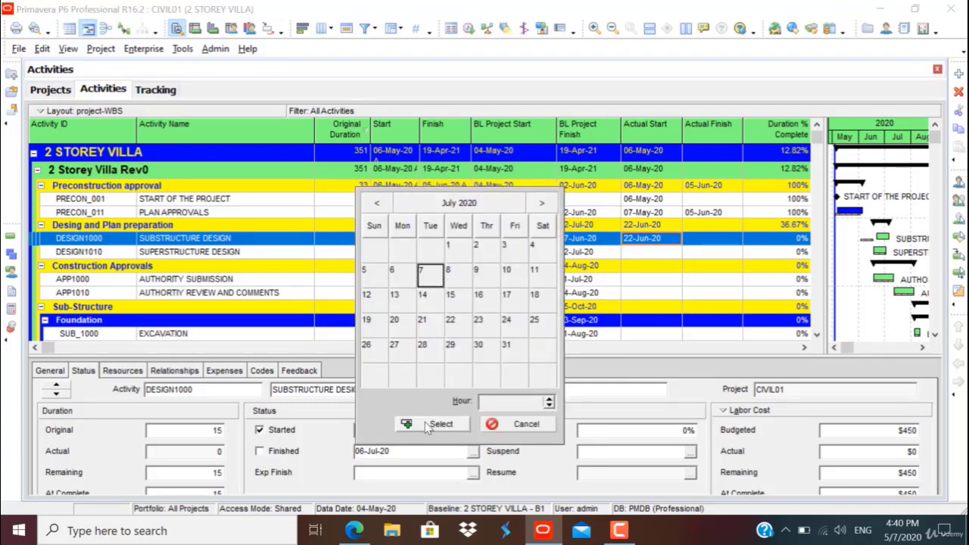
left_click(259, 451)
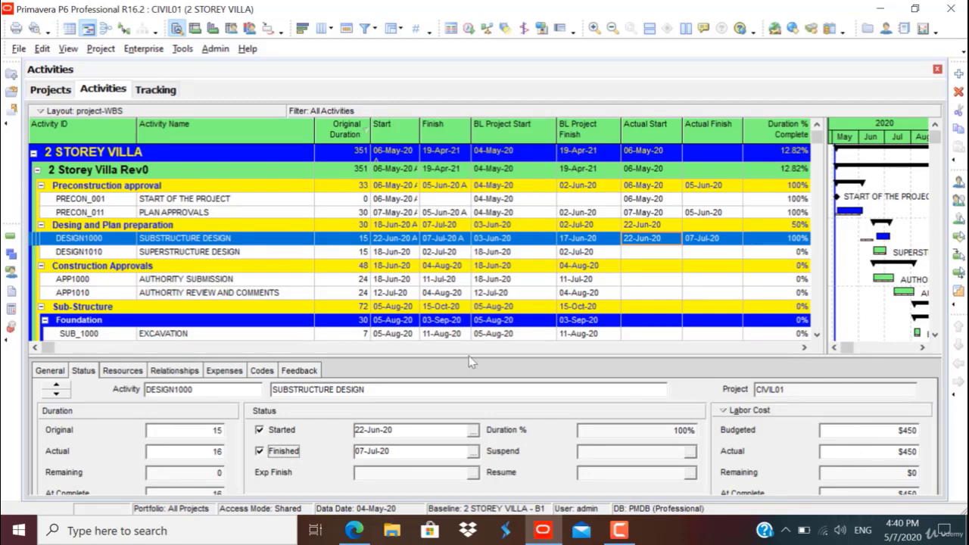
Reschedule the project with the current data date set to 07-Jul-20.
left_click(652, 252)
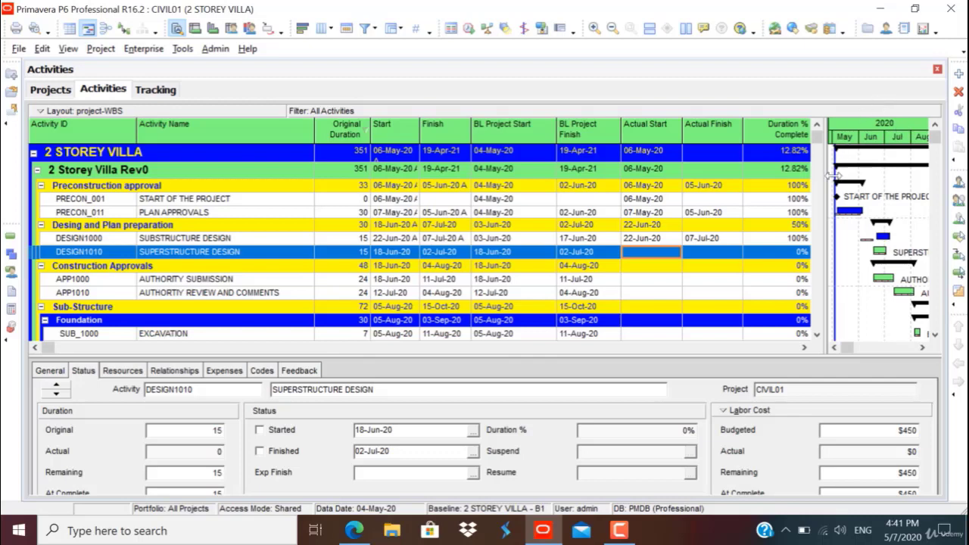
left_click(469, 29)
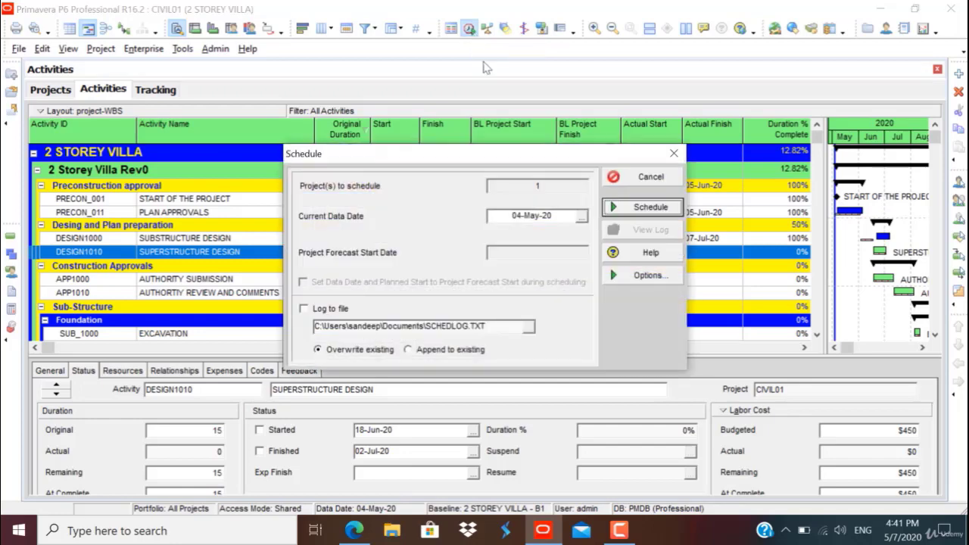
left_click(581, 218)
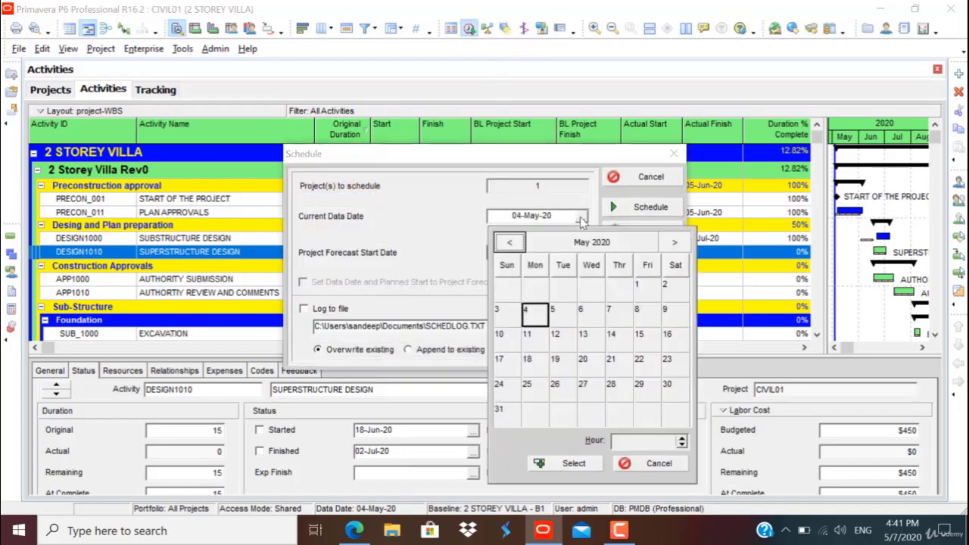
left_click(673, 242)
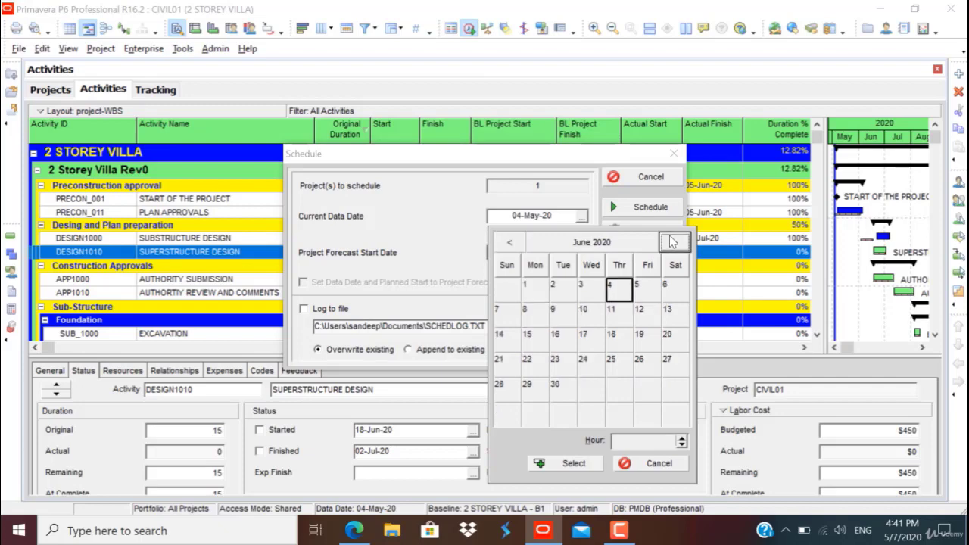
left_click(670, 242)
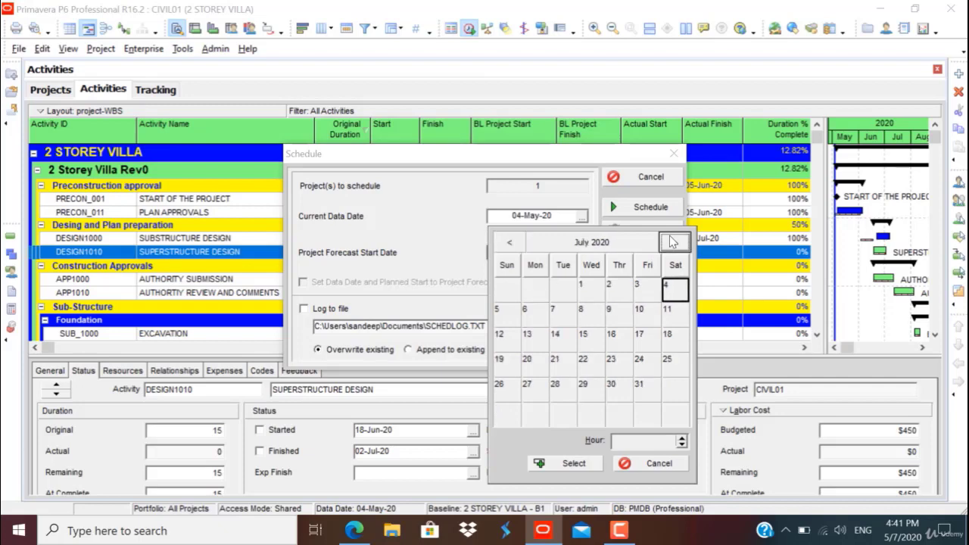
left_click(553, 314)
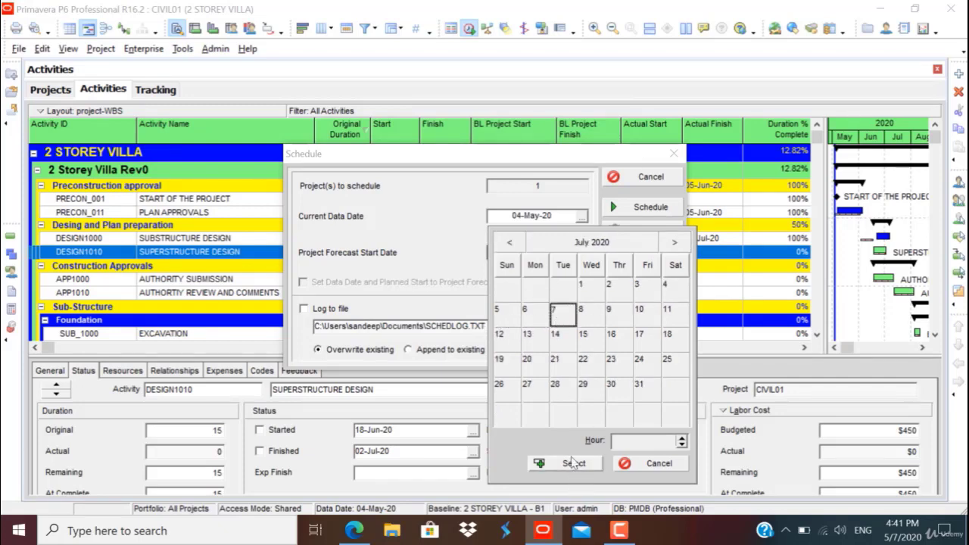
left_click(573, 464)
left_click(643, 207)
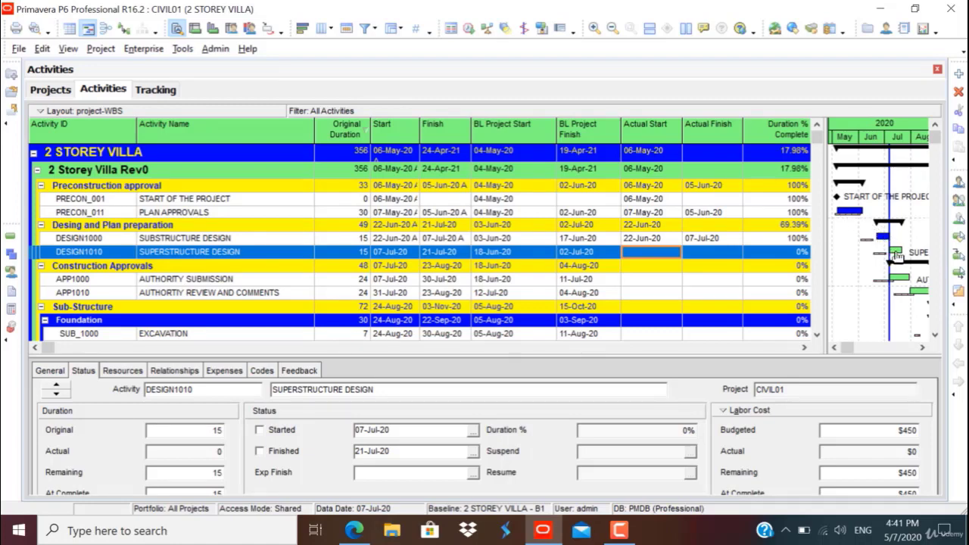
Set the Actual Start of SUPERSTRUCTURE DESIGN (DESIGN1010) to 08-Jul-20 and mark the activity as finished on 22-Jul-20.
double_click(670, 256)
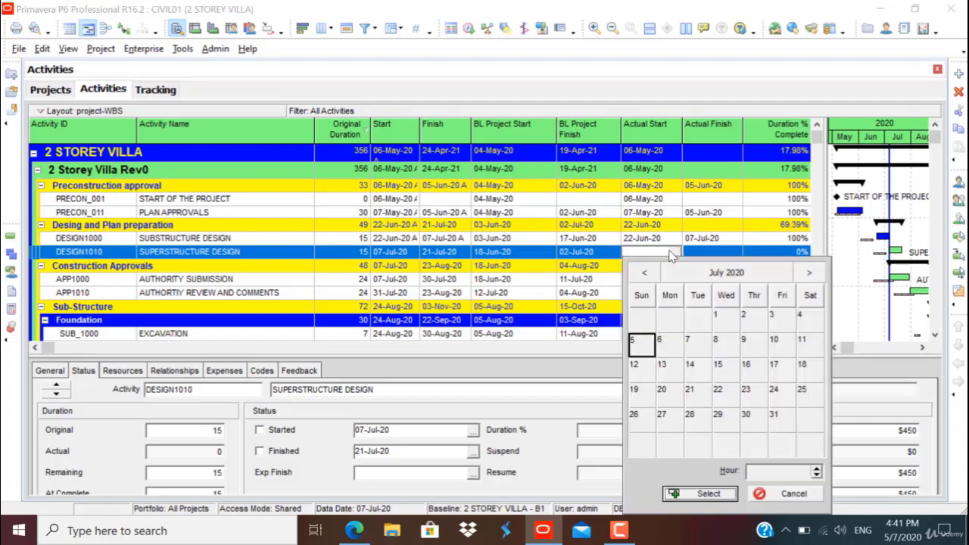
left_click(721, 344)
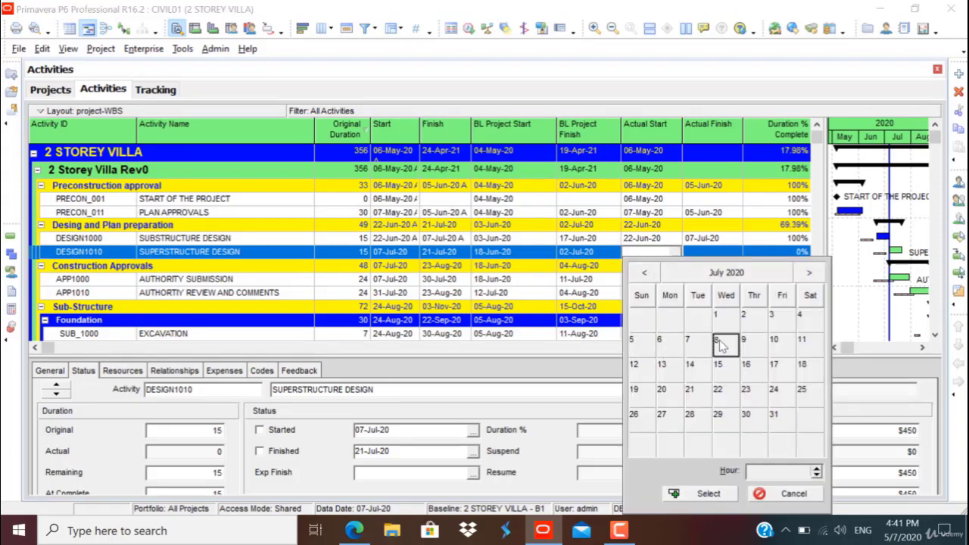
left_click(705, 493)
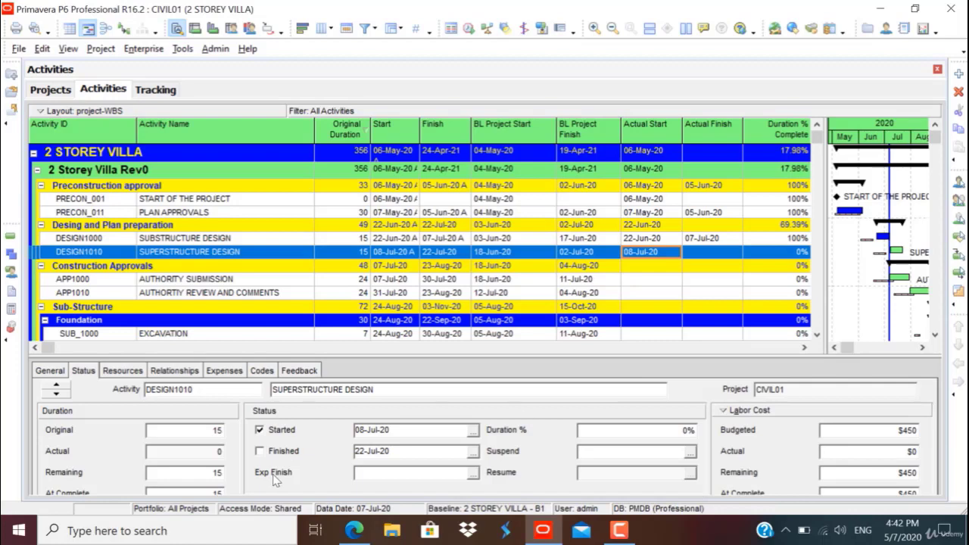
left_click(259, 451)
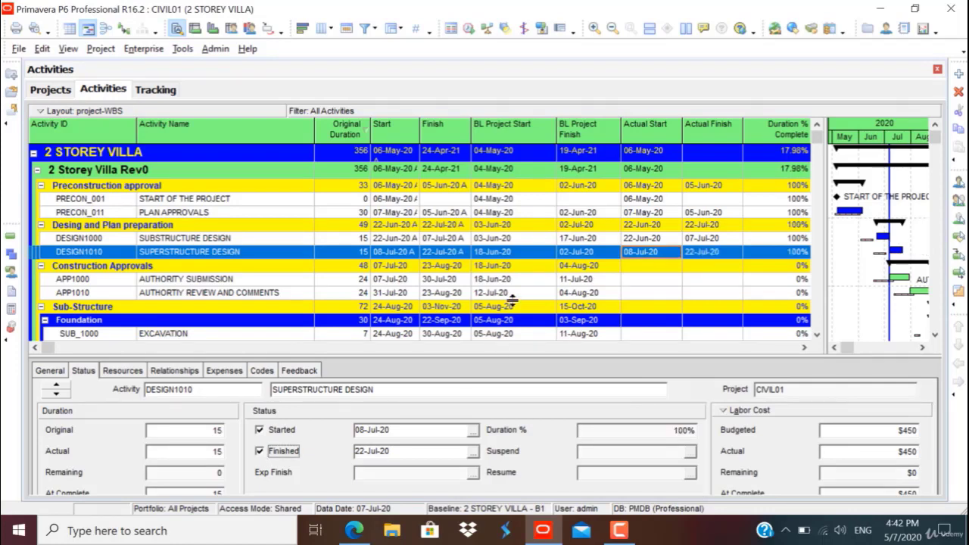
Set the Actual Start of AUTHORITY SUBMISSION (APP1000) to 23-Jul-20.
left_click(634, 280)
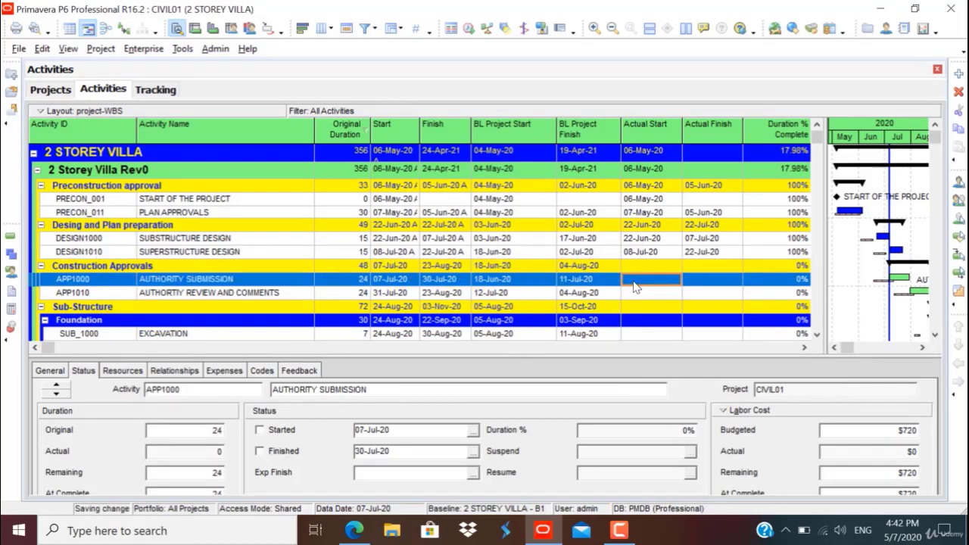
left_click(674, 280)
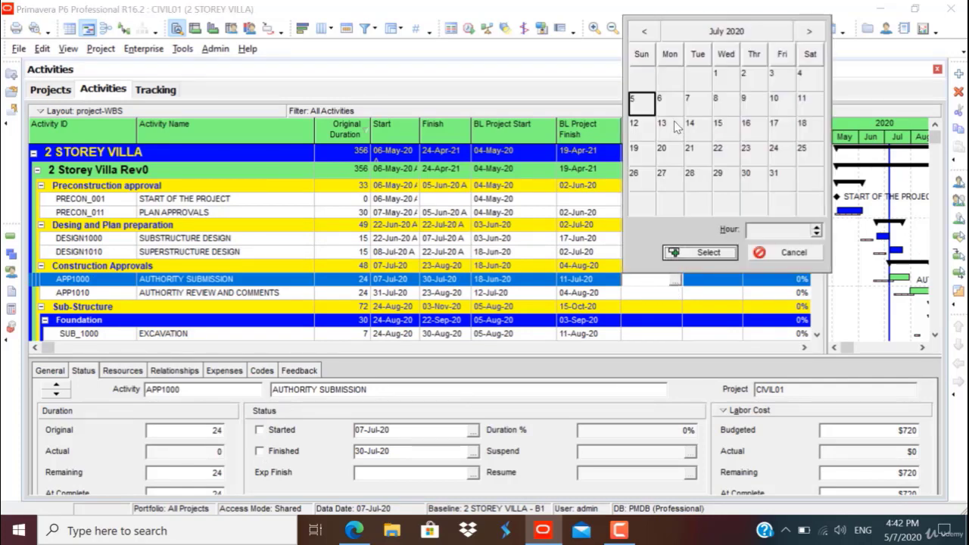
double_click(744, 151)
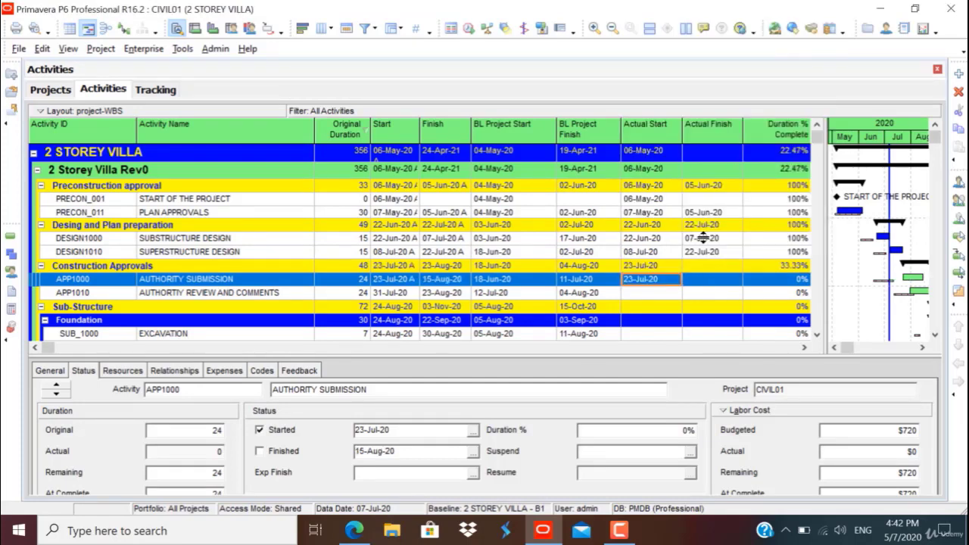
Set the Actual Finish of AUTHORITY SUBMISSION (APP1000) to 15-Aug-20.
left_click(740, 281)
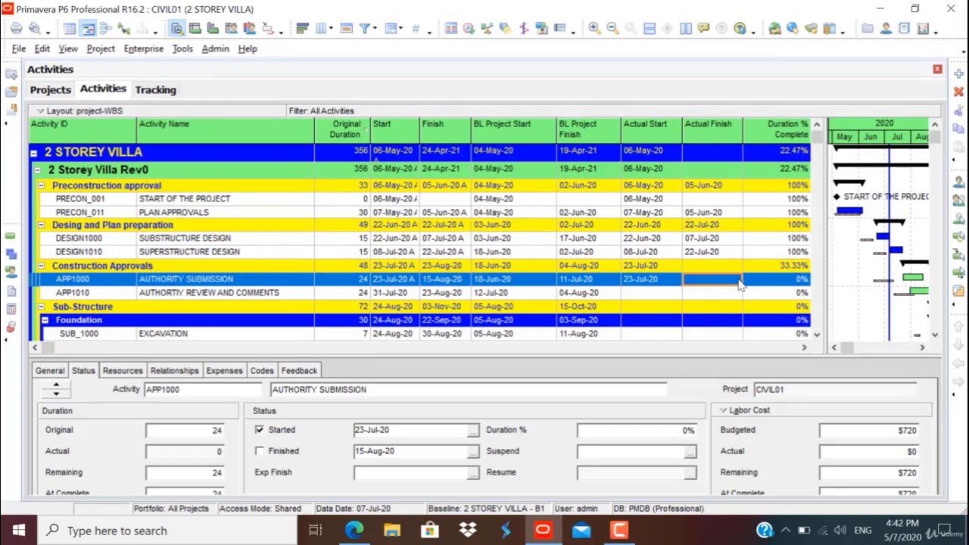
left_click(741, 282)
left_click(738, 281)
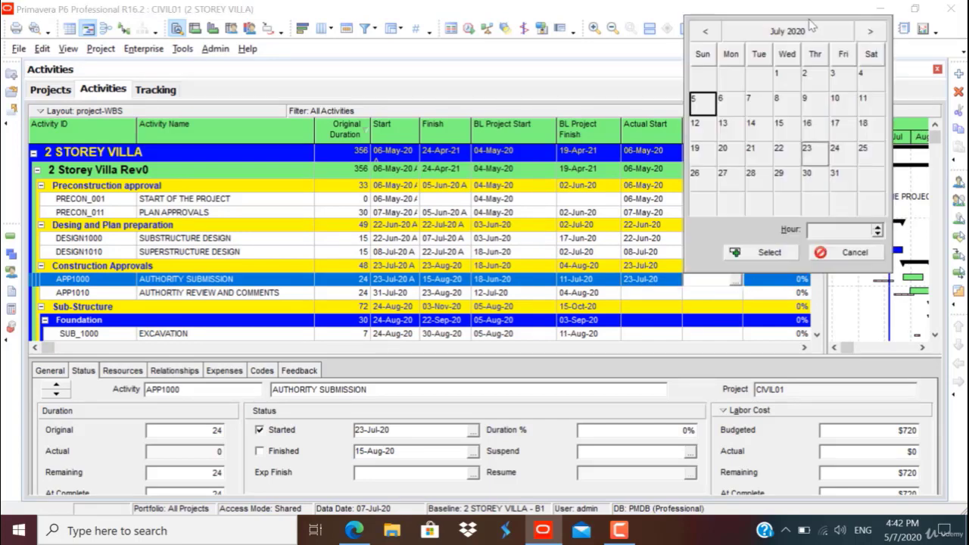
left_click(869, 31)
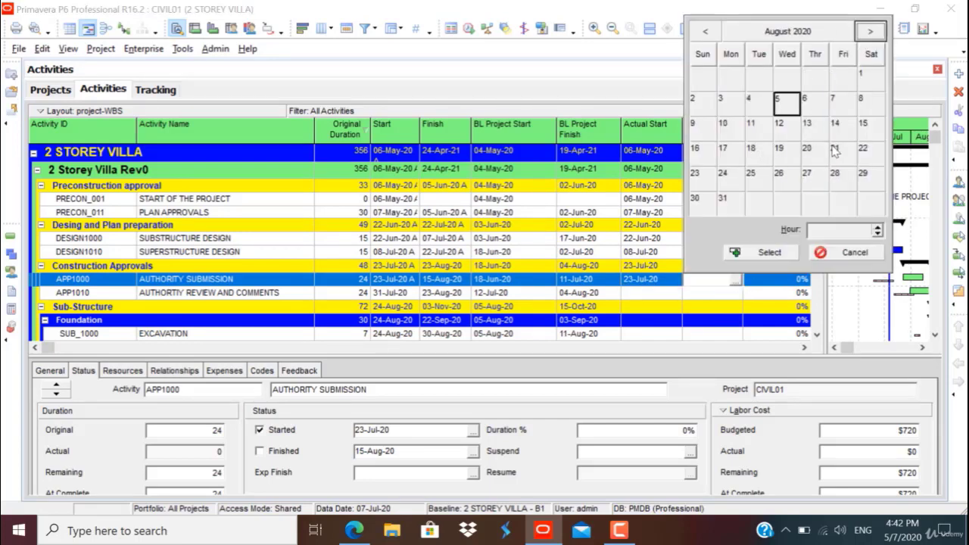
left_click(861, 136)
left_click(771, 254)
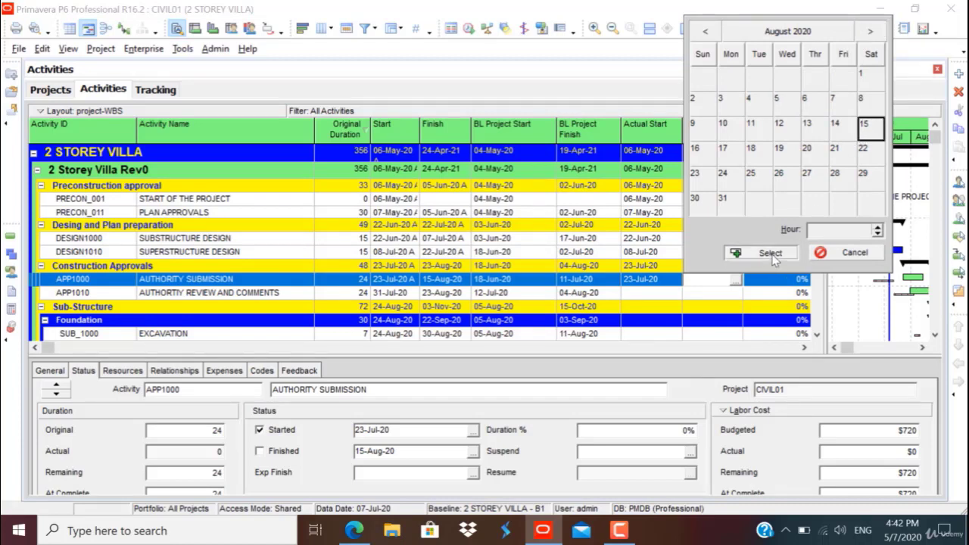
left_click(619, 530)
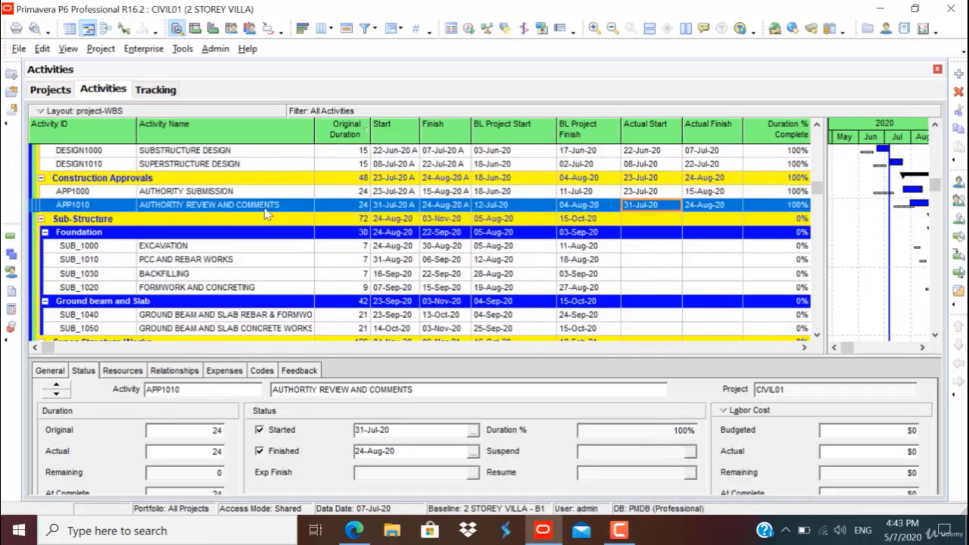
Remove the finished status of activity APP1010 in Construction Approvals and set its Duration % to 50%.
left_click(259, 451)
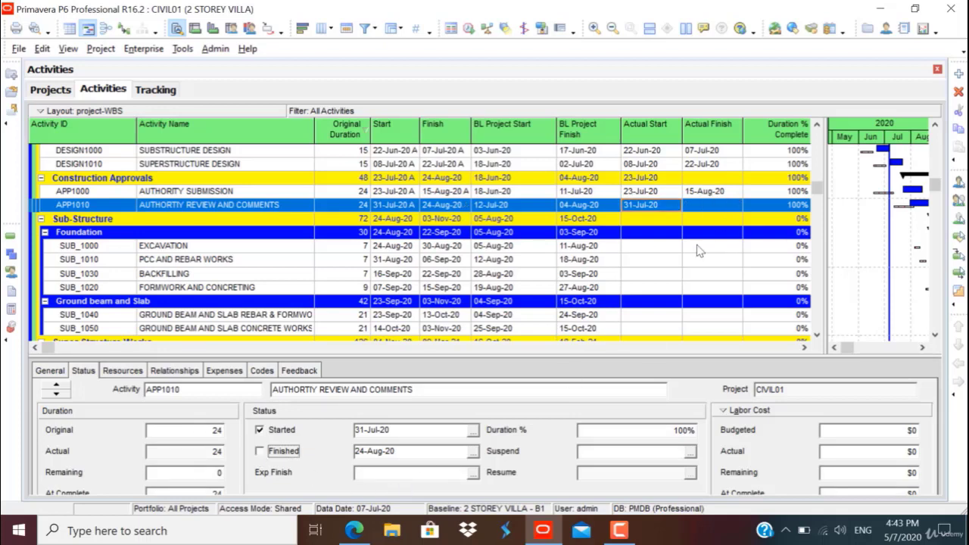
left_click(637, 429)
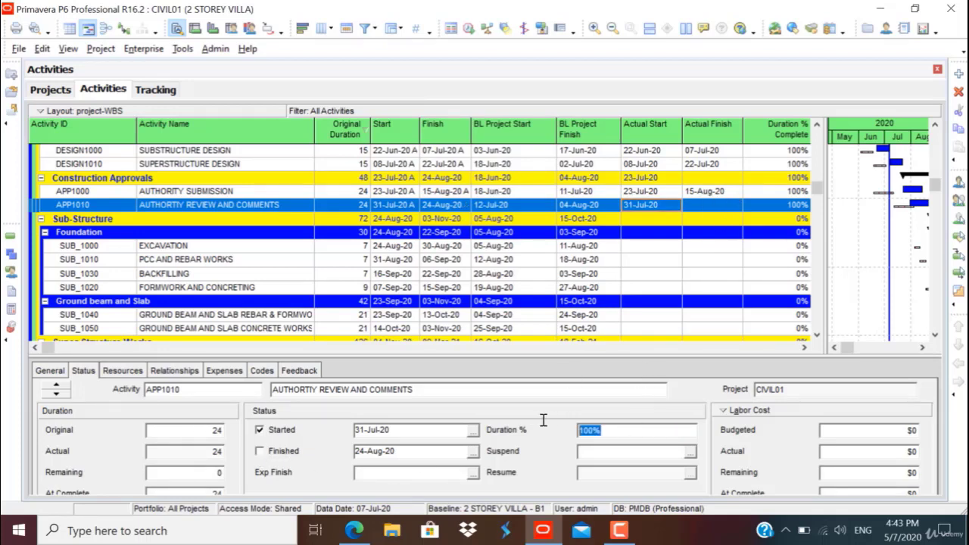
type("50")
key("Return")
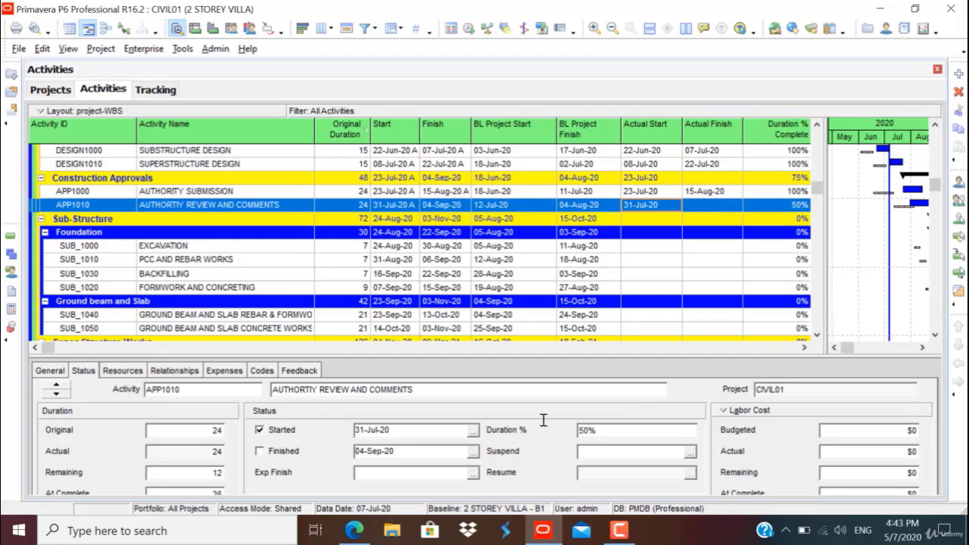
Examine the progress bar of activity APP1010 in the Gantt chart and review the dates and completion of the whole activity list.
left_click(769, 250)
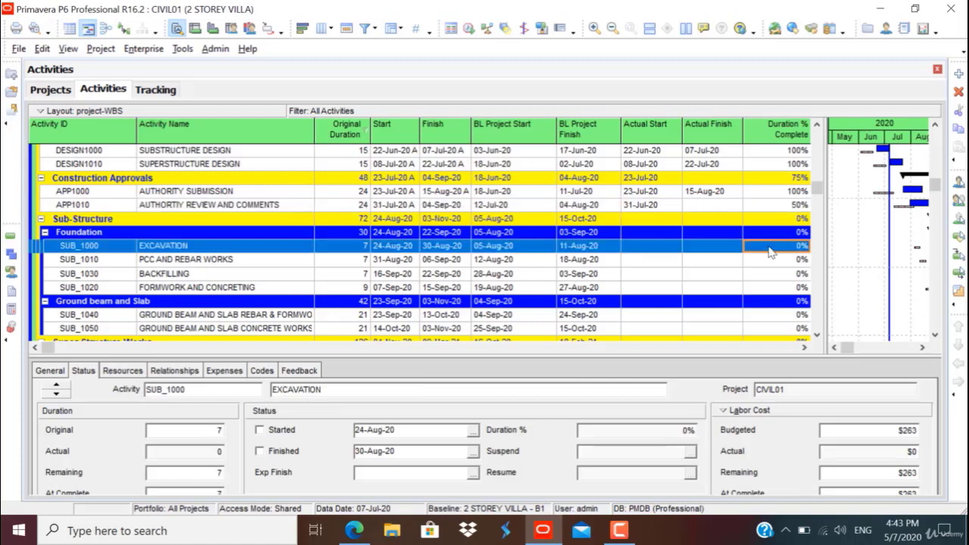
left_click(923, 350)
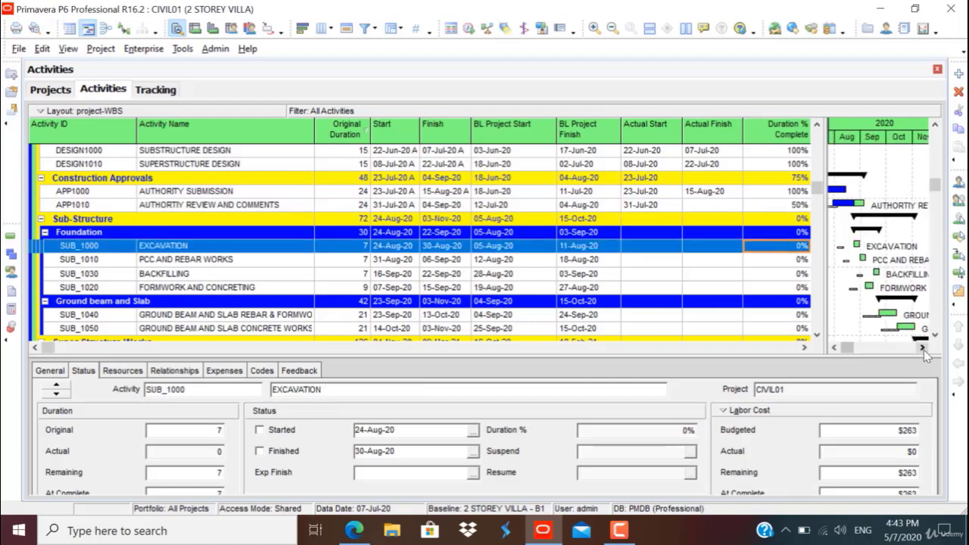
left_click(854, 203)
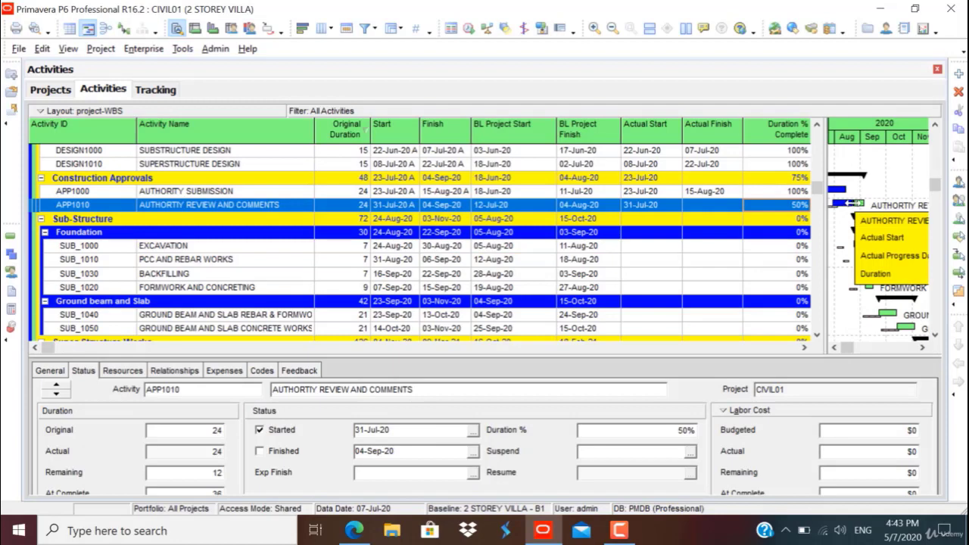
left_click_drag(853, 203, 855, 217)
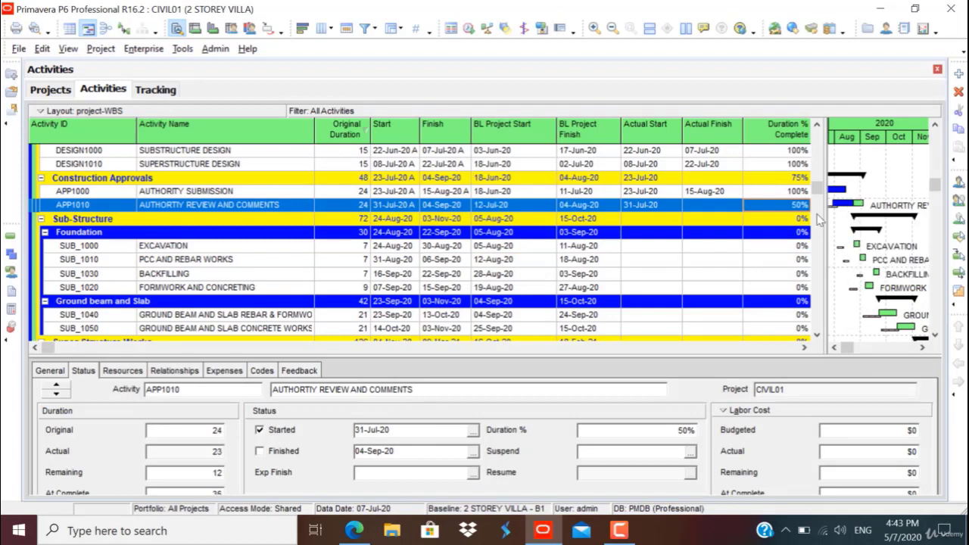
left_click(734, 209)
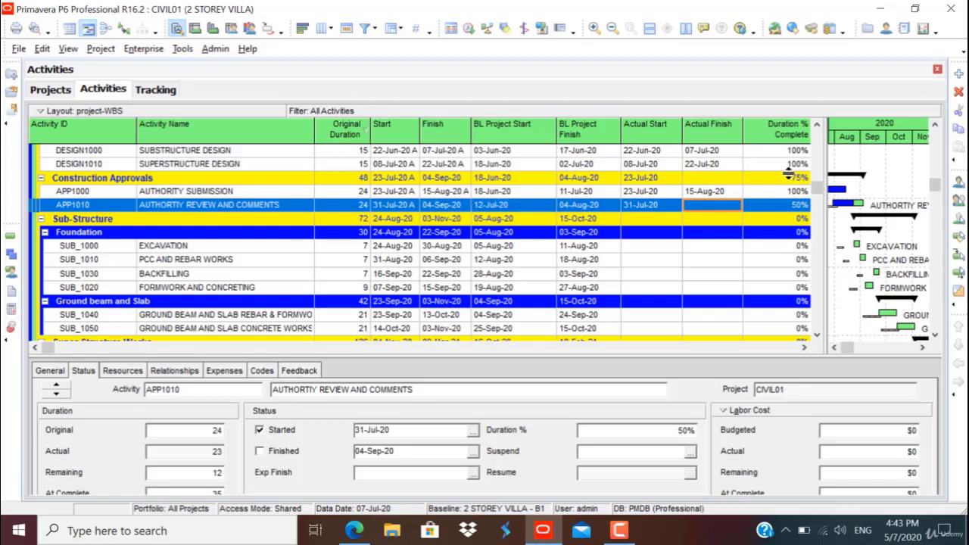
left_click_drag(817, 196, 815, 144)
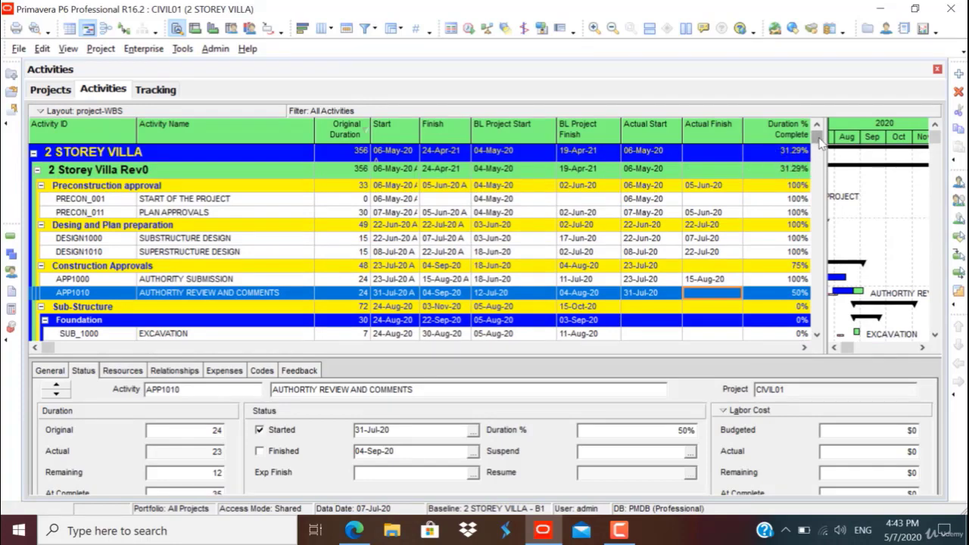
left_click_drag(818, 146, 817, 327)
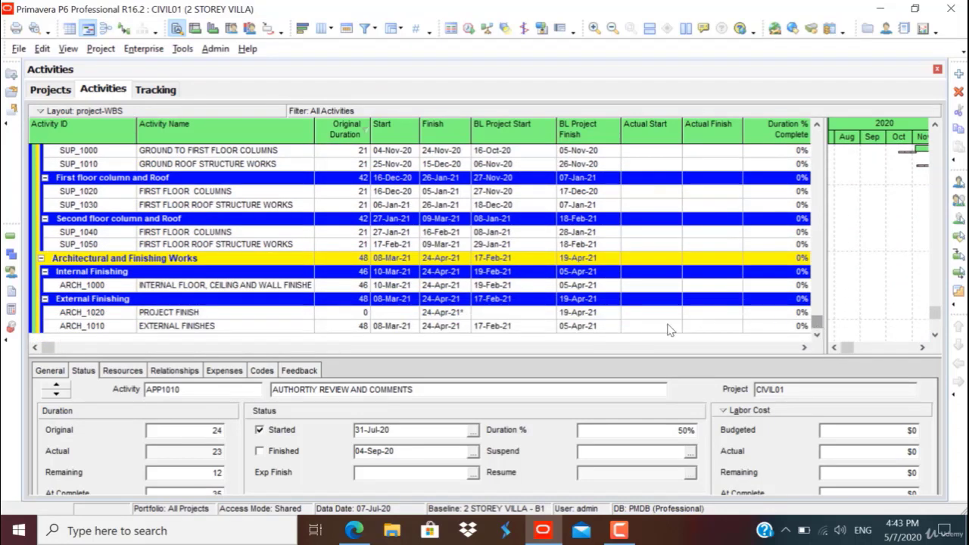
Show the CIVIL-BASELINE node in the Tracking view and expand the 2 Storey Villa Rev0 WBS with its Sub-Structure, Super Structure and Architectural branches.
left_click(153, 90)
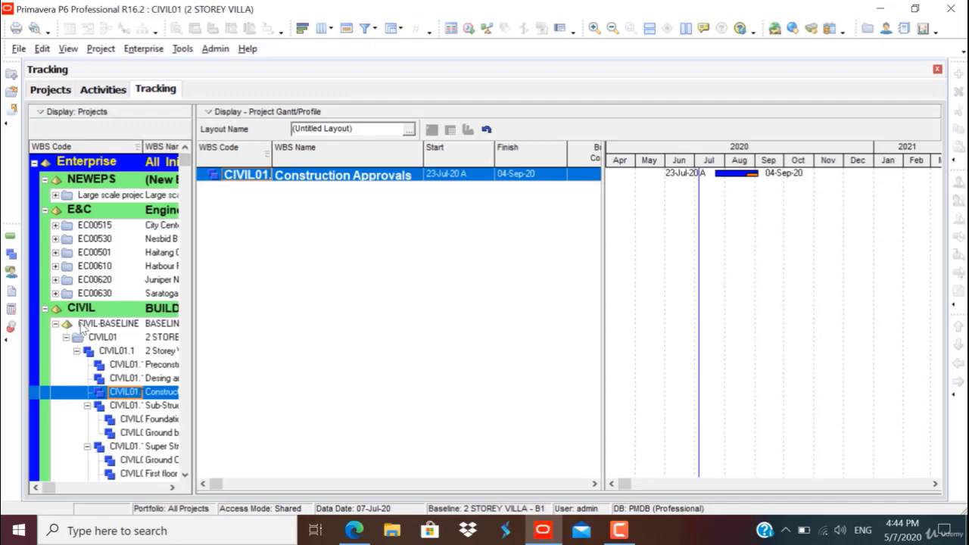
left_click(83, 326)
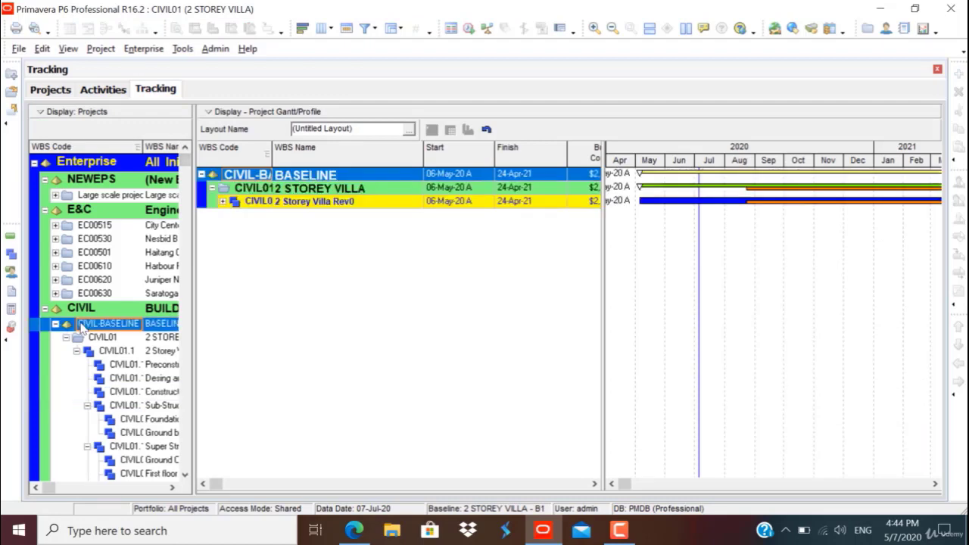
left_click(222, 202)
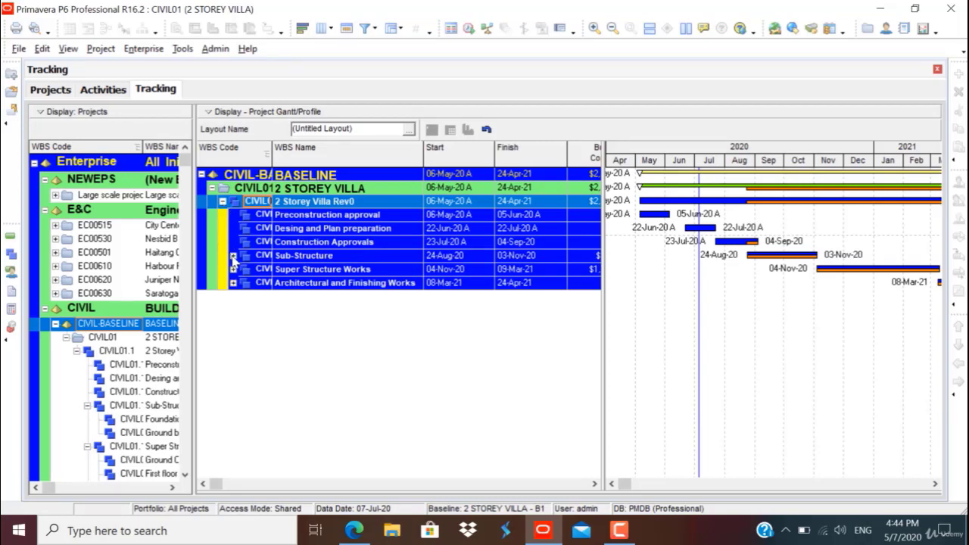
left_click(234, 257)
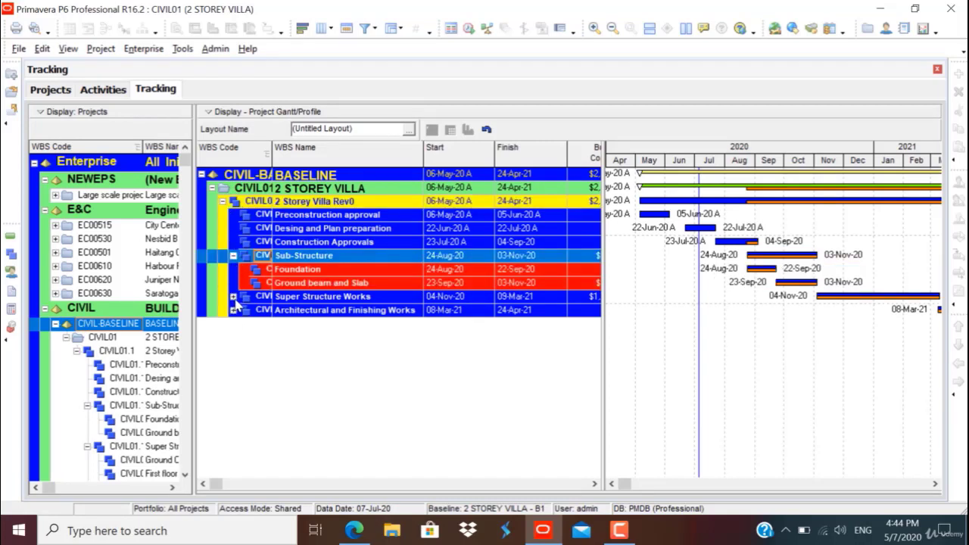
left_click(234, 297)
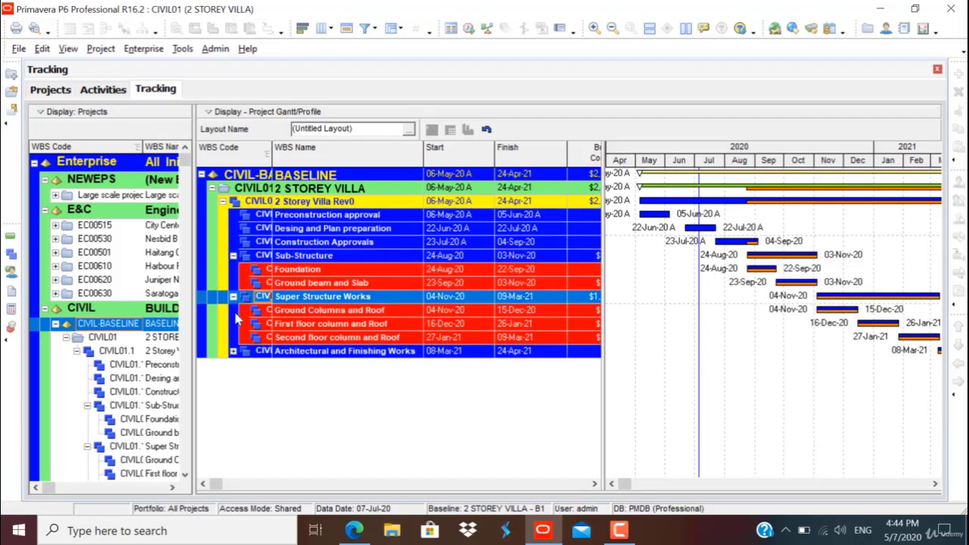
left_click(234, 352)
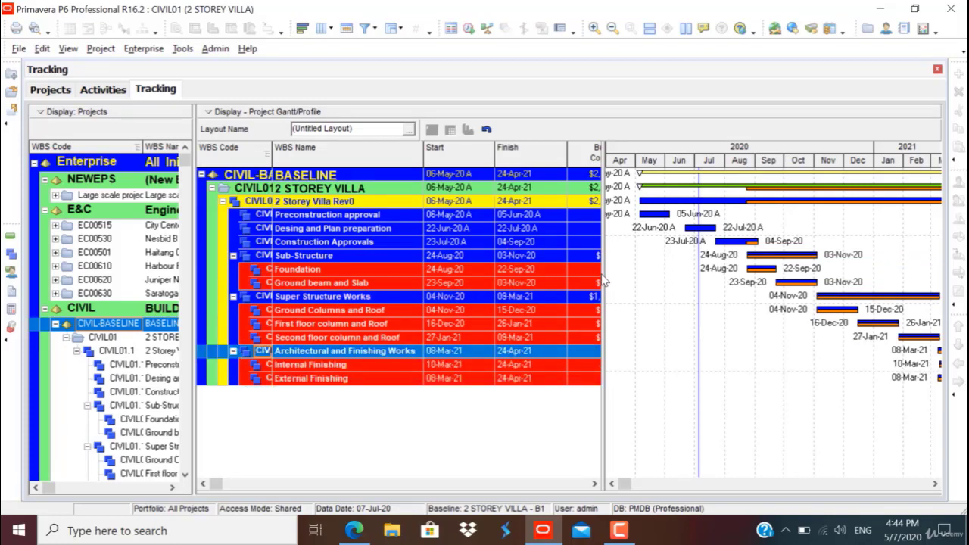
Examine the budget, actual, earned, planned and estimated cost columns of the 2 Storey Villa WBS in the Tracking view.
left_click_drag(603, 281, 714, 273)
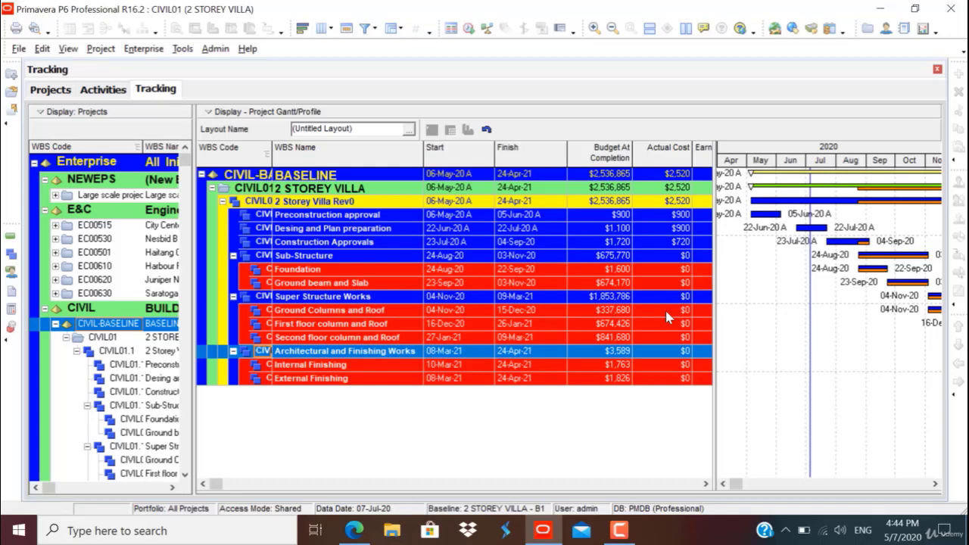
left_click(594, 226)
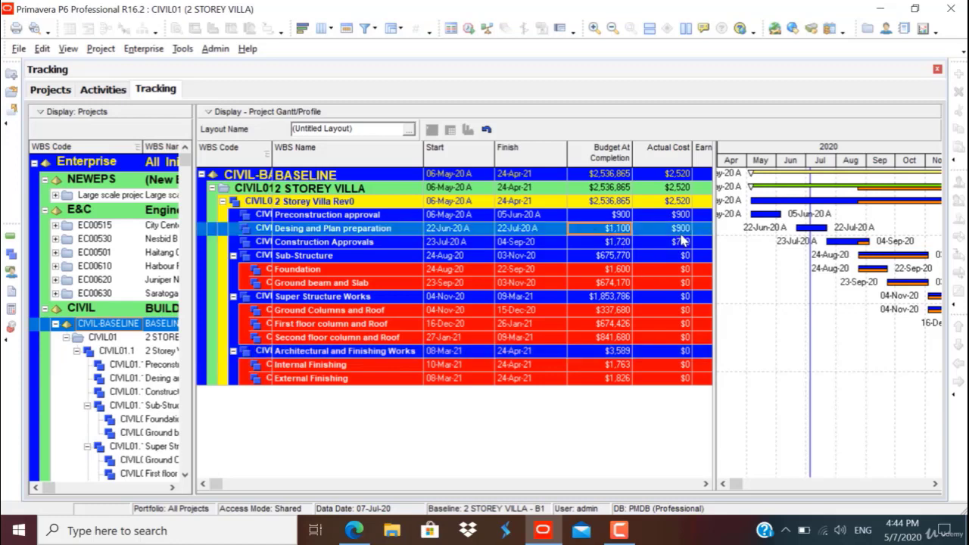
left_click(680, 230)
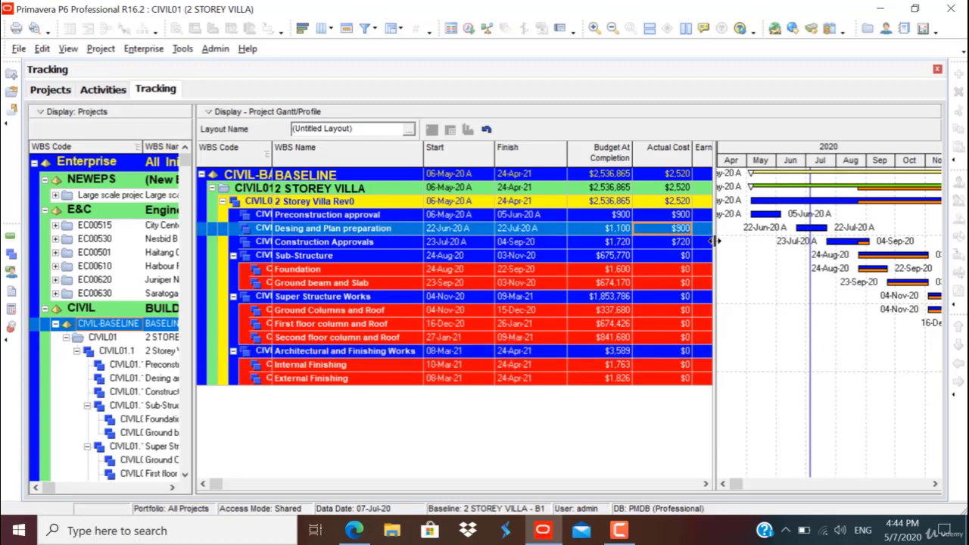
left_click_drag(890, 290, 892, 290)
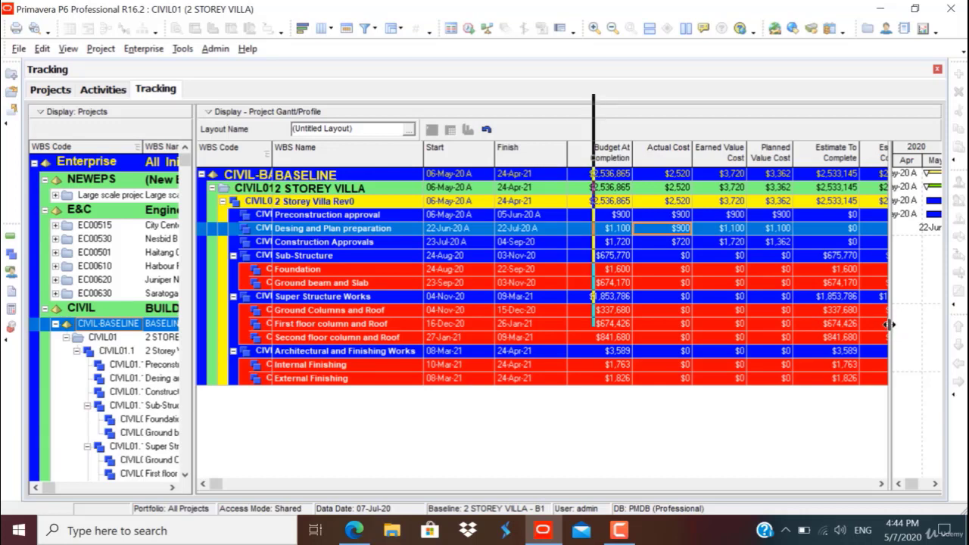
left_click_drag(888, 324, 933, 323)
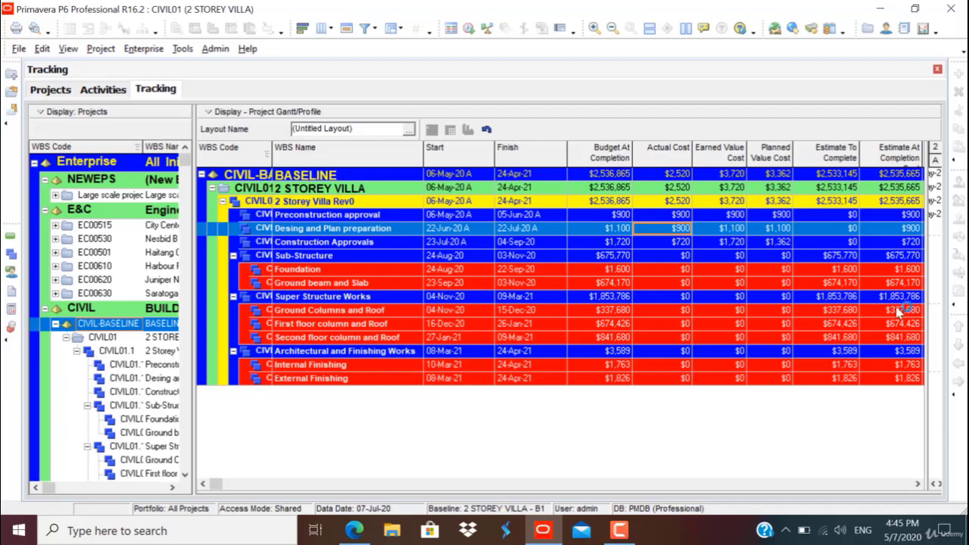
left_click_drag(928, 289, 601, 306)
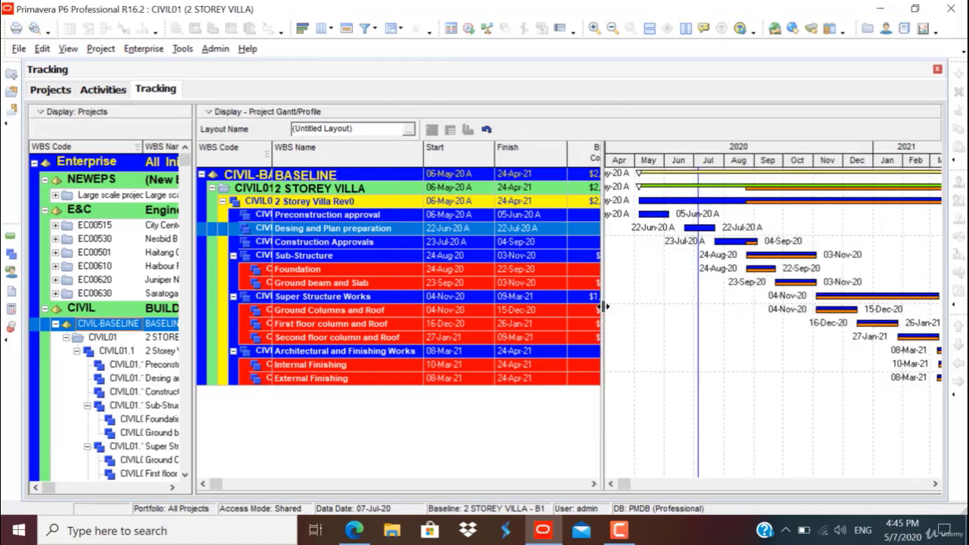
Return to the activity list and reschedule the project with the current data date of 07-Jul-20.
left_click(96, 90)
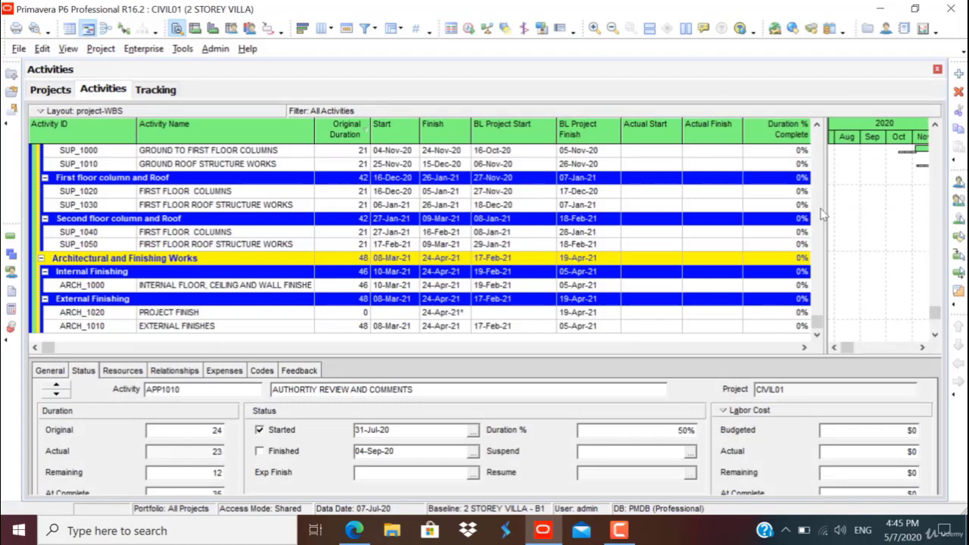
left_click_drag(818, 318, 833, 173)
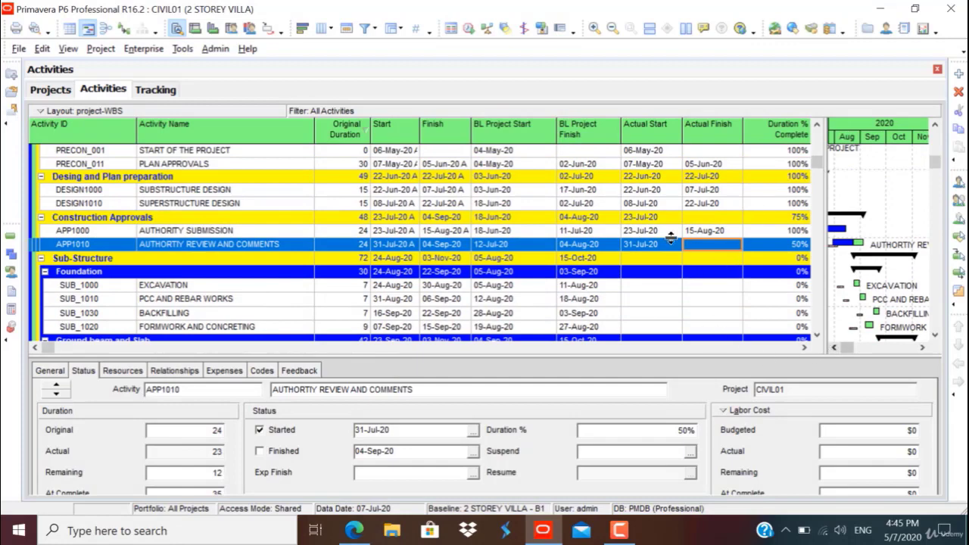
left_click(469, 29)
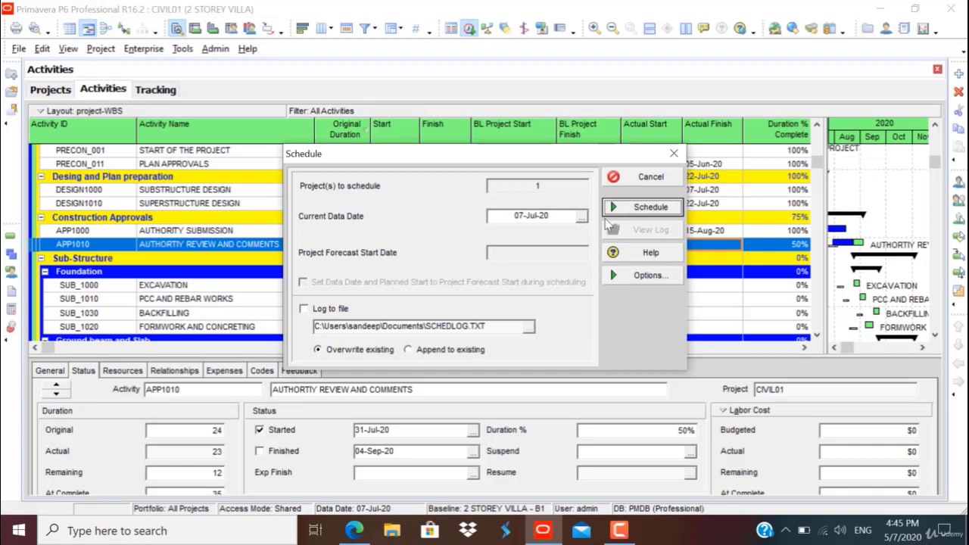
left_click(647, 207)
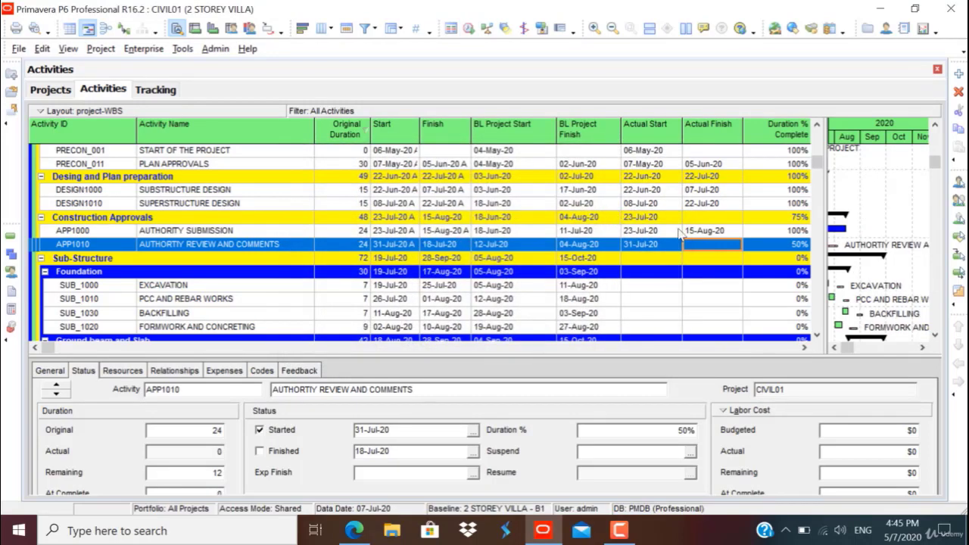
left_click(831, 349)
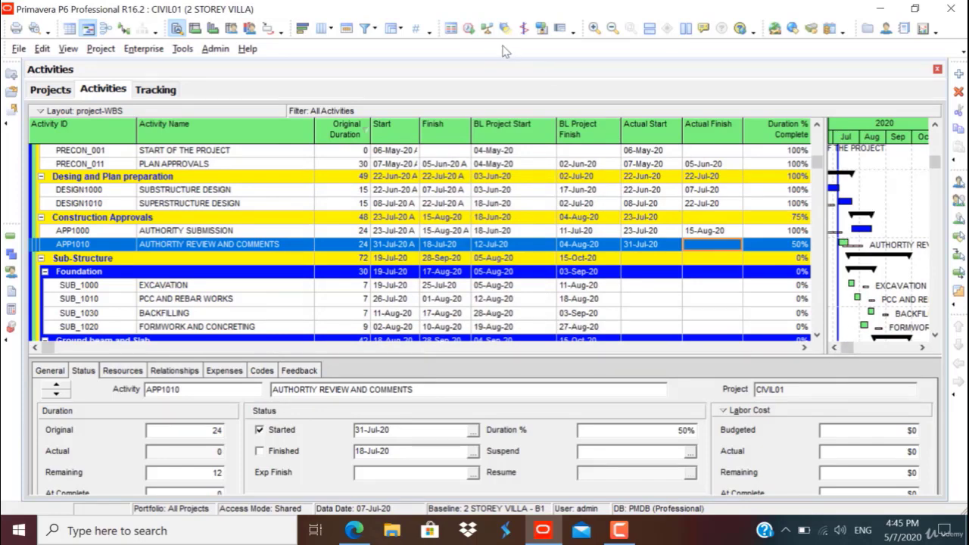
Set the Current Data Date to 15-Aug-20 and reschedule the project.
left_click(469, 28)
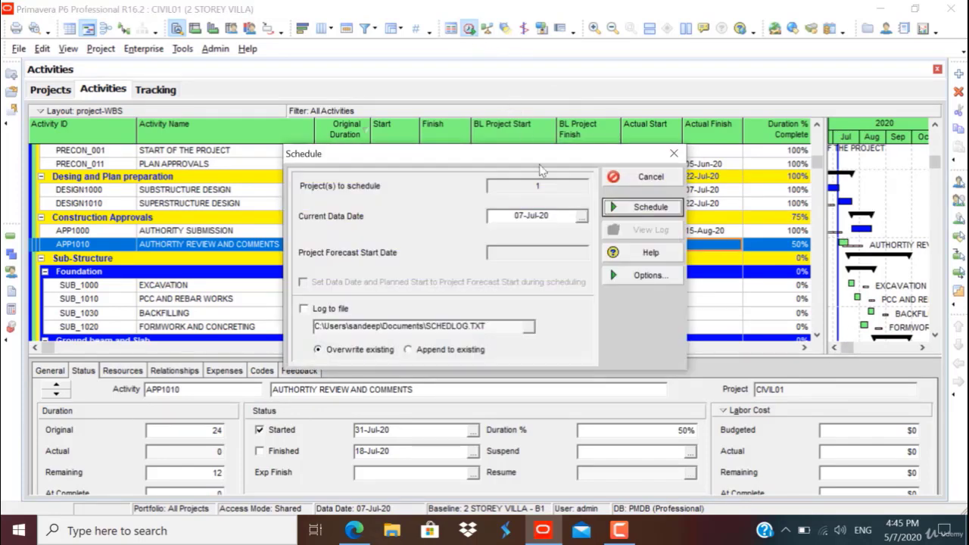
left_click(581, 216)
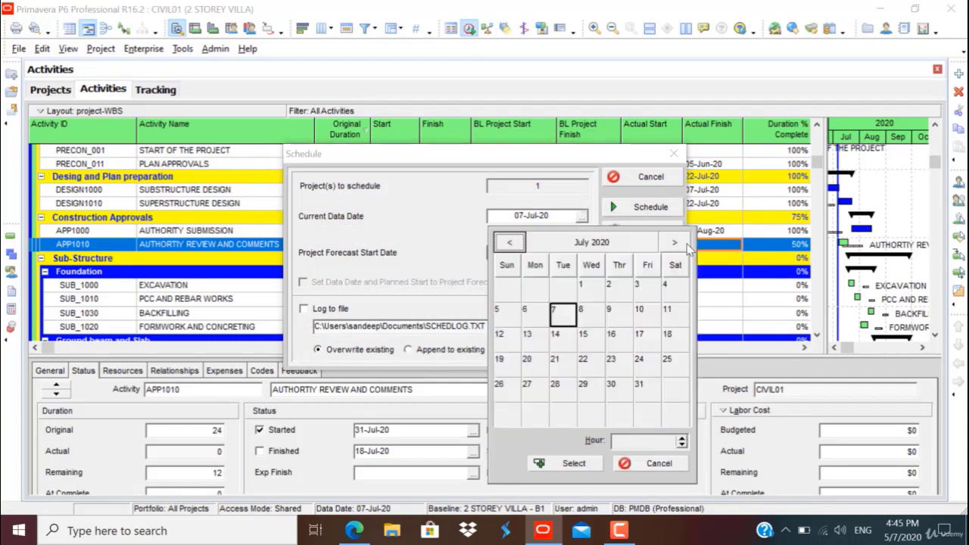
left_click(675, 243)
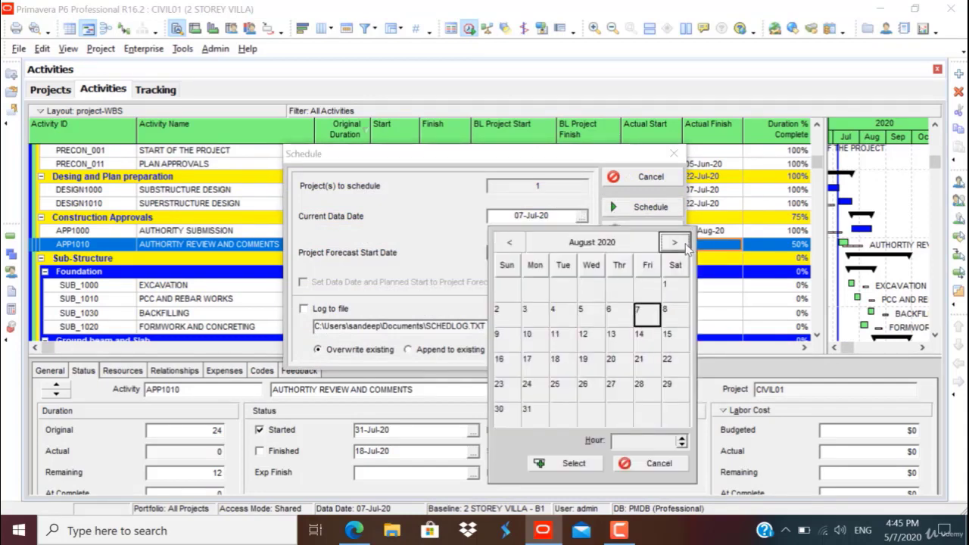
left_click(667, 334)
left_click(557, 460)
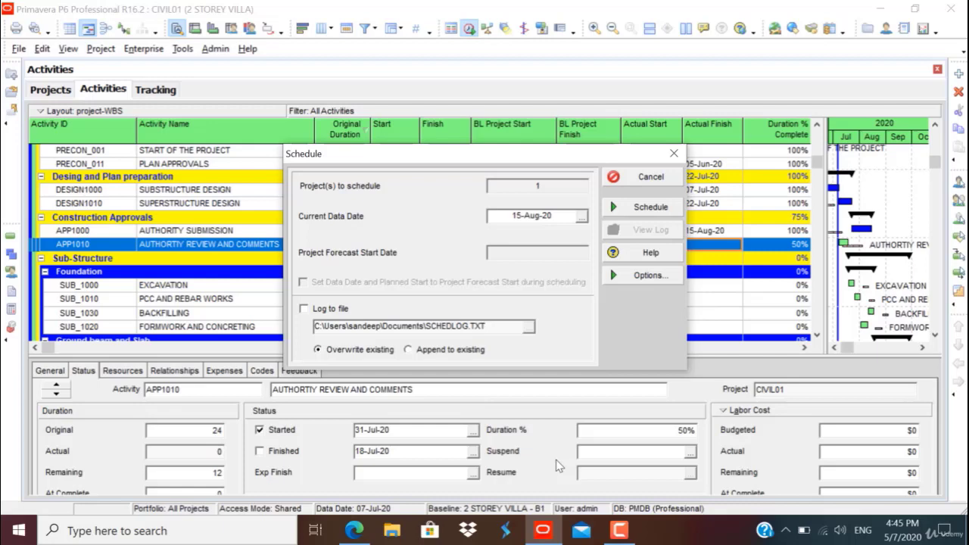
left_click(639, 207)
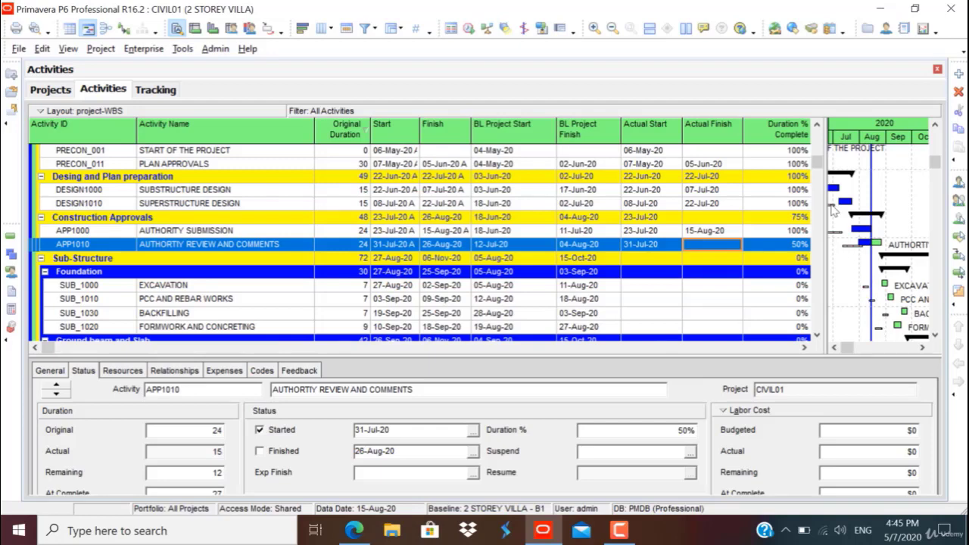
Display the Primary Baseline bars in the Gantt chart and hide the Second Baseline bars.
right_click(863, 282)
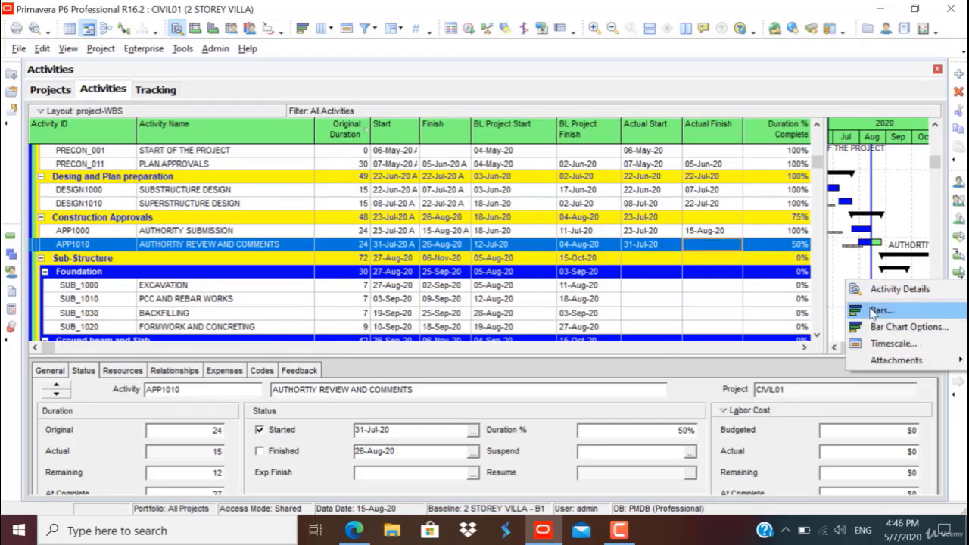
left_click(874, 312)
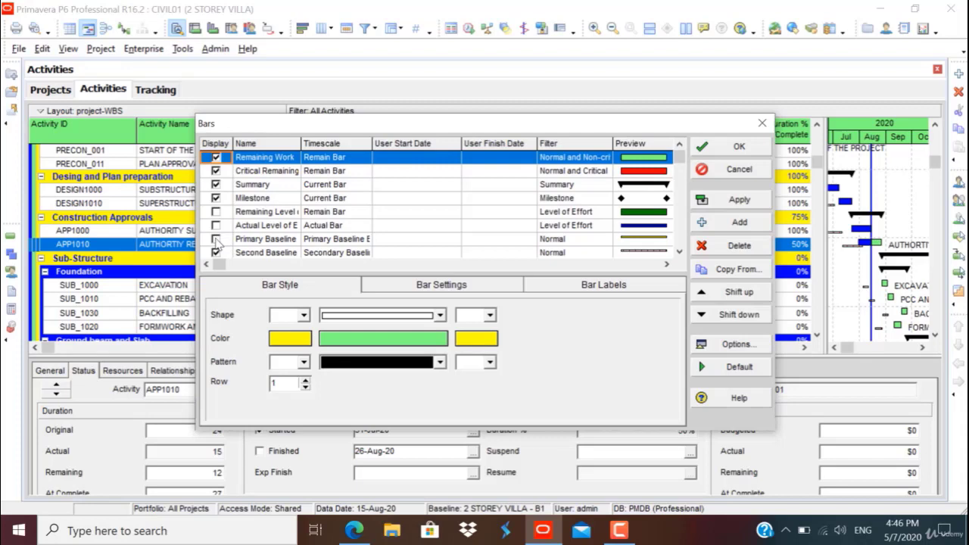
left_click(217, 240)
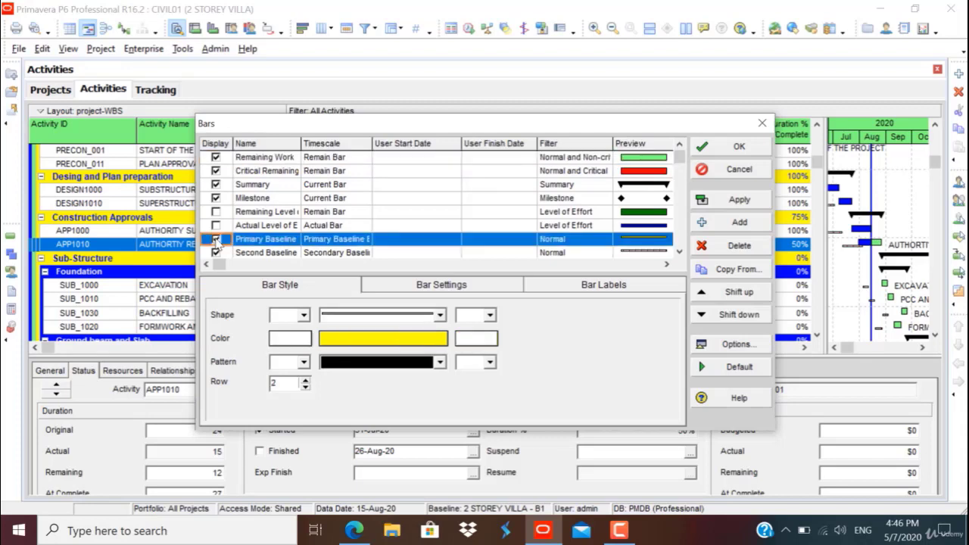
left_click(217, 239)
left_click(706, 200)
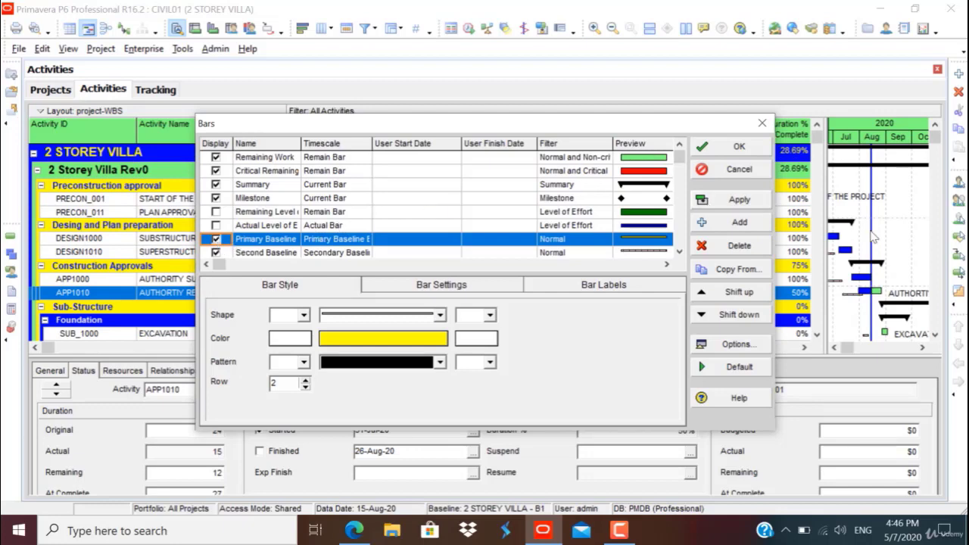
left_click(741, 204)
left_click(219, 253)
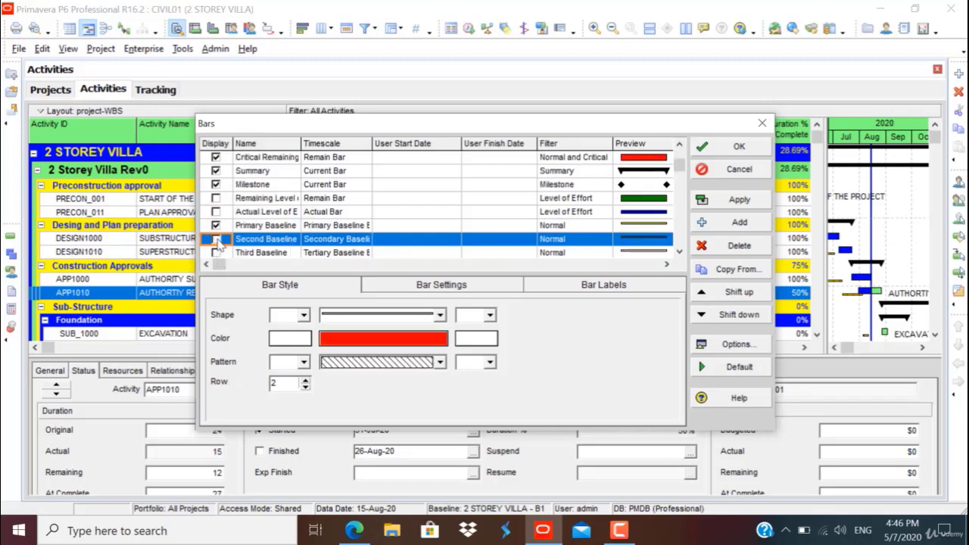
left_click(738, 199)
left_click(738, 146)
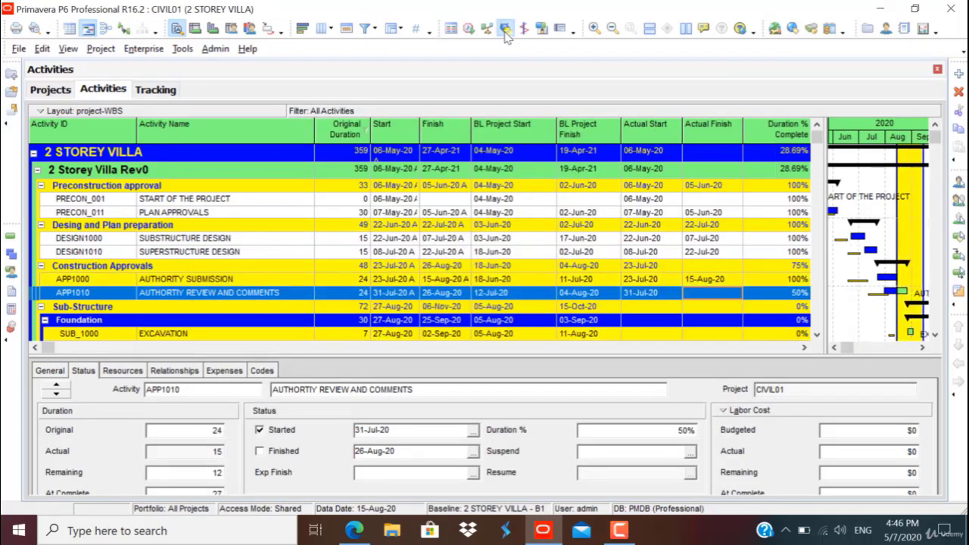
Shrink the Progress Spotlight in the Gantt chart to 23-Aug-20 and close it back to the data date.
left_click(924, 349)
left_click(923, 349)
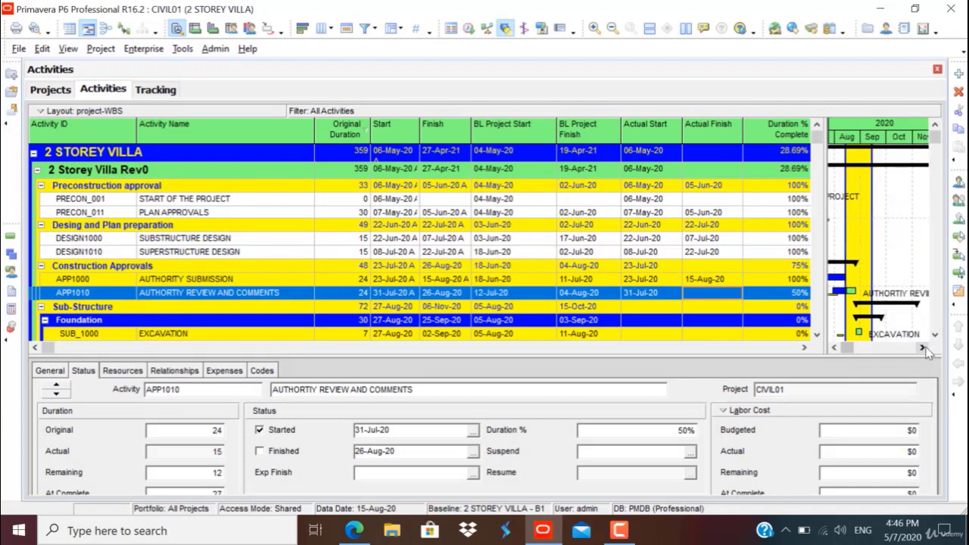
left_click_drag(874, 157, 860, 137)
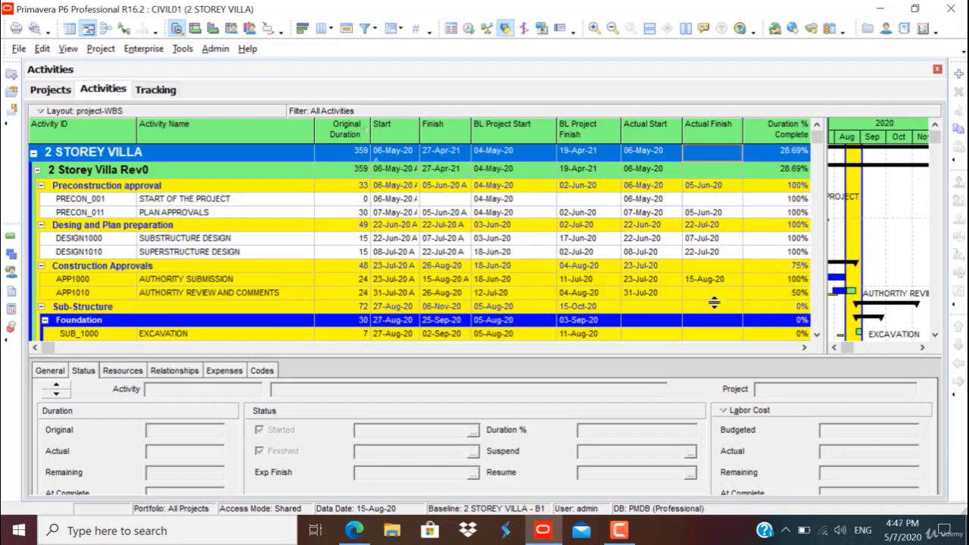
left_click(851, 277)
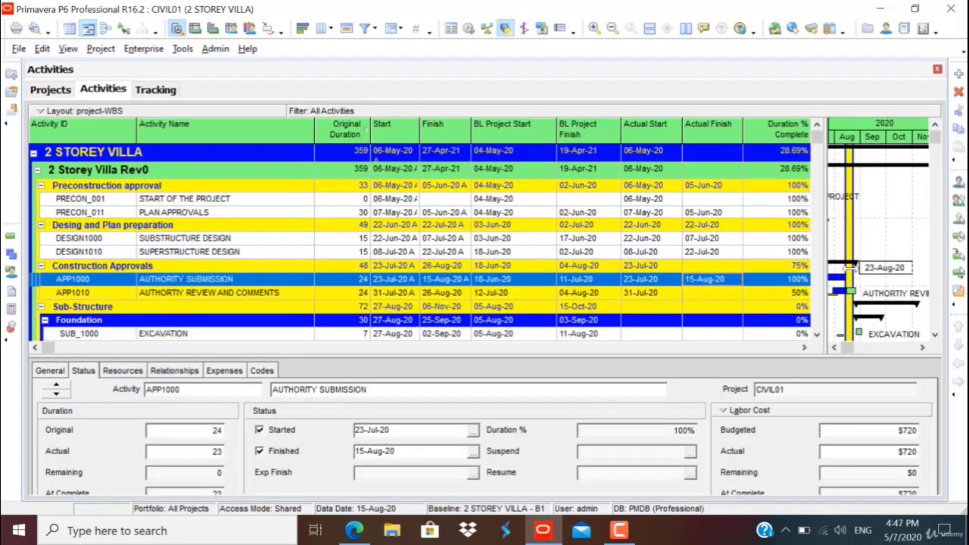
left_click(851, 267)
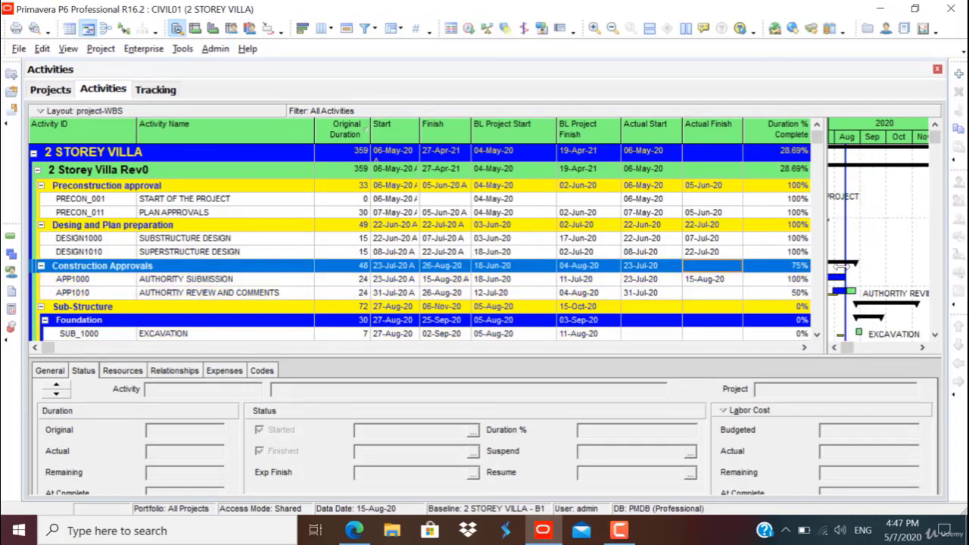
Review the Nonlabor Cost, Nonlabor Units and Labor Units of AUTHORITY SUBMISSION (APP1000) in an enlarged status details area.
left_click(837, 279)
scroll(757, 332, "down", 2)
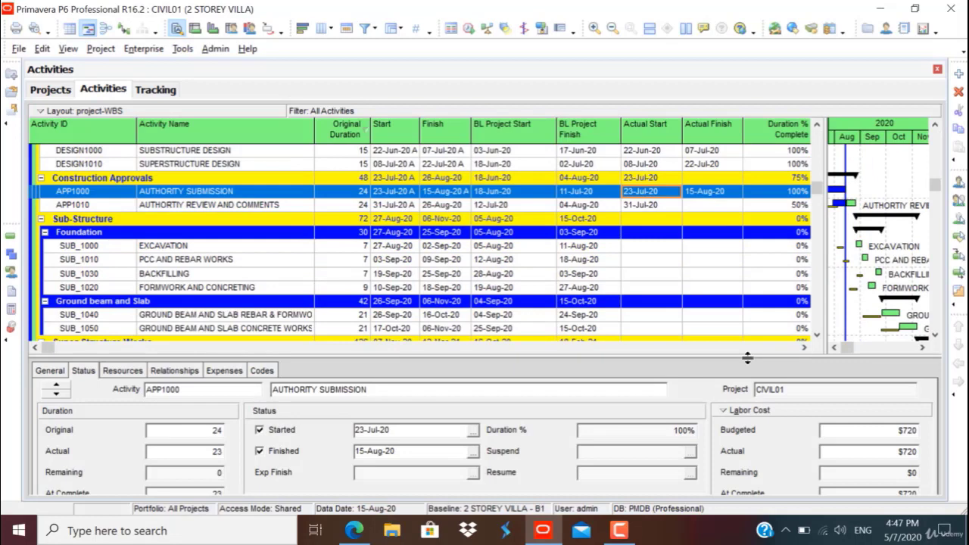
left_click_drag(747, 357, 743, 338)
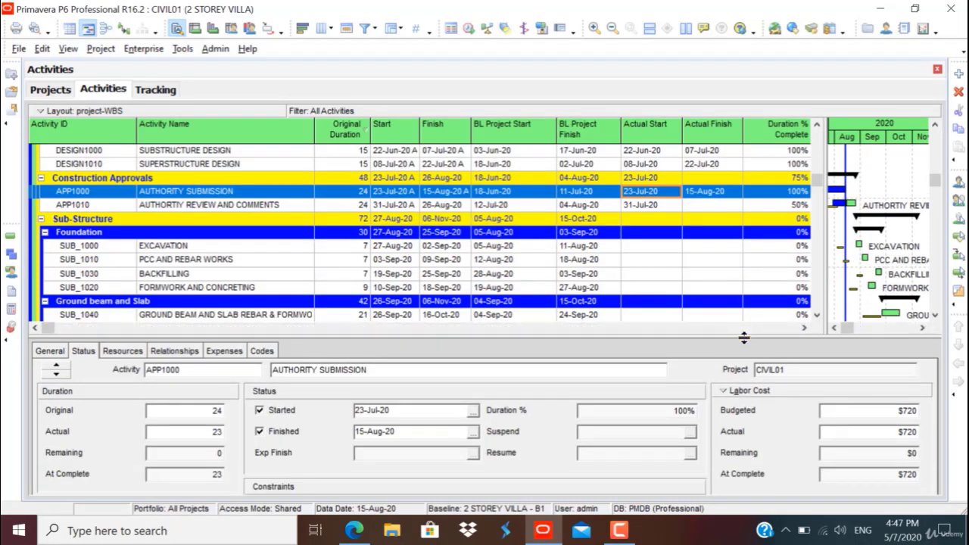
left_click(734, 390)
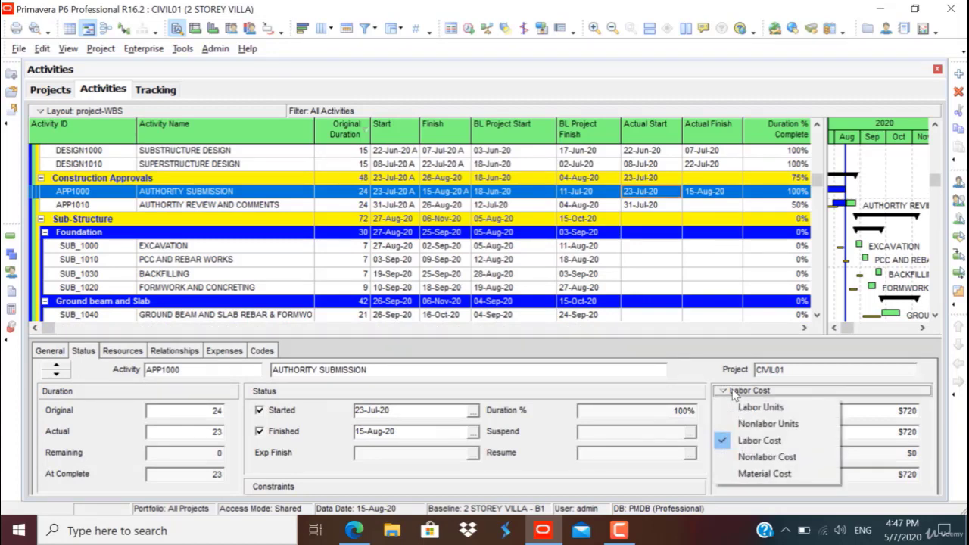
left_click(733, 457)
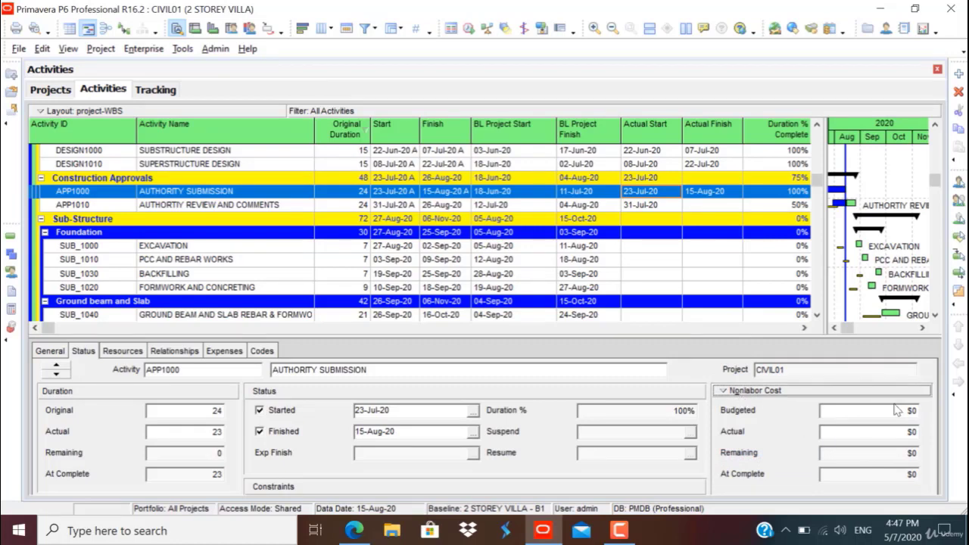
left_click(754, 392)
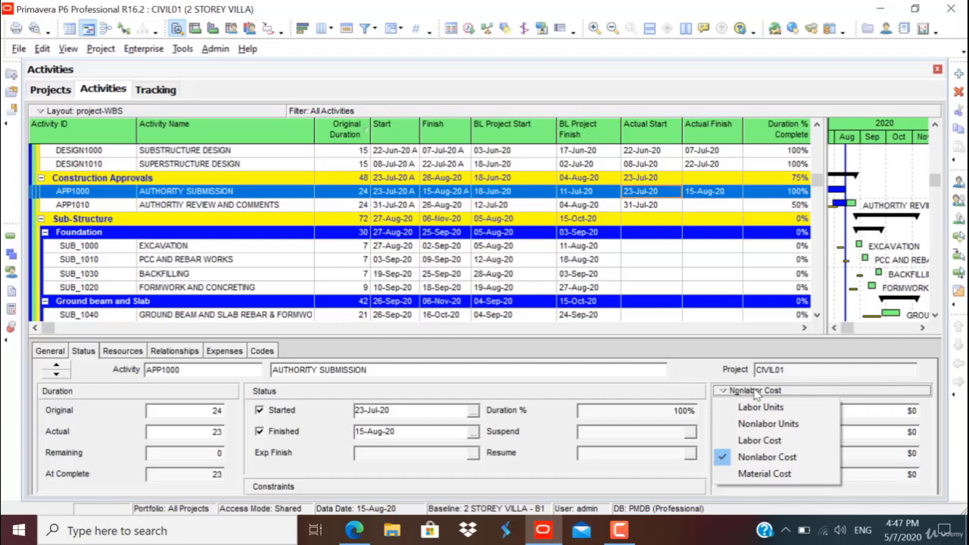
left_click(745, 425)
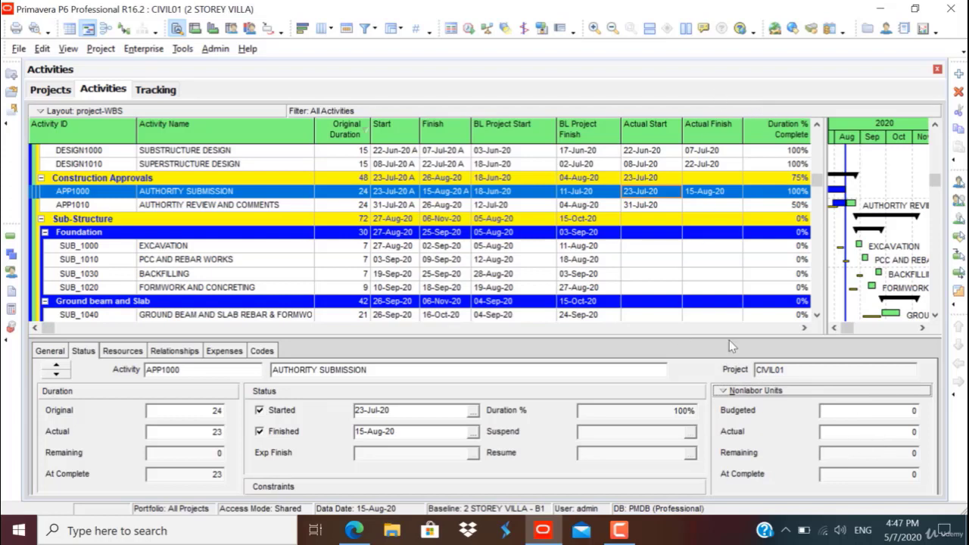
left_click(722, 390)
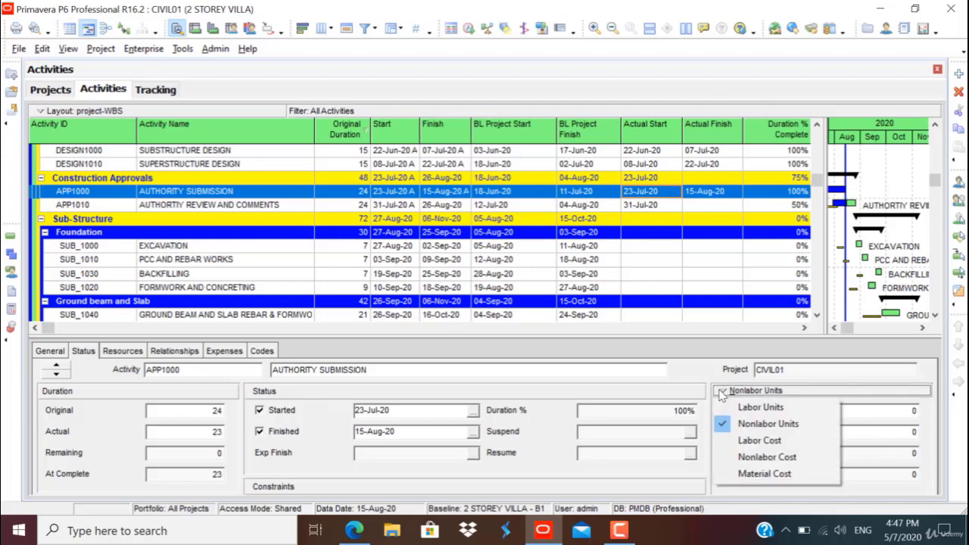
left_click(731, 409)
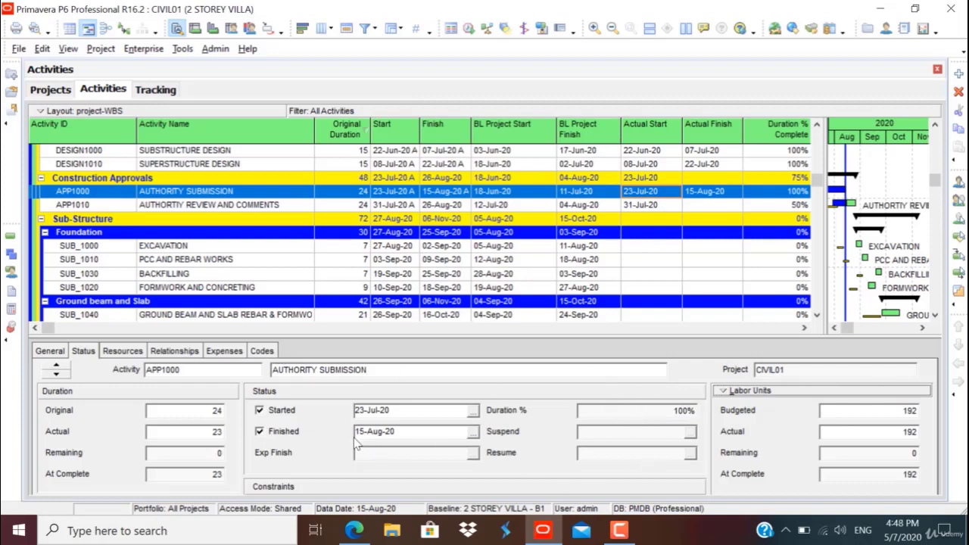
left_click_drag(383, 336, 383, 309)
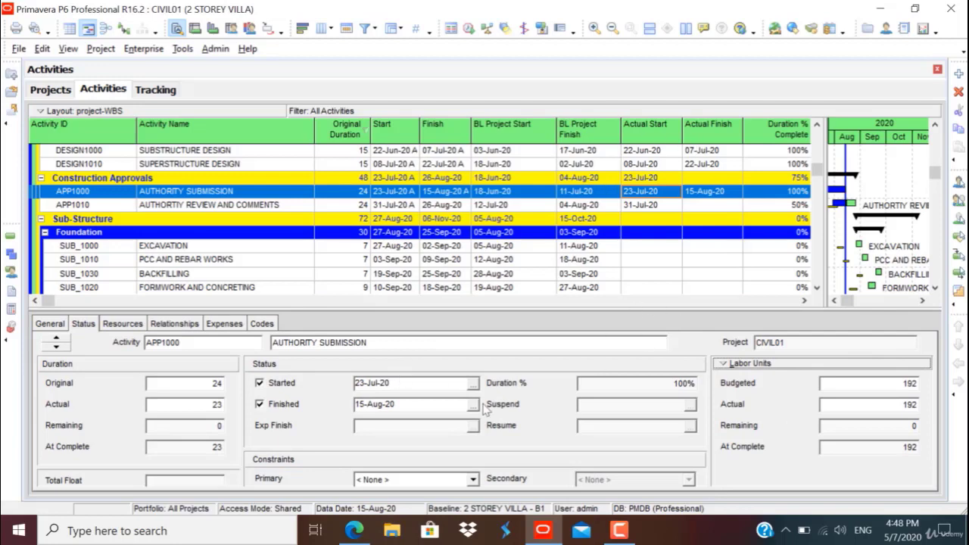
Set the At Complete duration of AUTHORTIY REVIEW AND COMMENTS (APP1010) to 24 in its status details.
left_click(644, 205)
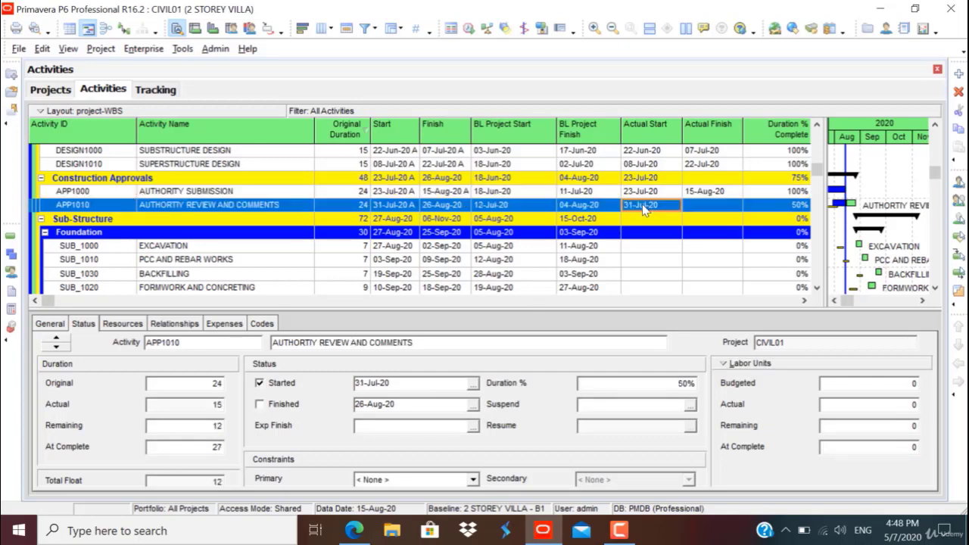
left_click(199, 400)
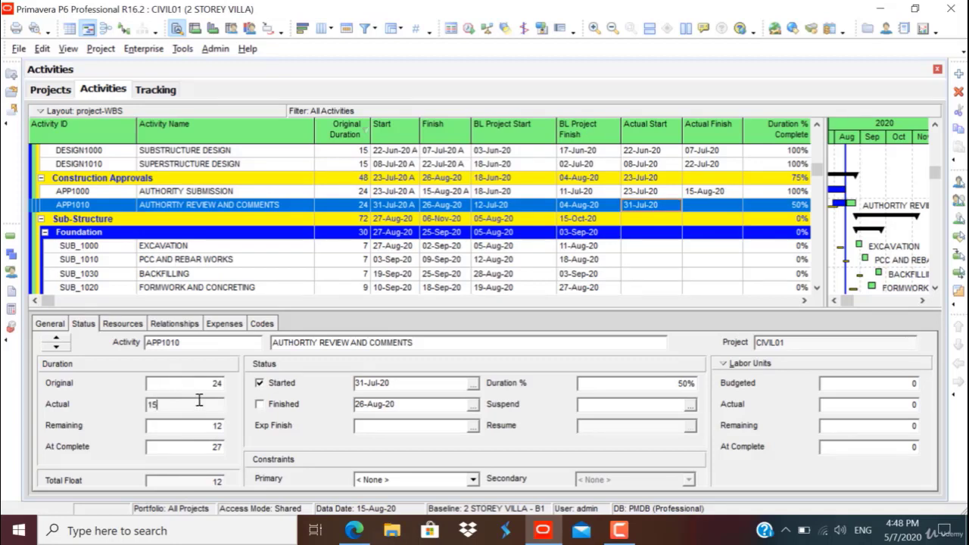
left_click(201, 423)
left_click(182, 383)
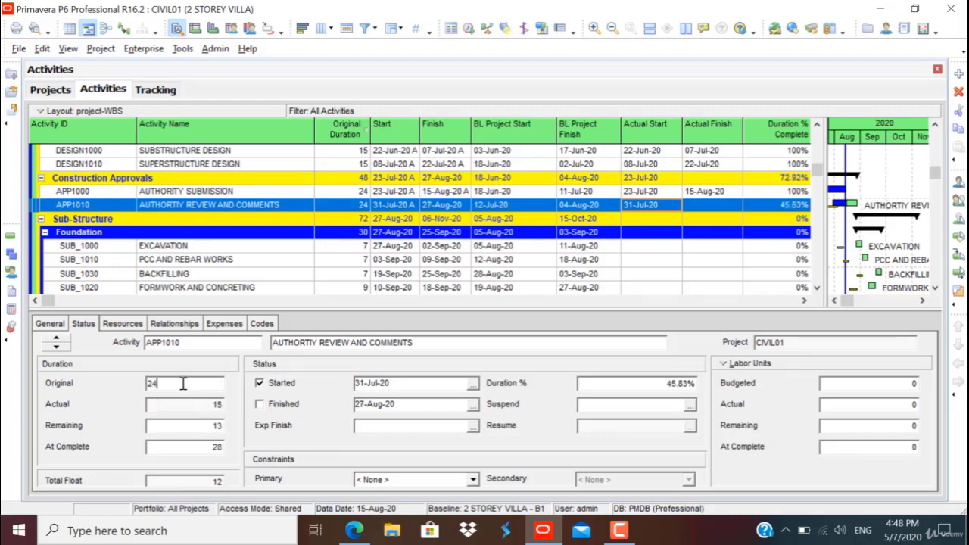
left_click(207, 447)
key("BackSpace")
type("4")
left_click(329, 287)
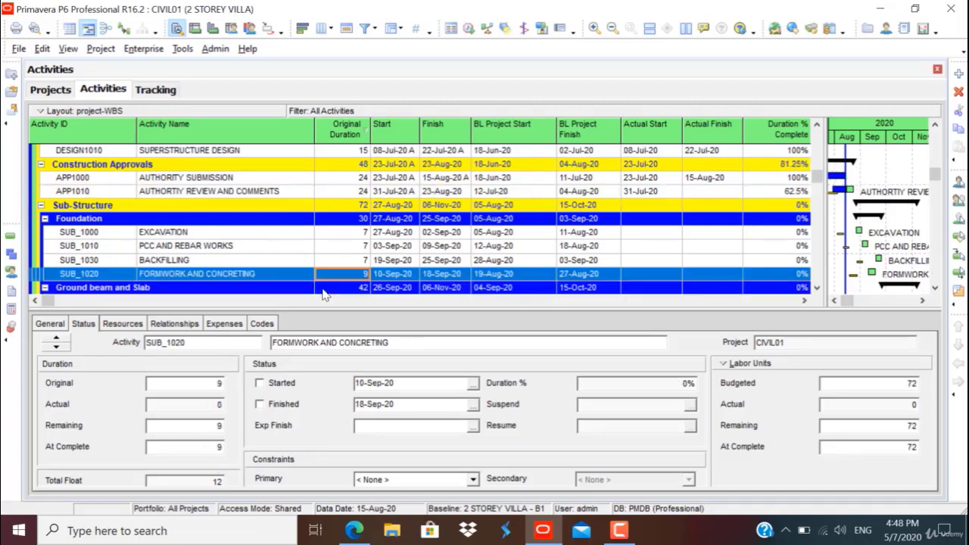
left_click(236, 192)
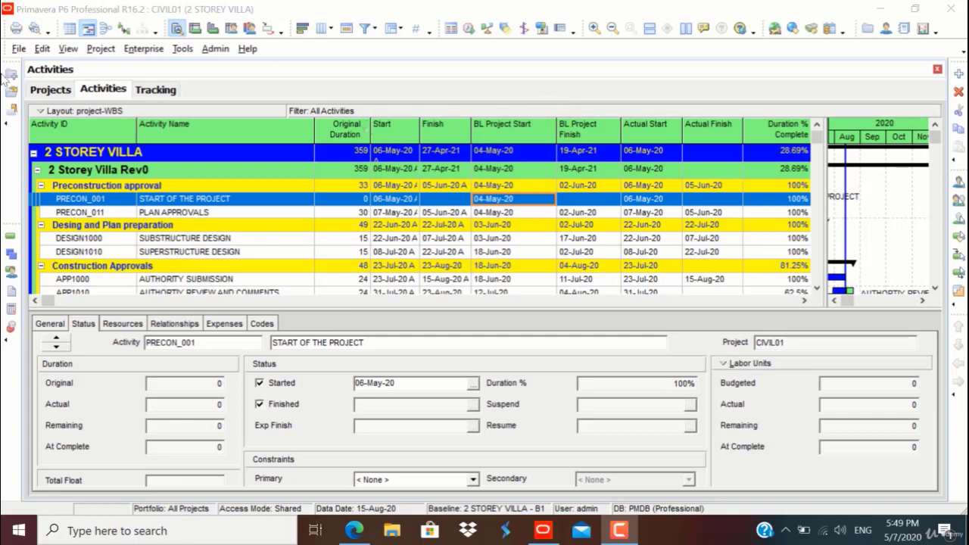
Save the current activity layout under the new name "project-tracking format" for the current user.
left_click(47, 111)
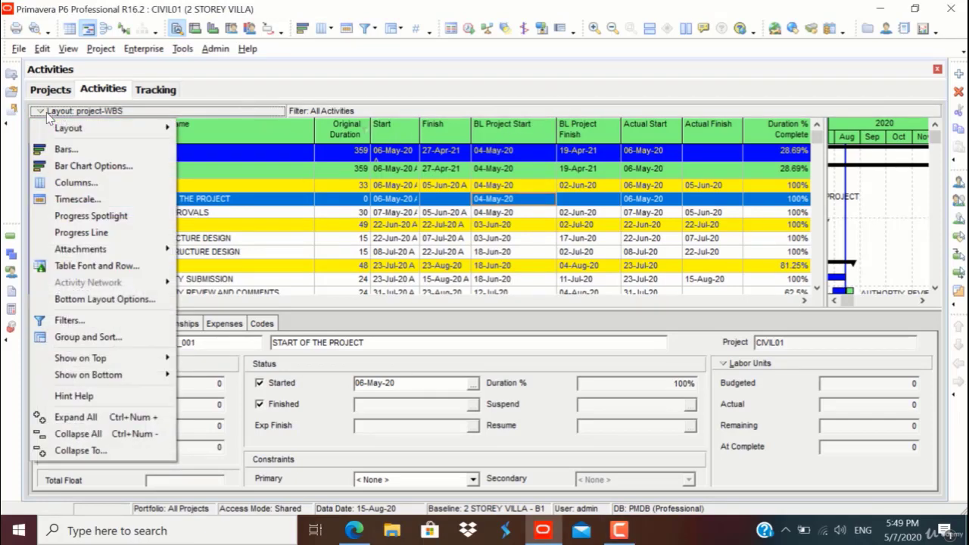
mouse_move(57, 131)
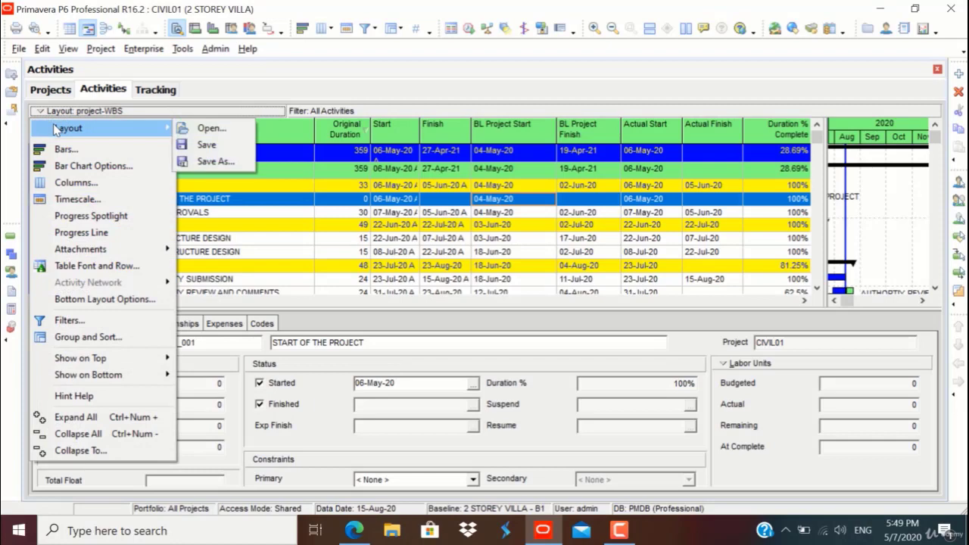
left_click(228, 163)
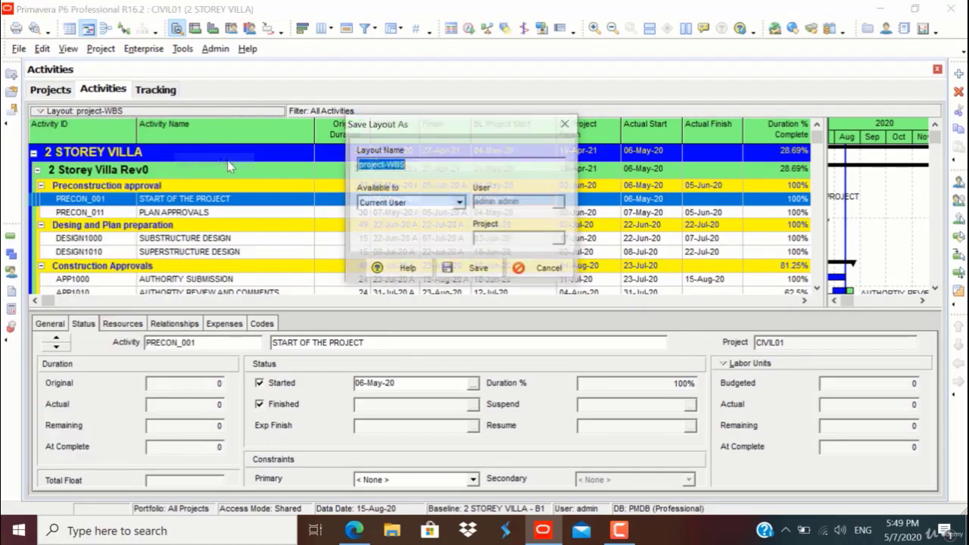
left_click(423, 167)
left_click_drag(423, 166, 389, 165)
type("Tracking")
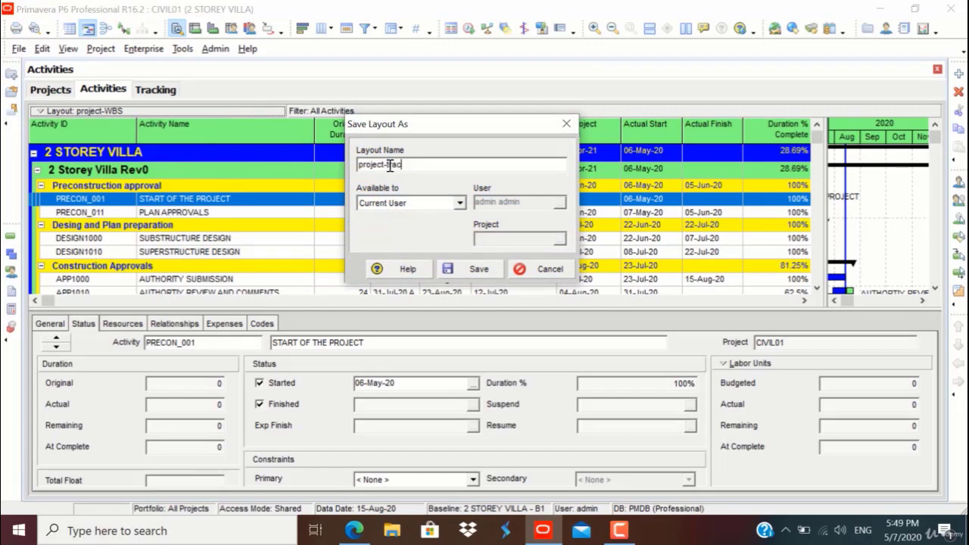
type(" format")
left_click(470, 269)
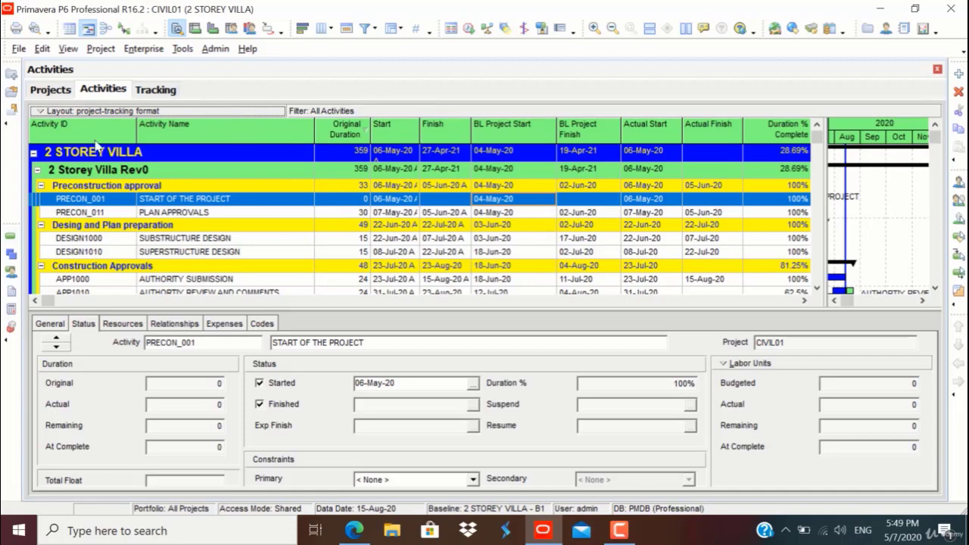
Export the project-tracking format layout to the Desktop as a Primavera Layout File (.plf) and check the file there.
left_click(39, 112)
mouse_move(54, 133)
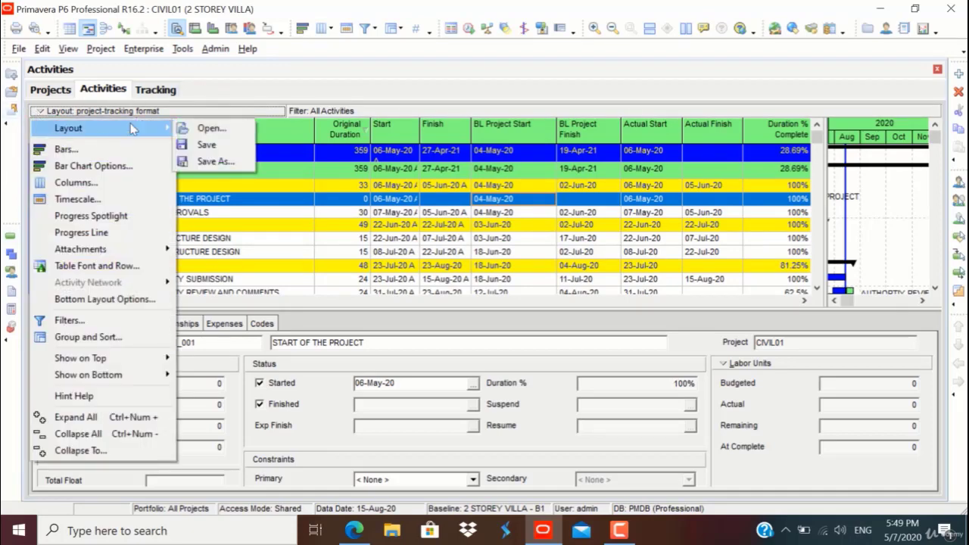
left_click(208, 130)
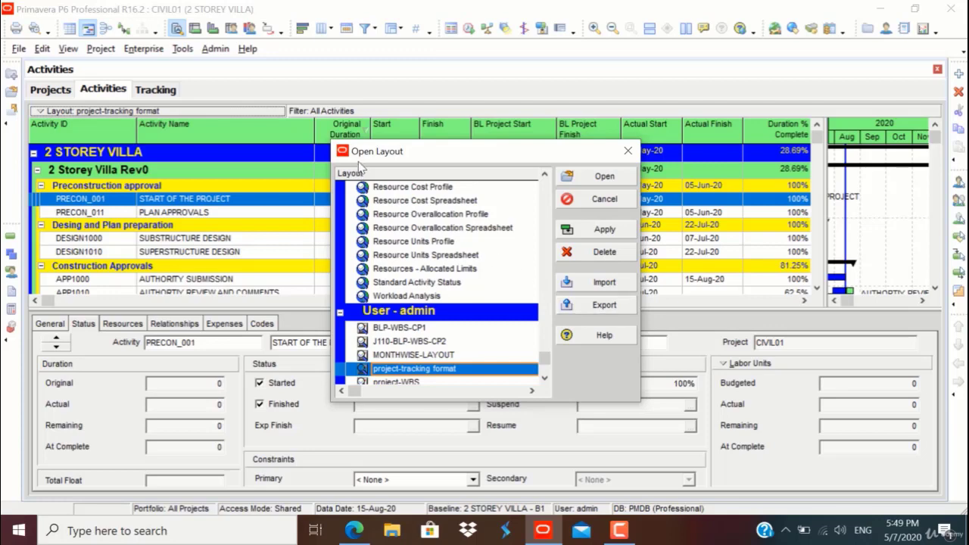
left_click(604, 305)
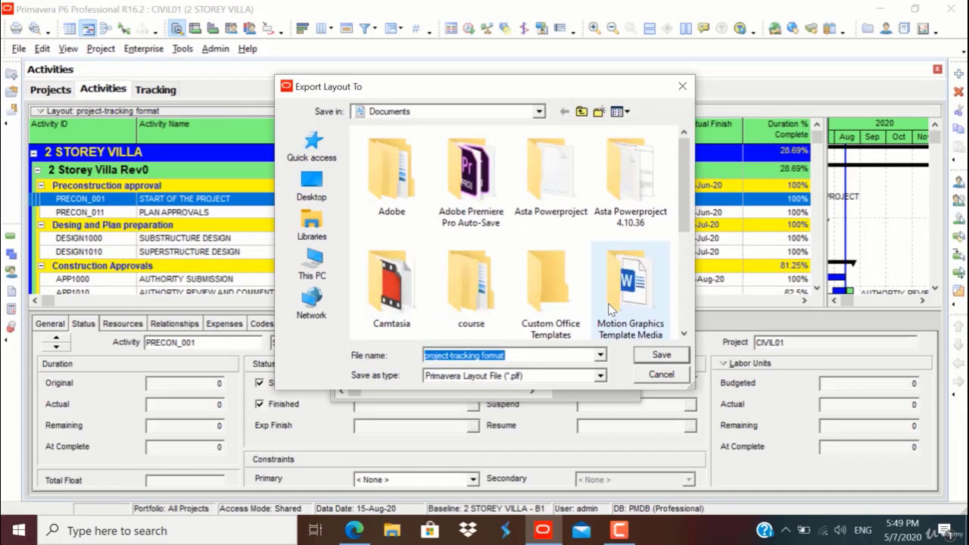
left_click(330, 187)
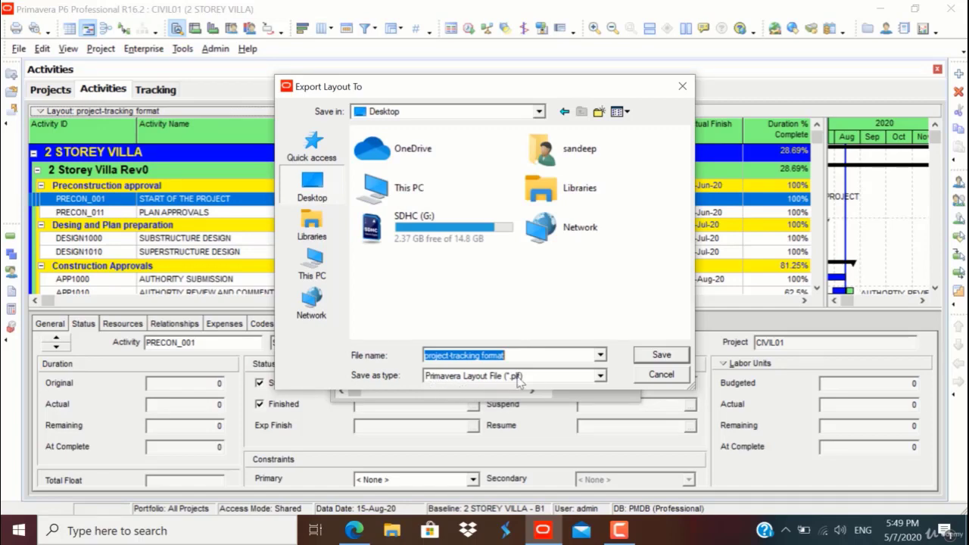
left_click(652, 360)
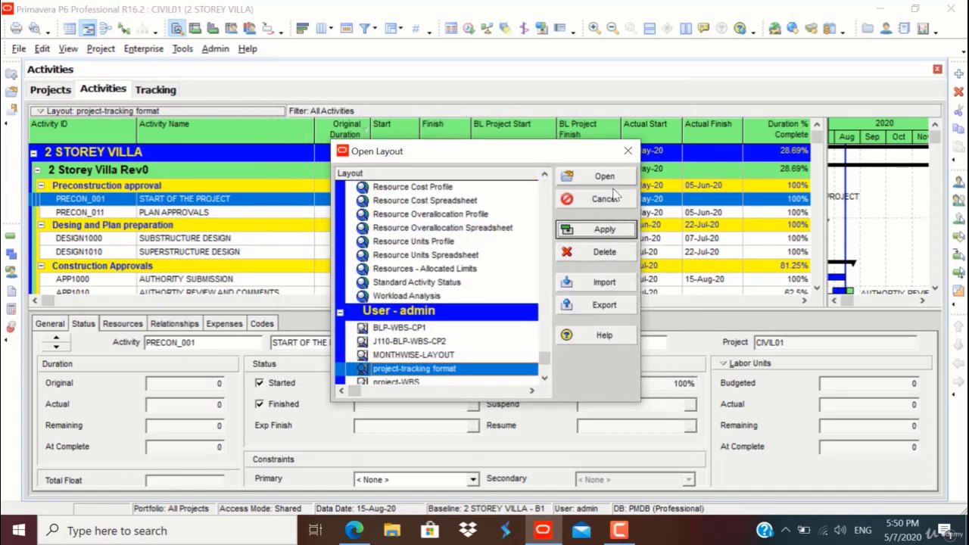
left_click(628, 151)
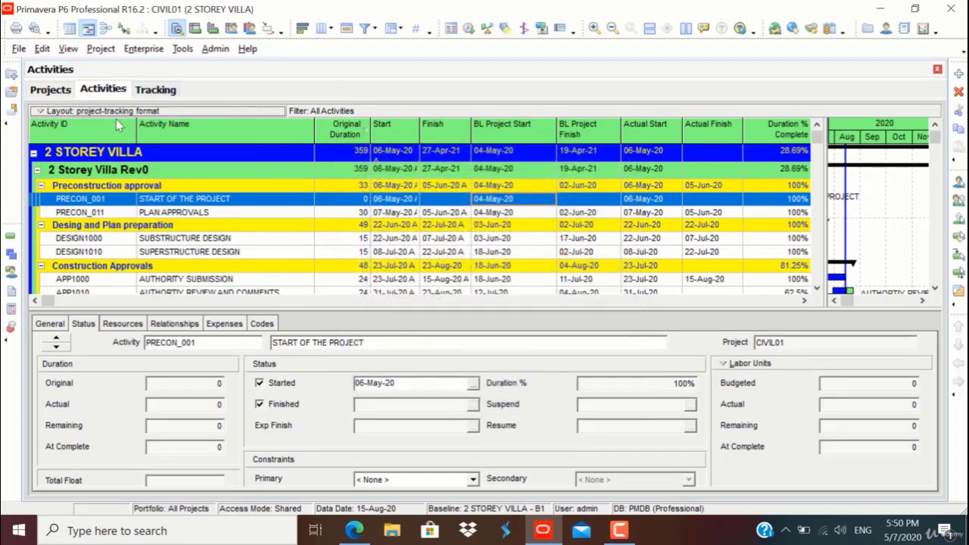
left_click(117, 111)
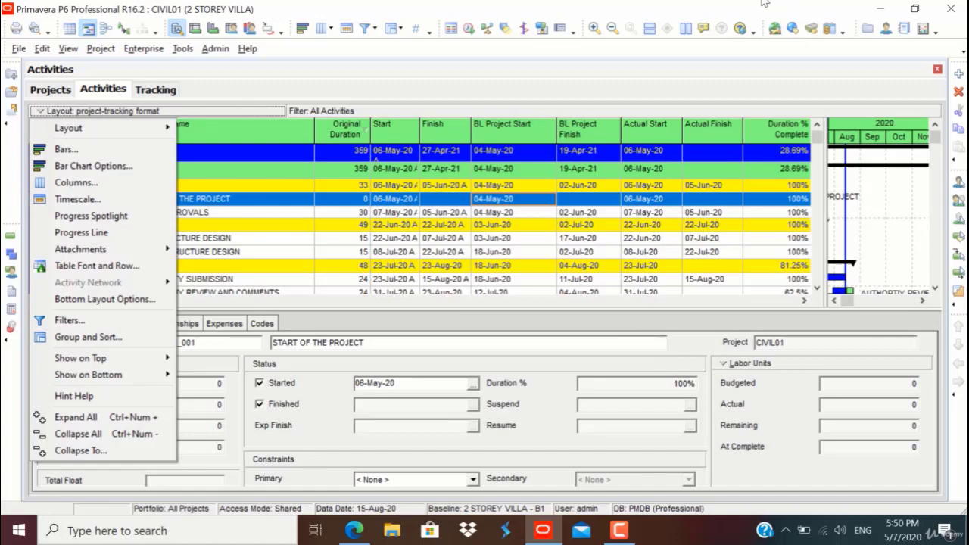
left_click(880, 8)
left_click(880, 9)
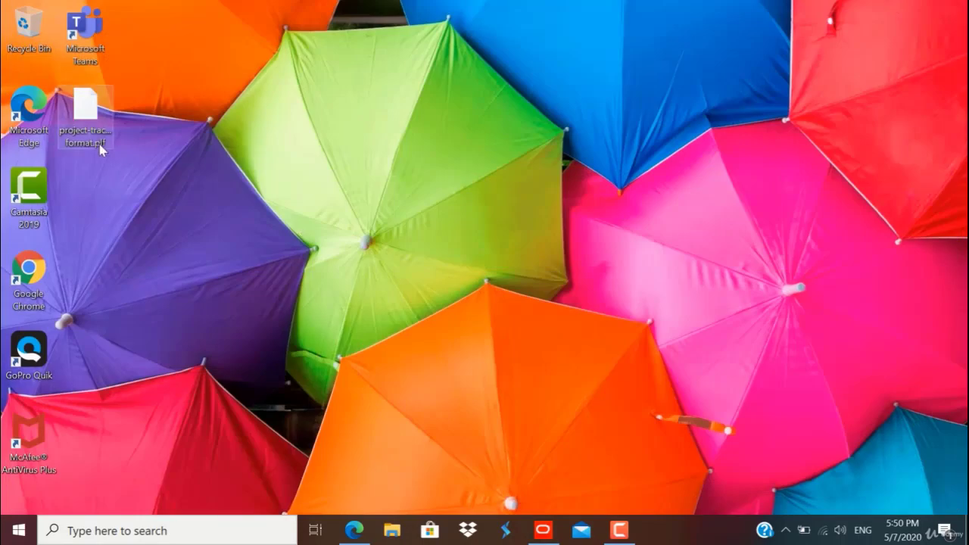
left_click(544, 531)
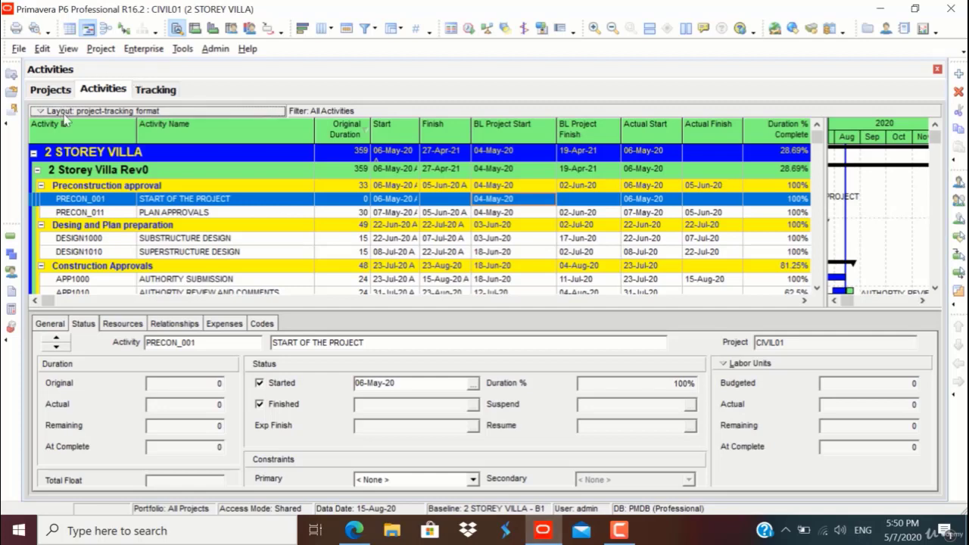
Import project-tracking format.plf from the Desktop as a layout named "project-tracking format 1", without opening it.
left_click(63, 111)
mouse_move(108, 133)
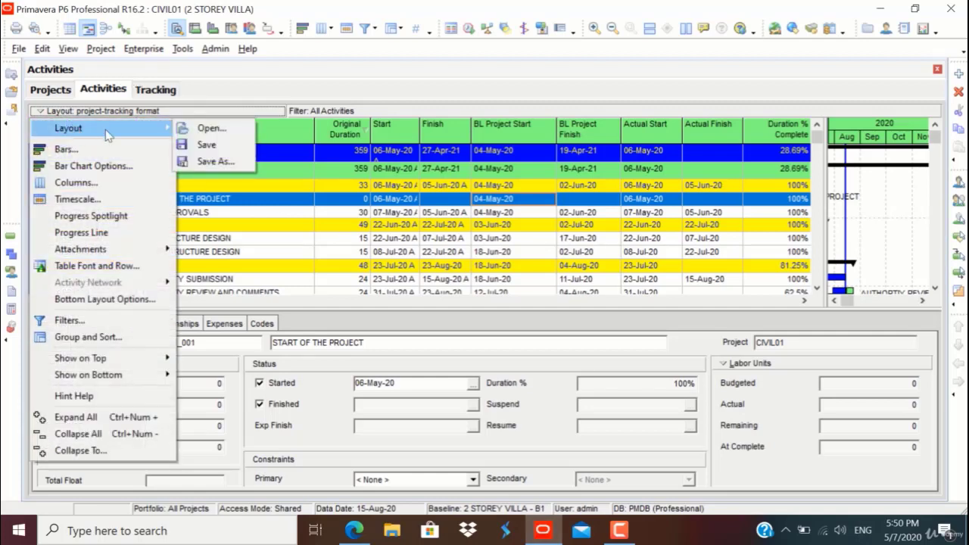
left_click(202, 128)
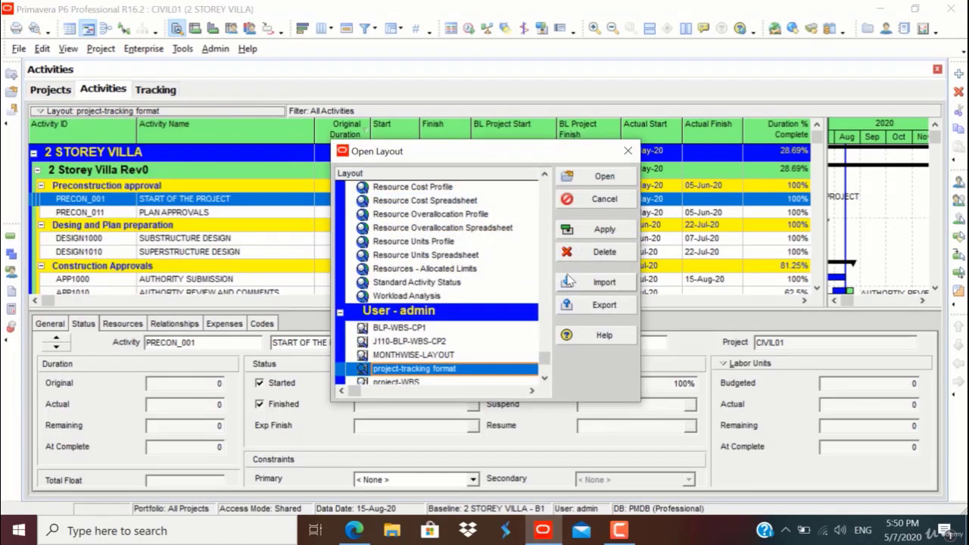
left_click(576, 280)
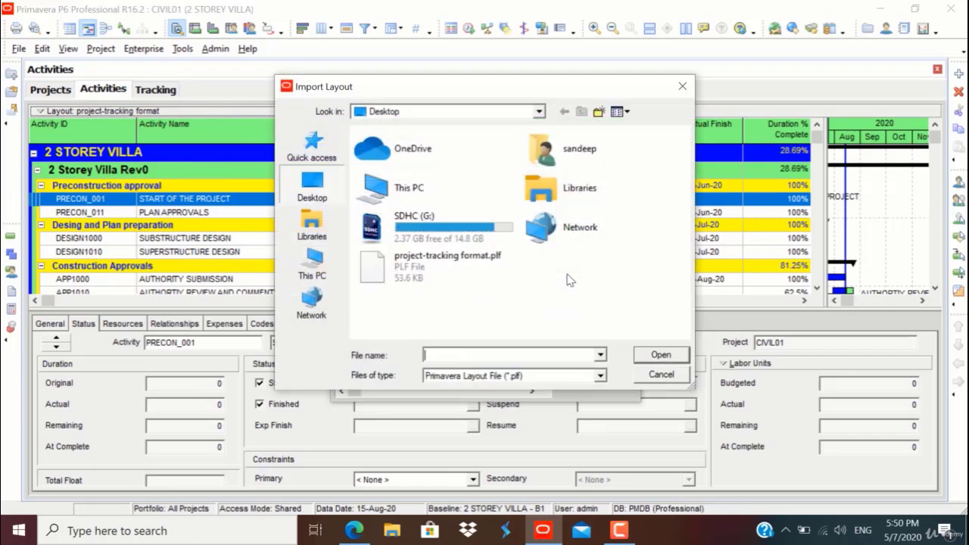
left_click(405, 279)
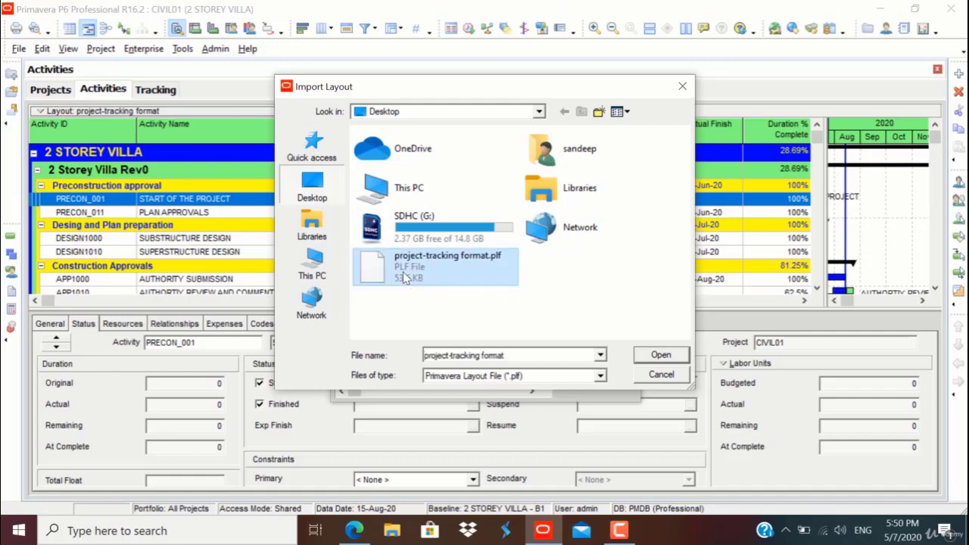
left_click(654, 354)
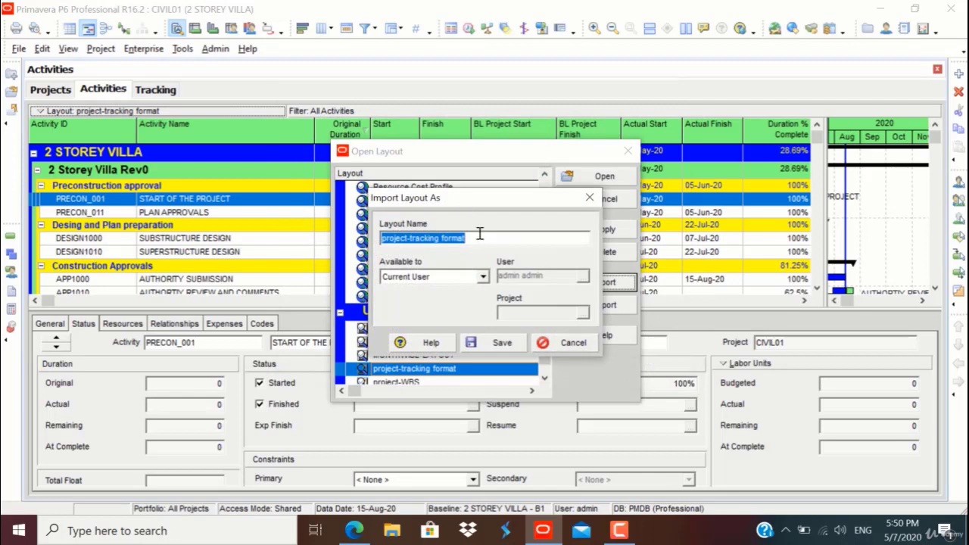
left_click(479, 234)
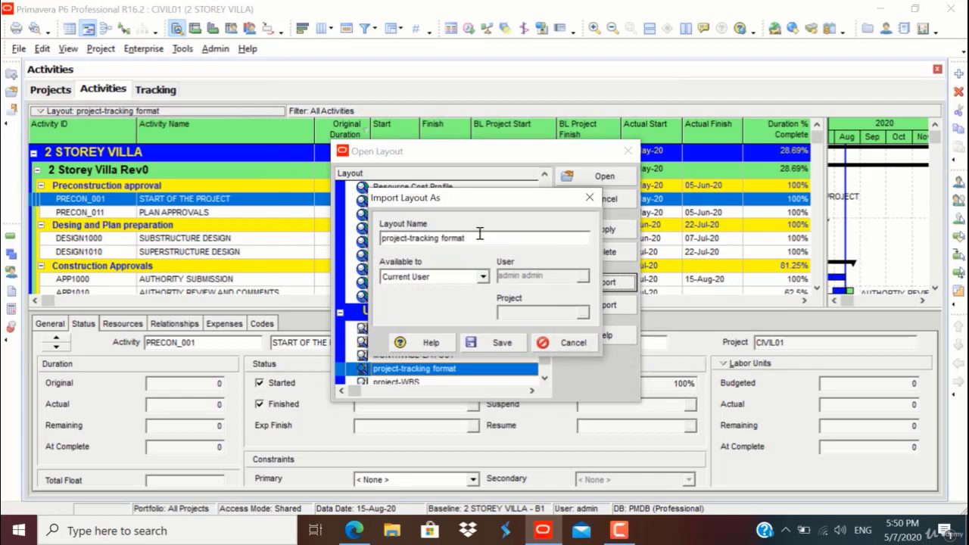
type("1")
left_click(487, 344)
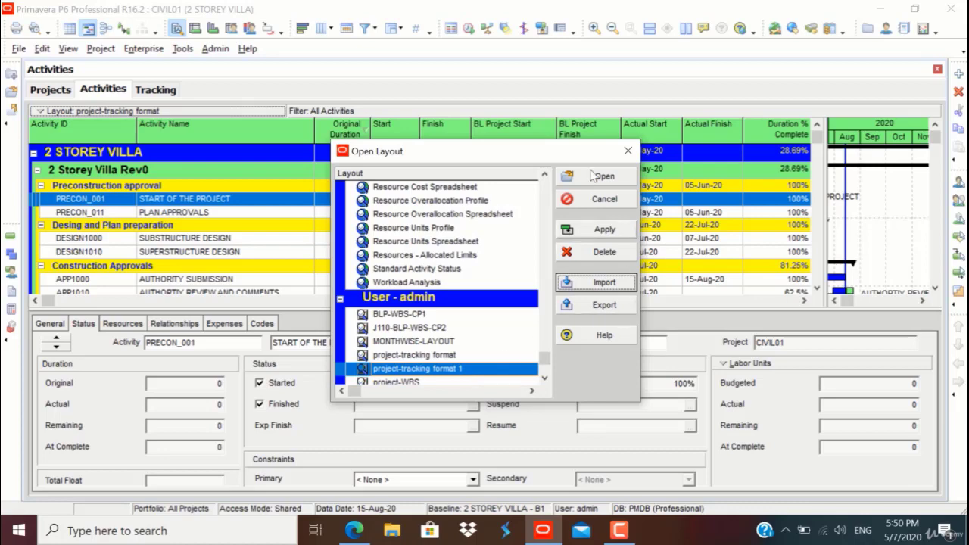
left_click(599, 202)
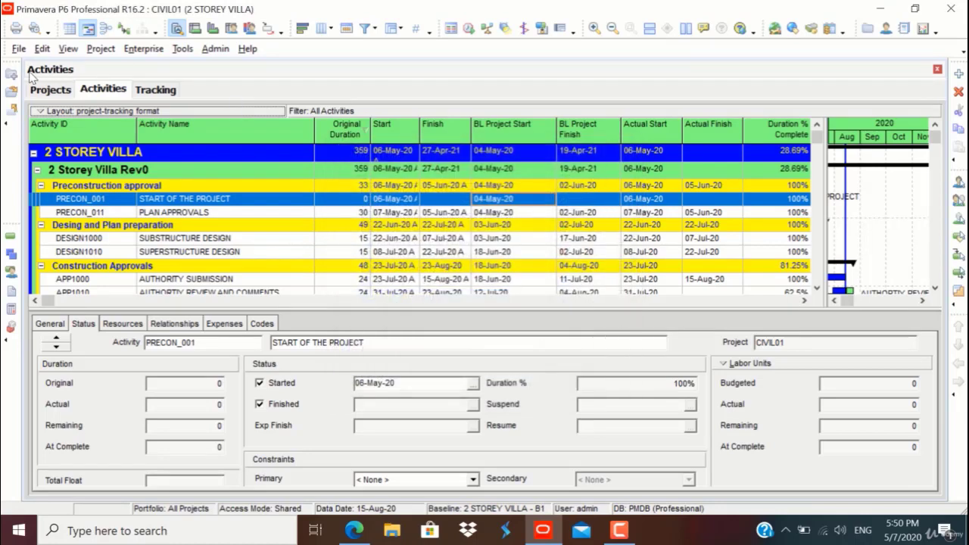
Start exporting the project in Primavera PM - (XER) format and set the file version to 15.1.
left_click(19, 50)
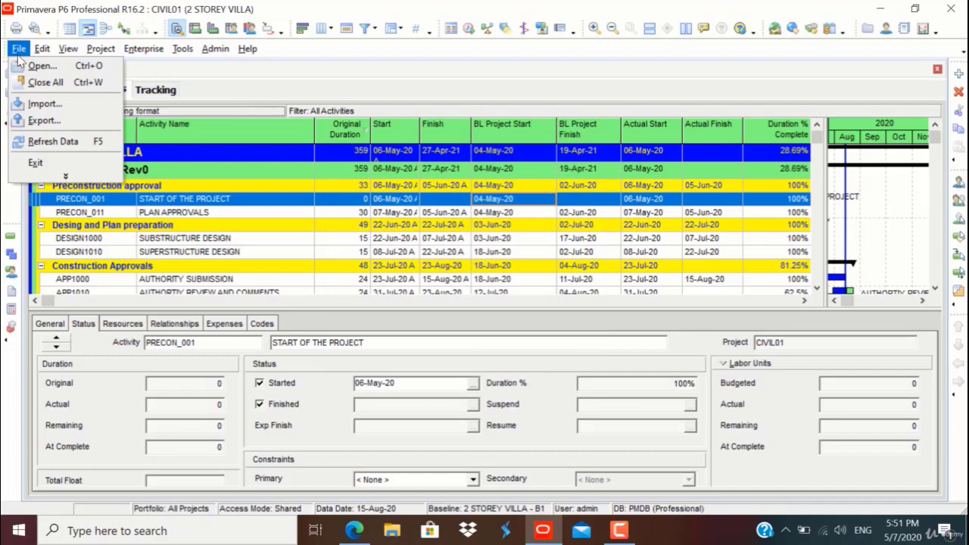
left_click(56, 177)
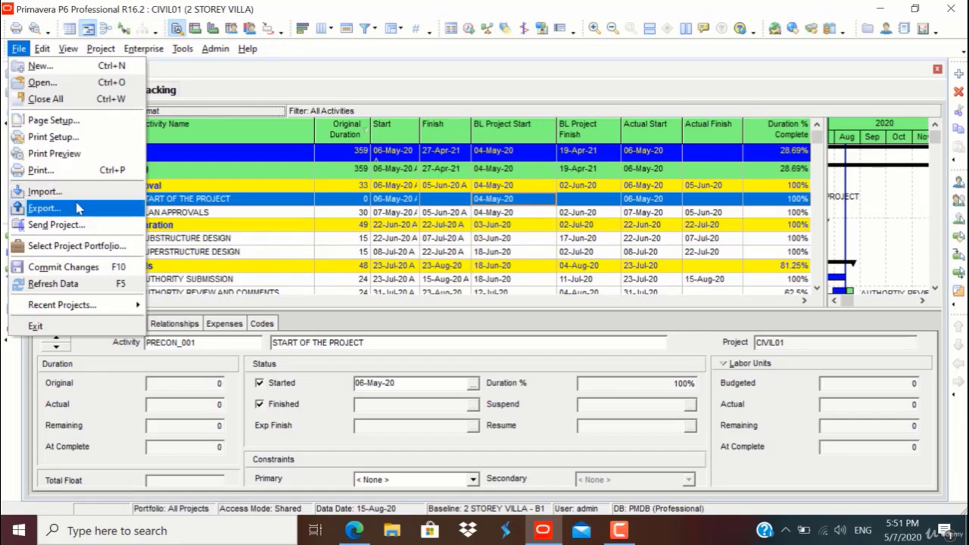
left_click(79, 208)
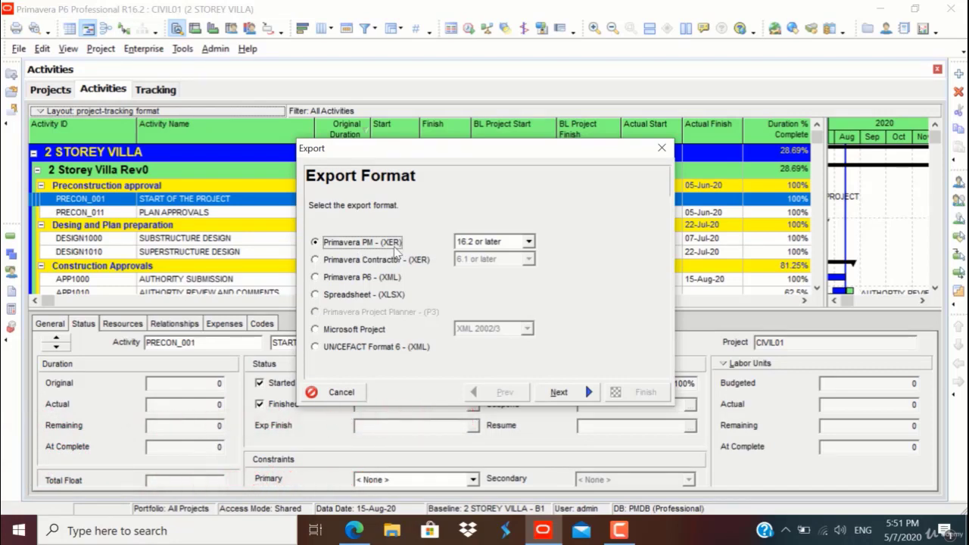
left_click(531, 243)
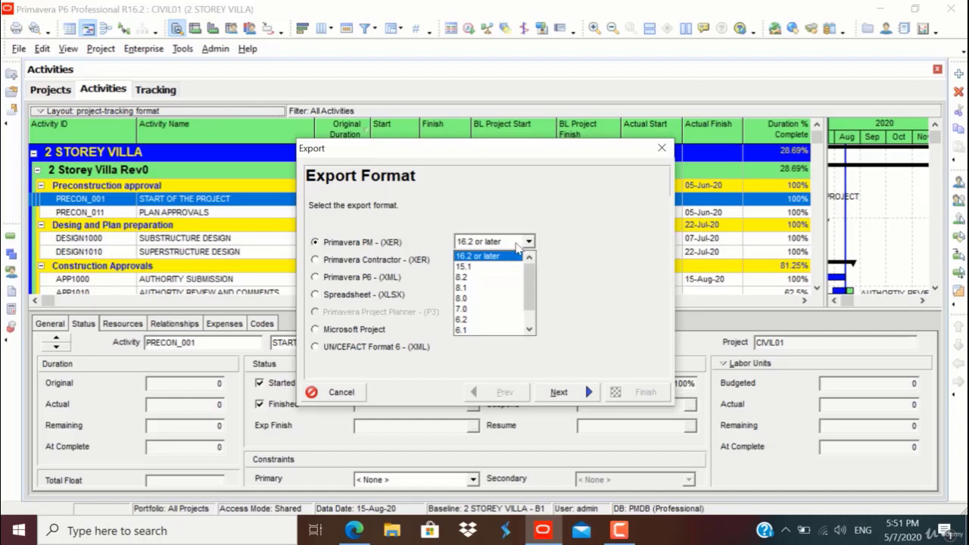
left_click(528, 323)
left_click(528, 321)
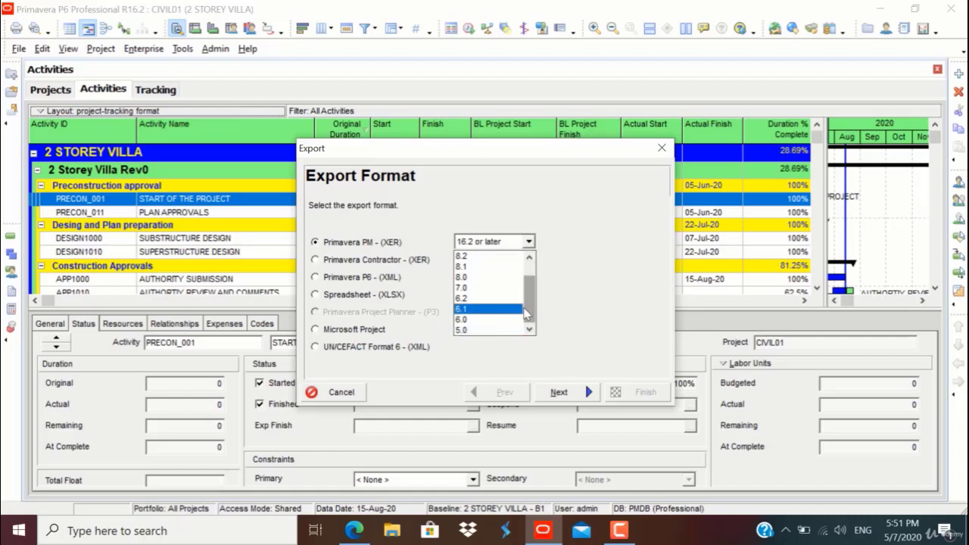
left_click_drag(529, 300, 536, 277)
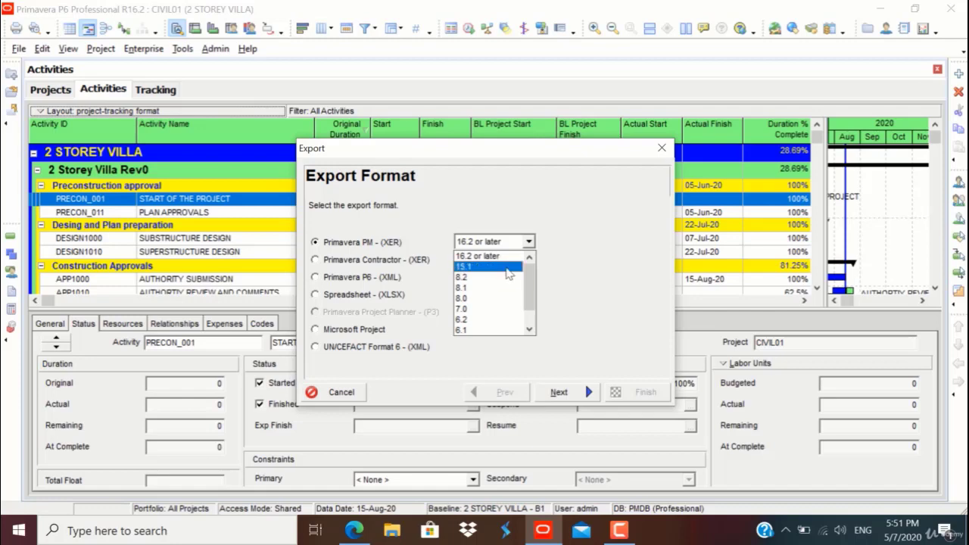
left_click(506, 268)
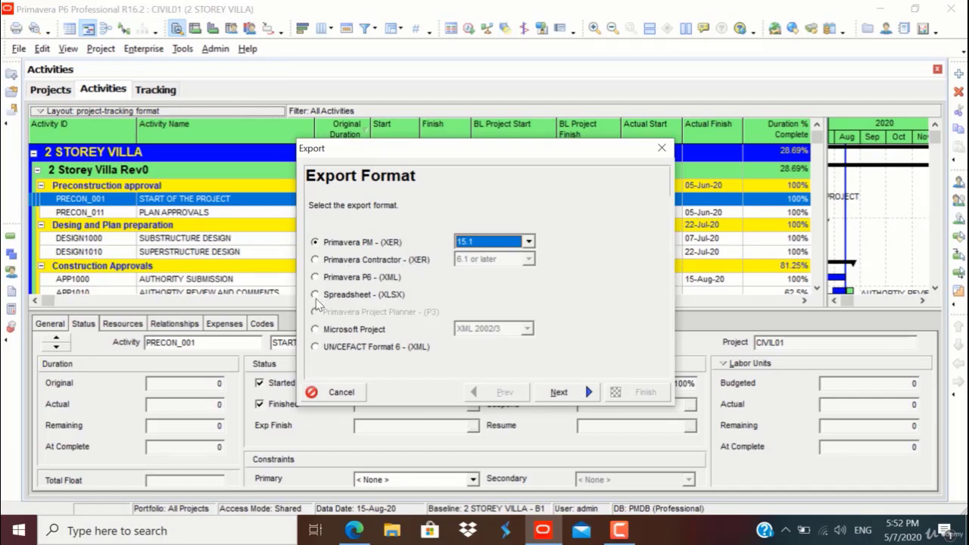
left_click(316, 331)
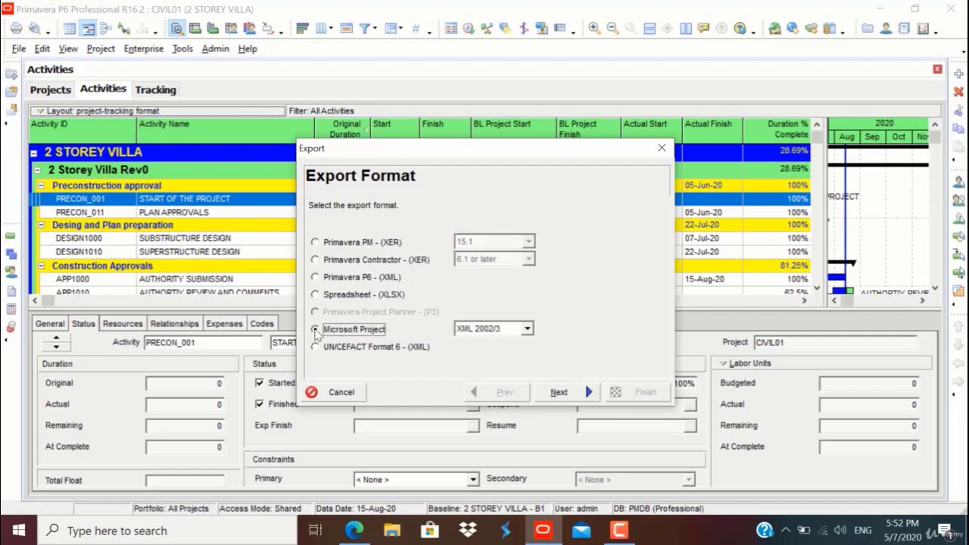
left_click(478, 329)
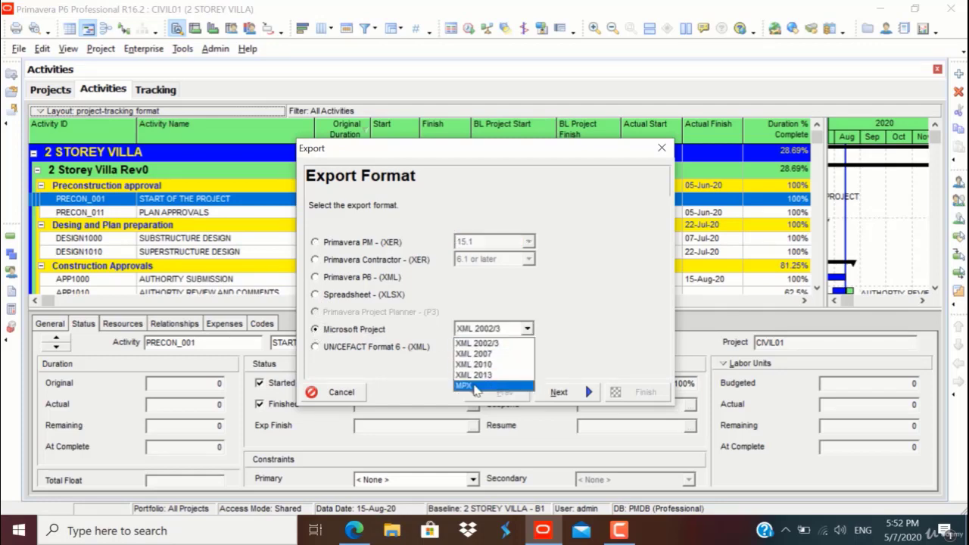
left_click(480, 343)
left_click(317, 296)
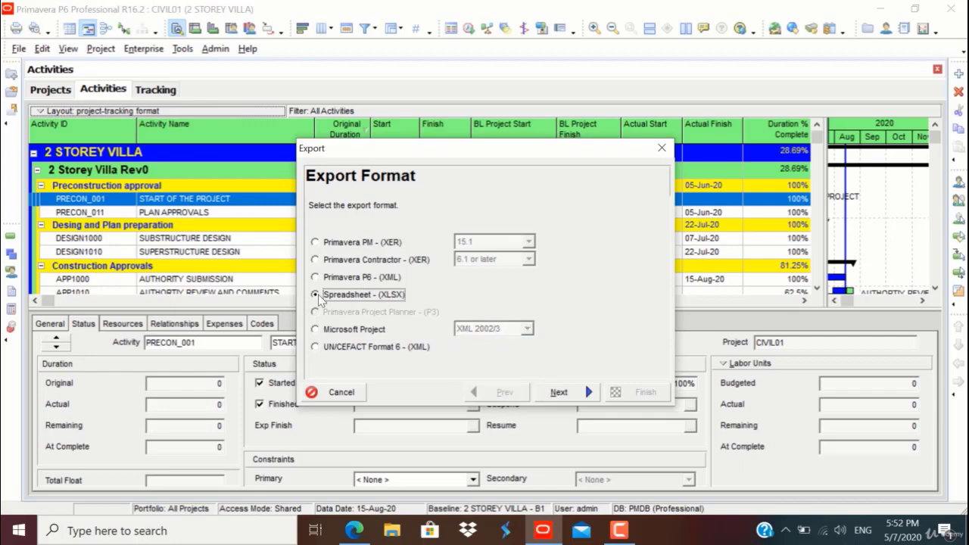
left_click(316, 278)
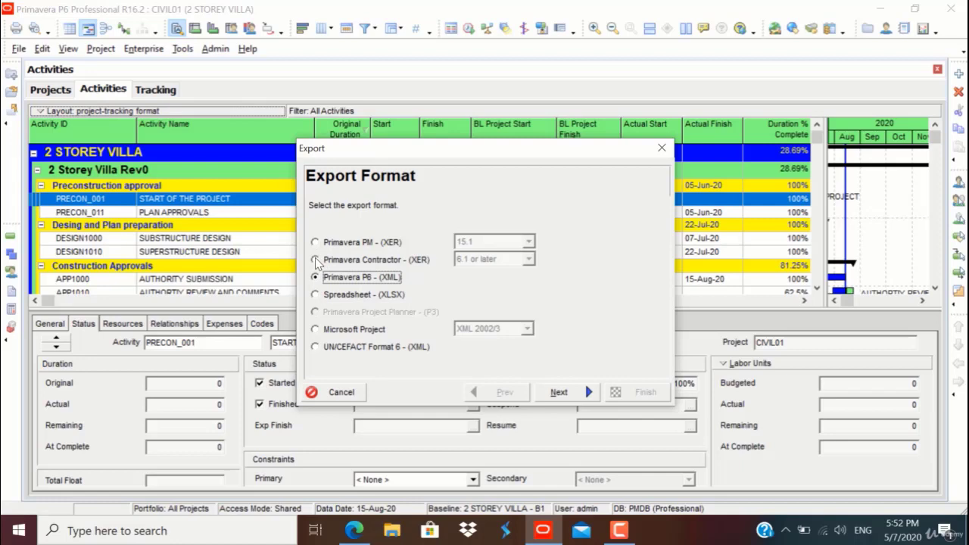
left_click(315, 260)
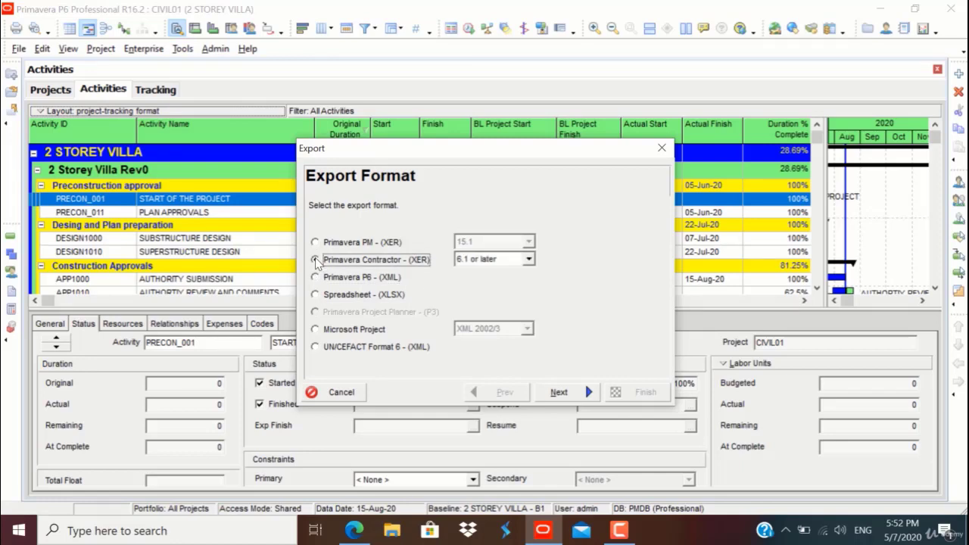
left_click(316, 242)
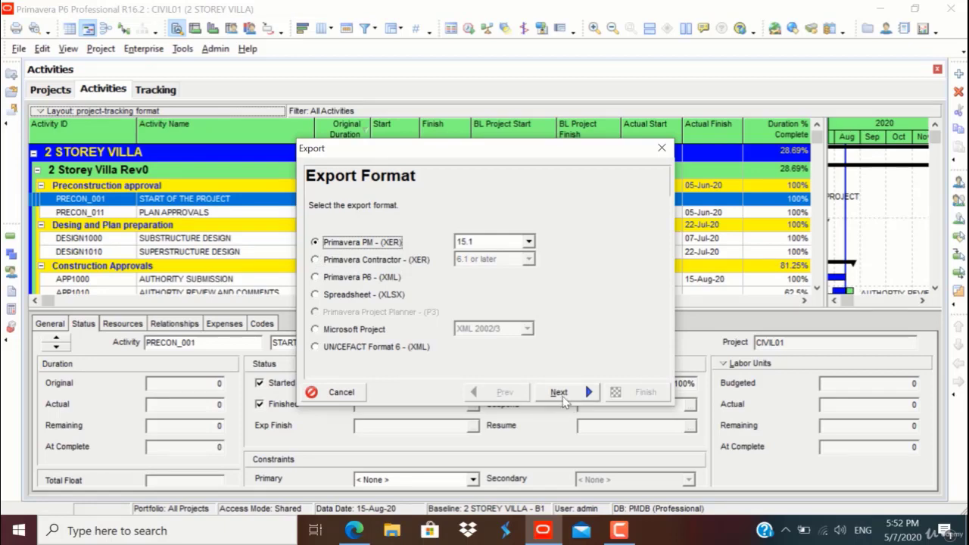
Accept Project as the type of data to export and CIVIL01 (2 STOREY VILLA) as the project to export.
left_click(561, 393)
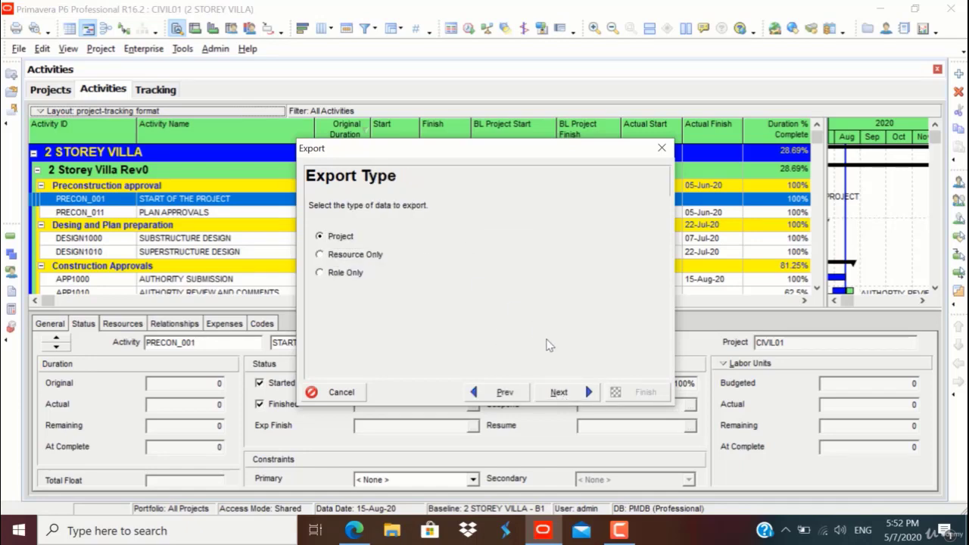
left_click(566, 401)
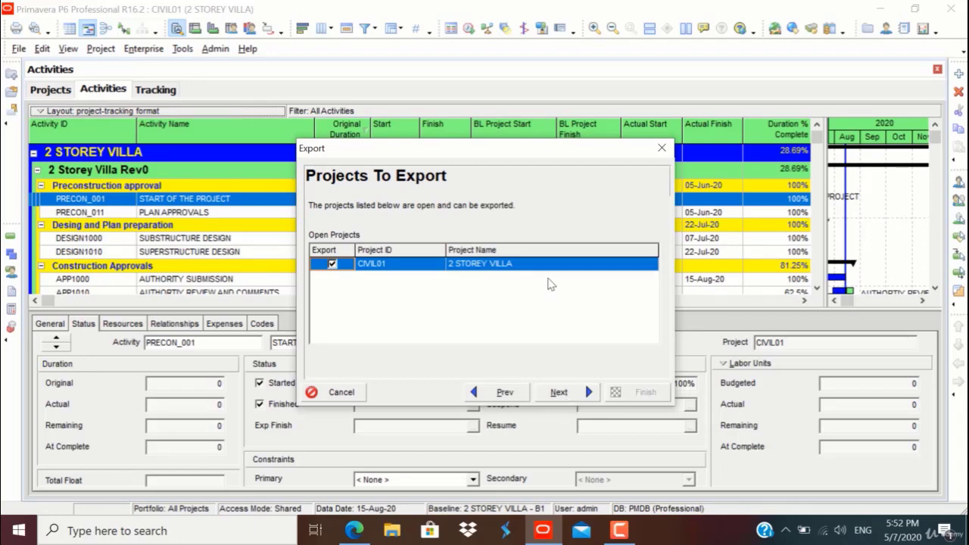
left_click(575, 395)
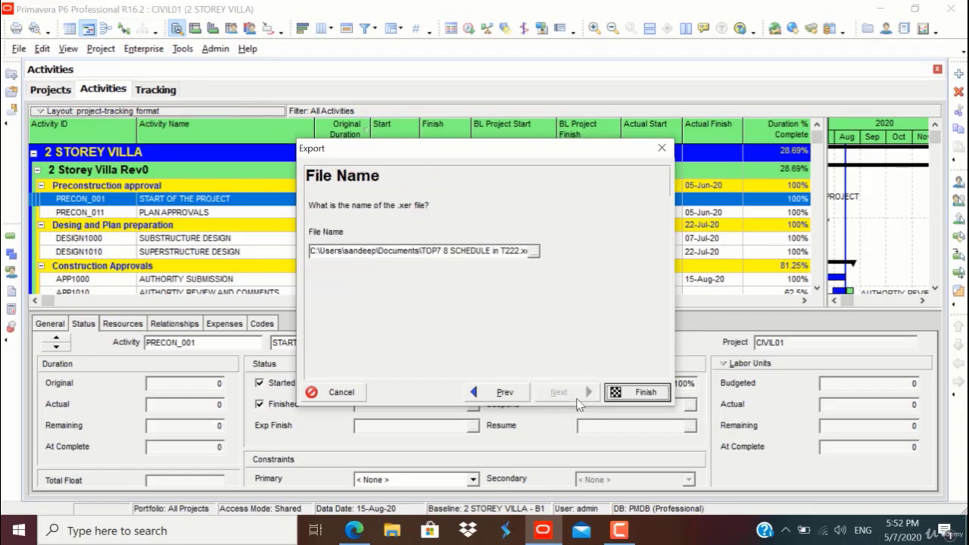
Export the project to the Desktop as an XER file named "Civil Project" and check the file there.
left_click(533, 251)
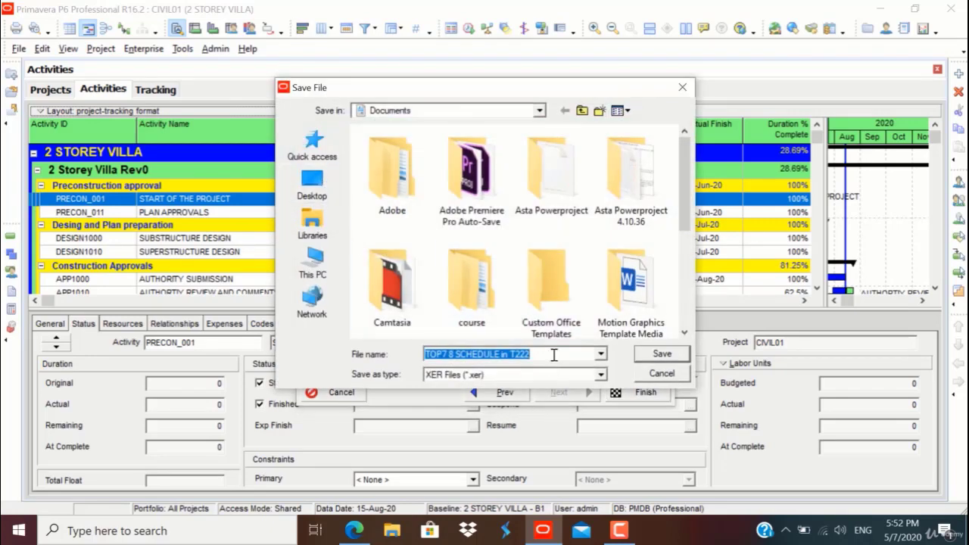
left_click_drag(552, 350, 402, 371)
key("BackSpace")
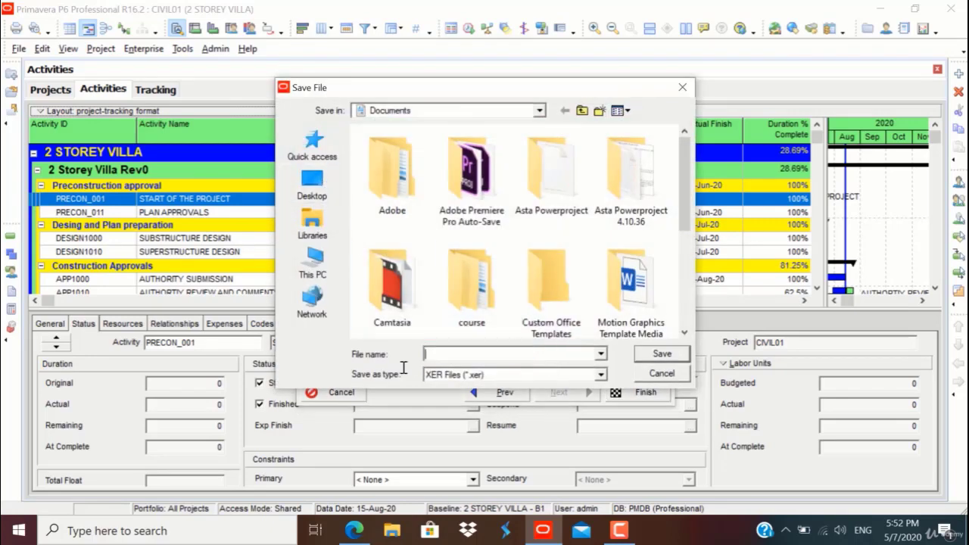
type("Civil Project")
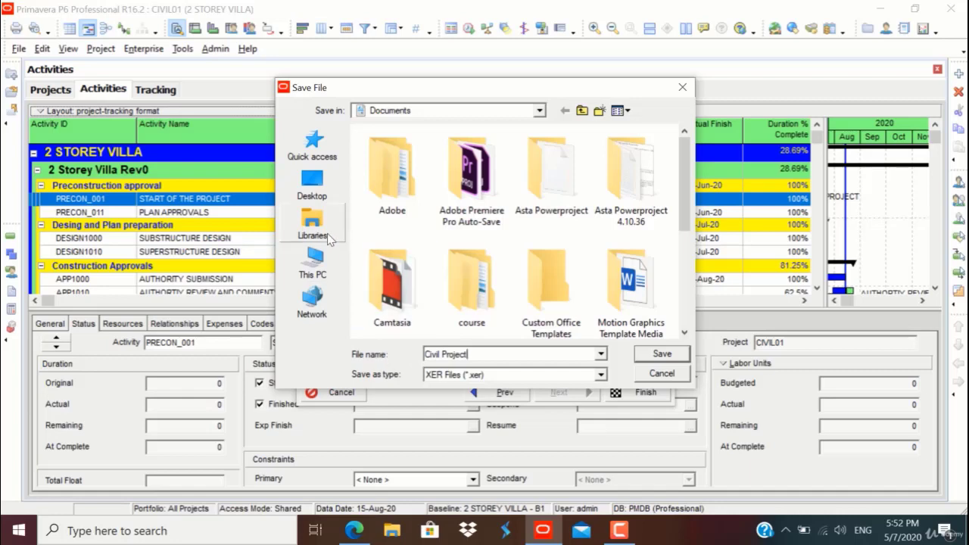
left_click(313, 185)
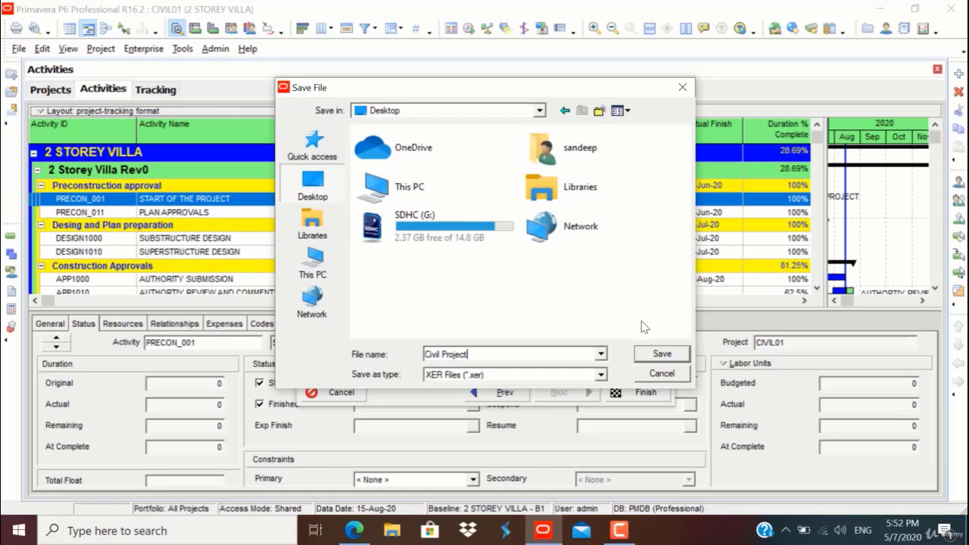
left_click(652, 355)
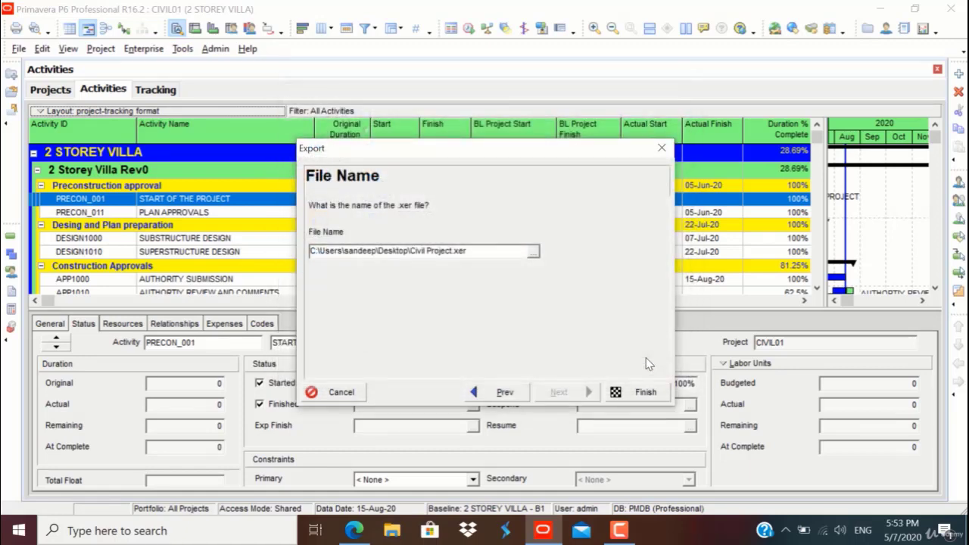
left_click(638, 392)
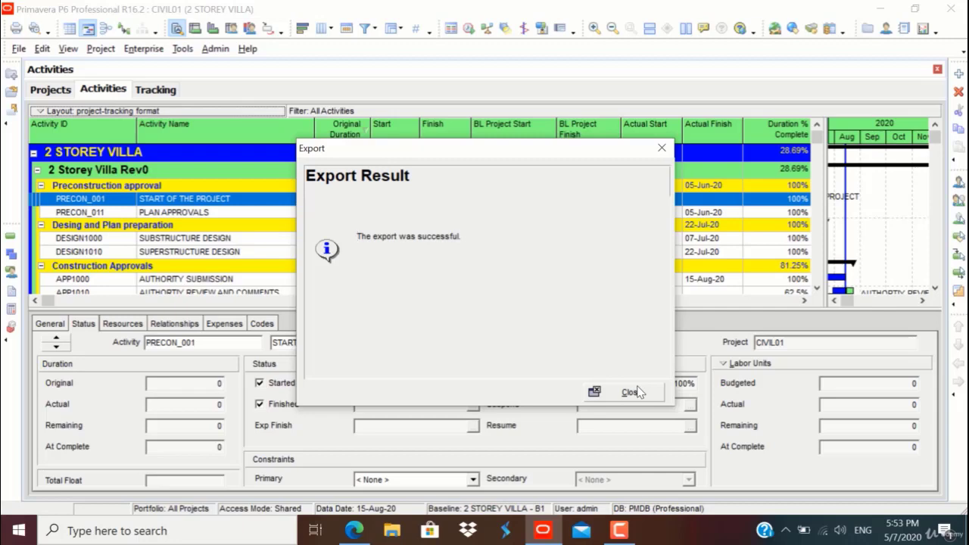
left_click(629, 391)
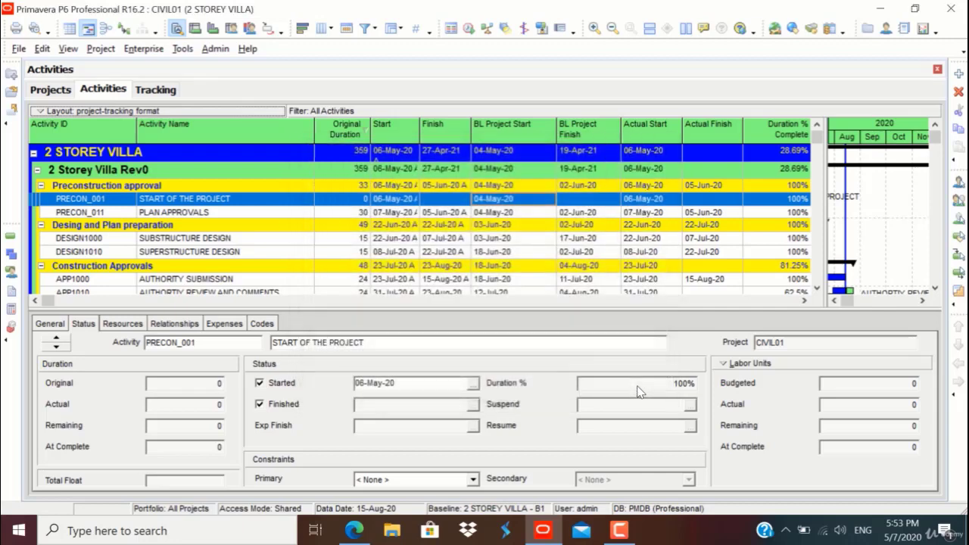
left_click(875, 11)
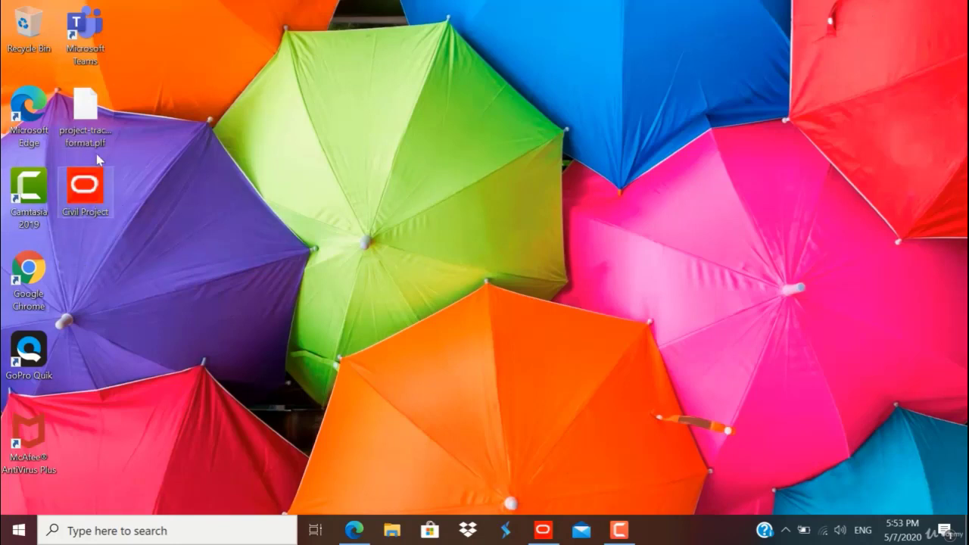
double_click(92, 205)
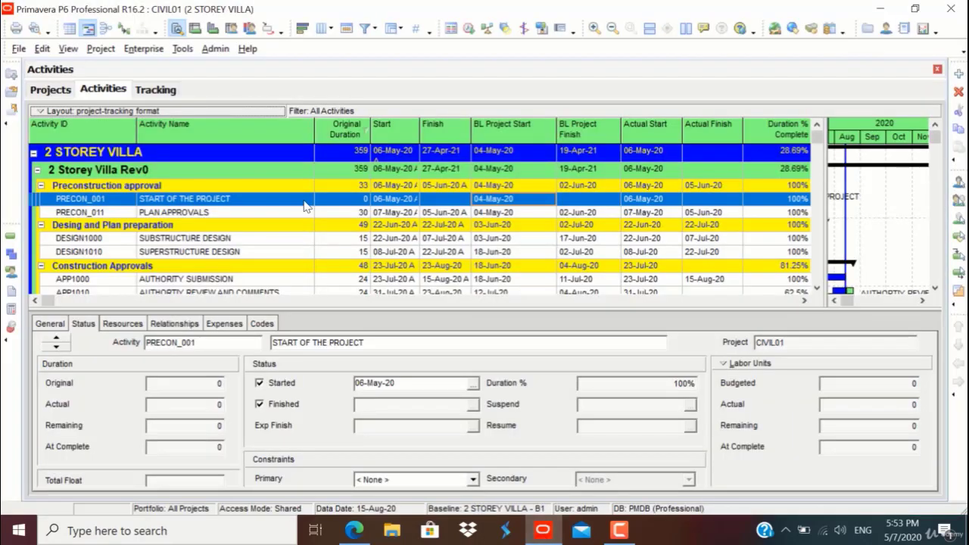
Start importing project data in Primavera PM - (XER) format, using Civil Project.xer from the Desktop as the source file.
left_click(18, 49)
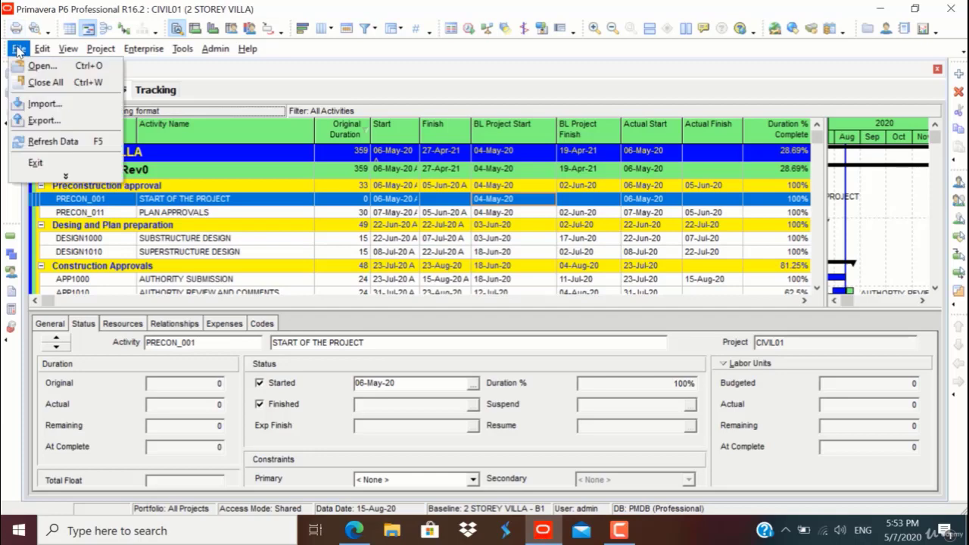
left_click(44, 105)
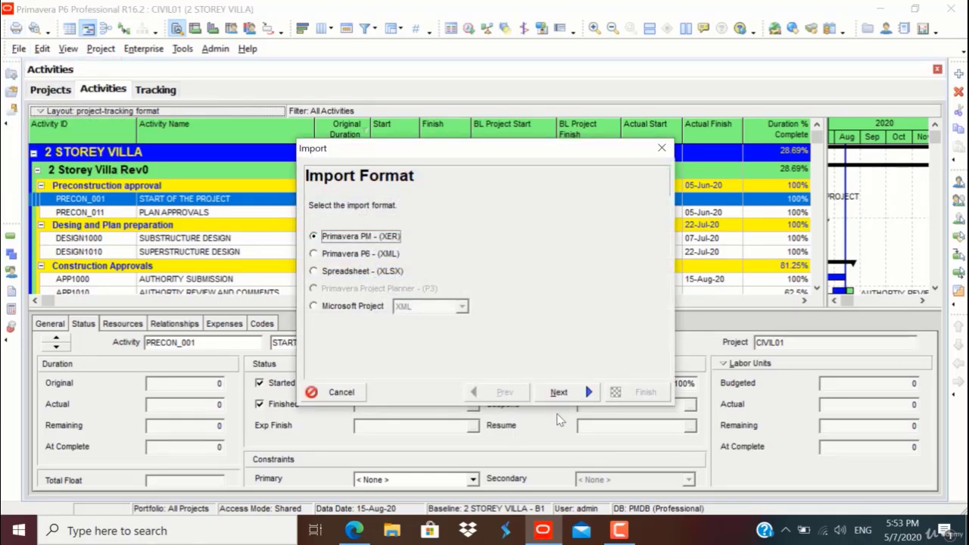
left_click(563, 394)
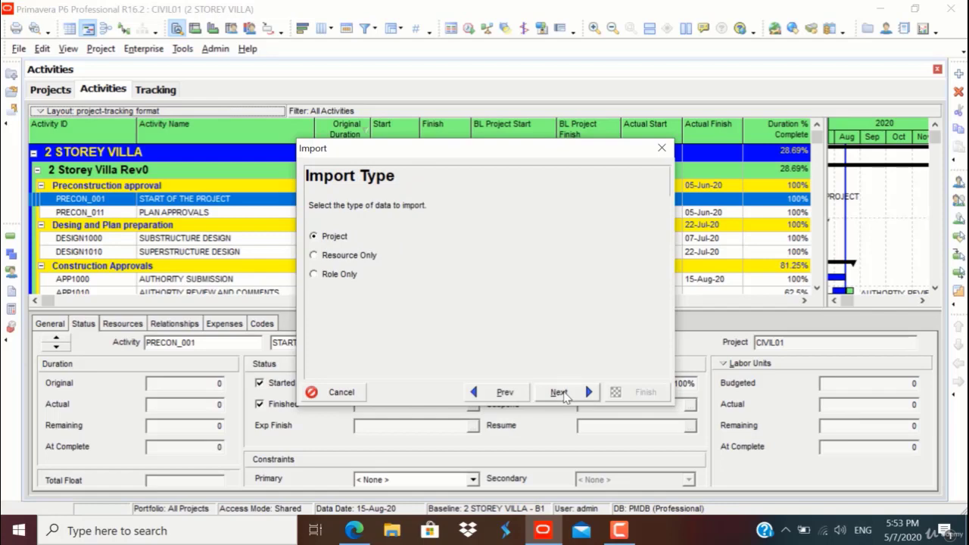
left_click(560, 392)
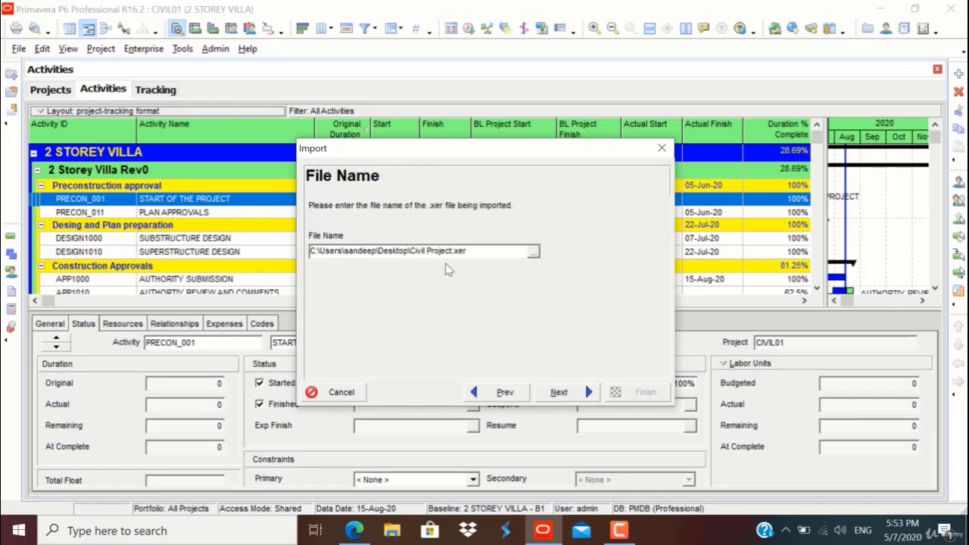
left_click(534, 252)
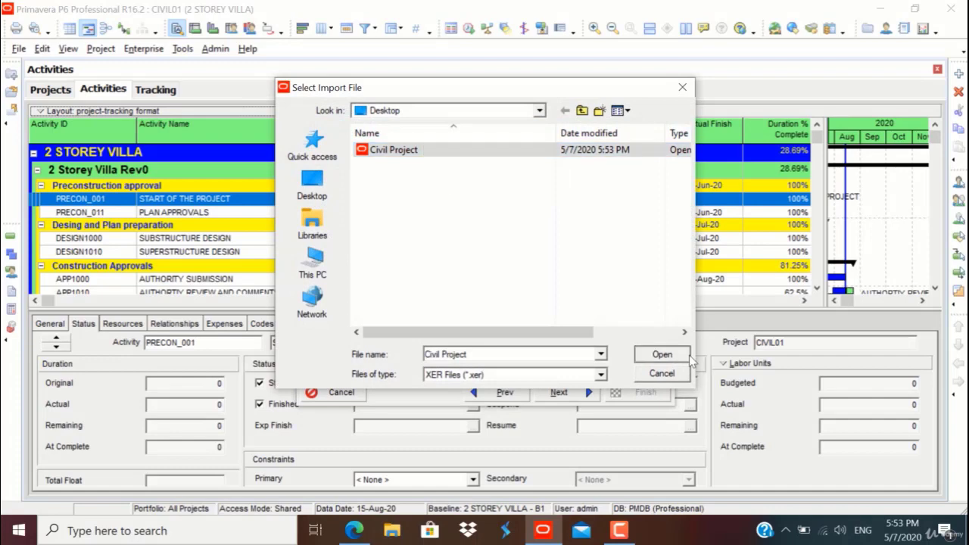
left_click(660, 353)
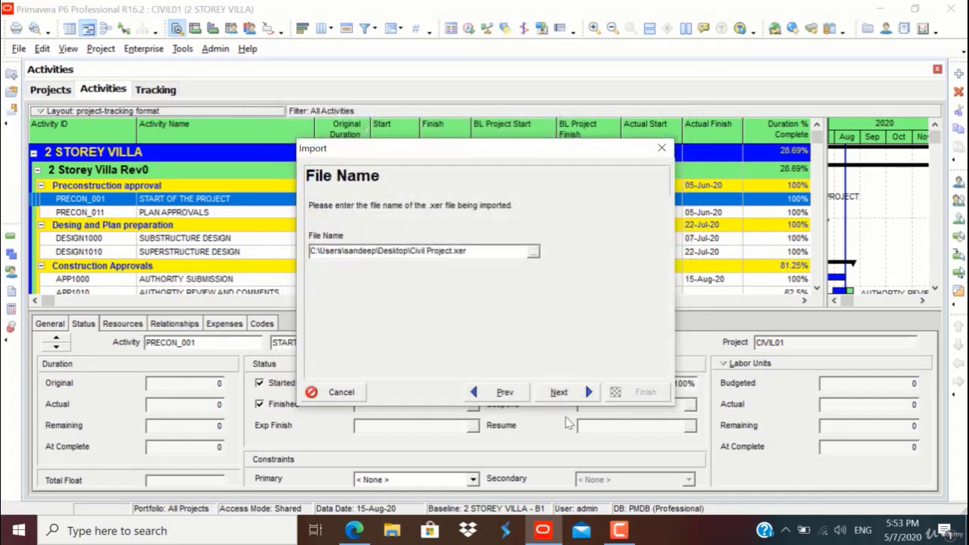
left_click(560, 392)
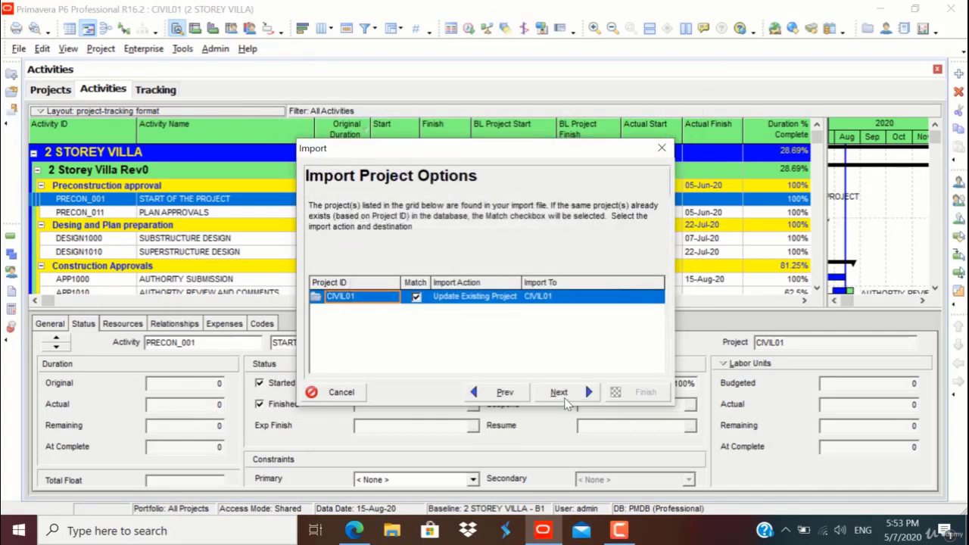
Set the import action for project CIVIL01 to Create New Project.
left_click(517, 300)
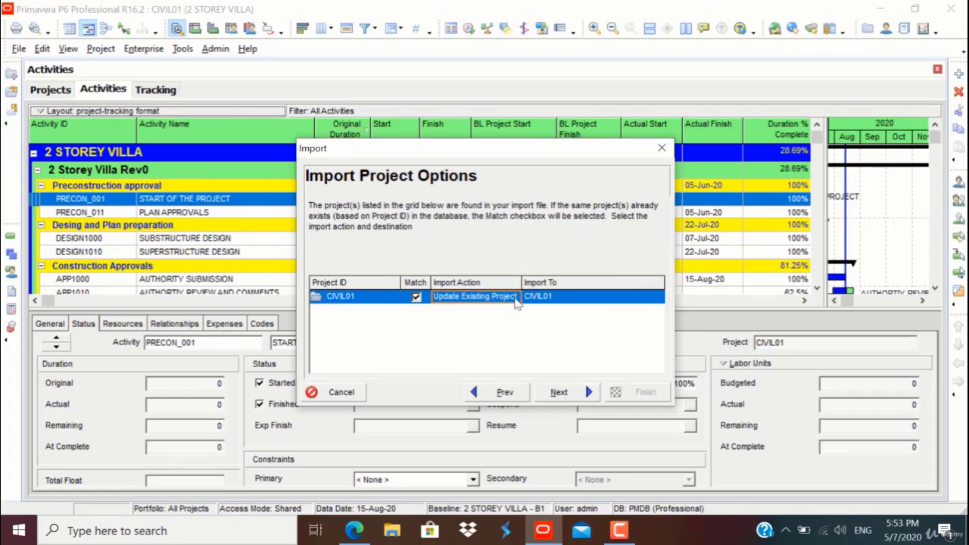
left_click(517, 300)
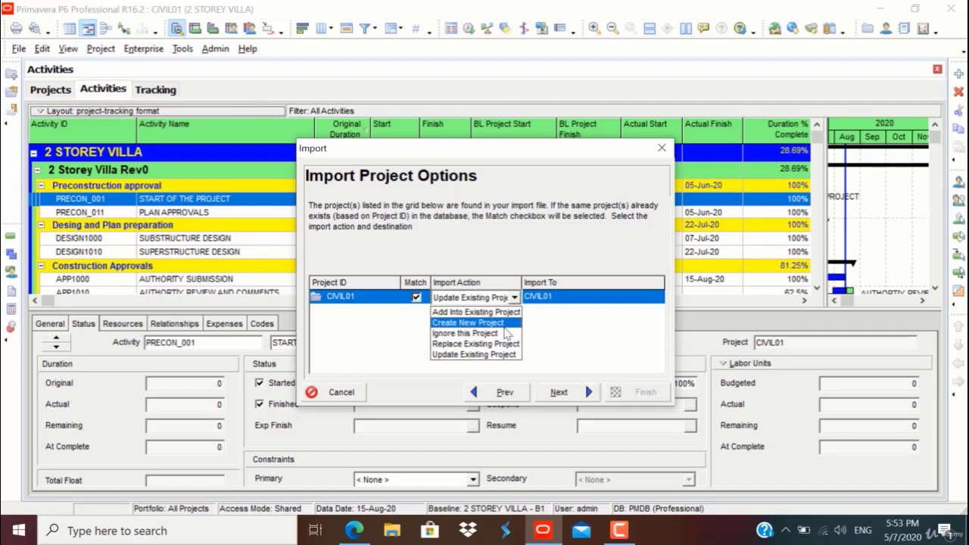
left_click(504, 325)
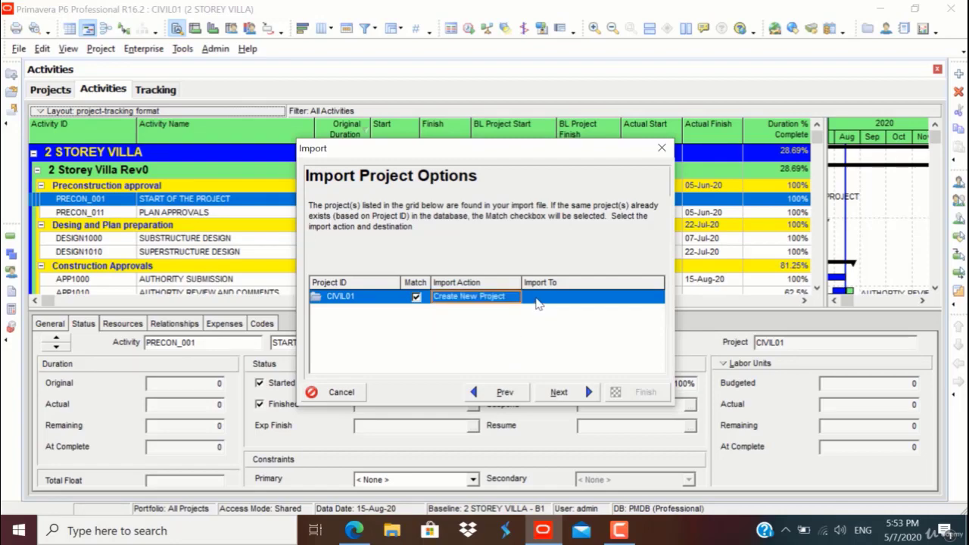
Set the import destination for project CIVIL01 to the CIVIL-PM (PROJECT MONITORING) EPS.
left_click(536, 303)
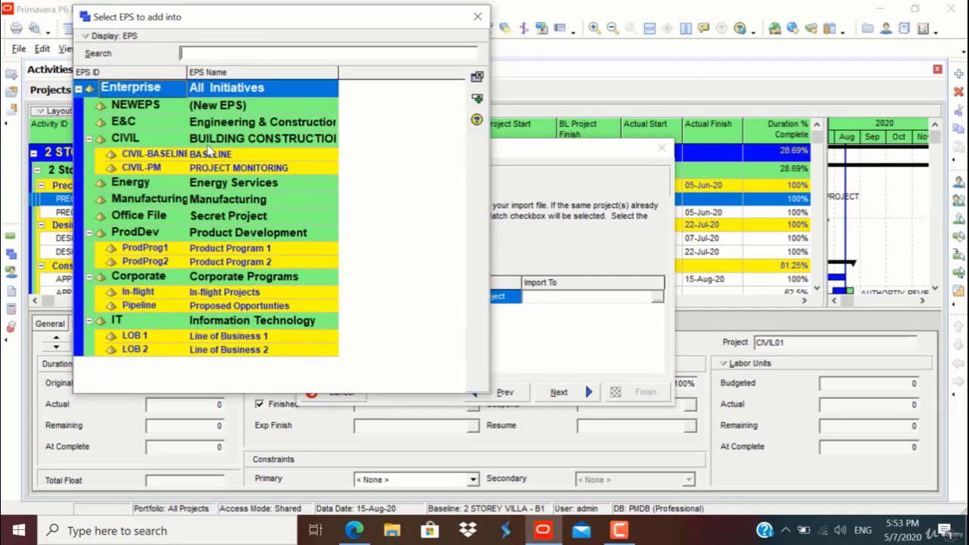
left_click(219, 173)
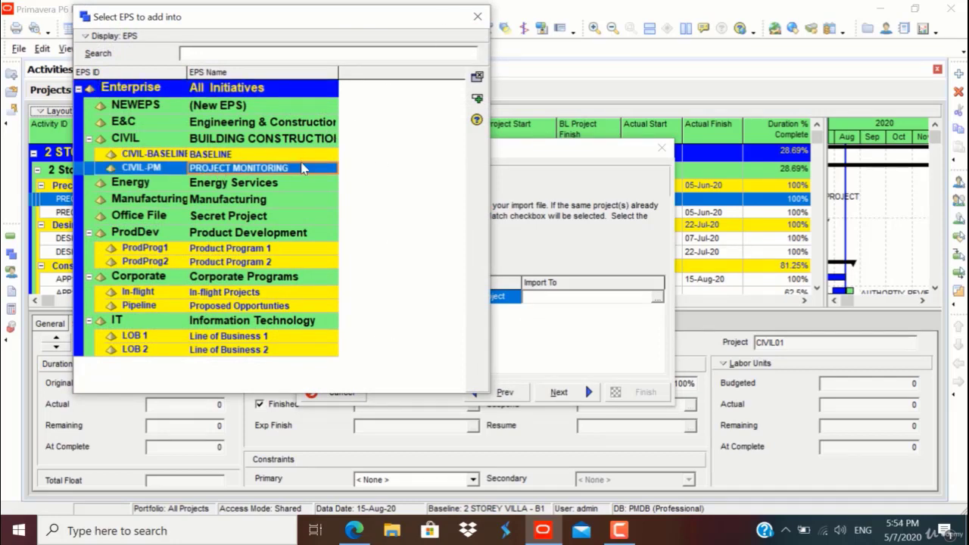
left_click(476, 99)
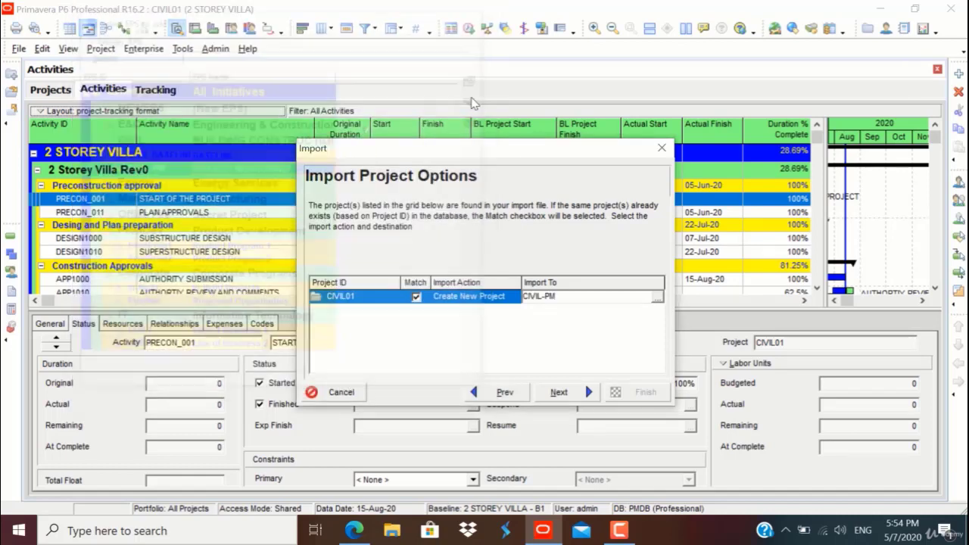
Import the project using the Default Configuration update options, finishing and closing the import wizard.
left_click(560, 392)
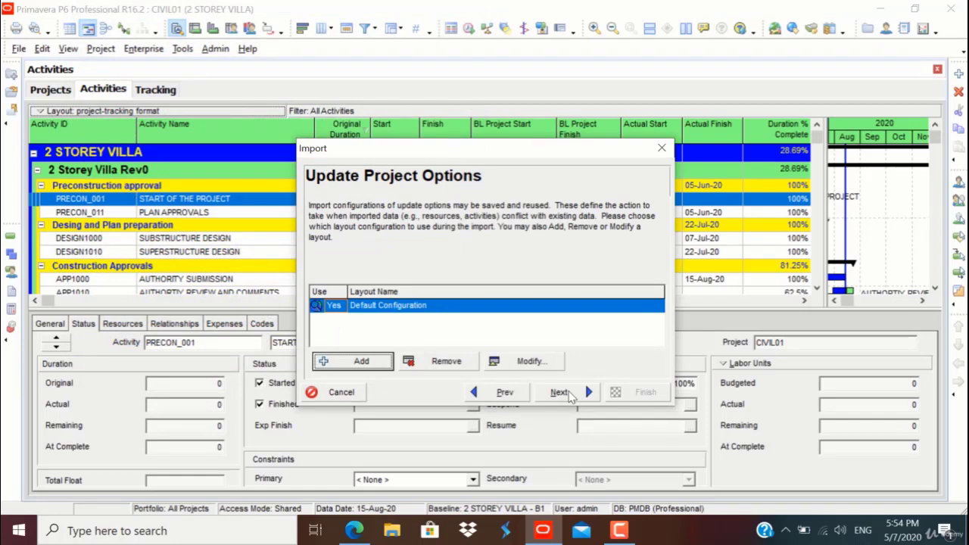
left_click(569, 395)
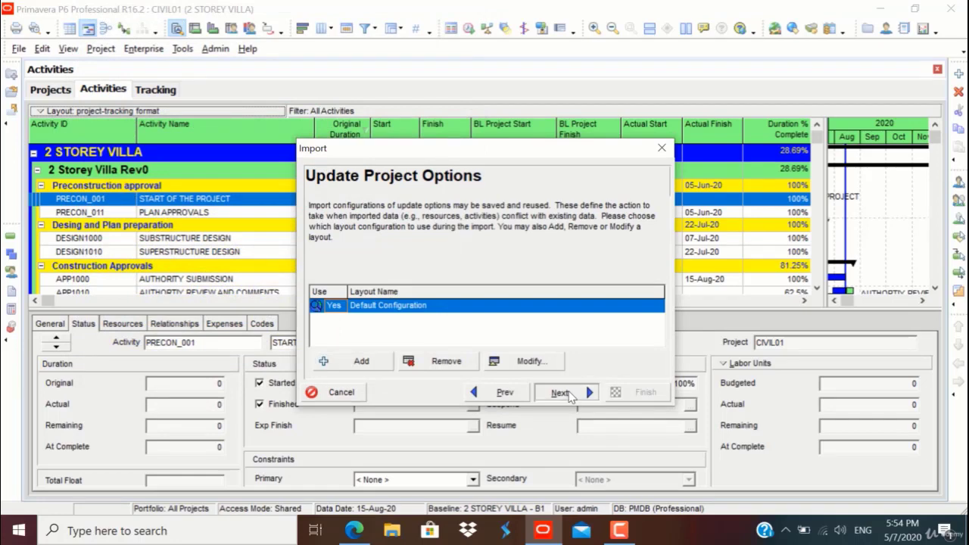
left_click(636, 399)
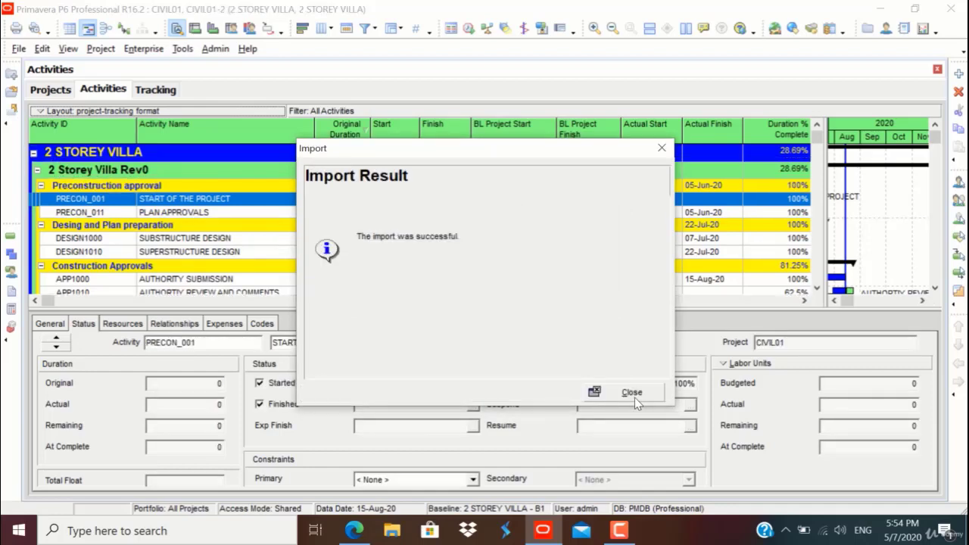
left_click(634, 393)
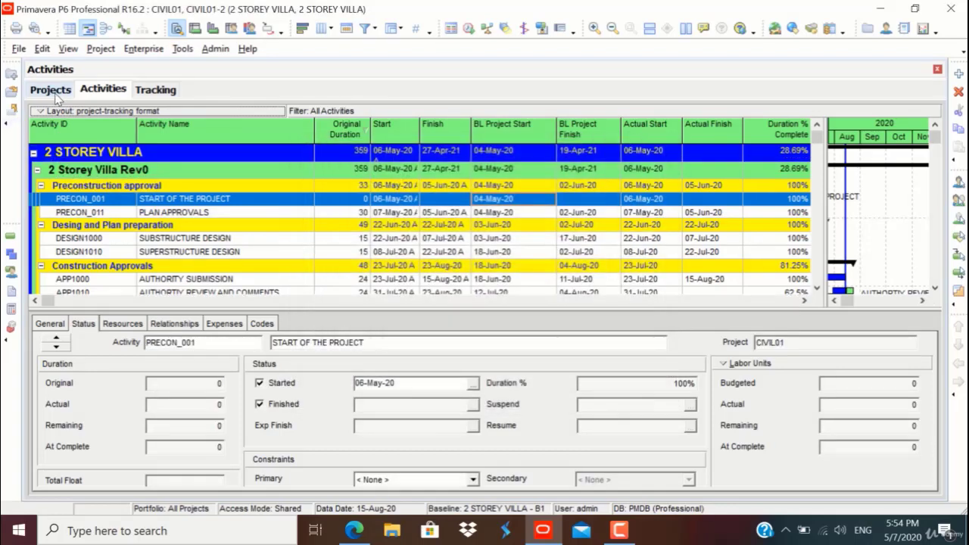
Rename project CIVIL01-2 under PROJECT MONITORING to "2 STOREY VILLA Monitoring File" in the project list.
left_click(51, 90)
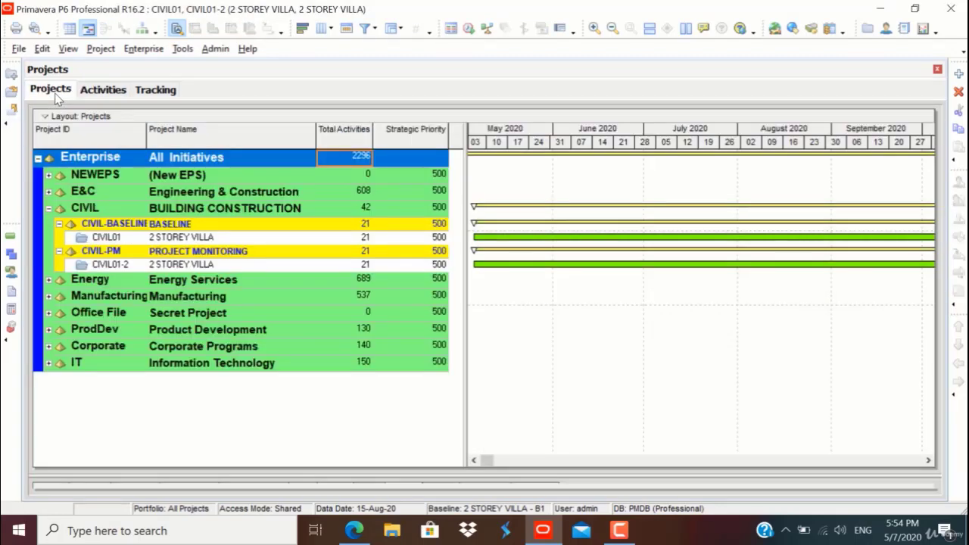
left_click(188, 240)
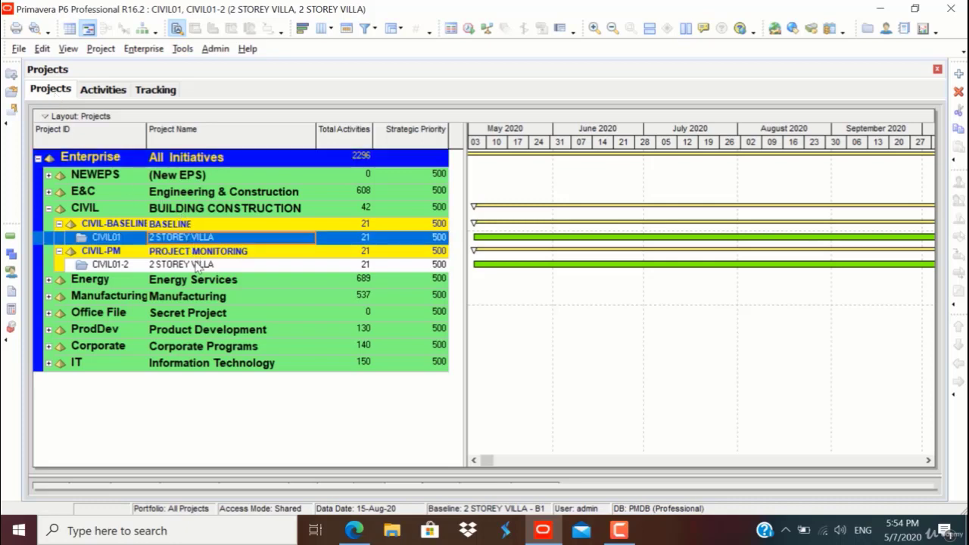
left_click(197, 266)
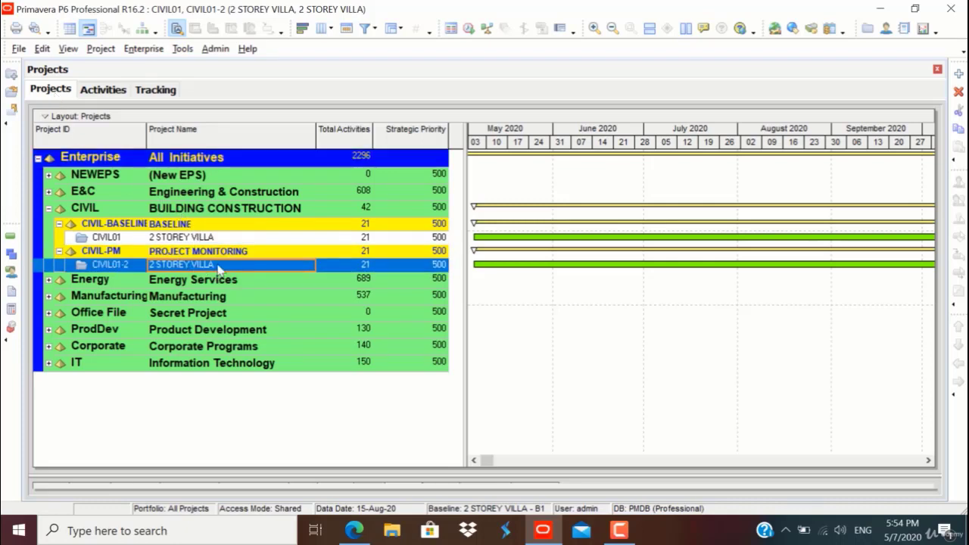
left_click(217, 265)
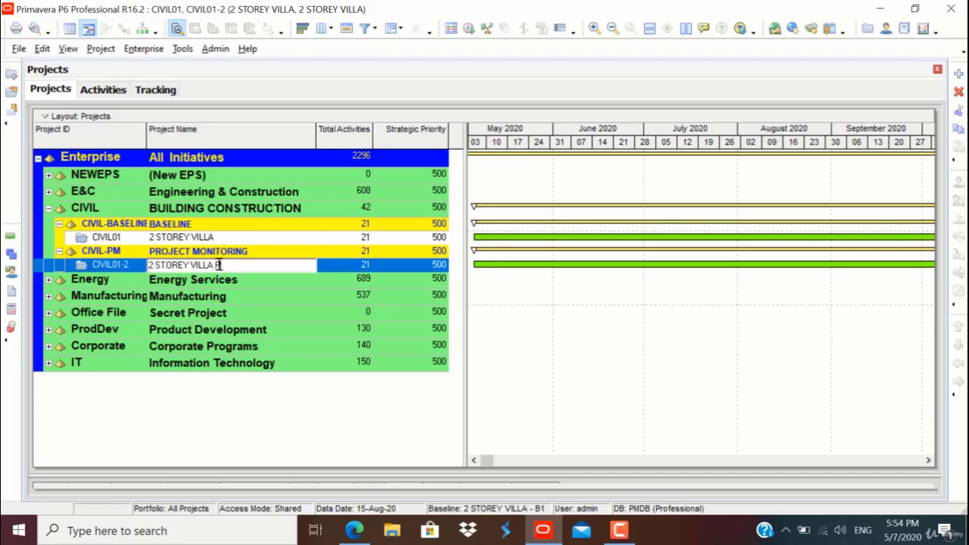
type("Monitoring File")
left_click(211, 241)
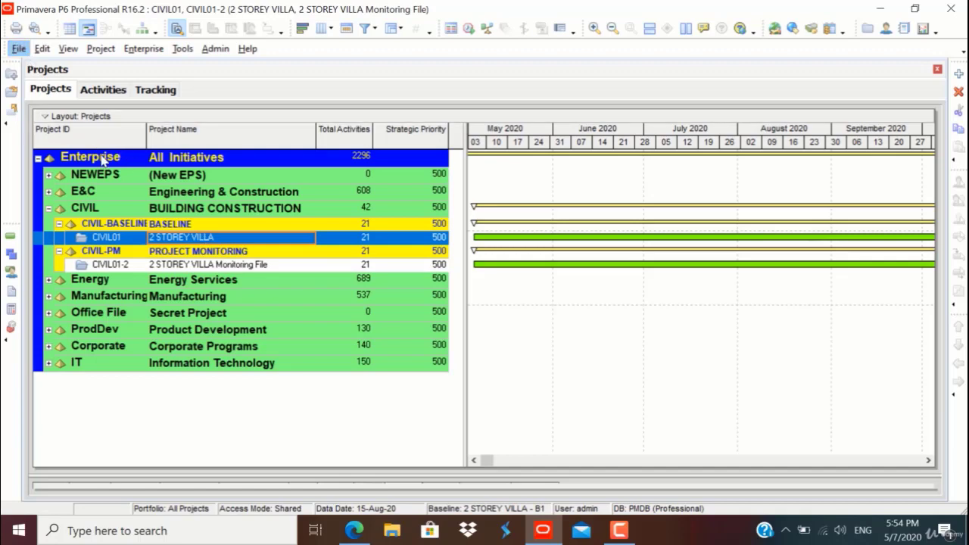
Open only the CIVIL01 project from the BASELINE EPS and bring up the list of reports.
right_click(165, 244)
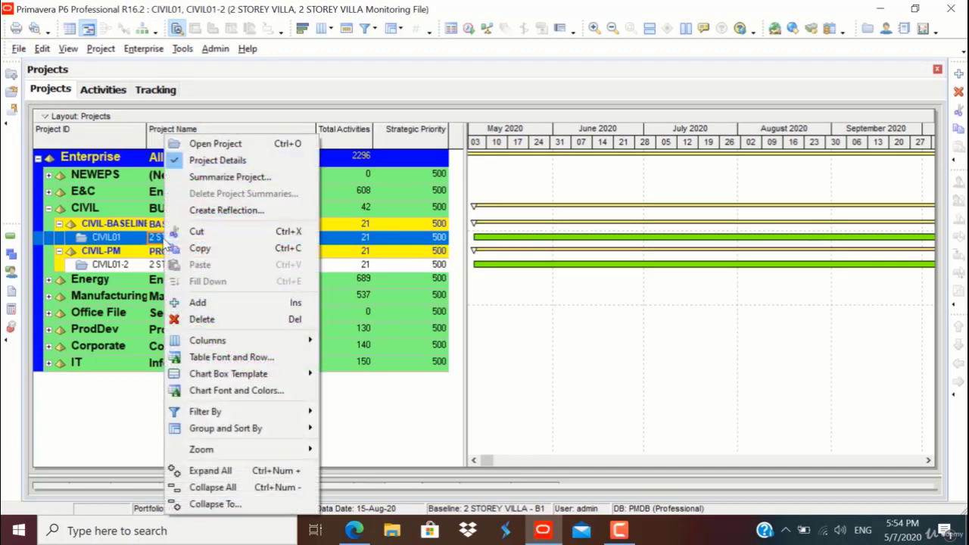
left_click(184, 144)
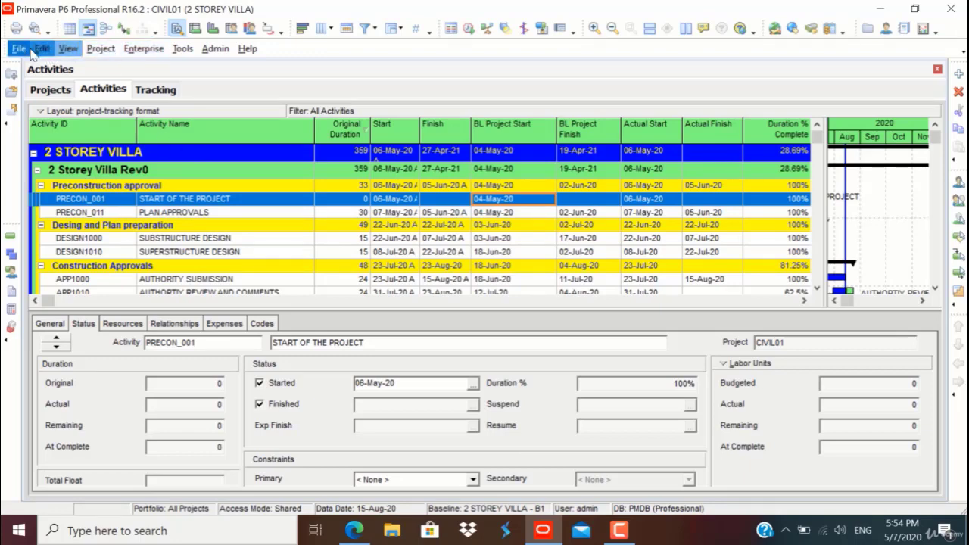
left_click(143, 49)
mouse_move(183, 48)
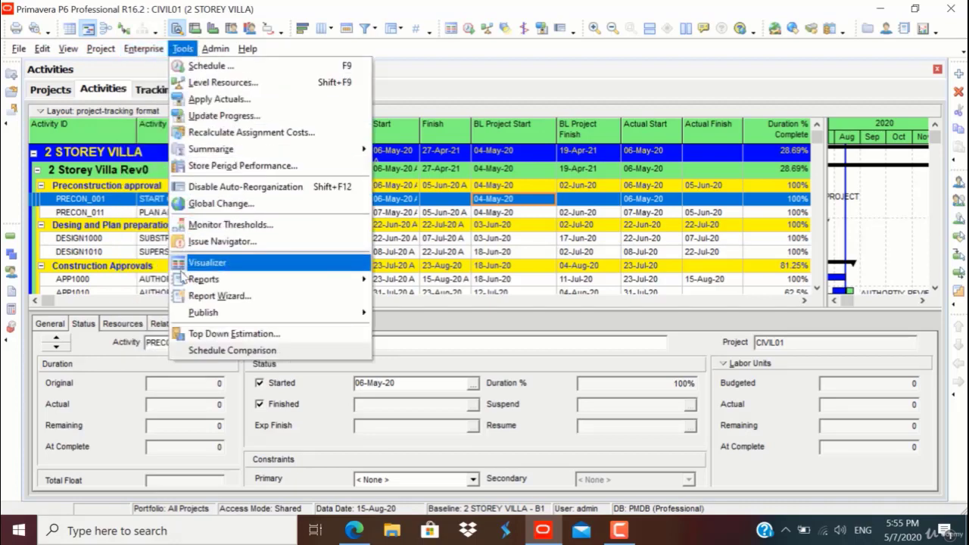
mouse_move(195, 279)
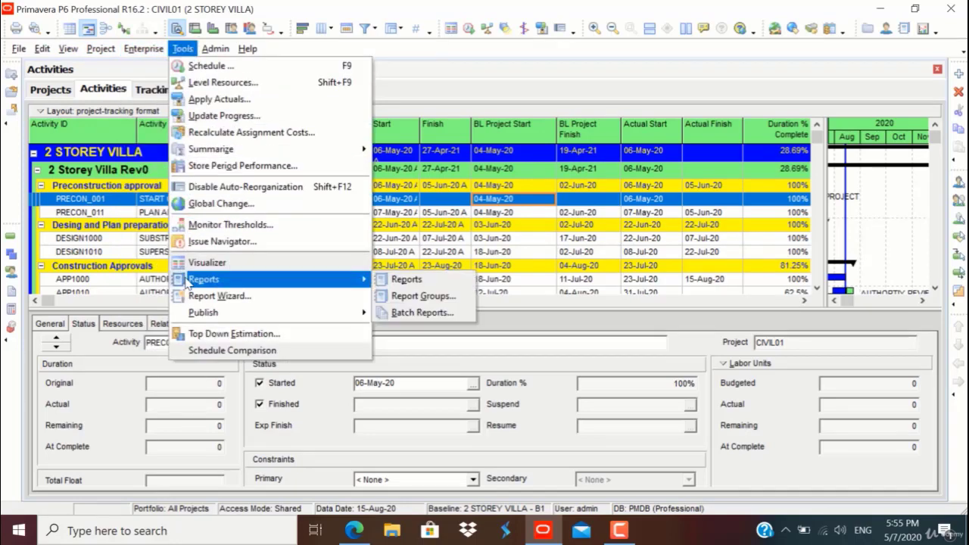
left_click(390, 280)
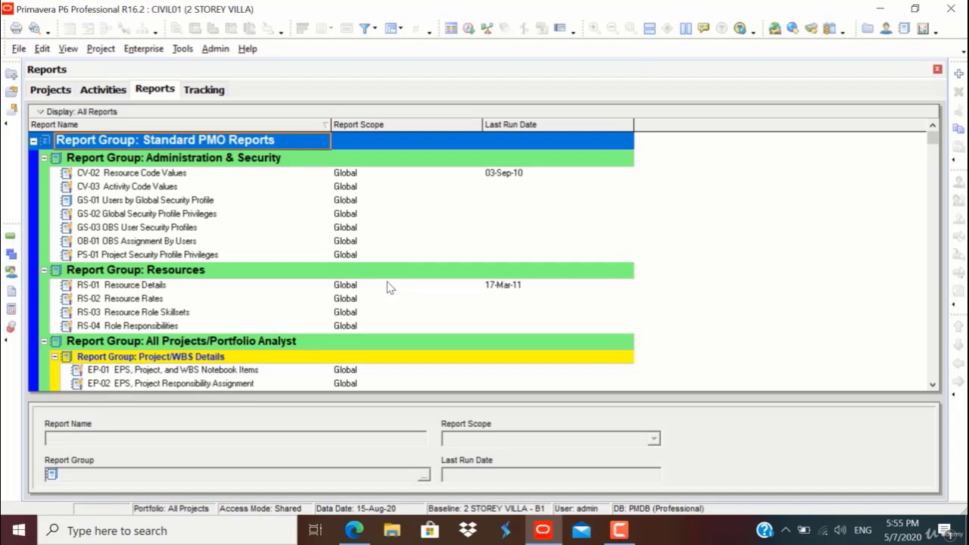
Run the EX-02 Expense Summary By Project report from the Cost group as a print preview, and close it after viewing.
left_click(206, 286)
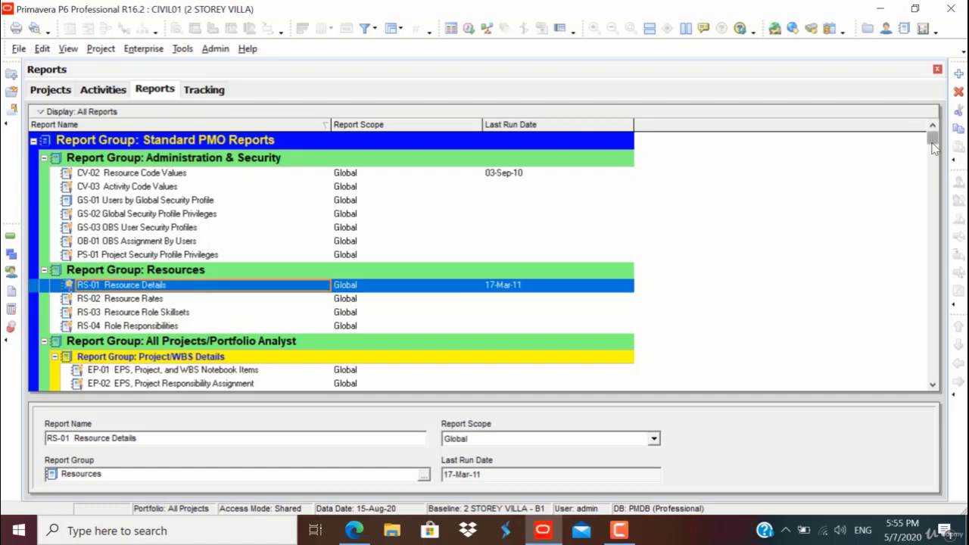
left_click_drag(933, 139, 919, 265)
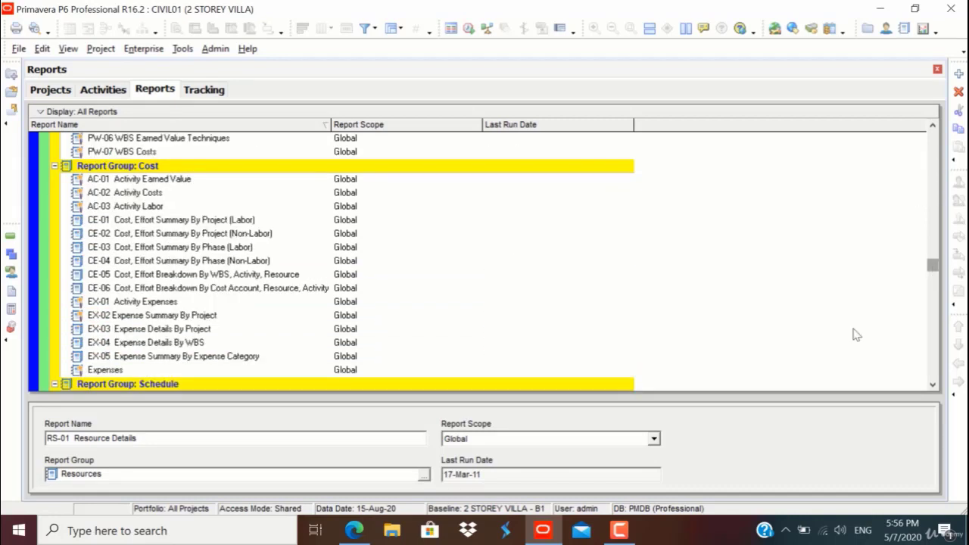
left_click(180, 316)
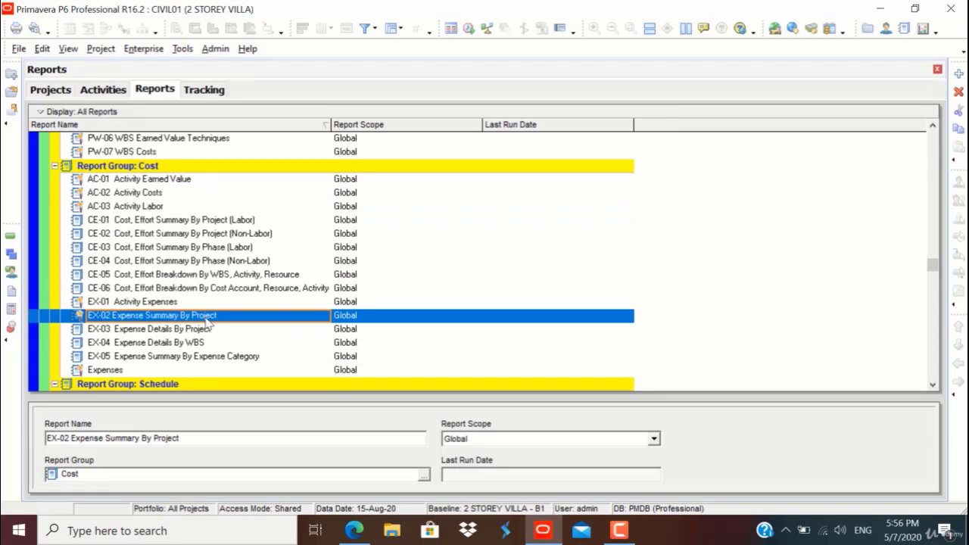
right_click(207, 324)
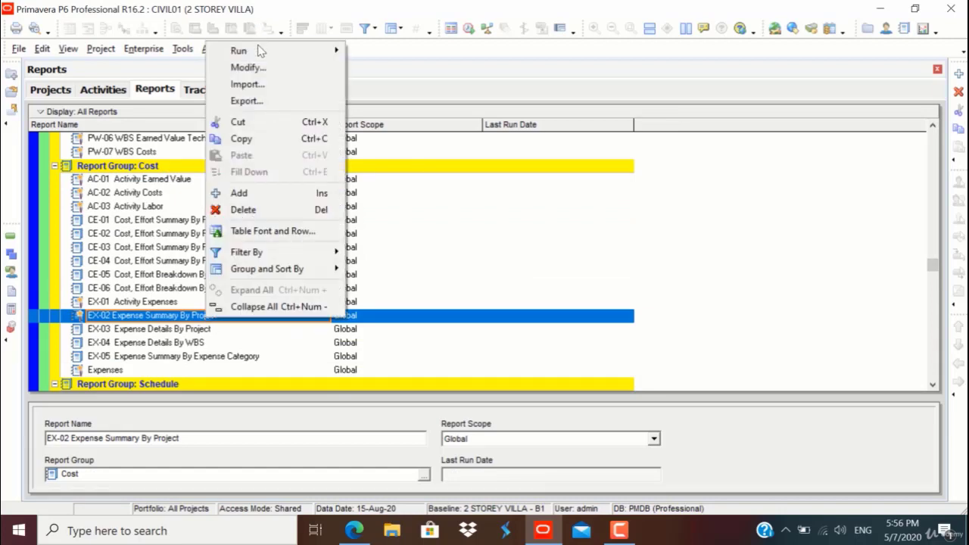
mouse_move(259, 48)
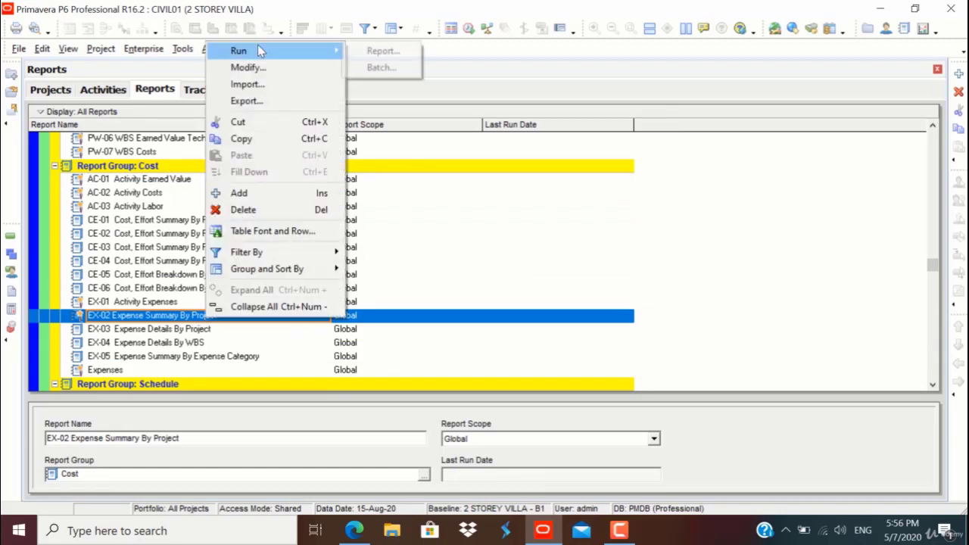
left_click(381, 53)
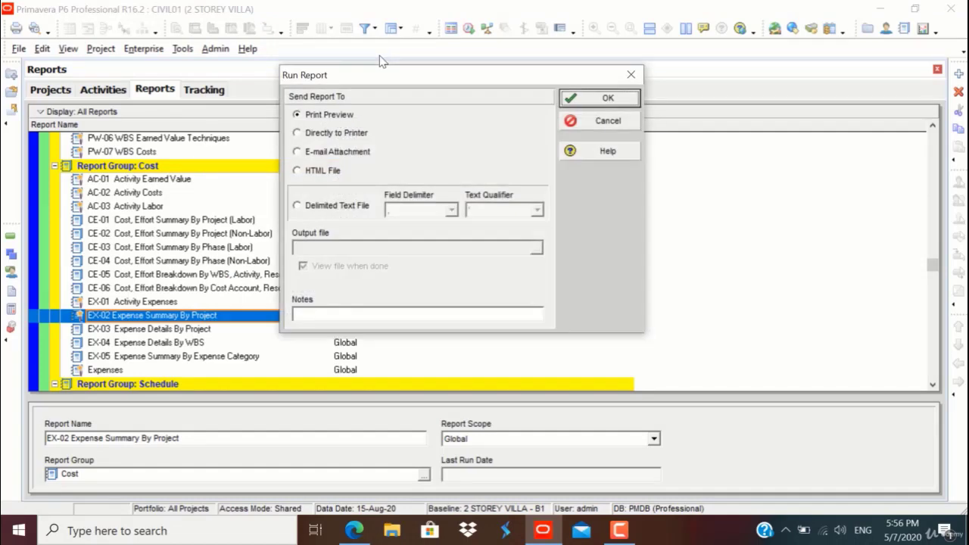
left_click(606, 100)
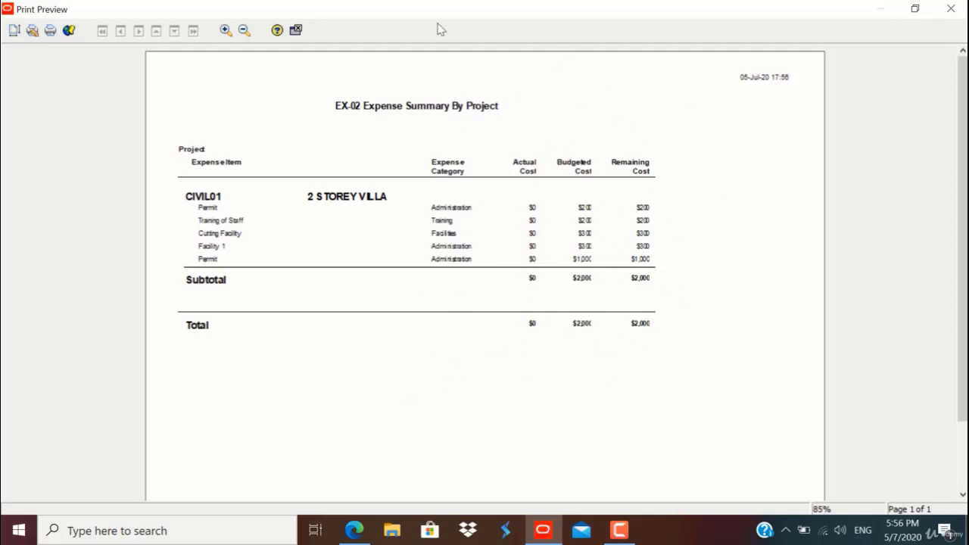
left_click(296, 30)
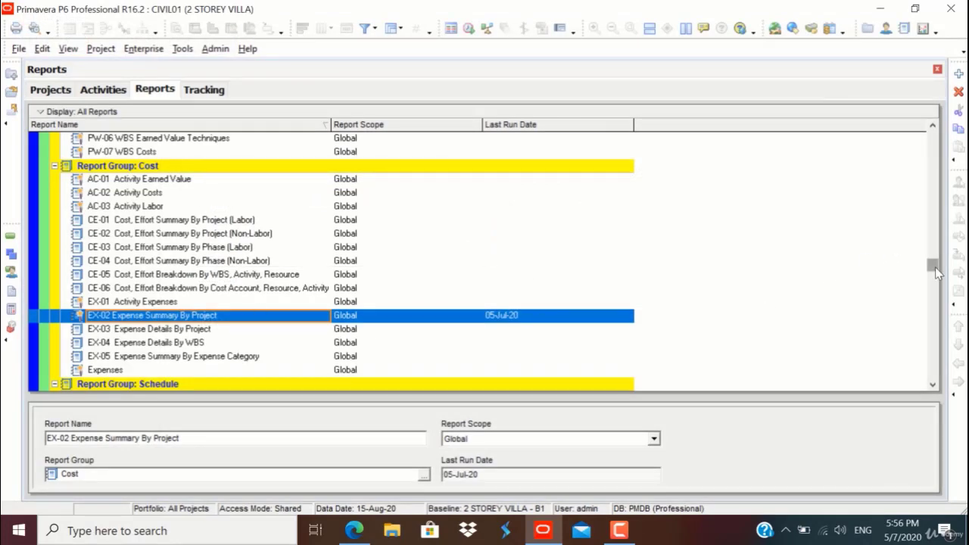
Run the AC-02 Activity Costs report from the Cost group as a print preview.
left_click_drag(936, 272, 934, 244)
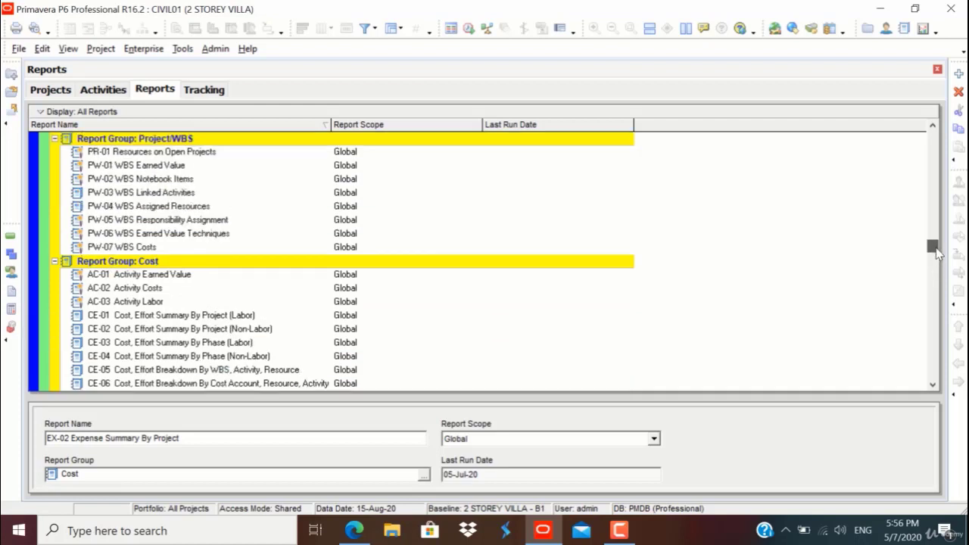
left_click(169, 293)
right_click(169, 294)
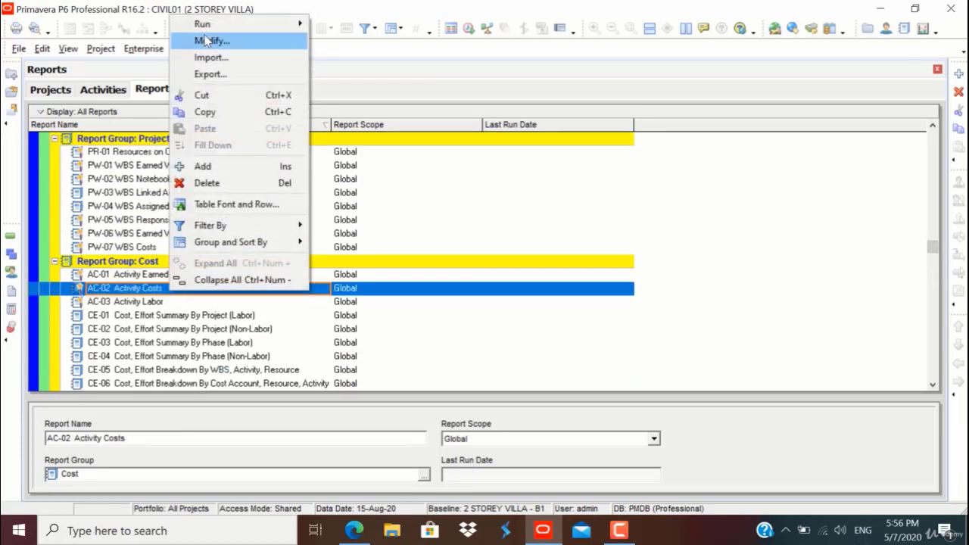
mouse_move(218, 28)
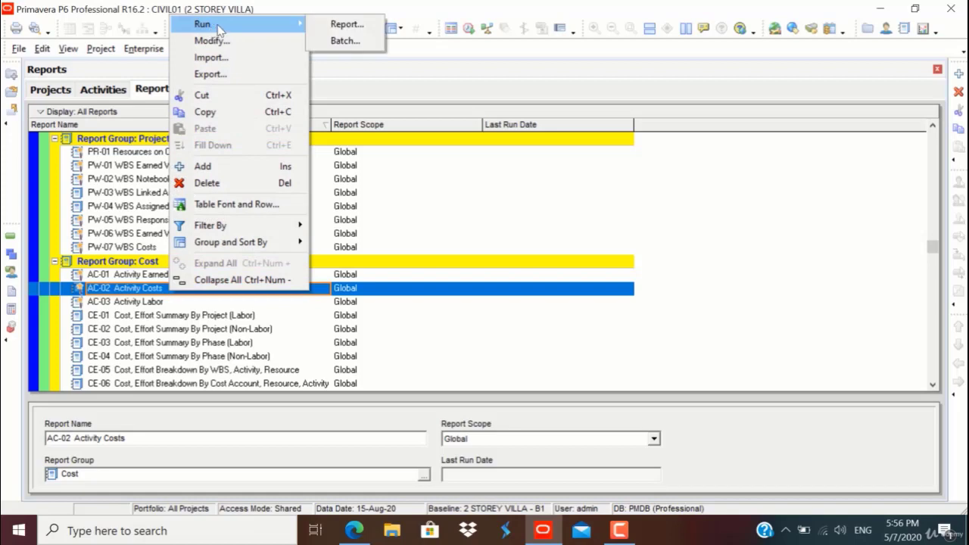
left_click(346, 24)
left_click(605, 98)
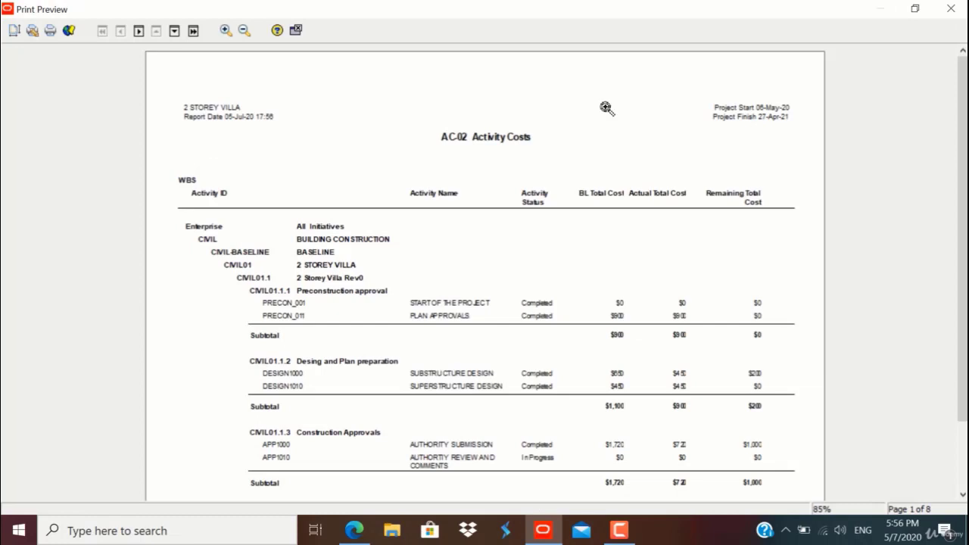
Examine the baseline, actual, remaining and variance costs per activity across the pages of the Activity Costs report.
scroll(965, 294, "down", 3)
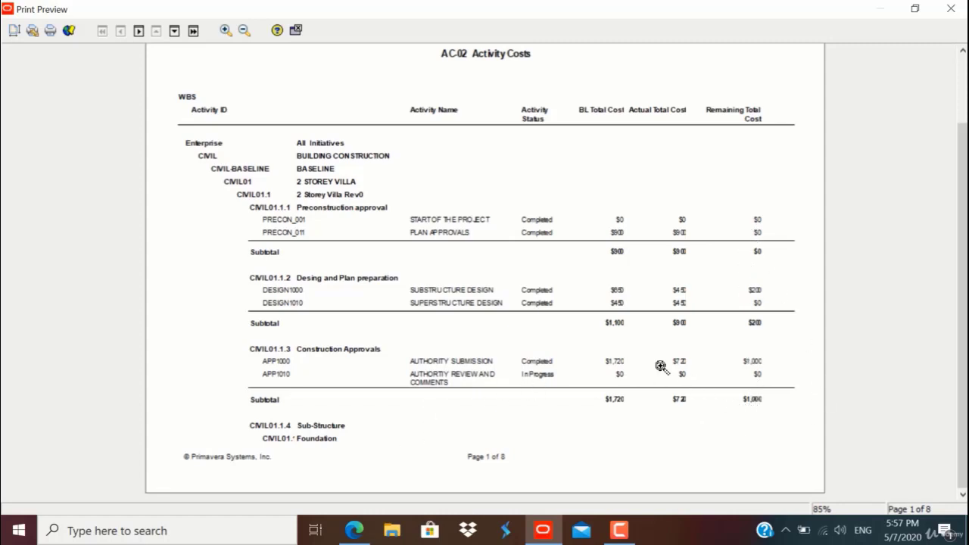
scroll(598, 417, "up", 1)
scroll(568, 446, "down", 1)
left_click(174, 35)
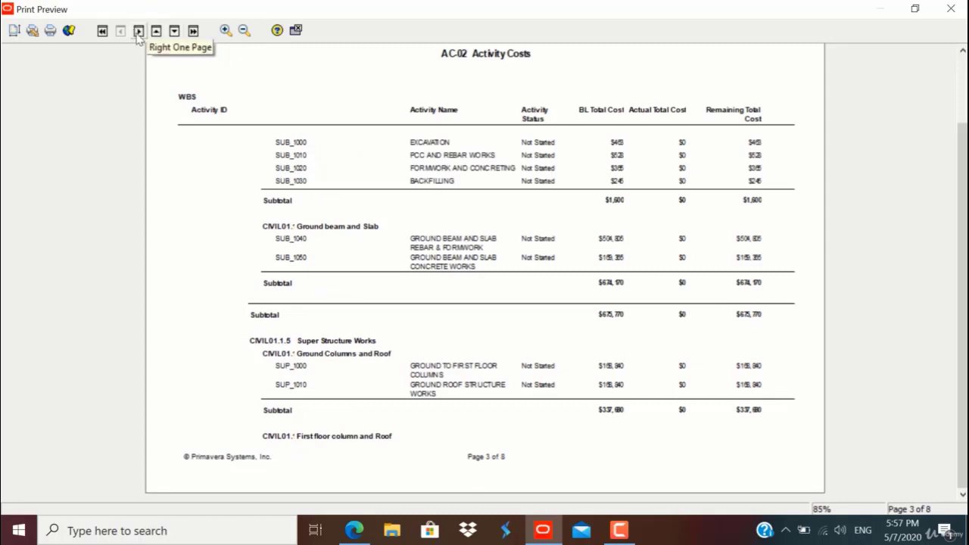
left_click(139, 32)
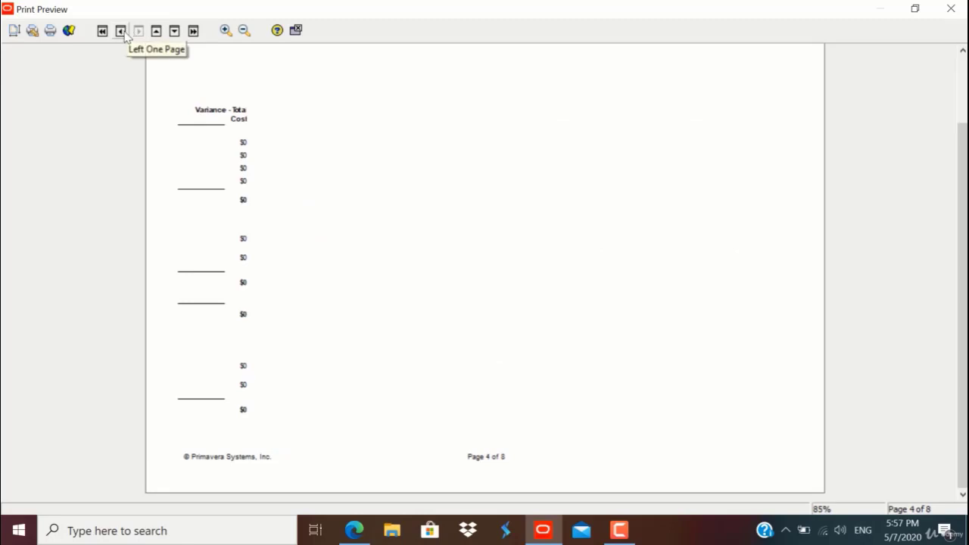
left_click(121, 31)
left_click(156, 36)
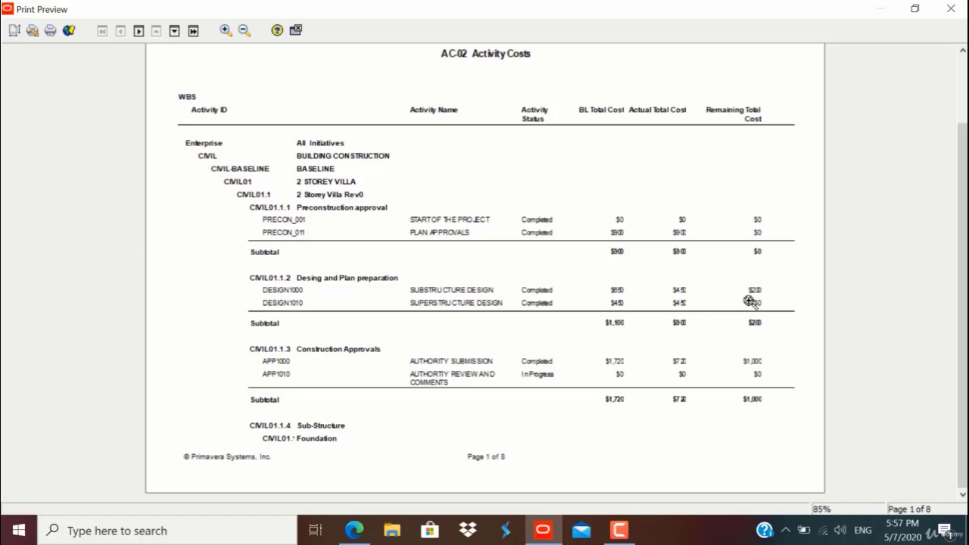
left_click(174, 32)
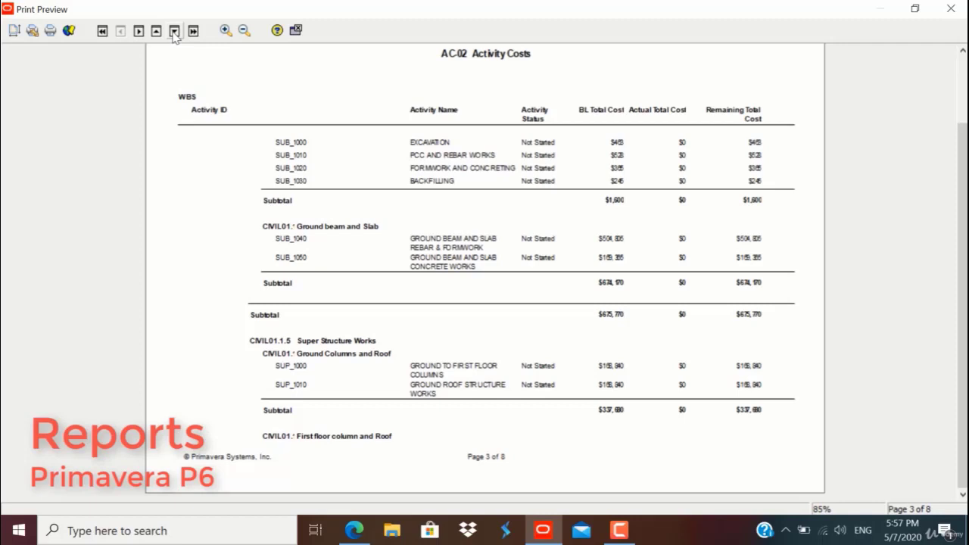
left_click(174, 32)
left_click(174, 32)
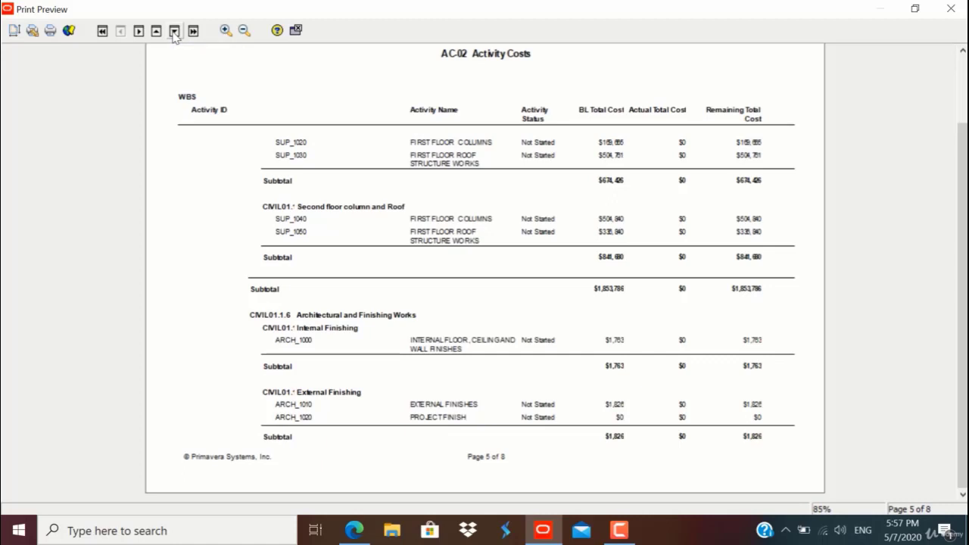
View the remaining pages of the Activity Costs report up to the overall cost totals, and close the print preview.
left_click(174, 31)
left_click(174, 32)
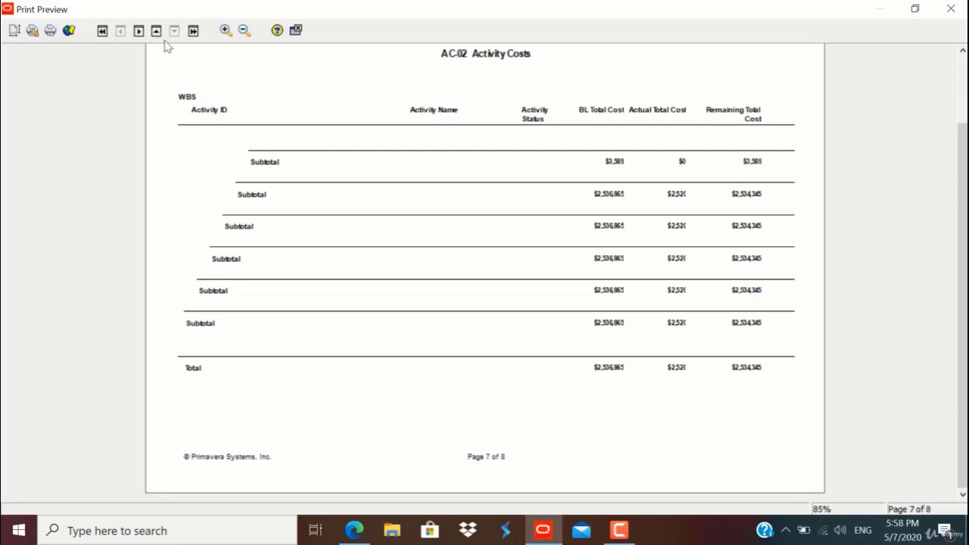
left_click(295, 31)
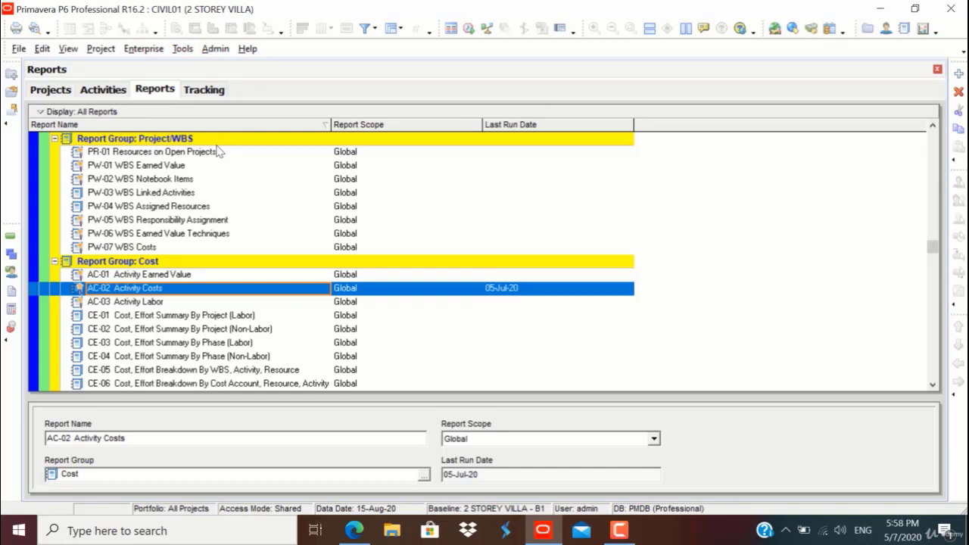
Browse the list of available reports down to the Issues and Thresholds and Reference Documents groups.
right_click(143, 295)
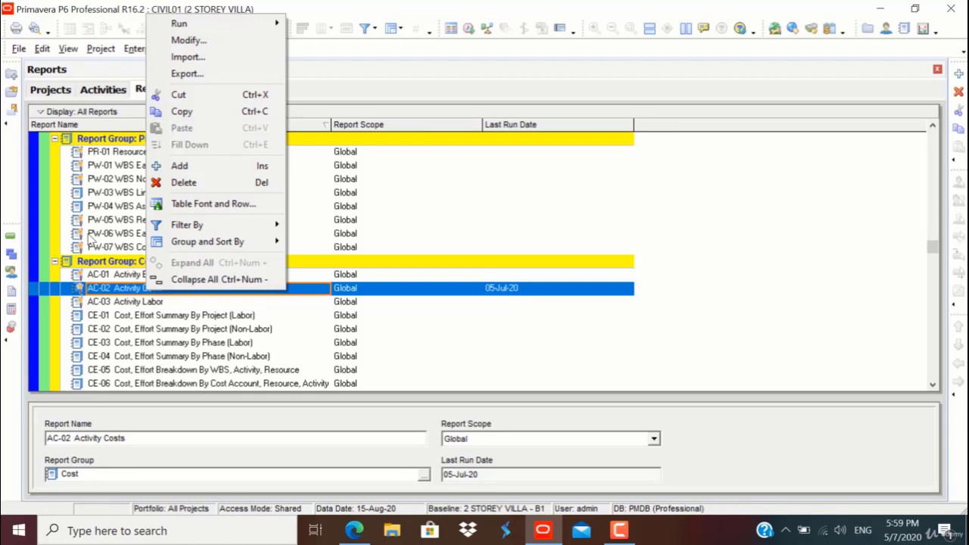
left_click(367, 248)
left_click_drag(936, 254, 903, 402)
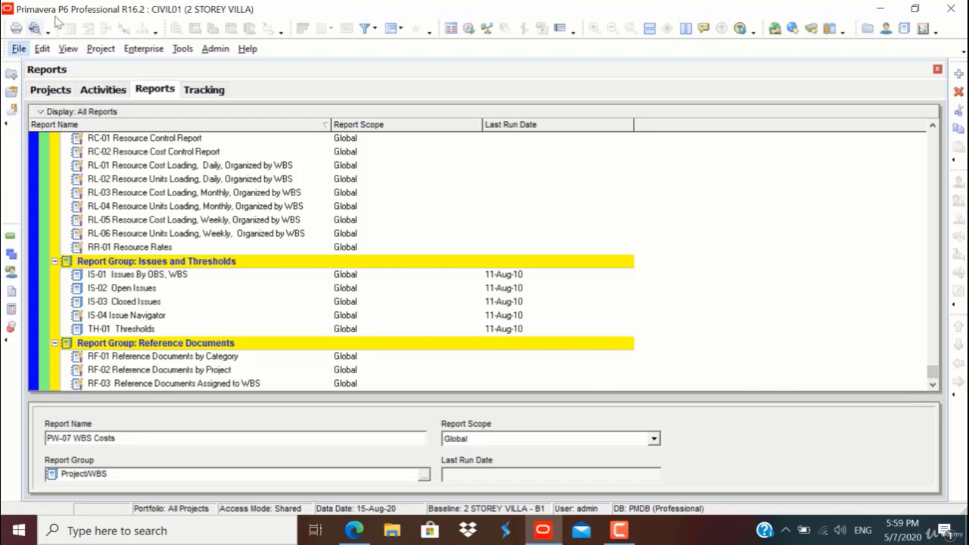
Leave the reports, check the project list, and bring up the activities of the open CIVIL01 project.
left_click(103, 90)
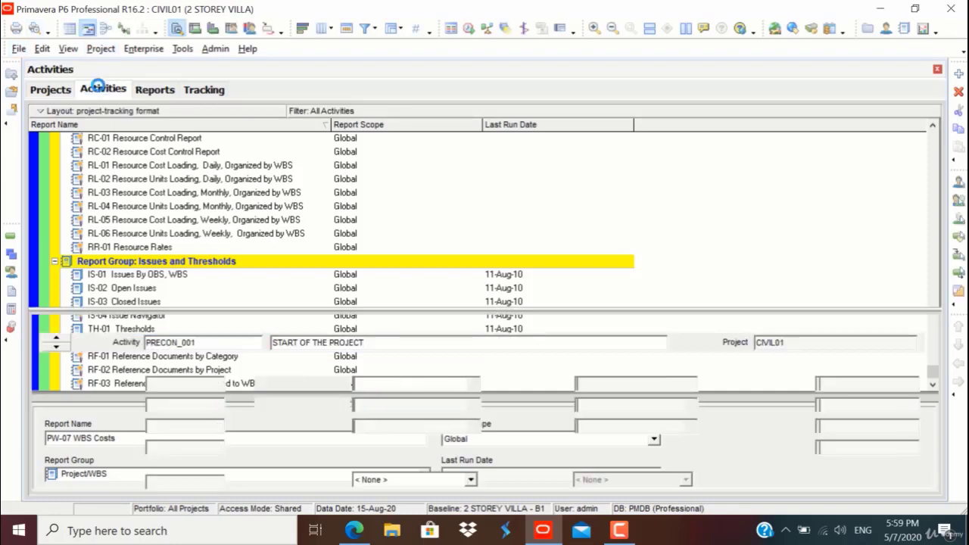
left_click(52, 90)
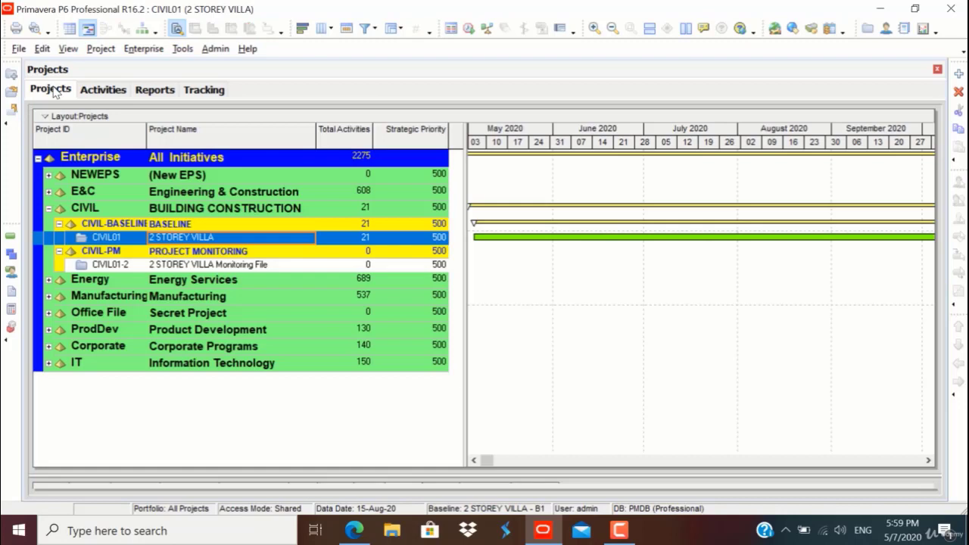
left_click(102, 89)
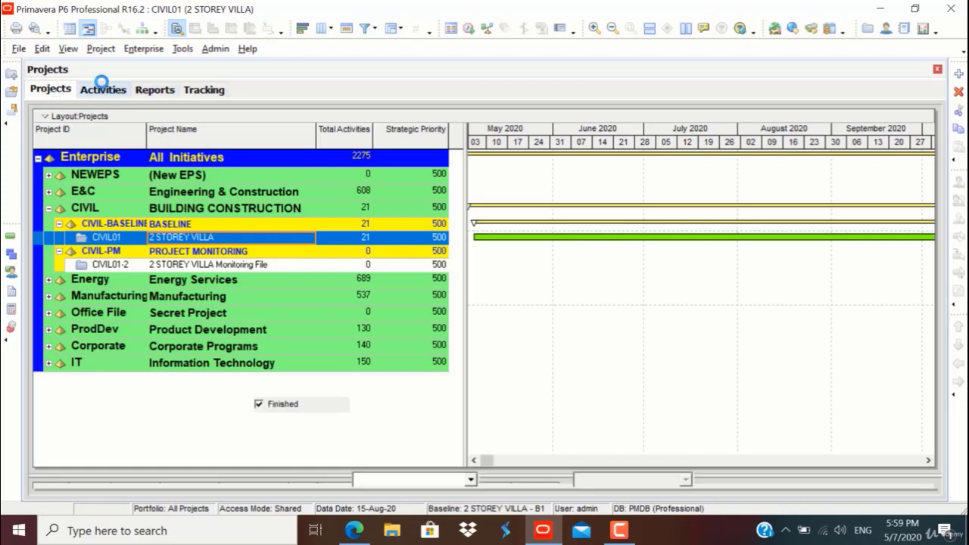